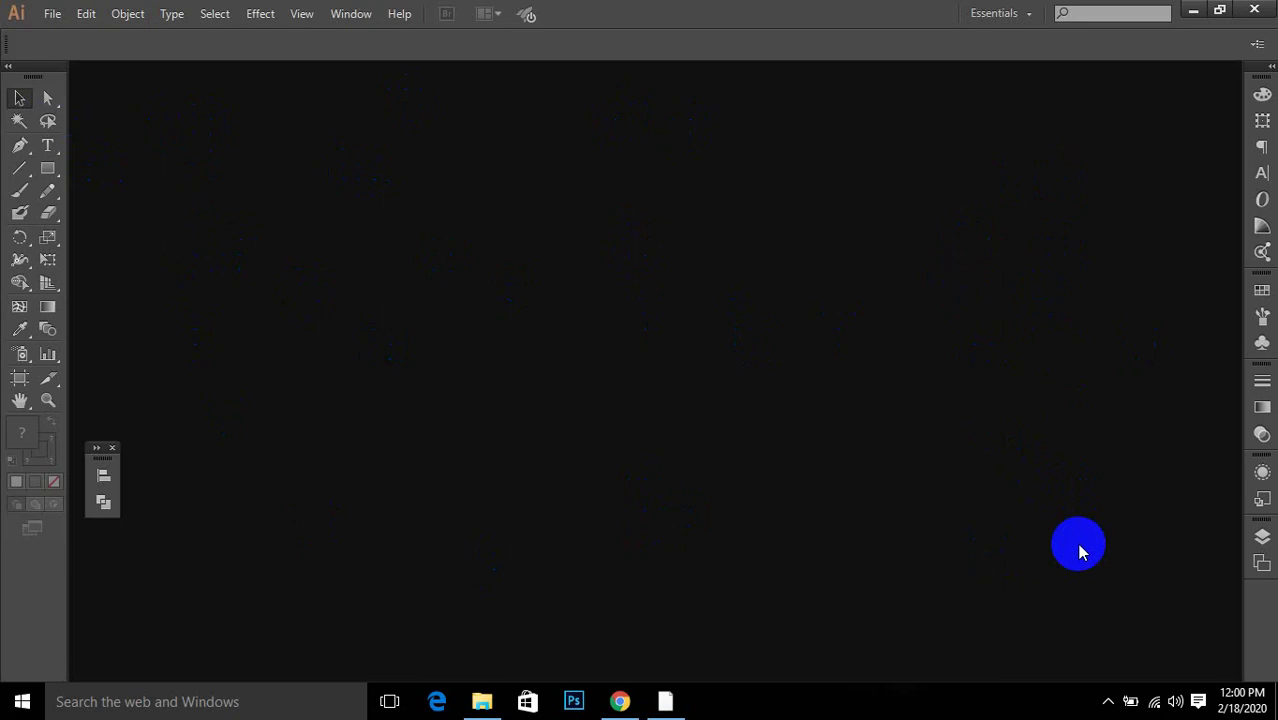
Step: Start a new document and move its setup dialog toward the middle of the workspace
{"action": "left_click", "coordinate": [53, 16]}
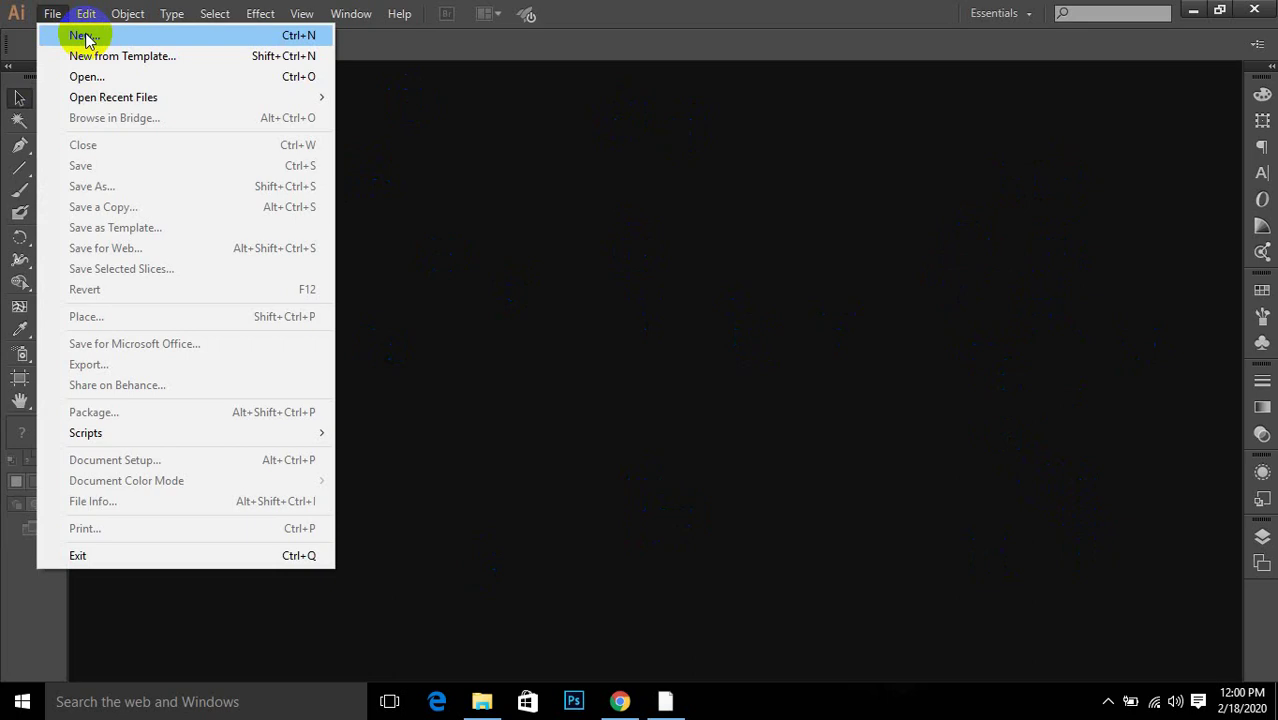
{"action": "left_click", "coordinate": [85, 37]}
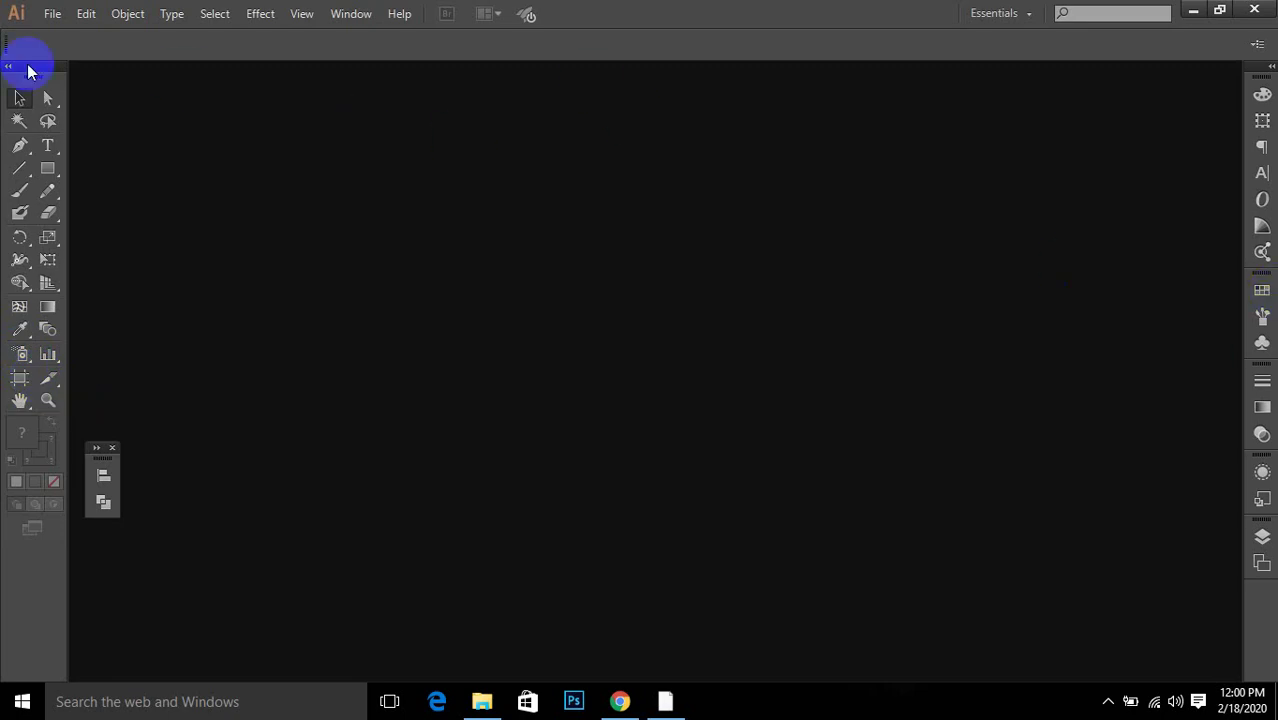
{"action": "left_click", "coordinate": [51, 14]}
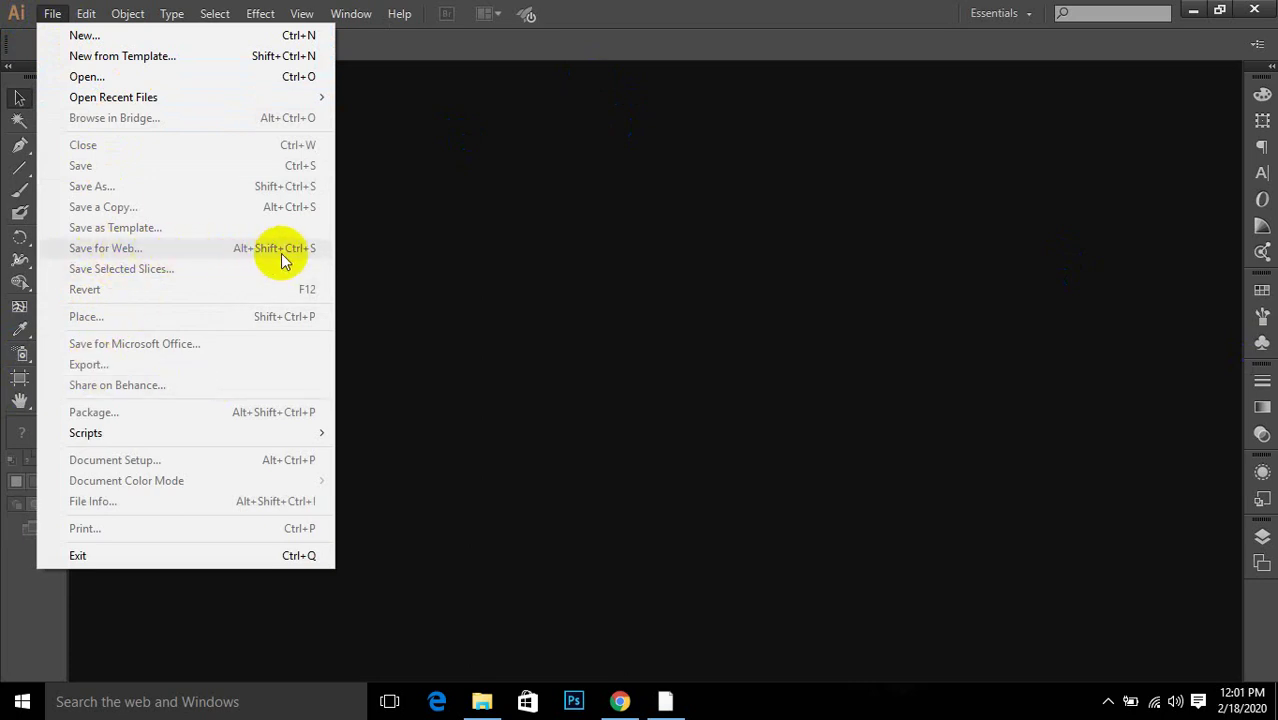
{"action": "left_click", "coordinate": [117, 35]}
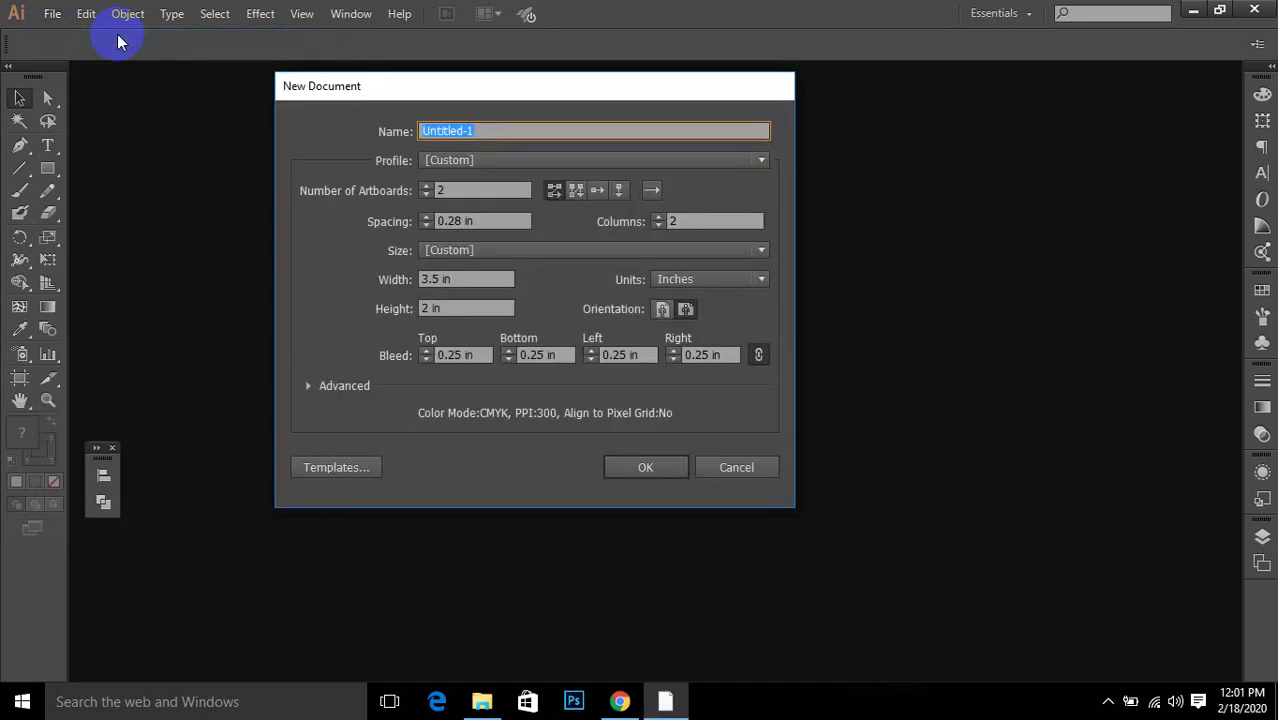
{"action": "left_click_drag", "start_coordinate": [443, 80], "coordinate": [562, 91]}
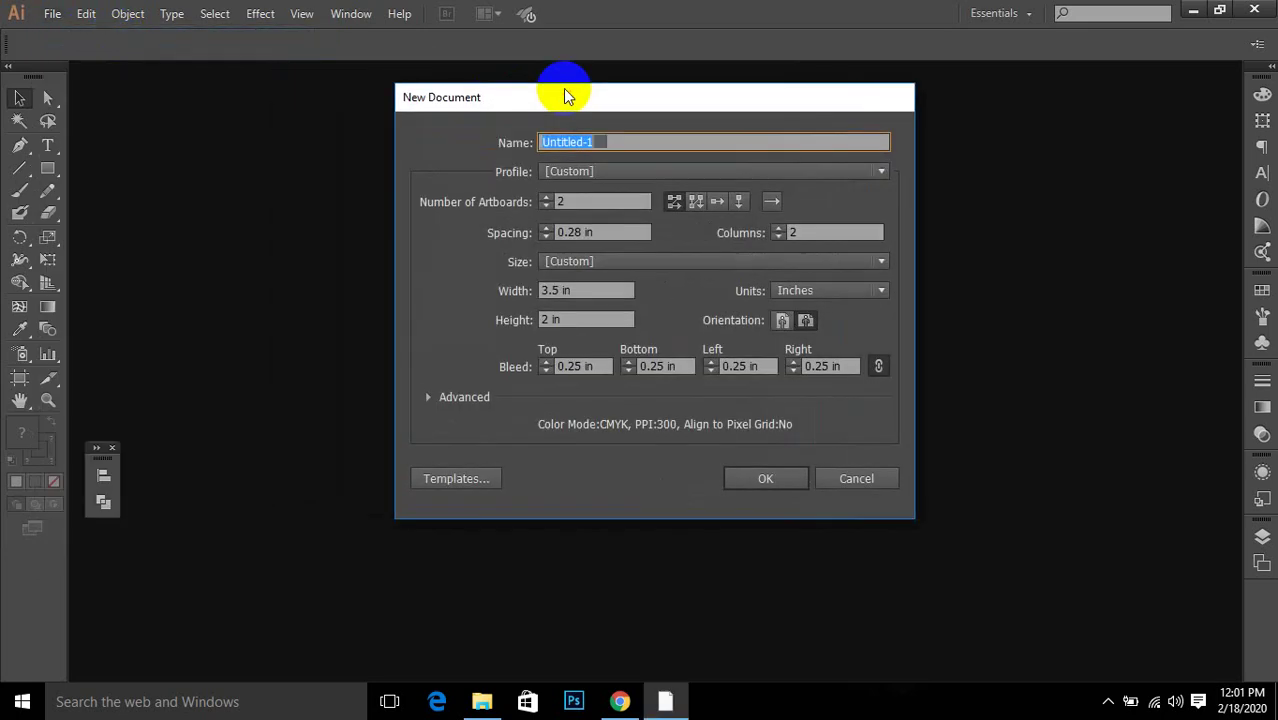
Step: Review the new document's profile, bleed, artboard count, grid arrangement, spacing, columns and page size options
{"action": "left_click", "coordinate": [588, 166]}
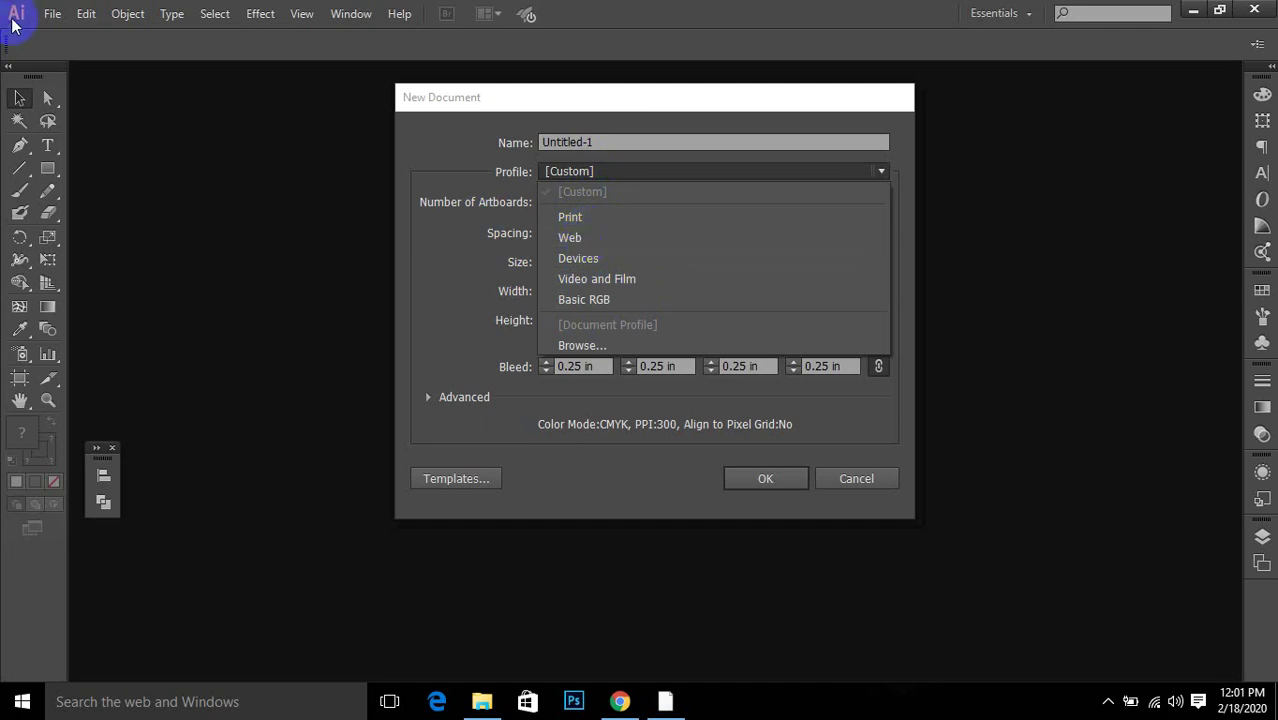
{"action": "left_click", "coordinate": [54, 14]}
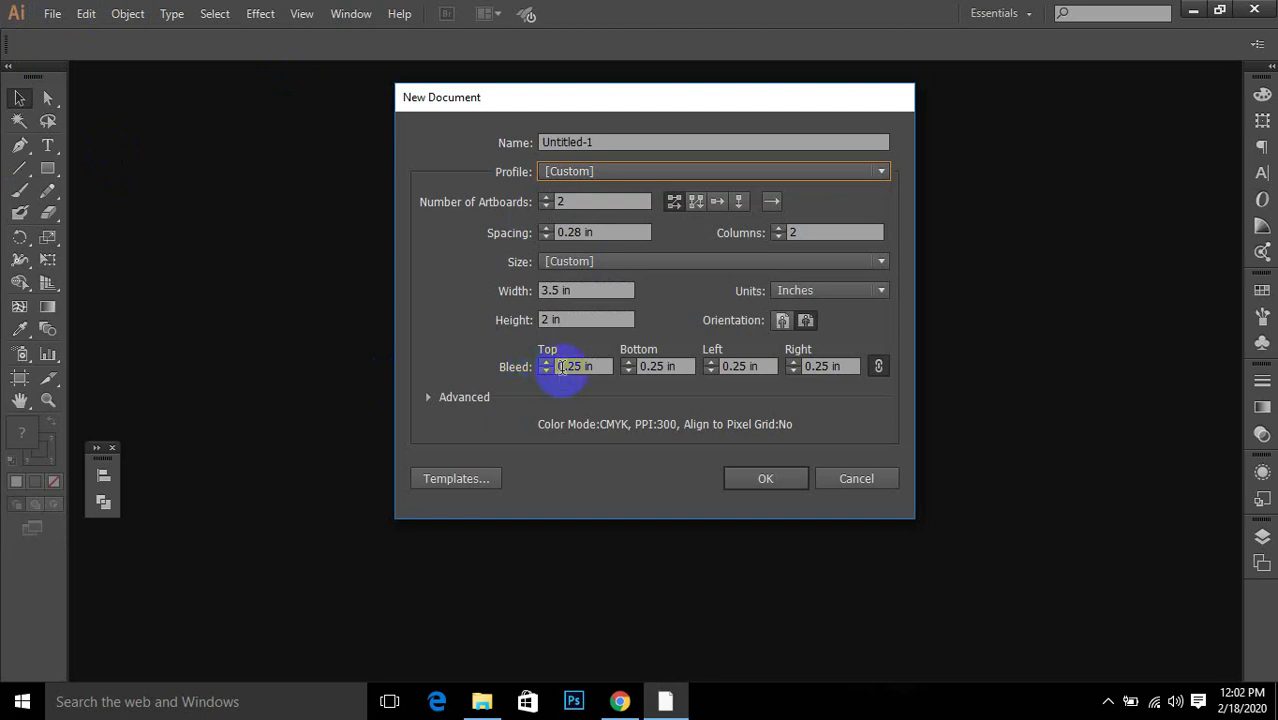
{"action": "double_click", "coordinate": [570, 366]}
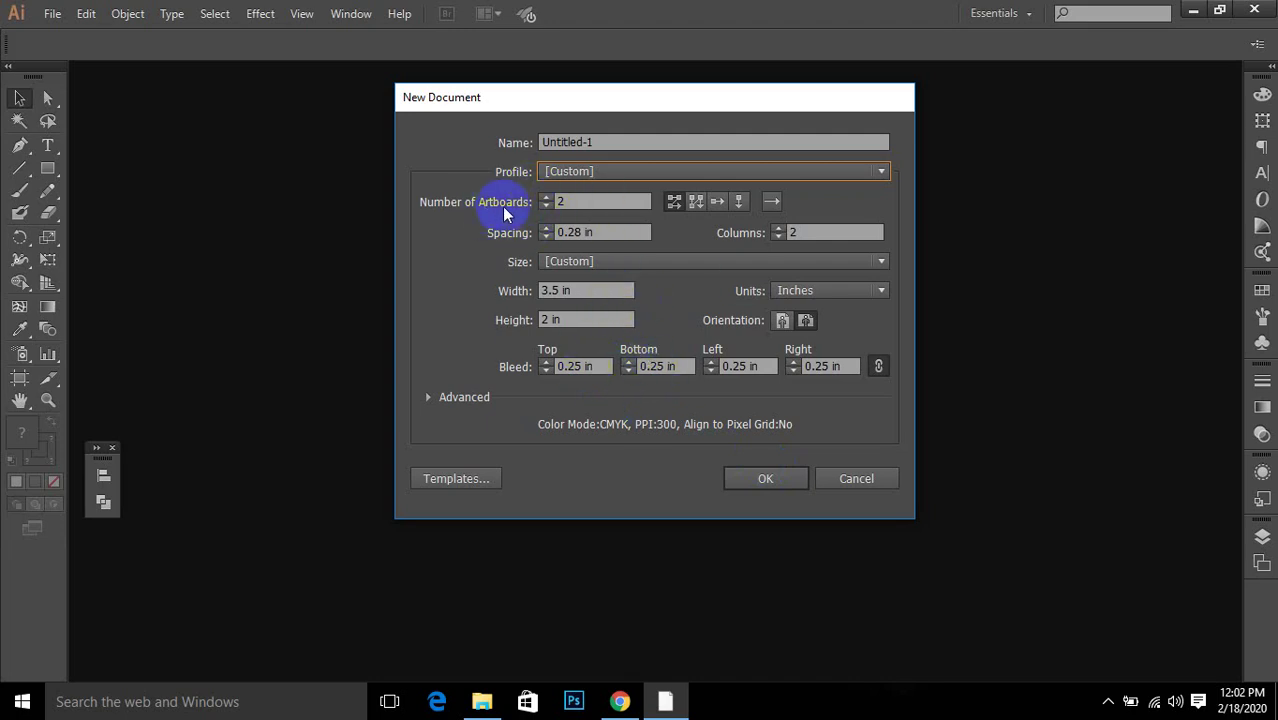
{"action": "left_click", "coordinate": [572, 202]}
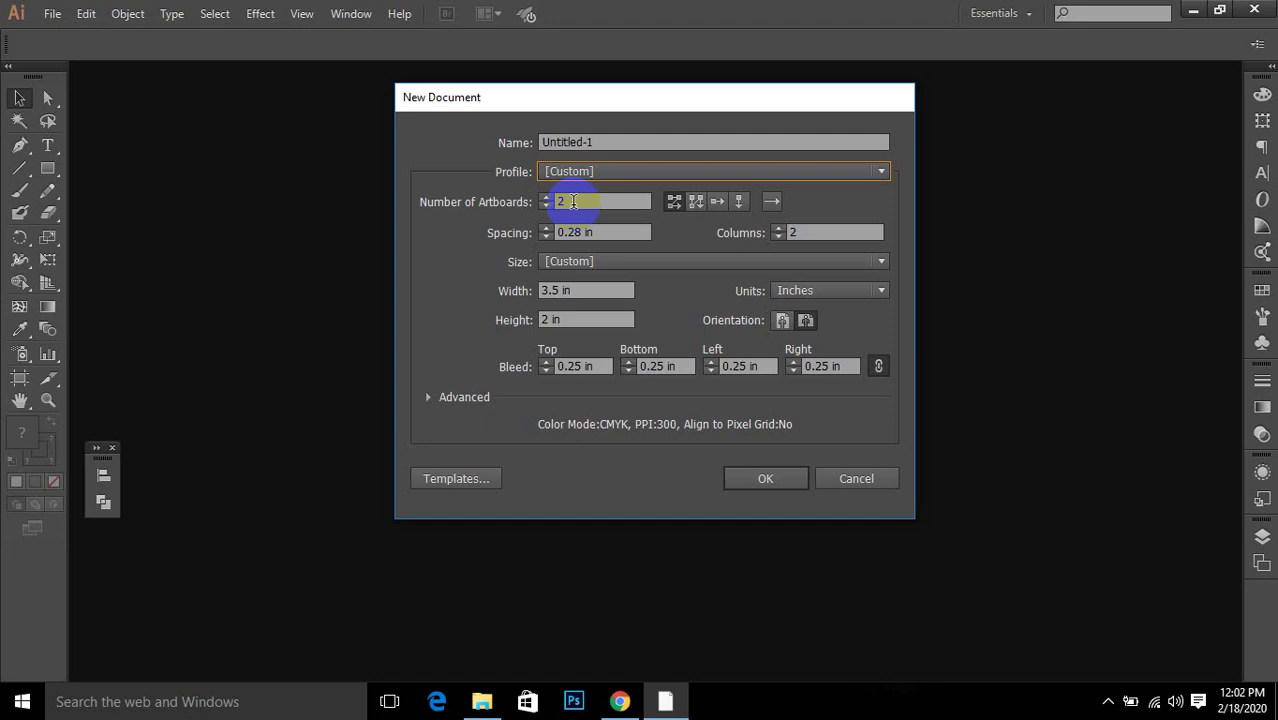
{"action": "left_click", "coordinate": [573, 201]}
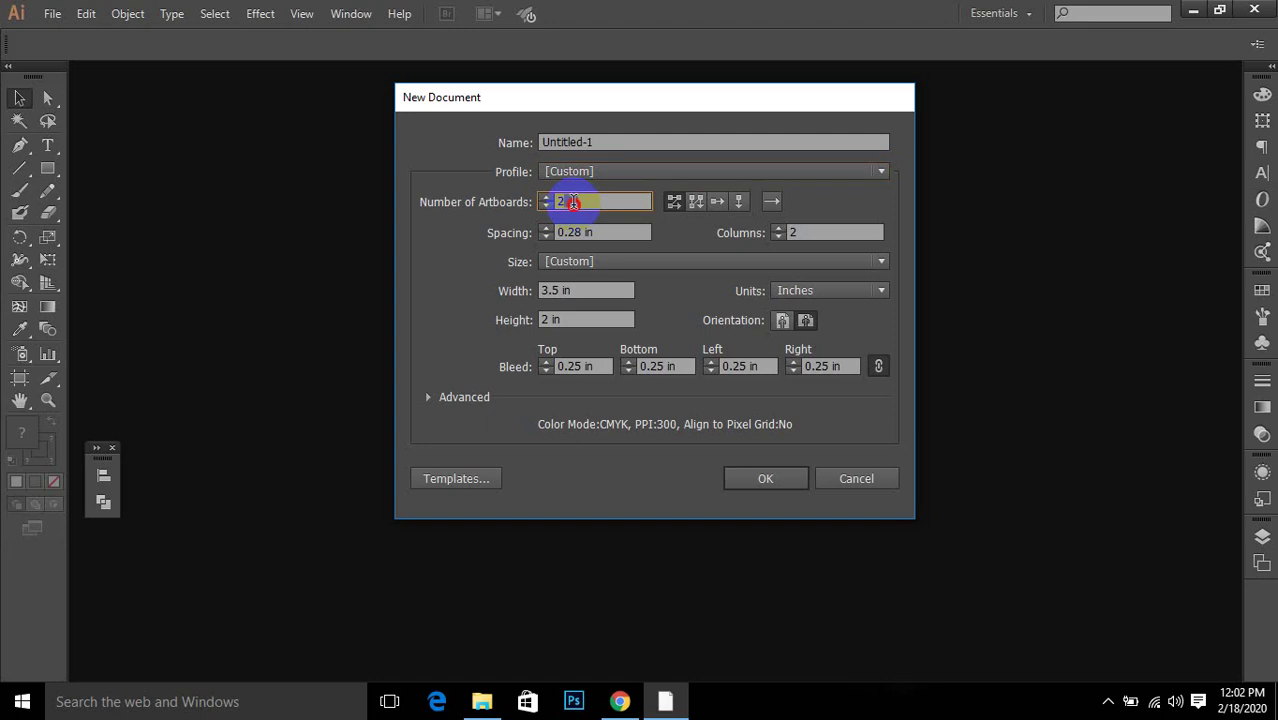
{"action": "left_click_drag", "start_coordinate": [573, 201], "coordinate": [543, 201]}
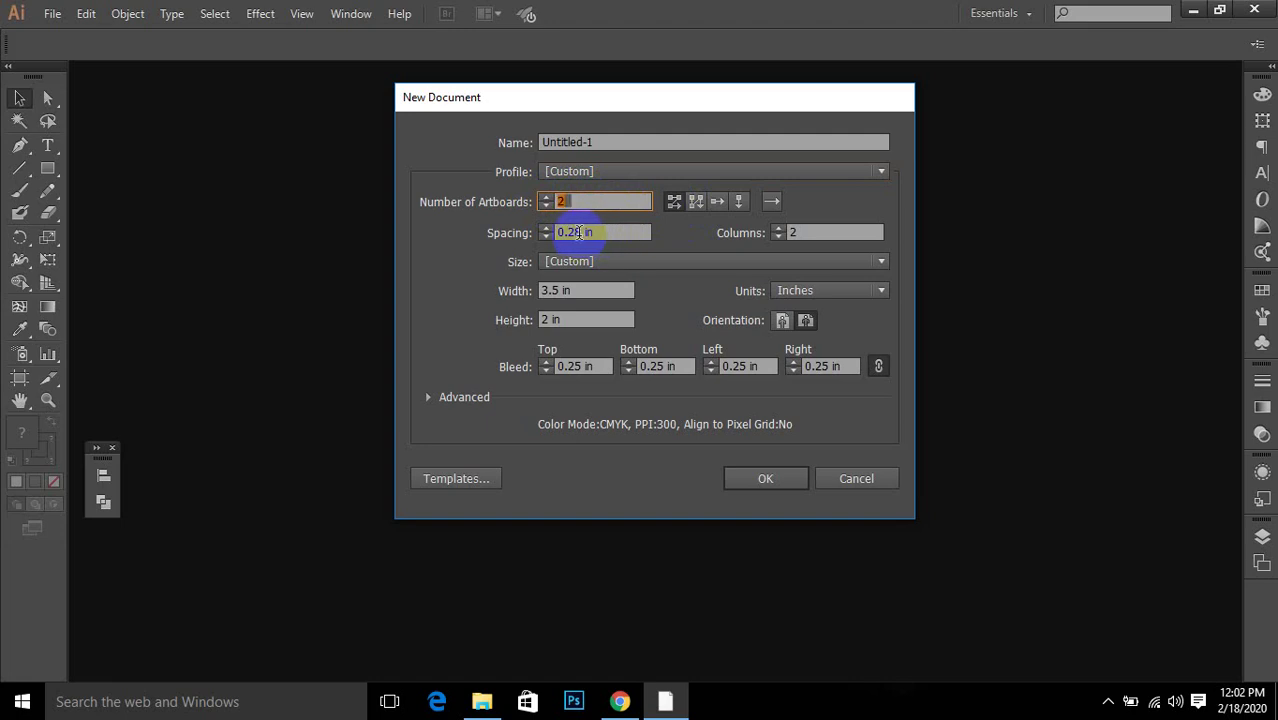
{"action": "double_click", "coordinate": [802, 229]}
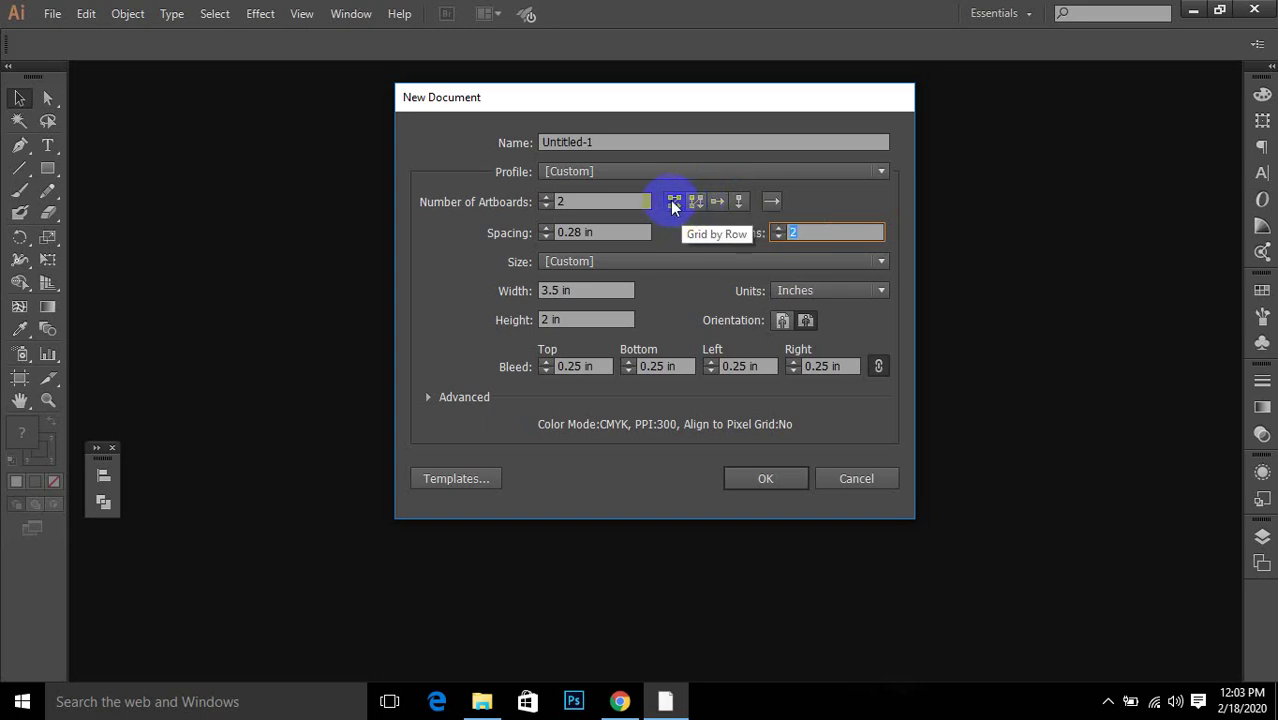
{"action": "left_click", "coordinate": [670, 200]}
{"action": "left_click", "coordinate": [792, 232]}
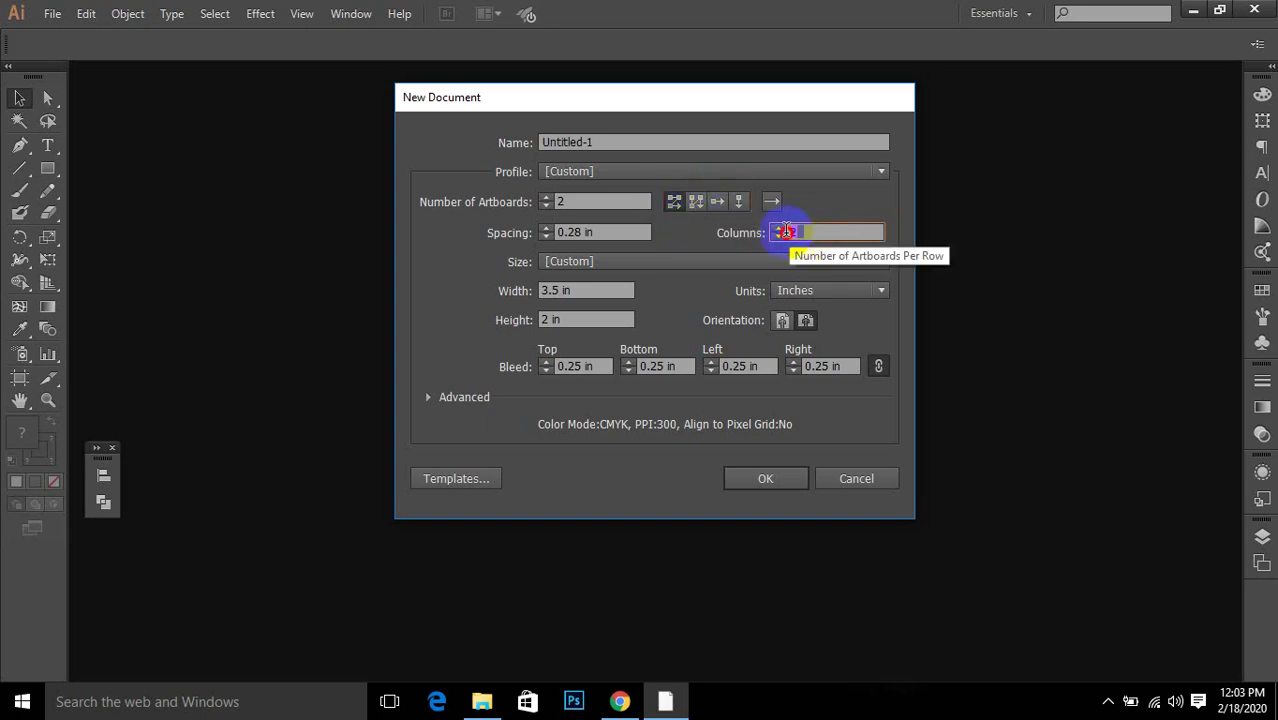
{"action": "left_click_drag", "start_coordinate": [589, 197], "coordinate": [524, 201]}
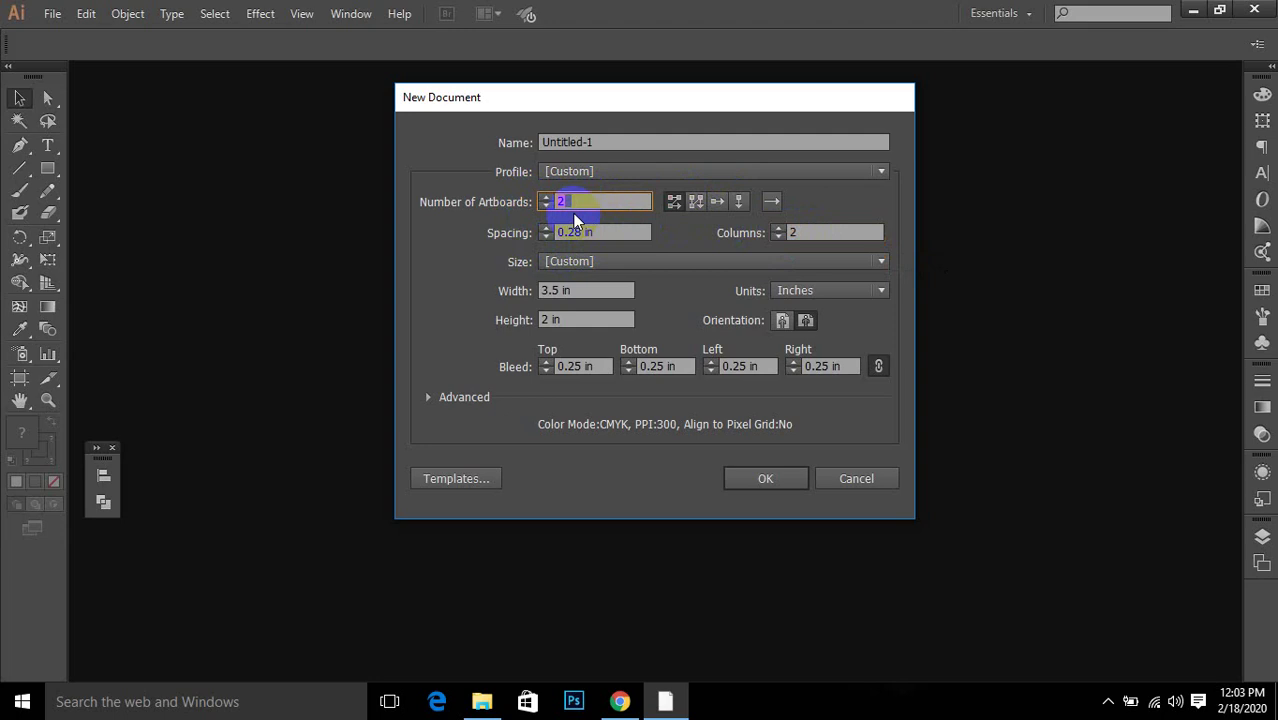
{"action": "left_click", "coordinate": [583, 231]}
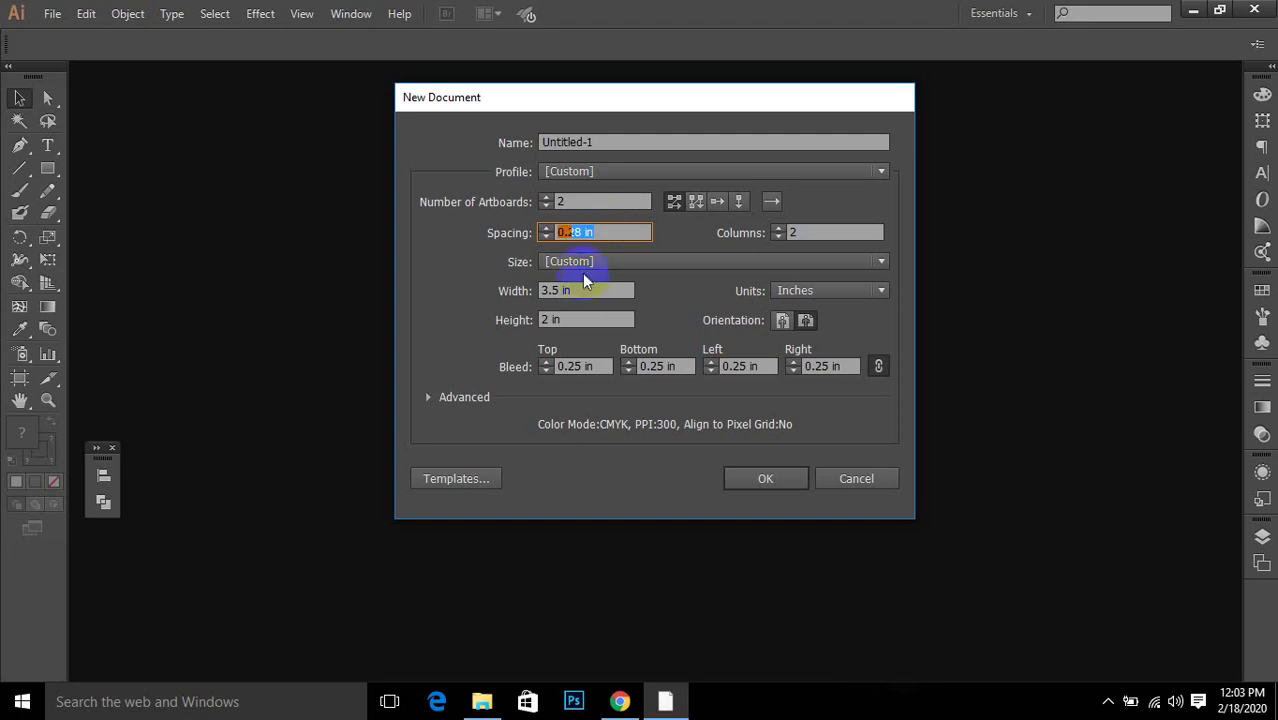
{"action": "left_click", "coordinate": [587, 263]}
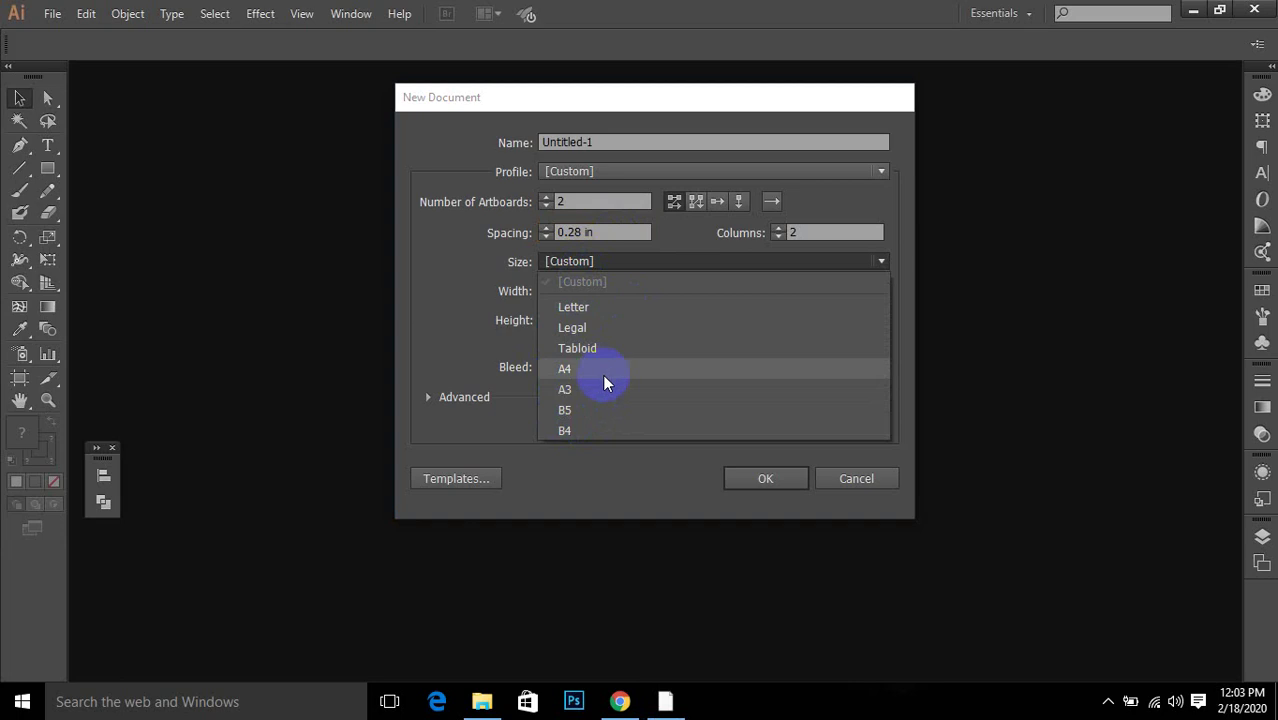
{"action": "left_click", "coordinate": [648, 258]}
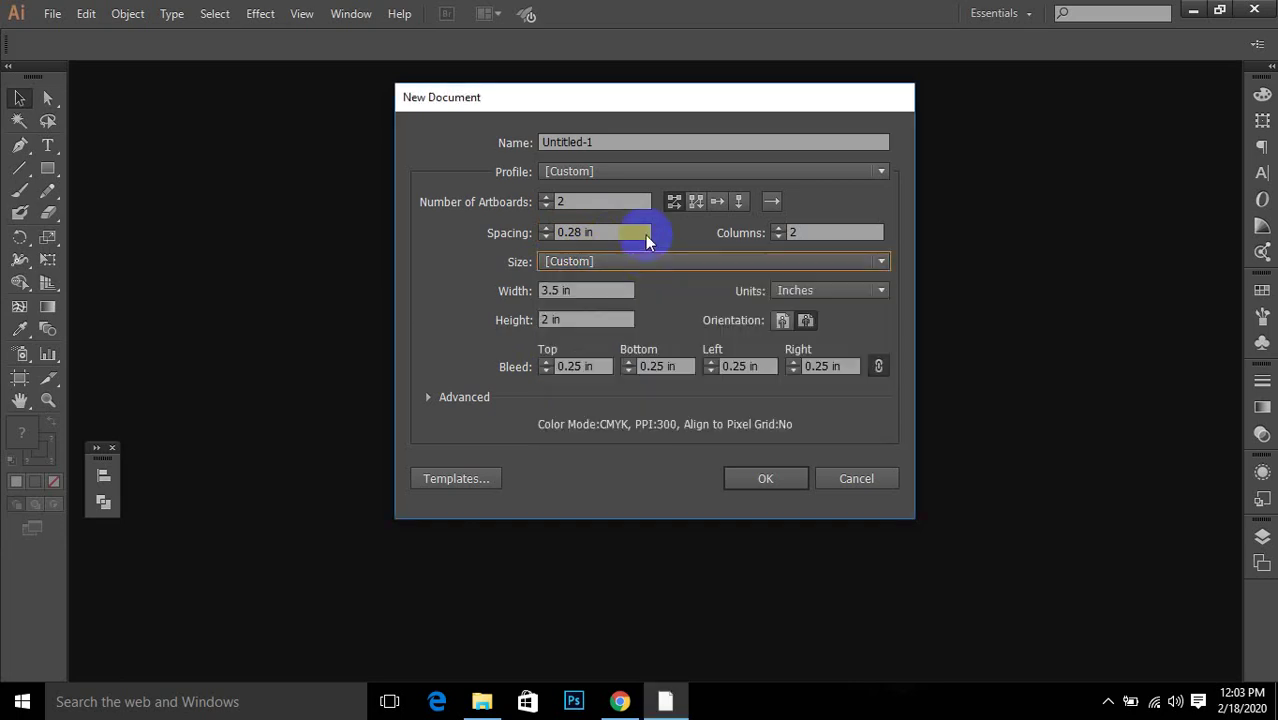
Step: Set the new document's profile to Print and its page size to A4
{"action": "left_click", "coordinate": [629, 172]}
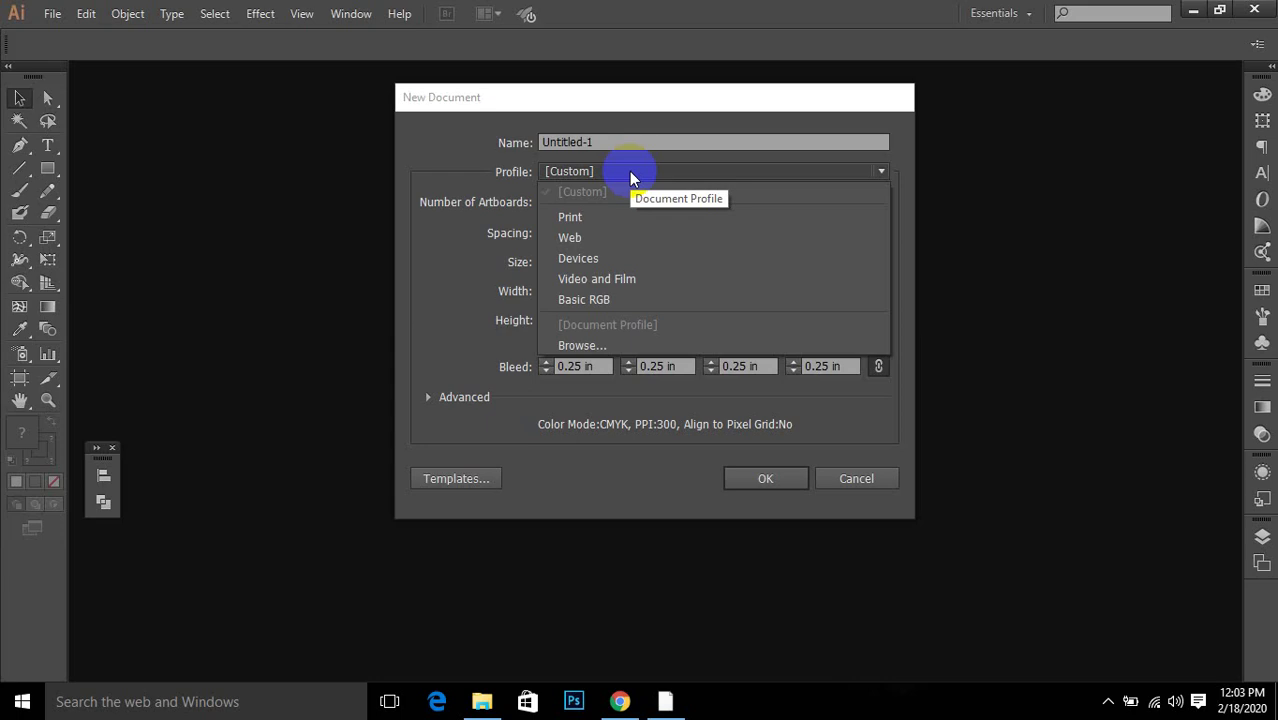
{"action": "left_click", "coordinate": [591, 237]}
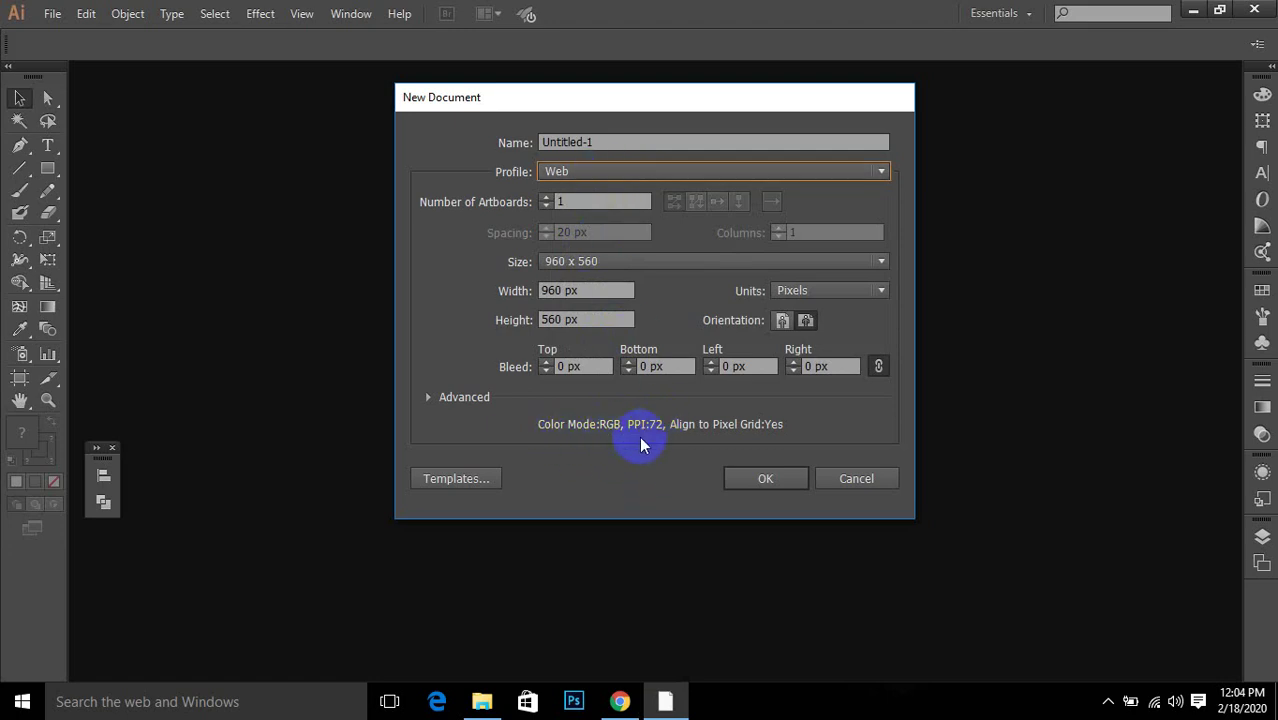
{"action": "left_click", "coordinate": [580, 173]}
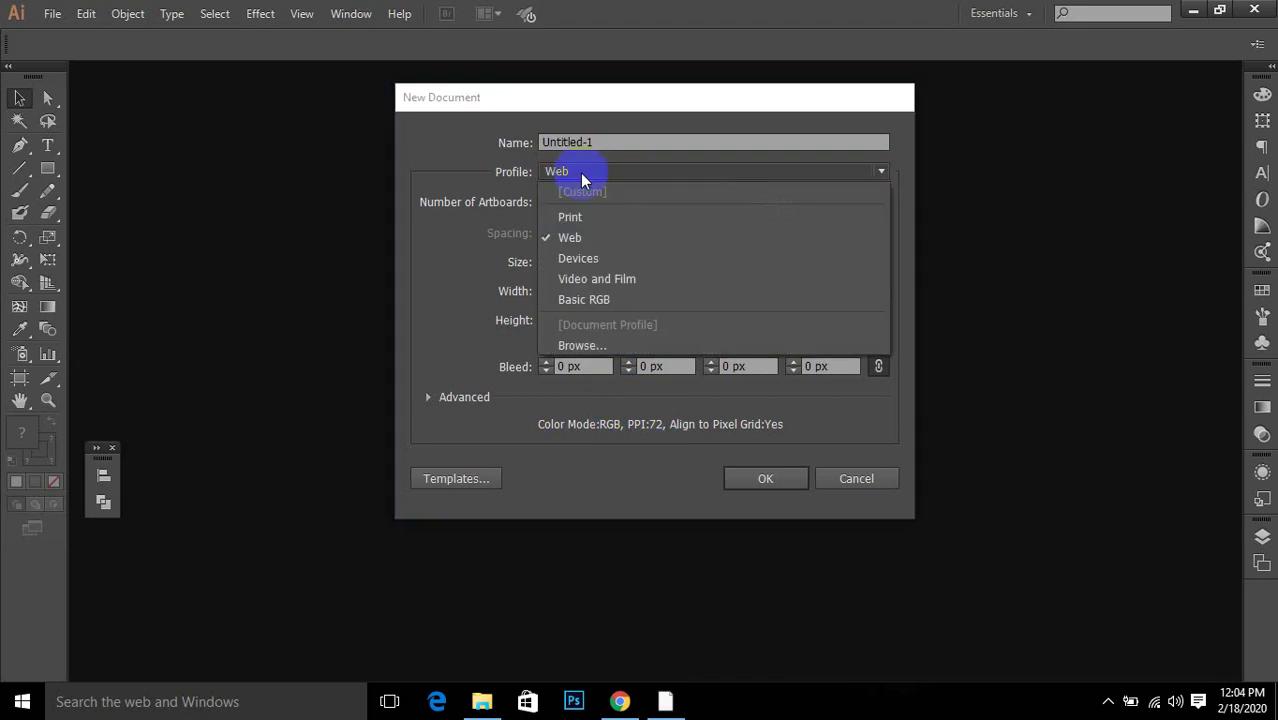
{"action": "left_click", "coordinate": [580, 211]}
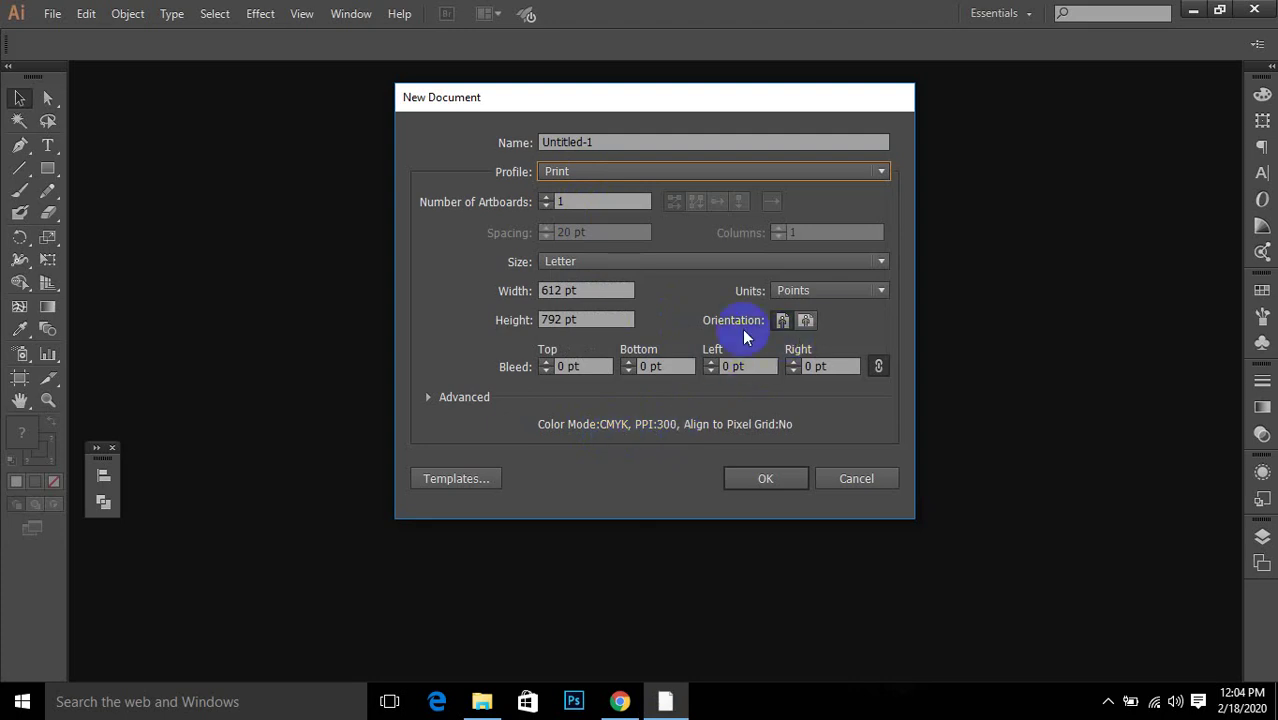
{"action": "left_click", "coordinate": [592, 263]}
{"action": "left_click", "coordinate": [566, 368]}
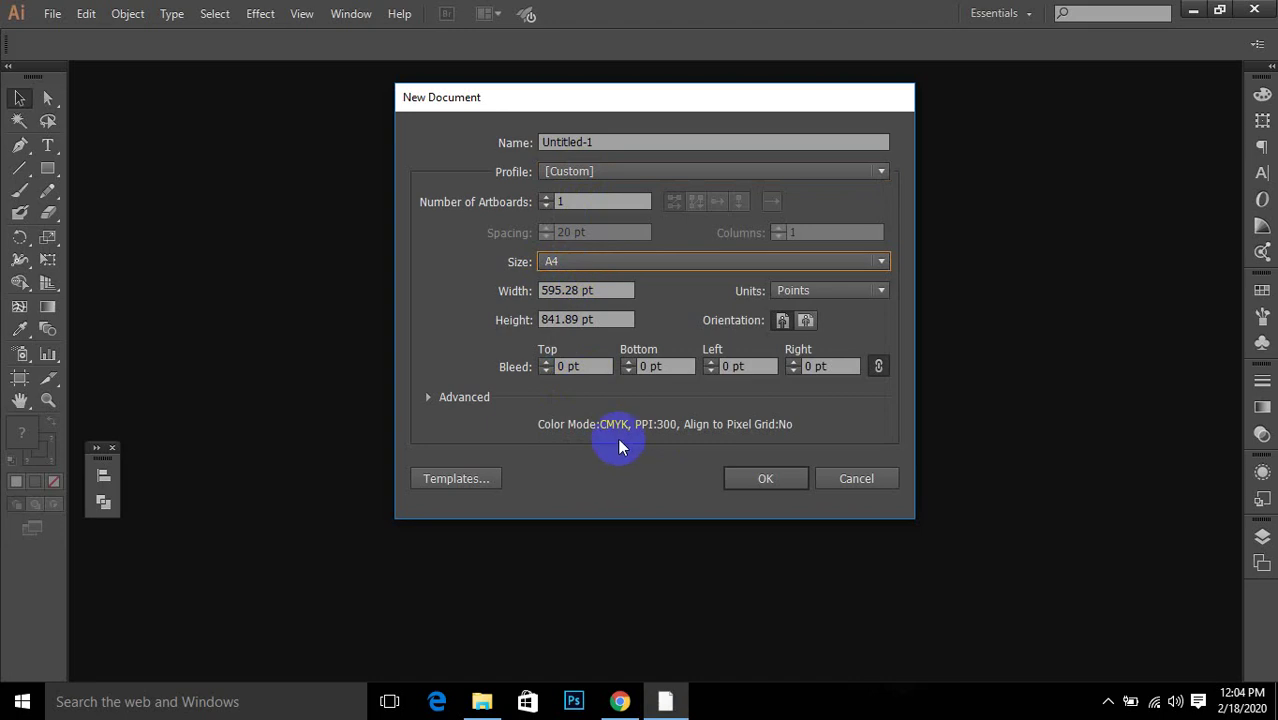
Step: Set the new document's units to Pixels
{"action": "left_click", "coordinate": [788, 291]}
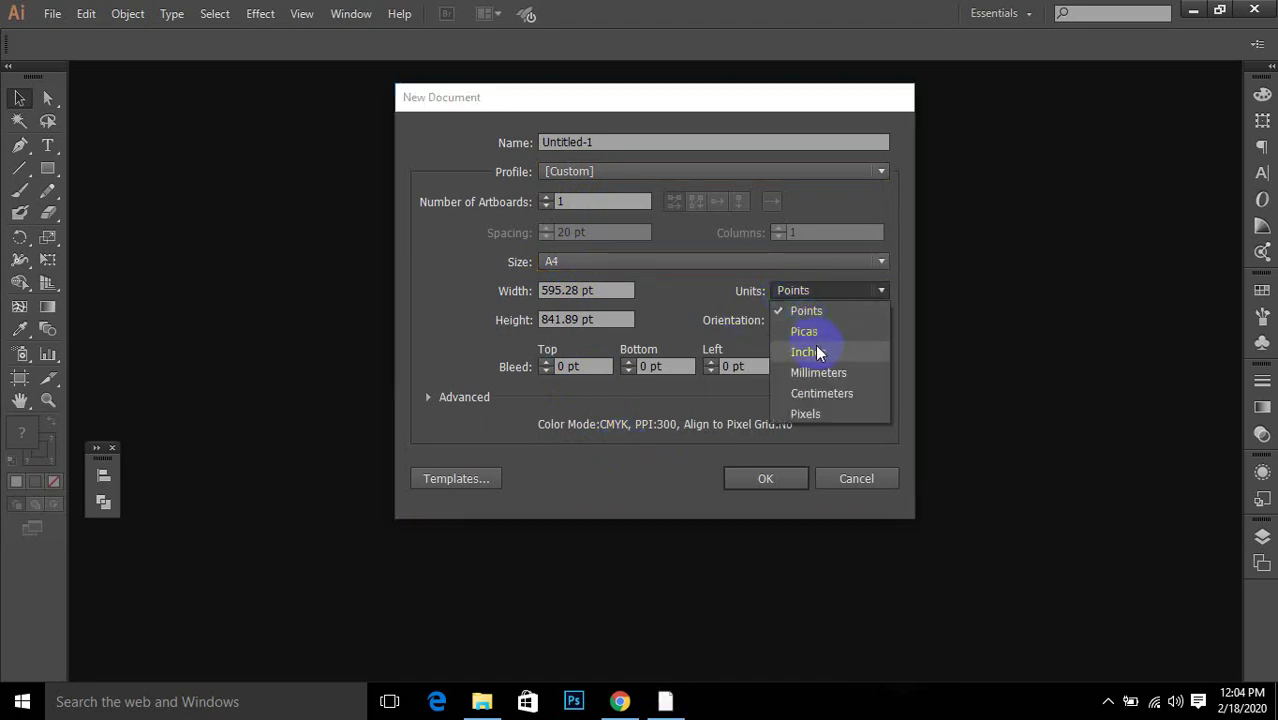
{"action": "left_click", "coordinate": [819, 412]}
{"action": "left_click", "coordinate": [800, 290]}
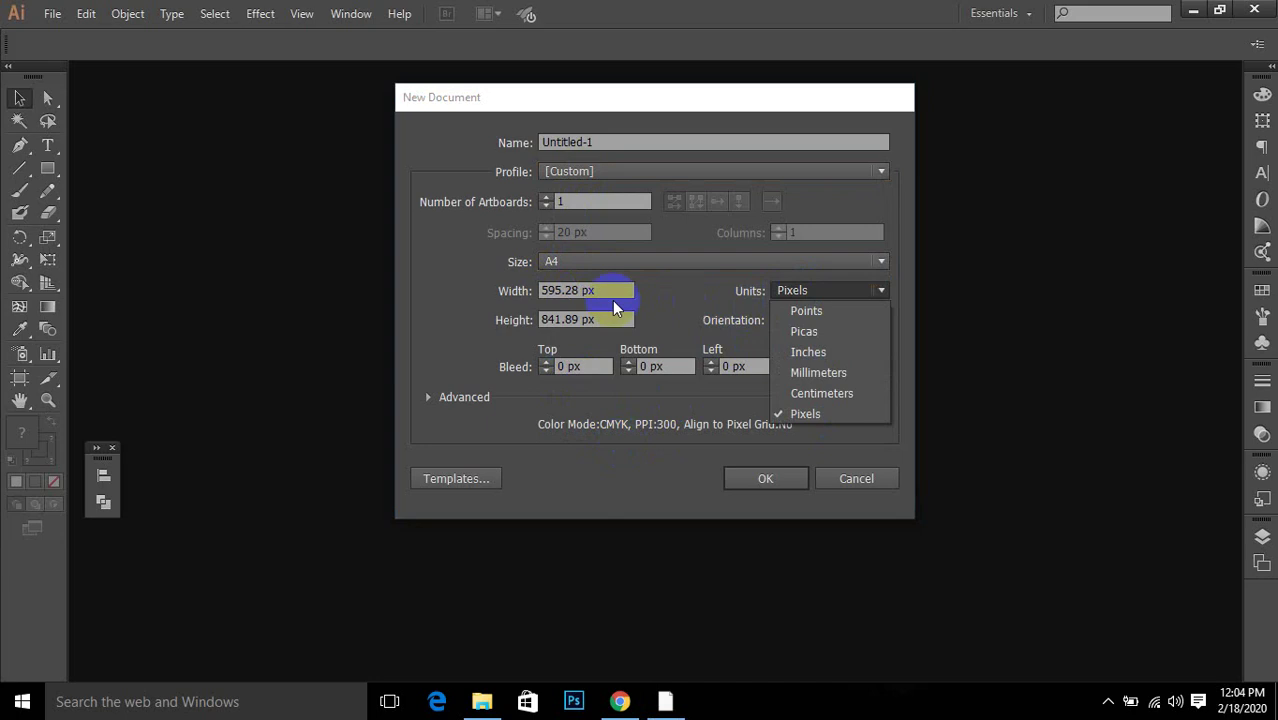
{"action": "left_click", "coordinate": [820, 412]}
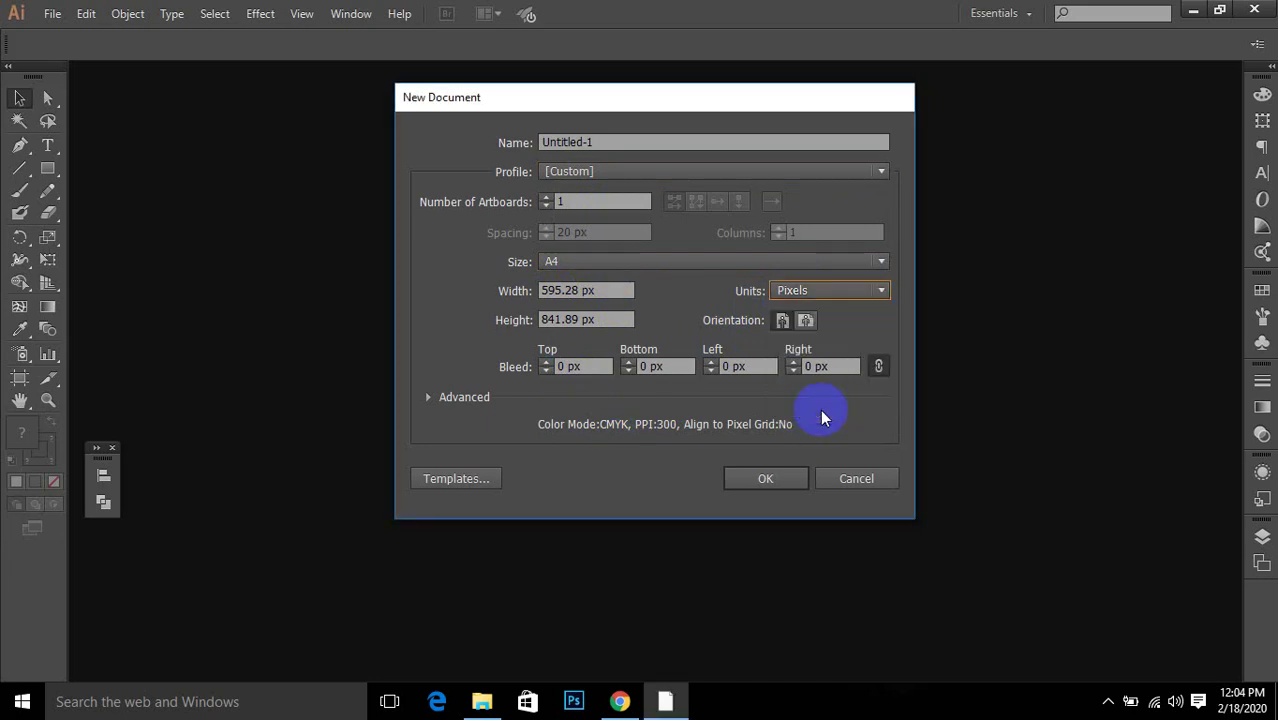
Step: Try Picas as the document units, and return the units to Pixels
{"action": "left_click", "coordinate": [606, 290]}
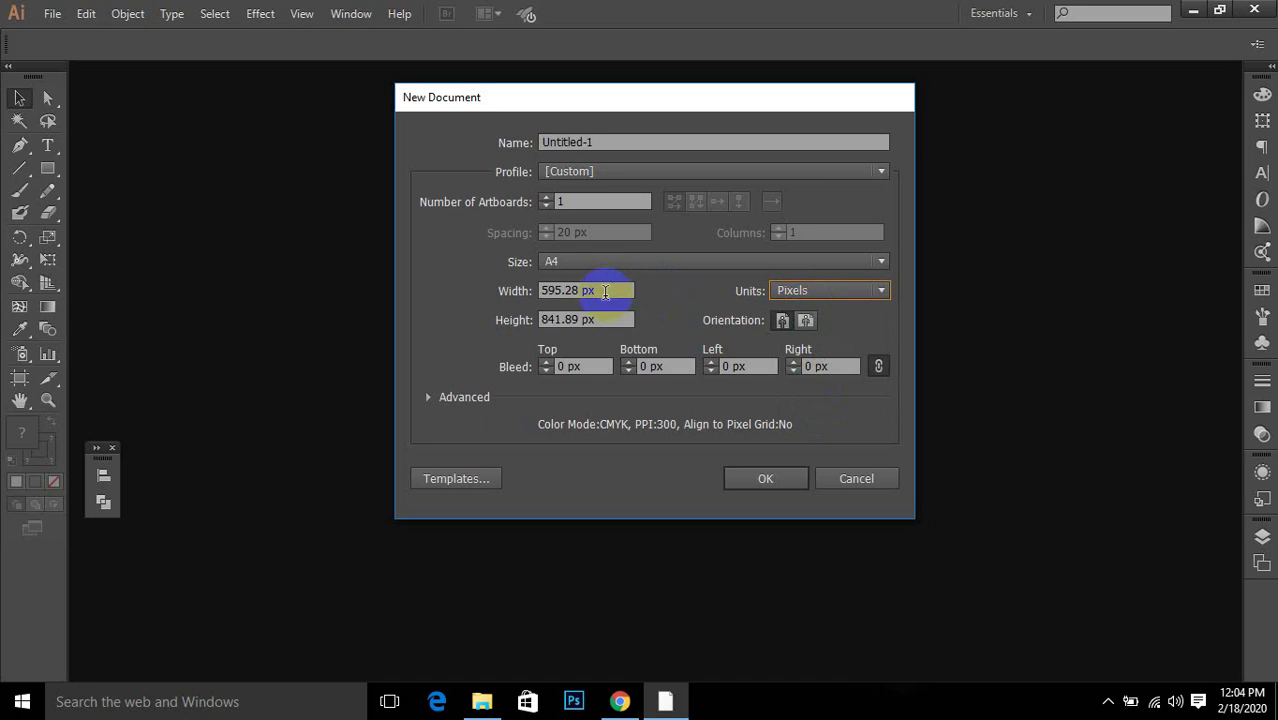
{"action": "left_click", "coordinate": [606, 290]}
{"action": "left_click", "coordinate": [800, 290]}
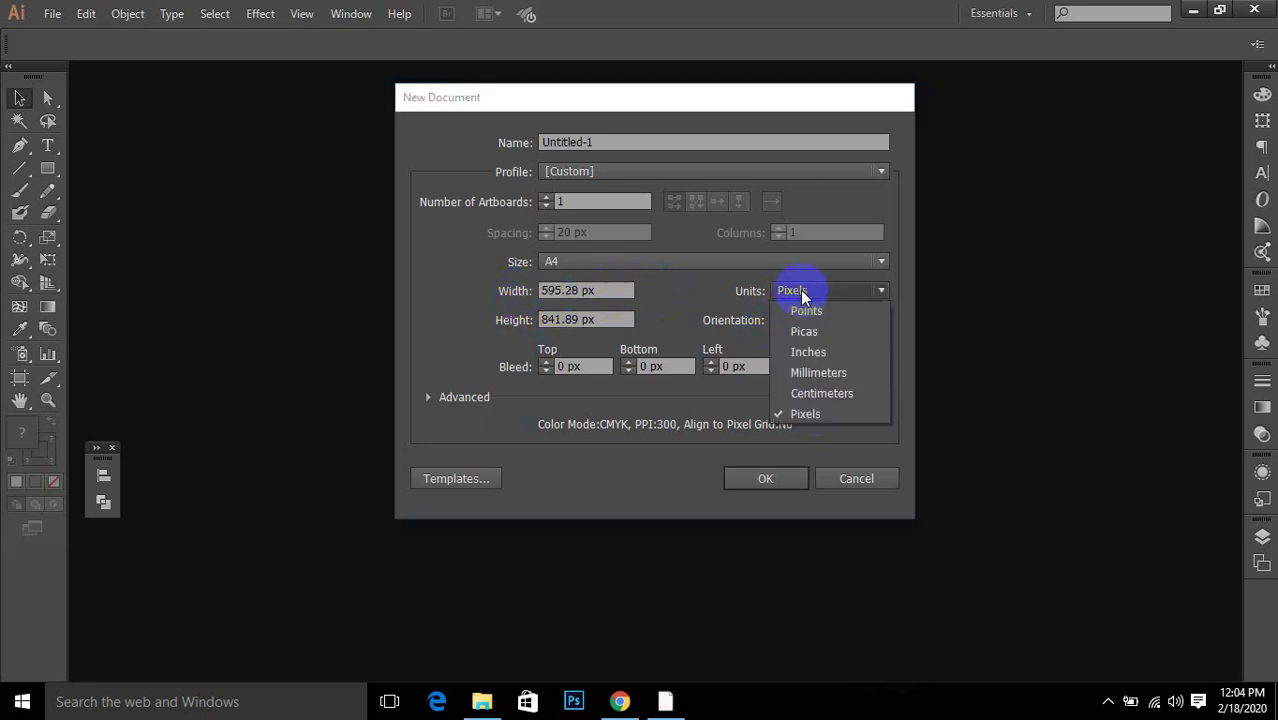
{"action": "left_click", "coordinate": [804, 331]}
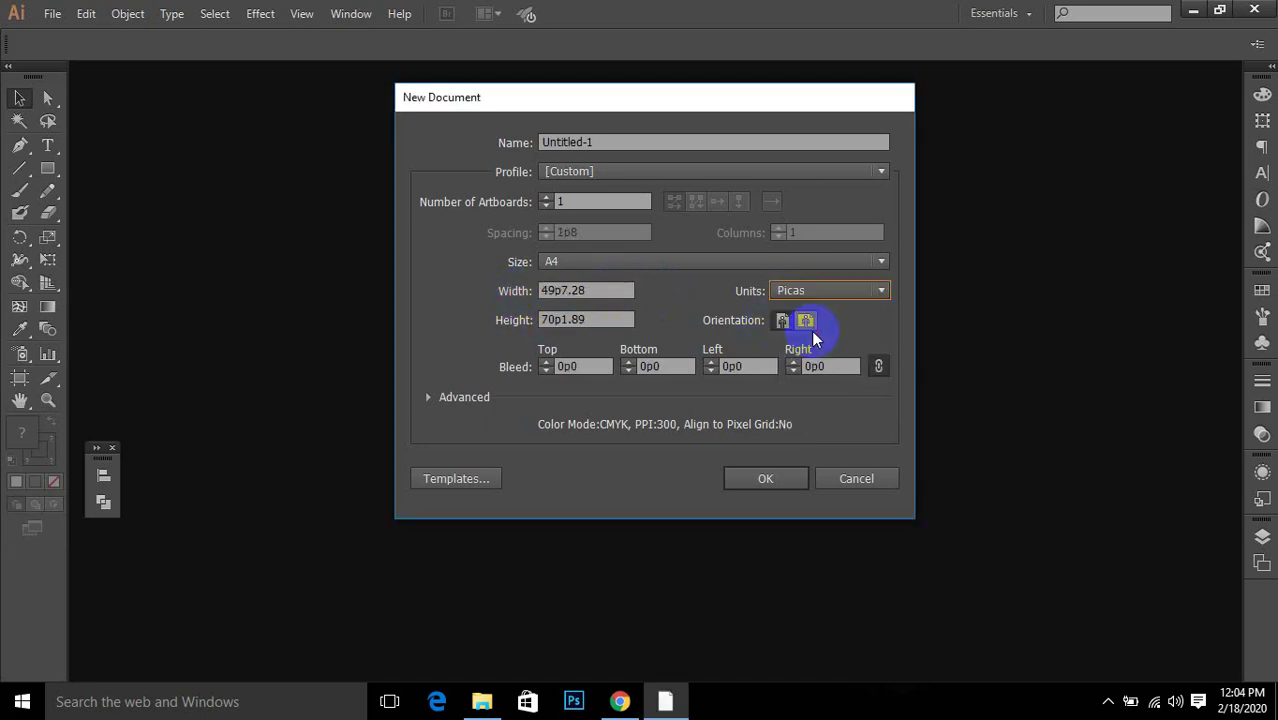
{"action": "left_click", "coordinate": [797, 292]}
{"action": "left_click", "coordinate": [808, 411]}
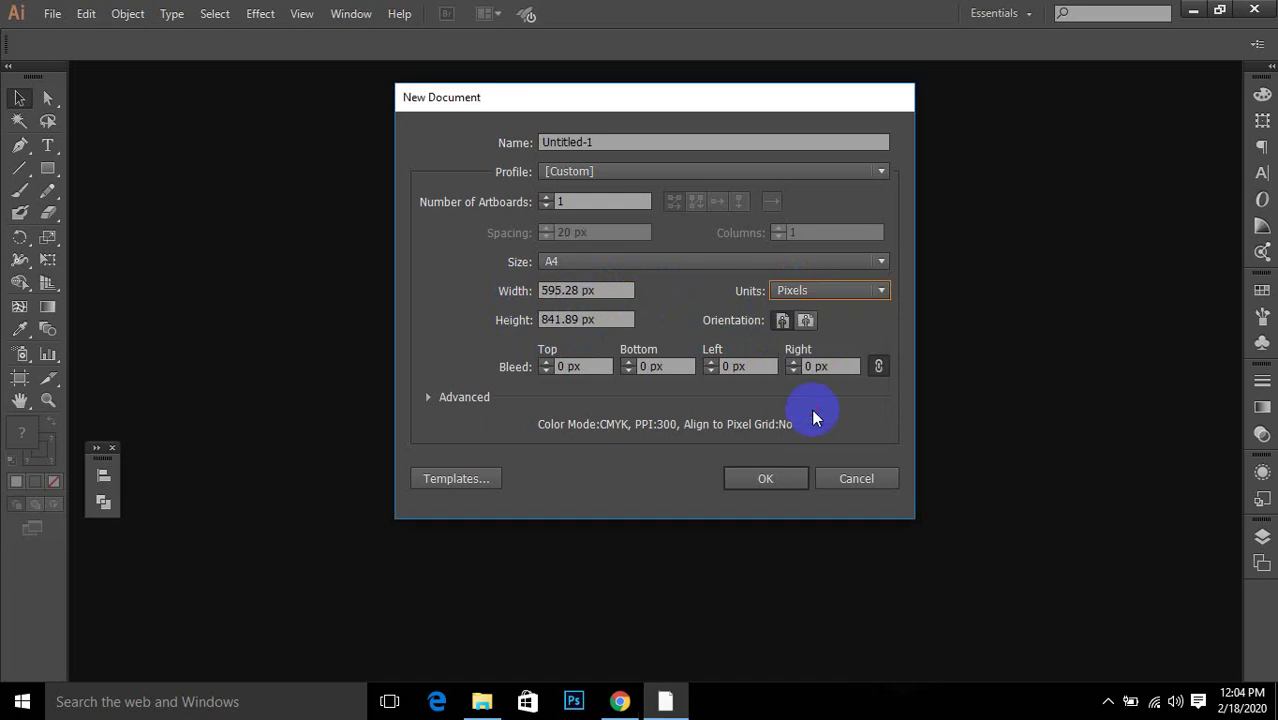
Step: Set the page orientation to landscape and the number of artboards to 2
{"action": "left_click", "coordinate": [782, 321]}
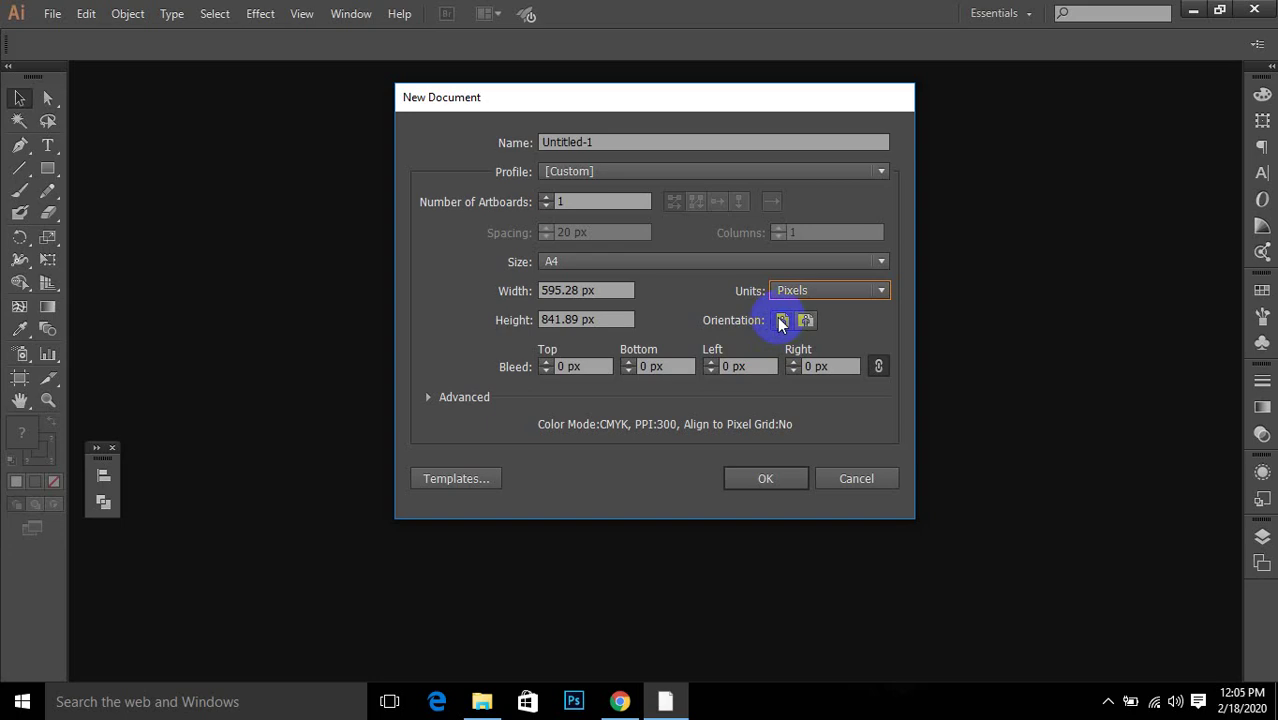
{"action": "left_click", "coordinate": [806, 321]}
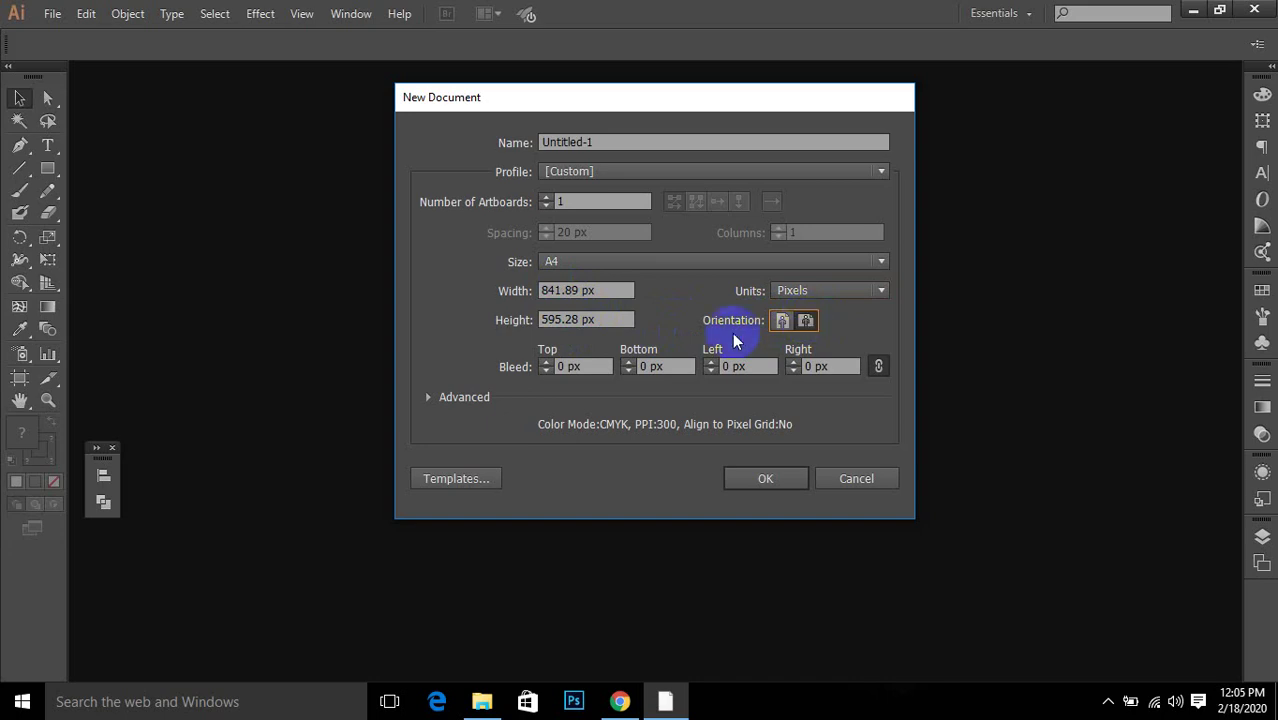
{"action": "left_click", "coordinate": [562, 202]}
{"action": "left_click", "coordinate": [545, 199]}
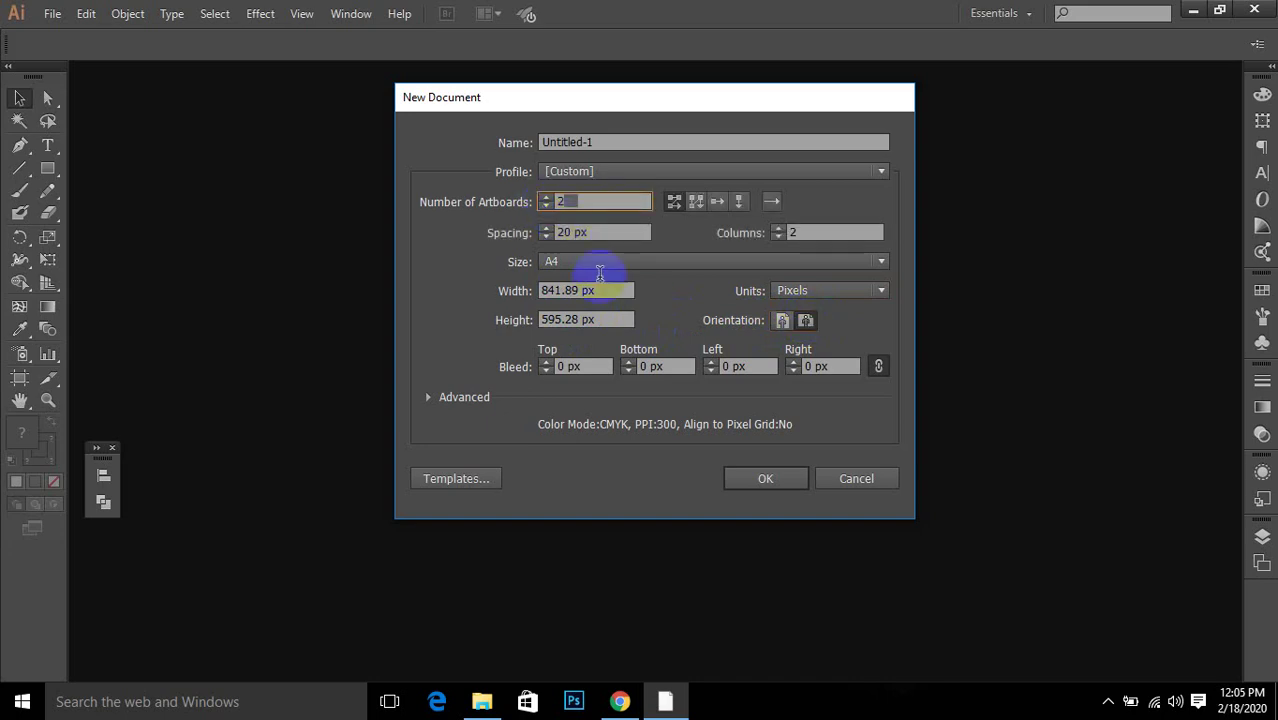
Step: Set the linked bleed to .25in on all four sides of the new document
{"action": "left_click", "coordinate": [570, 366]}
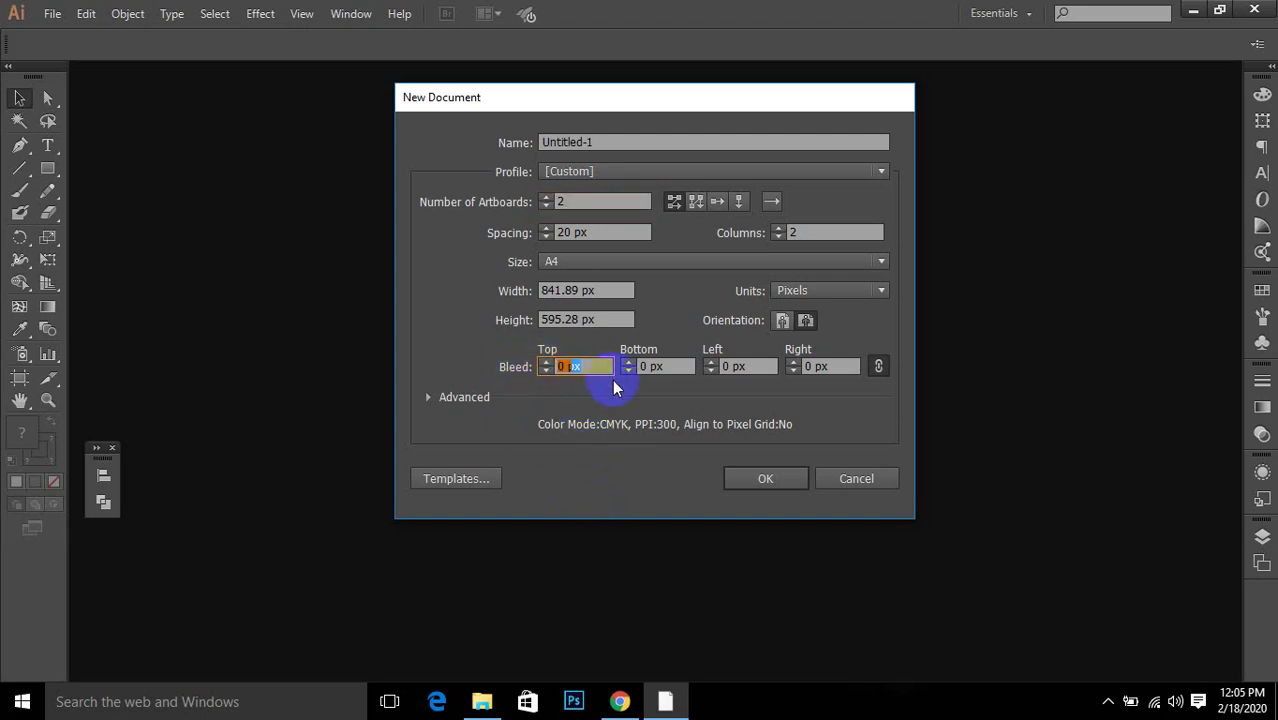
{"action": "type", "text": ".25in"}
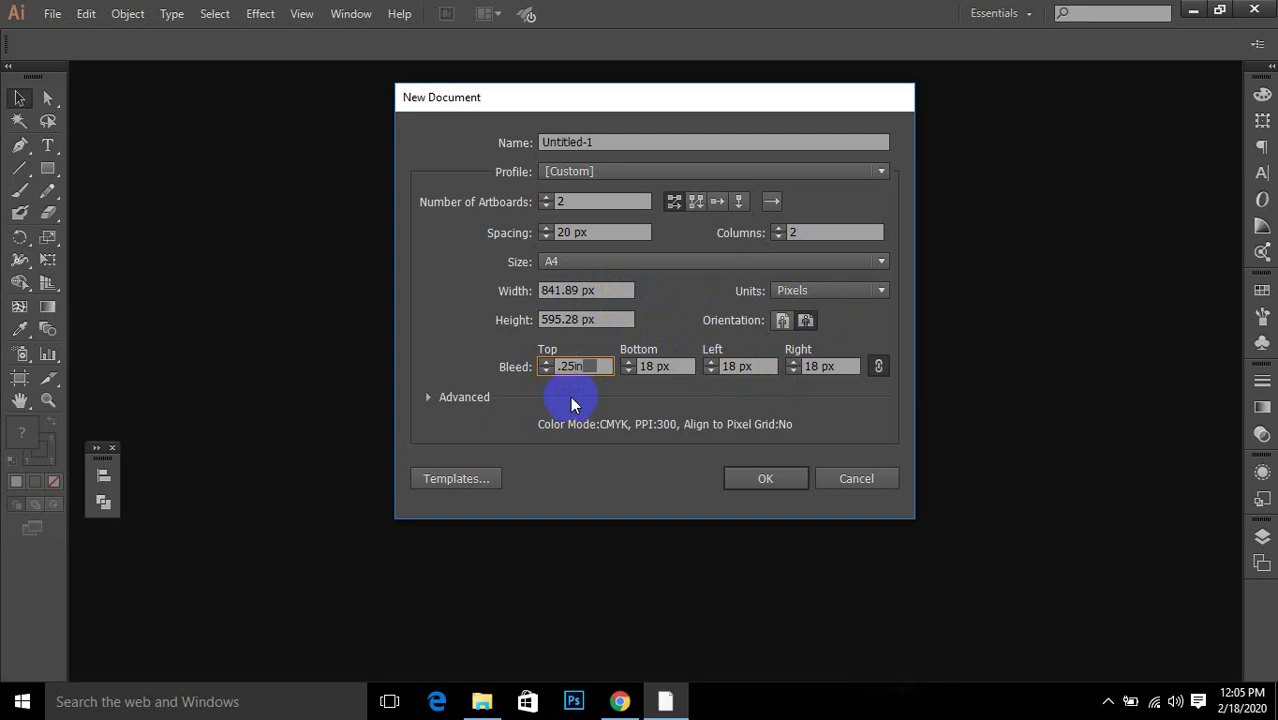
{"action": "double_click", "coordinate": [572, 366]}
{"action": "left_click", "coordinate": [660, 366]}
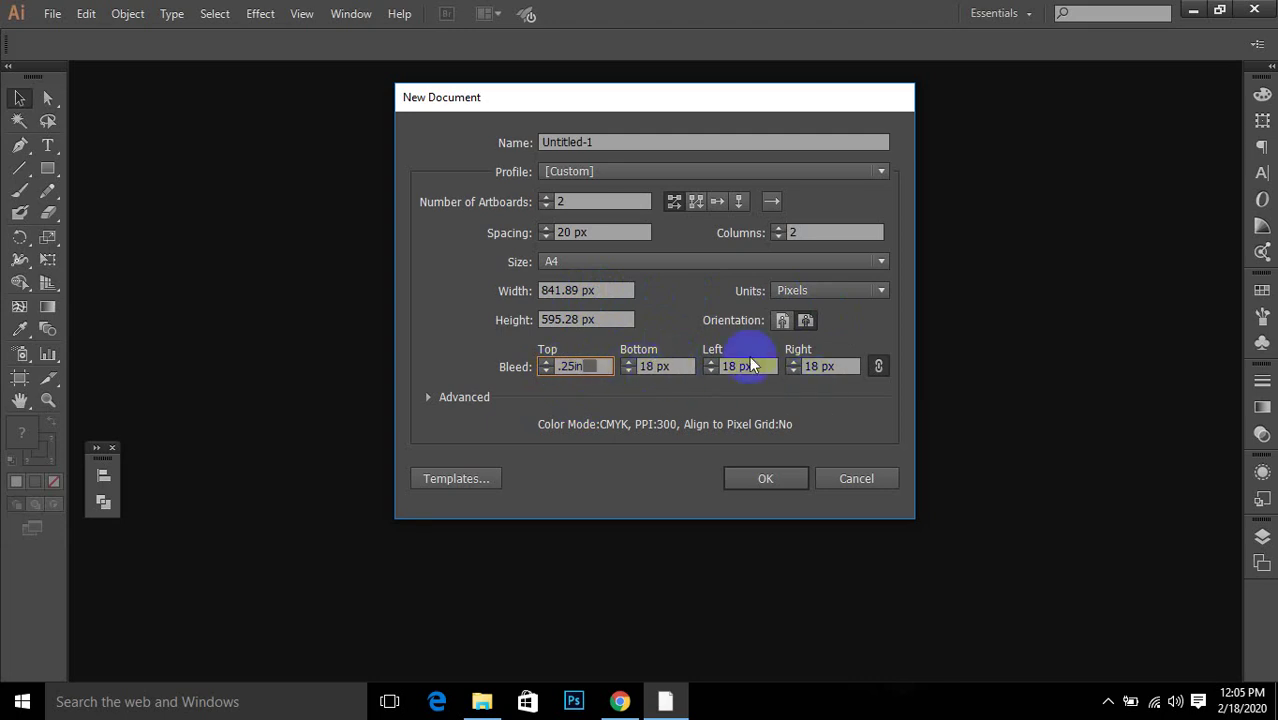
Step: Create the new document with two landscape A4 artboards from the current settings
{"action": "left_click", "coordinate": [766, 481]}
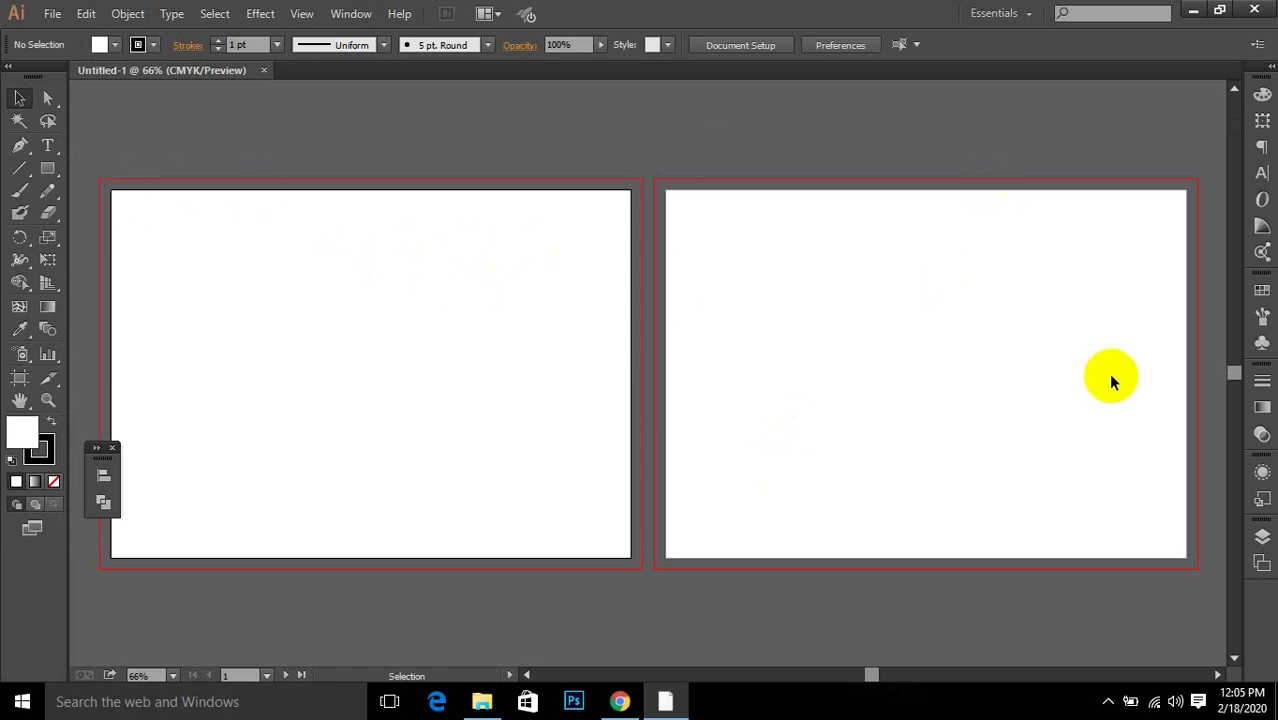
{"action": "scroll", "coordinate": [527, 345], "scroll_direction": "down", "scroll_amount": 1}
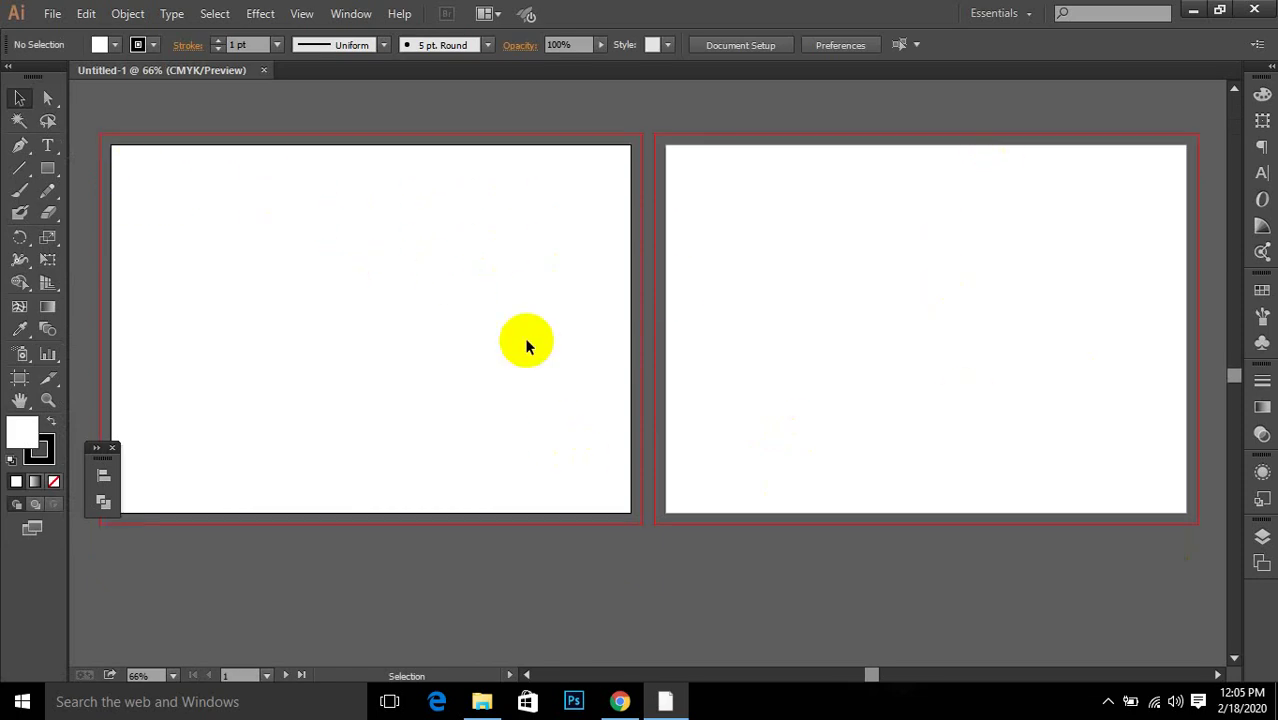
{"action": "key", "text": "super"}
{"action": "key", "text": "Escape"}
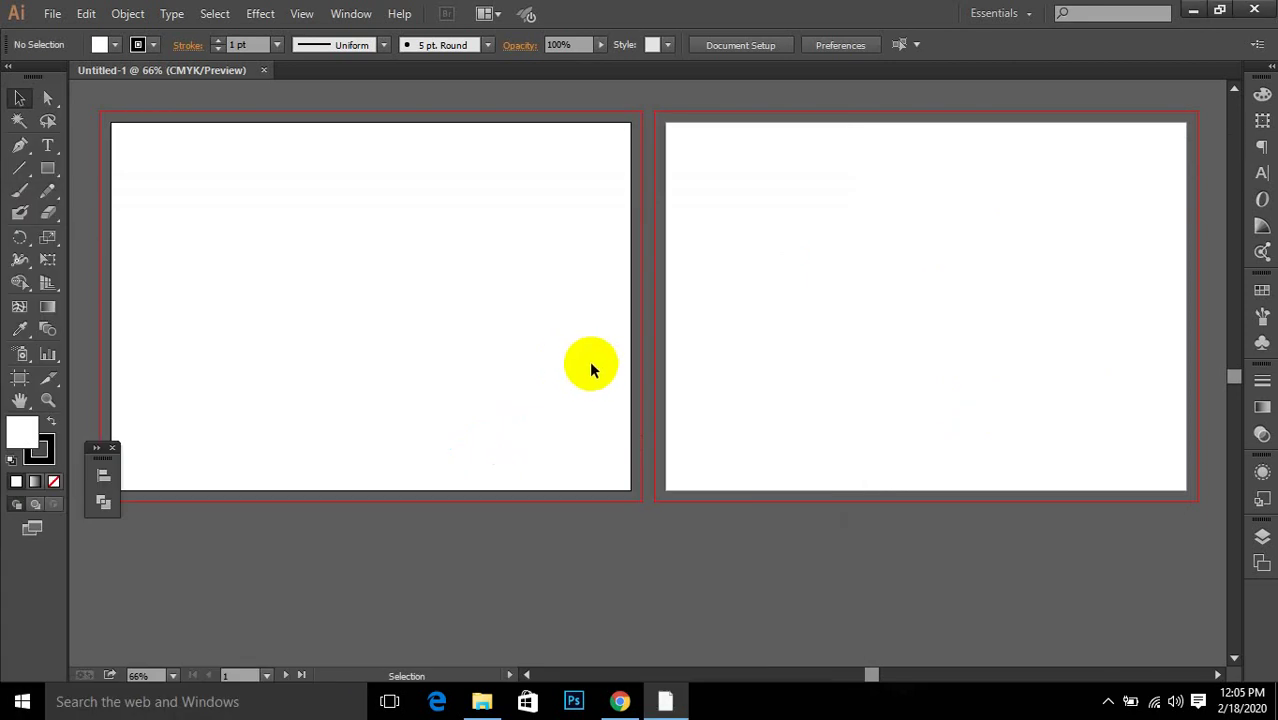
Step: Examine both artboards and their bleed boundaries at smaller and larger magnifications
{"action": "scroll", "coordinate": [589, 362], "scroll_direction": "down", "scroll_amount": 3, "text": "alt"}
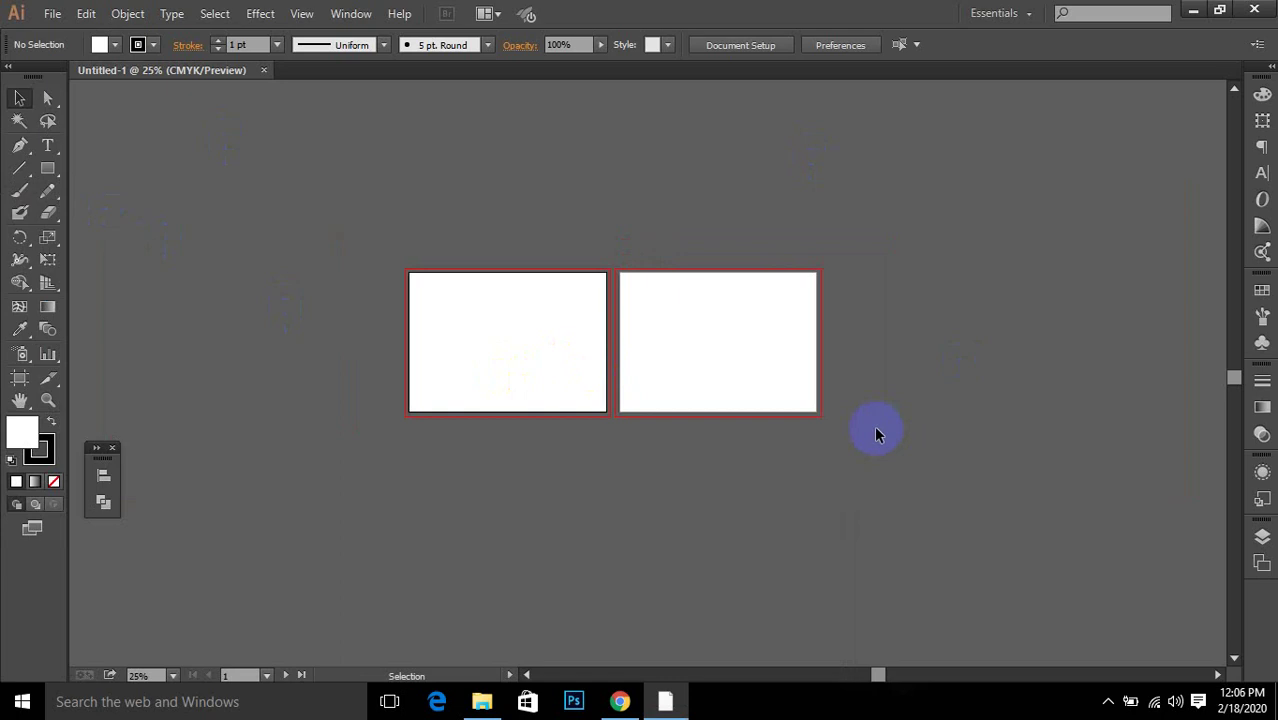
{"action": "left_click", "coordinate": [670, 300]}
{"action": "scroll", "coordinate": [939, 478], "scroll_direction": "up", "scroll_amount": 3, "text": "alt"}
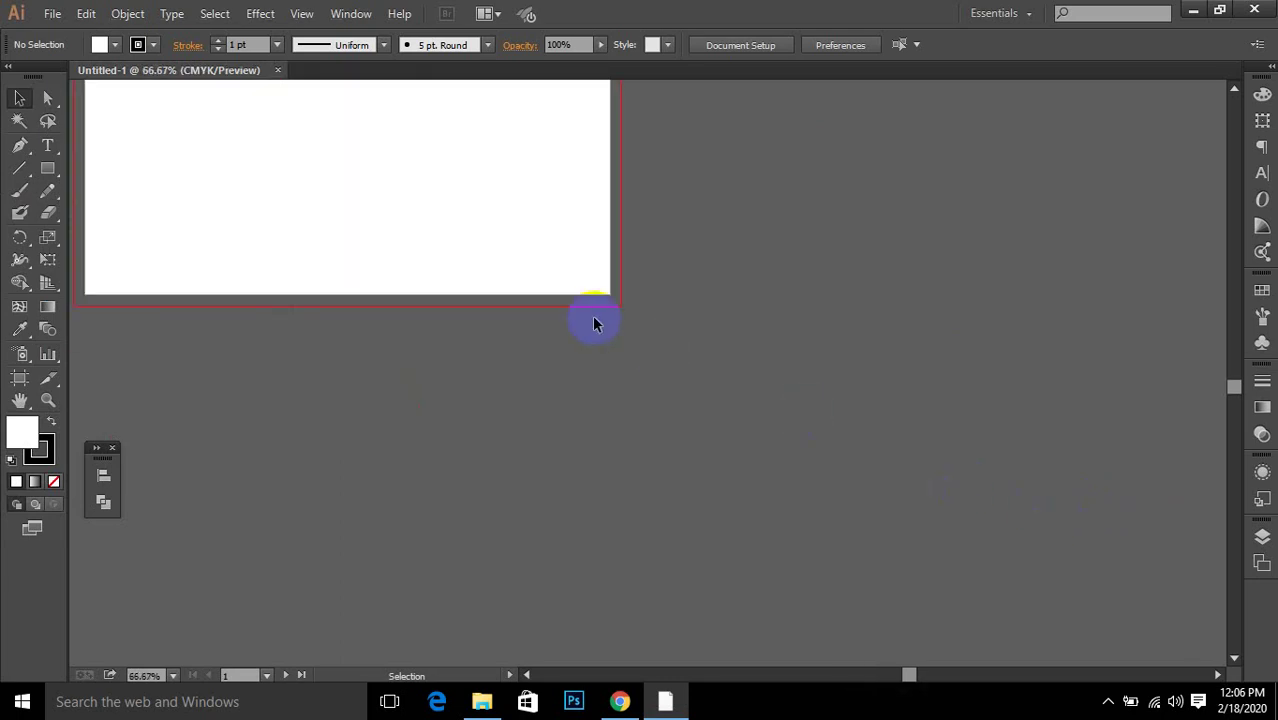
{"action": "scroll", "coordinate": [593, 323], "scroll_direction": "up", "scroll_amount": 2, "text": "alt"}
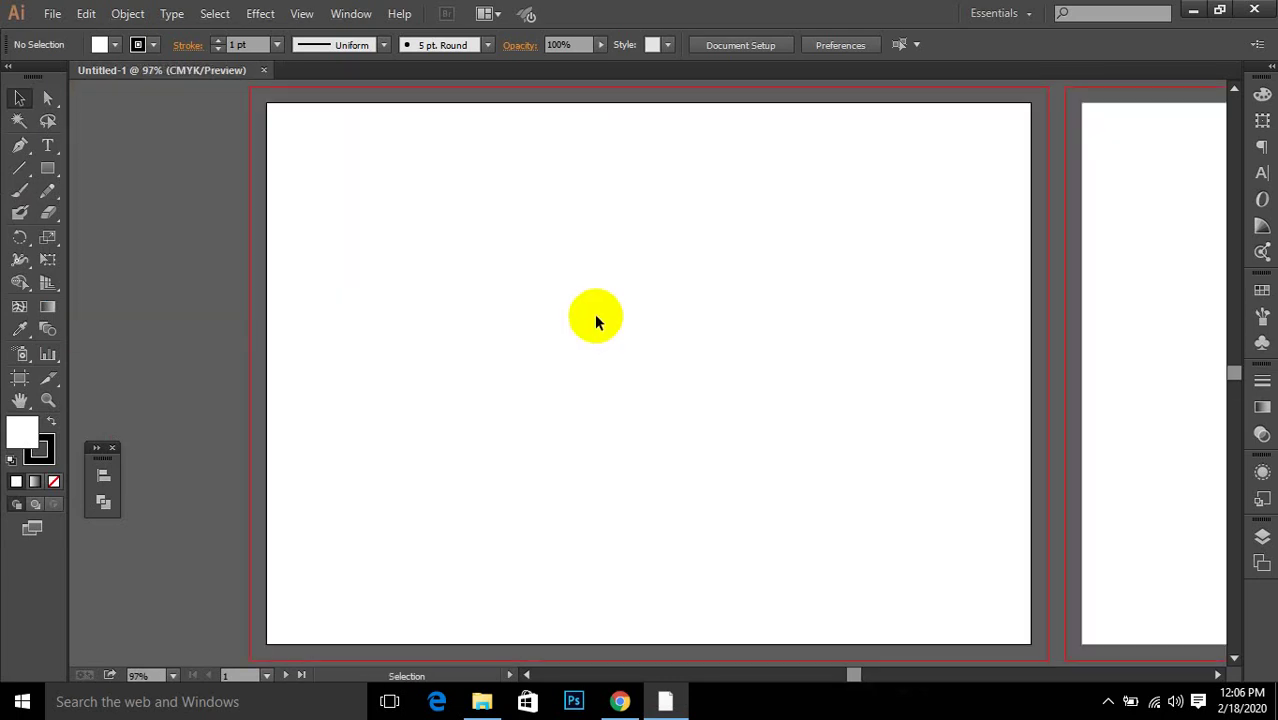
{"action": "scroll", "coordinate": [595, 318], "scroll_direction": "down", "scroll_amount": 2, "text": "alt"}
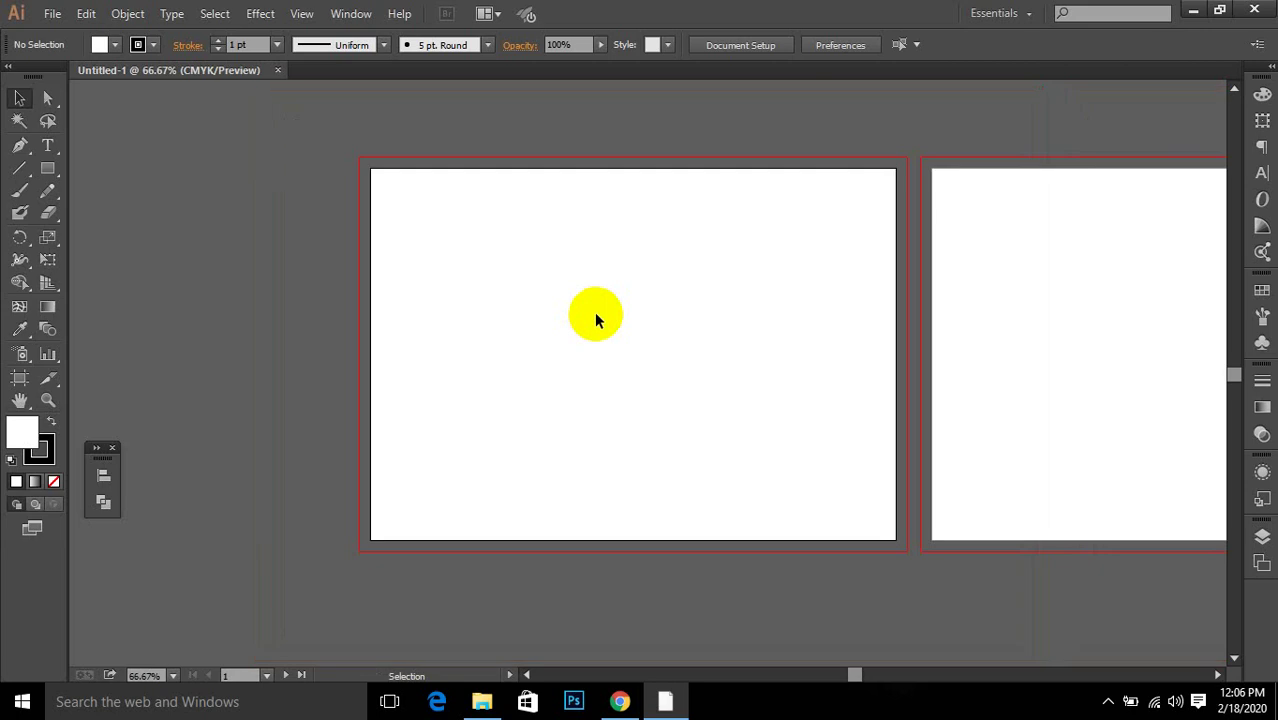
{"action": "key", "text": "super"}
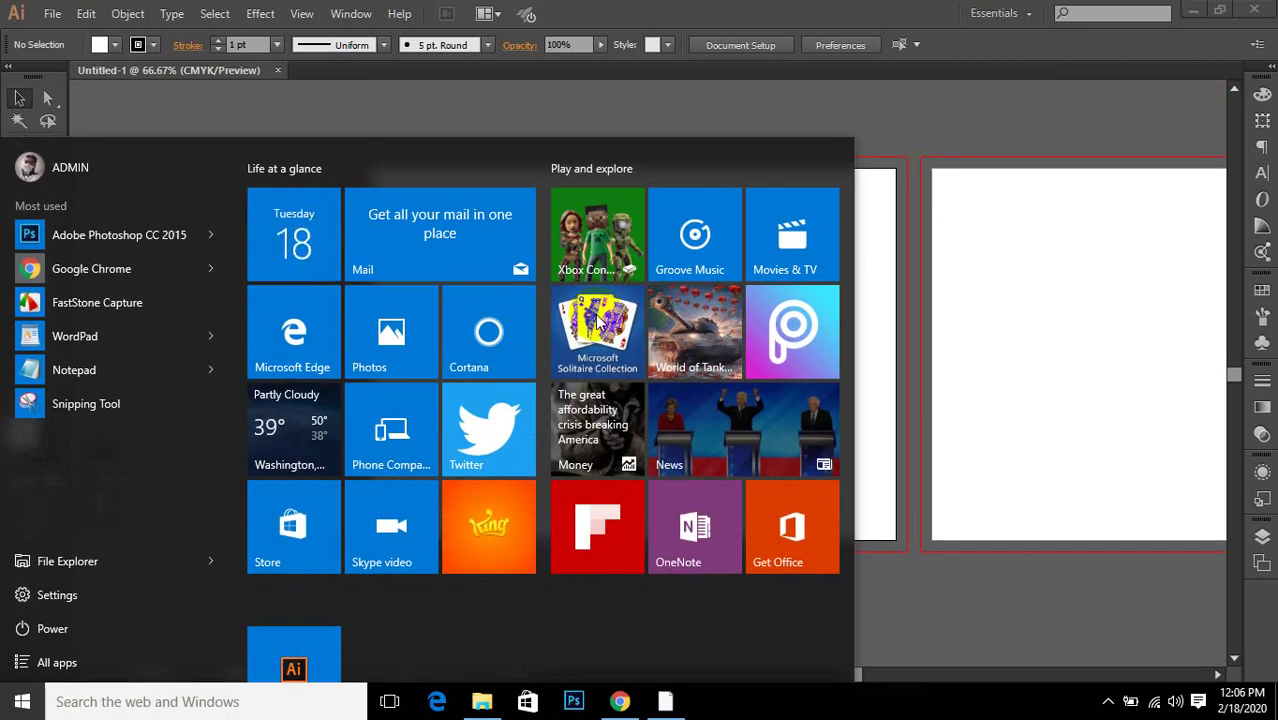
{"action": "key", "text": "super"}
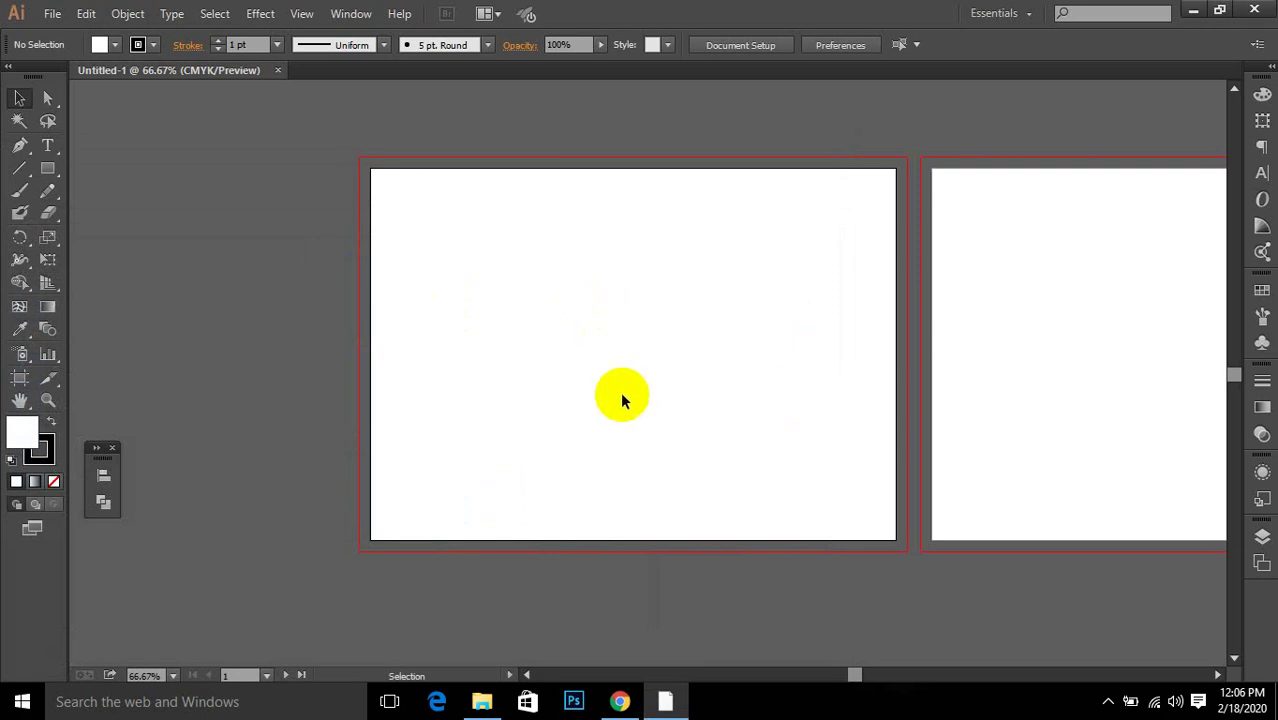
{"action": "right_click", "coordinate": [564, 332]}
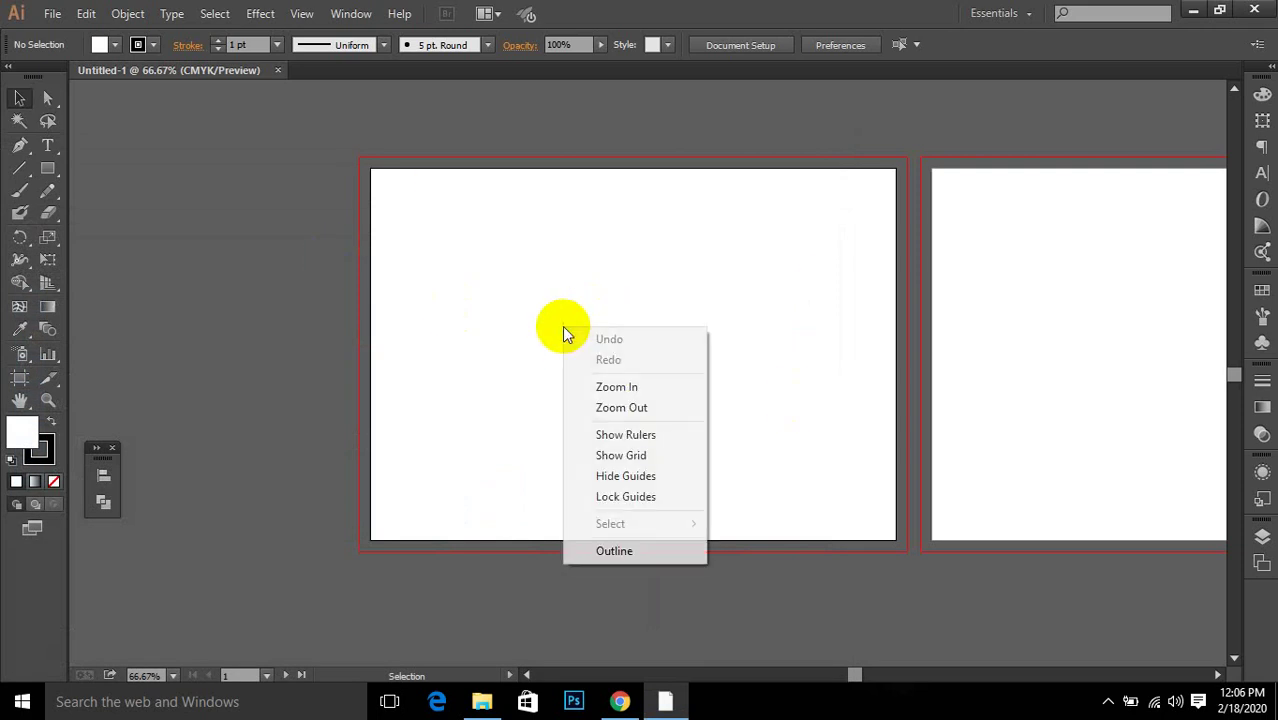
{"action": "left_click", "coordinate": [484, 484]}
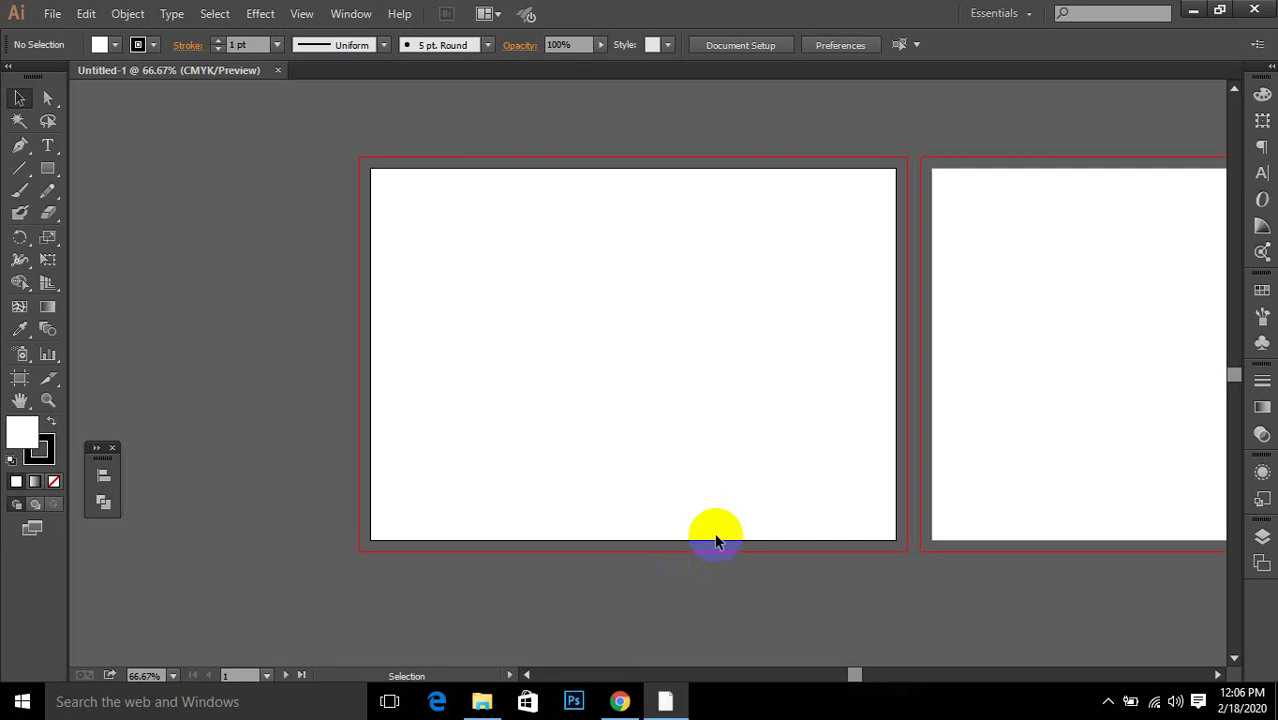
Step: Magnify and reduce the view of the first artboard using the Zoom tool
{"action": "left_click", "coordinate": [46, 404]}
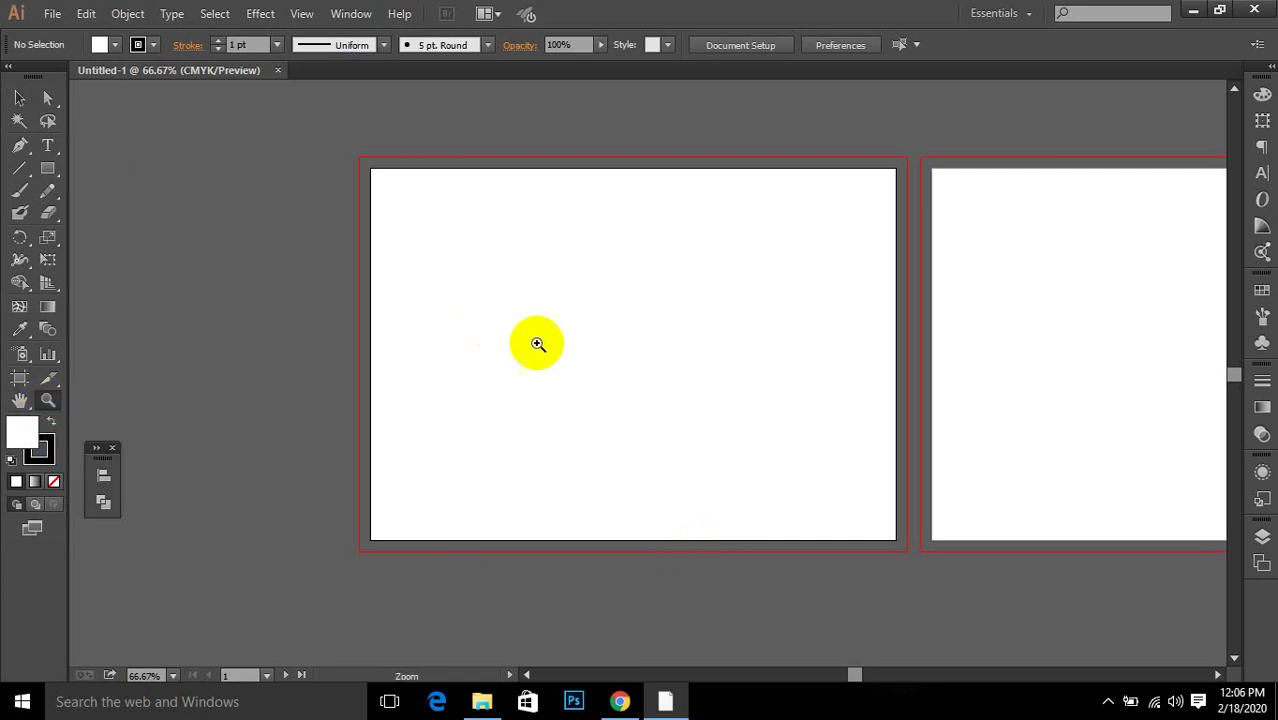
{"action": "left_click", "coordinate": [550, 345]}
{"action": "left_click", "coordinate": [552, 345], "text": "alt"}
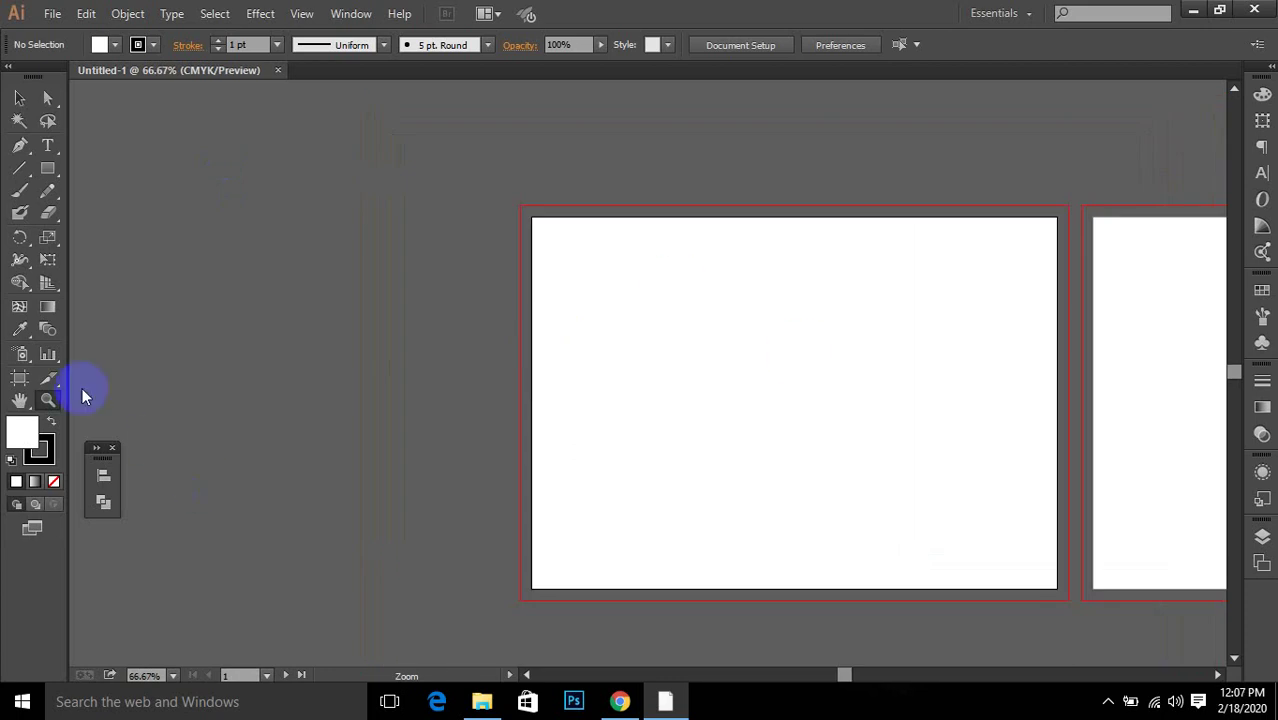
Step: Switch to the Direct Selection tool and zoom out and in on the artboards, ending at 50%
{"action": "left_click", "coordinate": [47, 97]}
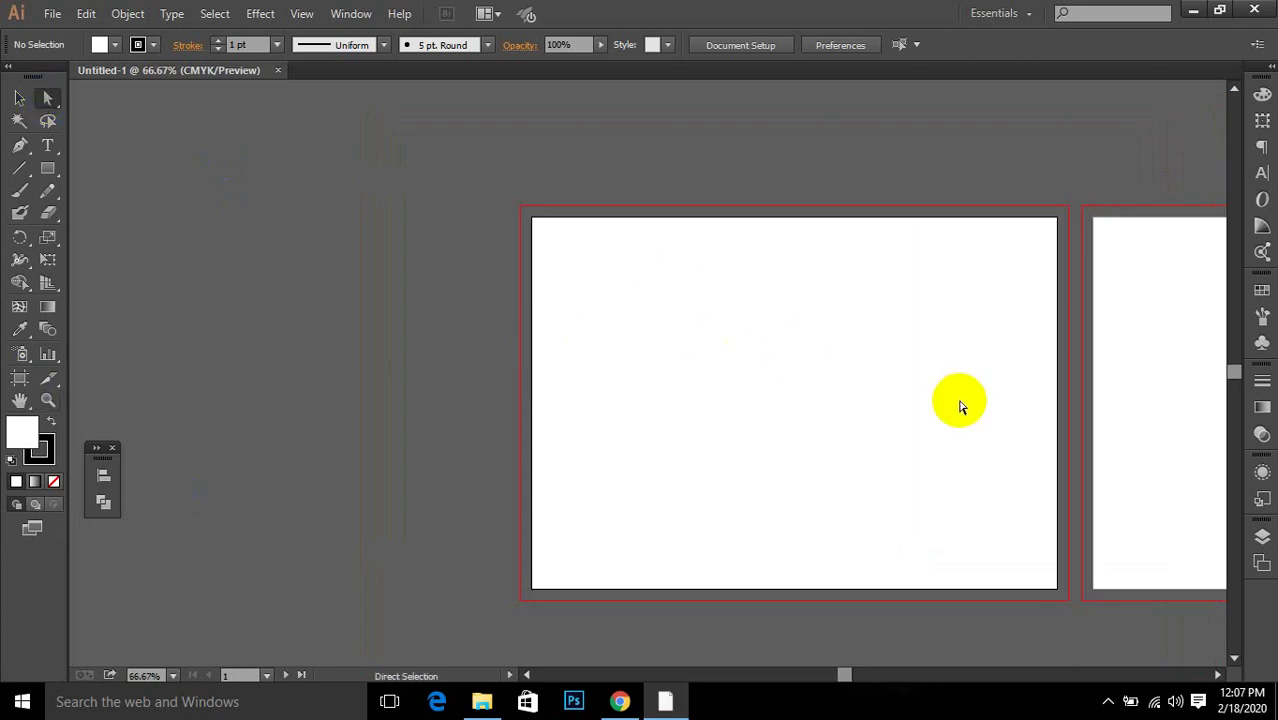
{"action": "scroll", "coordinate": [960, 407], "scroll_direction": "down", "scroll_amount": 5, "text": "alt"}
{"action": "scroll", "coordinate": [960, 407], "scroll_direction": "up", "scroll_amount": 6, "text": "alt"}
{"action": "scroll", "coordinate": [960, 407], "scroll_direction": "down", "scroll_amount": 6, "text": "alt"}
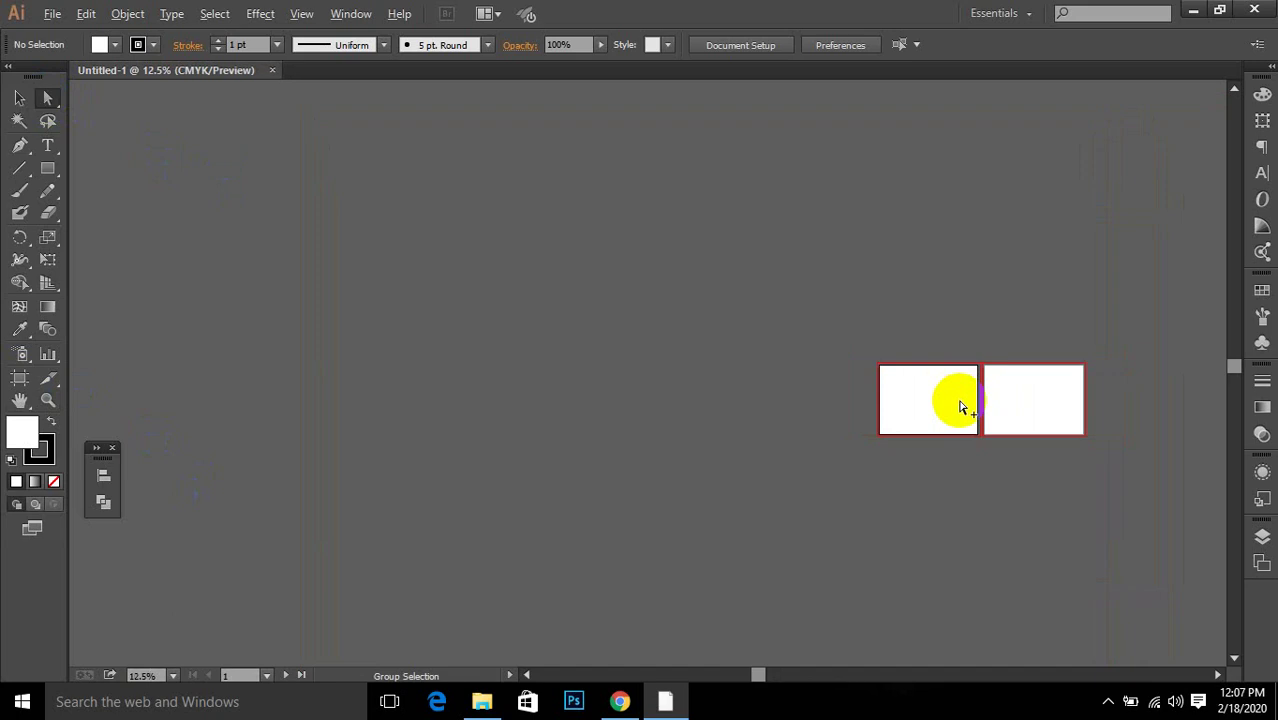
{"action": "scroll", "coordinate": [960, 407], "scroll_direction": "up", "scroll_amount": 6}
{"action": "scroll", "coordinate": [960, 407], "scroll_direction": "down", "scroll_amount": 1, "text": "alt"}
{"action": "scroll", "coordinate": [960, 407], "scroll_direction": "up", "scroll_amount": 1, "text": "alt"}
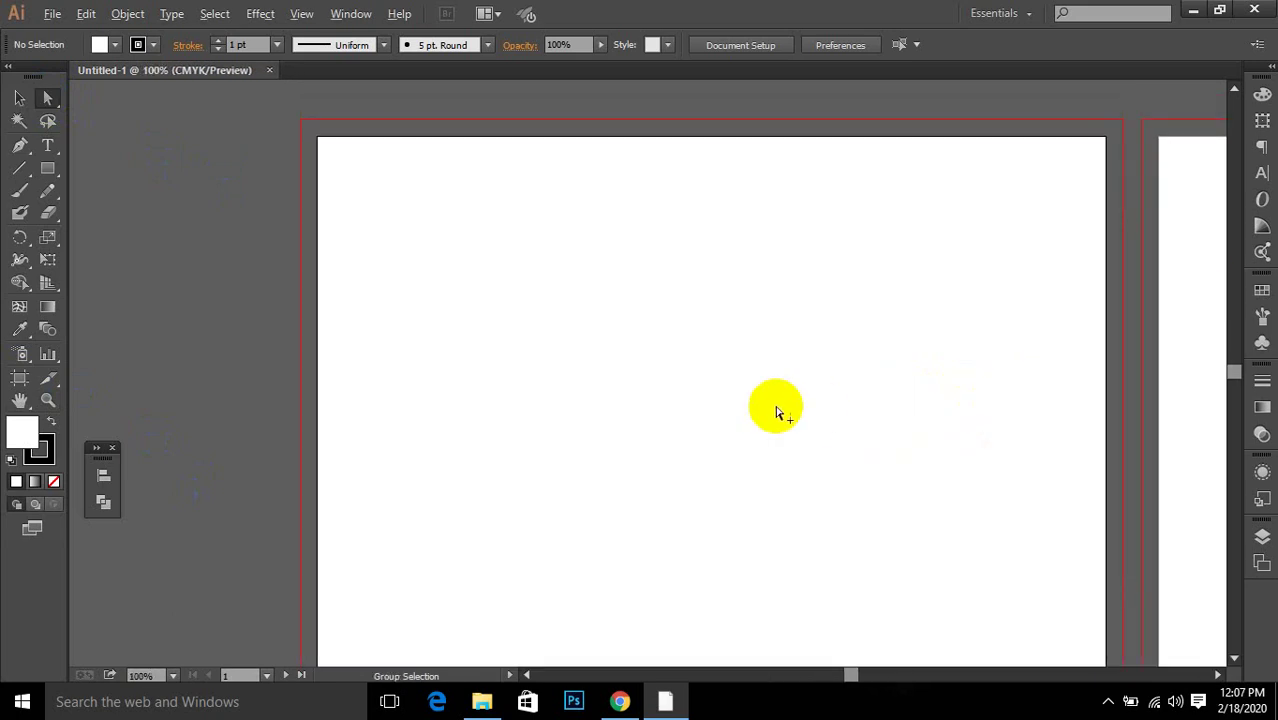
{"action": "scroll", "coordinate": [778, 410], "scroll_direction": "down", "scroll_amount": 2, "text": "alt"}
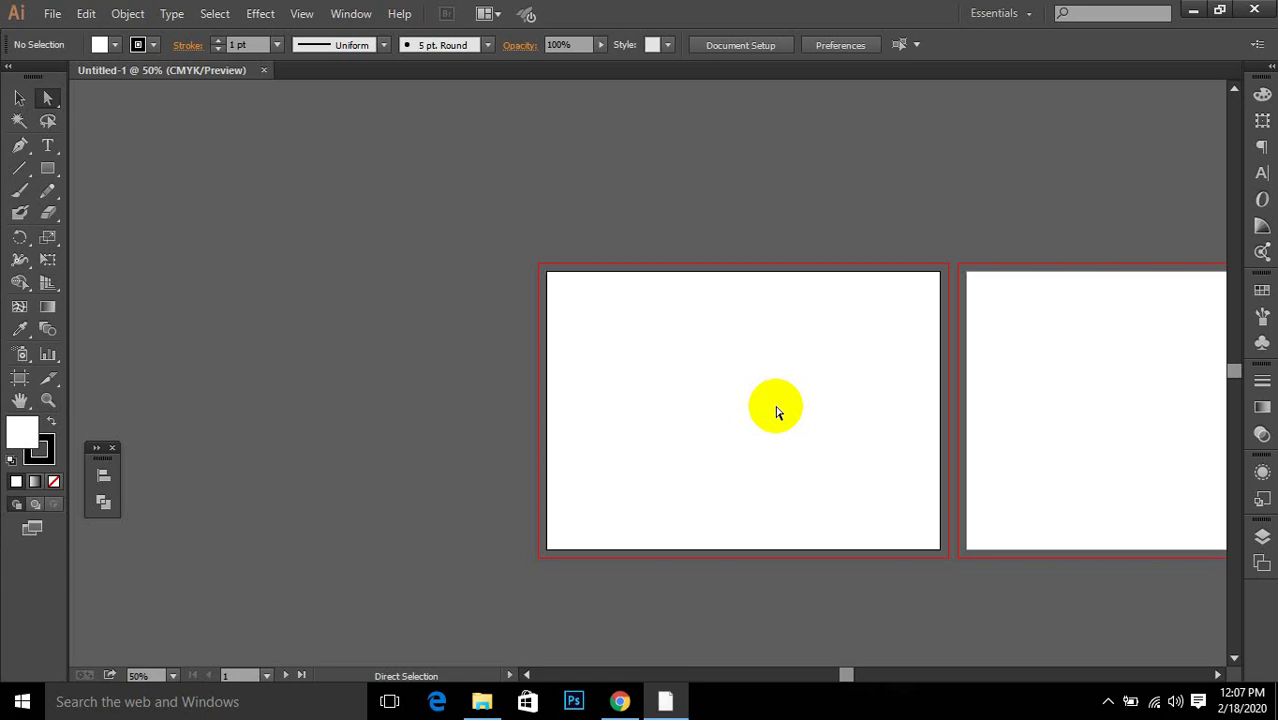
Step: Draw six rectangles of different sizes on and around the first artboard, the last about 566 by 196 px above it
{"action": "left_click", "coordinate": [47, 168]}
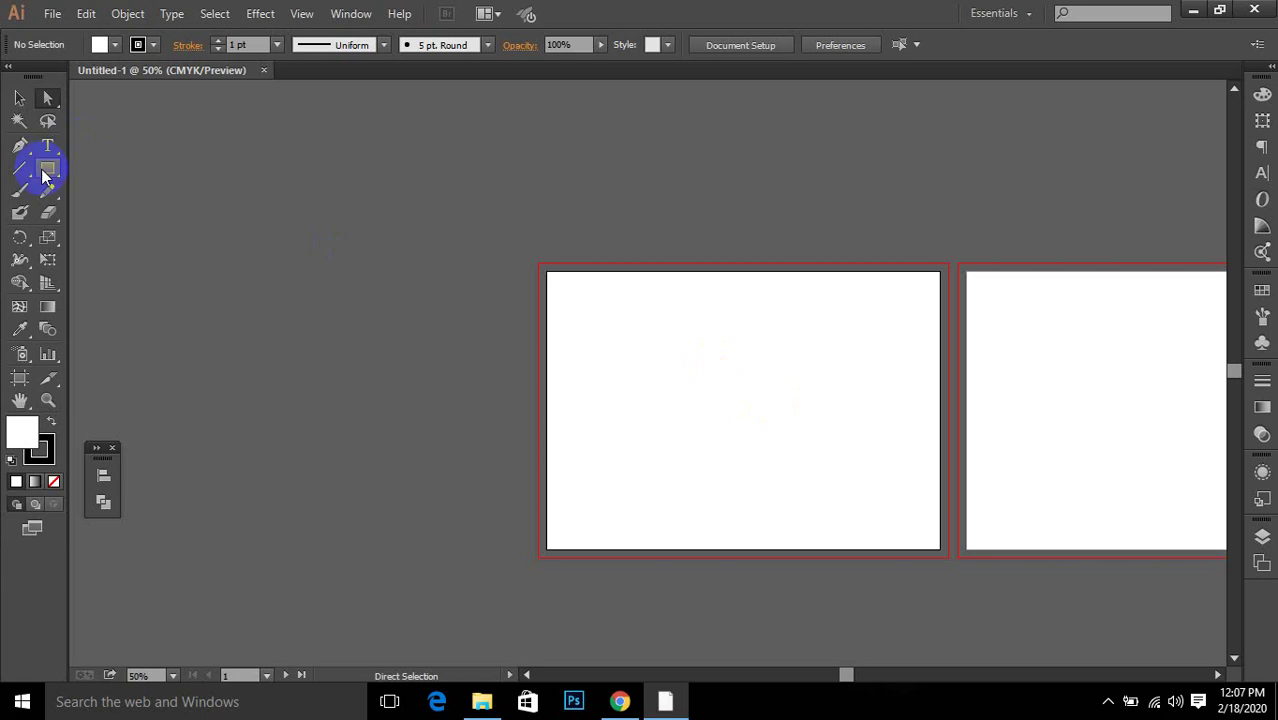
{"action": "left_click_drag", "start_coordinate": [662, 287], "coordinate": [863, 375]}
{"action": "left_click_drag", "start_coordinate": [344, 287], "coordinate": [561, 400]}
{"action": "left_click_drag", "start_coordinate": [289, 421], "coordinate": [622, 622]}
{"action": "mouse_move", "coordinate": [247, 477]}
{"action": "left_mouse_down"}
{"action": "mouse_move", "coordinate": [305, 508]}
{"action": "mouse_move", "coordinate": [483, 557]}
{"action": "left_mouse_up"}
{"action": "left_click_drag", "start_coordinate": [88, 188], "coordinate": [410, 240]}
{"action": "left_click_drag", "start_coordinate": [477, 152], "coordinate": [743, 242]}
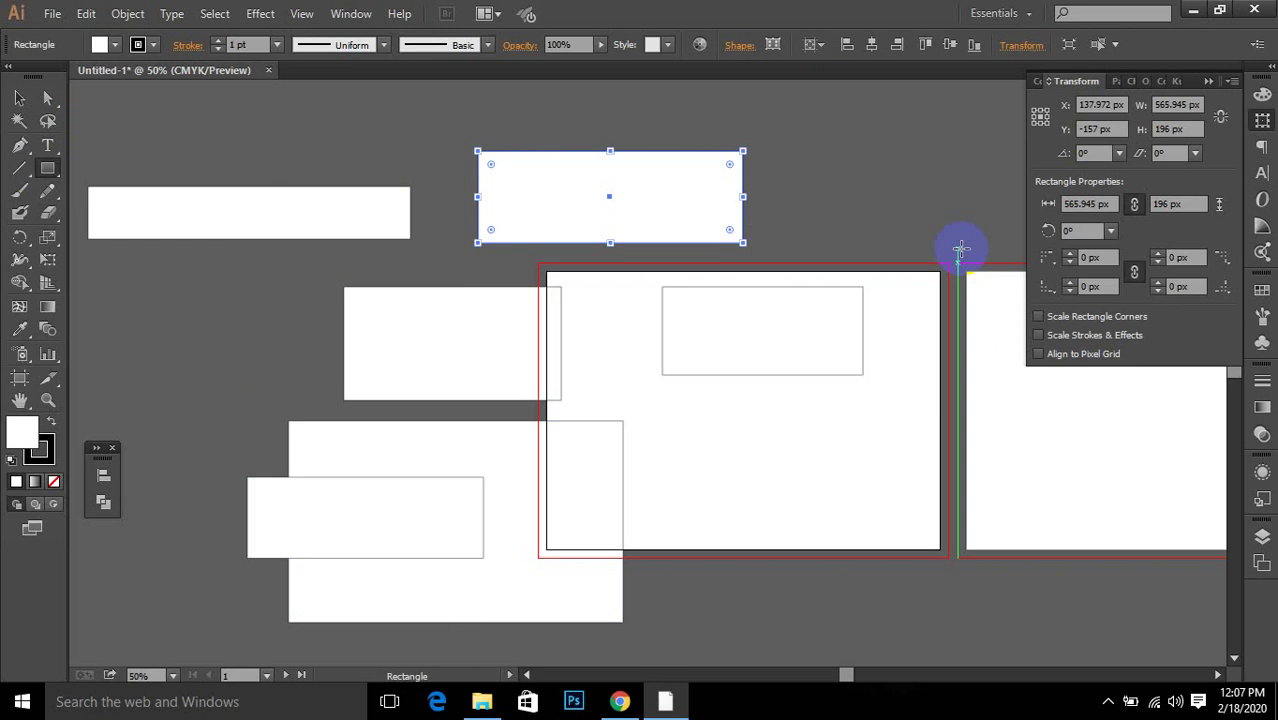
Step: Undo the drawing of all six rectangles
{"action": "key", "text": "ctrl+z"}
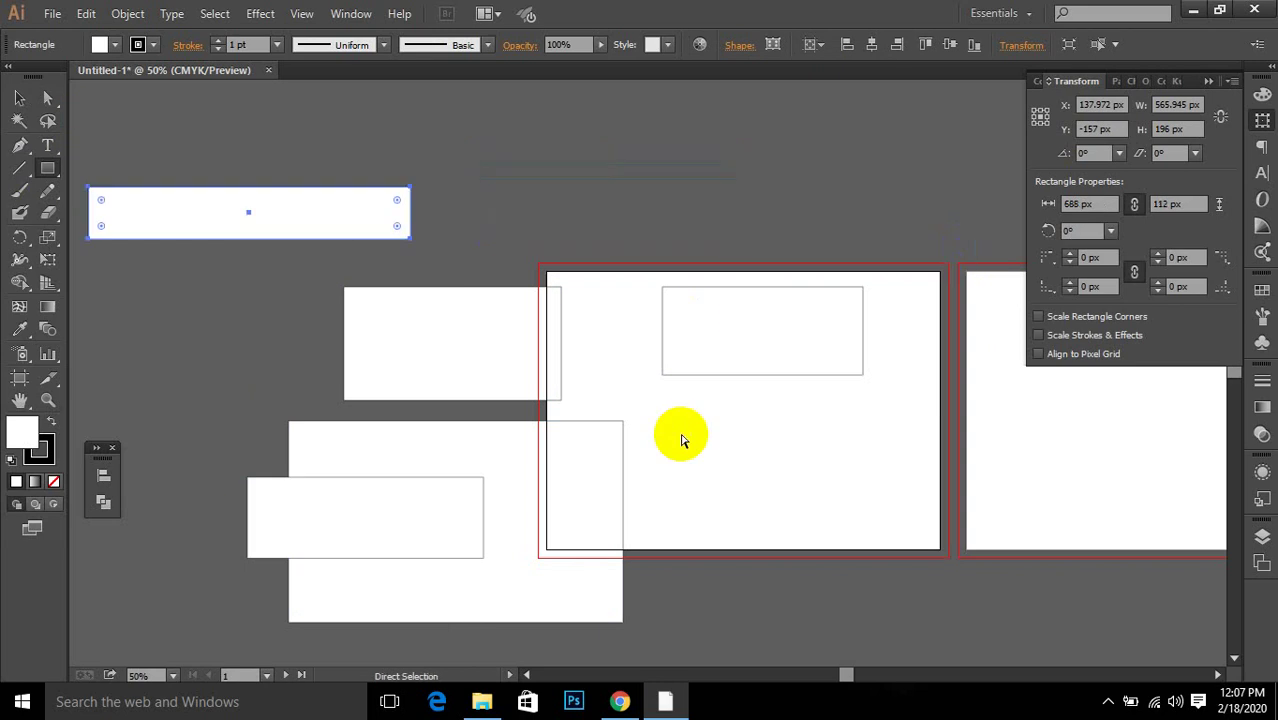
{"action": "key", "text": "ctrl+z"}
{"action": "key", "text": "ctrl+z"}
{"action": "key", "text": "ctrl+z"}
{"action": "key", "text": "ctrl+z"}
{"action": "key", "text": "ctrl+z"}
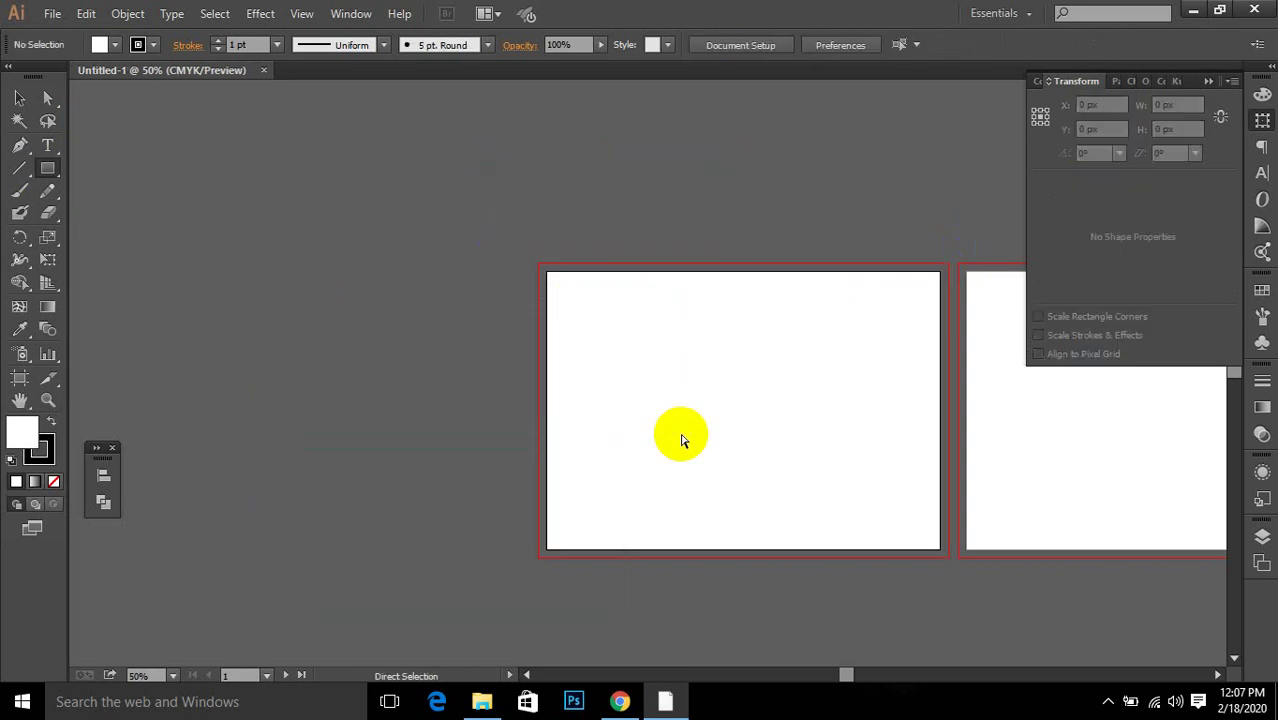
Step: Redo the drawing of all six rectangles
{"action": "key", "text": "ctrl+shift+z"}
{"action": "key", "text": "ctrl+shift+z"}
{"action": "key", "text": "ctrl+shift+z"}
{"action": "key", "text": "ctrl+shift+z"}
{"action": "key", "text": "ctrl+shift+z"}
{"action": "key", "text": "ctrl+shift+z"}
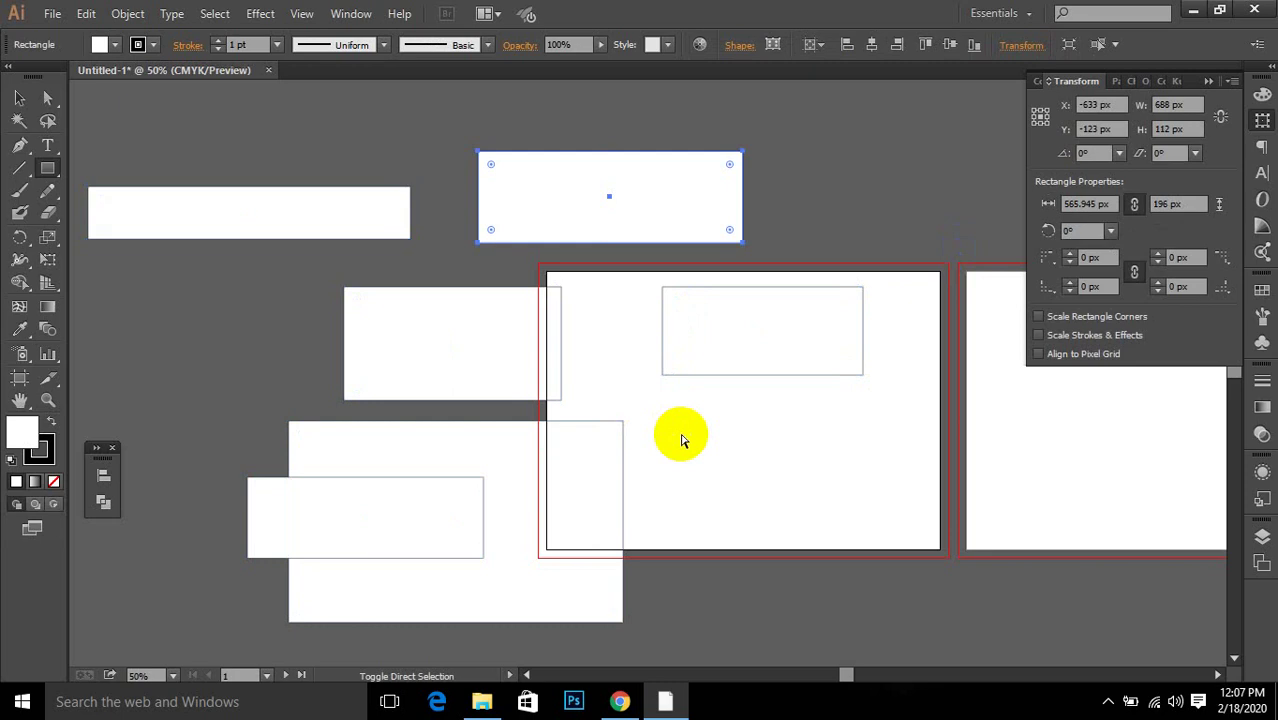
Step: Select all six rectangles on and around the first artboard and delete them
{"action": "left_click_drag", "start_coordinate": [180, 120], "coordinate": [816, 622]}
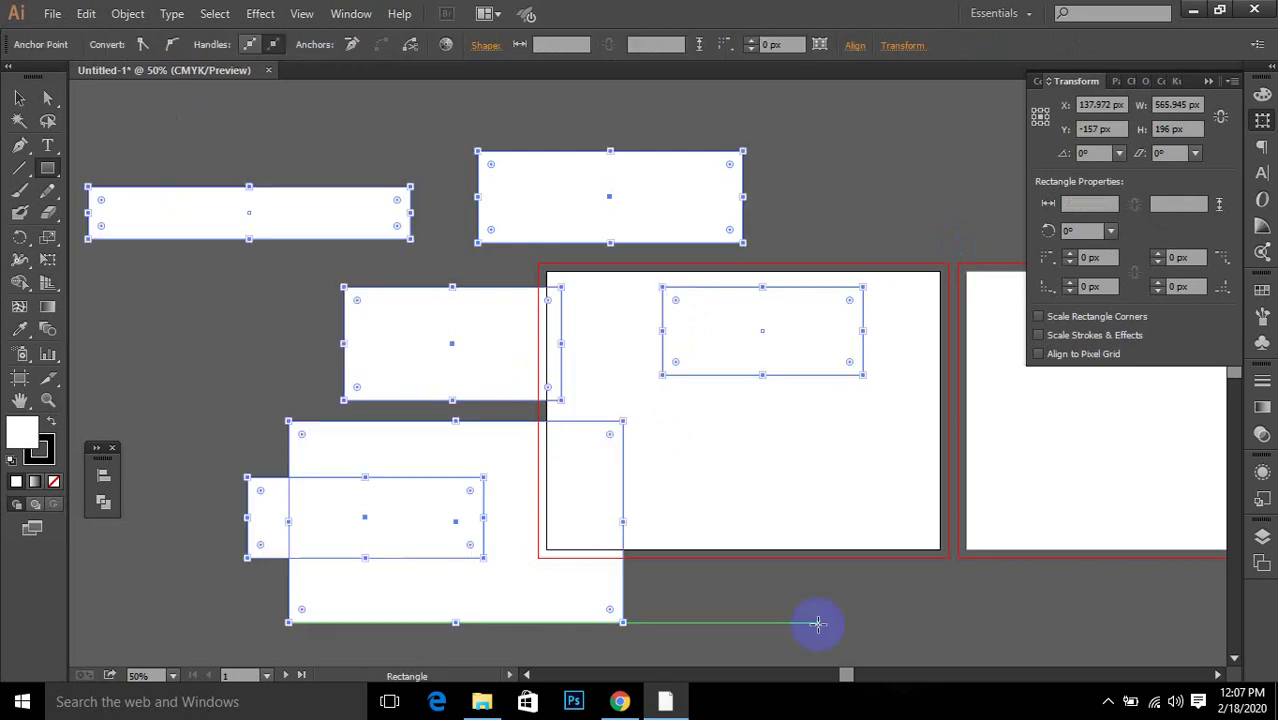
{"action": "key", "text": "Delete"}
{"action": "key", "text": "Delete"}
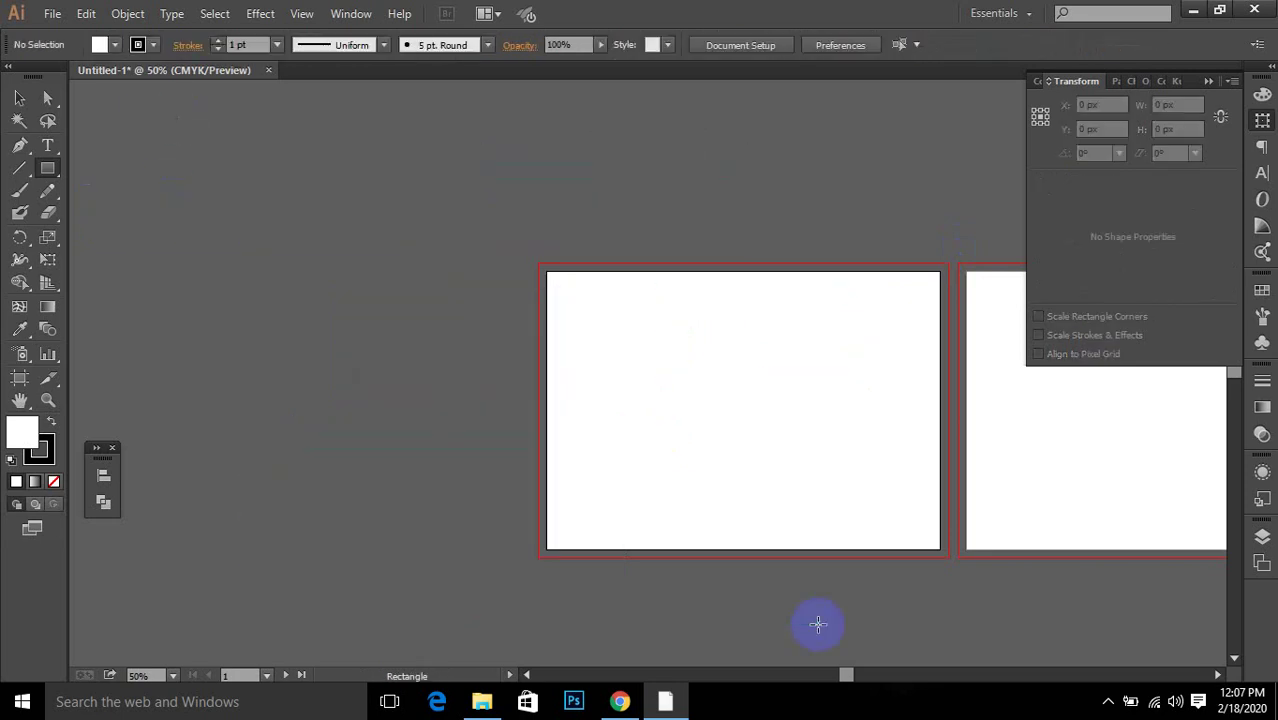
Step: Look over the list of available program windows and the document's layers
{"action": "left_click", "coordinate": [20, 98]}
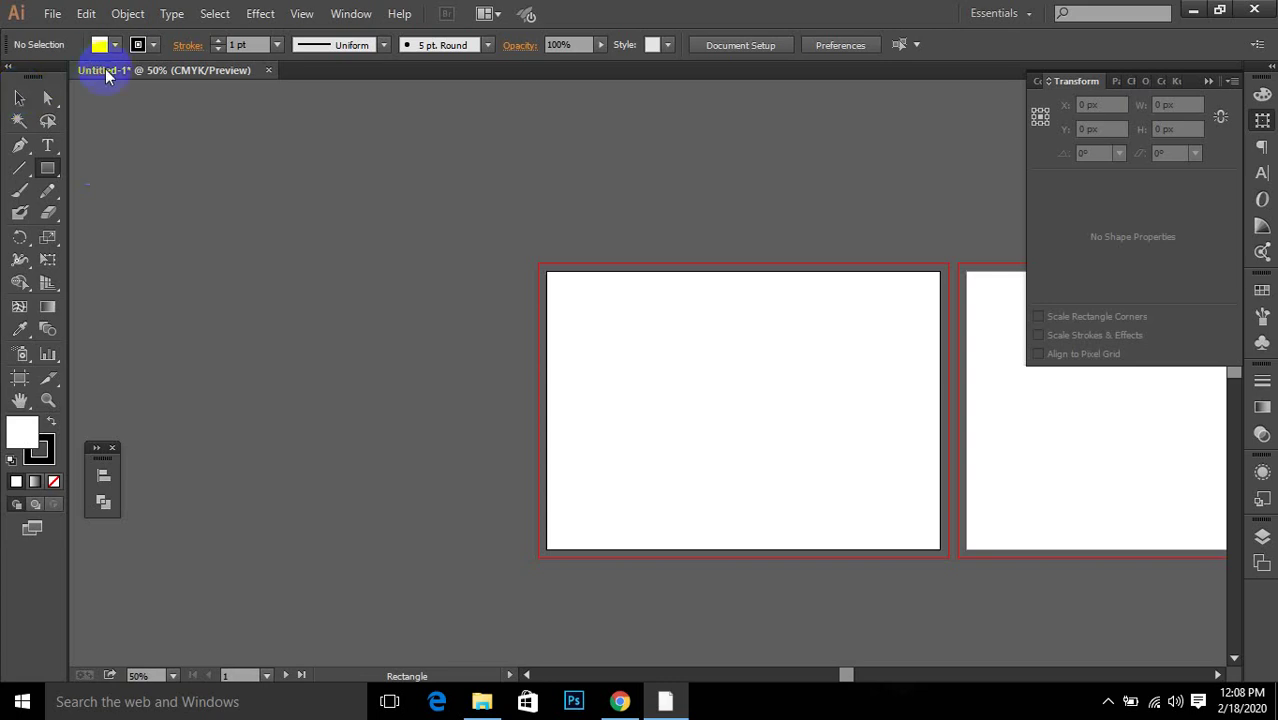
{"action": "left_click", "coordinate": [158, 201]}
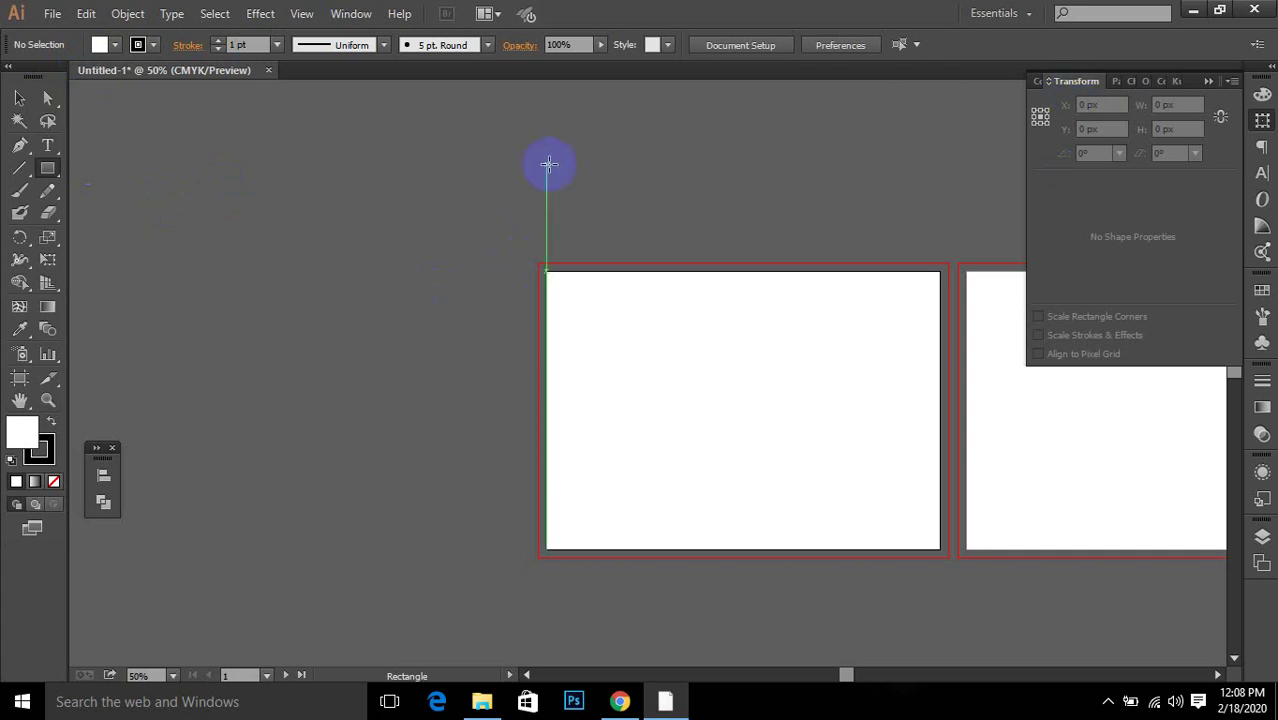
{"action": "left_click", "coordinate": [351, 13]}
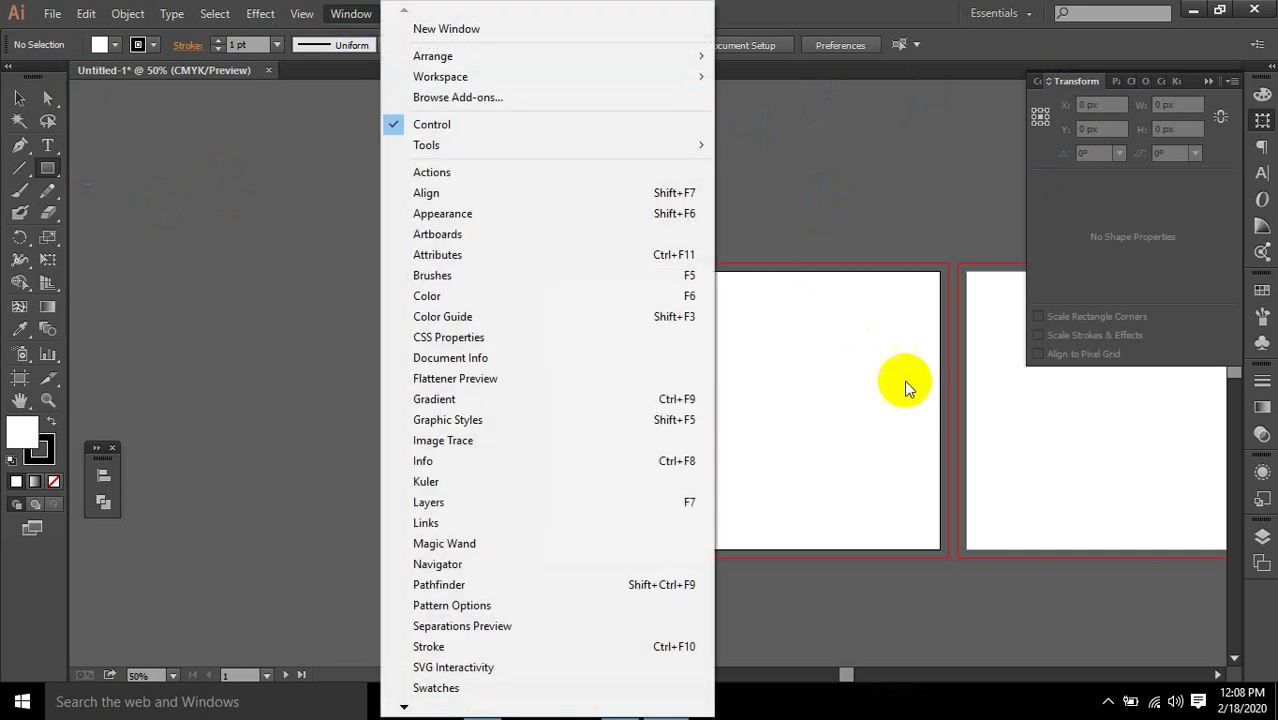
{"action": "left_click", "coordinate": [1262, 535]}
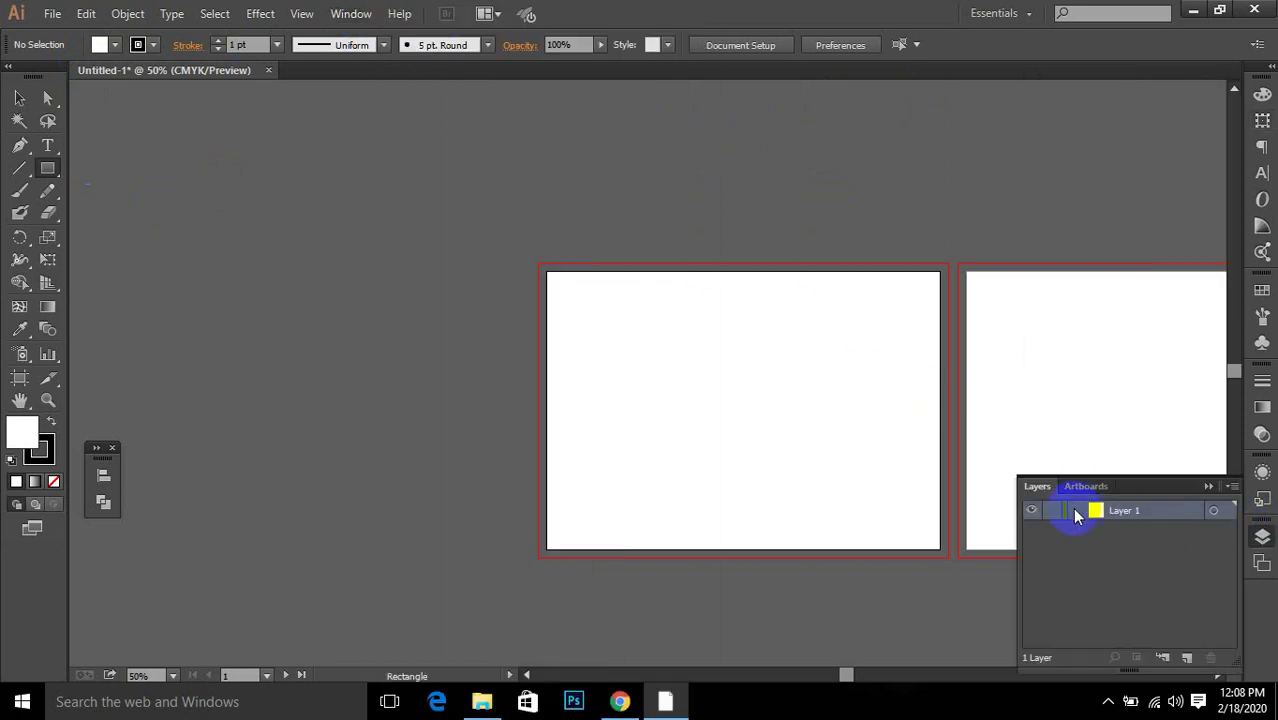
{"action": "left_click", "coordinate": [1262, 538]}
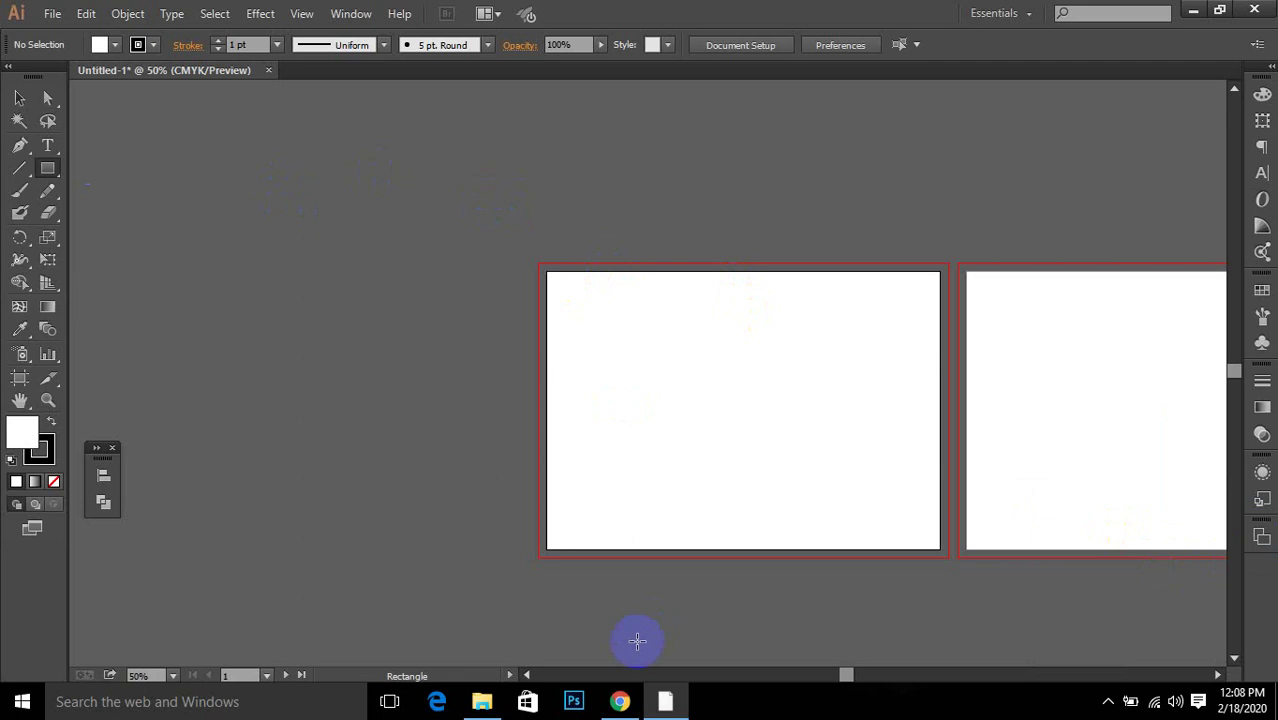
Step: Draw a rectangle about 824 by 614 px overlapping the upper-left corner of the first artboard
{"action": "left_click_drag", "start_coordinate": [547, 272], "coordinate": [800, 275]}
{"action": "left_click_drag", "start_coordinate": [461, 206], "coordinate": [848, 493]}
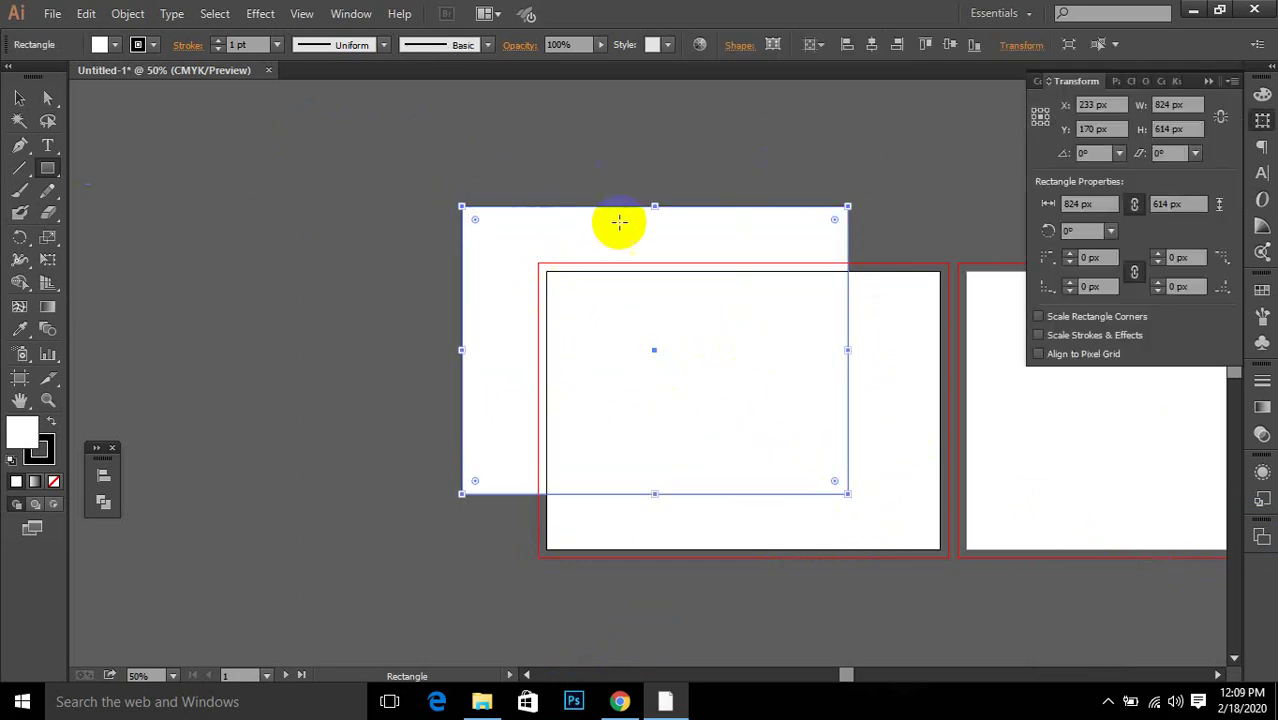
Step: Zoom out to 3.13% to examine the full canvas extent around the artboards, and zoom back in
{"action": "key", "text": "ctrl+minus"}
{"action": "key", "text": "ctrl+minus"}
{"action": "key", "text": "ctrl+minus"}
{"action": "key", "text": "ctrl+minus"}
{"action": "key", "text": "ctrl+minus"}
{"action": "key", "text": "ctrl+minus"}
{"action": "key", "text": "ctrl+minus"}
{"action": "key", "text": "ctrl+minus"}
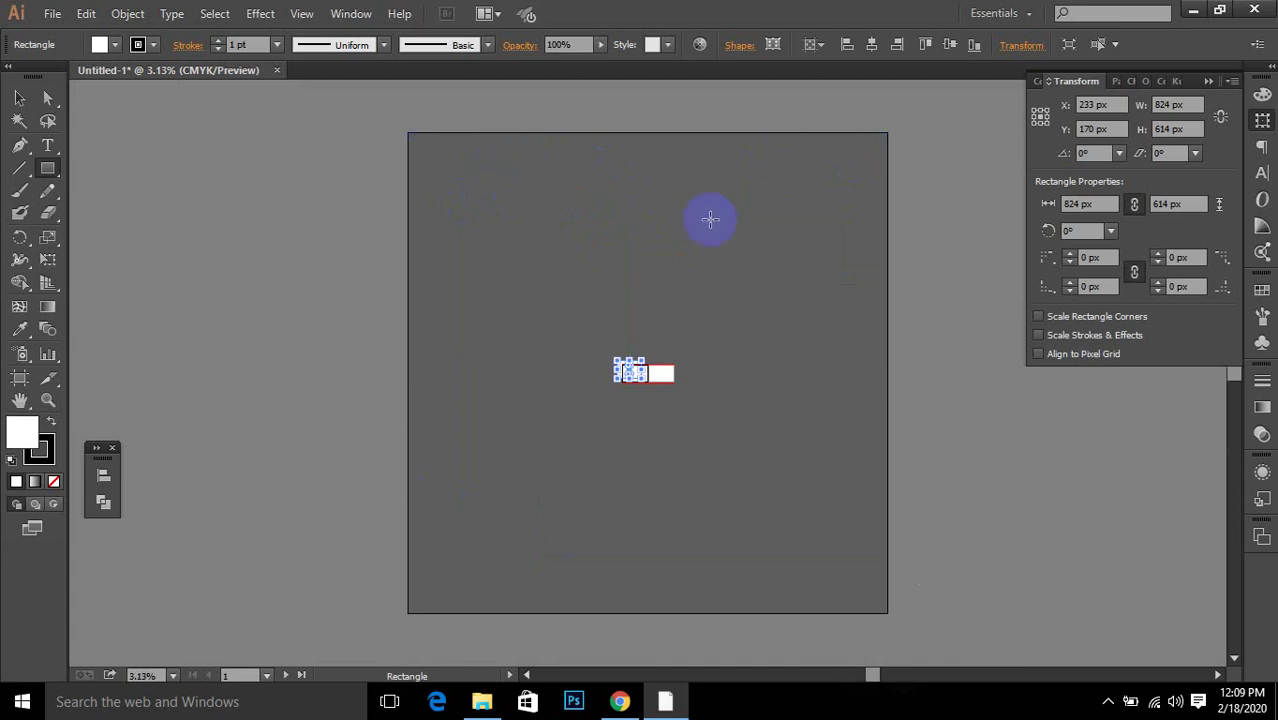
{"action": "scroll", "coordinate": [705, 265], "scroll_direction": "up", "scroll_amount": 4}
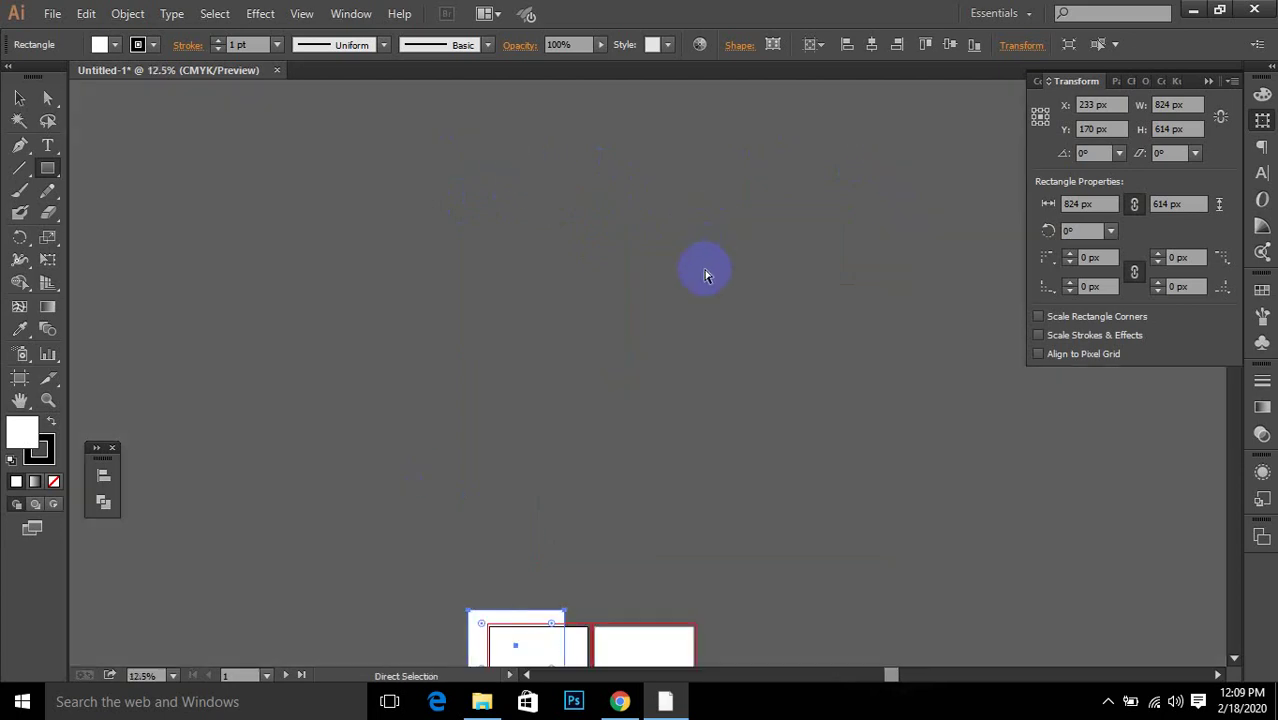
{"action": "right_click", "coordinate": [705, 268]}
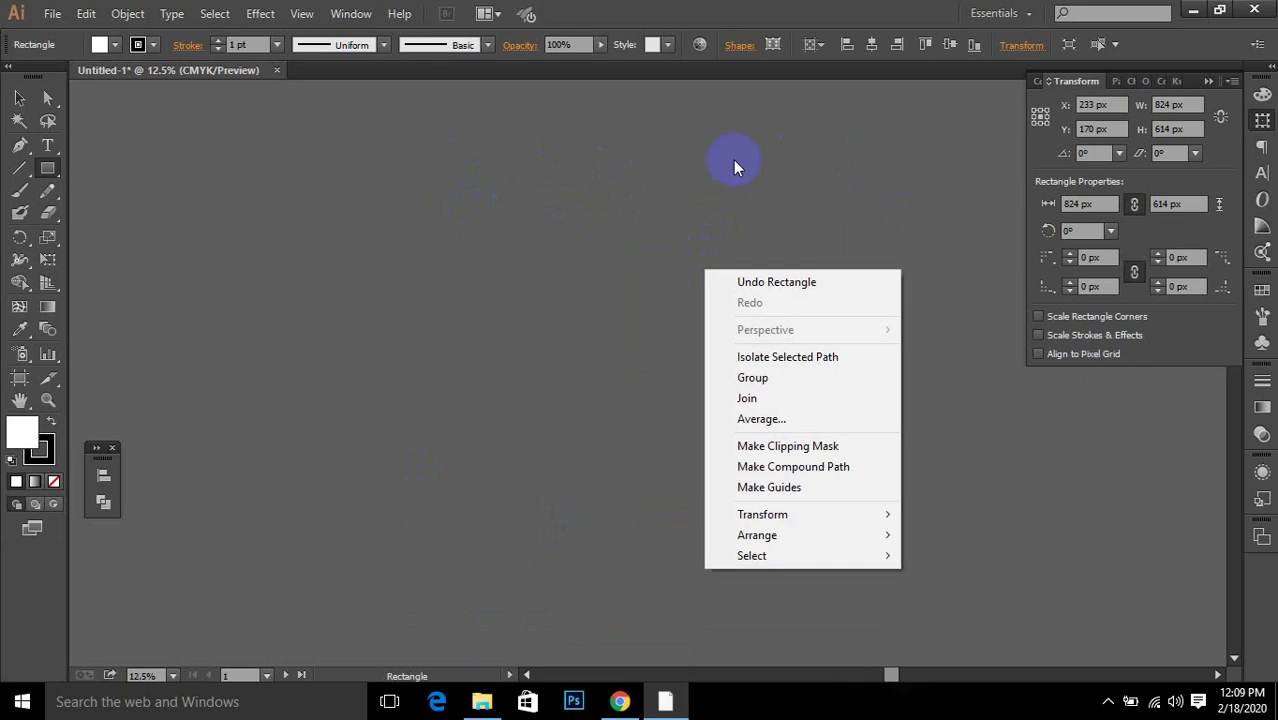
{"action": "left_click", "coordinate": [654, 192]}
{"action": "left_click", "coordinate": [645, 192]}
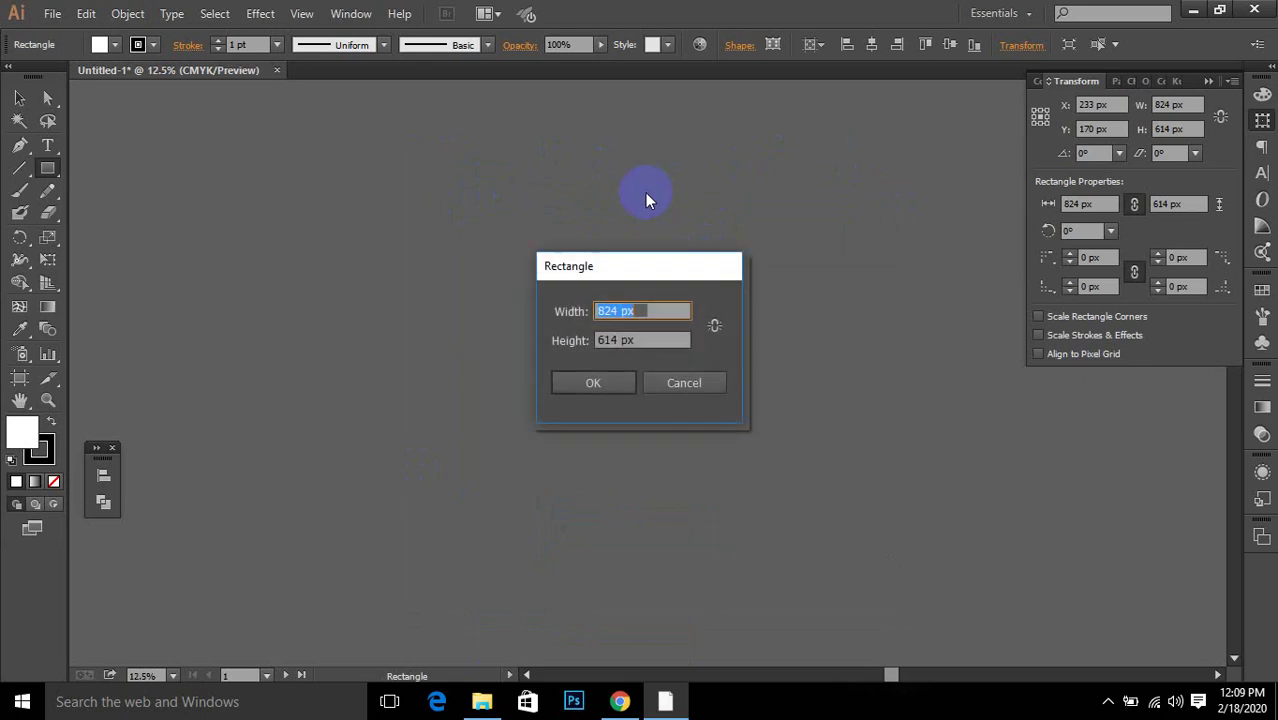
{"action": "left_click", "coordinate": [664, 379]}
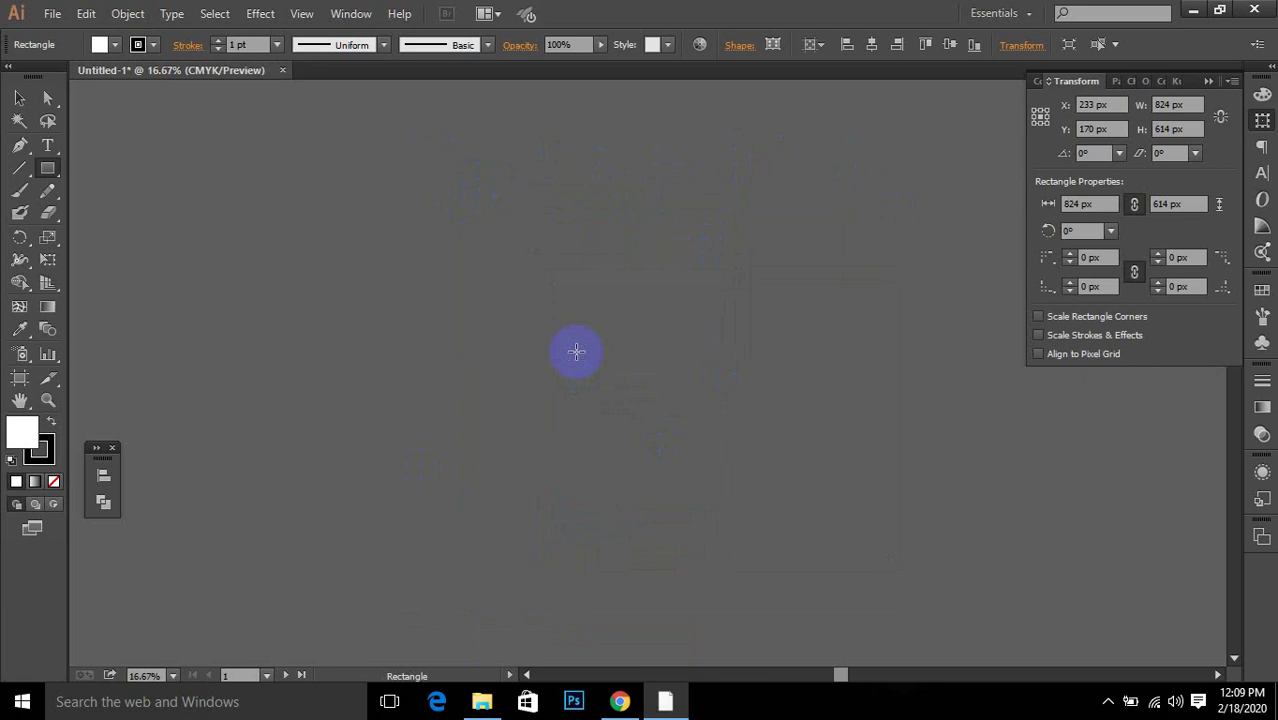
Step: Select the 824 by 614 px rectangle overlapping the first artboard and delete it
{"action": "scroll", "coordinate": [585, 372], "scroll_direction": "up", "scroll_amount": 1}
{"action": "scroll", "coordinate": [585, 372], "scroll_direction": "up", "scroll_amount": 4}
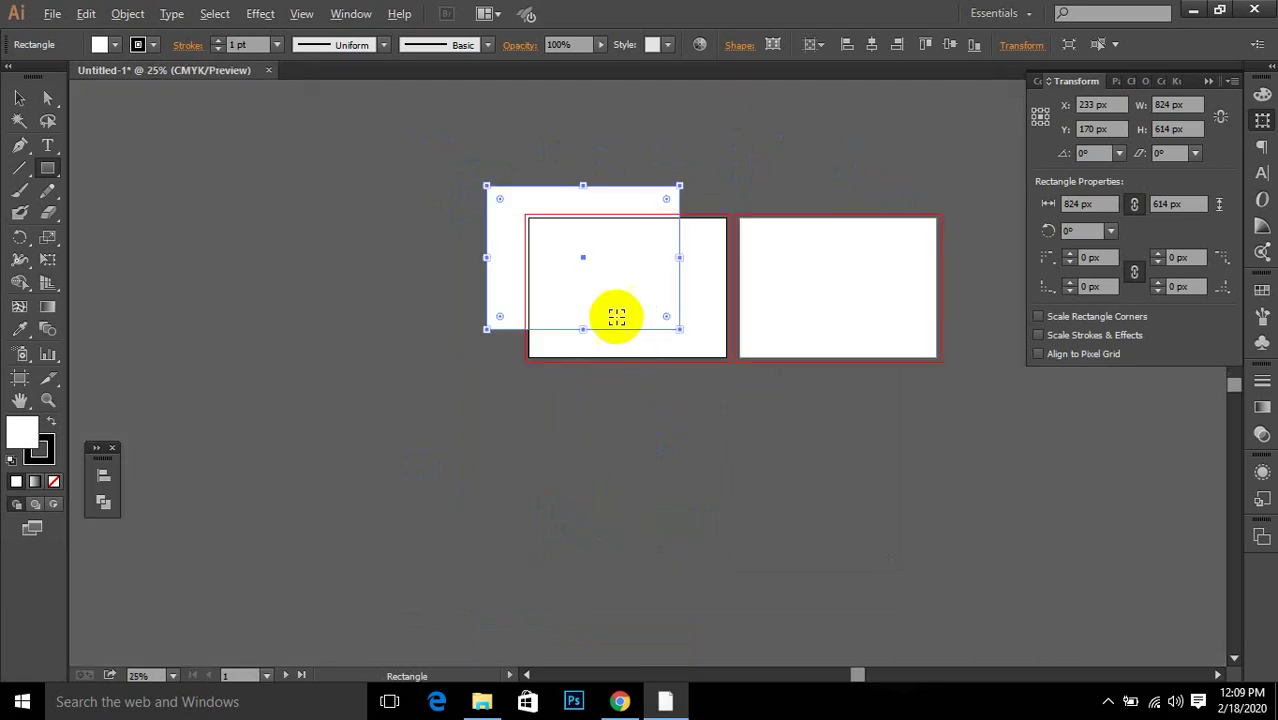
{"action": "scroll", "coordinate": [624, 273], "scroll_direction": "down", "scroll_amount": 1}
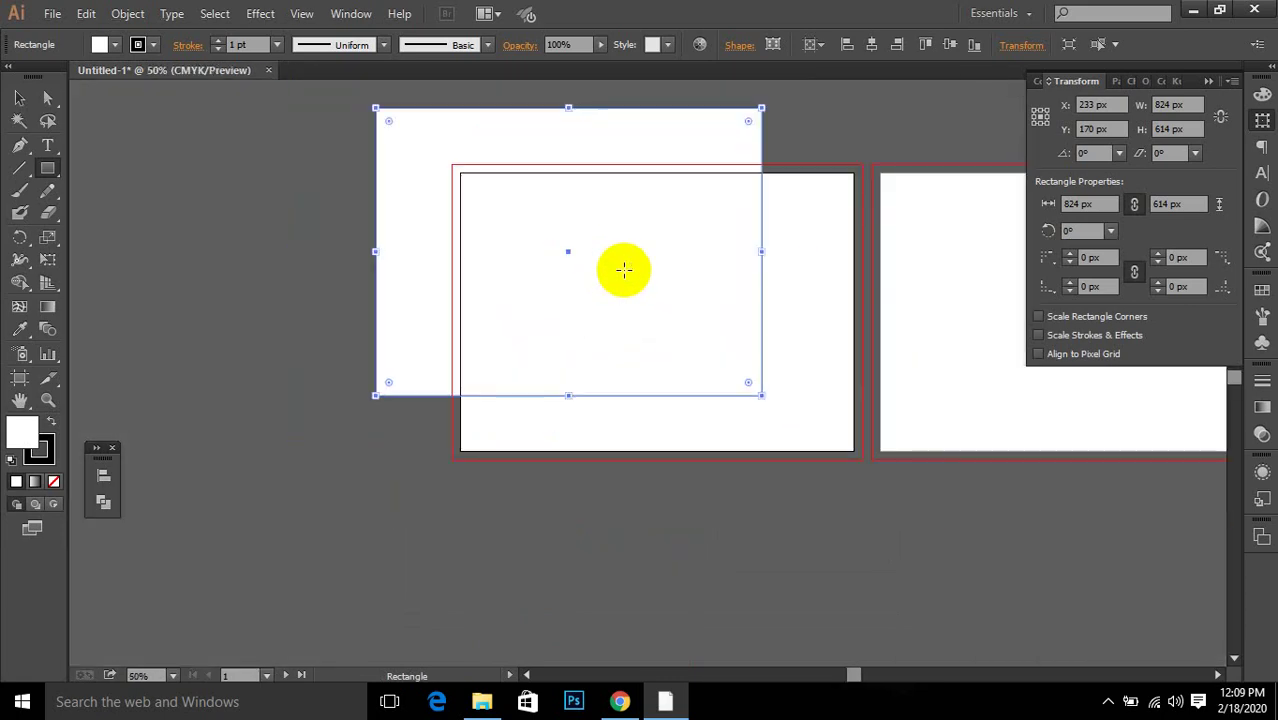
{"action": "scroll", "coordinate": [620, 265], "scroll_direction": "up", "scroll_amount": 3}
{"action": "scroll", "coordinate": [613, 246], "scroll_direction": "up", "scroll_amount": 4}
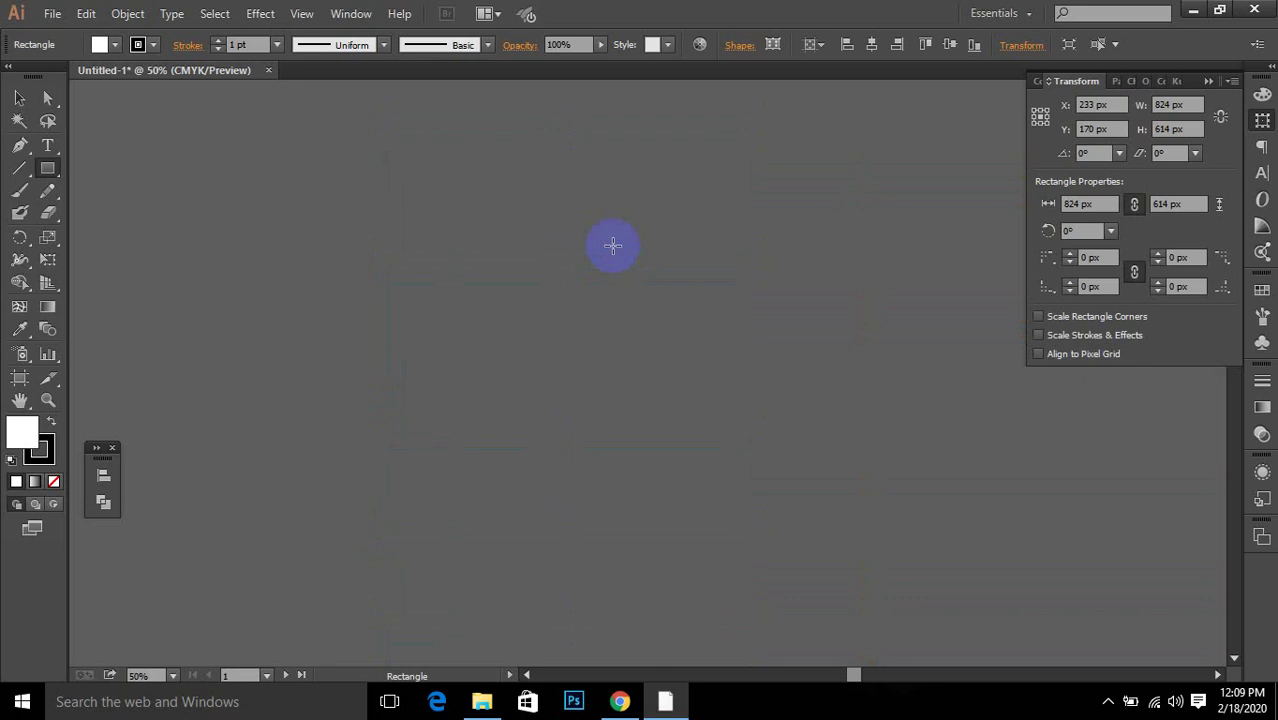
{"action": "key", "text": "ctrl+0"}
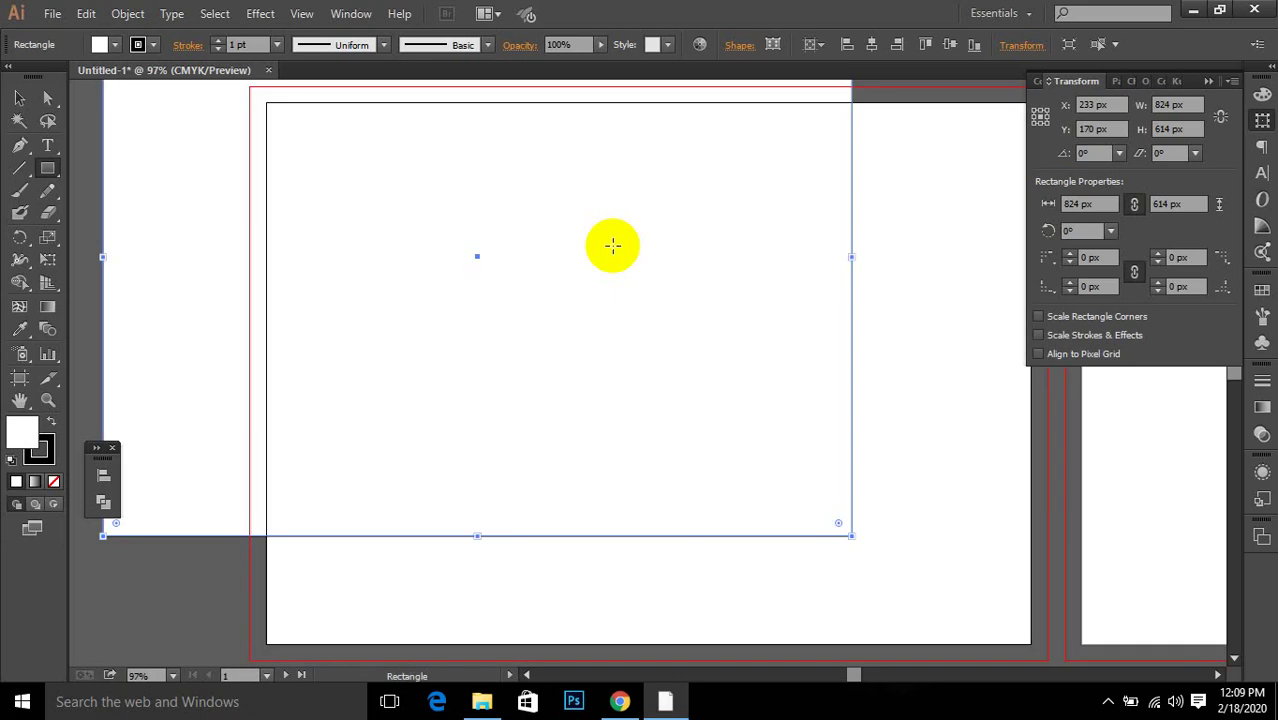
{"action": "scroll", "coordinate": [612, 245], "scroll_direction": "up", "scroll_amount": 1}
{"action": "left_click", "coordinate": [19, 97]}
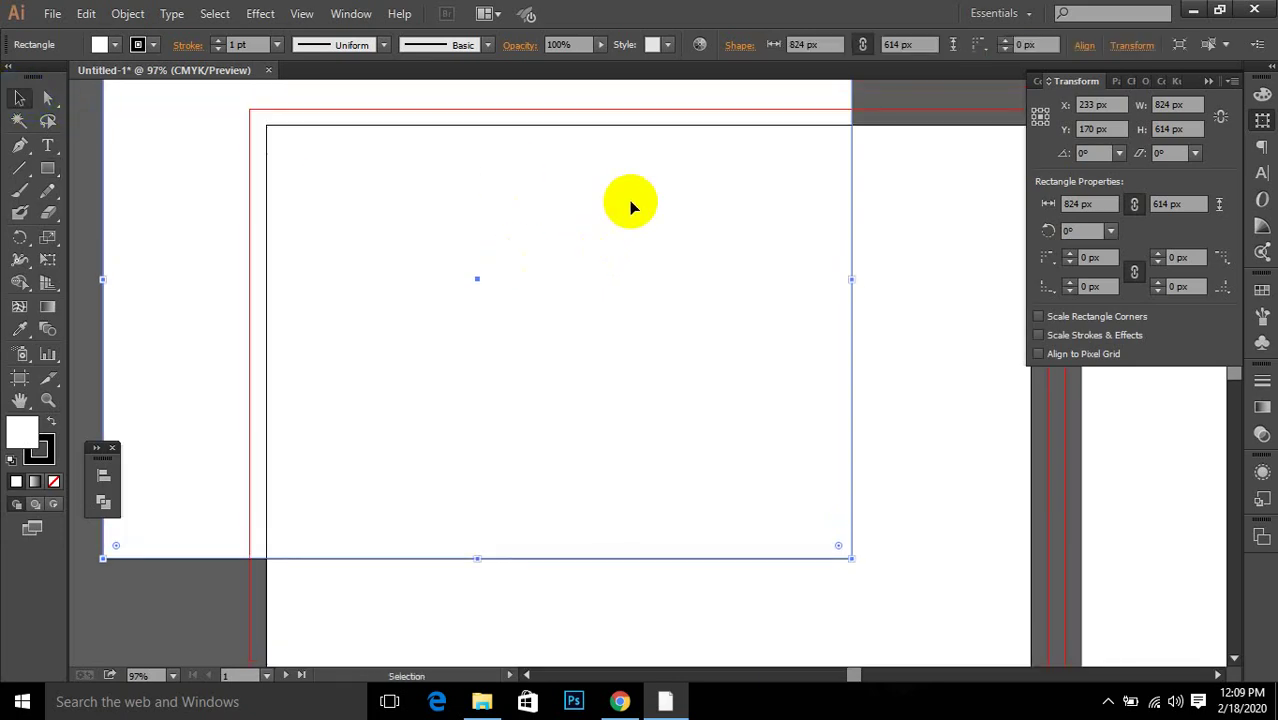
{"action": "key", "text": "Delete"}
Step: Switch the active artboard back and forth between the first and second to see how each one is highlighted
{"action": "key", "text": "ctrl+minus"}
{"action": "left_click_drag", "start_coordinate": [842, 348], "coordinate": [429, 281]}
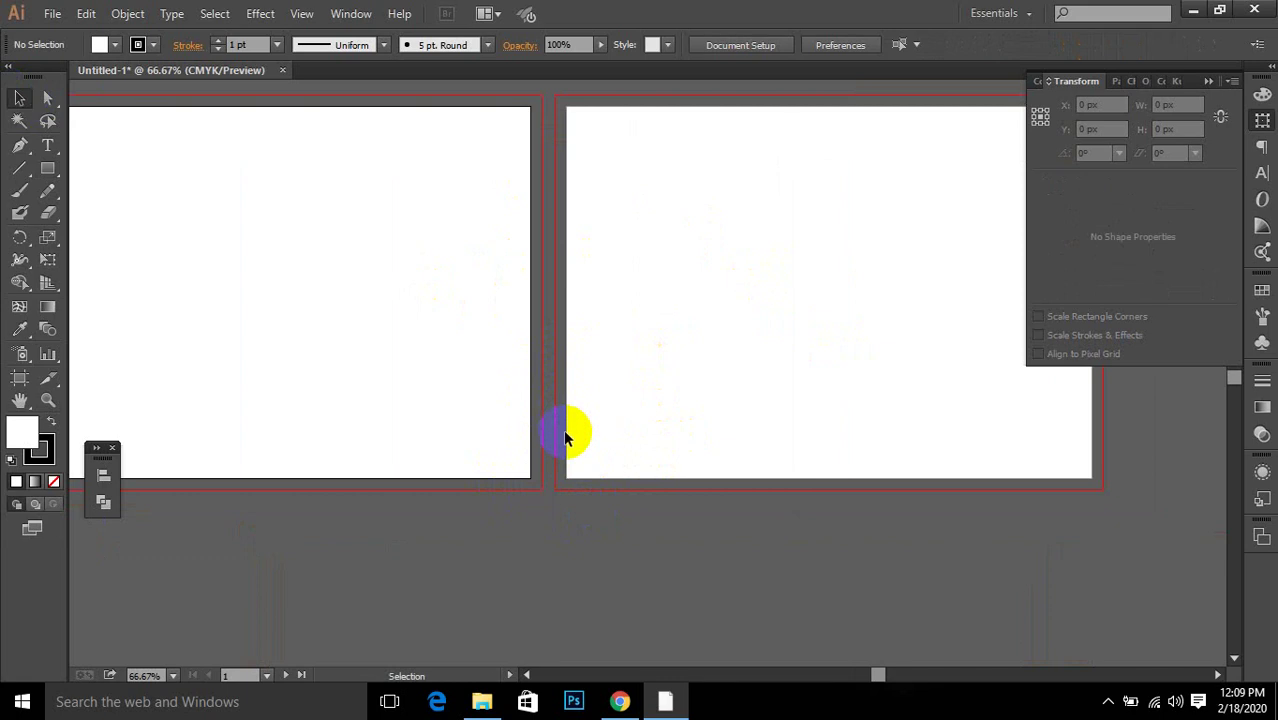
{"action": "left_click", "coordinate": [639, 404]}
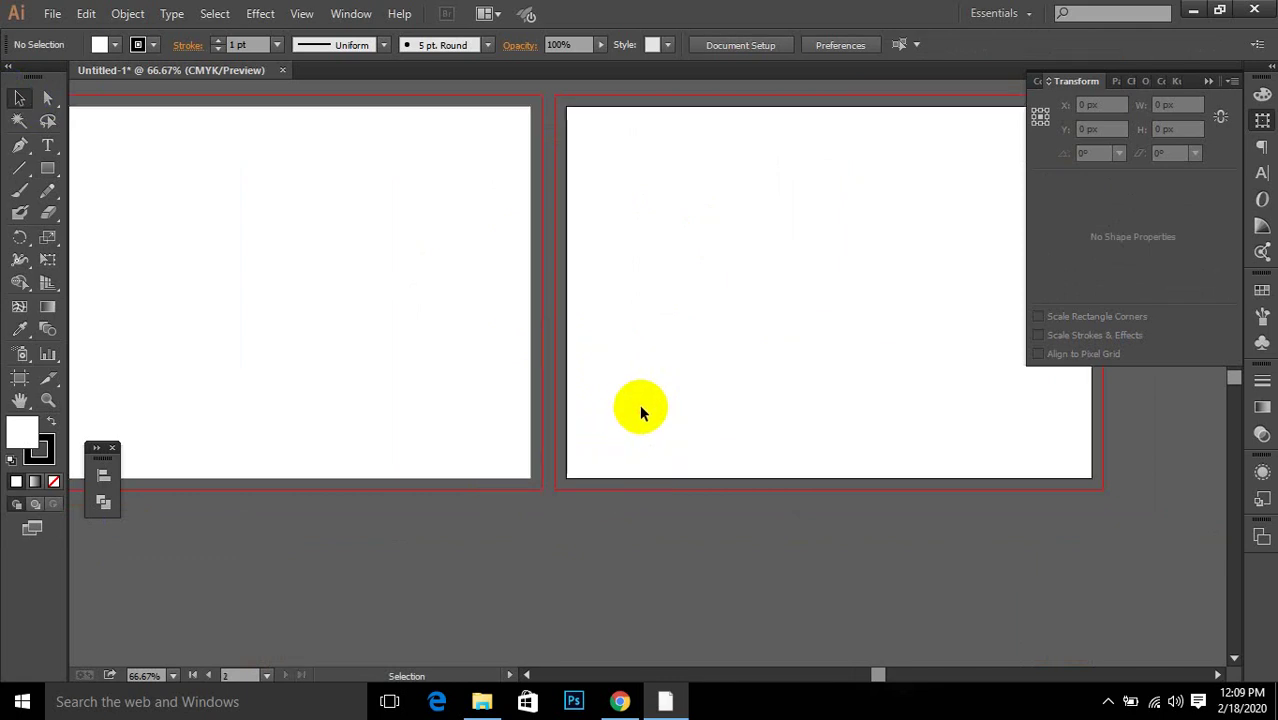
{"action": "left_click", "coordinate": [430, 402]}
{"action": "left_click", "coordinate": [668, 391]}
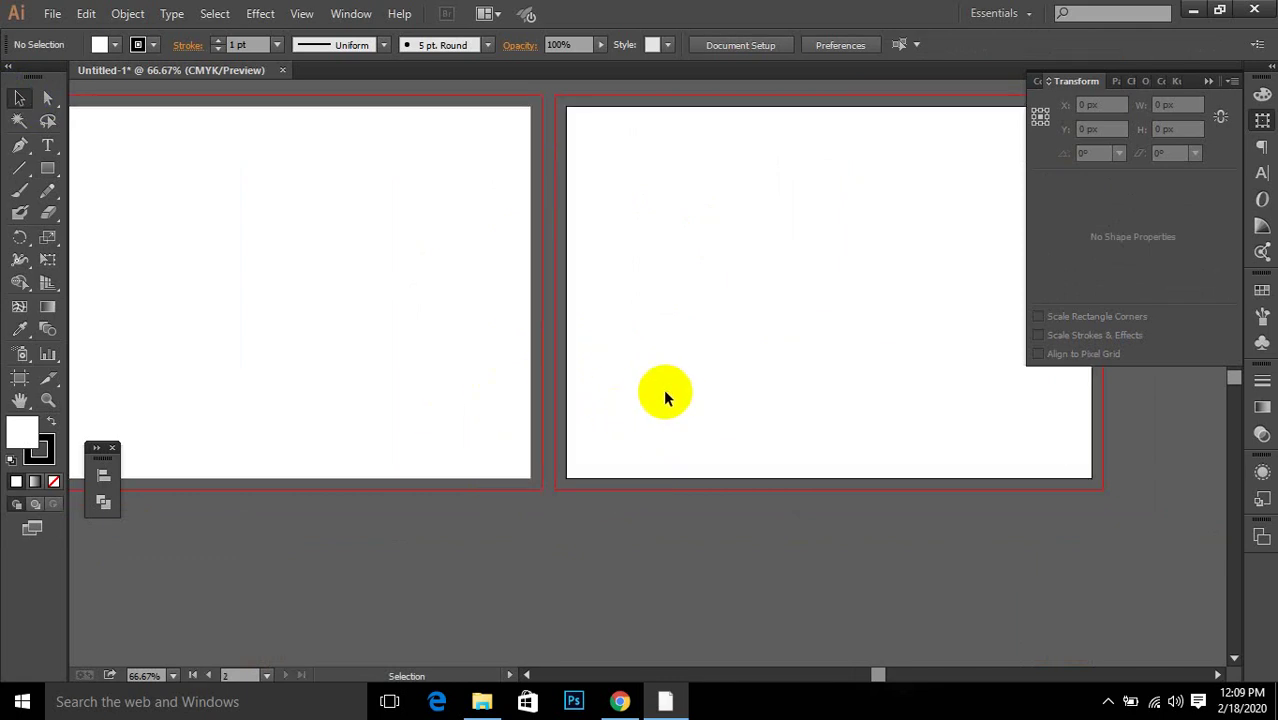
{"action": "left_click", "coordinate": [470, 367]}
{"action": "left_click", "coordinate": [686, 378]}
{"action": "scroll", "coordinate": [411, 457], "scroll_direction": "down", "scroll_amount": 1}
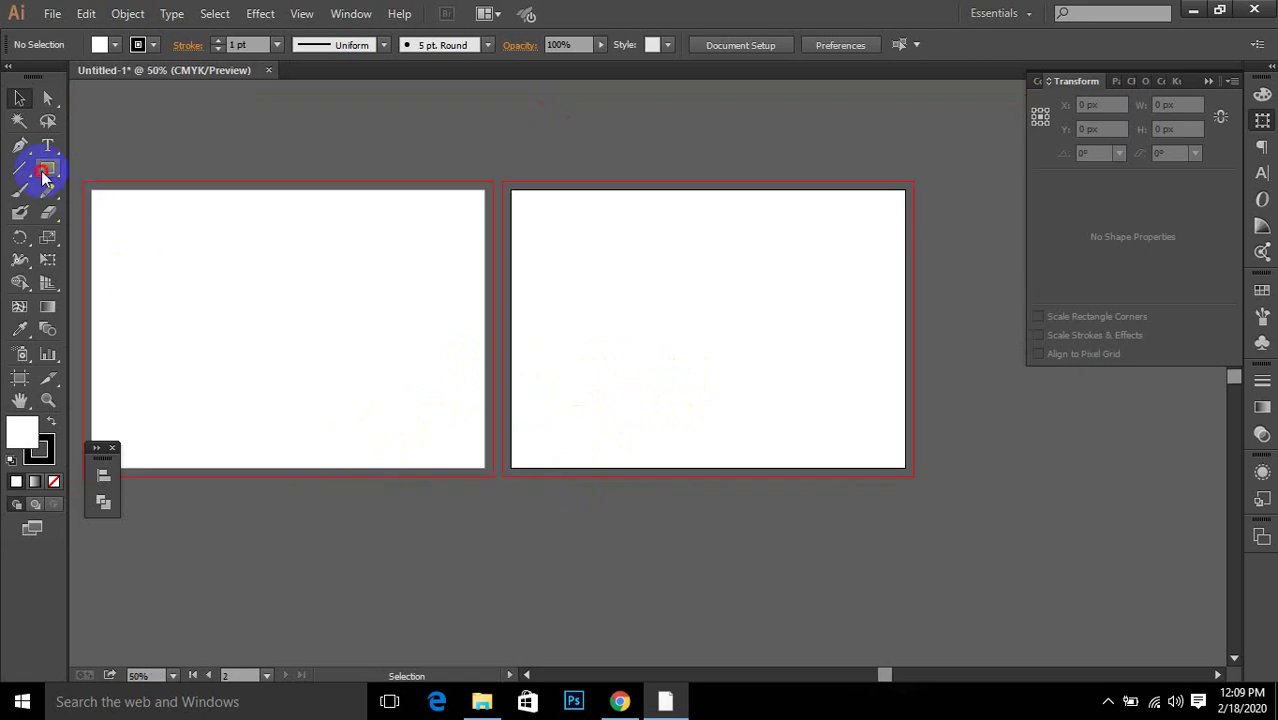
Step: Swap the fill and stroke colours and draw a wide black ellipse on the first artboard with the Ellipse tool
{"action": "left_click", "coordinate": [47, 170]}
{"action": "left_click", "coordinate": [106, 211]}
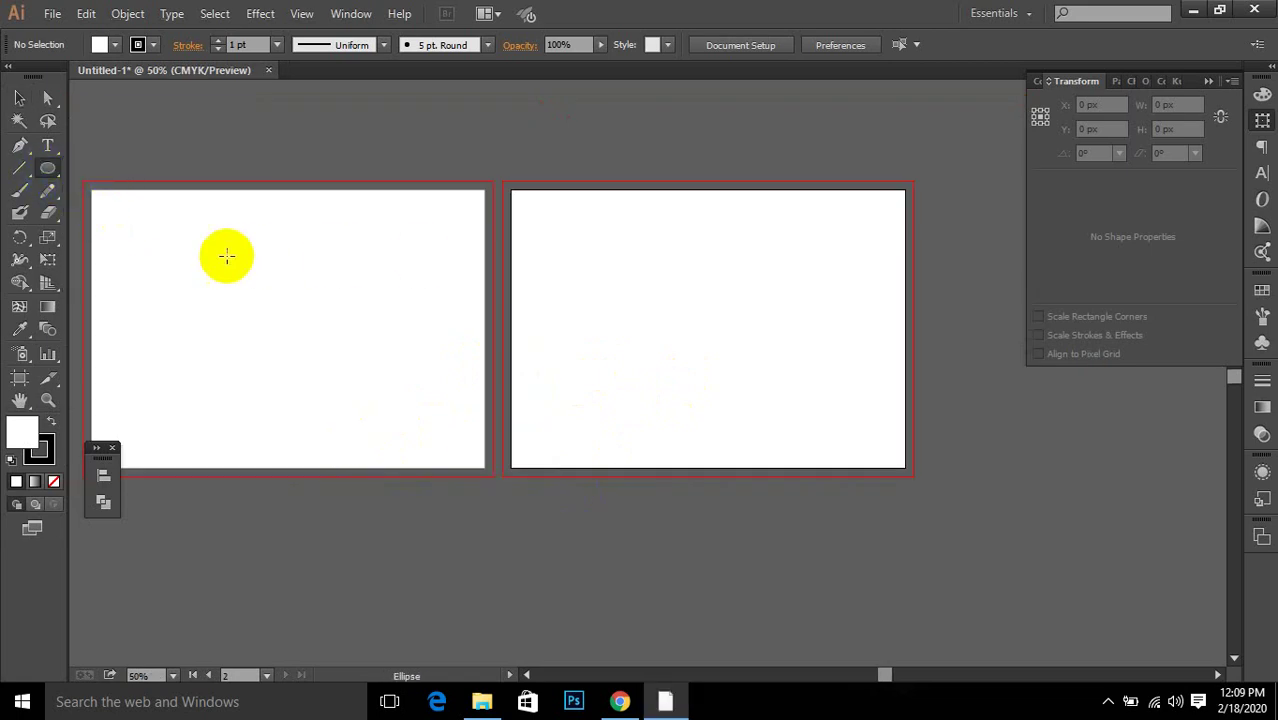
{"action": "left_click", "coordinate": [118, 48]}
{"action": "left_click", "coordinate": [51, 421]}
{"action": "left_click_drag", "start_coordinate": [180, 272], "coordinate": [346, 384]}
Step: Draw a tall ellipse about 262 by 862 px extending above and below the second artboard, and deselect it
{"action": "left_click_drag", "start_coordinate": [622, 148], "coordinate": [749, 553]}
{"action": "left_click", "coordinate": [21, 99]}
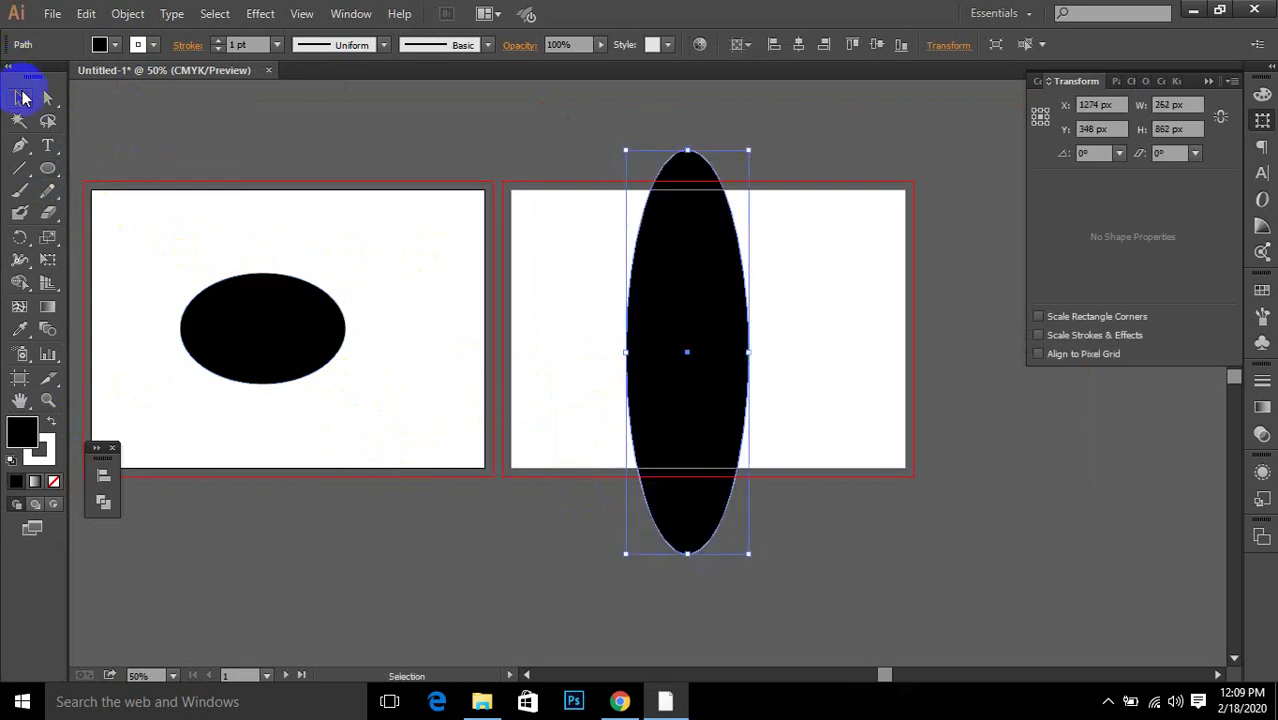
{"action": "left_click", "coordinate": [388, 519]}
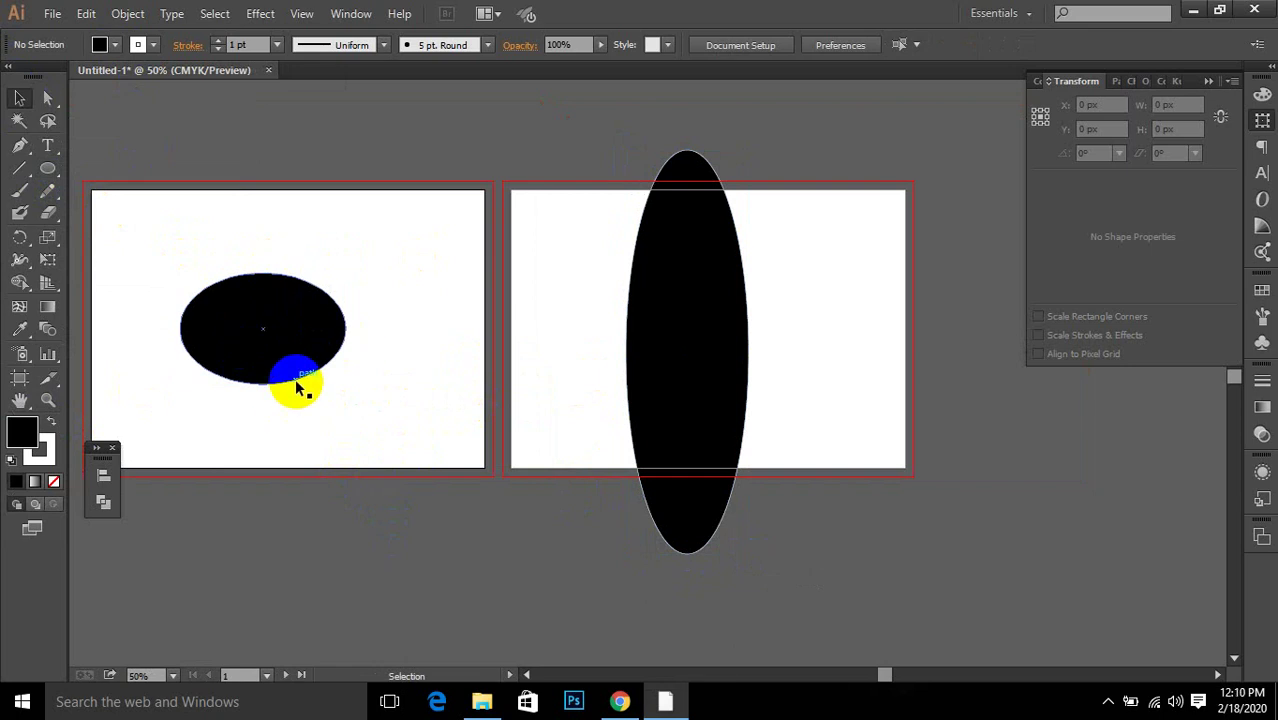
Step: Preview the first artboard's artwork in Save for Web and cancel without saving
{"action": "left_click", "coordinate": [52, 13]}
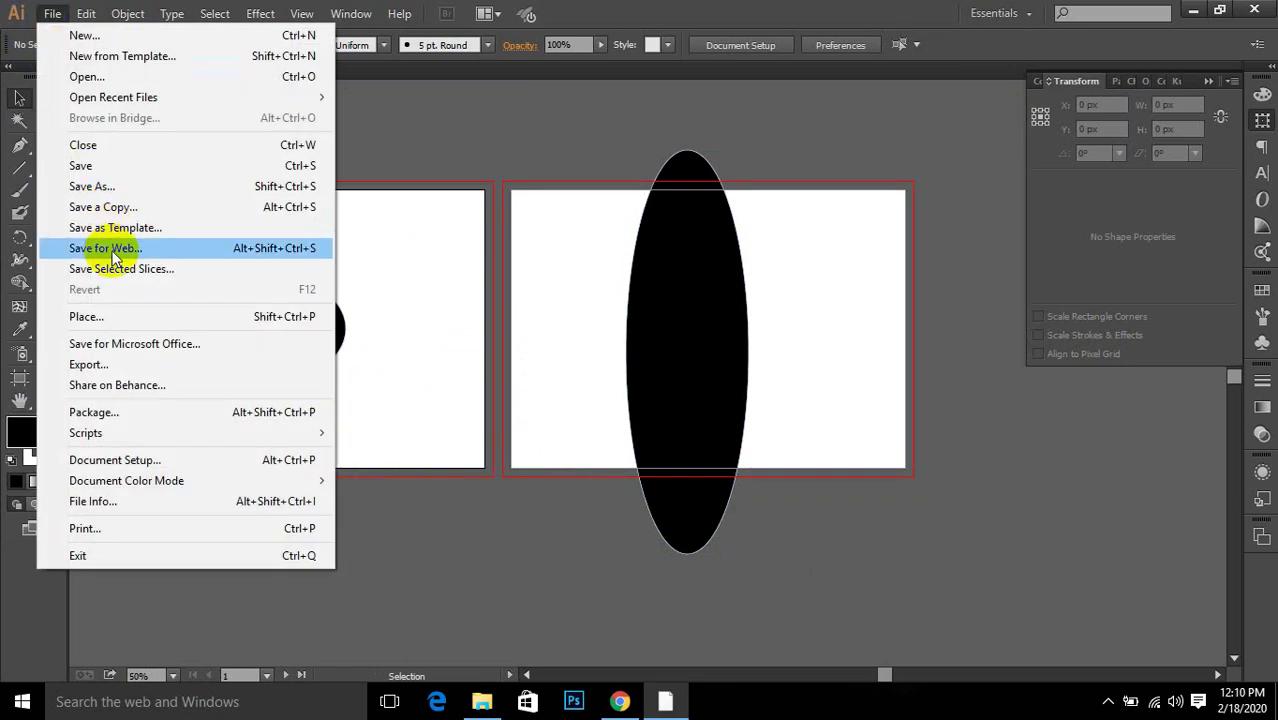
{"action": "left_click", "coordinate": [108, 250]}
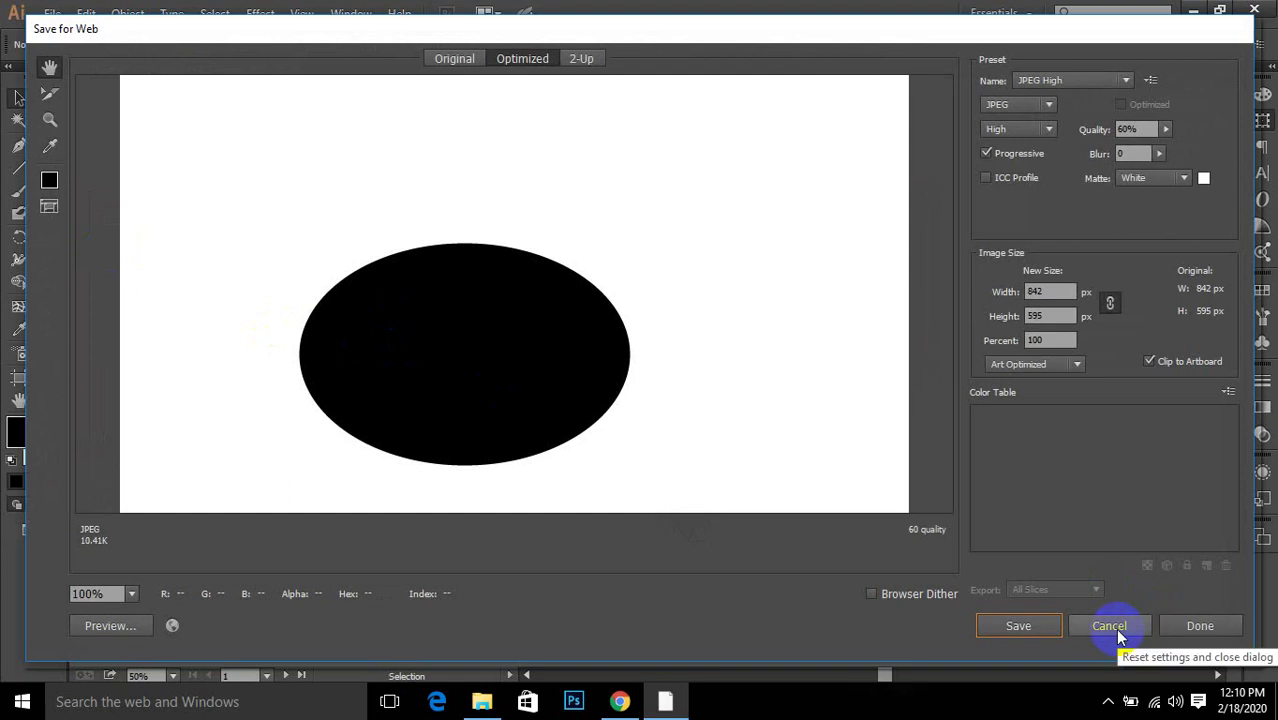
{"action": "left_click", "coordinate": [1109, 626]}
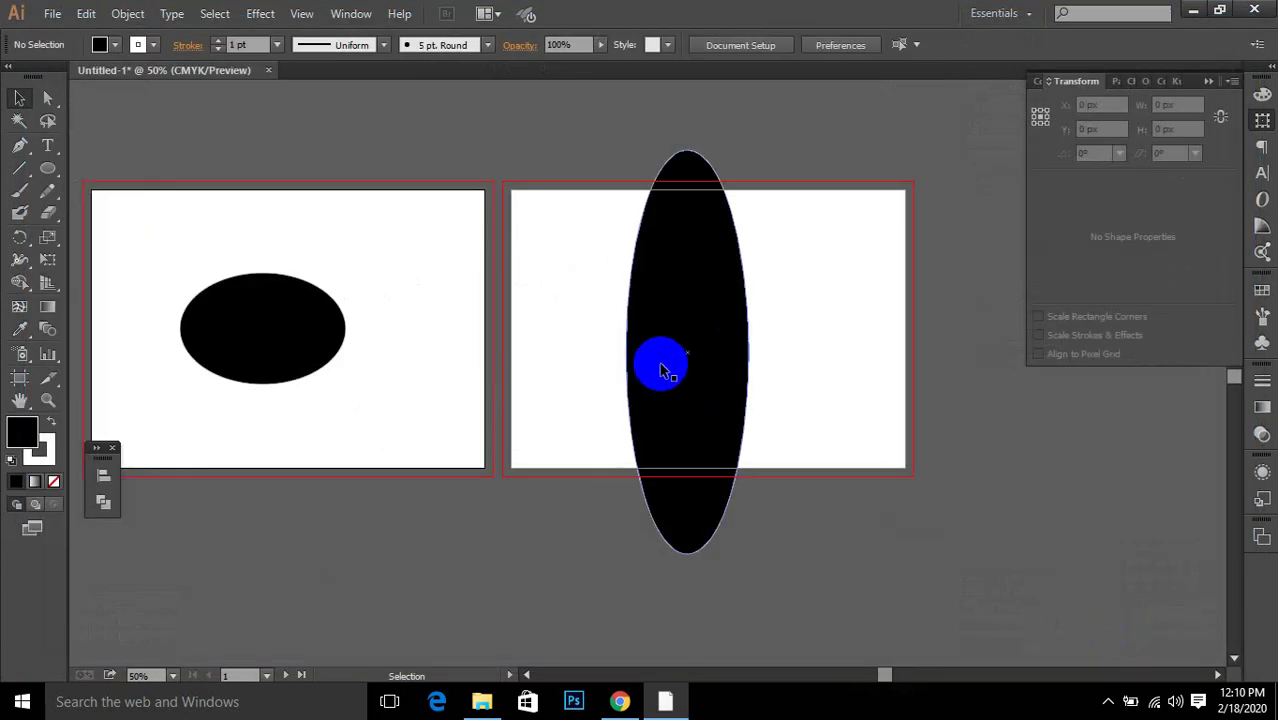
{"action": "left_click", "coordinate": [51, 14]}
{"action": "left_click", "coordinate": [90, 249]}
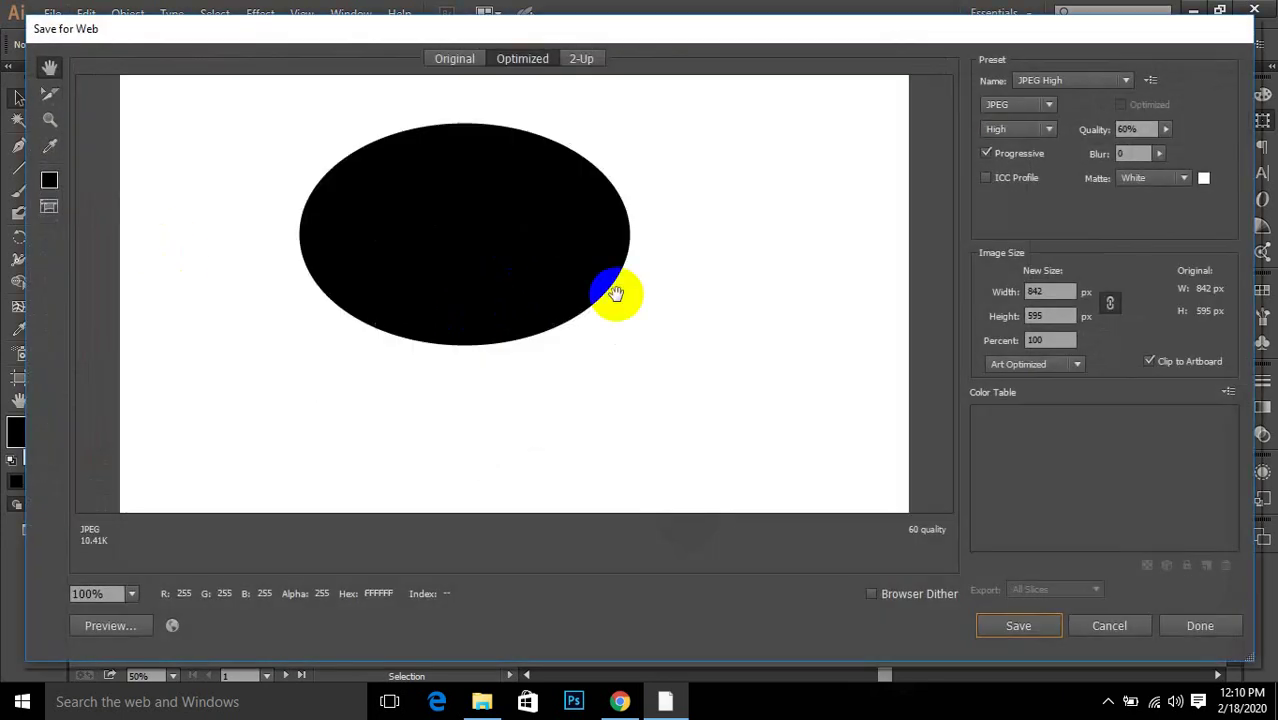
{"action": "left_click", "coordinate": [1109, 626]}
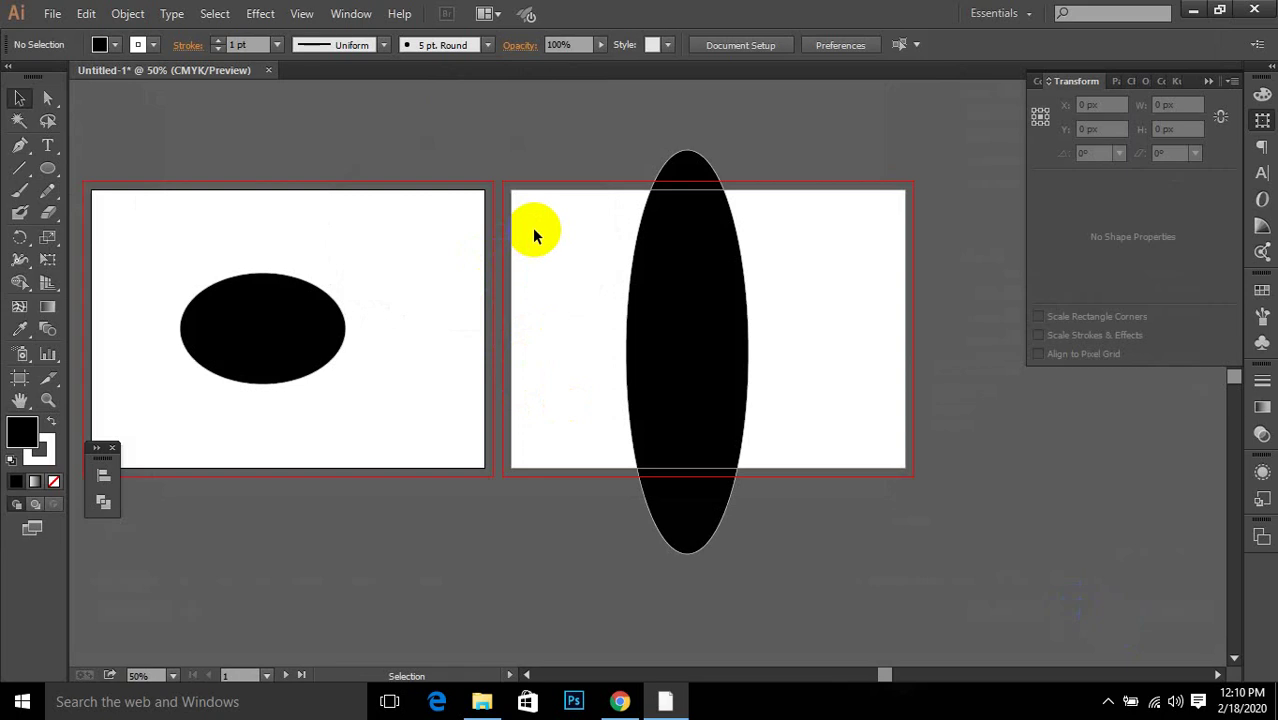
Step: Make the second artboard active by selecting its tall ellipse, preview it in Save for Web, and cancel without saving
{"action": "left_click", "coordinate": [719, 281]}
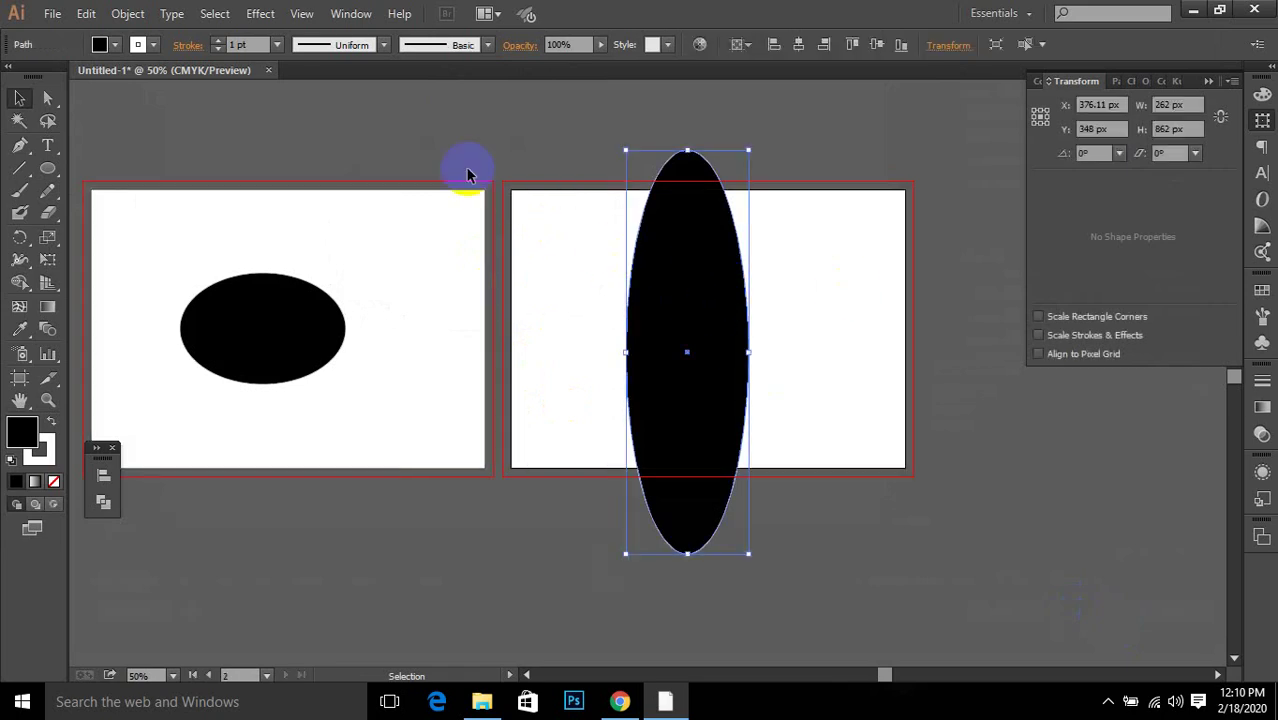
{"action": "left_click", "coordinate": [727, 262]}
{"action": "left_click", "coordinate": [707, 268]}
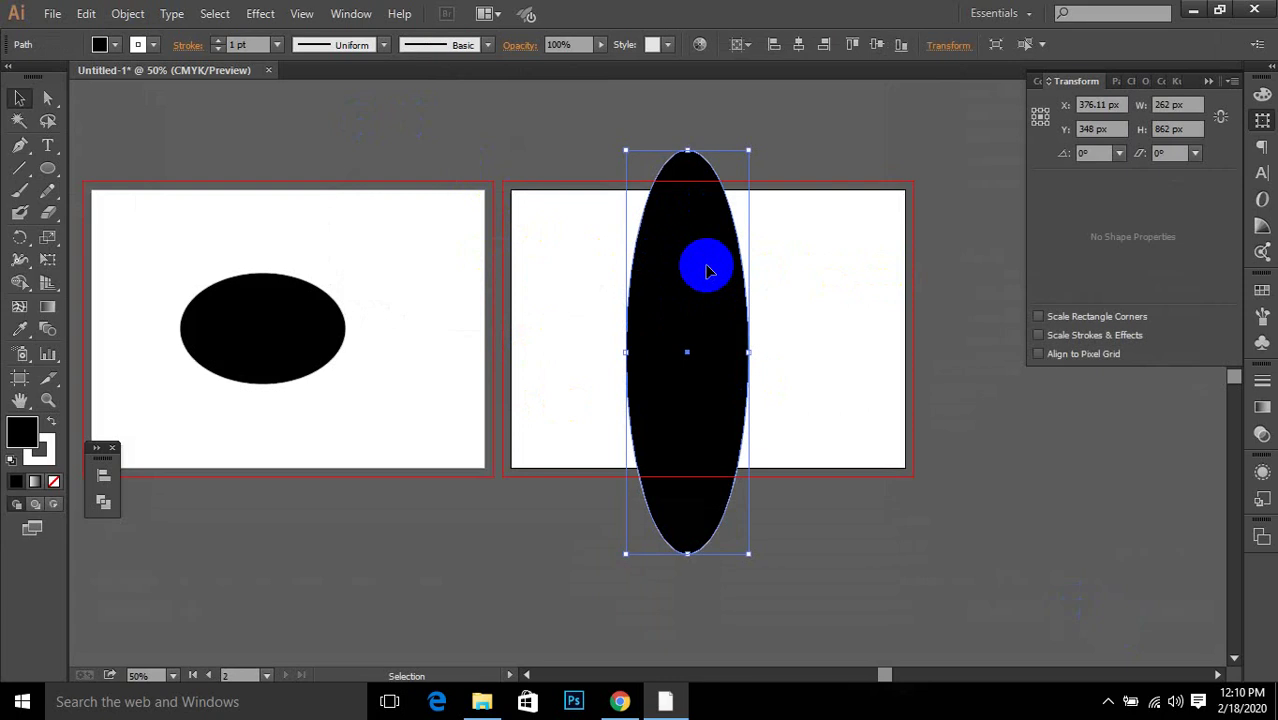
{"action": "left_click", "coordinate": [52, 13]}
{"action": "left_click", "coordinate": [80, 250]}
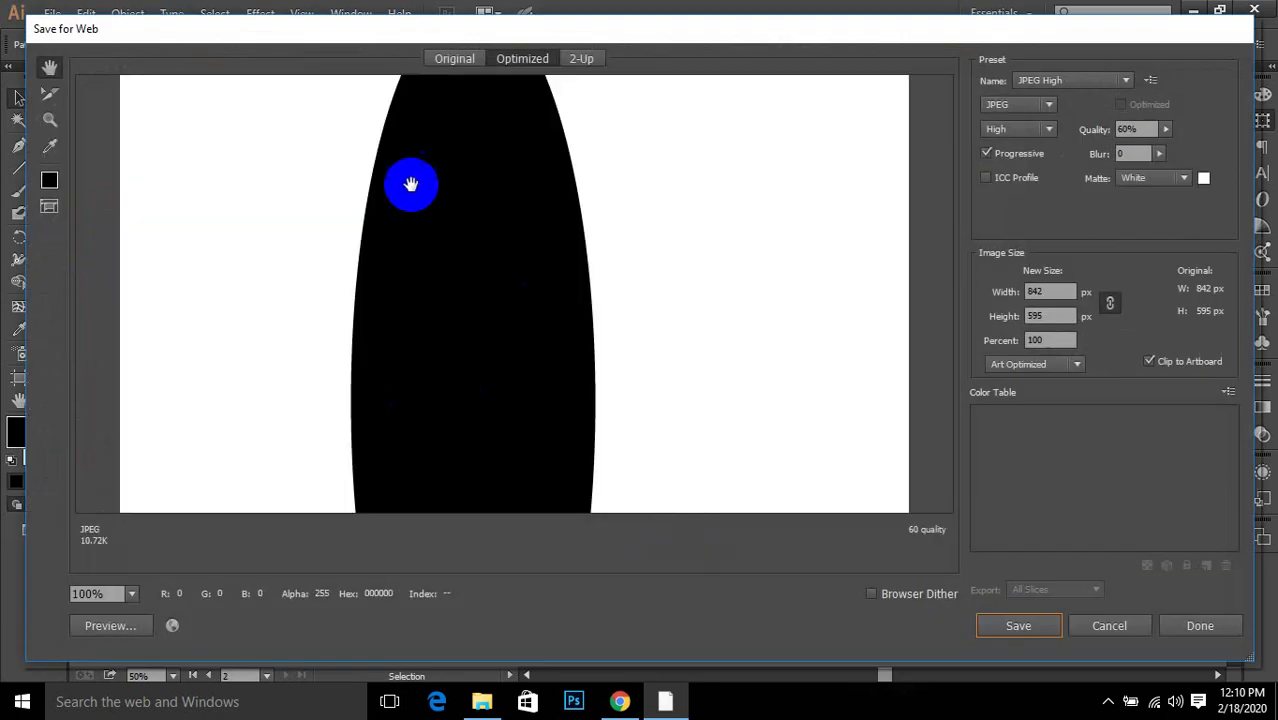
{"action": "left_click", "coordinate": [582, 248]}
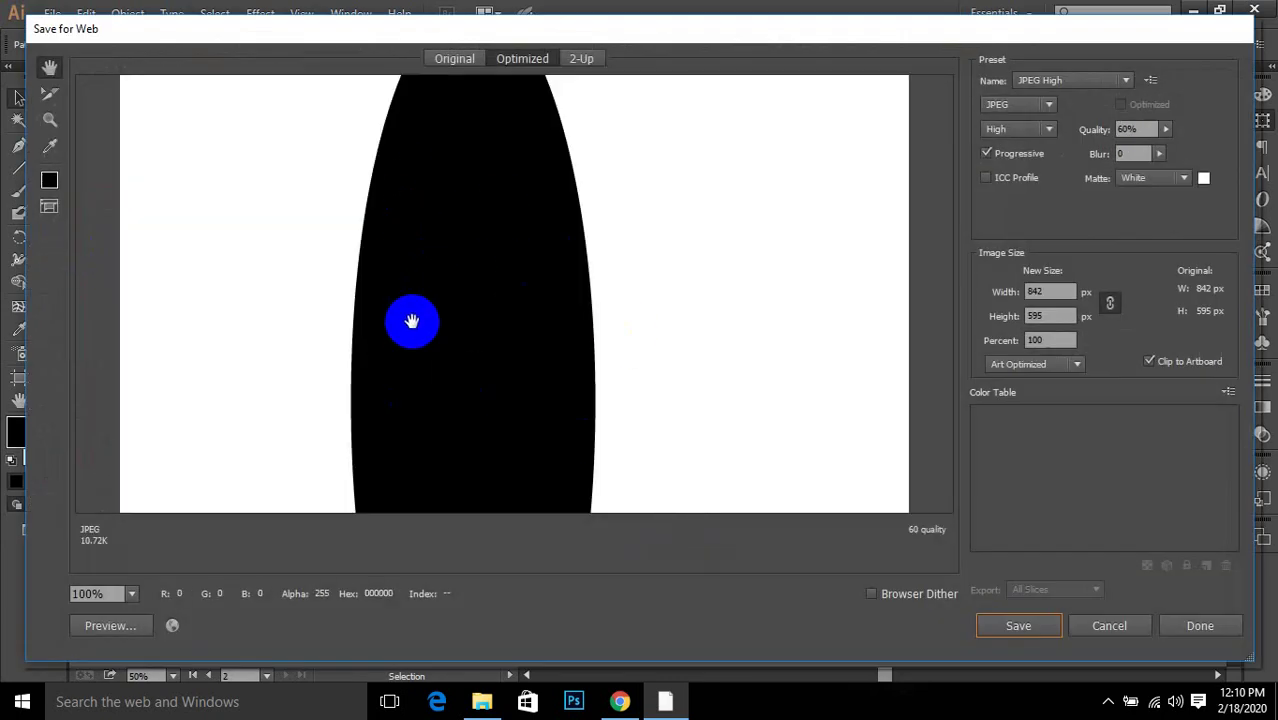
{"action": "left_click", "coordinate": [1105, 625]}
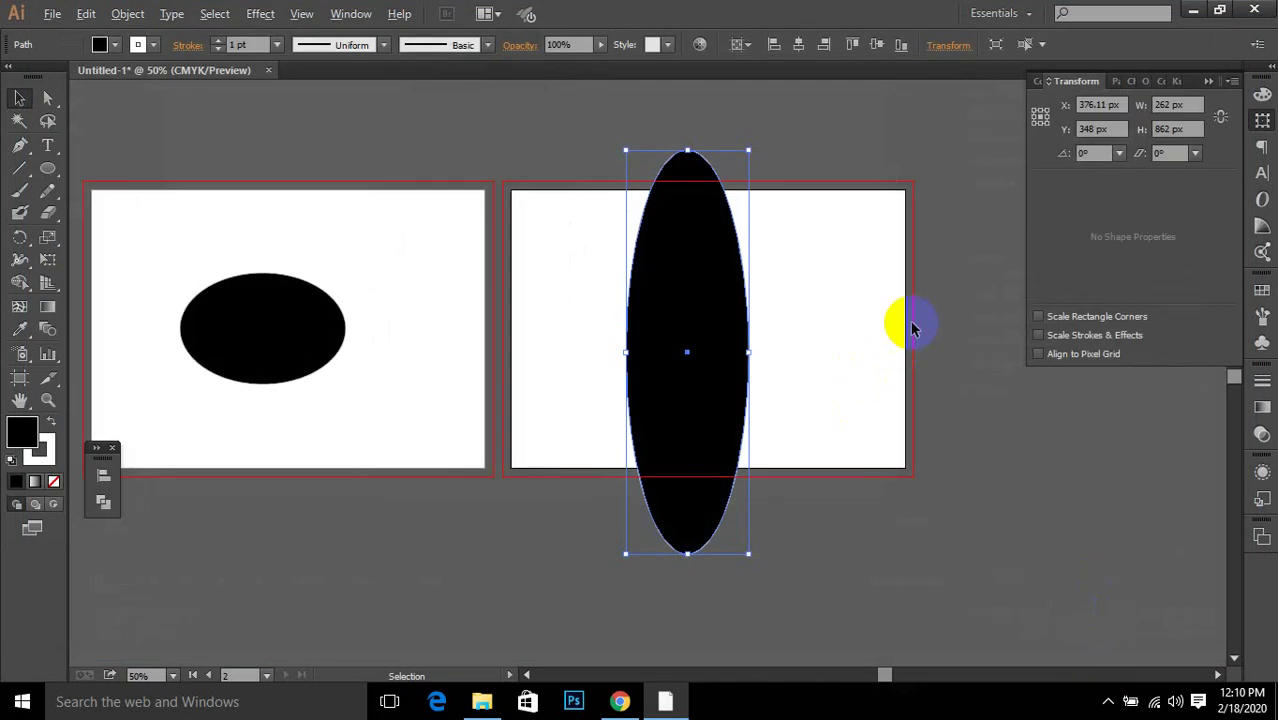
Step: Select the ellipses on both artboards together and delete them
{"action": "key", "text": "ctrl+1"}
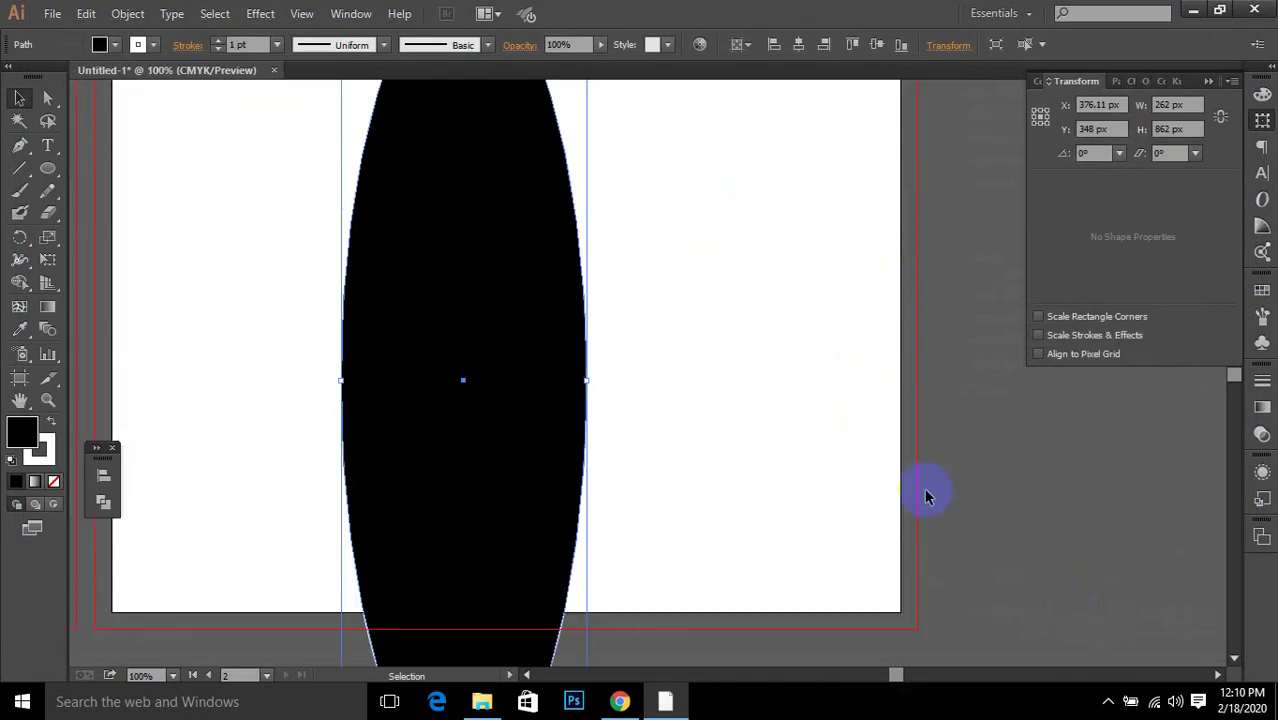
{"action": "left_click_drag", "start_coordinate": [216, 393], "coordinate": [761, 408]}
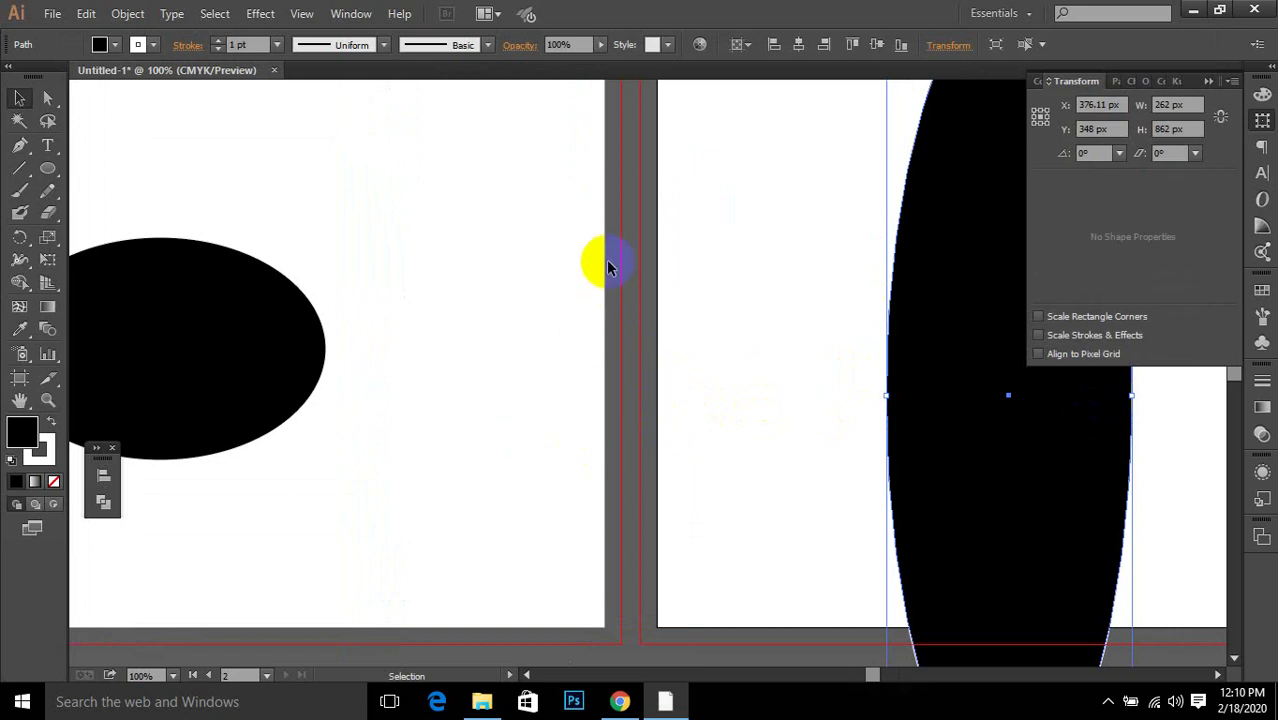
{"action": "left_click", "coordinate": [542, 334]}
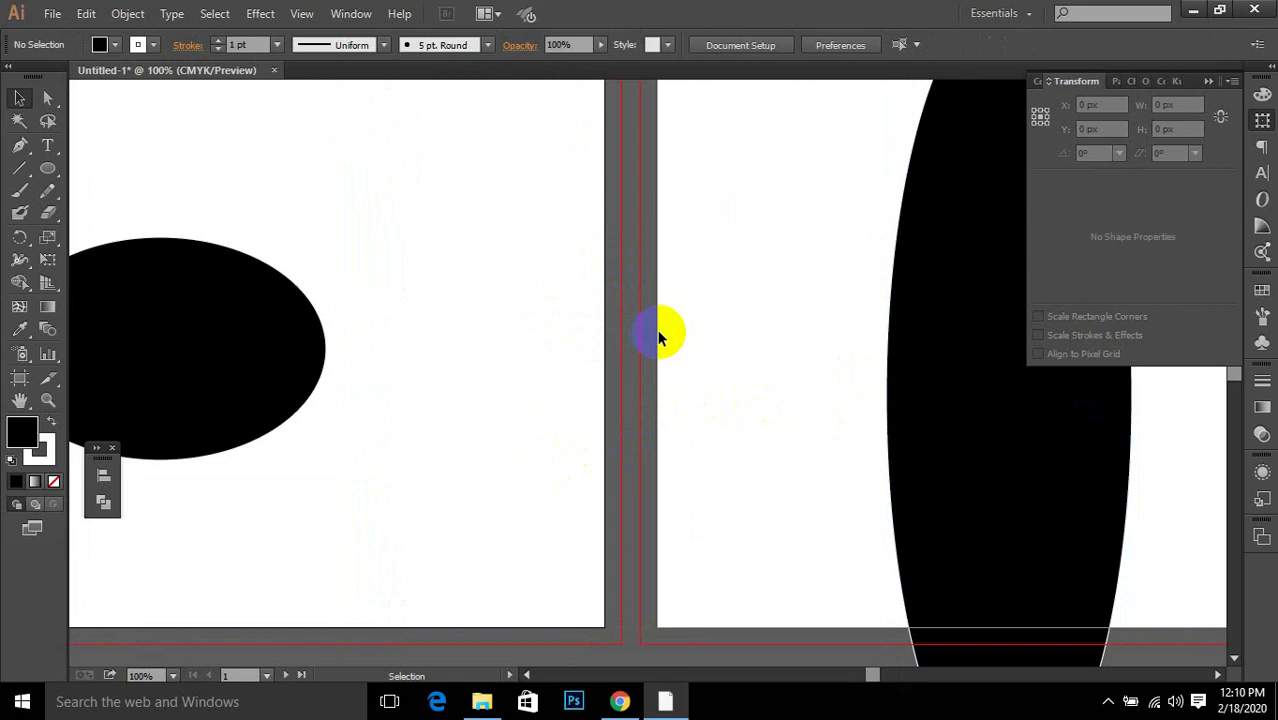
{"action": "scroll", "coordinate": [659, 336], "scroll_direction": "down", "scroll_amount": 2}
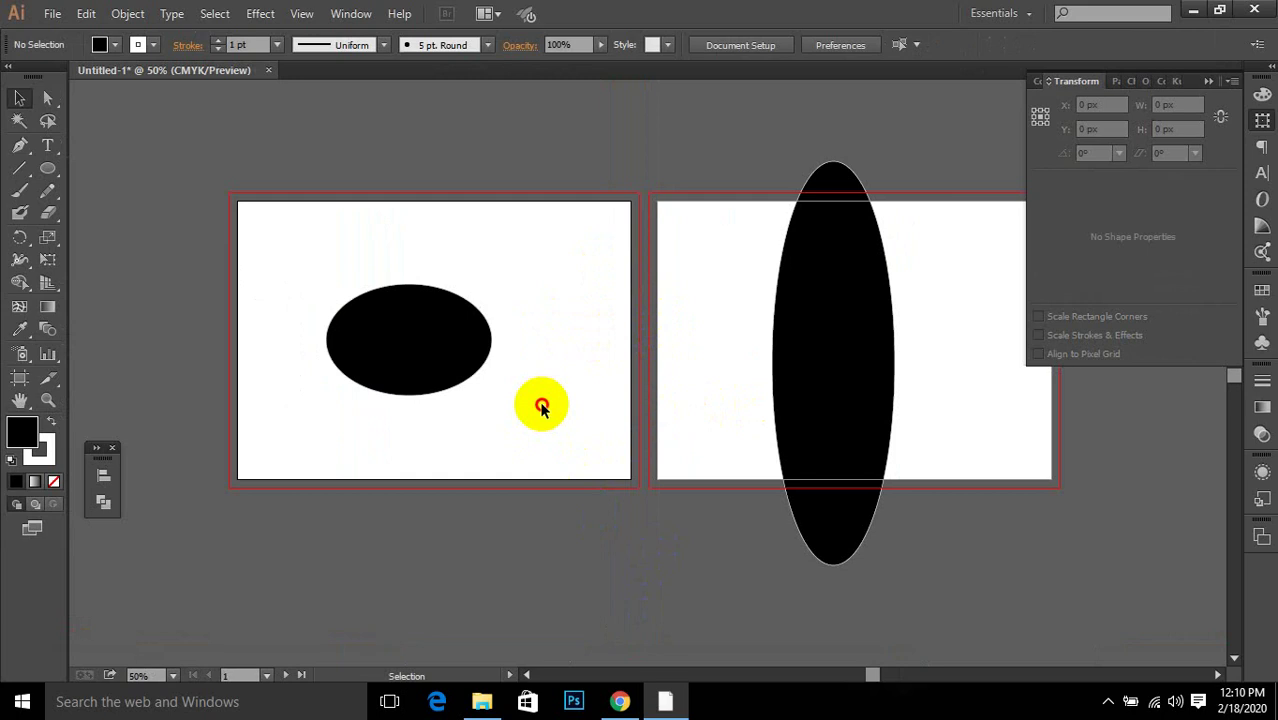
{"action": "scroll", "coordinate": [548, 440], "scroll_direction": "down", "scroll_amount": 1}
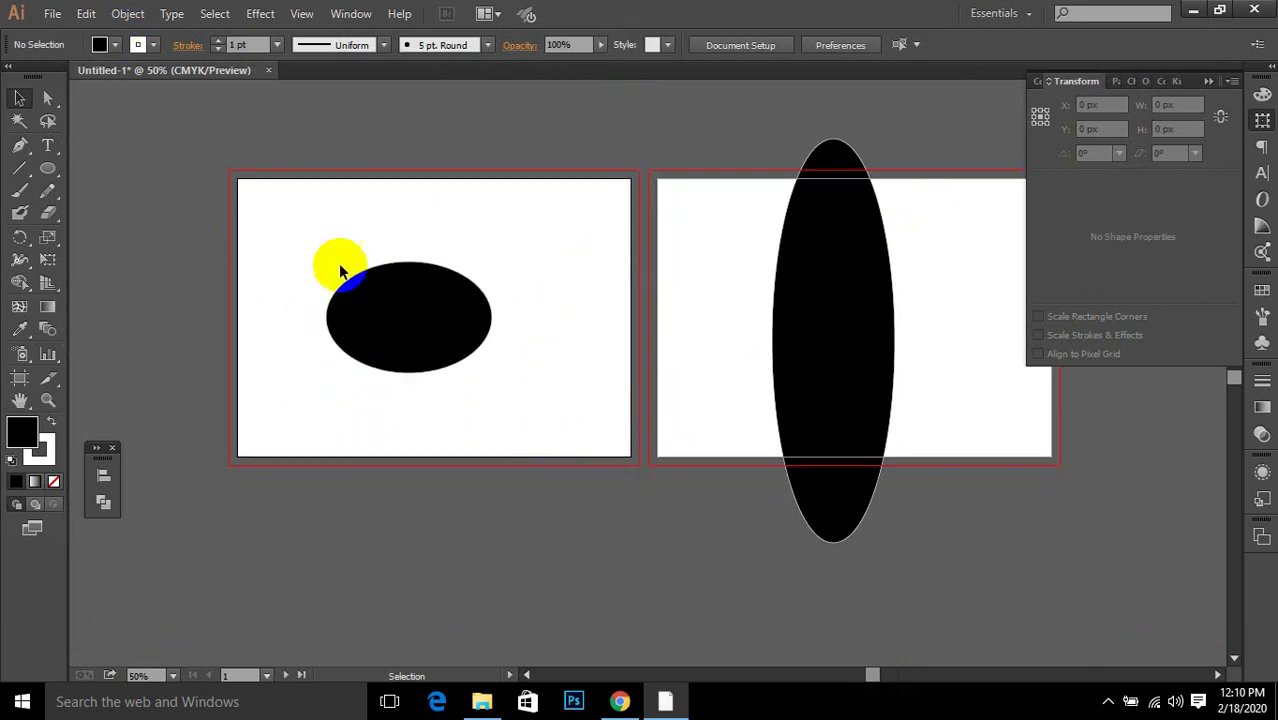
{"action": "left_click_drag", "start_coordinate": [337, 262], "coordinate": [970, 494]}
{"action": "key", "text": "Delete"}
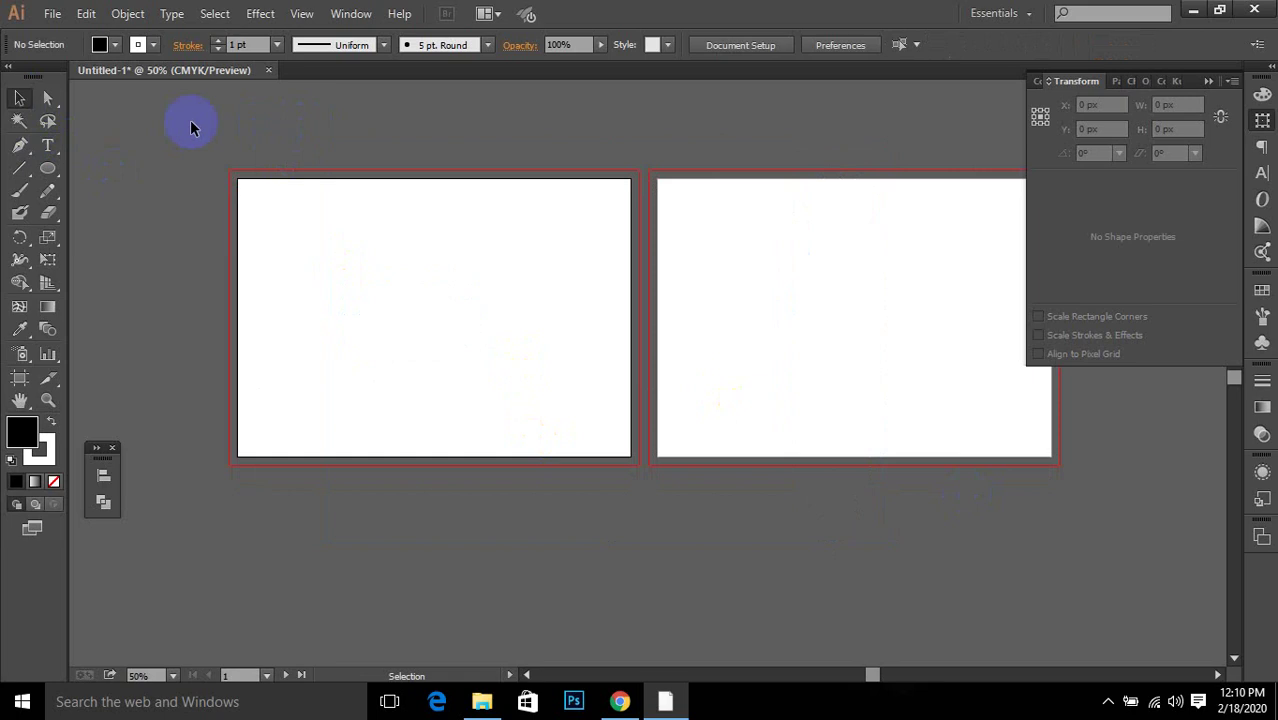
Step: Draw a black rectangle about 642 by 322 px on the first artboard with the Rectangle tool
{"action": "left_click", "coordinate": [50, 170]}
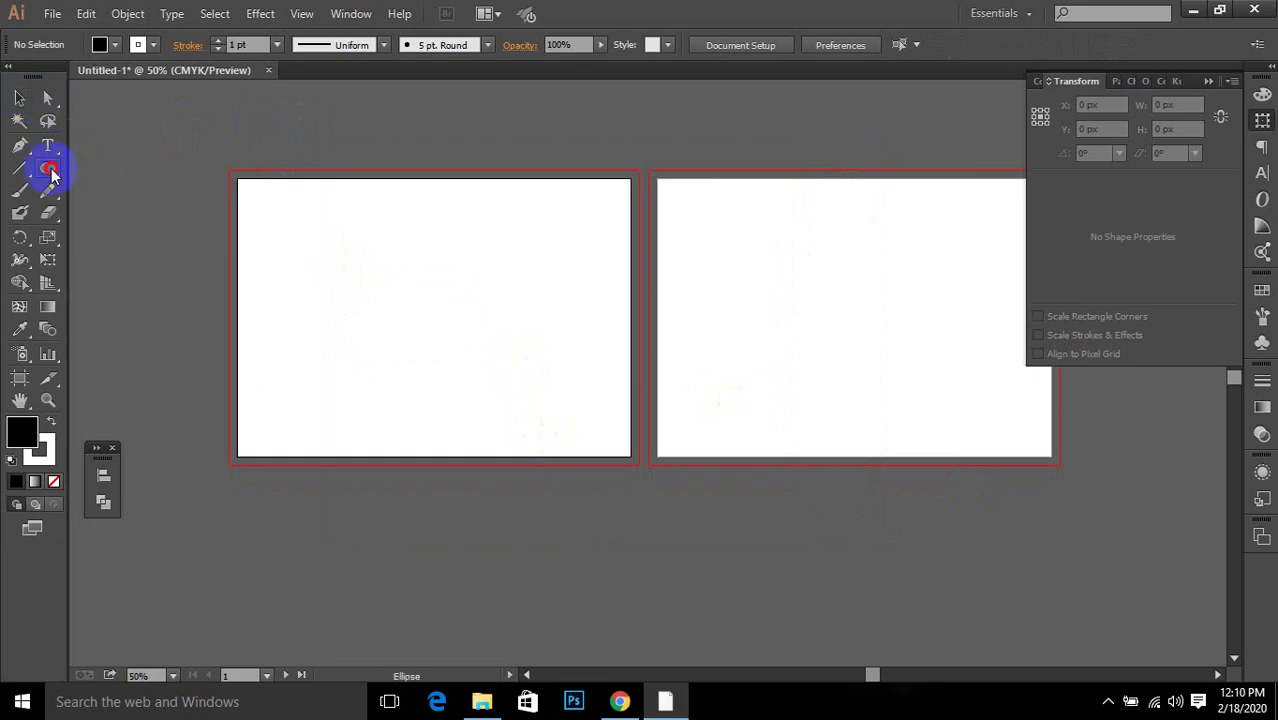
{"action": "left_click_drag", "start_coordinate": [52, 175], "coordinate": [141, 173]}
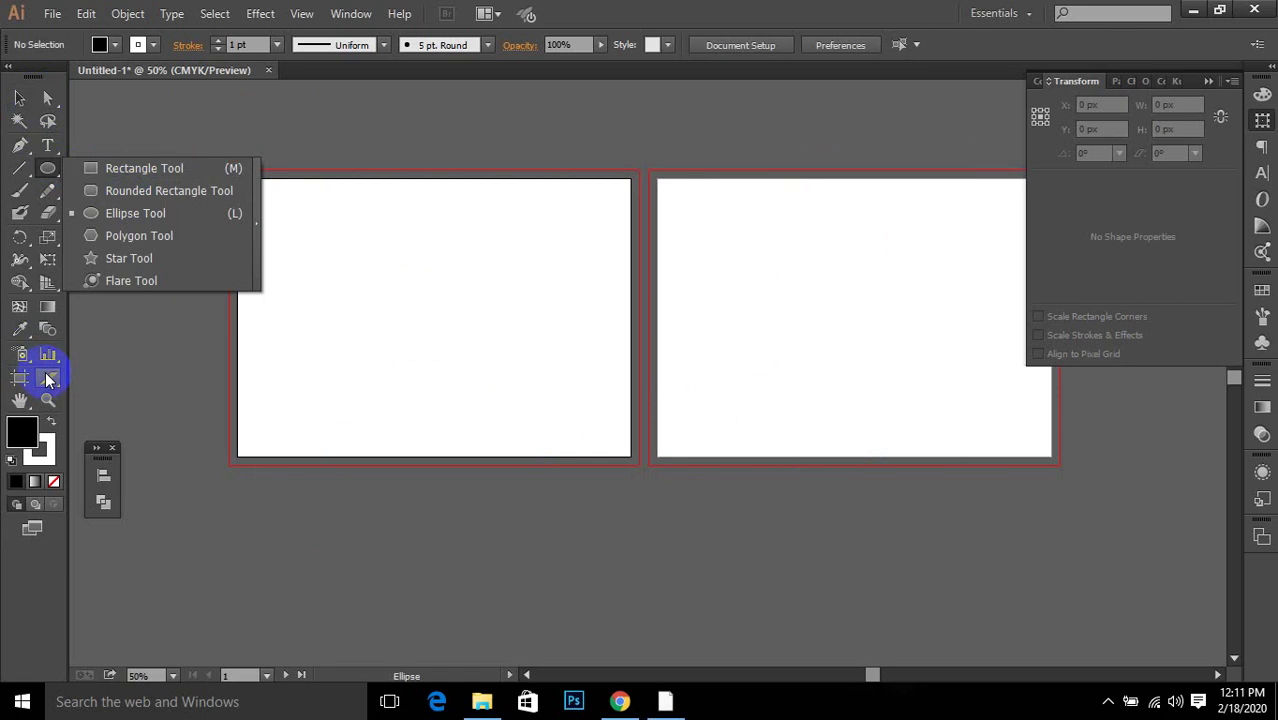
{"action": "left_click", "coordinate": [133, 170]}
{"action": "left_click_drag", "start_coordinate": [267, 203], "coordinate": [568, 352]}
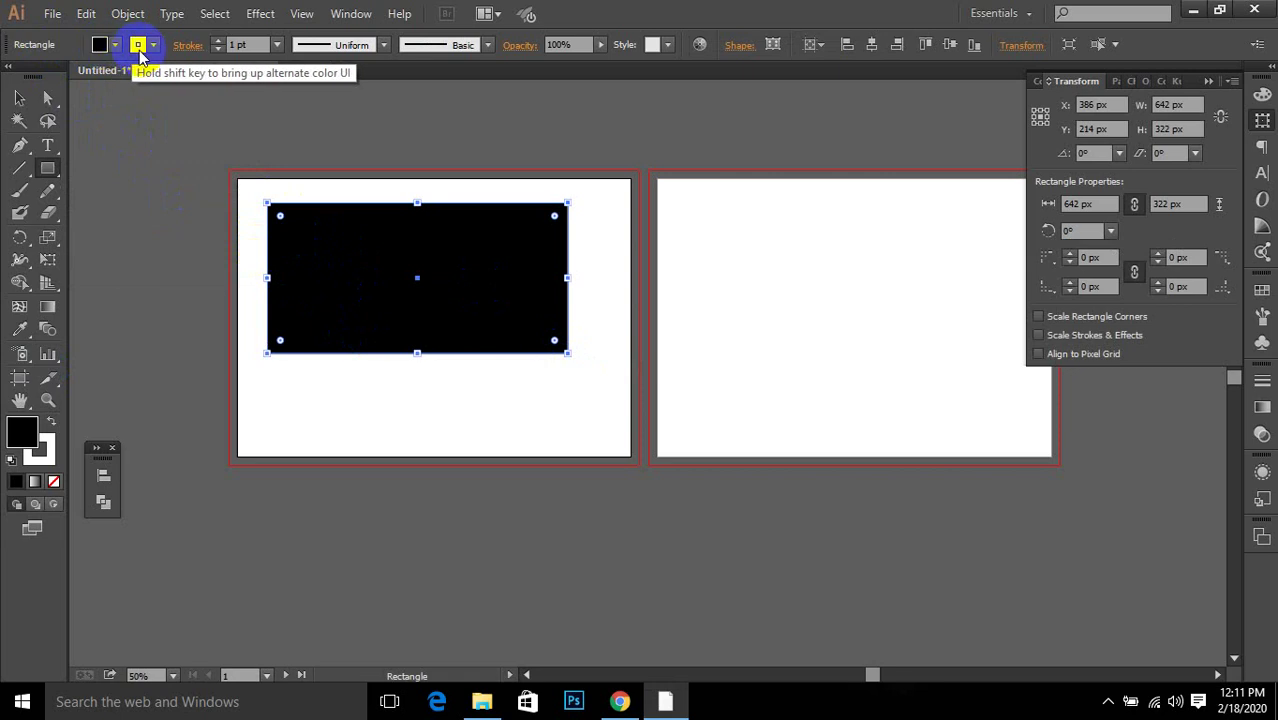
Step: Move the black rectangle to near the centre of the first artboard, at about X 421 px and Y 284 px
{"action": "left_click", "coordinate": [19, 98]}
{"action": "left_click", "coordinate": [407, 250]}
{"action": "left_click_drag", "start_coordinate": [407, 250], "coordinate": [421, 285]}
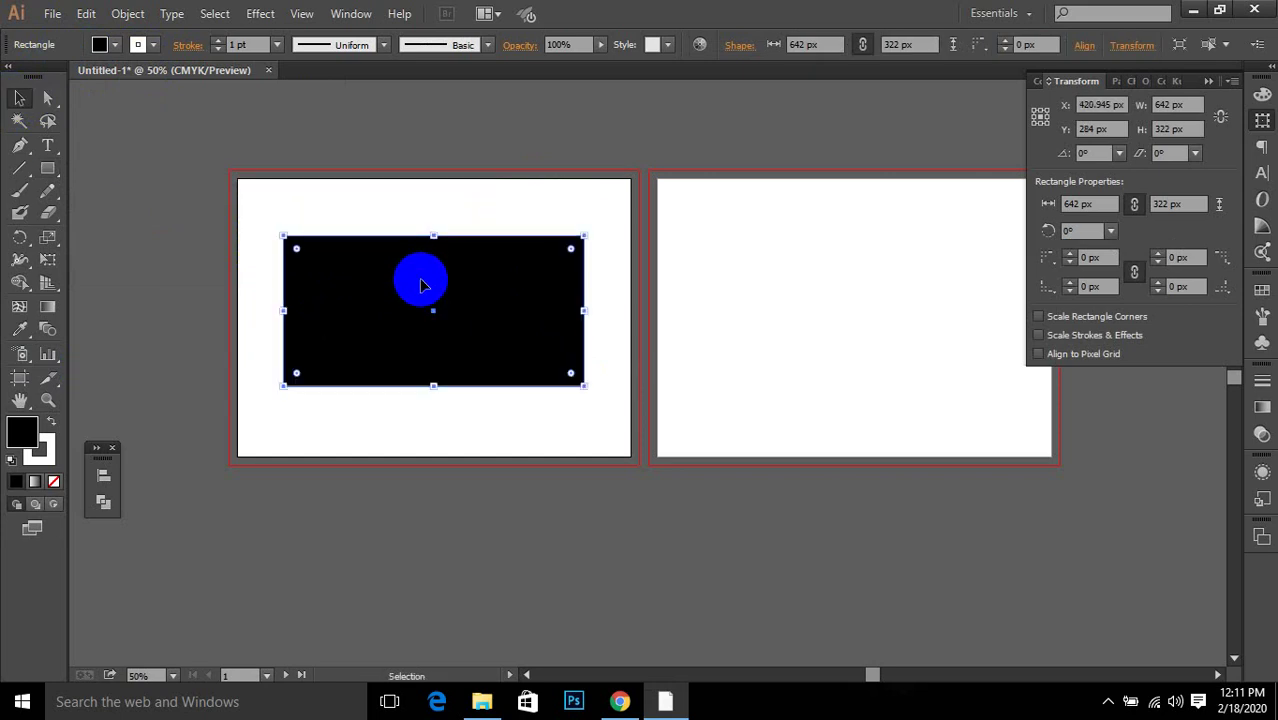
Step: Change the black rectangle's fill to purple (C 61%, M 88%, Y 0%, K 0%) with the Color Picker
{"action": "left_click", "coordinate": [12, 436]}
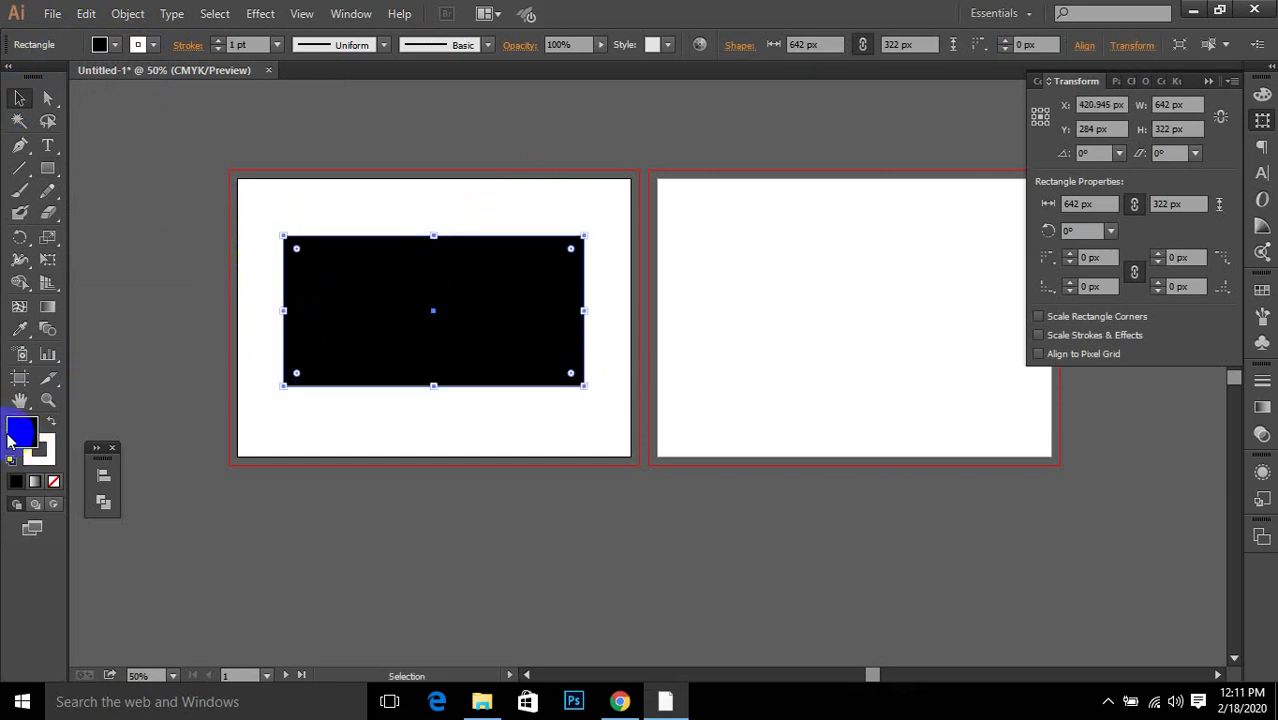
{"action": "left_click", "coordinate": [23, 435]}
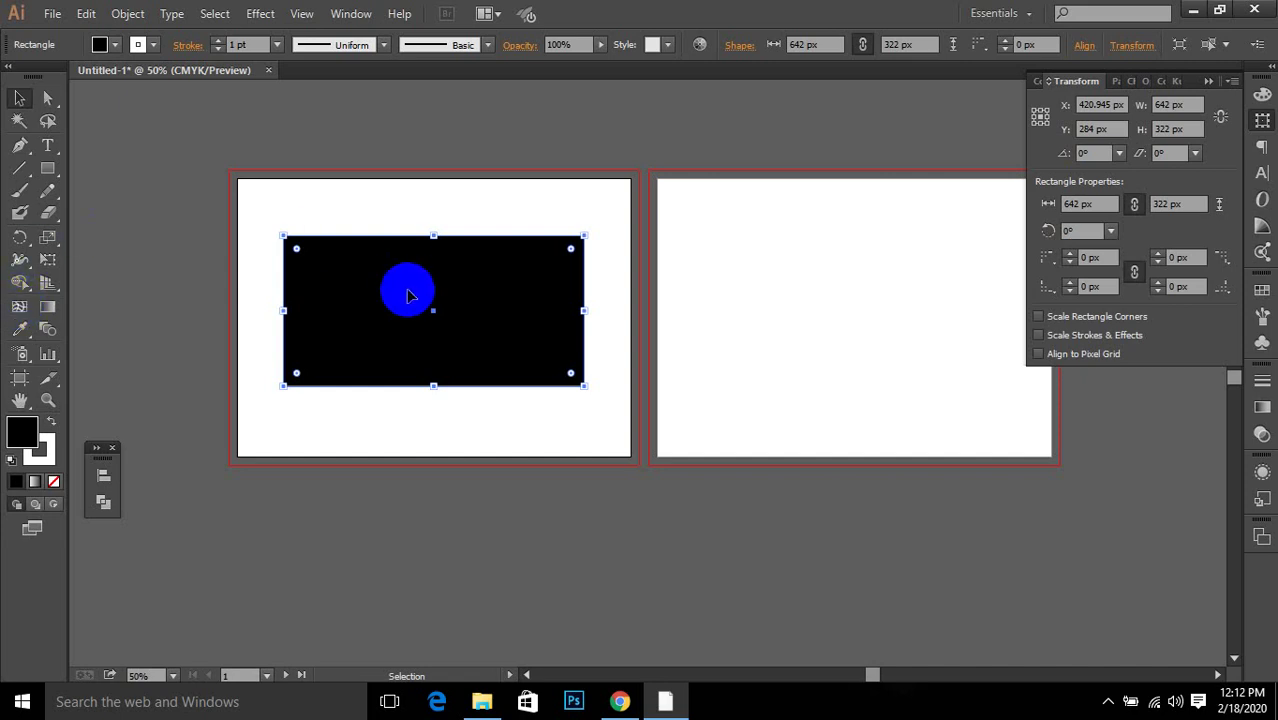
{"action": "left_click", "coordinate": [28, 432]}
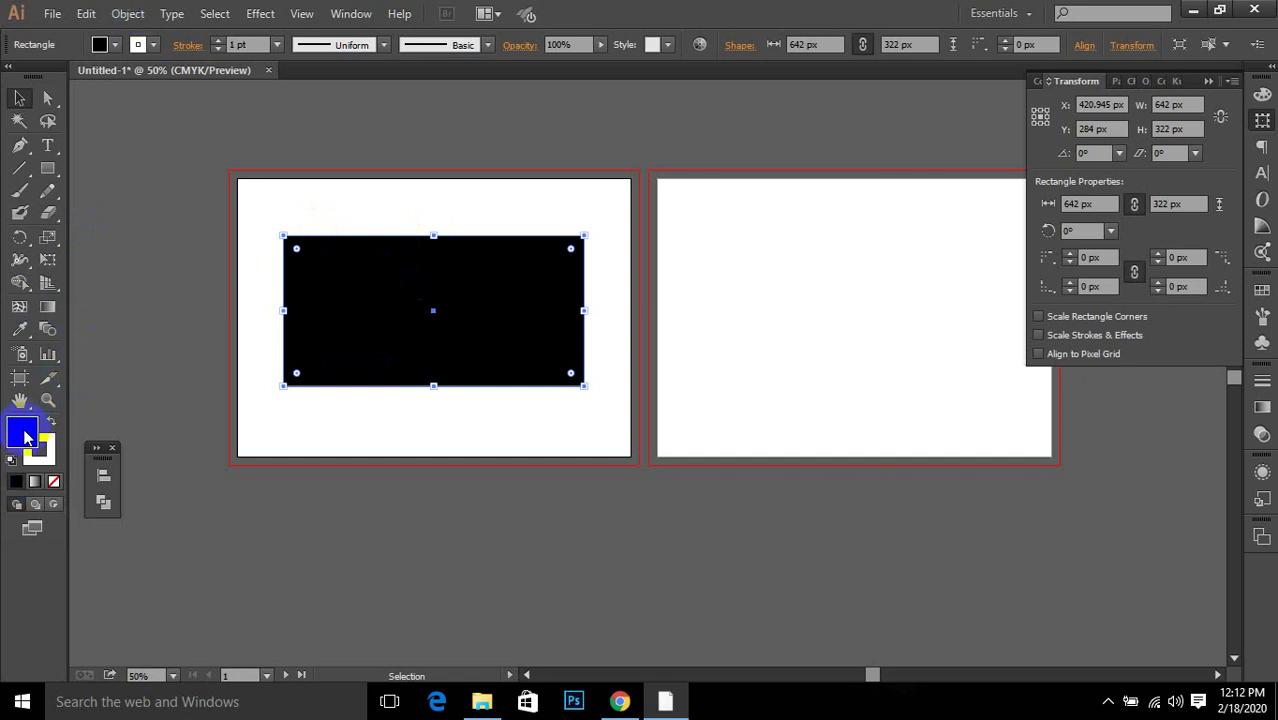
{"action": "double_click", "coordinate": [26, 434]}
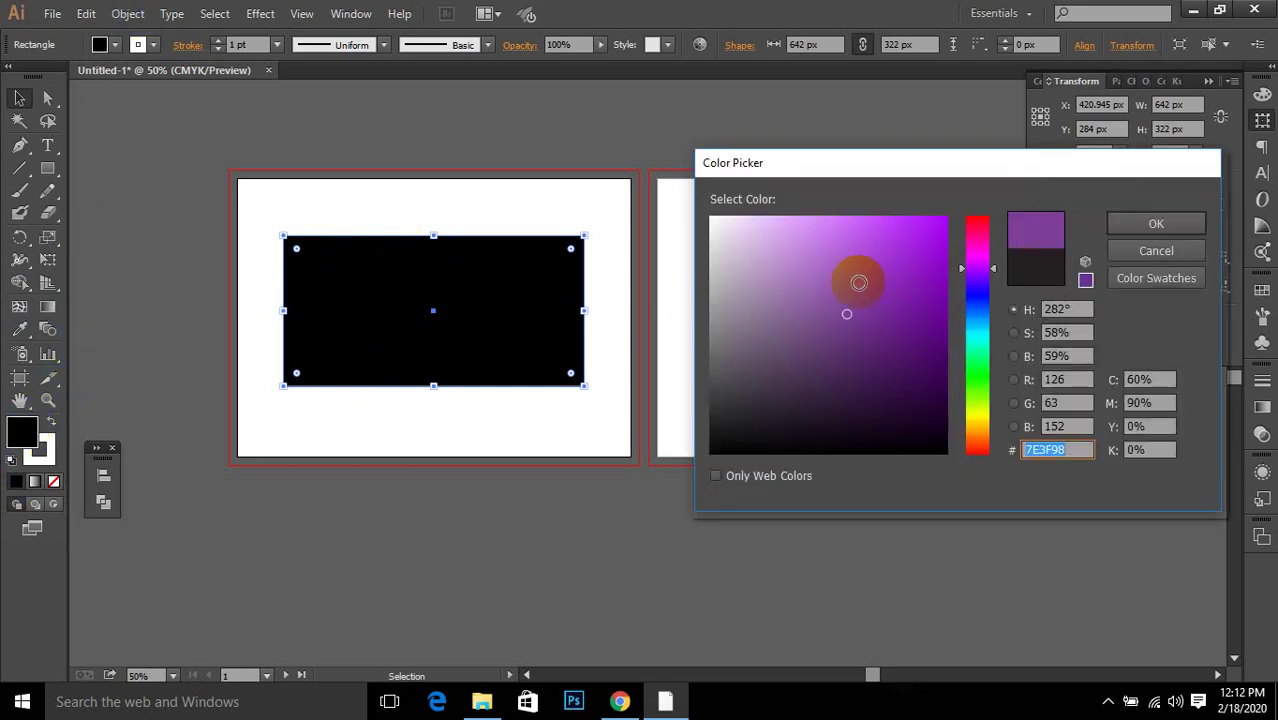
{"action": "left_click", "coordinate": [932, 231]}
{"action": "left_click", "coordinate": [907, 347]}
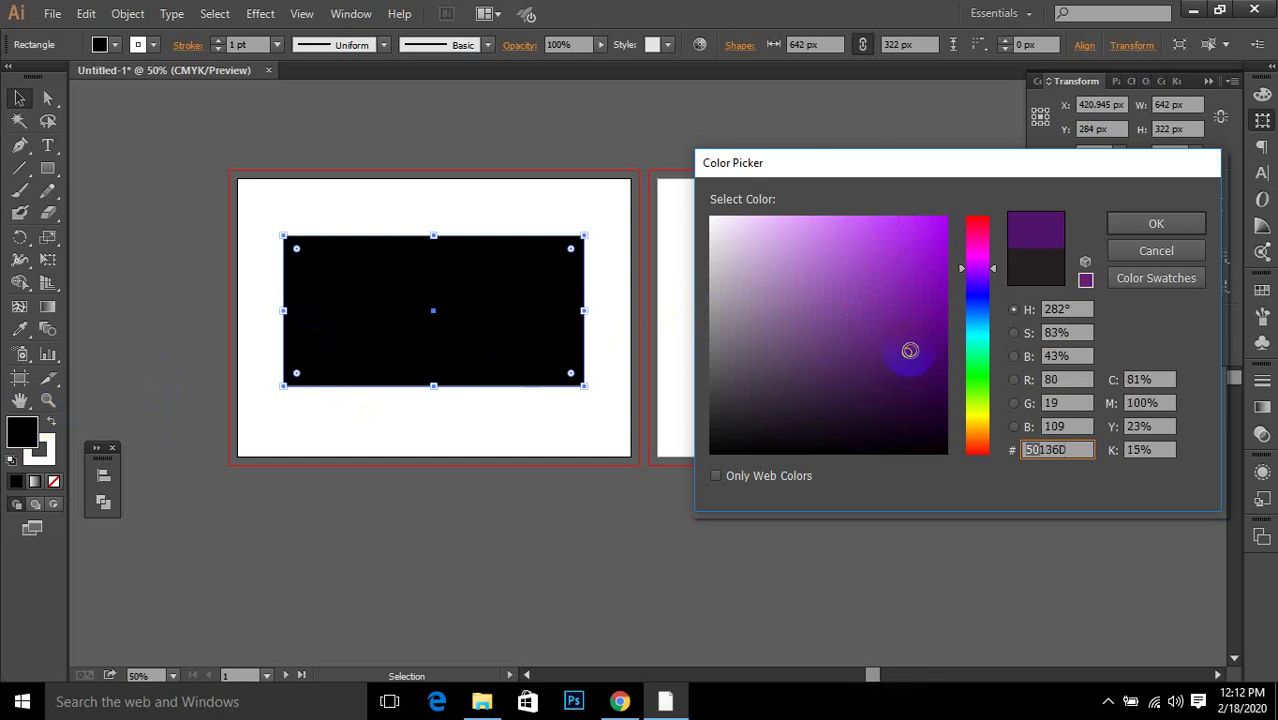
{"action": "left_click", "coordinate": [933, 262]}
{"action": "left_click", "coordinate": [1130, 224]}
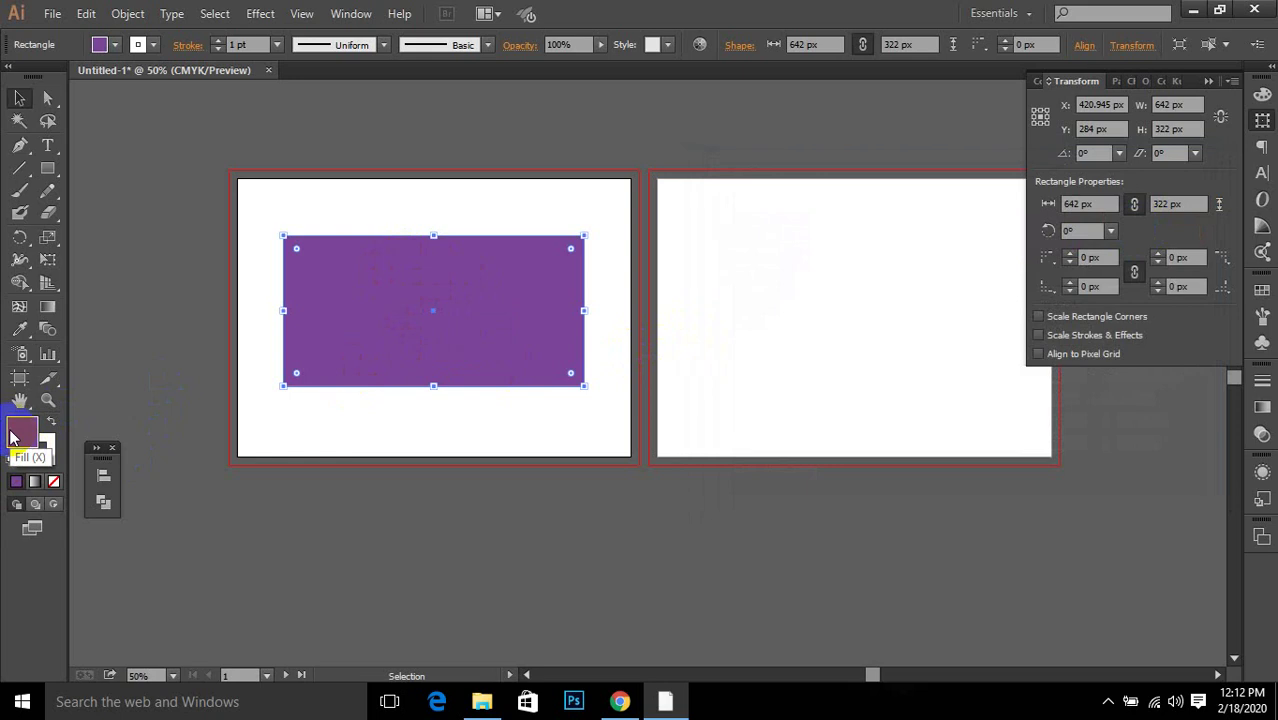
Step: Draw a nearly square rectangle about 360 by 366 px in the upper part of the second artboard with the Rectangle tool
{"action": "left_click", "coordinate": [47, 168]}
{"action": "left_click_drag", "start_coordinate": [712, 203], "coordinate": [880, 373]}
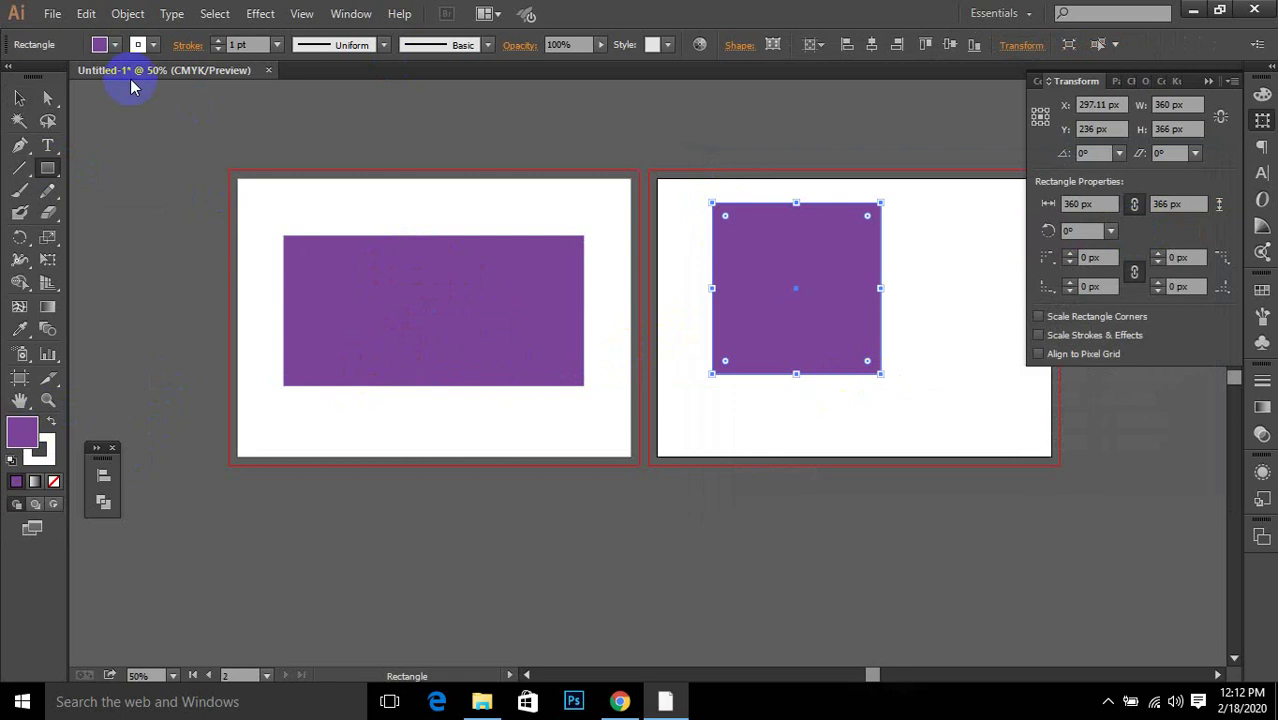
{"action": "left_click", "coordinate": [17, 98]}
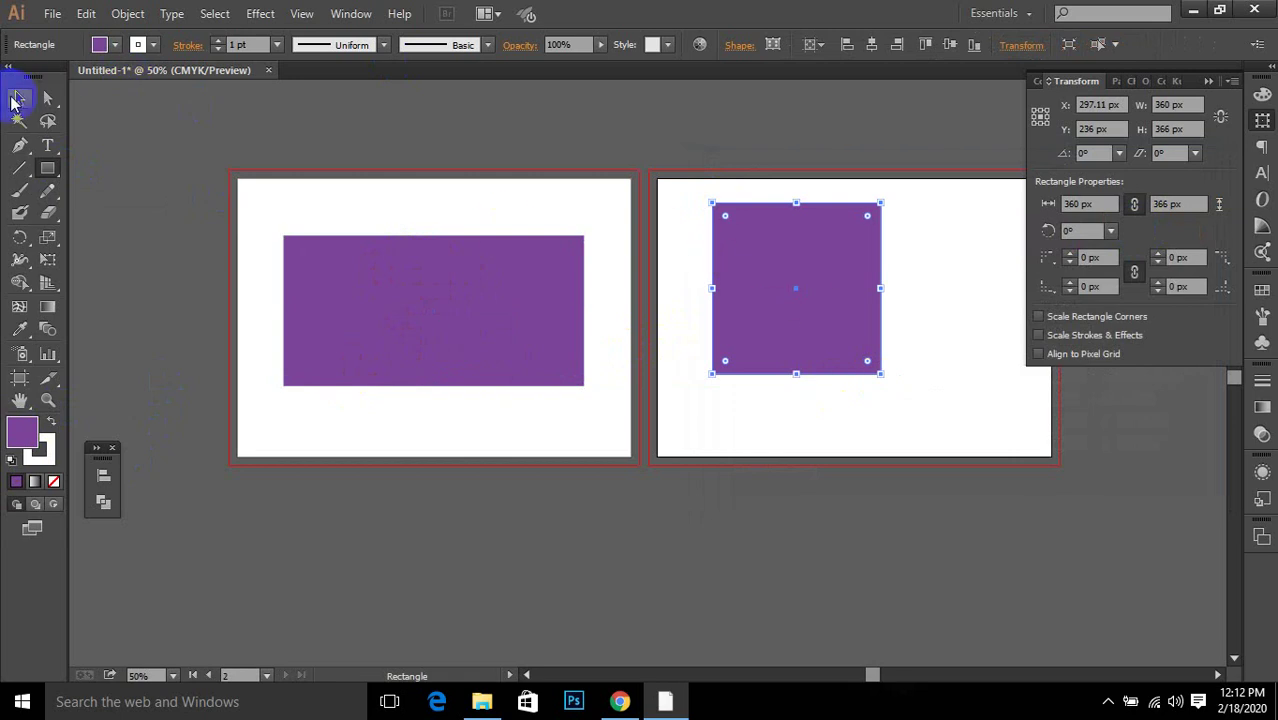
Step: Change the fill of the near-square rectangle on the second artboard to bright red, F90815, with the Color Picker
{"action": "left_click_drag", "start_coordinate": [715, 145], "coordinate": [870, 337]}
{"action": "left_click", "coordinate": [830, 320]}
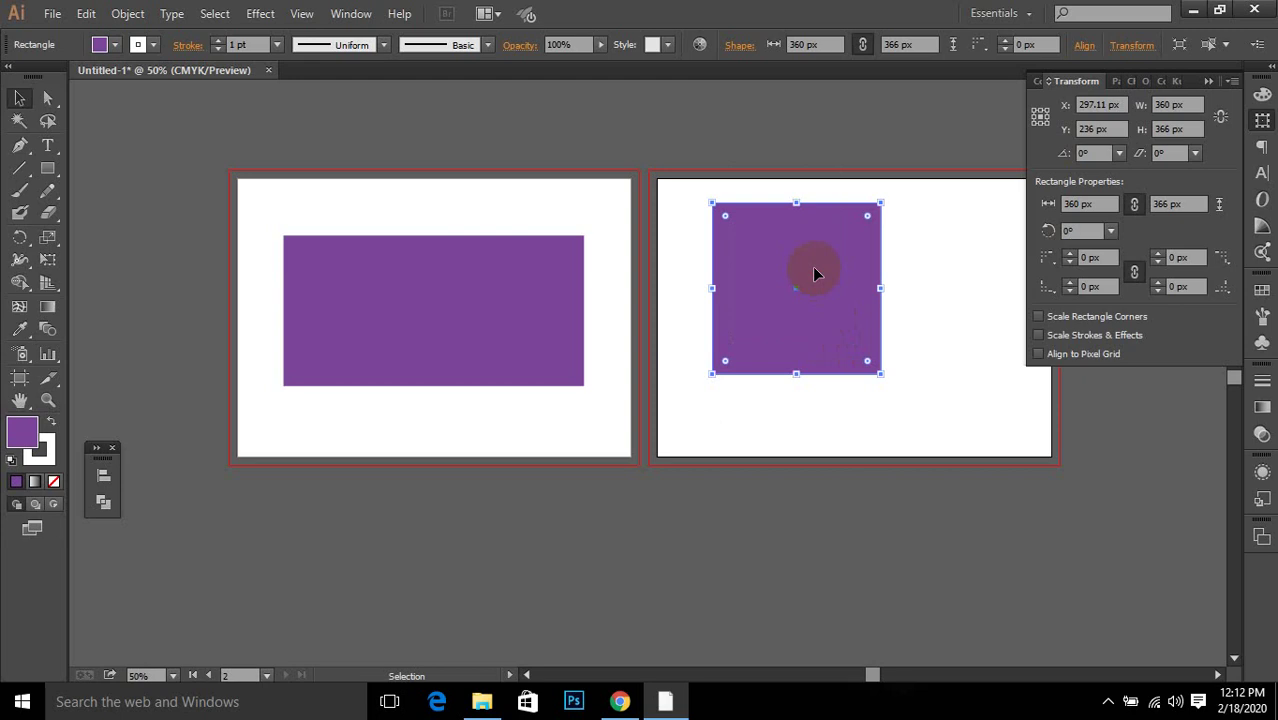
{"action": "double_click", "coordinate": [22, 431]}
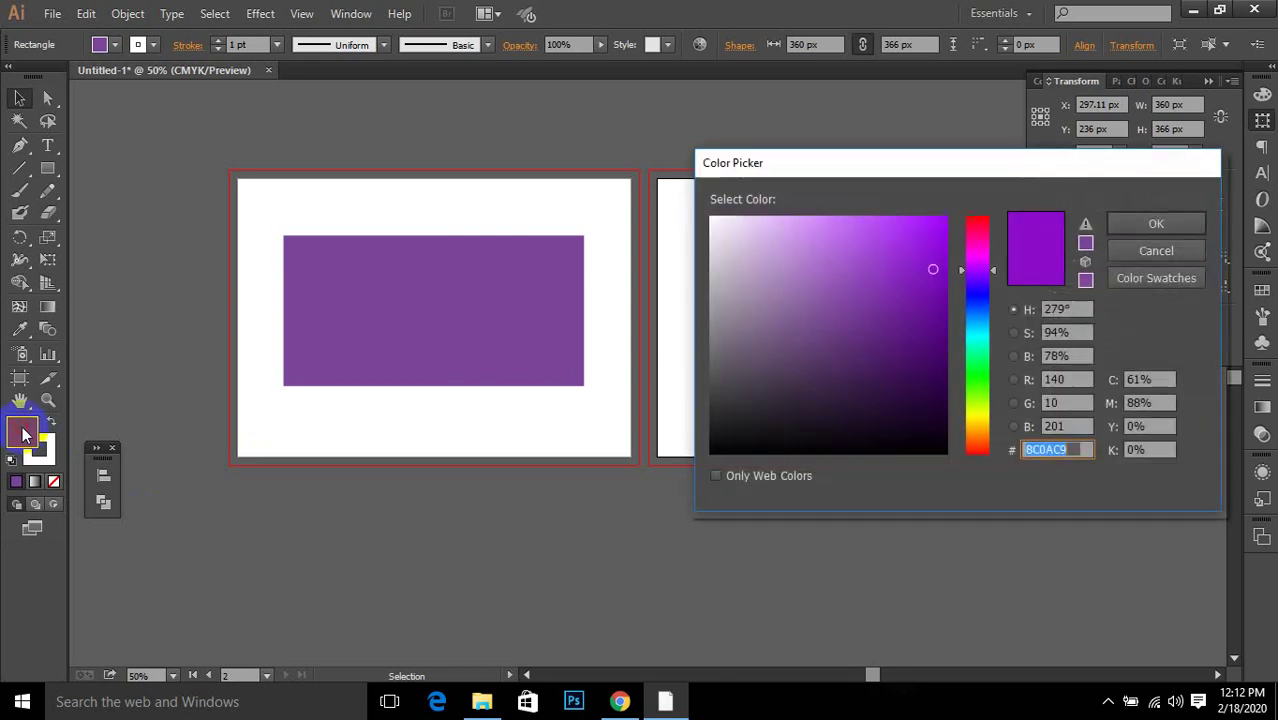
{"action": "left_click", "coordinate": [977, 293]}
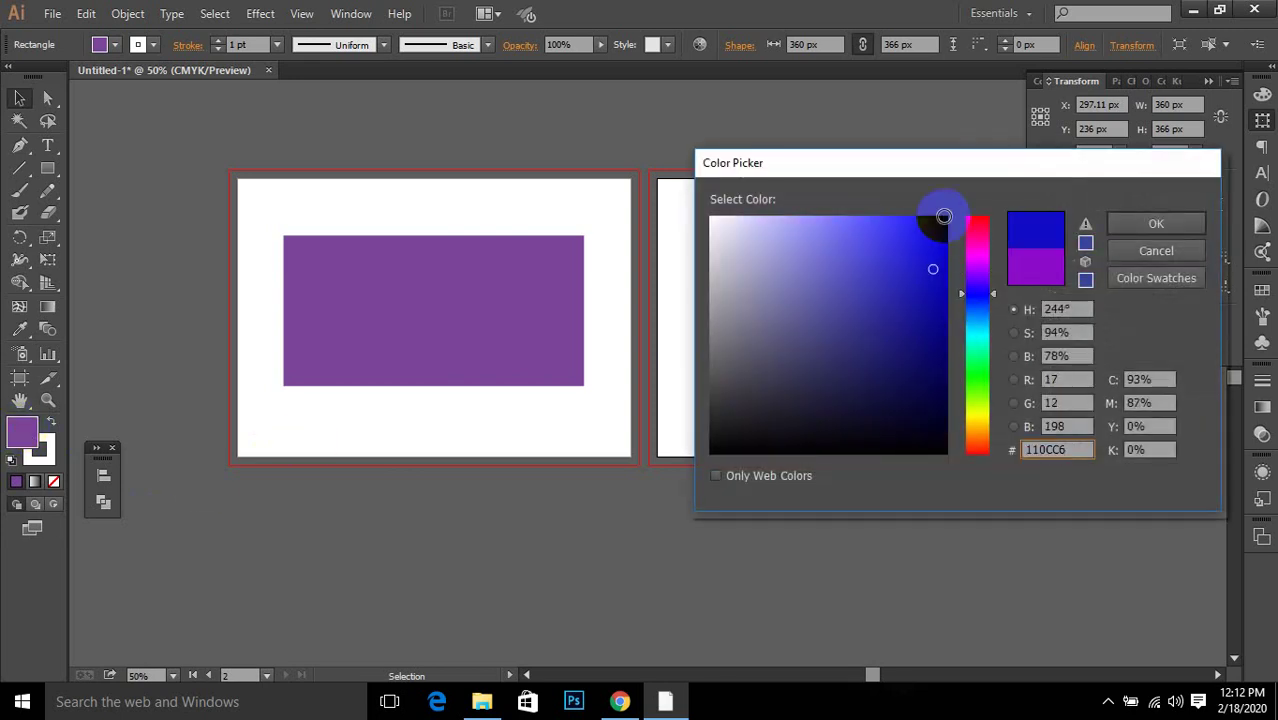
{"action": "left_click", "coordinate": [979, 220]}
{"action": "left_click", "coordinate": [940, 220]}
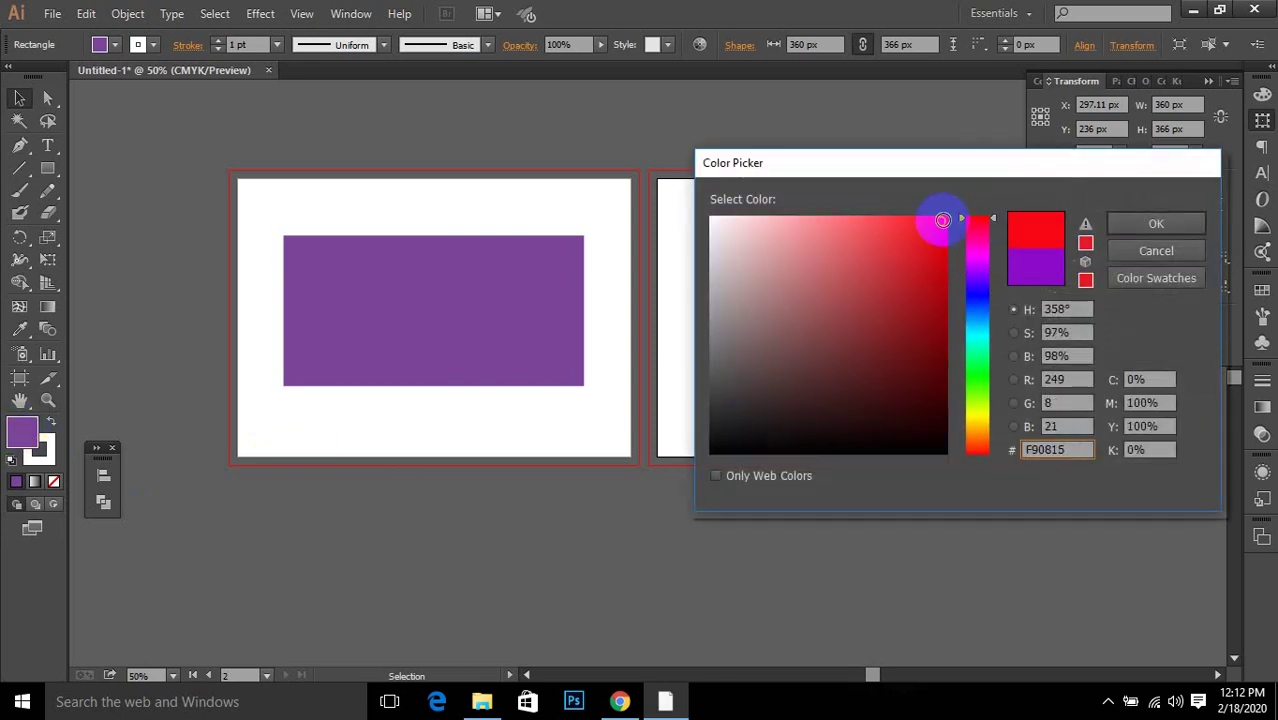
{"action": "left_click", "coordinate": [1158, 223]}
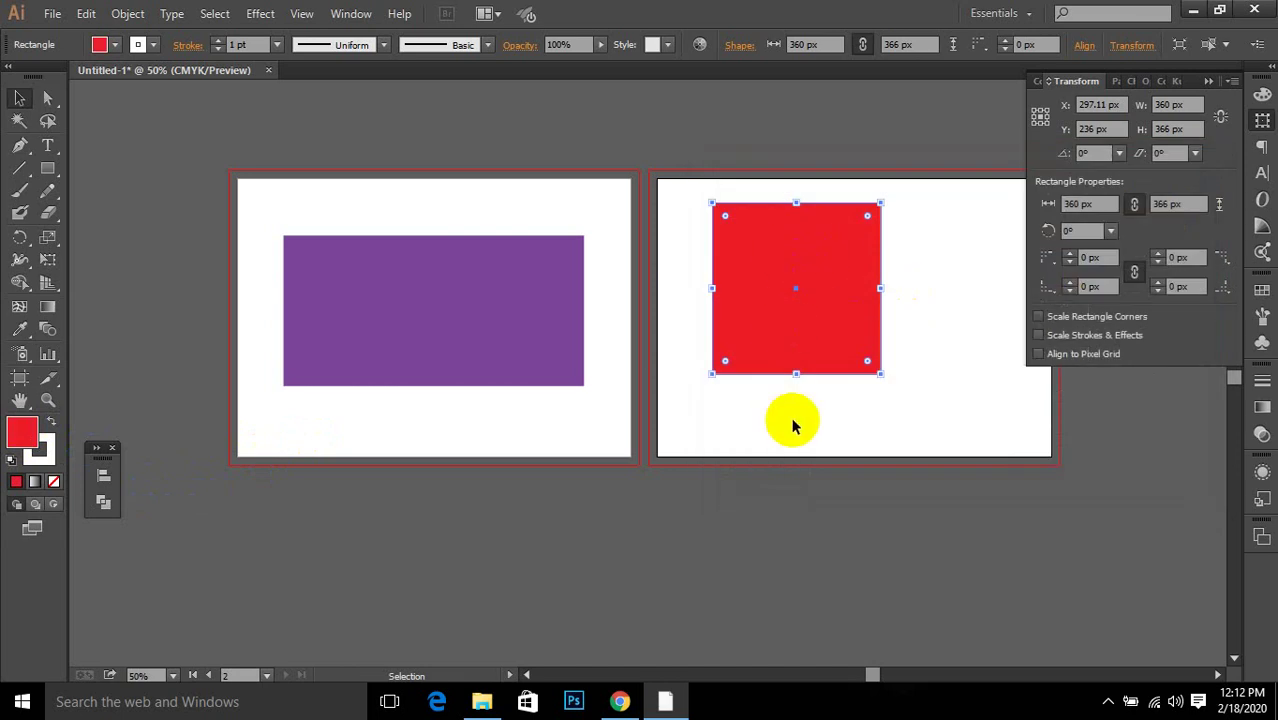
Step: Select the wide rectangle on the first artboard and set its fill to black, 000000, with the Color Picker
{"action": "left_click", "coordinate": [376, 314]}
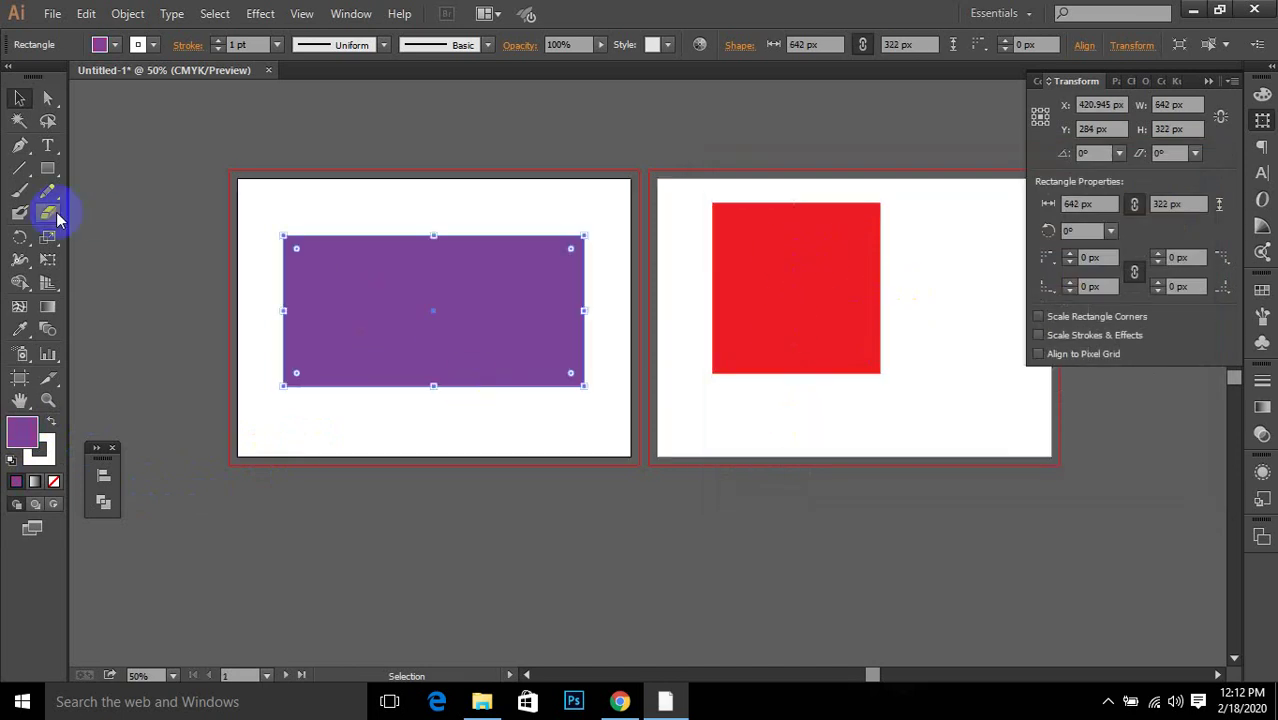
{"action": "double_click", "coordinate": [22, 430]}
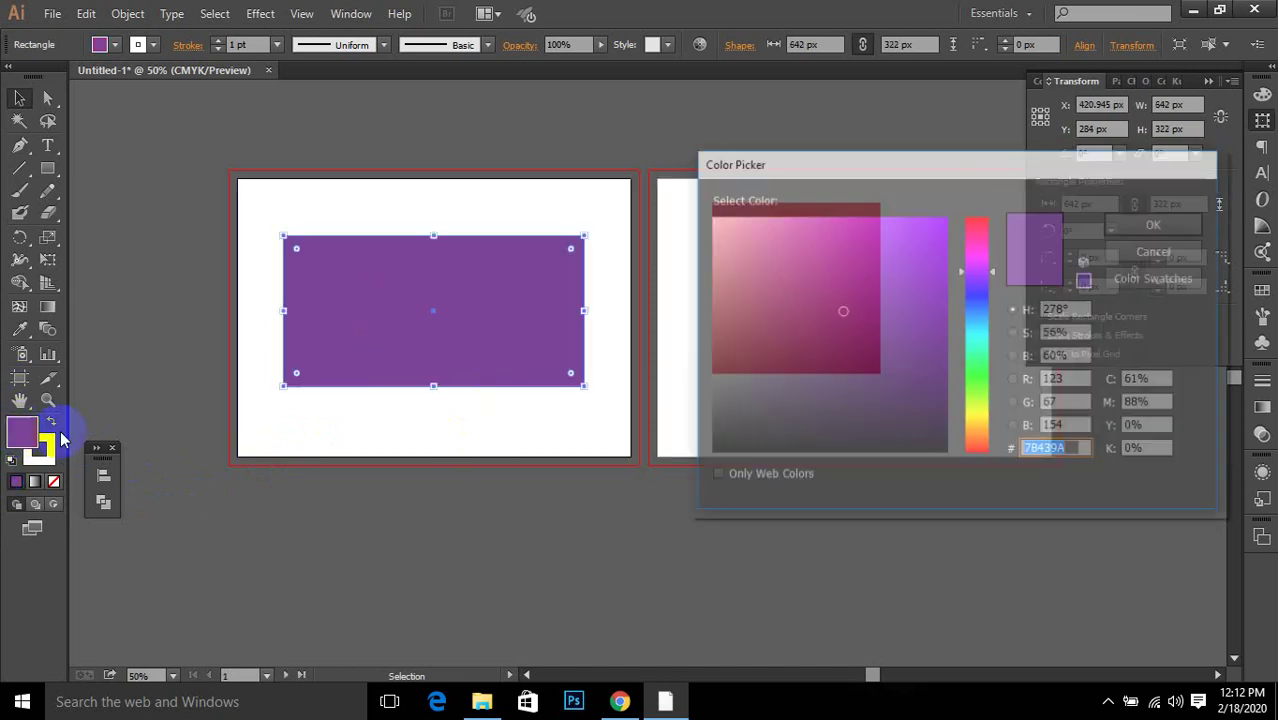
{"action": "left_click_drag", "start_coordinate": [836, 398], "coordinate": [693, 470]}
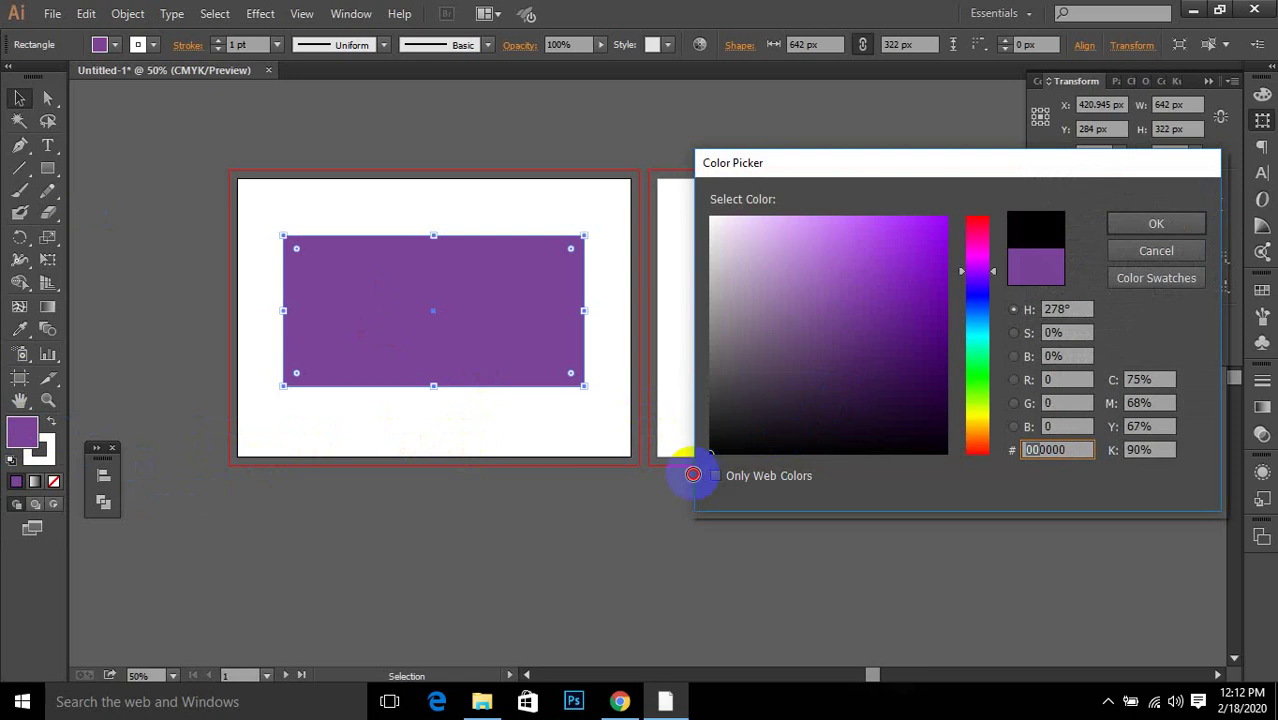
{"action": "left_click", "coordinate": [1136, 223]}
{"action": "left_click", "coordinate": [363, 356]}
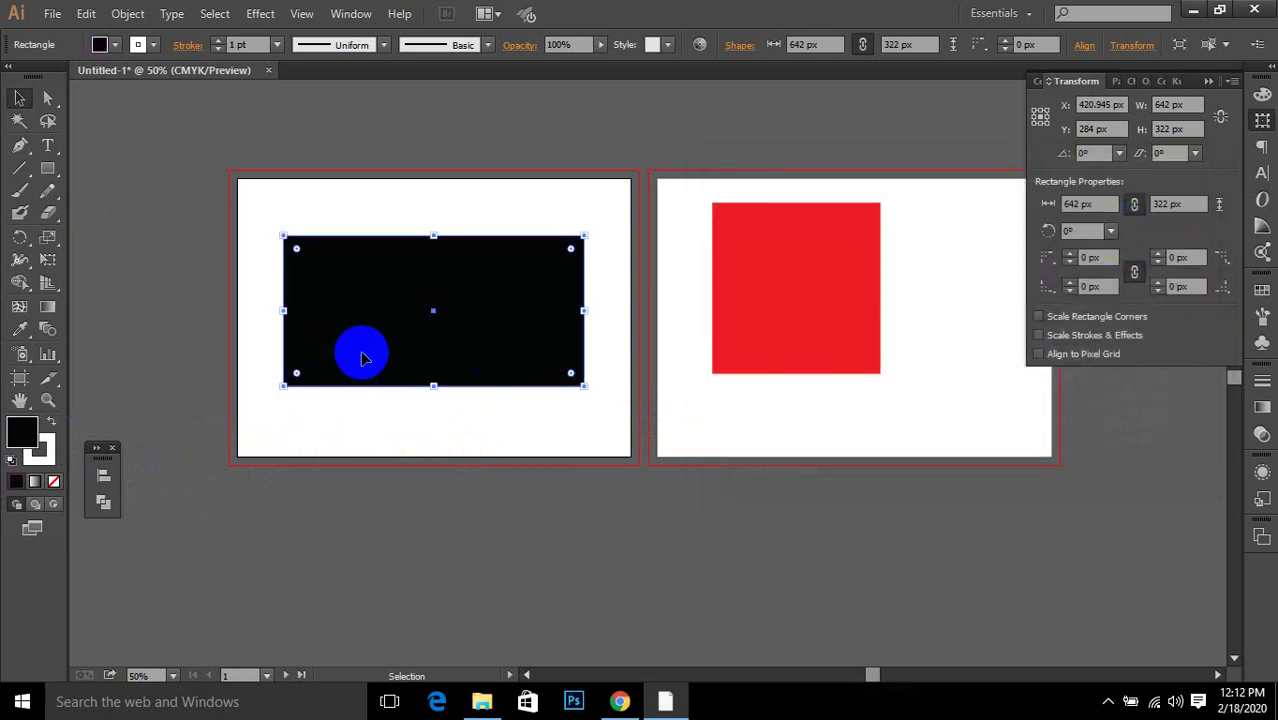
Step: Try several swatches, including cyan, as the fill of the first artboard's rectangle, ending with teal
{"action": "left_click", "coordinate": [114, 46]}
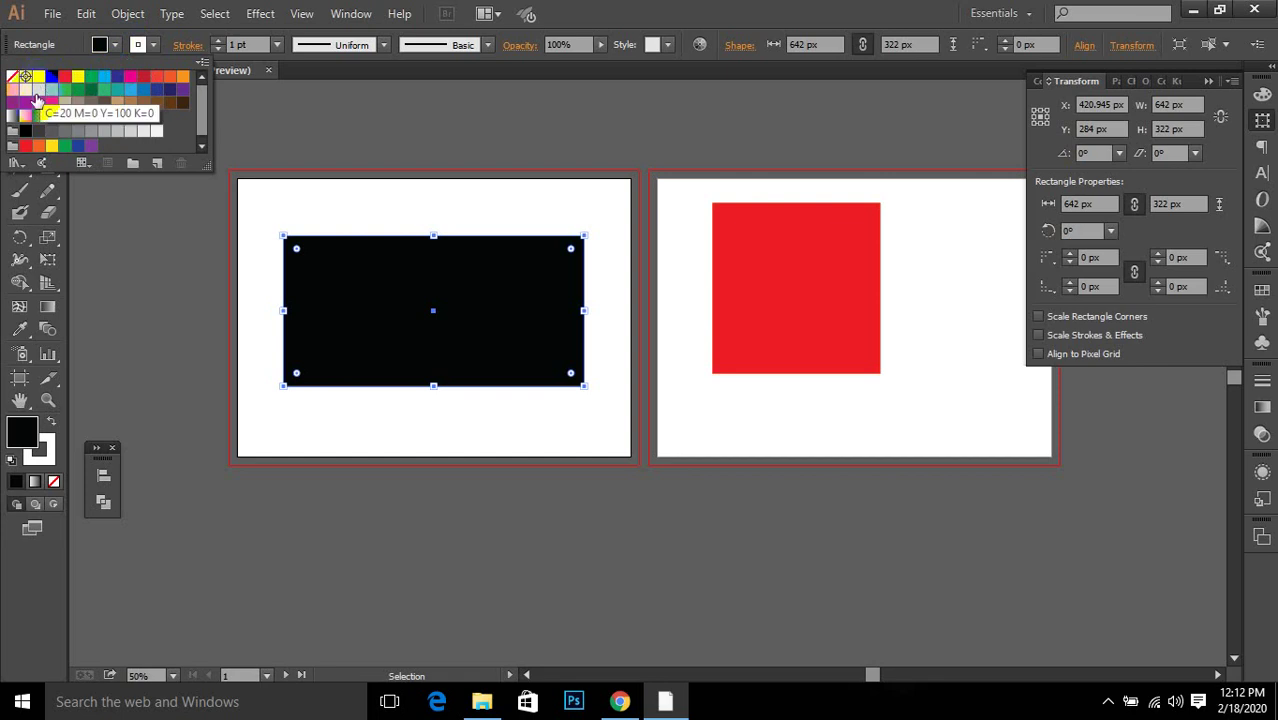
{"action": "left_click", "coordinate": [103, 78]}
{"action": "left_click", "coordinate": [78, 77]}
{"action": "left_click", "coordinate": [103, 78]}
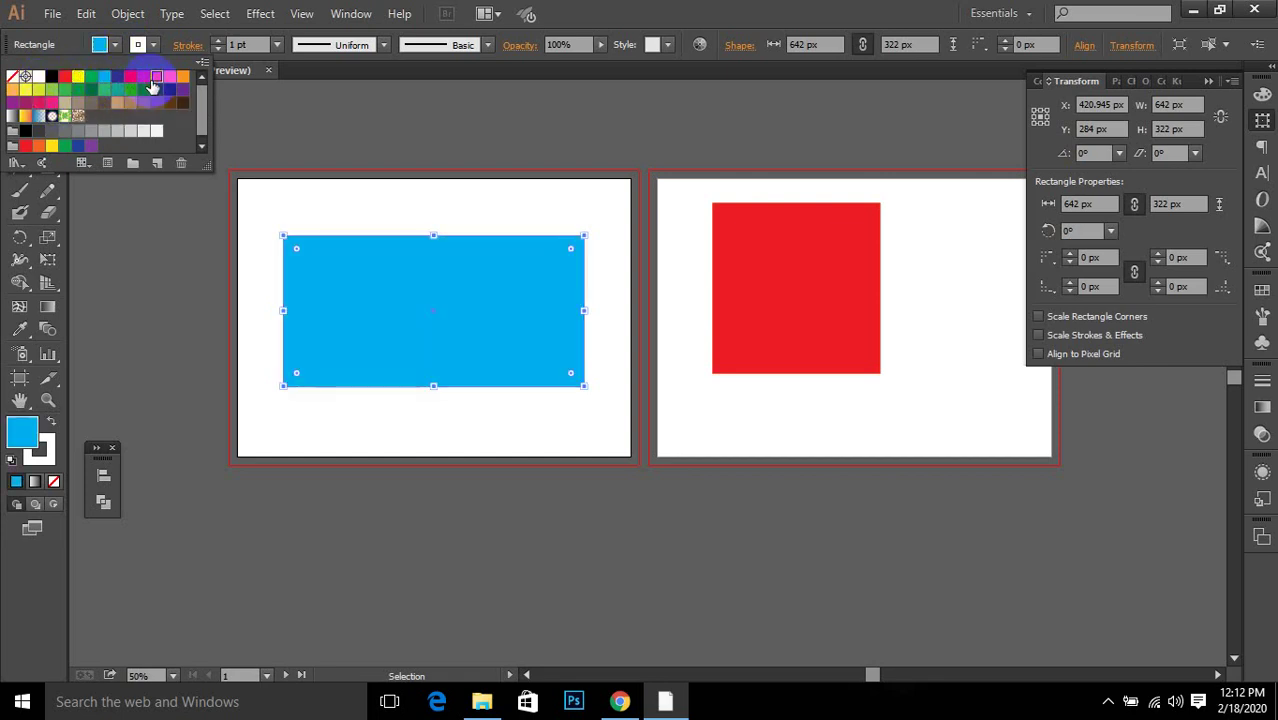
{"action": "left_click", "coordinate": [182, 77]}
{"action": "left_click", "coordinate": [117, 89]}
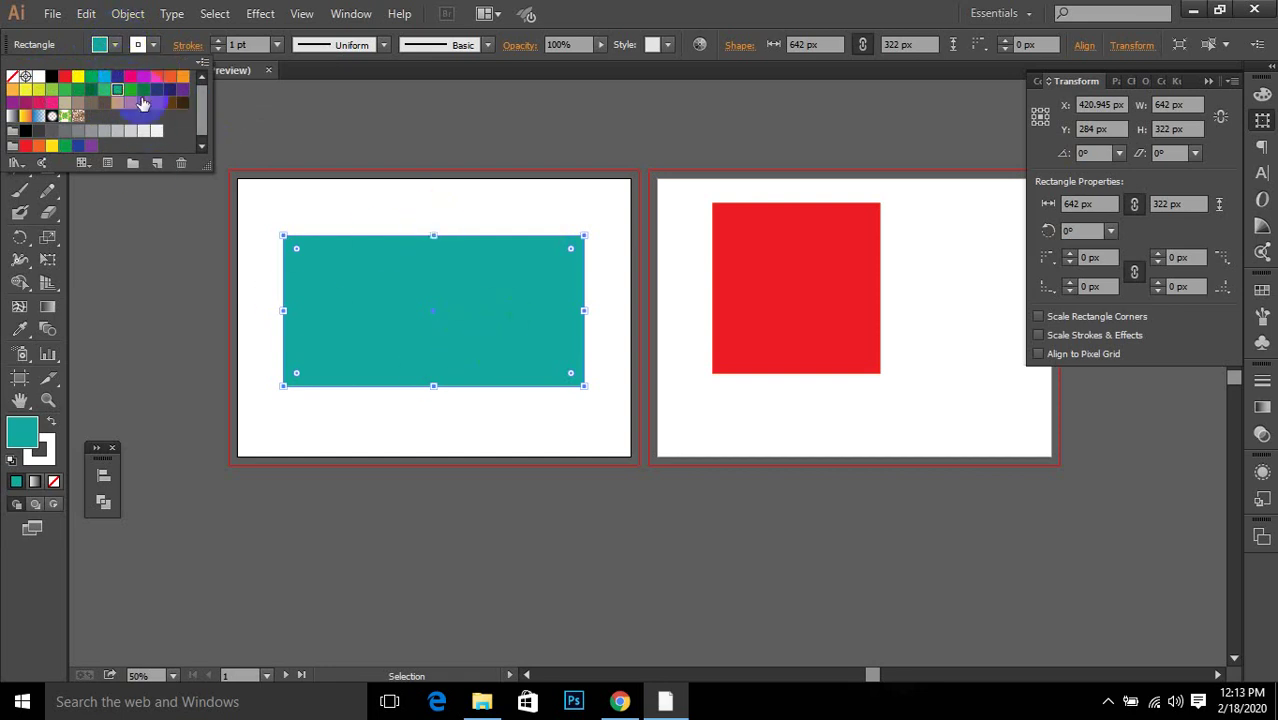
Step: Give the teal rectangle a dark blue stroke and increase its weight to 27 pt
{"action": "left_click", "coordinate": [137, 44]}
{"action": "left_click", "coordinate": [137, 44]}
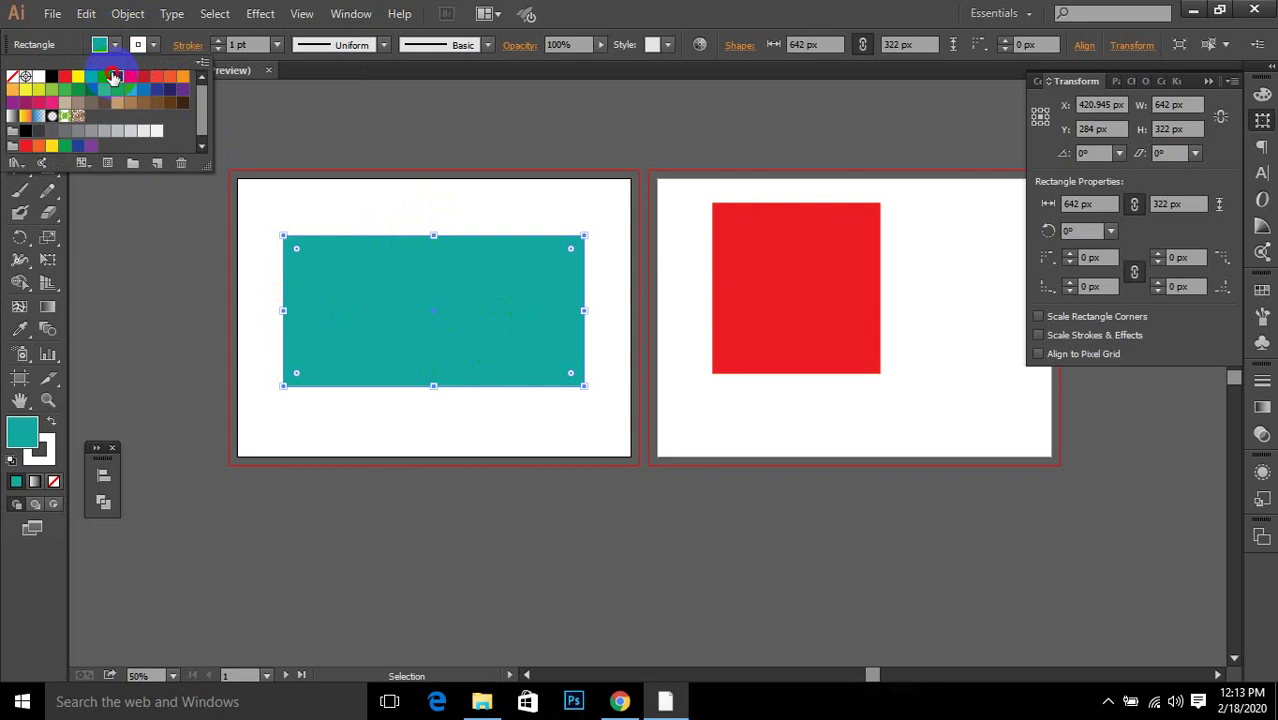
{"action": "left_click", "coordinate": [113, 77]}
{"action": "left_click", "coordinate": [217, 44]}
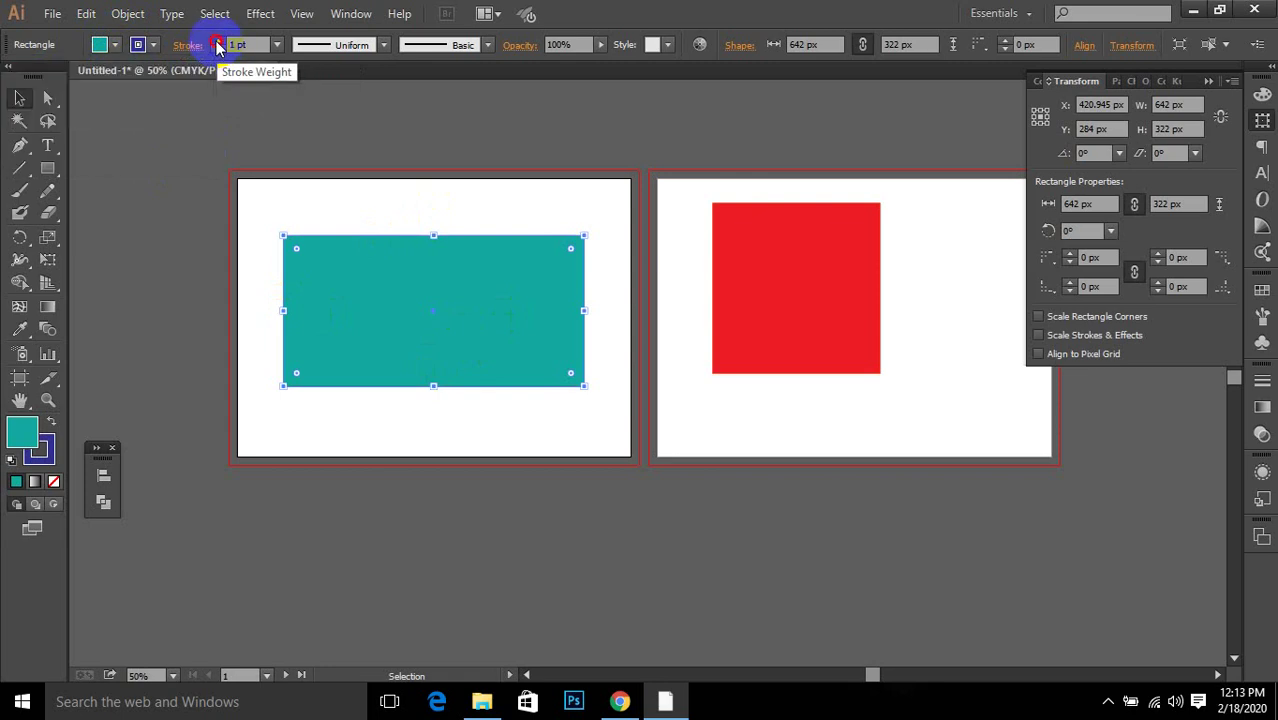
{"action": "left_click_drag", "start_coordinate": [217, 44], "coordinate": [217, 44]}
Step: Recolour the teal rectangle's thick stroke with different swatches, trying red and ending with grey-brown
{"action": "left_click", "coordinate": [140, 44]}
{"action": "left_click", "coordinate": [177, 78]}
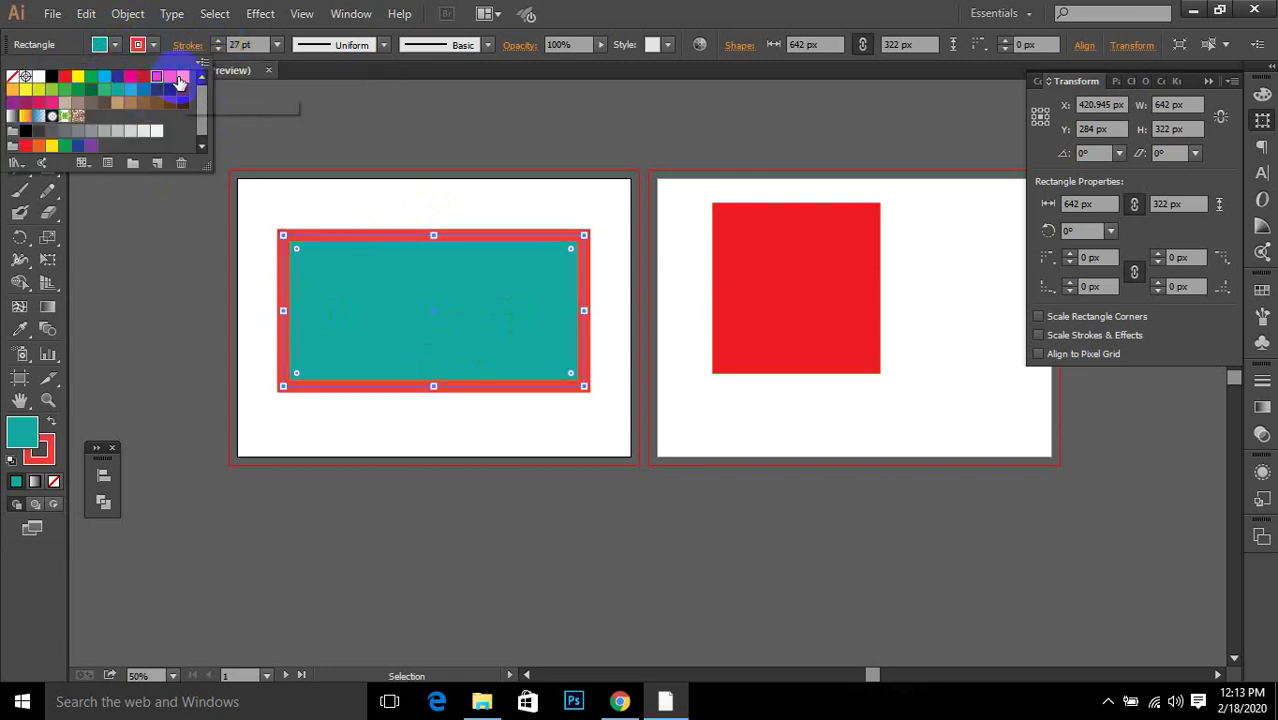
{"action": "left_click", "coordinate": [130, 102]}
{"action": "left_click", "coordinate": [95, 103]}
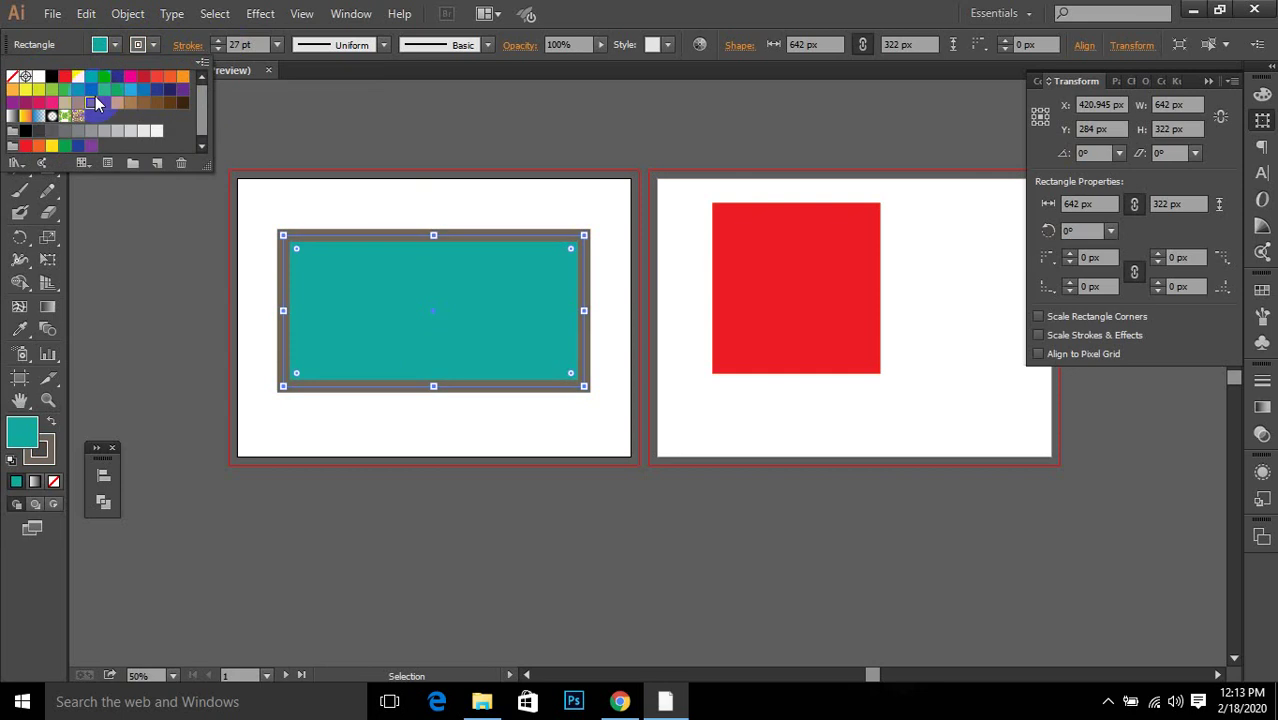
Step: Set both the fill and the stroke of the first artboard's rectangle to None
{"action": "left_click", "coordinate": [117, 45]}
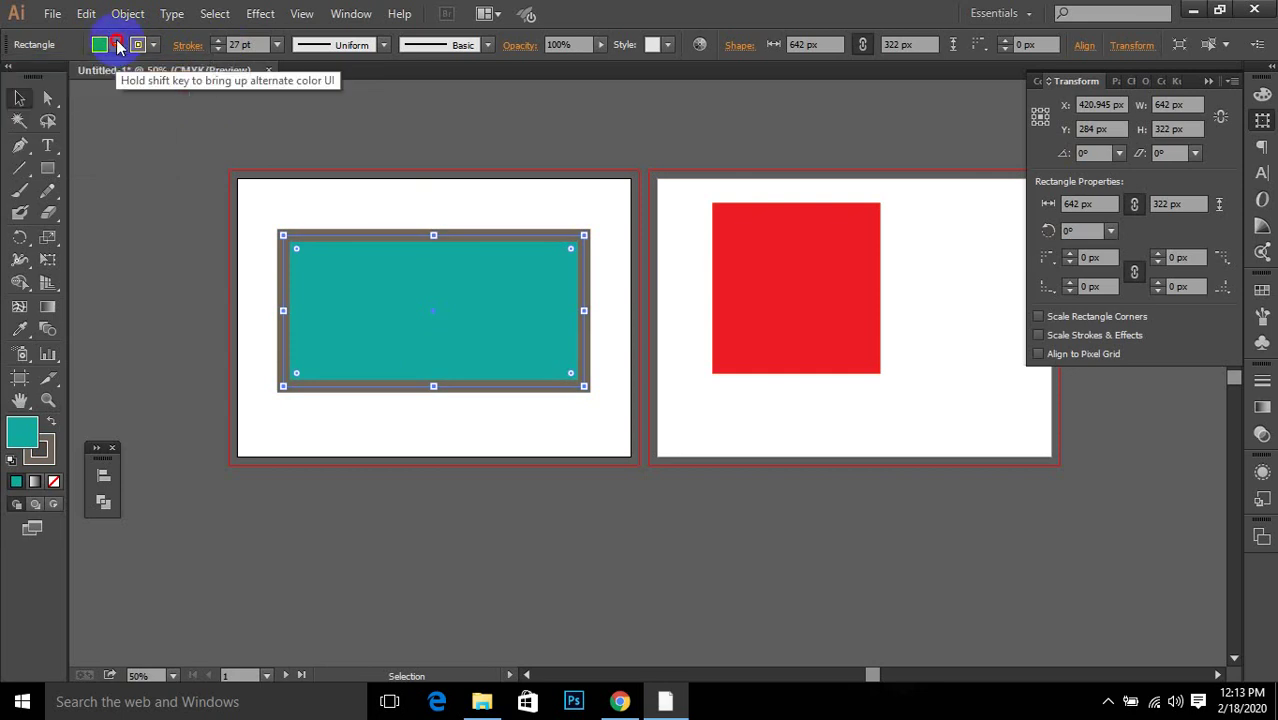
{"action": "left_click", "coordinate": [114, 45]}
{"action": "left_click", "coordinate": [11, 78]}
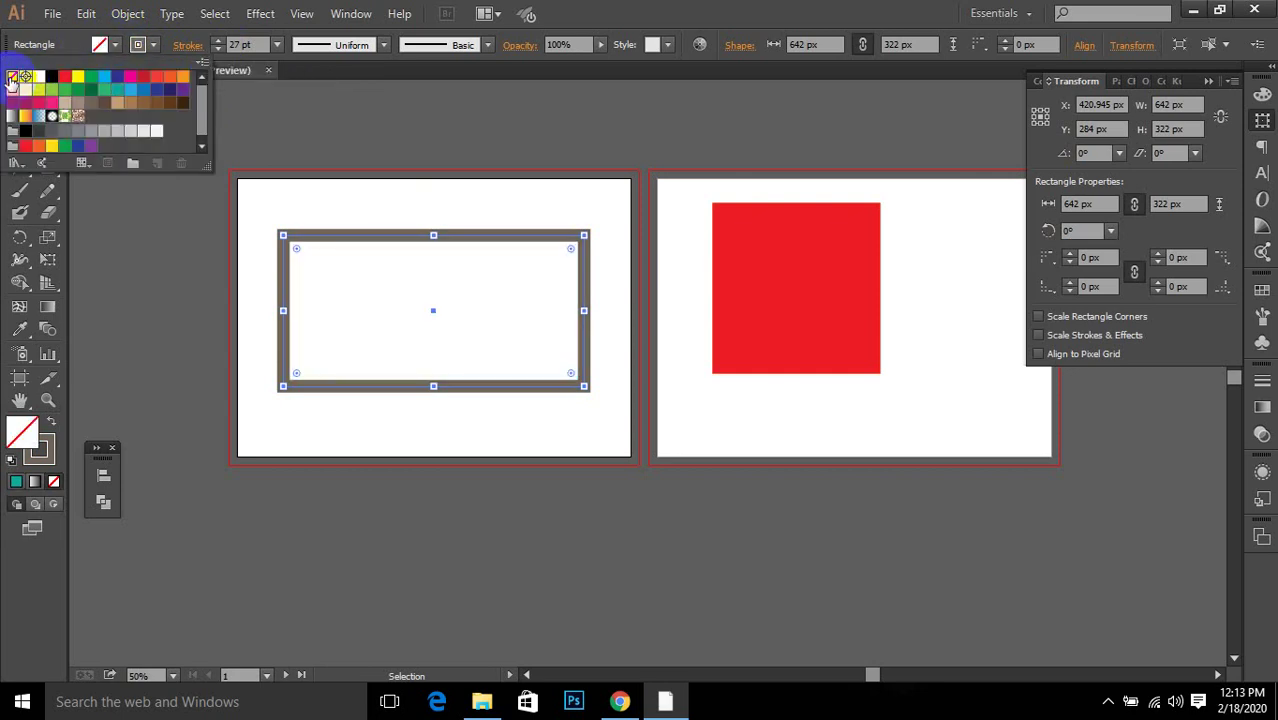
{"action": "left_click", "coordinate": [148, 47]}
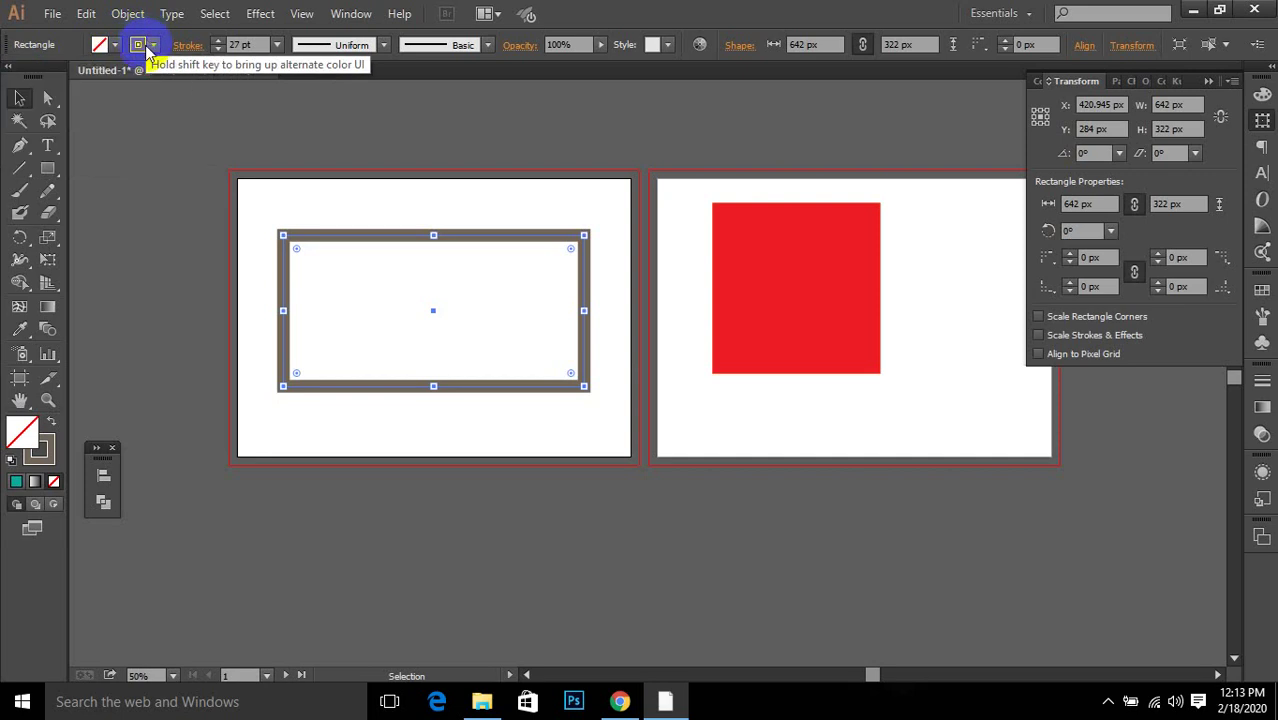
{"action": "left_click", "coordinate": [145, 47]}
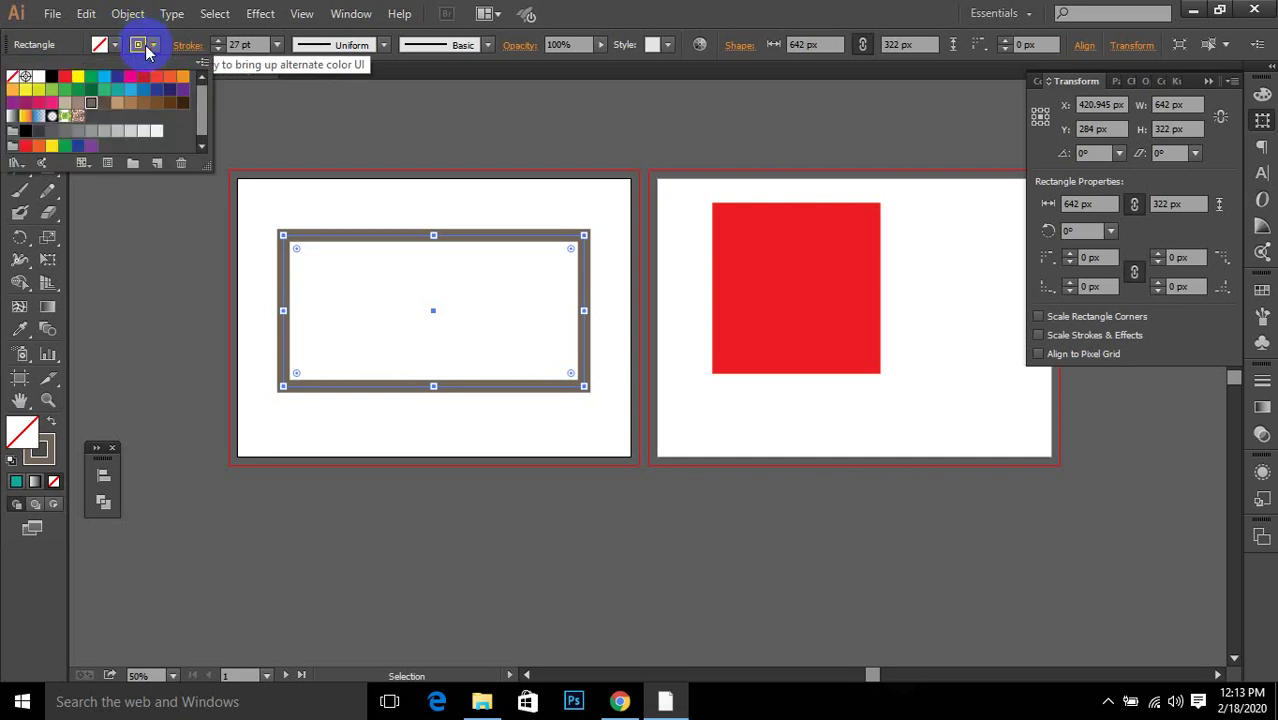
{"action": "left_click", "coordinate": [11, 78]}
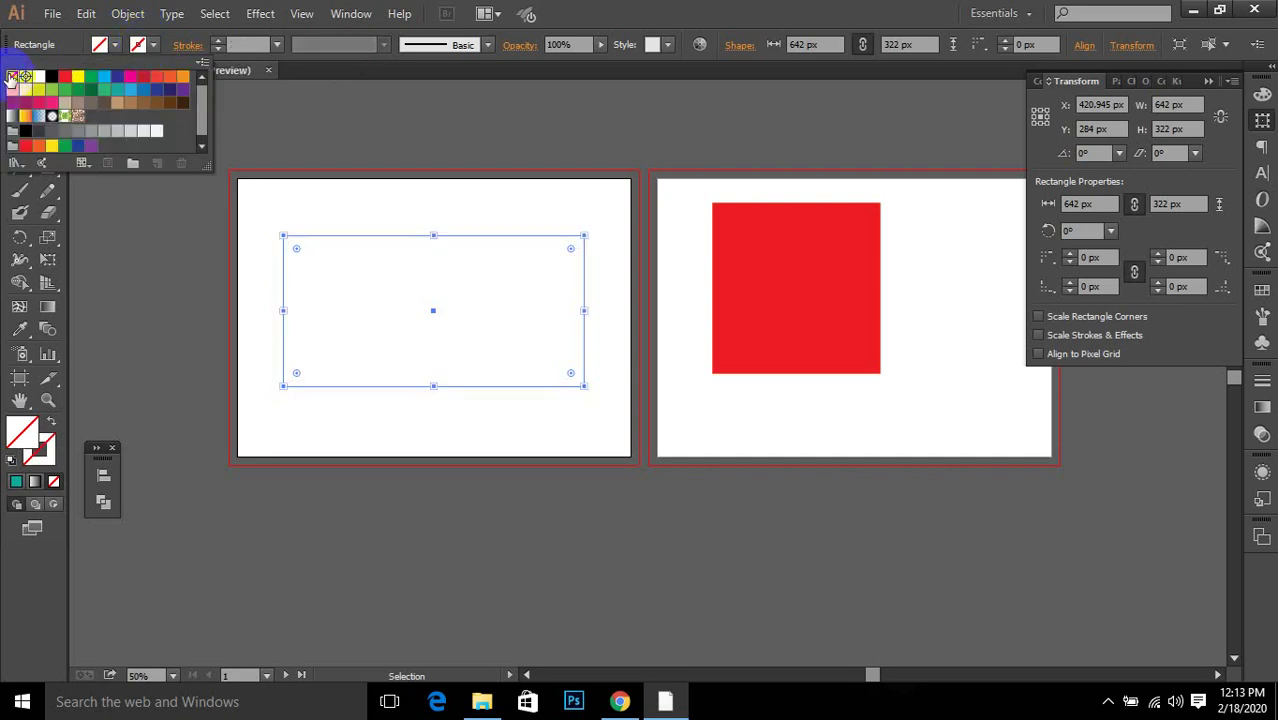
Step: Fill the unpainted rectangle on the first artboard with purple using the Color Picker
{"action": "left_click", "coordinate": [23, 437]}
{"action": "double_click", "coordinate": [23, 437]}
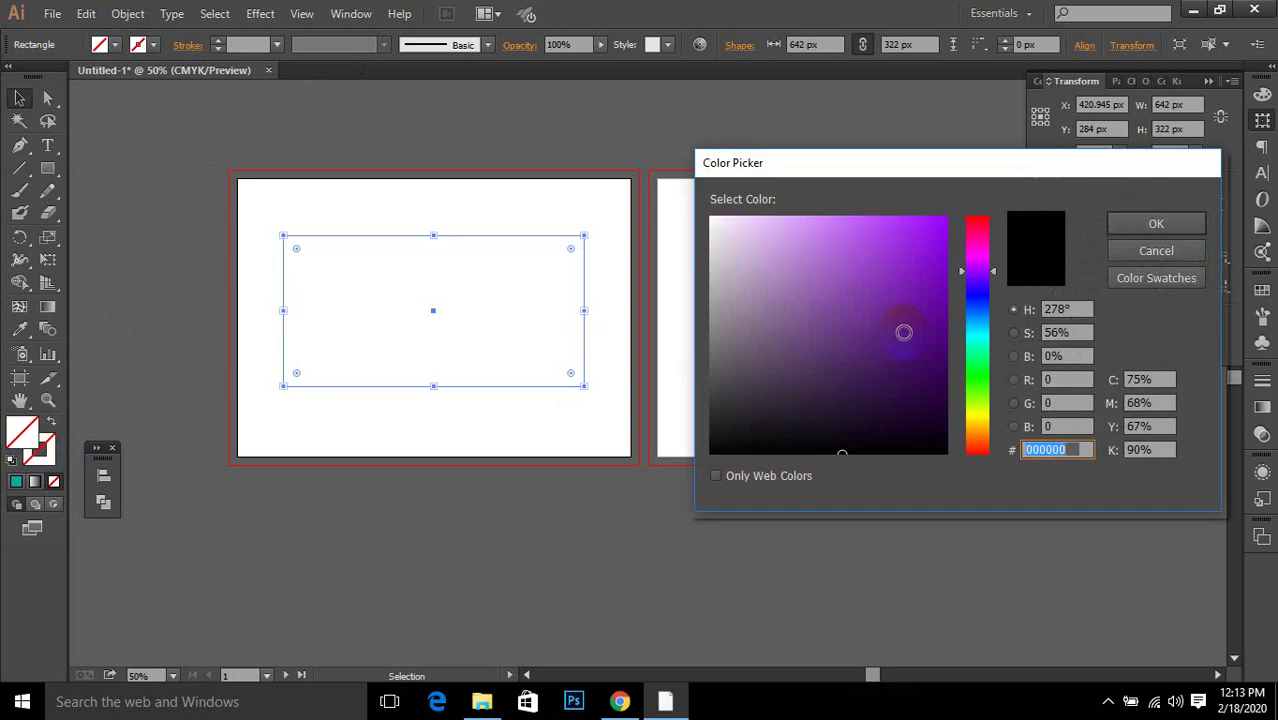
{"action": "left_click", "coordinate": [924, 237]}
{"action": "left_click", "coordinate": [1081, 226]}
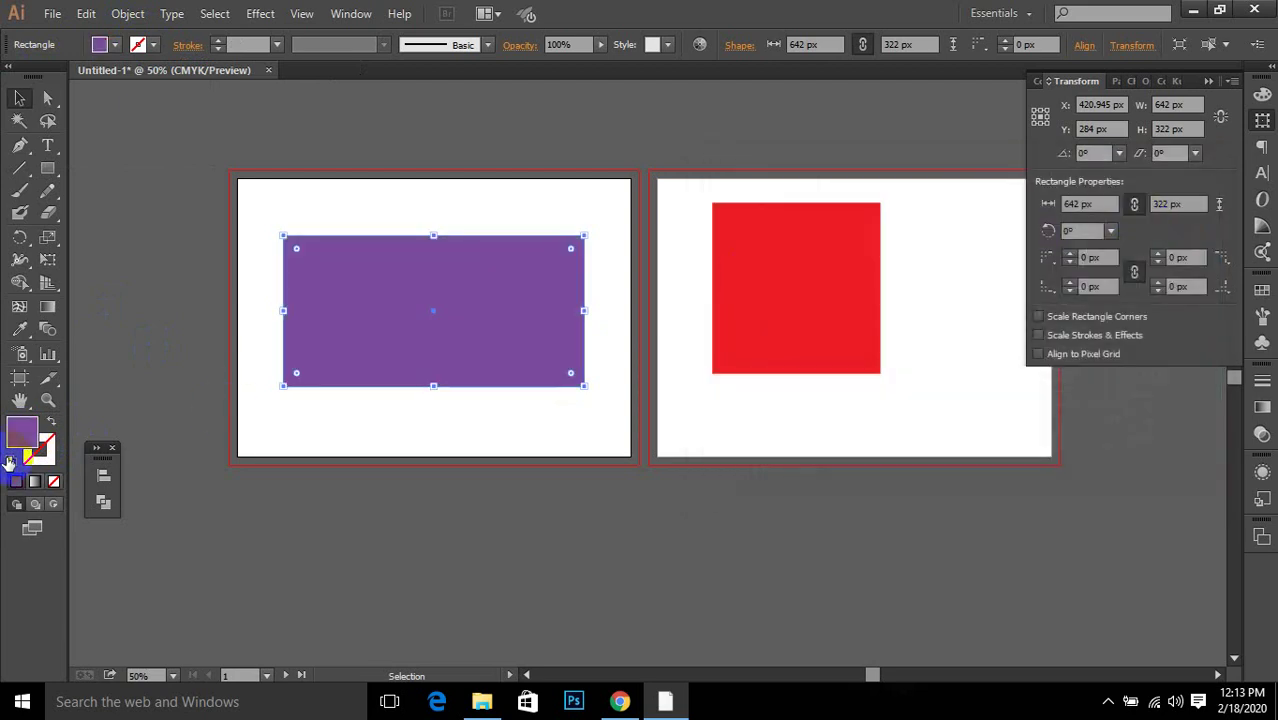
Step: Try to give the purple rectangle on the first artboard a black stroke with the Color Picker
{"action": "double_click", "coordinate": [44, 455]}
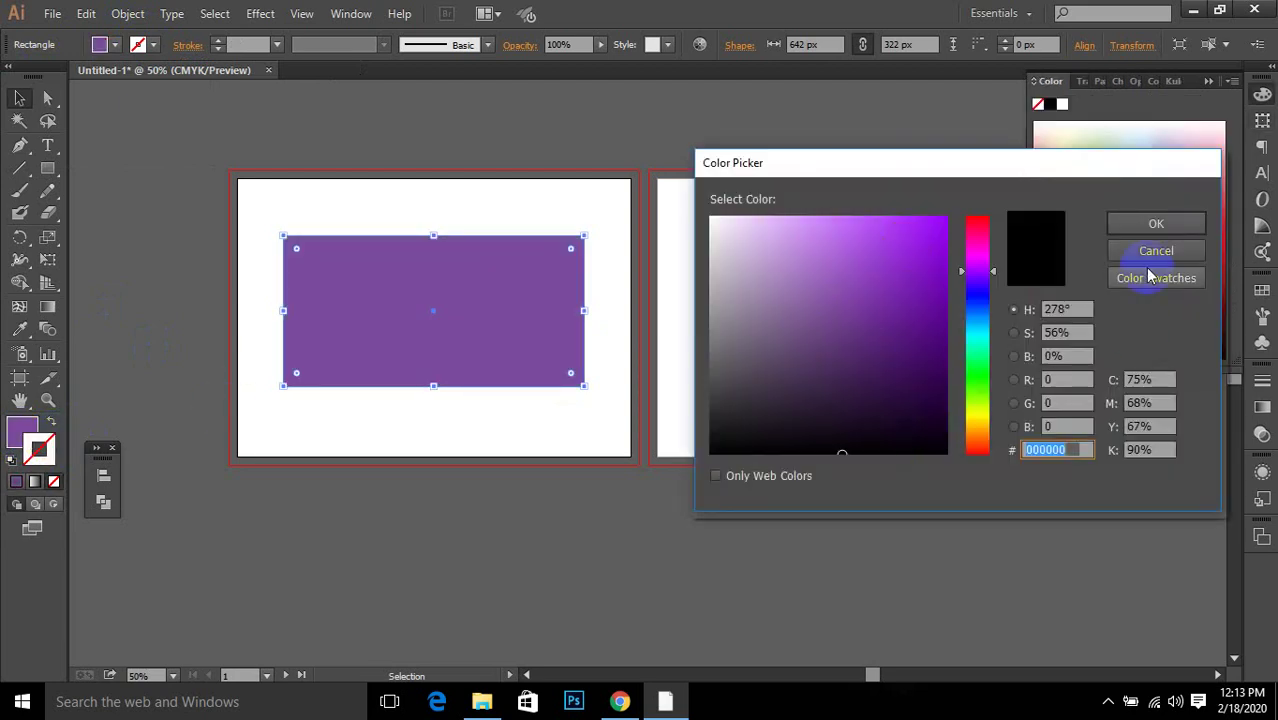
{"action": "left_click", "coordinate": [1148, 222]}
{"action": "double_click", "coordinate": [44, 447]}
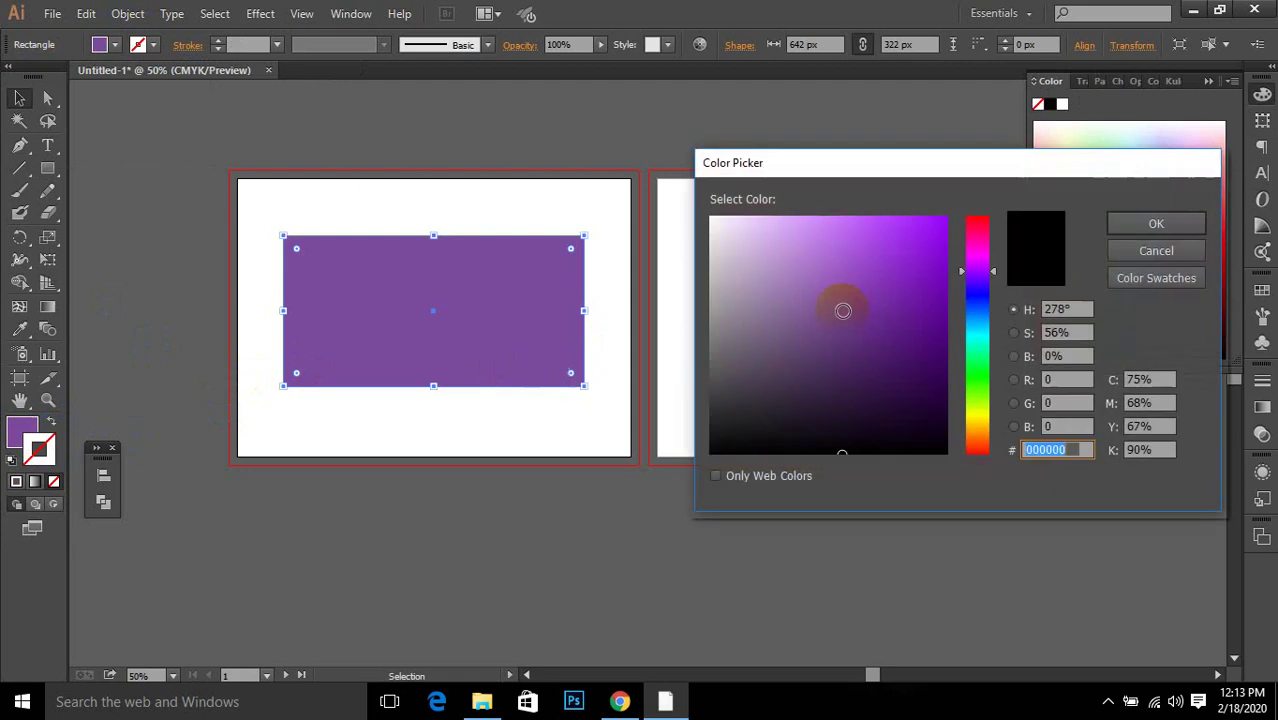
{"action": "left_click", "coordinate": [762, 452]}
{"action": "left_click", "coordinate": [1122, 230]}
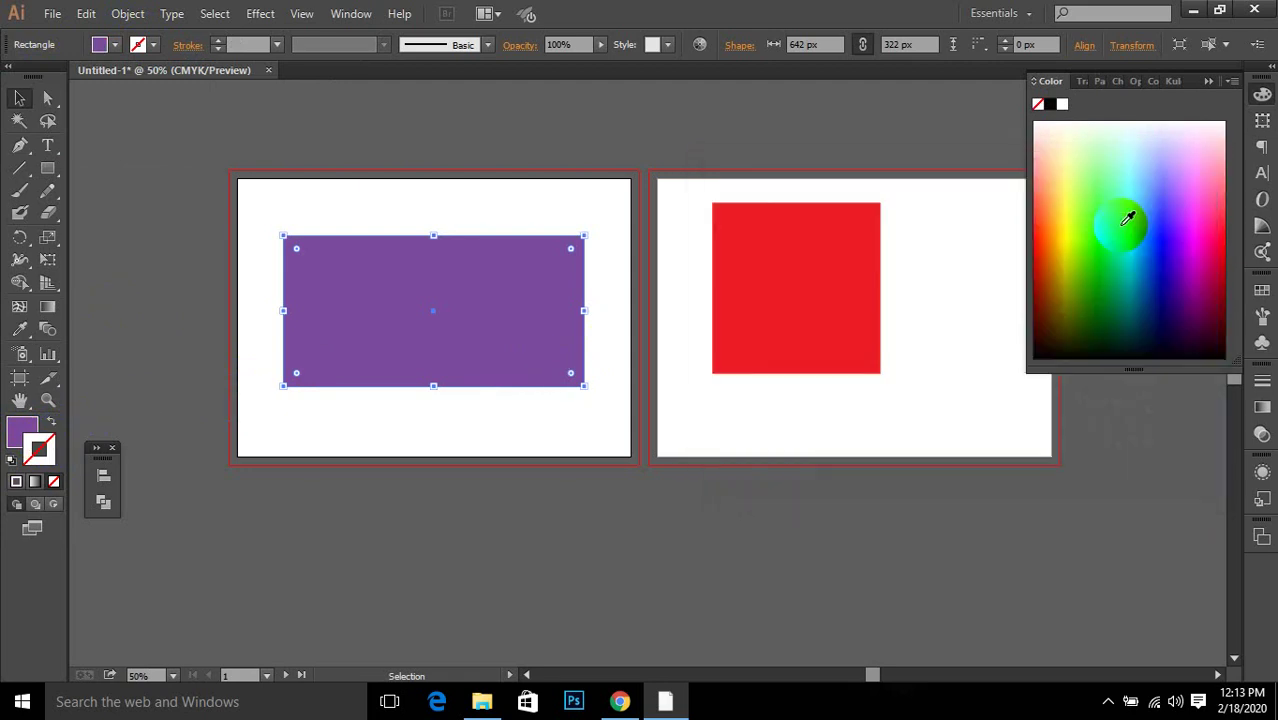
Step: Apply a black swatch to the purple rectangle's stroke and deselect the shape
{"action": "left_click", "coordinate": [138, 44]}
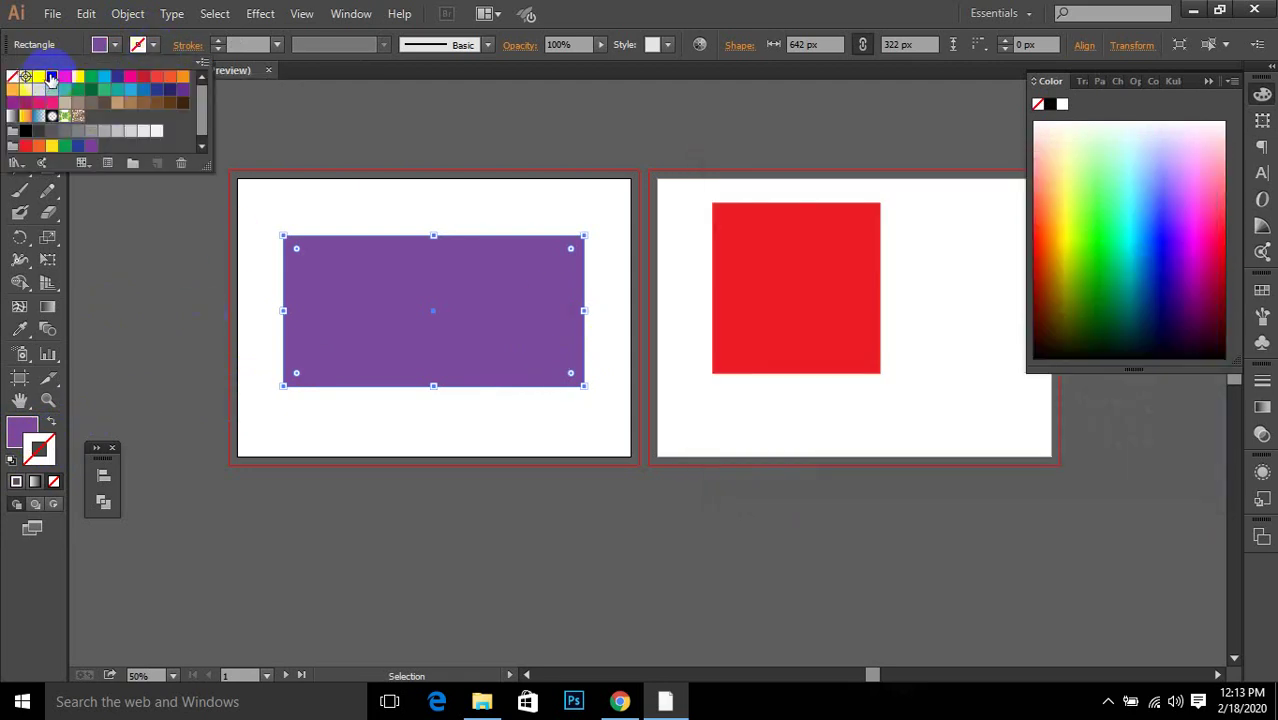
{"action": "left_click", "coordinate": [24, 130]}
{"action": "left_click", "coordinate": [274, 434]}
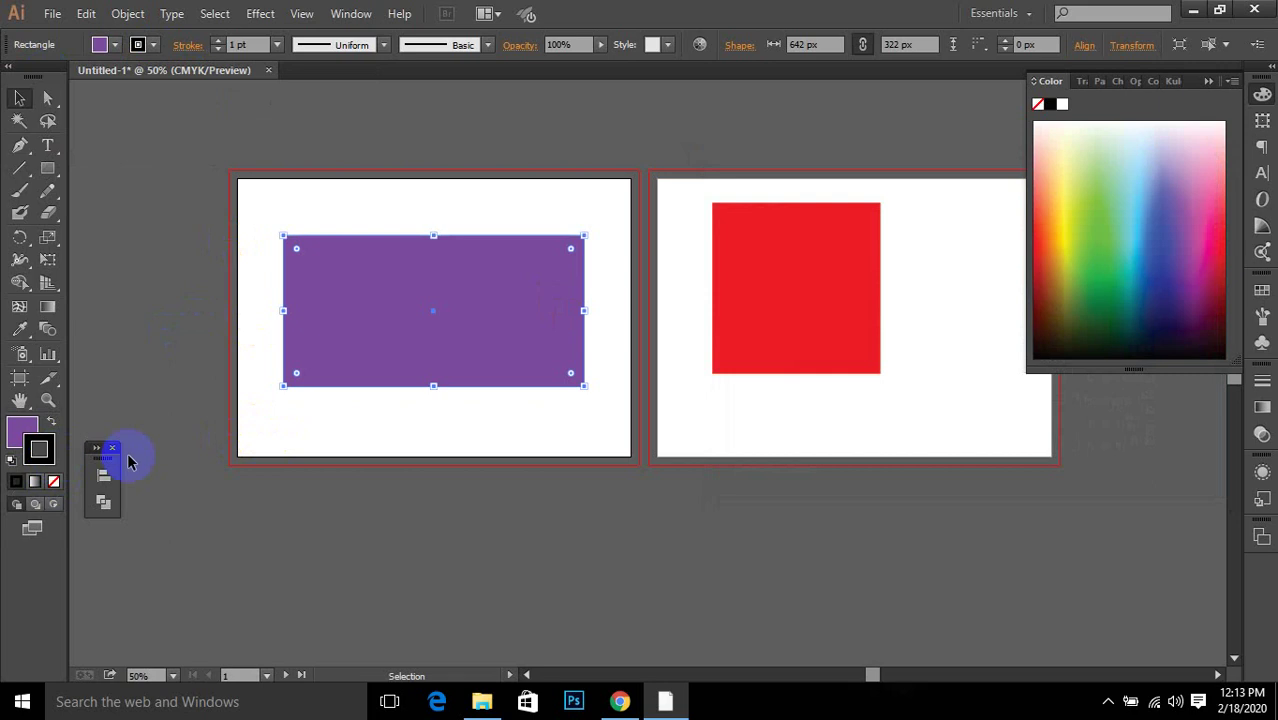
{"action": "left_click", "coordinate": [290, 444]}
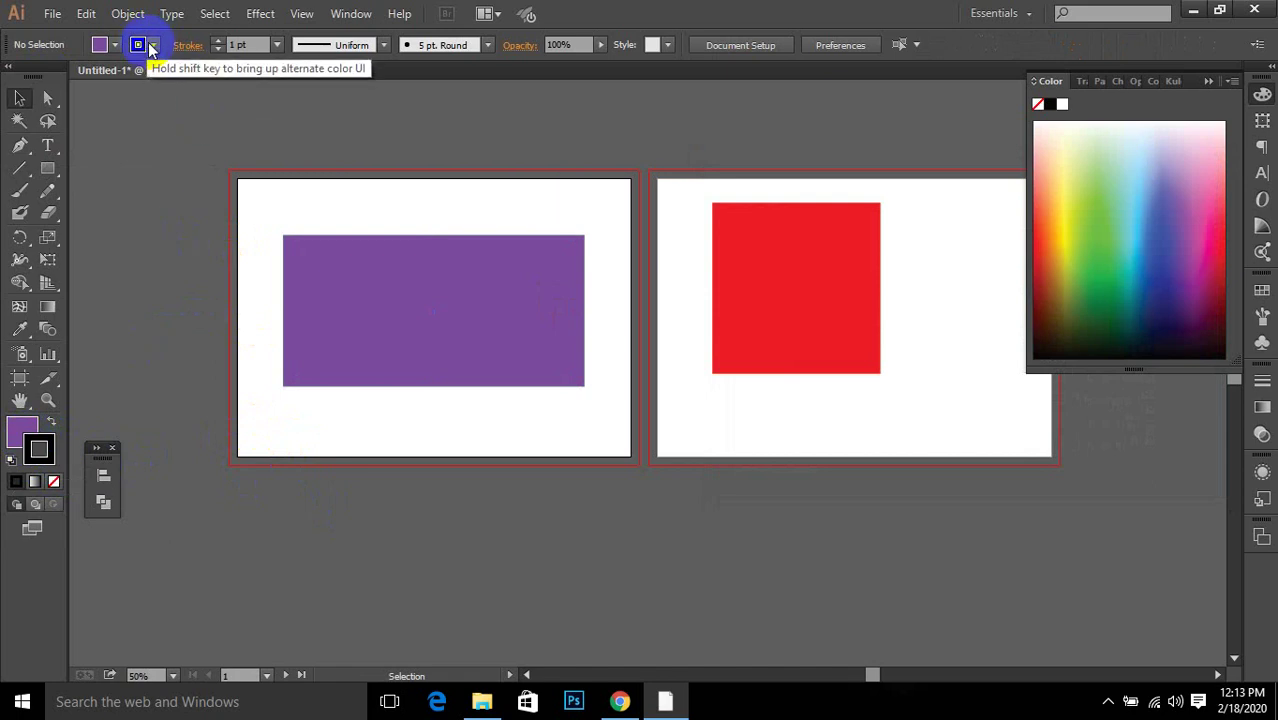
Step: Select the purple rectangle and increase its black stroke weight to 25 pt
{"action": "left_click", "coordinate": [354, 277]}
{"action": "left_click", "coordinate": [217, 41]}
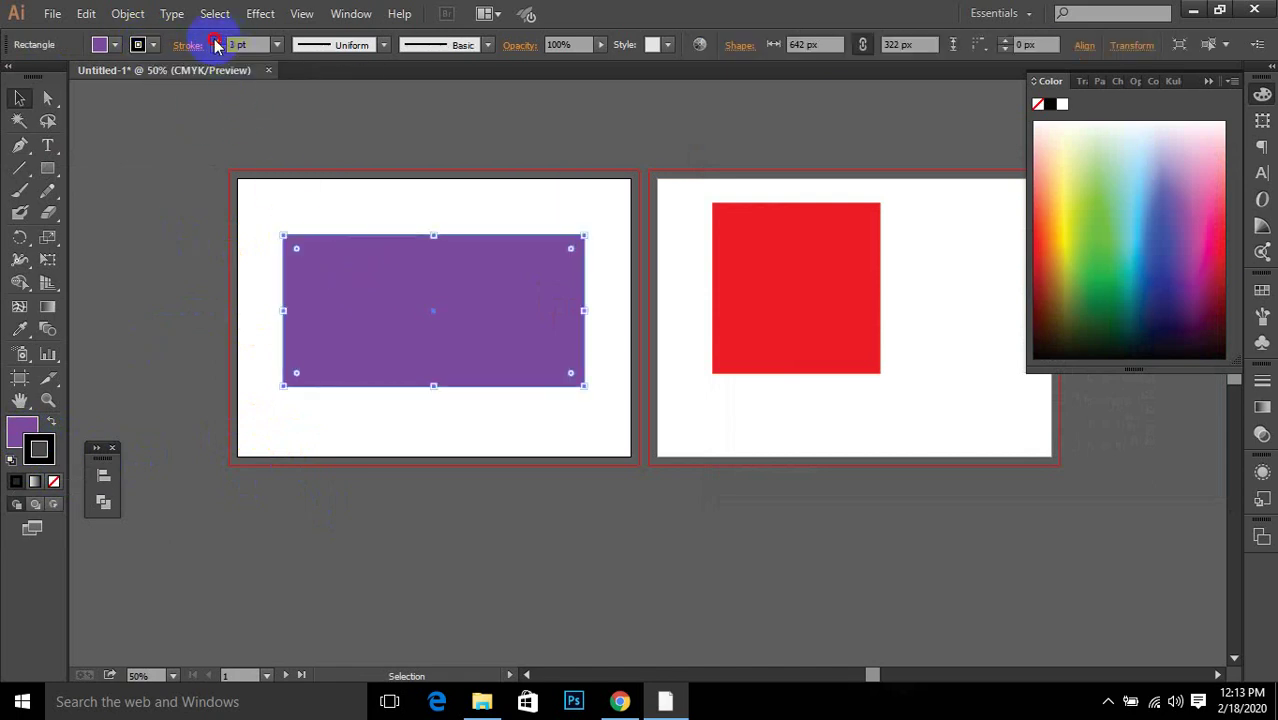
{"action": "left_click", "coordinate": [217, 41]}
{"action": "left_click", "coordinate": [217, 41]}
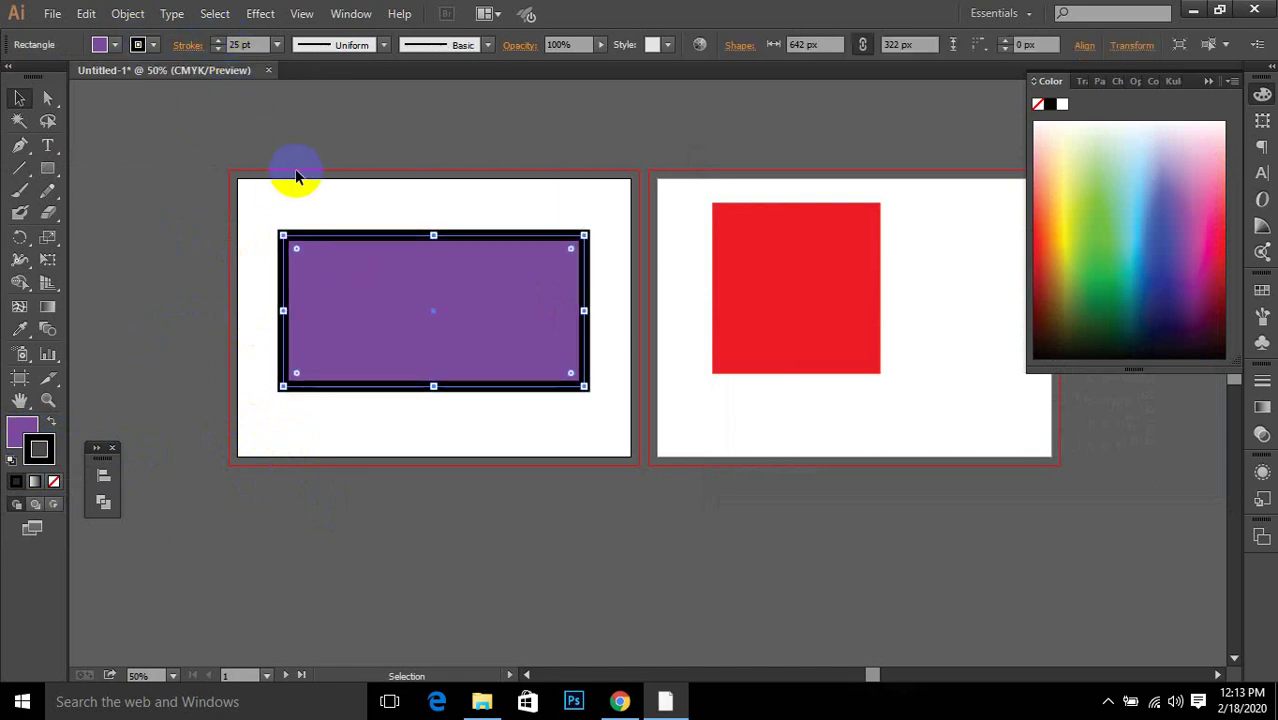
{"action": "left_click", "coordinate": [334, 212]}
{"action": "left_click", "coordinate": [240, 44]}
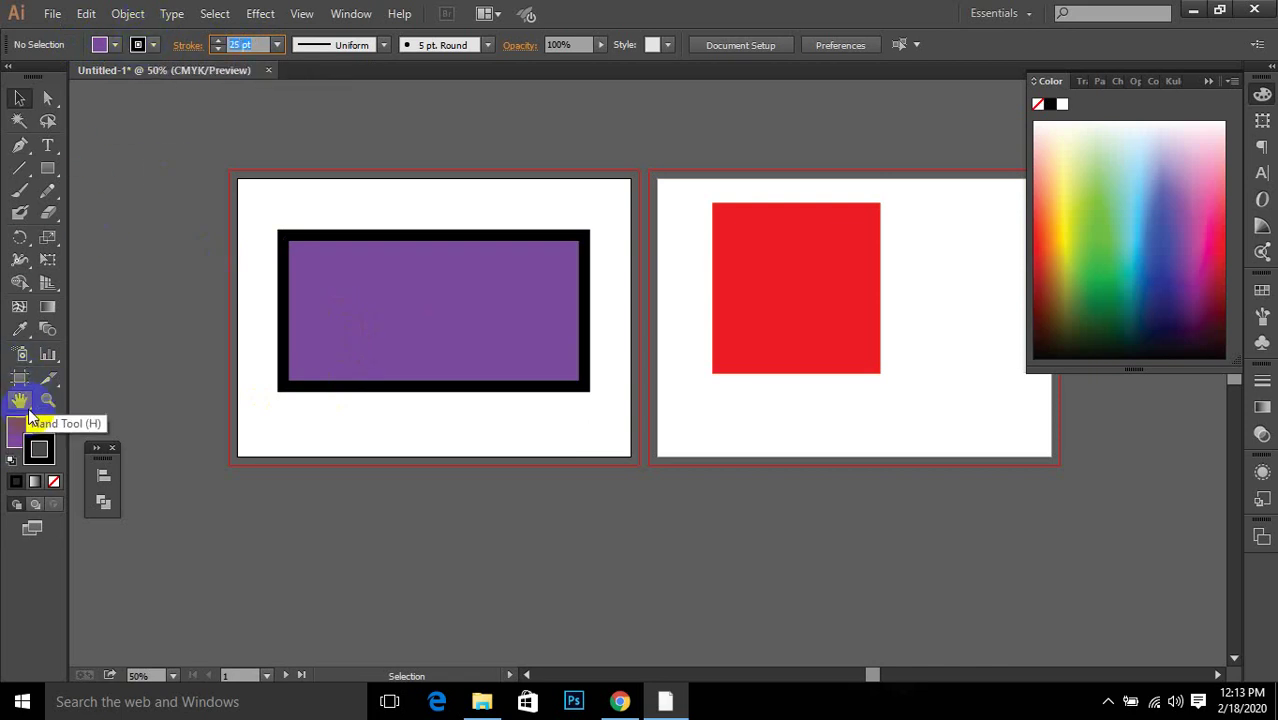
Step: Reselect the purple rectangle and set its thick black stroke to None
{"action": "left_click", "coordinate": [146, 50]}
{"action": "left_click", "coordinate": [147, 51]}
{"action": "left_click", "coordinate": [148, 53]}
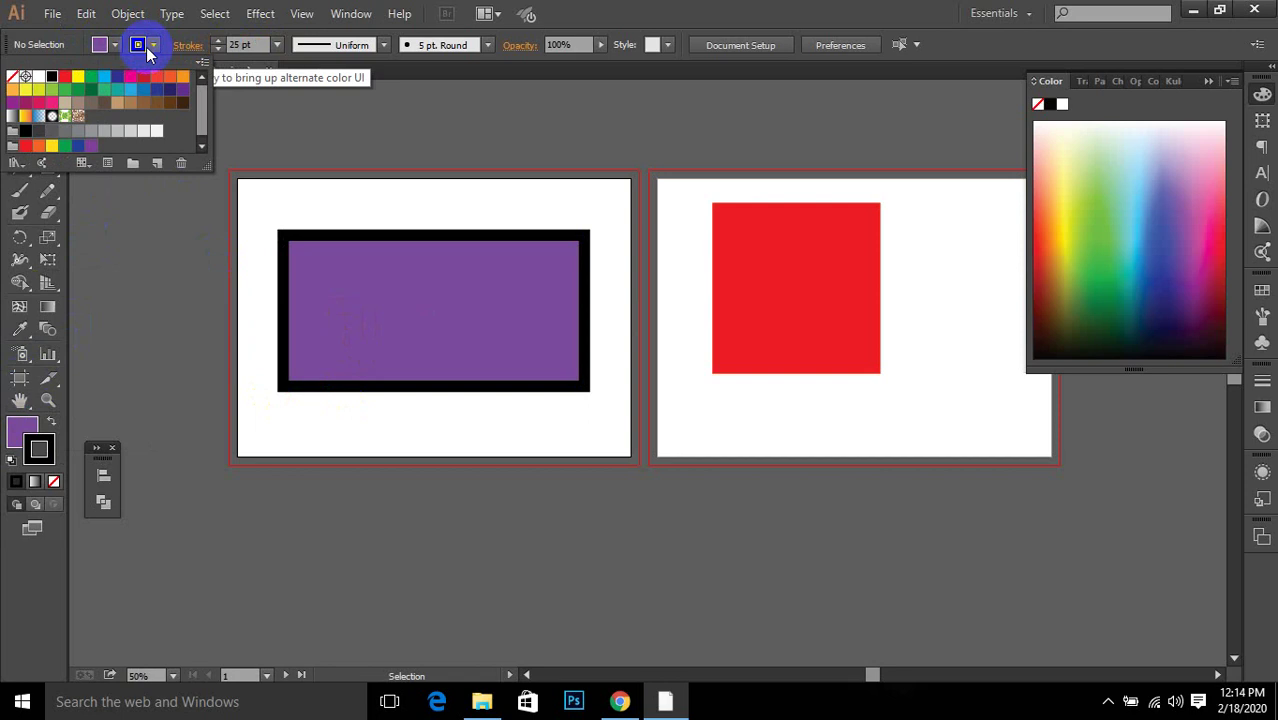
{"action": "left_click", "coordinate": [280, 223]}
{"action": "left_click", "coordinate": [333, 316]}
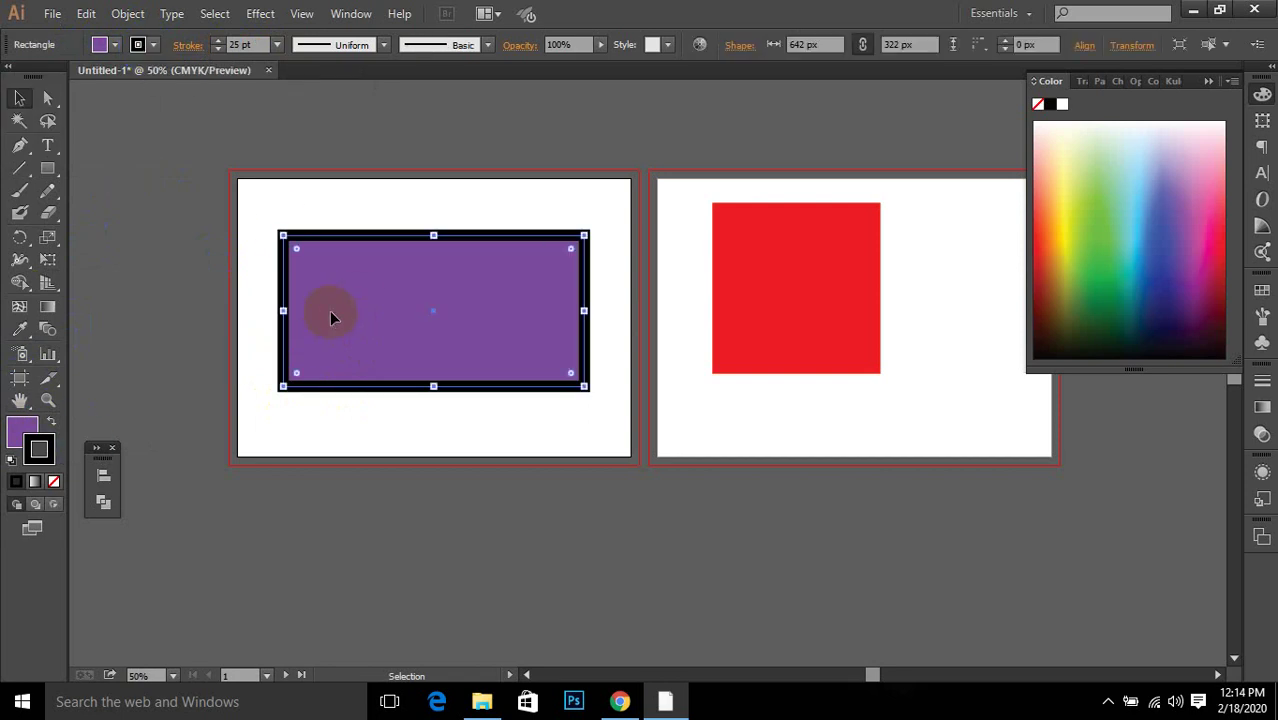
{"action": "left_click", "coordinate": [54, 483]}
Step: Try again to set the purple rectangle's stroke to near-black #020202 in the Color Picker
{"action": "left_click", "coordinate": [51, 455]}
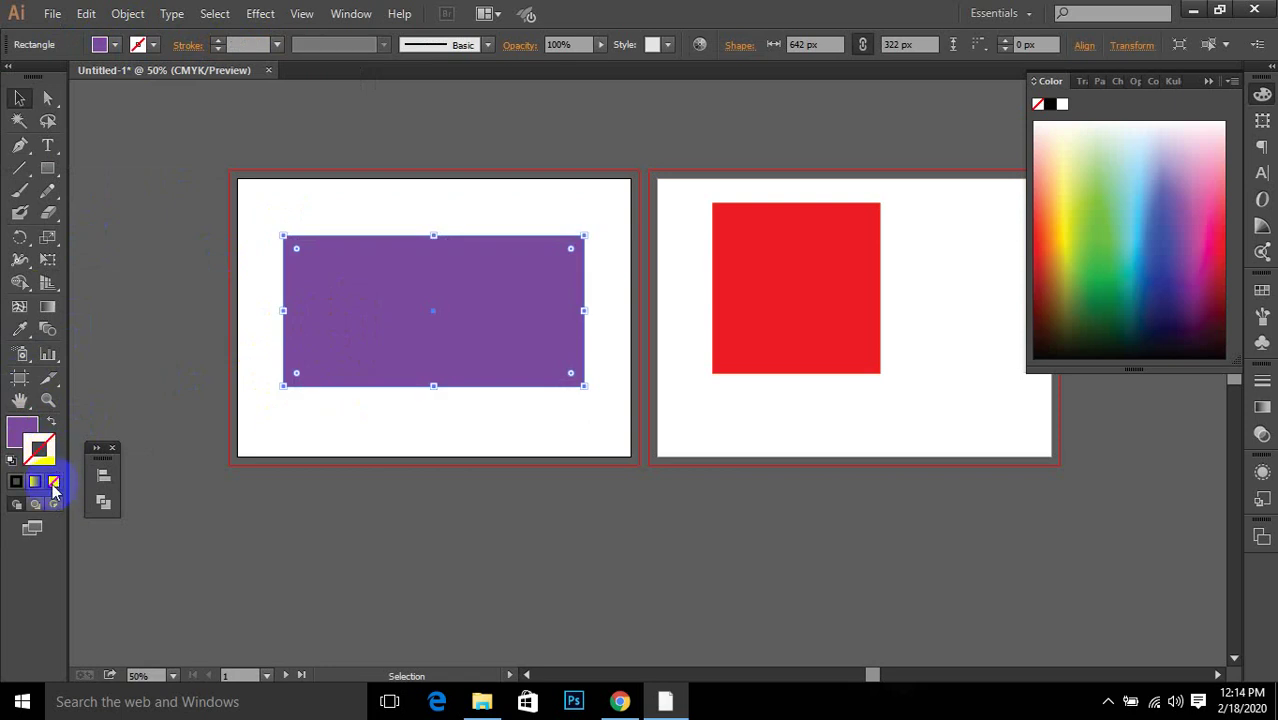
{"action": "left_click", "coordinate": [53, 445]}
{"action": "left_click", "coordinate": [731, 447]}
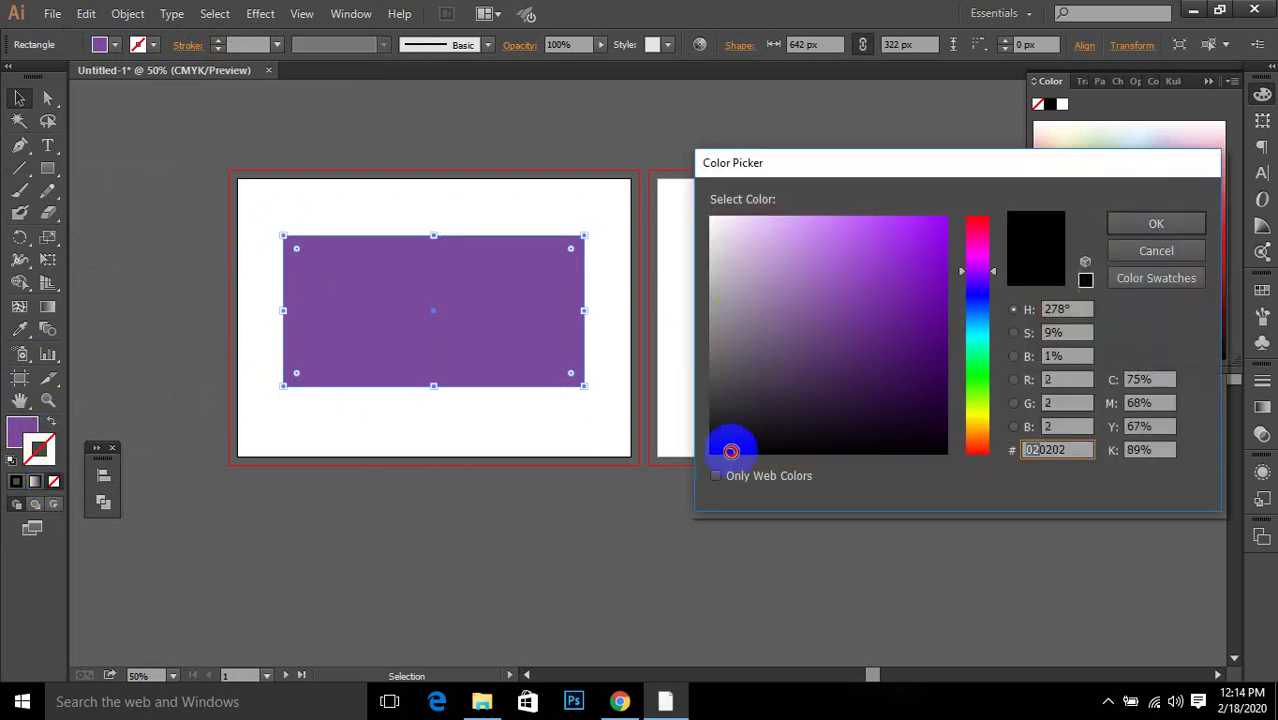
{"action": "left_click", "coordinate": [1128, 215]}
Step: Give the purple rectangle a black swatch stroke, raise its weight to 29 pt, and deselect it
{"action": "left_click", "coordinate": [136, 44]}
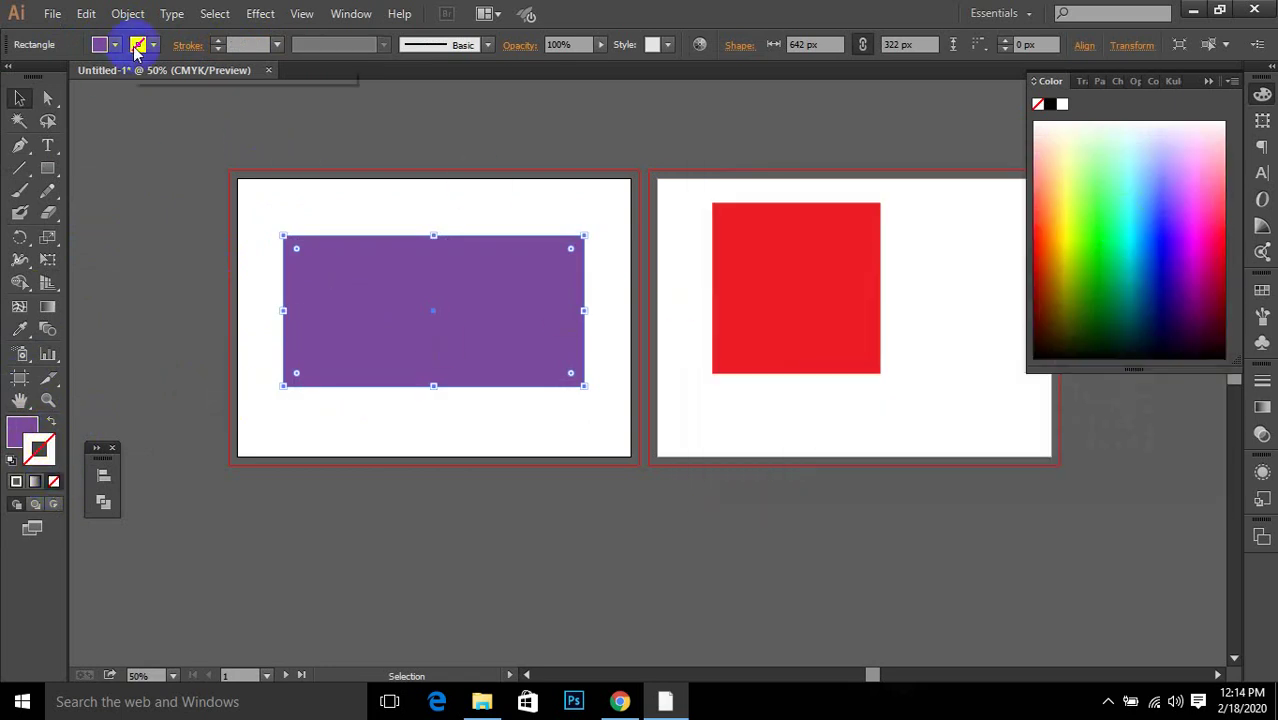
{"action": "left_click", "coordinate": [49, 80]}
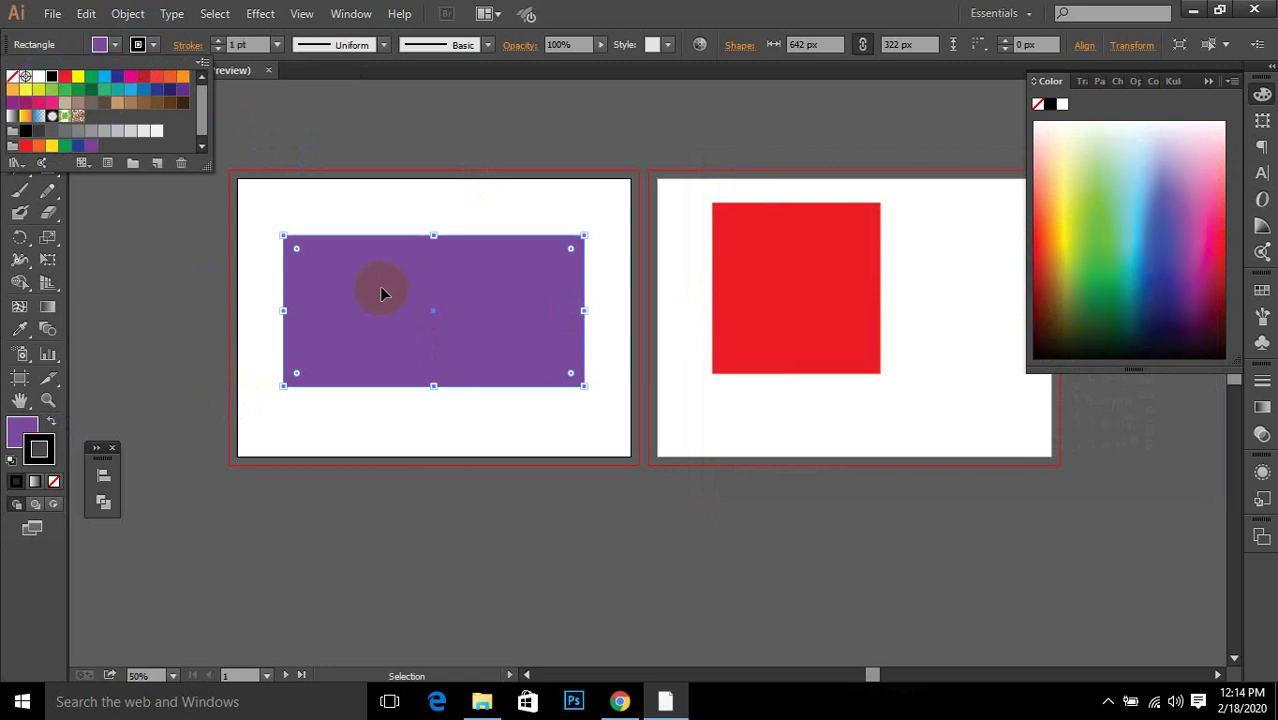
{"action": "left_click", "coordinate": [218, 44]}
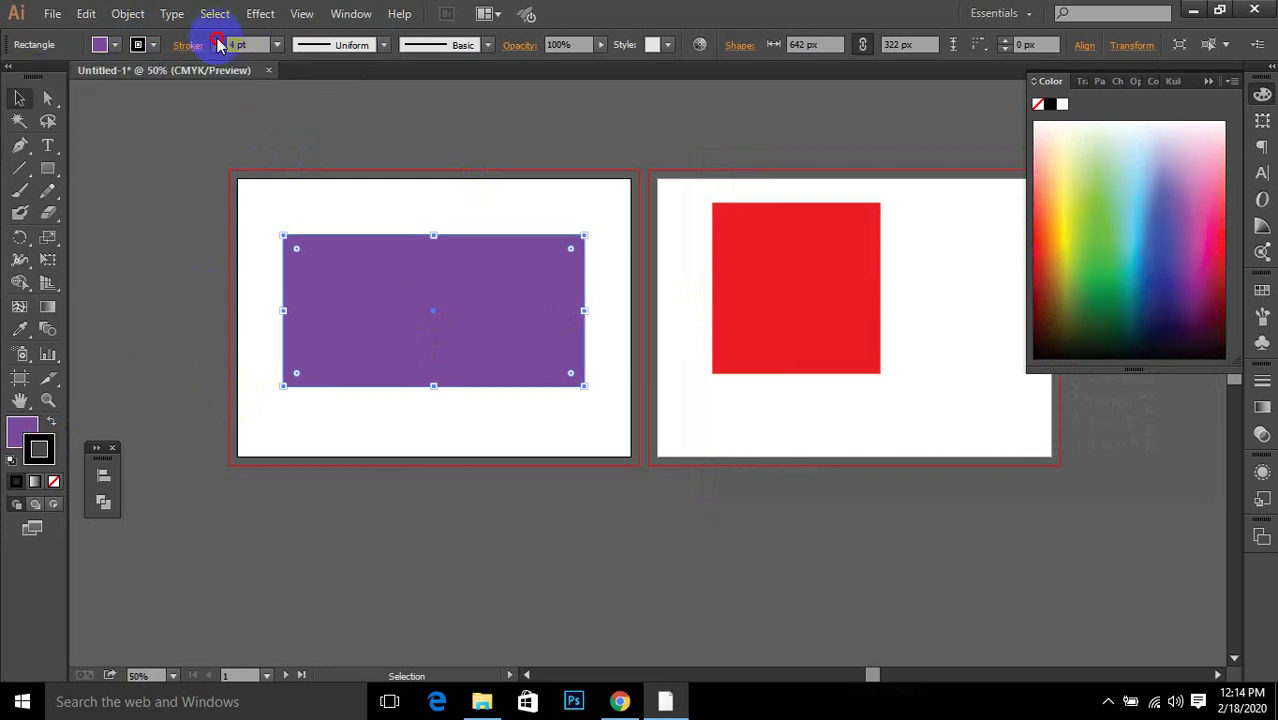
{"action": "left_click_drag", "start_coordinate": [218, 44], "coordinate": [218, 44]}
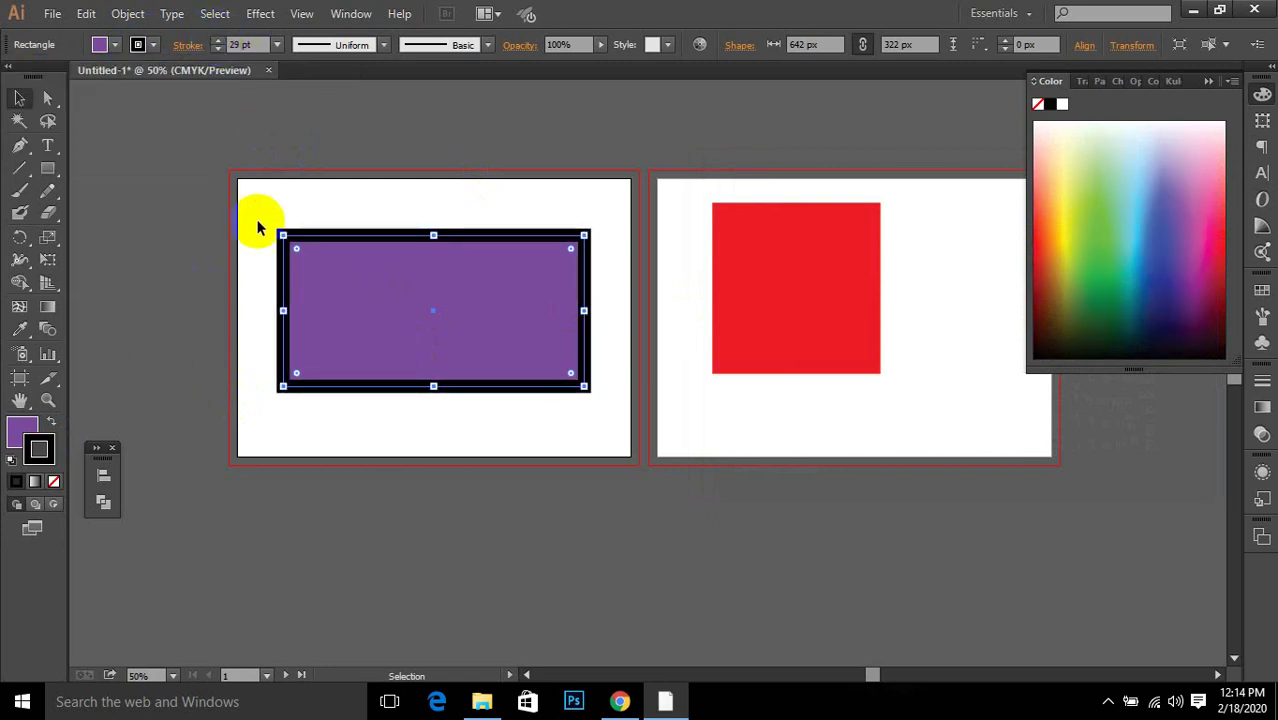
{"action": "left_click", "coordinate": [257, 228]}
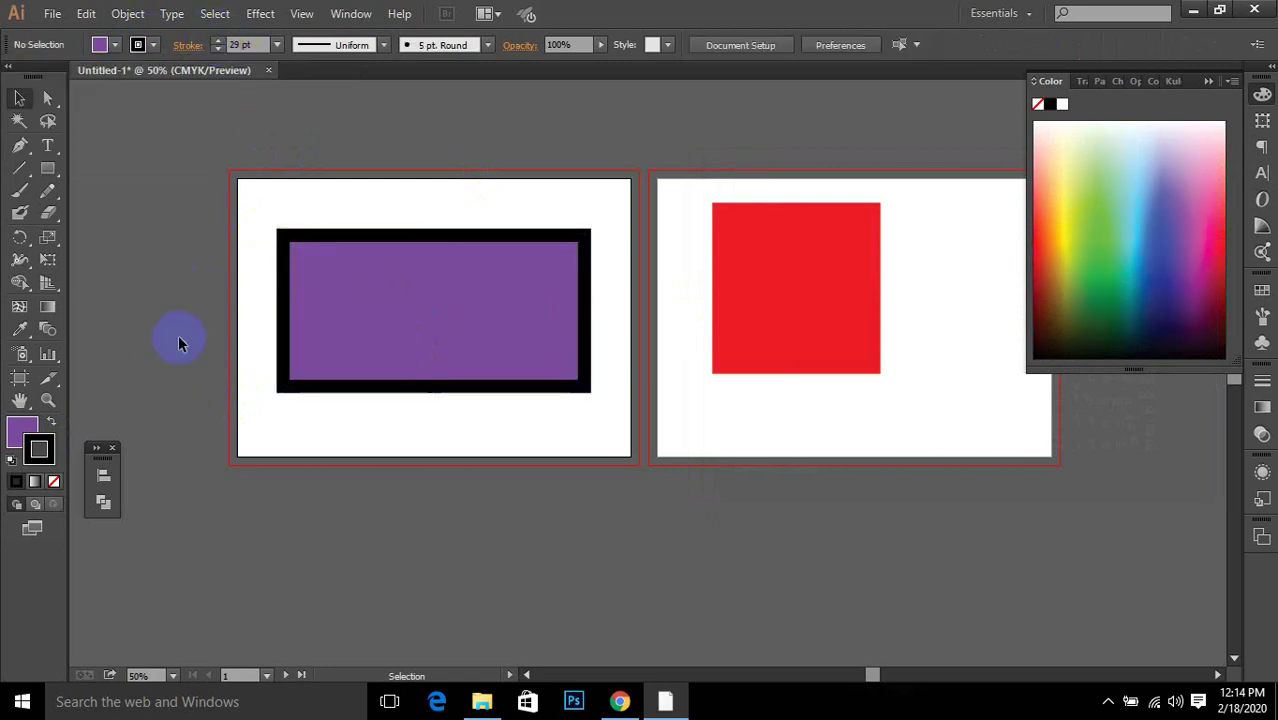
Step: With nothing selected, set the fill to None and give it purple #950AEF in the Color Picker
{"action": "left_click", "coordinate": [24, 430]}
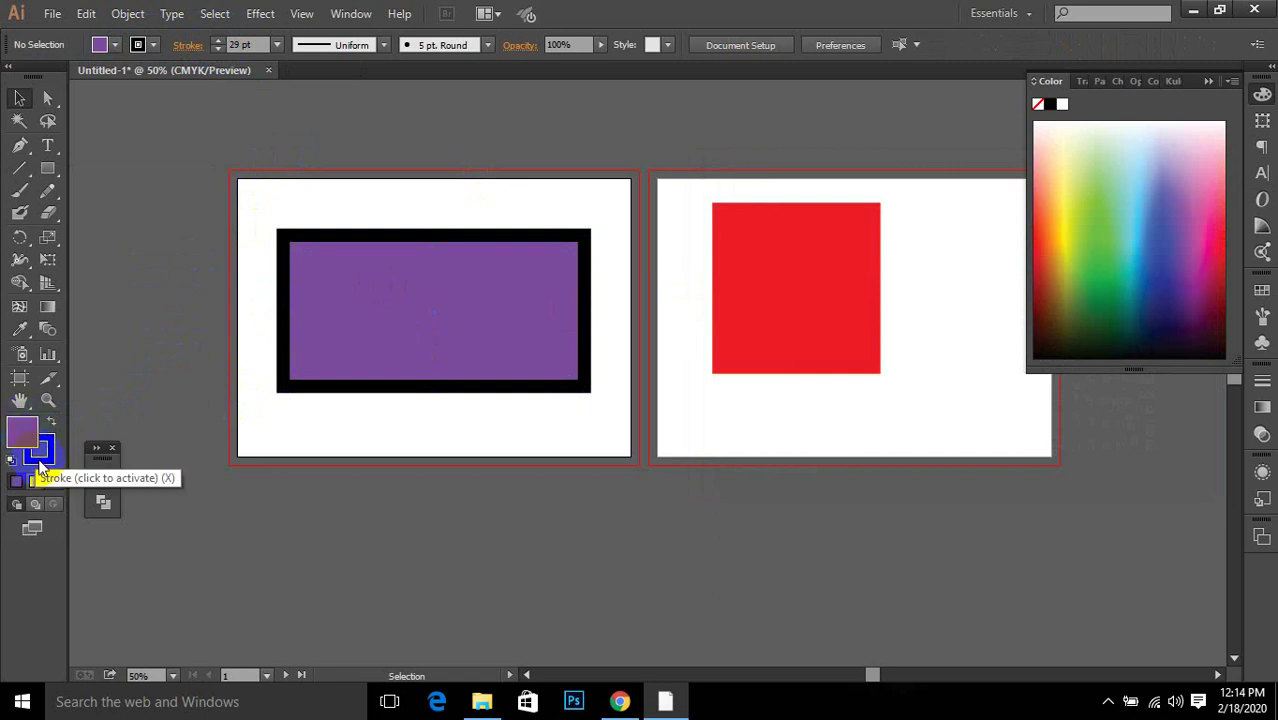
{"action": "left_click", "coordinate": [55, 443]}
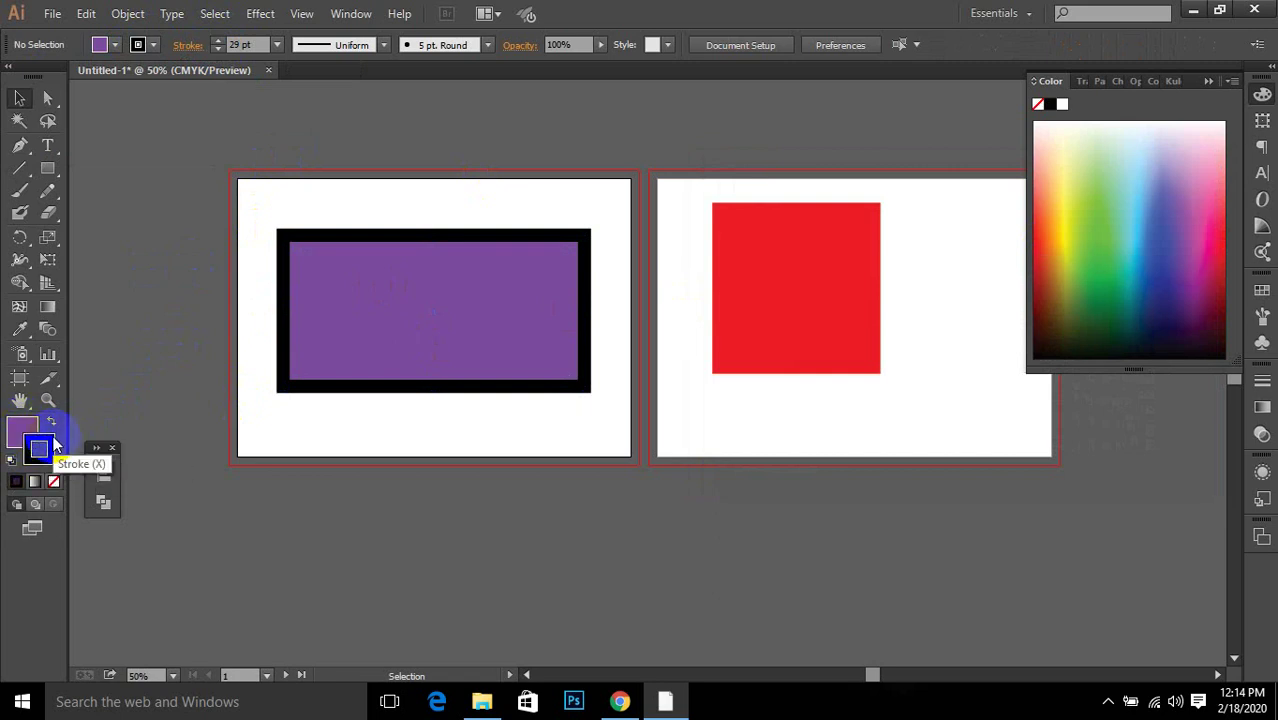
{"action": "left_click", "coordinate": [22, 428]}
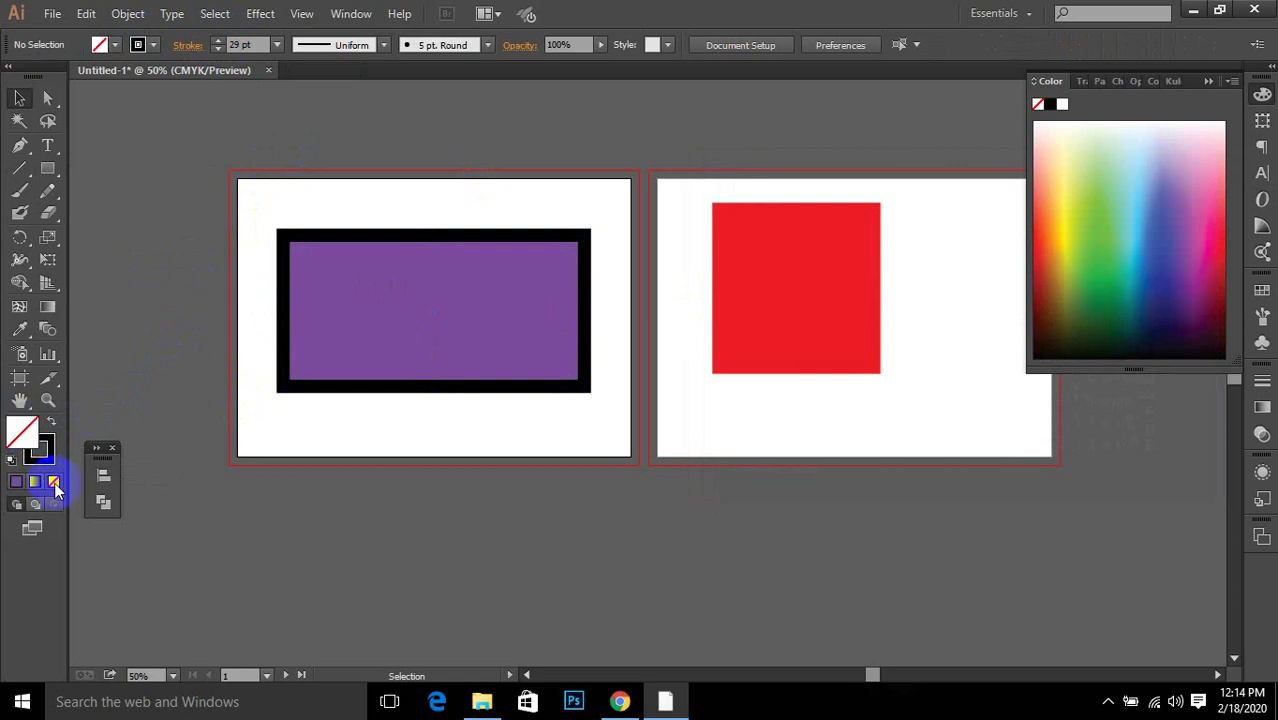
{"action": "double_click", "coordinate": [24, 432]}
{"action": "left_click", "coordinate": [940, 233]}
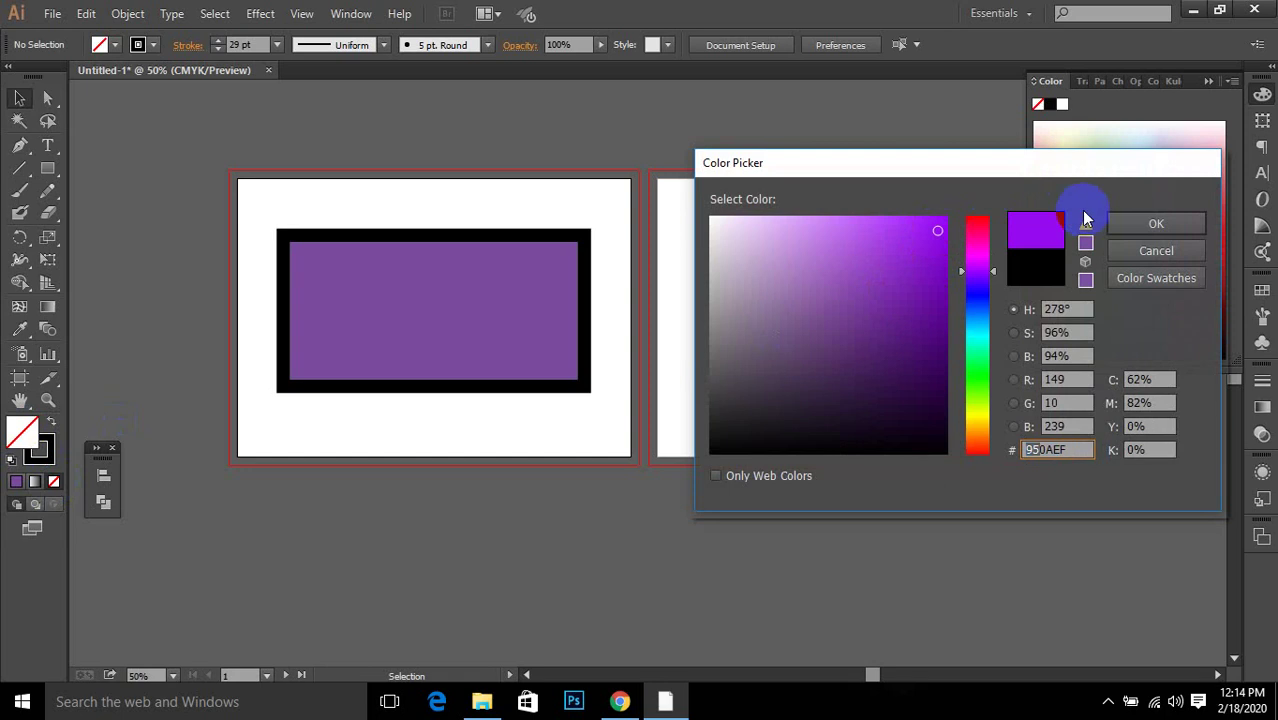
{"action": "left_click", "coordinate": [1156, 223]}
Step: Set the purple rectangle's fill and 29 pt stroke both to None
{"action": "left_click", "coordinate": [395, 342]}
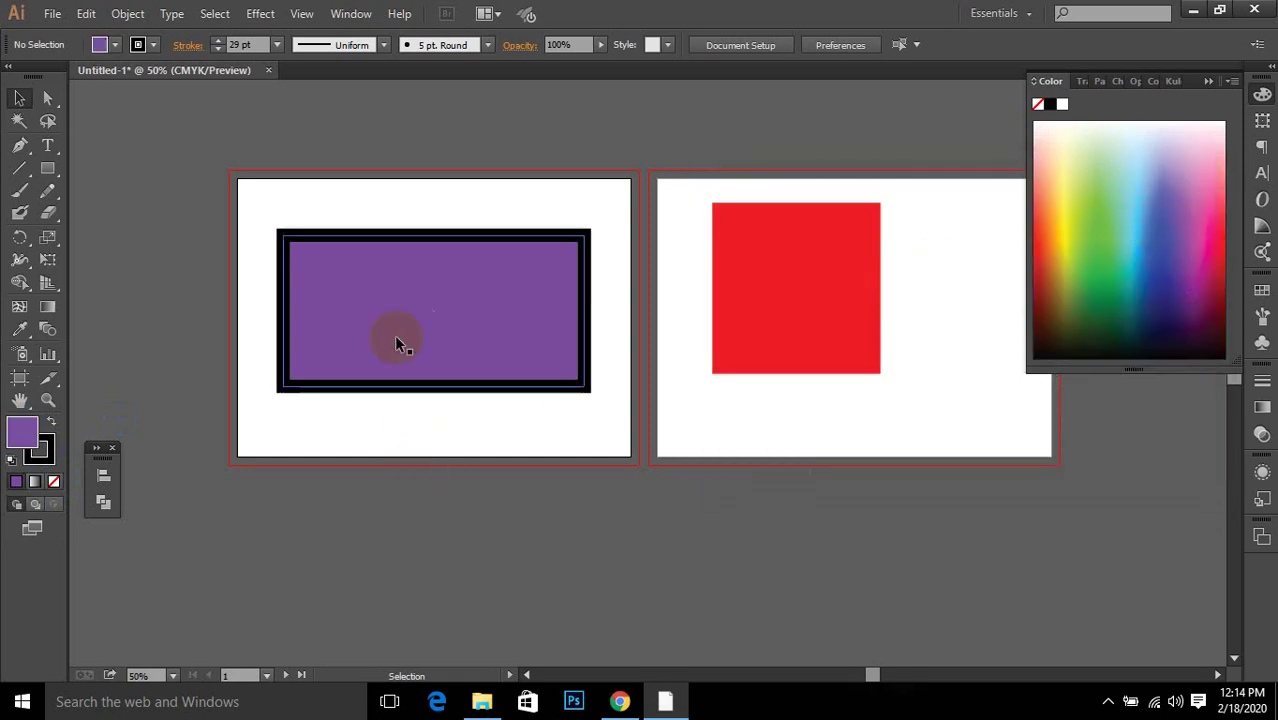
{"action": "left_click", "coordinate": [53, 481]}
{"action": "left_click", "coordinate": [53, 481]}
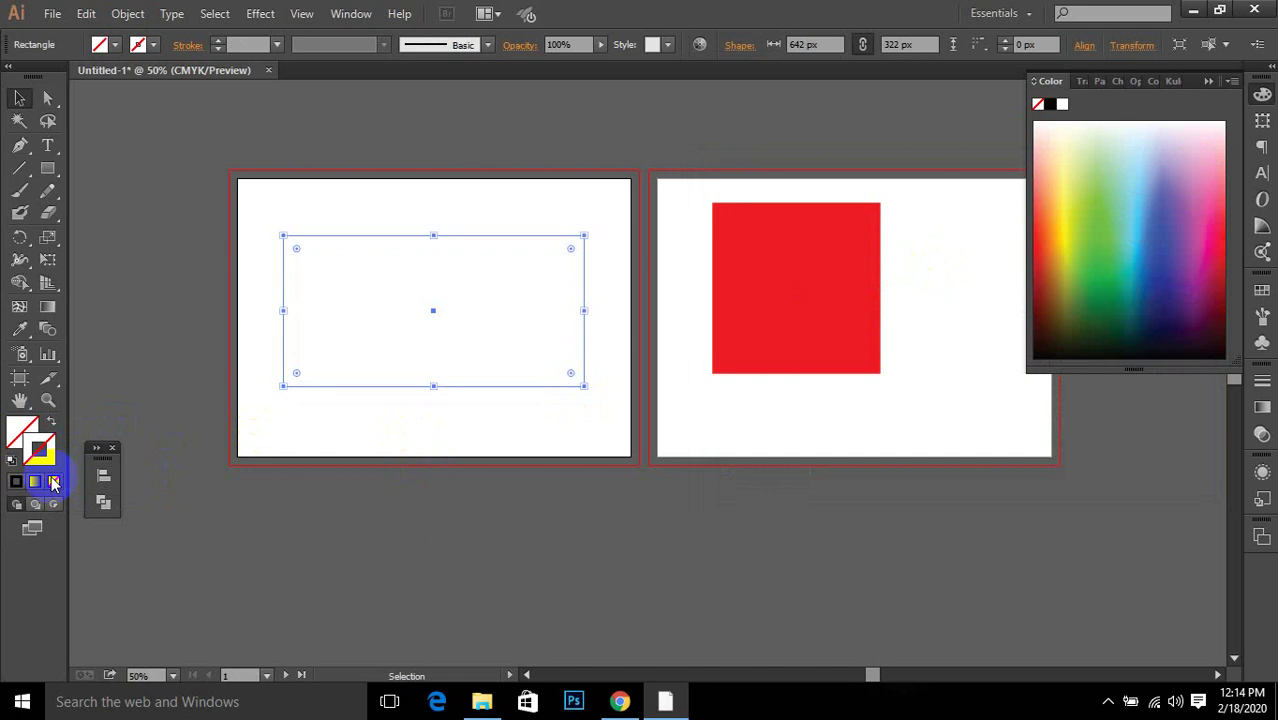
Step: Delete the unpainted rectangle and the red square from the two artboards
{"action": "left_click_drag", "start_coordinate": [234, 158], "coordinate": [984, 518]}
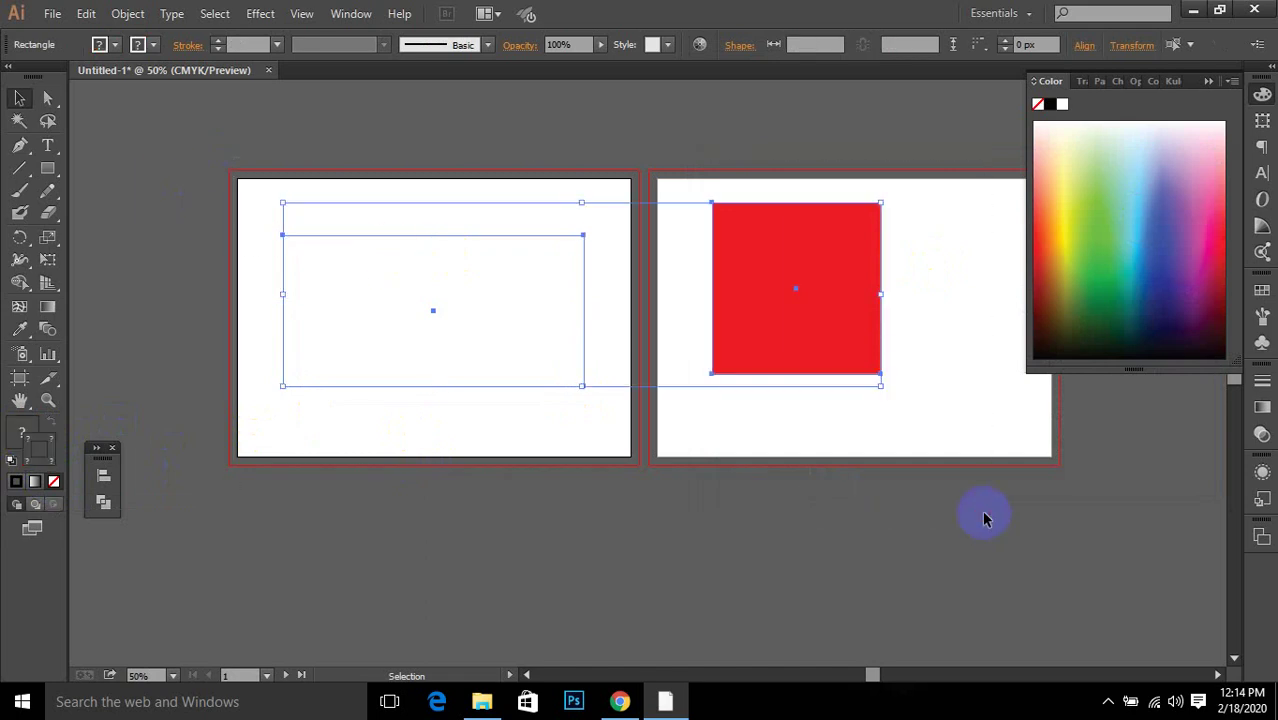
{"action": "key", "text": "Delete"}
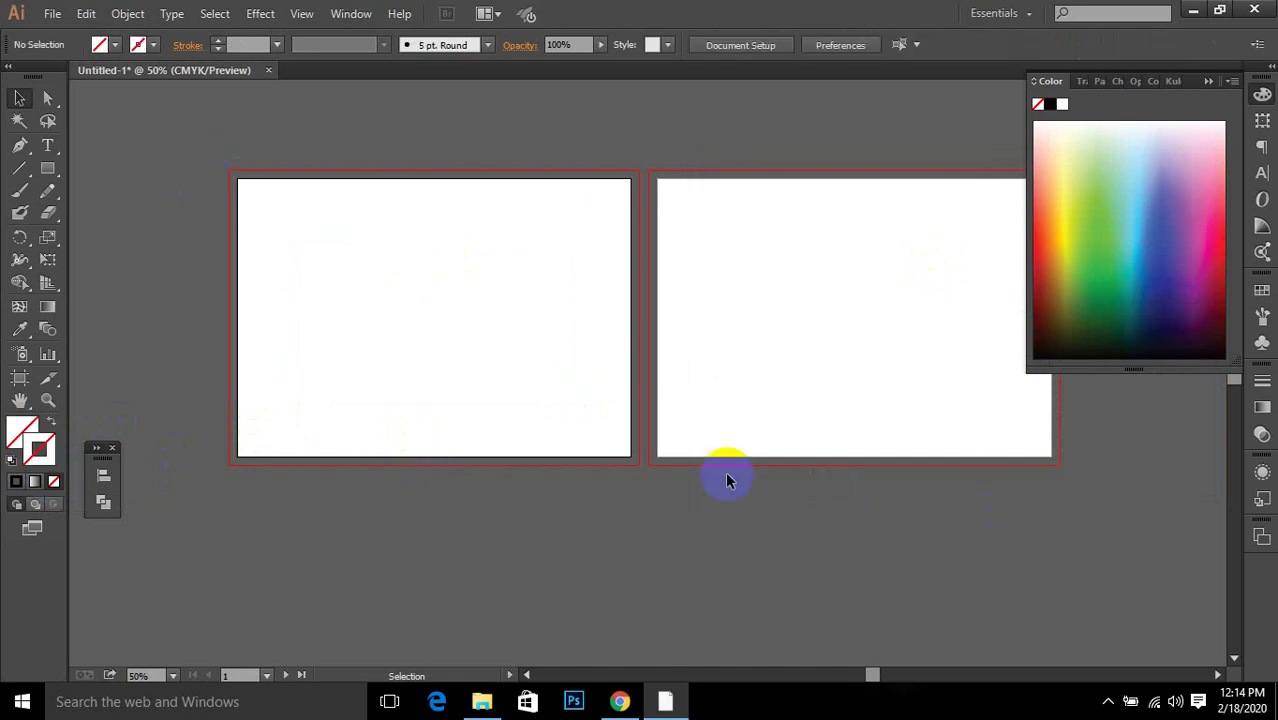
{"action": "left_click", "coordinate": [240, 328]}
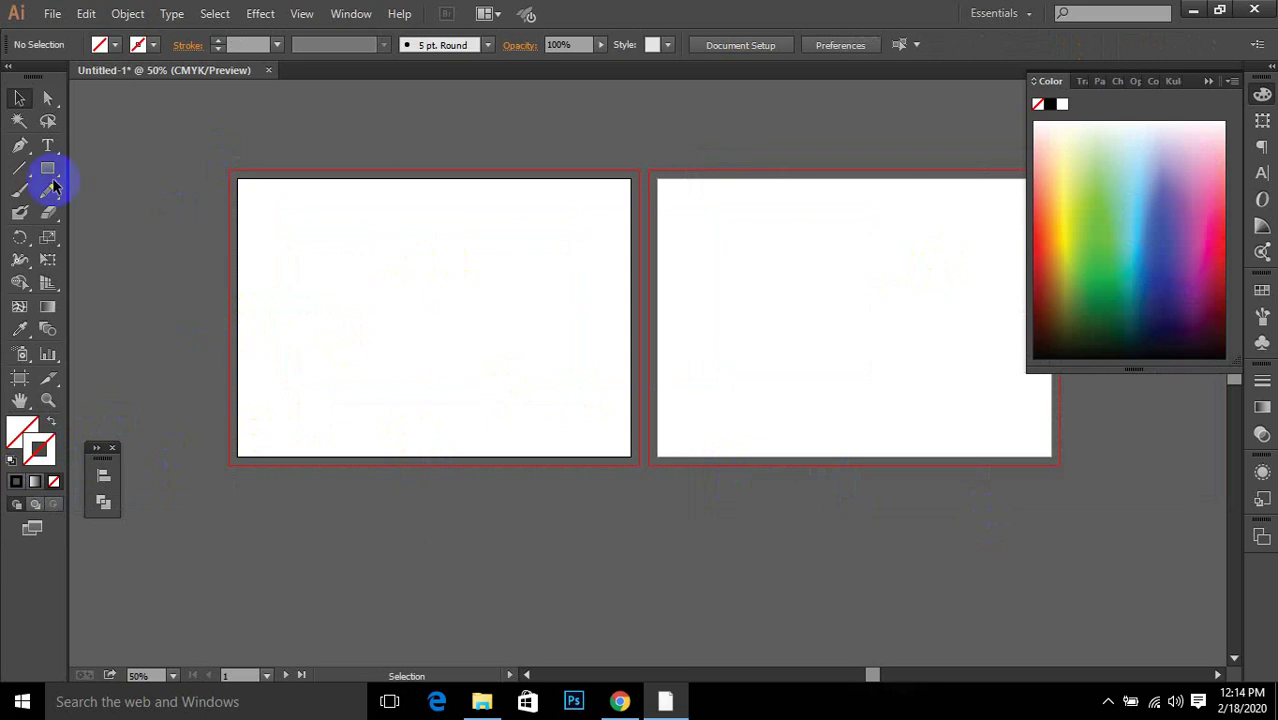
Step: Draw a rectangle about 566 px wide on the first artboard and stretch it to about 396 px high
{"action": "left_click_drag", "start_coordinate": [46, 172], "coordinate": [125, 173]}
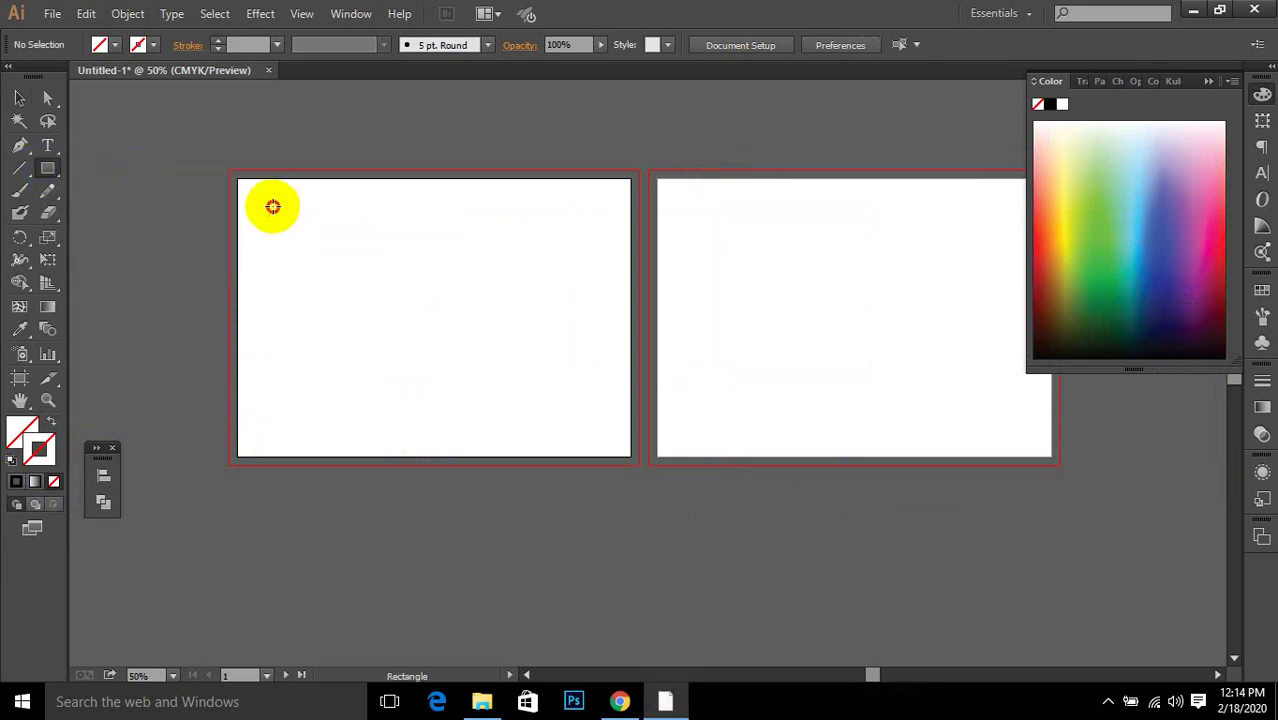
{"action": "left_click_drag", "start_coordinate": [273, 206], "coordinate": [538, 305]}
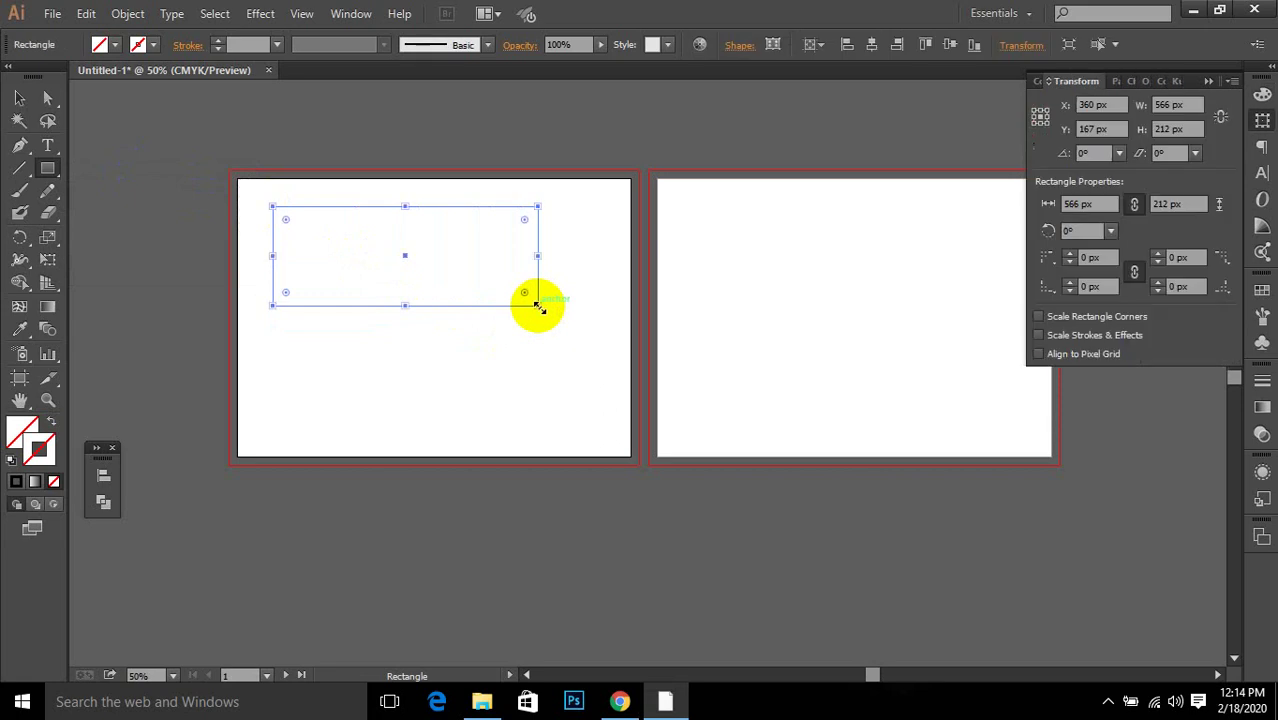
{"action": "left_click_drag", "start_coordinate": [403, 305], "coordinate": [405, 390]}
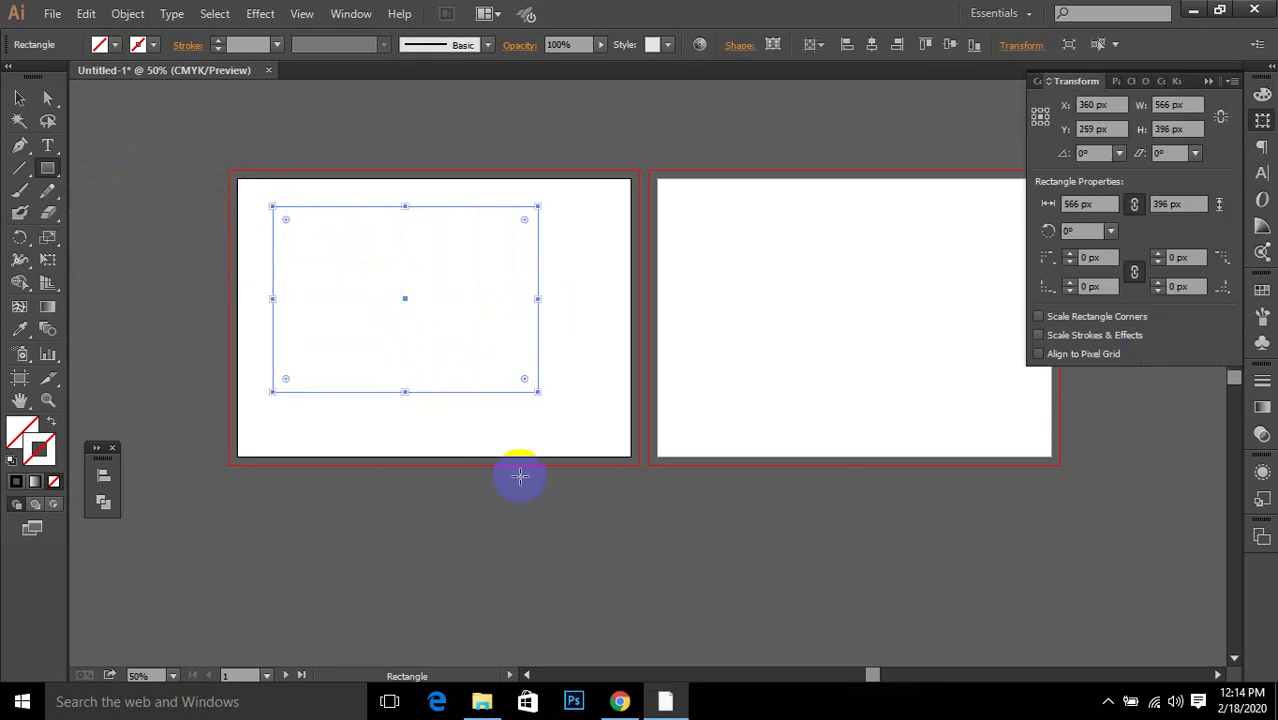
Step: Fill the new rectangle on the first artboard with the red swatch
{"action": "left_click", "coordinate": [101, 45]}
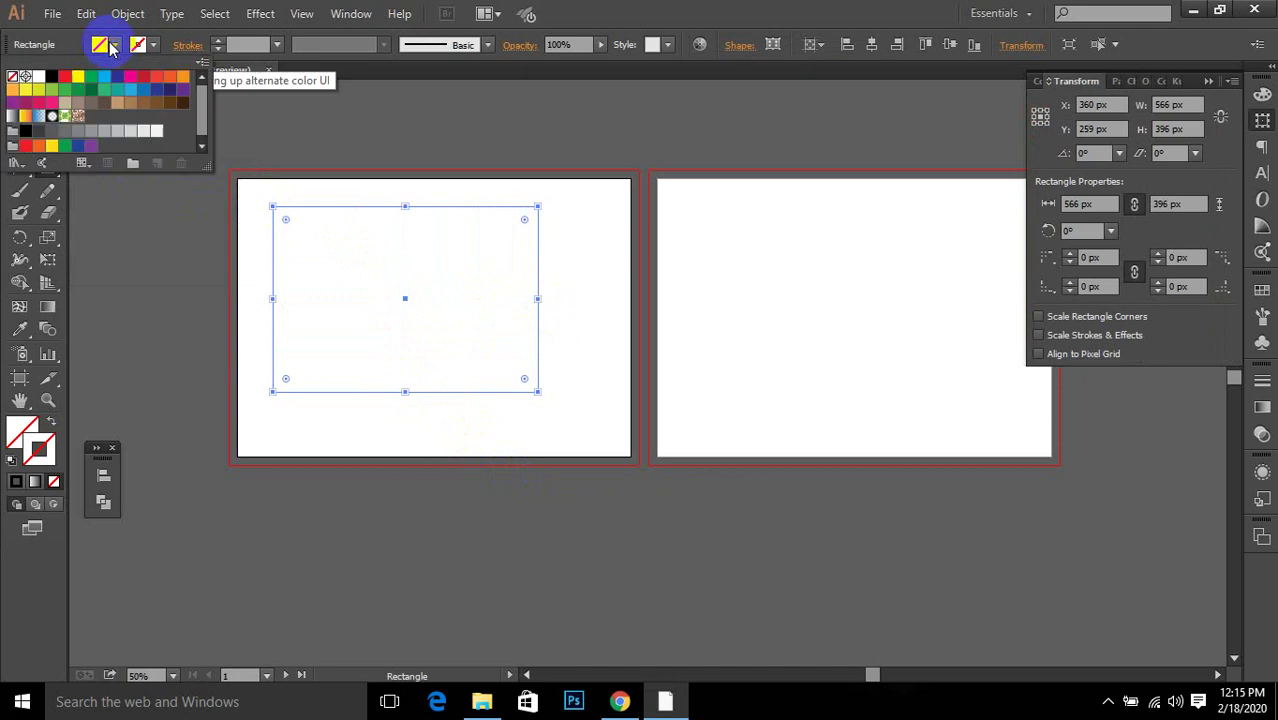
{"action": "left_click", "coordinate": [66, 79]}
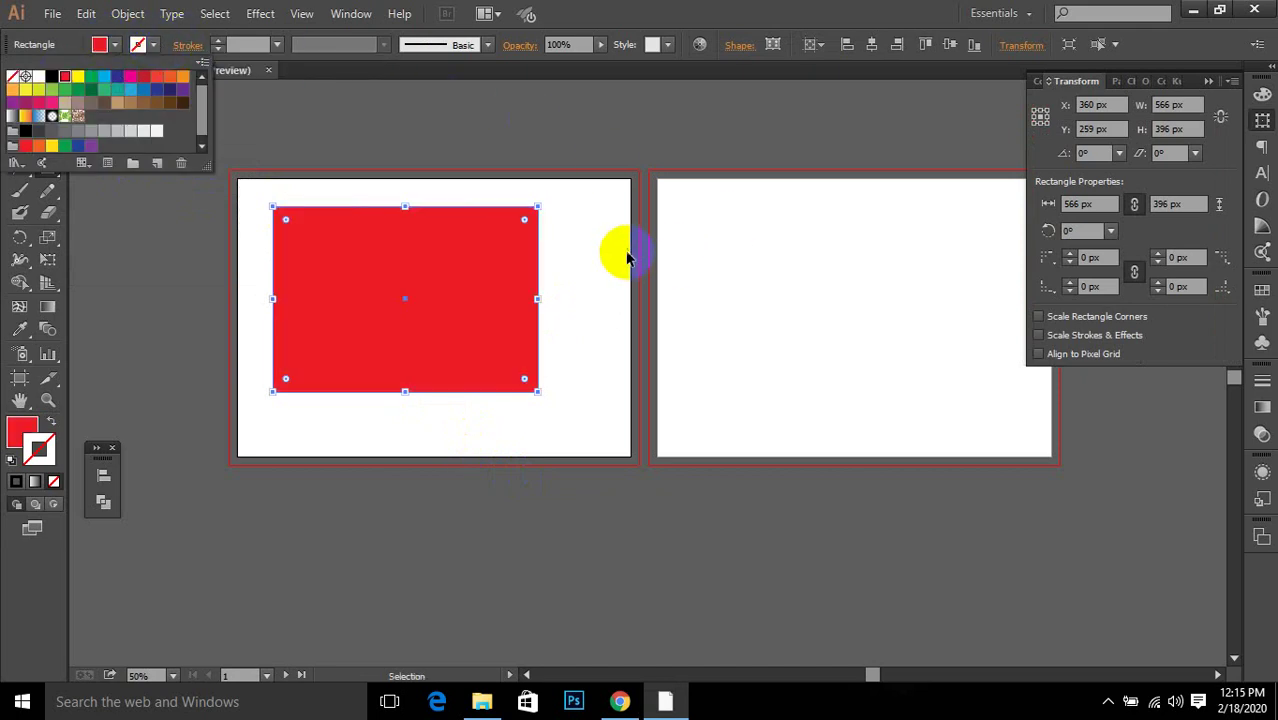
{"action": "key", "text": "Escape"}
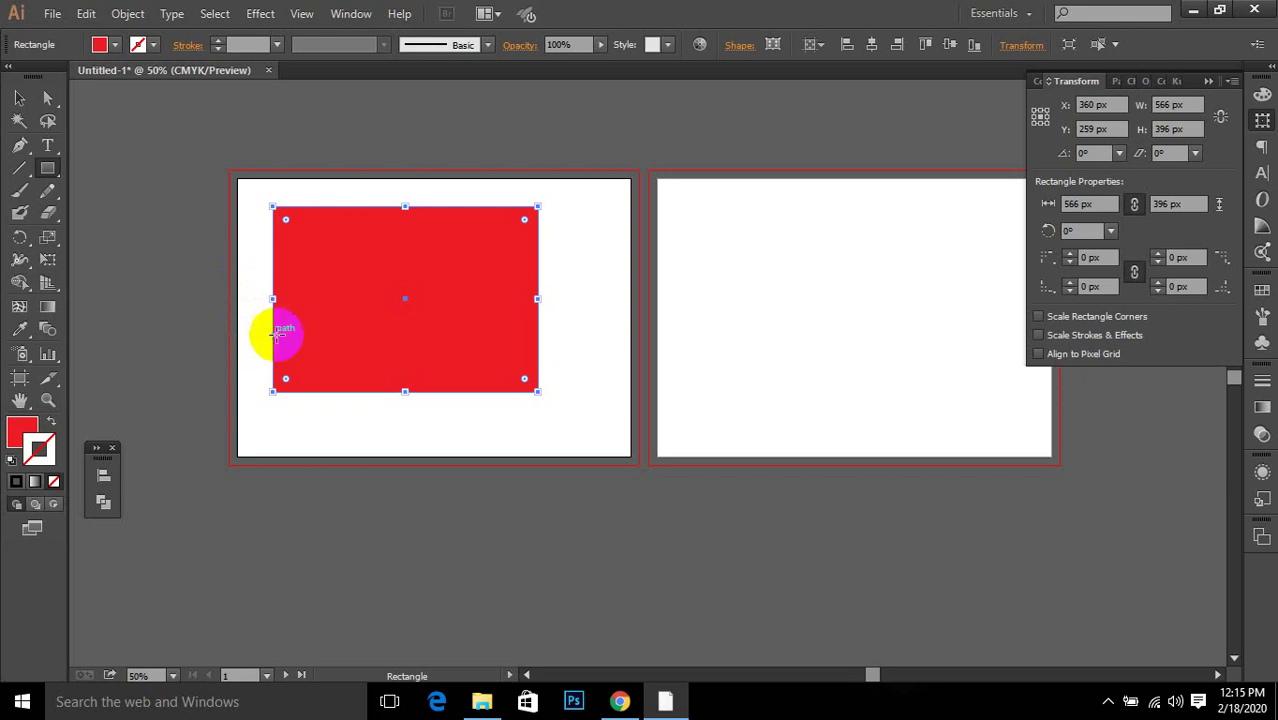
Step: Examine the red rectangle's position and corner radius settings in its transform properties
{"action": "left_click", "coordinate": [1075, 103]}
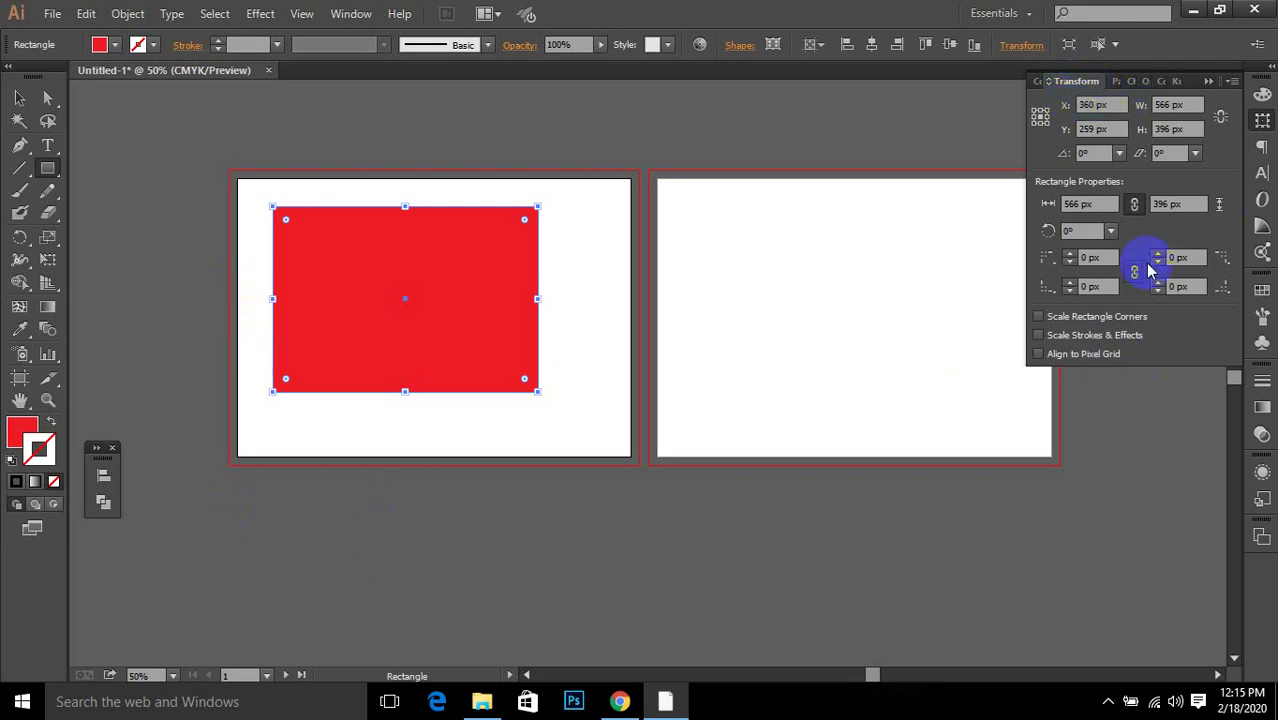
{"action": "left_click", "coordinate": [1090, 257]}
{"action": "left_click", "coordinate": [1193, 256]}
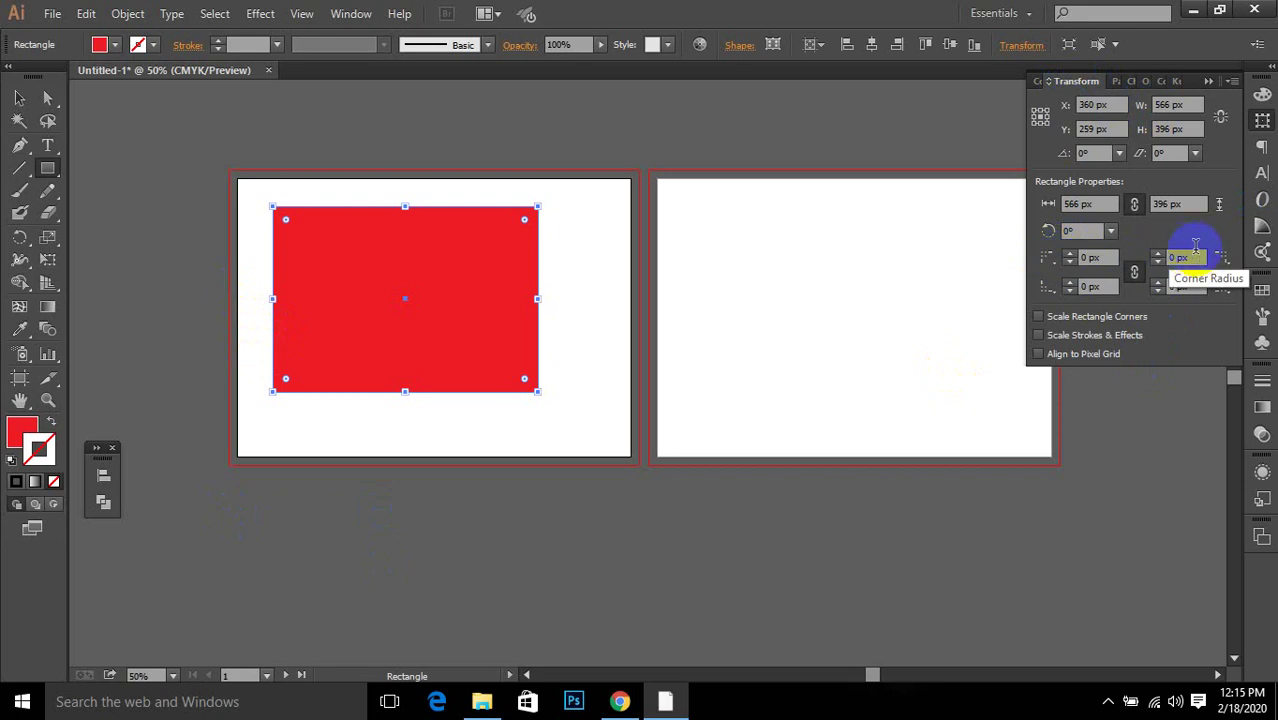
Step: Try to round the red rectangle's upper-left corner using the Selection tool
{"action": "left_click", "coordinate": [20, 98]}
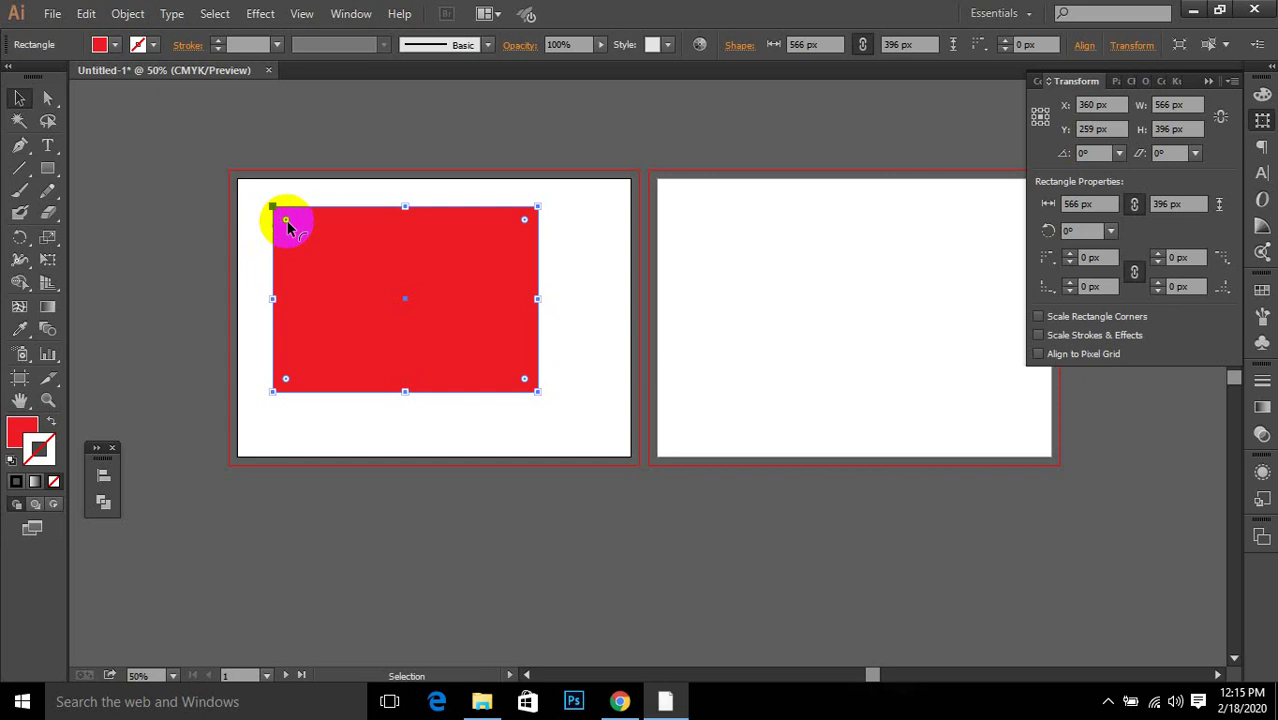
{"action": "mouse_move", "coordinate": [286, 221]}
{"action": "left_mouse_down"}
{"action": "mouse_move", "coordinate": [418, 338]}
{"action": "mouse_move", "coordinate": [250, 218]}
{"action": "mouse_move", "coordinate": [273, 210]}
{"action": "mouse_move", "coordinate": [284, 232]}
{"action": "left_mouse_up"}
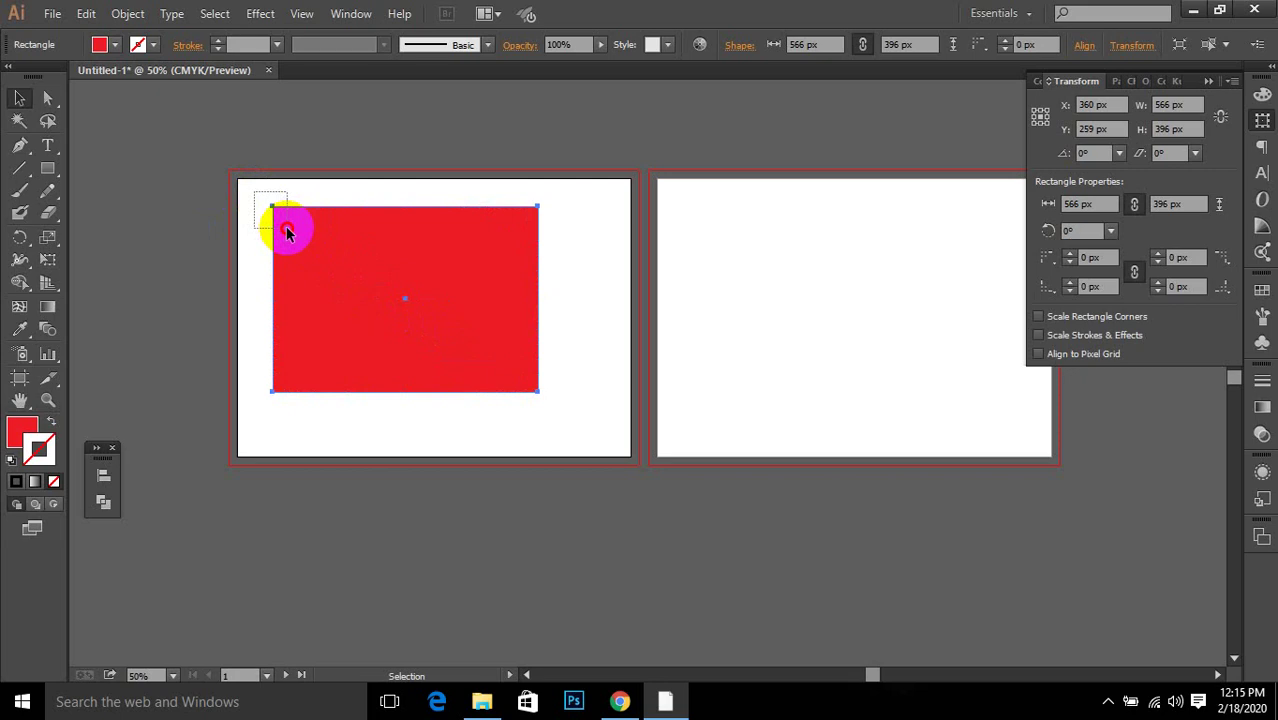
{"action": "left_click_drag", "start_coordinate": [286, 232], "coordinate": [288, 234]}
{"action": "left_click", "coordinate": [297, 237]}
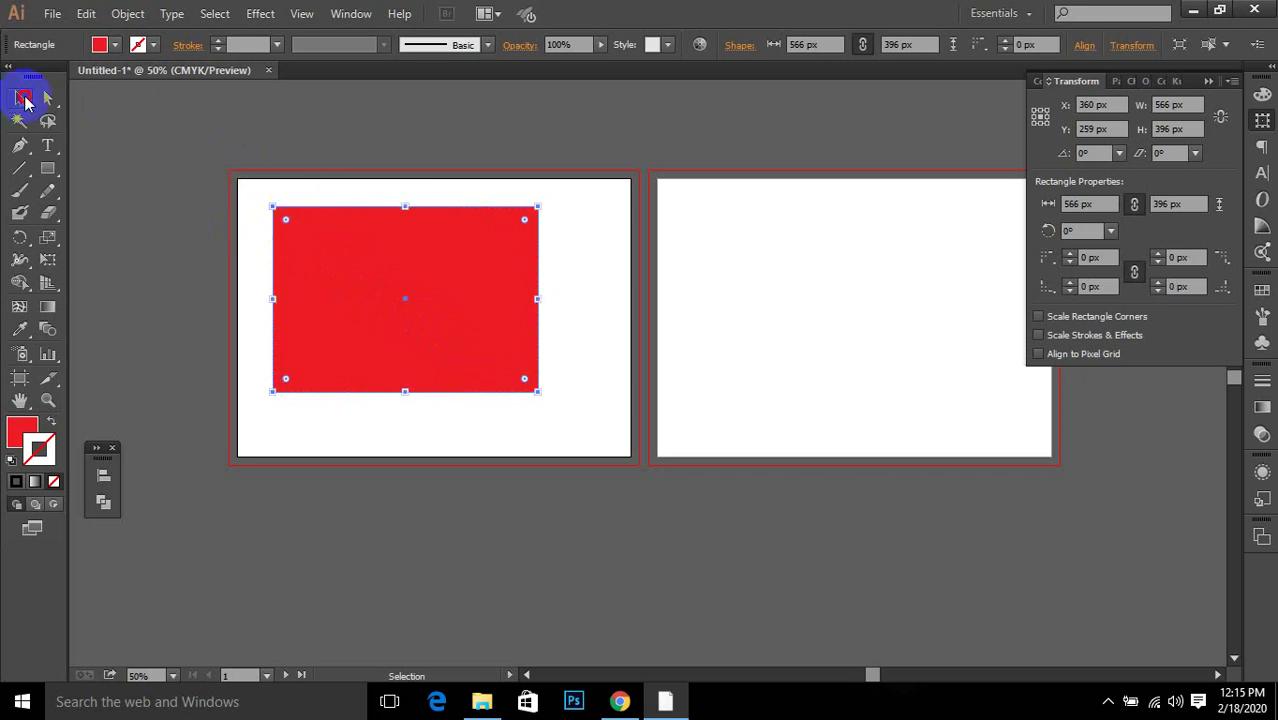
{"action": "left_click", "coordinate": [22, 98]}
{"action": "left_click", "coordinate": [471, 229]}
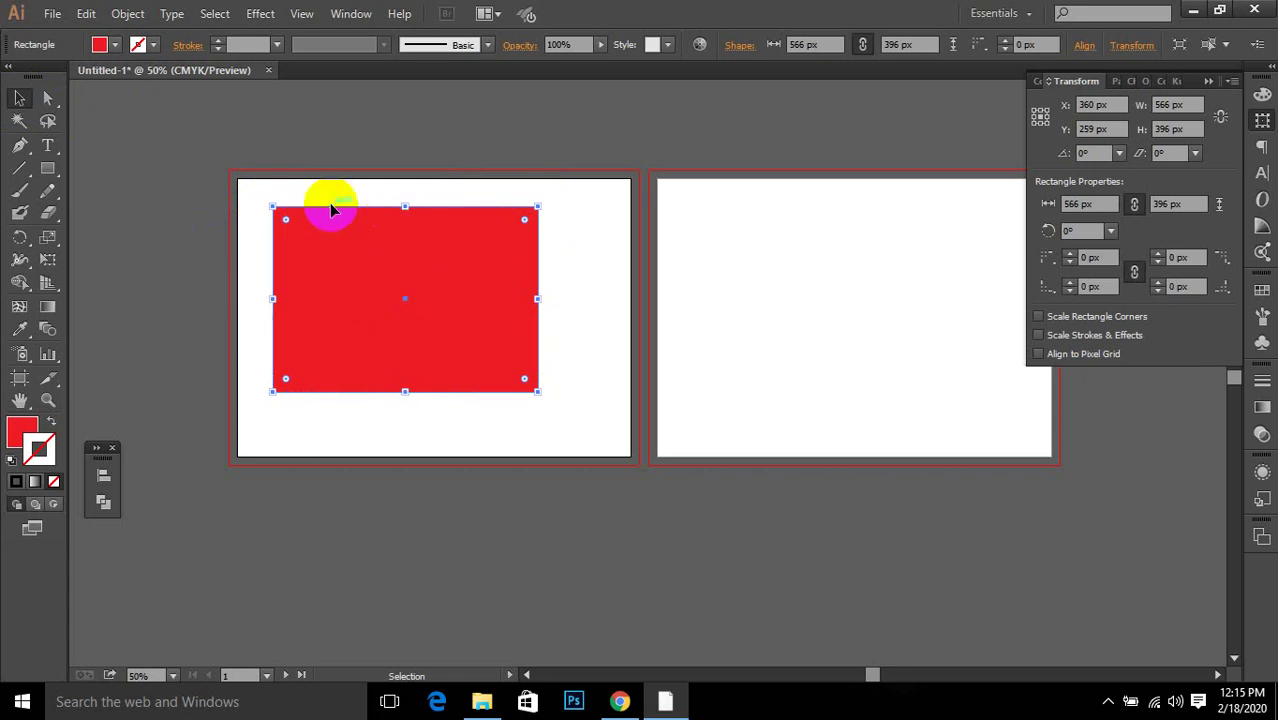
{"action": "left_click", "coordinate": [285, 228]}
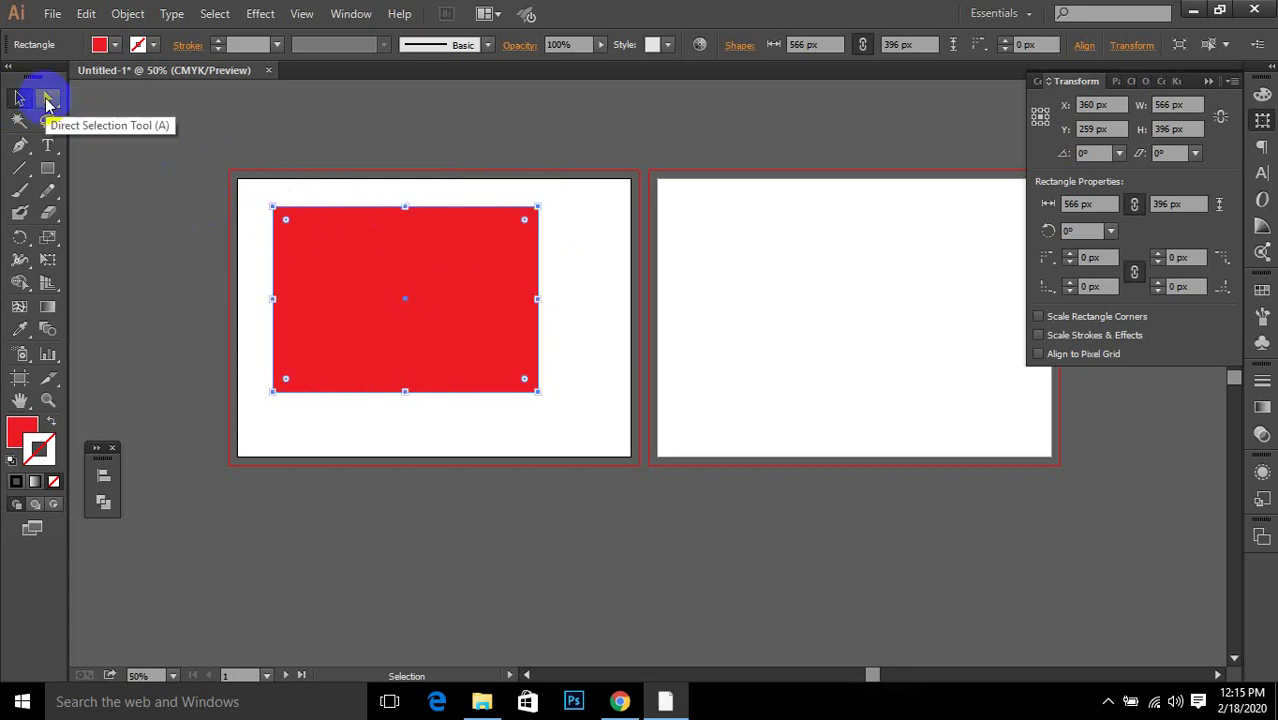
Step: Round the red rectangle's upper-left and lower-right corners to the maximum with the Direct Selection tool to form a leaf shape
{"action": "left_click", "coordinate": [48, 99]}
{"action": "left_click", "coordinate": [306, 228]}
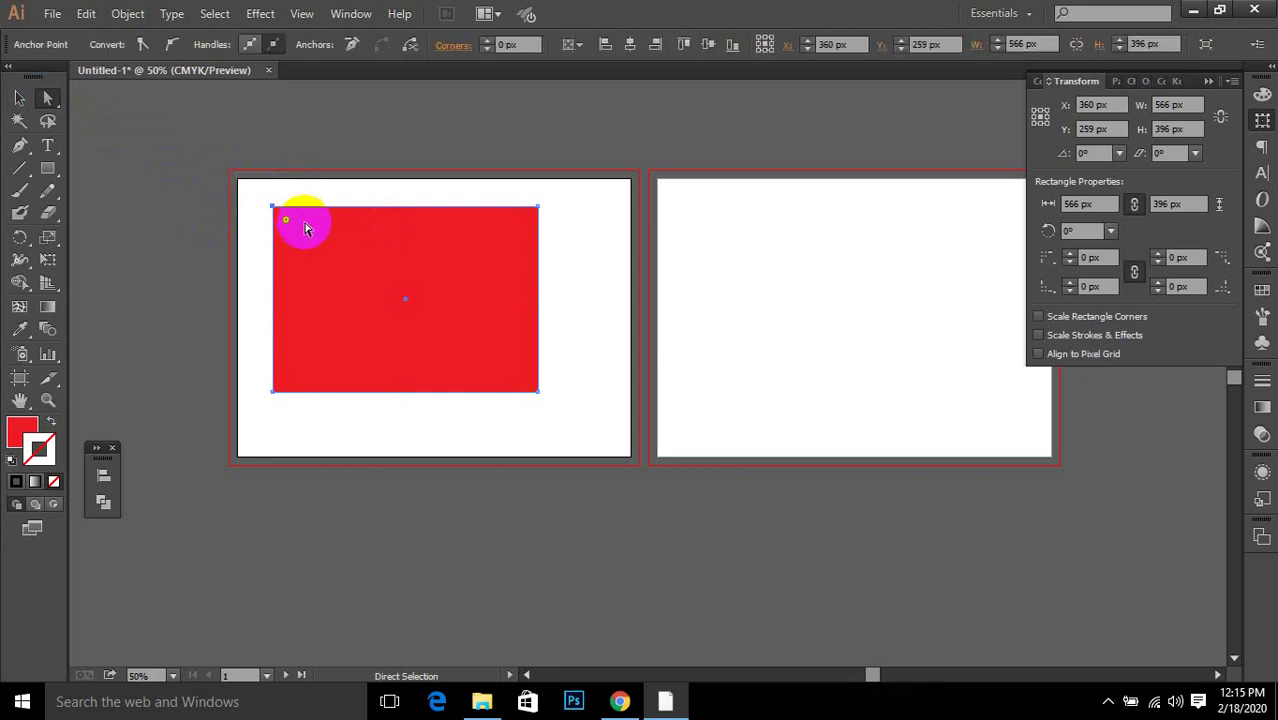
{"action": "left_click", "coordinate": [272, 208]}
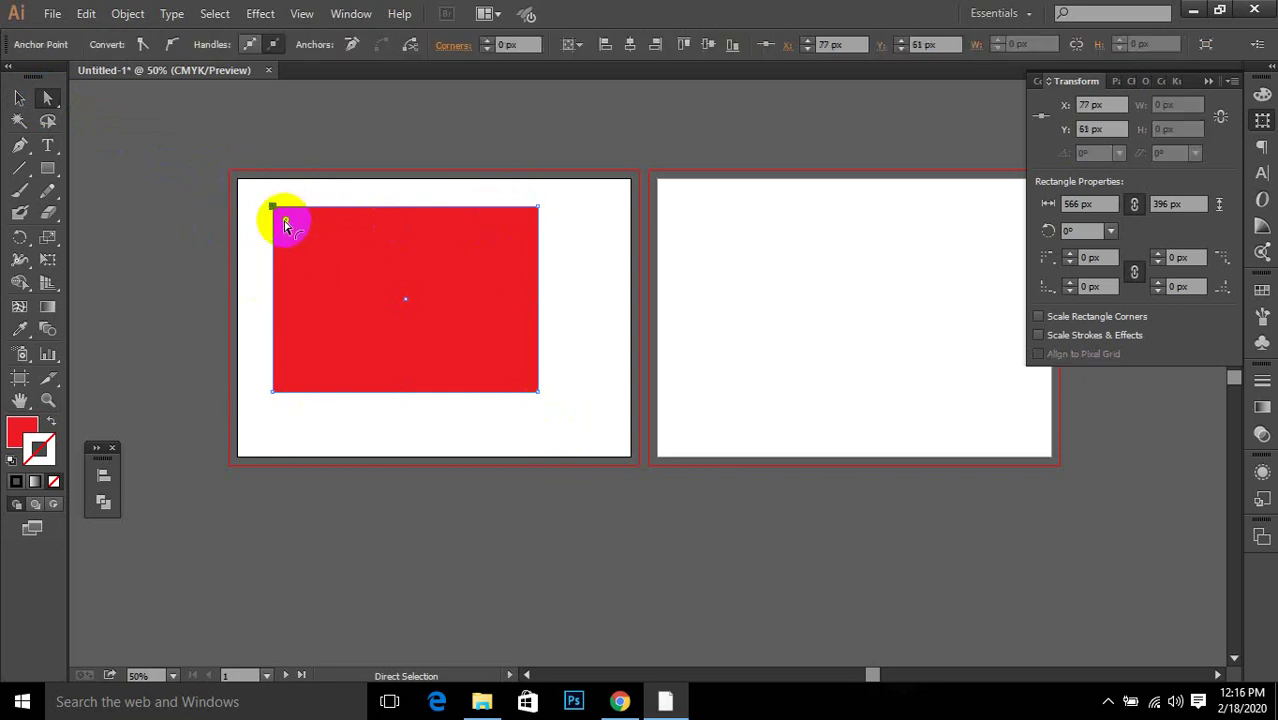
{"action": "left_click_drag", "start_coordinate": [285, 224], "coordinate": [597, 418]}
{"action": "left_click_drag", "start_coordinate": [585, 348], "coordinate": [471, 448]}
{"action": "left_click_drag", "start_coordinate": [522, 377], "coordinate": [463, 338]}
{"action": "left_click", "coordinate": [582, 362]}
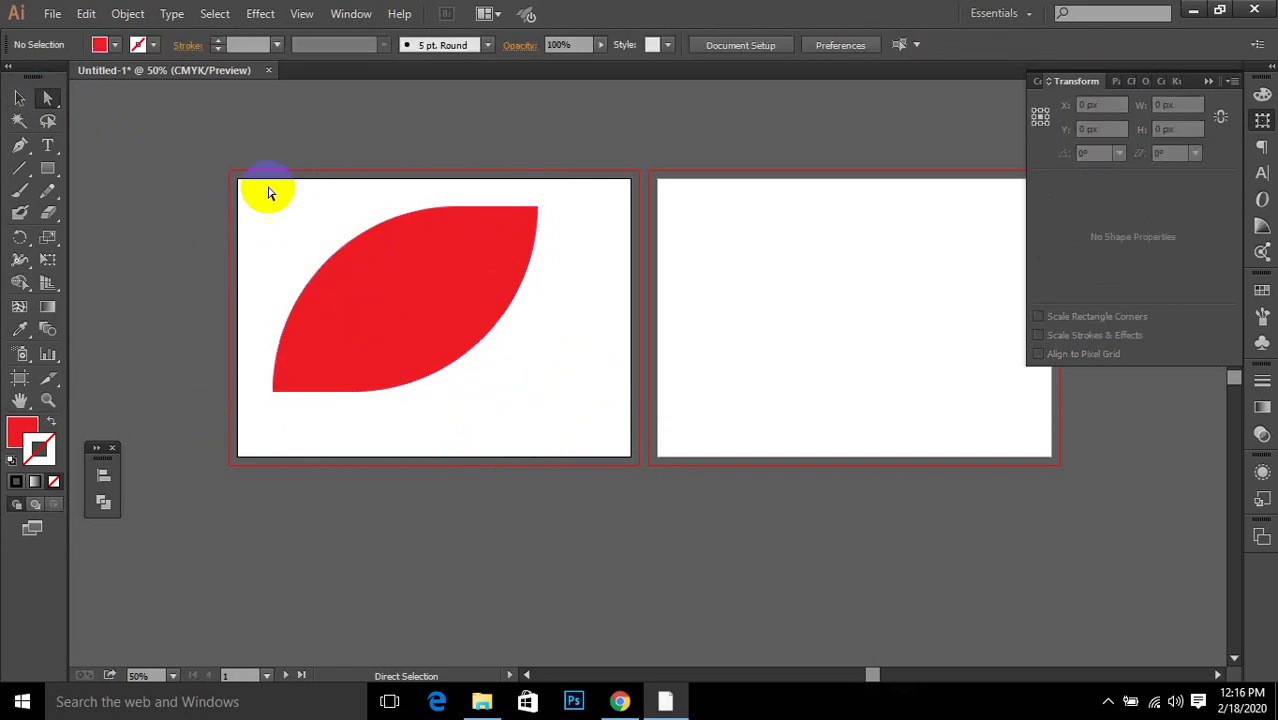
Step: Replace the red leaf shape on the first artboard with a new red rectangle about 334 by 284 px
{"action": "left_click_drag", "start_coordinate": [242, 182], "coordinate": [577, 412]}
{"action": "key", "text": "Delete"}
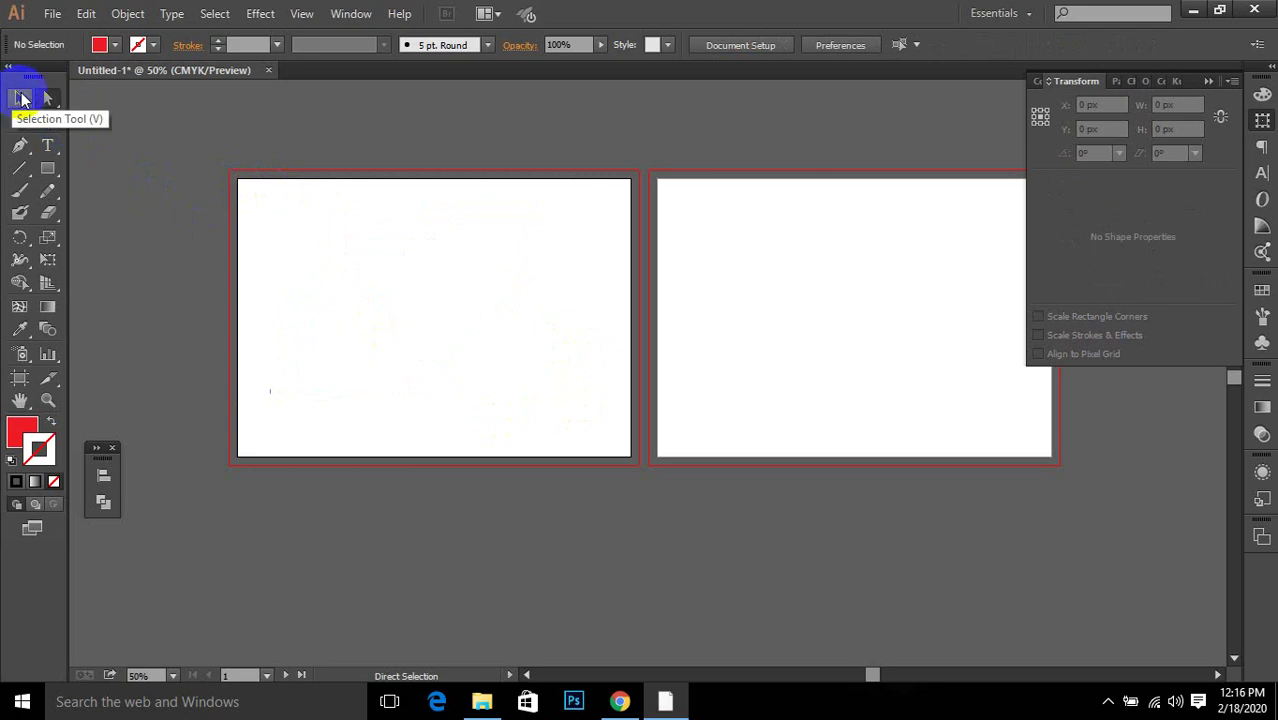
{"action": "left_click", "coordinate": [47, 168]}
{"action": "left_click_drag", "start_coordinate": [285, 214], "coordinate": [441, 347]}
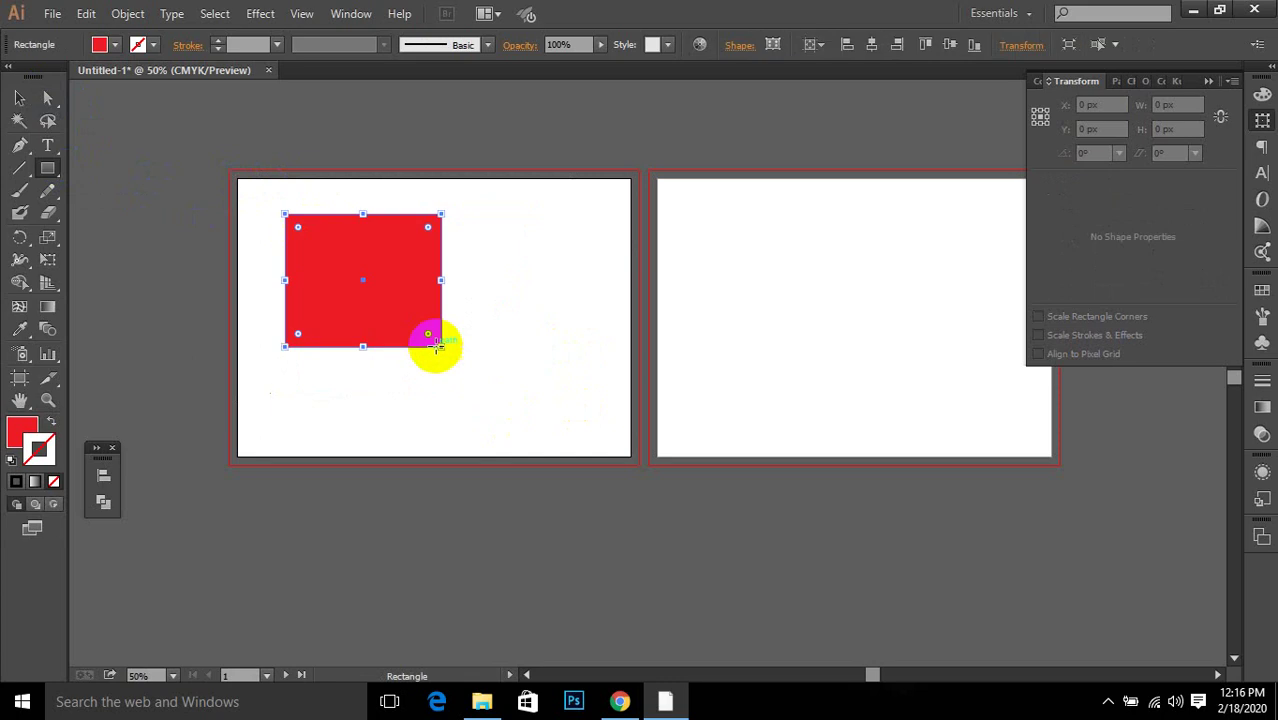
{"action": "left_click", "coordinate": [1206, 81]}
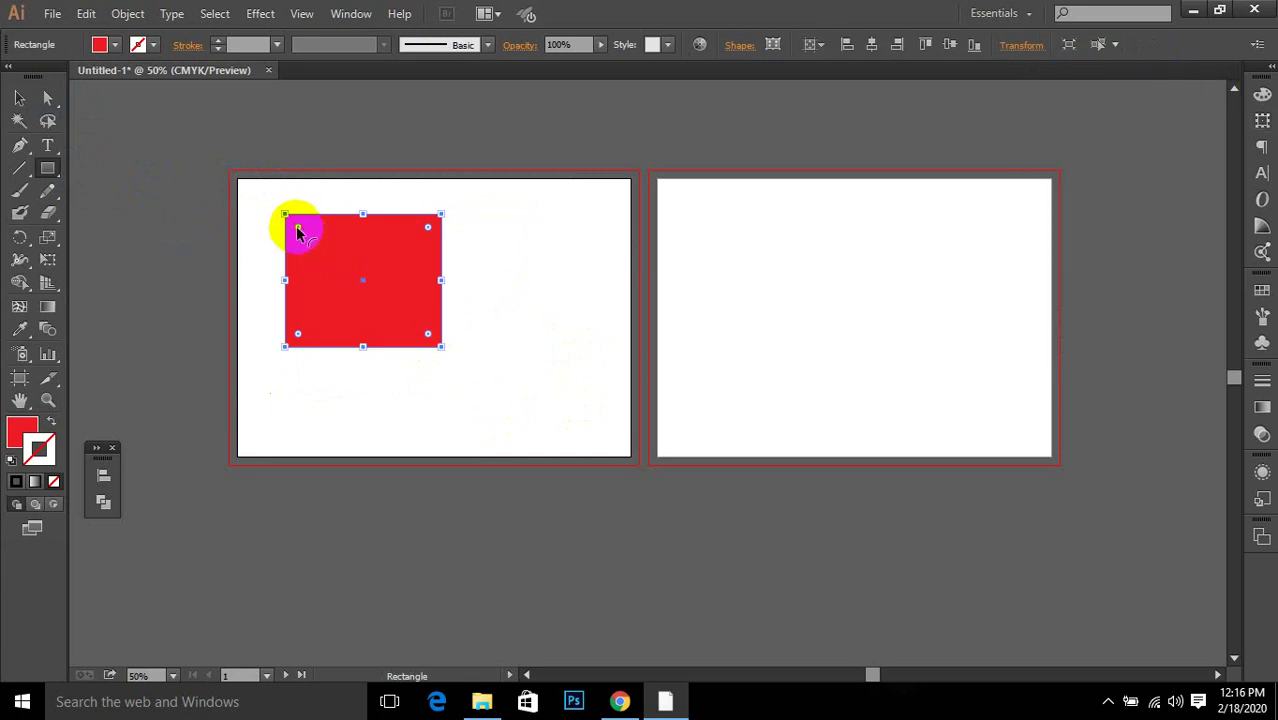
{"action": "left_click_drag", "start_coordinate": [298, 232], "coordinate": [208, 174]}
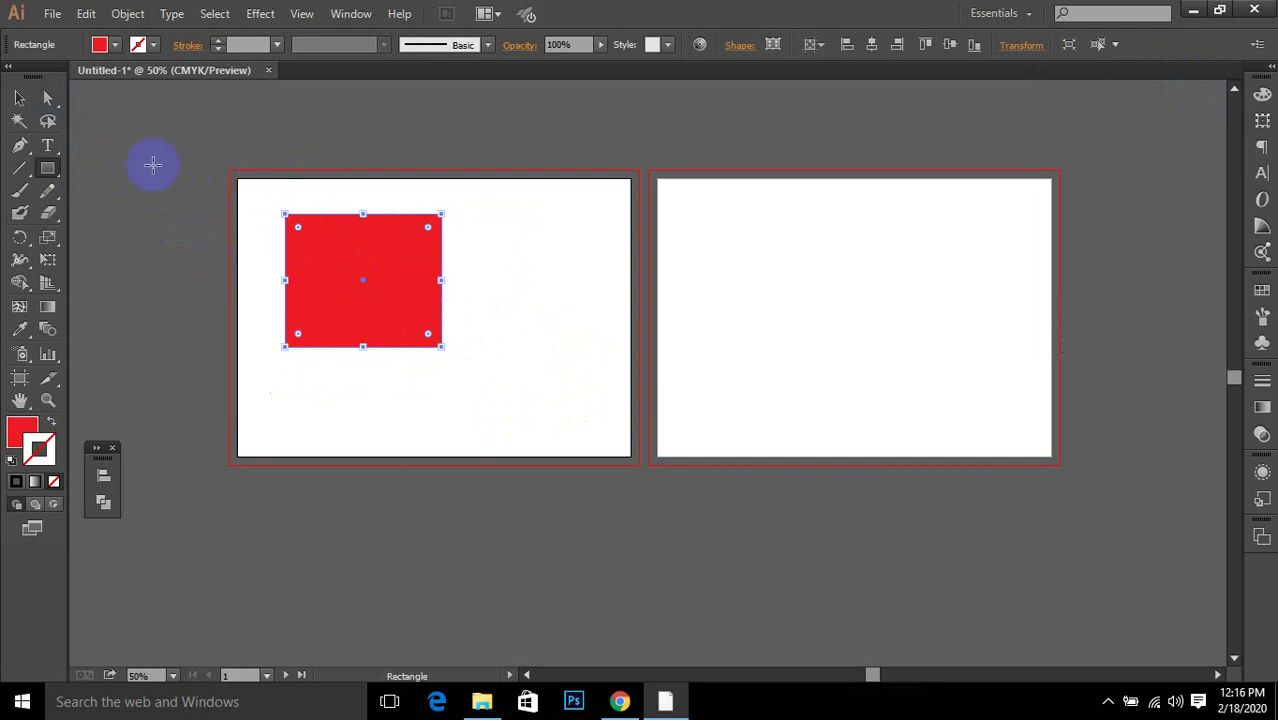
{"action": "left_click_drag", "start_coordinate": [292, 244], "coordinate": [318, 252]}
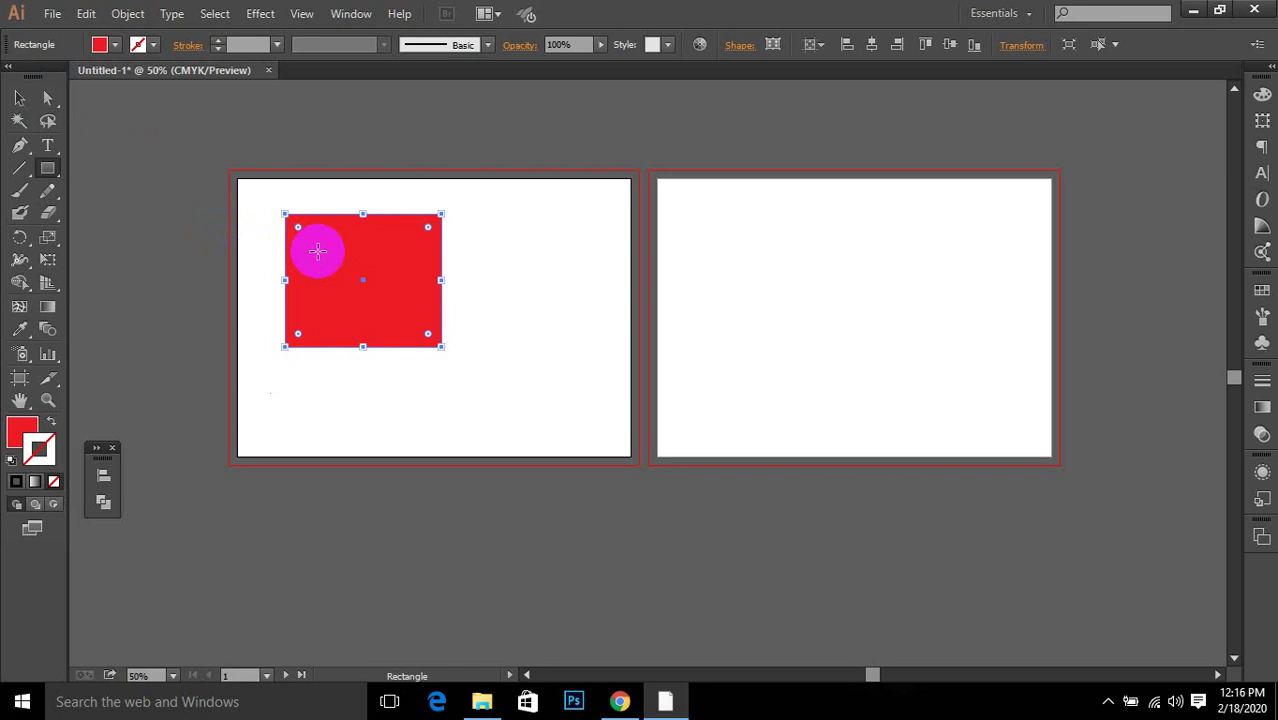
{"action": "left_click_drag", "start_coordinate": [318, 252], "coordinate": [379, 321]}
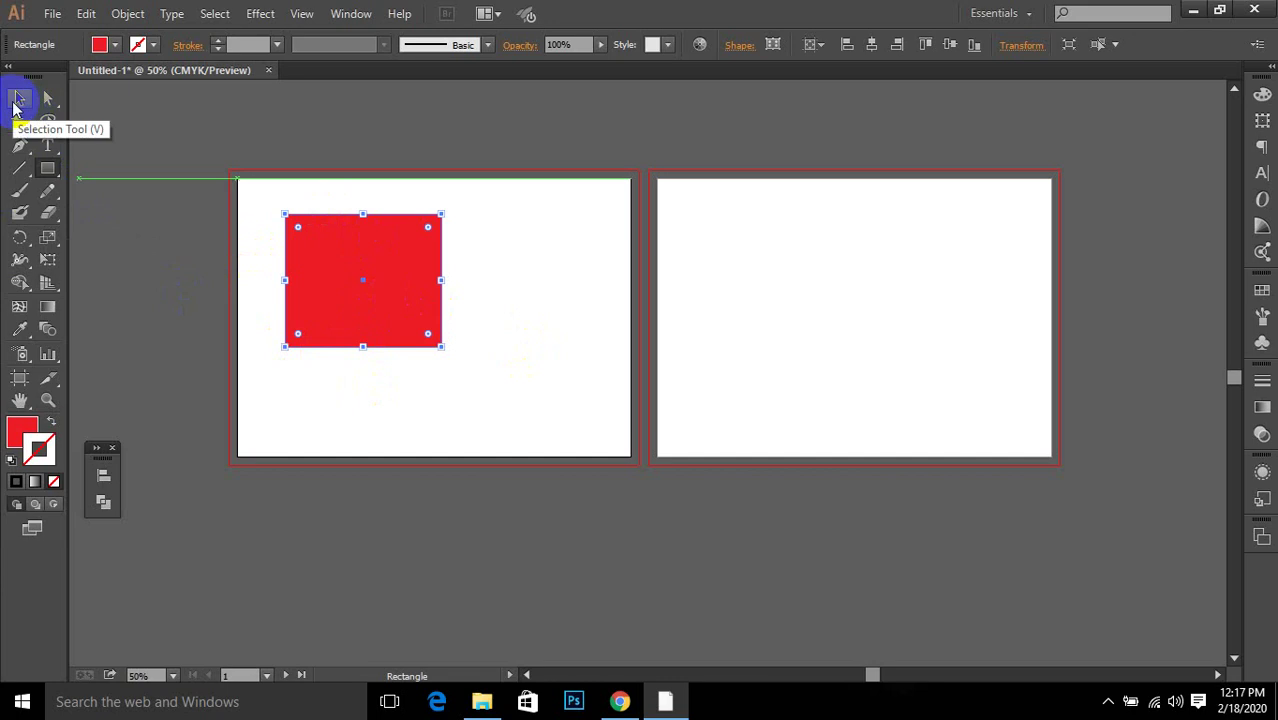
{"action": "left_click", "coordinate": [401, 303]}
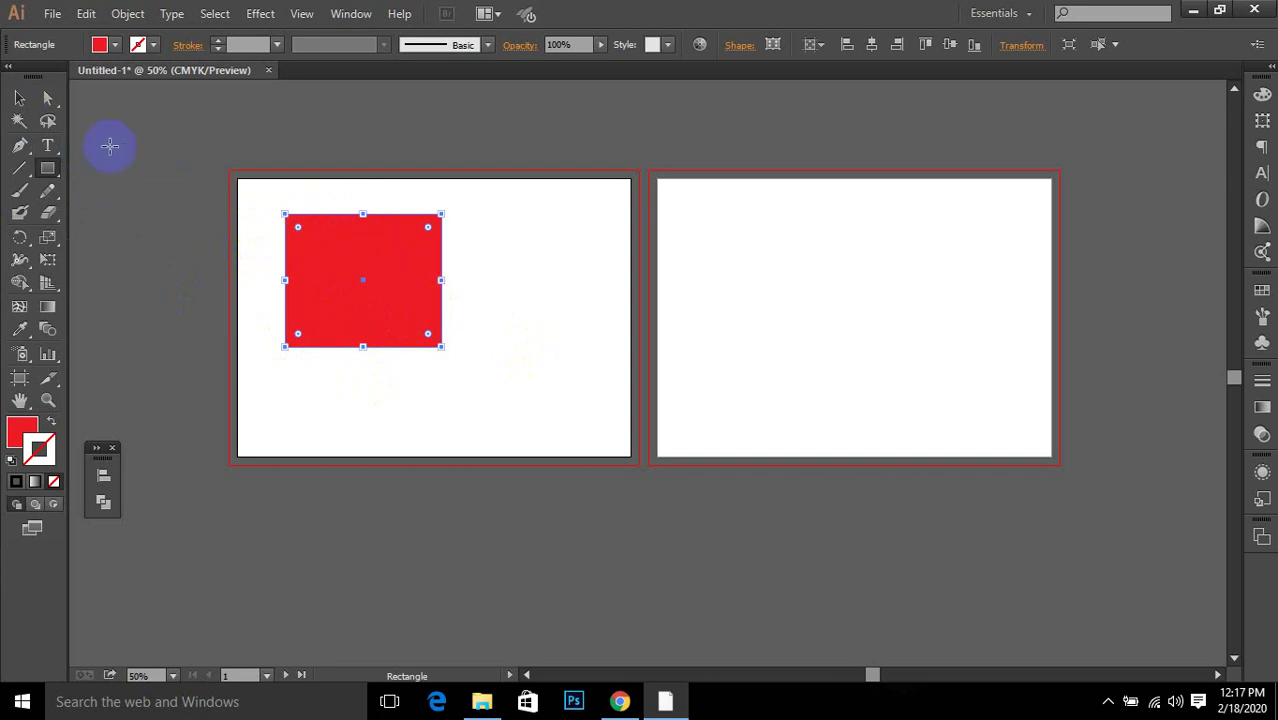
{"action": "left_click", "coordinate": [401, 255]}
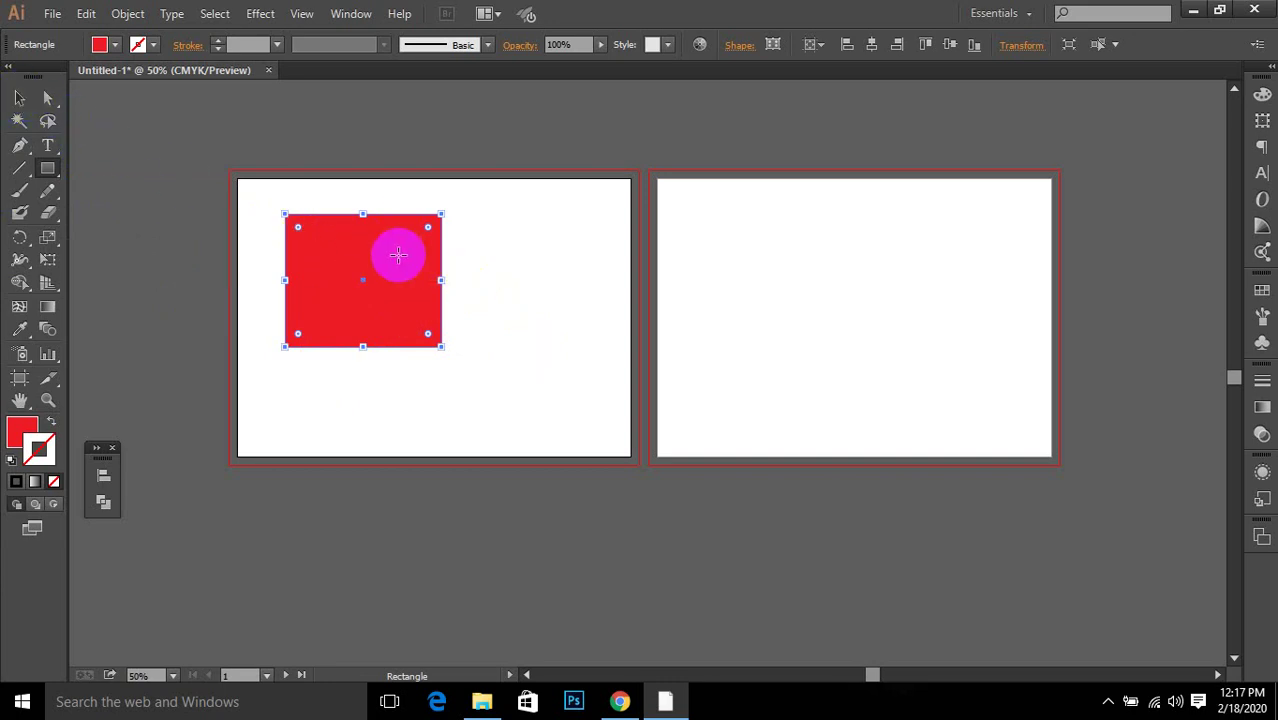
Step: Round only the red rectangle's upper-left corner to a 245 px radius and reset it to 0 px with the Direct Selection tool
{"action": "left_click", "coordinate": [19, 98]}
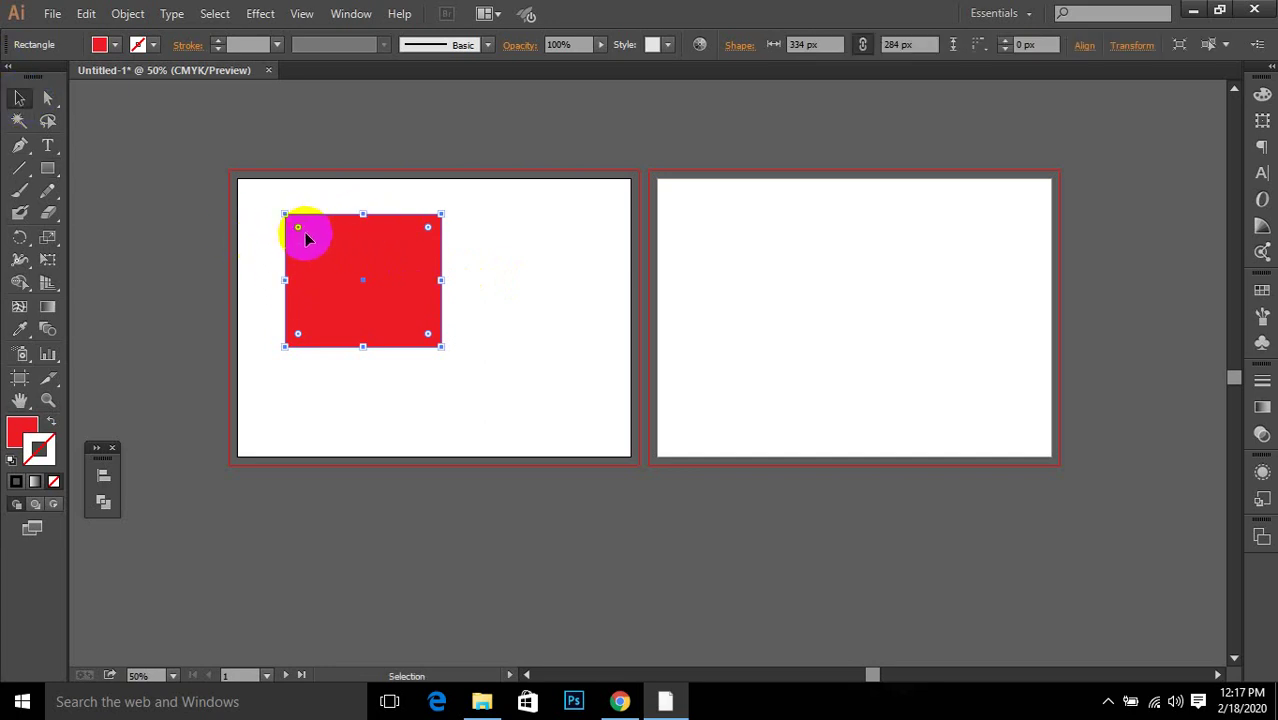
{"action": "left_click", "coordinate": [47, 98]}
{"action": "left_click_drag", "start_coordinate": [297, 227], "coordinate": [430, 340]}
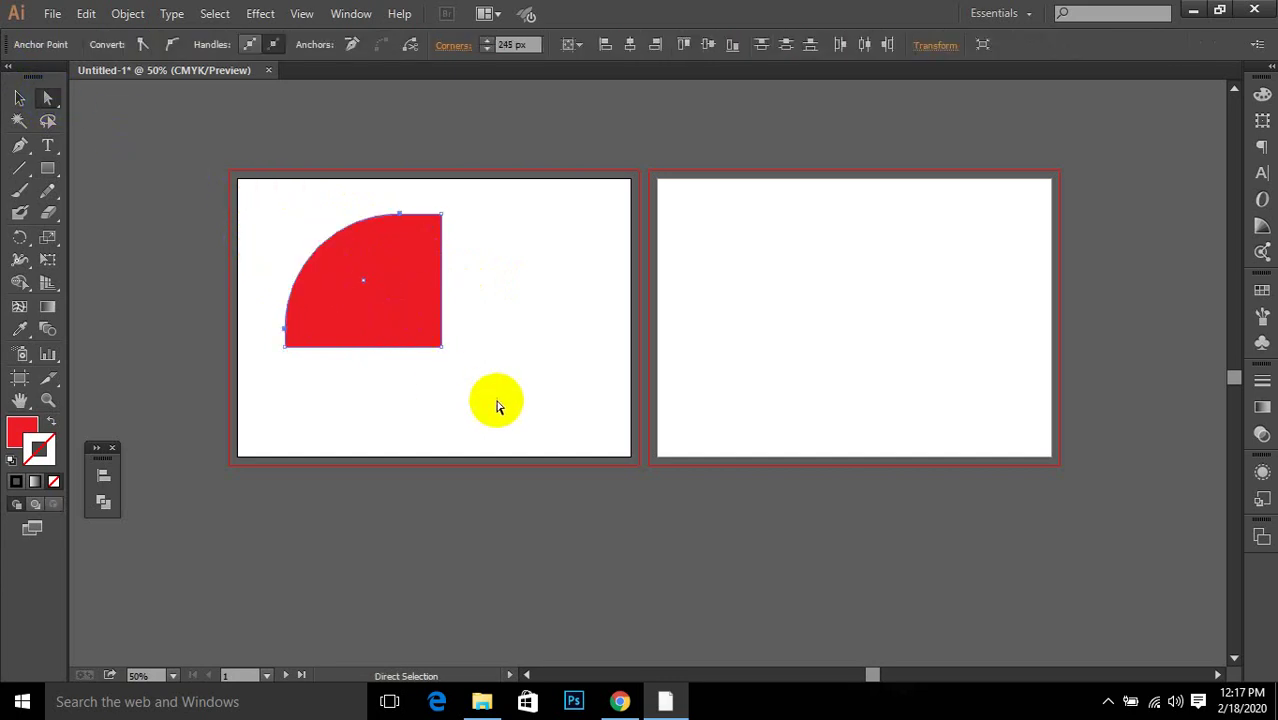
{"action": "left_click", "coordinate": [445, 503]}
{"action": "left_click", "coordinate": [333, 282]}
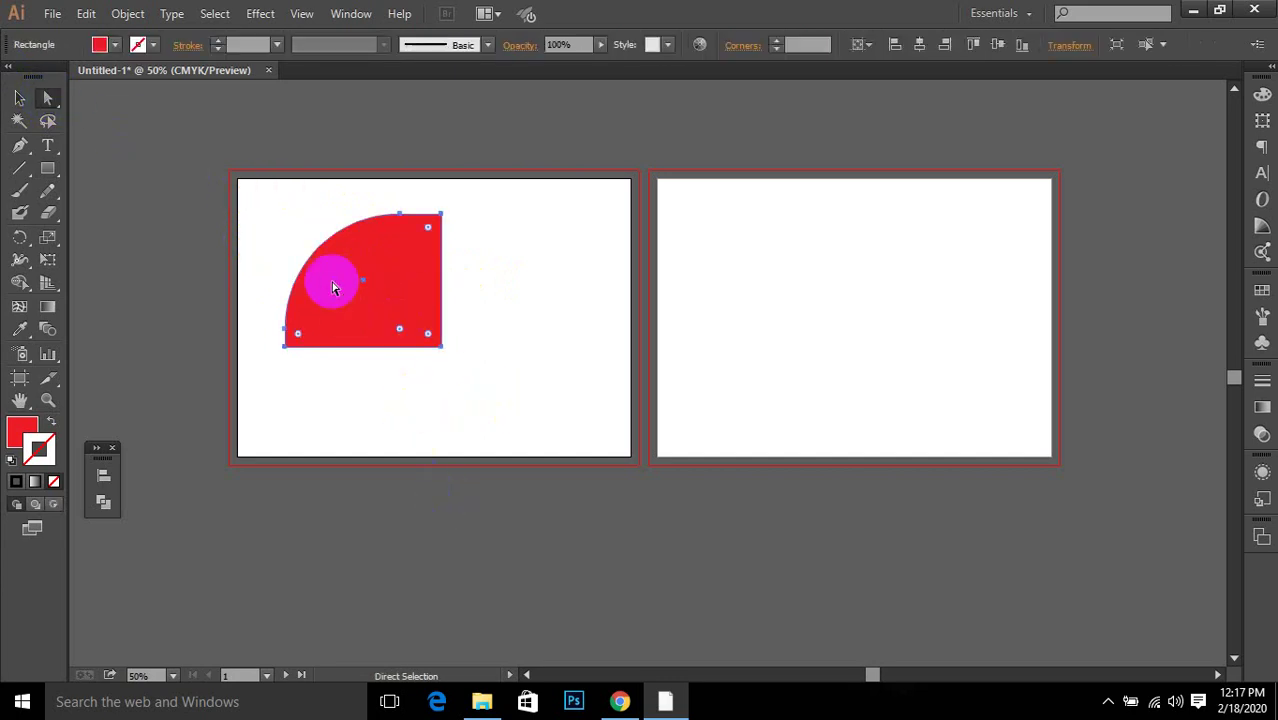
{"action": "left_click", "coordinate": [399, 331]}
{"action": "left_click_drag", "start_coordinate": [399, 331], "coordinate": [212, 141]}
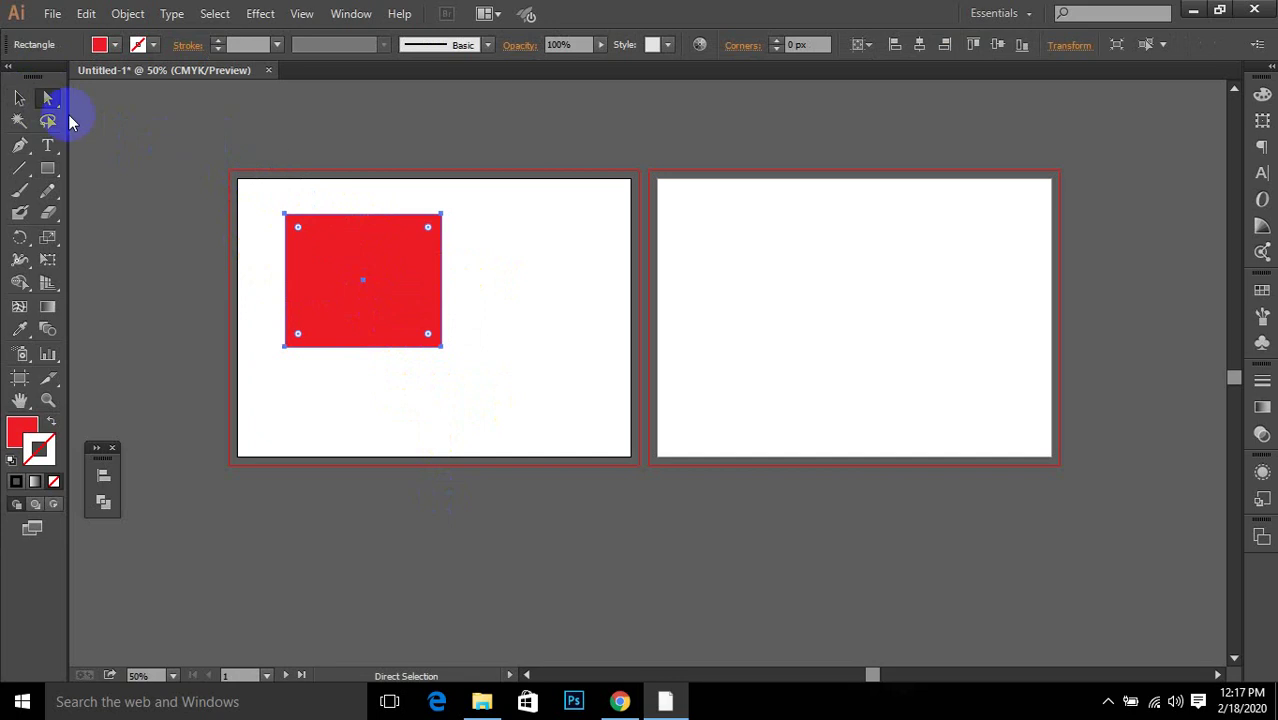
Step: Move the red rectangle so it overlaps the first artboard's upper-left corner and extends beyond the bleed
{"action": "left_click", "coordinate": [48, 98]}
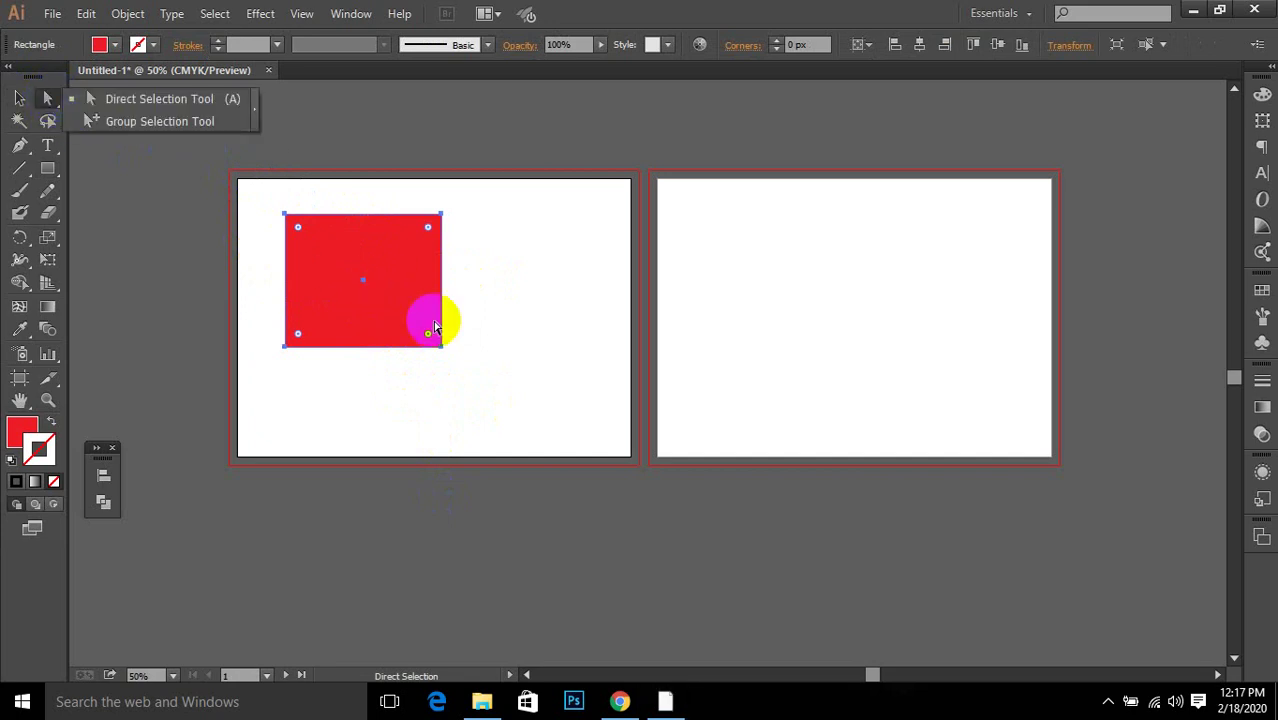
{"action": "left_click", "coordinate": [356, 285]}
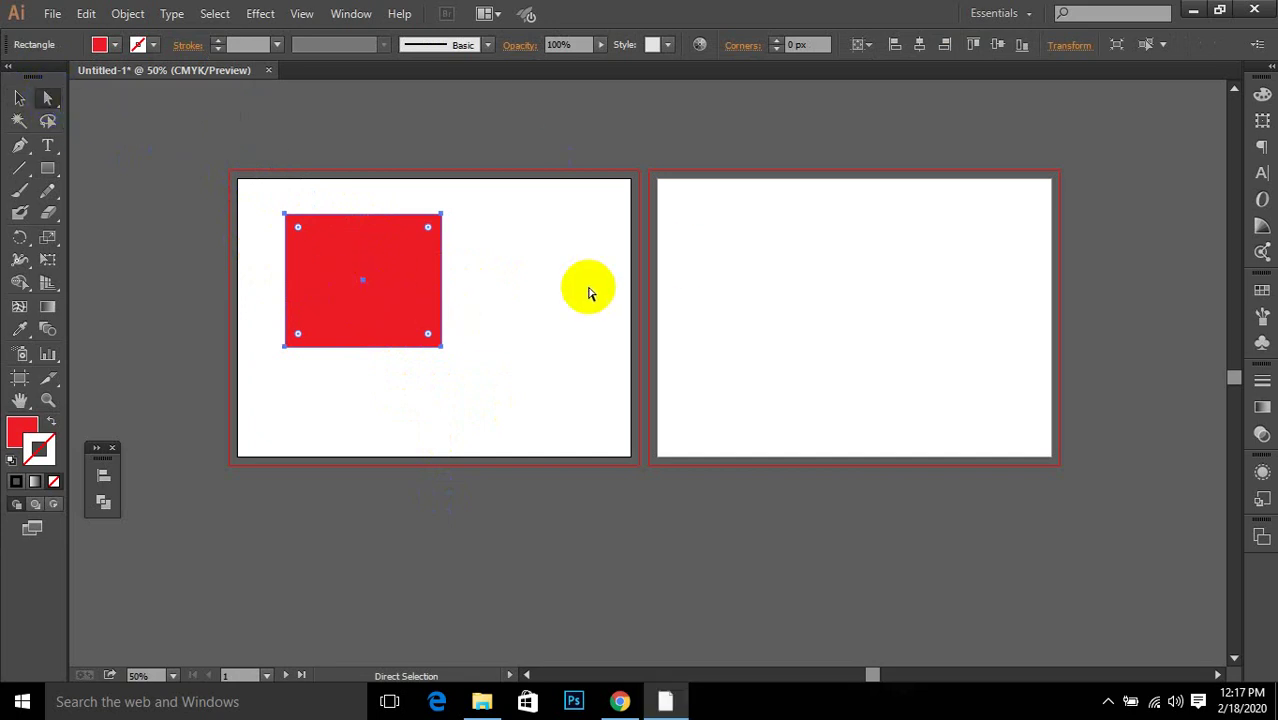
{"action": "left_click_drag", "start_coordinate": [383, 287], "coordinate": [338, 255]}
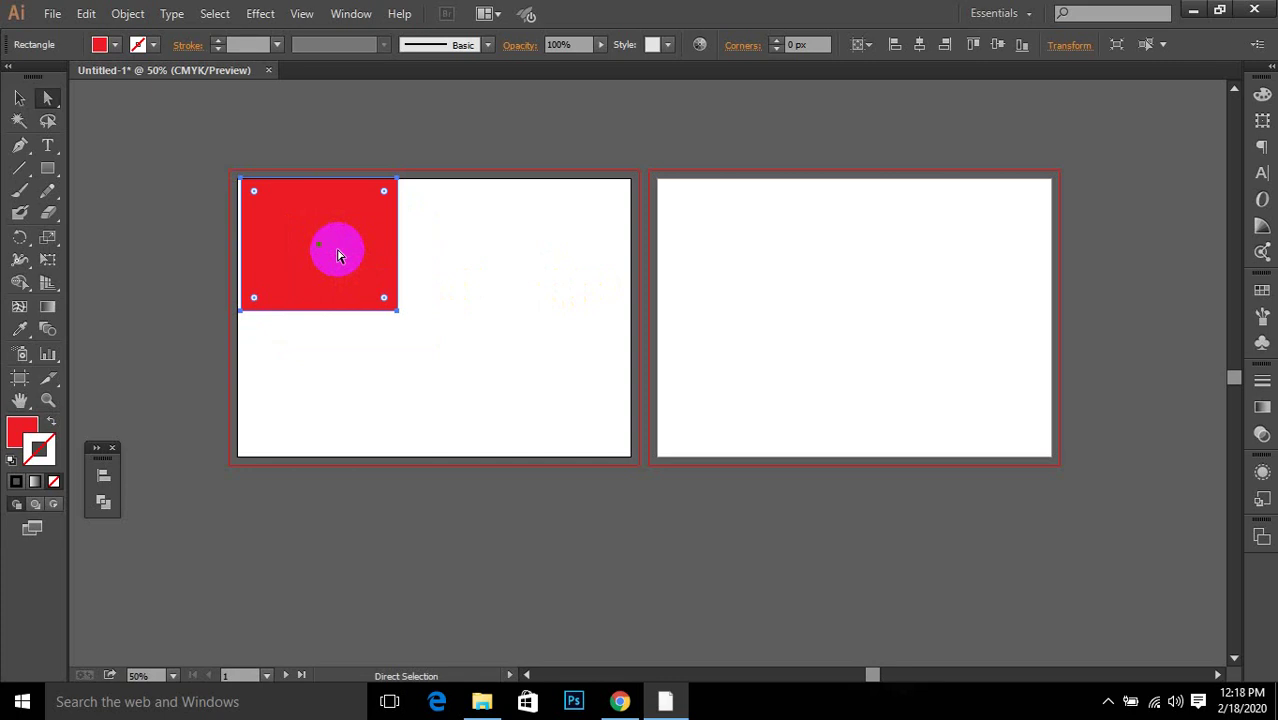
{"action": "mouse_move", "coordinate": [285, 266]}
{"action": "left_mouse_down"}
{"action": "mouse_move", "coordinate": [337, 266]}
{"action": "mouse_move", "coordinate": [291, 286]}
{"action": "mouse_move", "coordinate": [268, 247]}
{"action": "mouse_move", "coordinate": [562, 200]}
{"action": "mouse_move", "coordinate": [572, 260]}
{"action": "mouse_move", "coordinate": [281, 248]}
{"action": "left_mouse_up"}
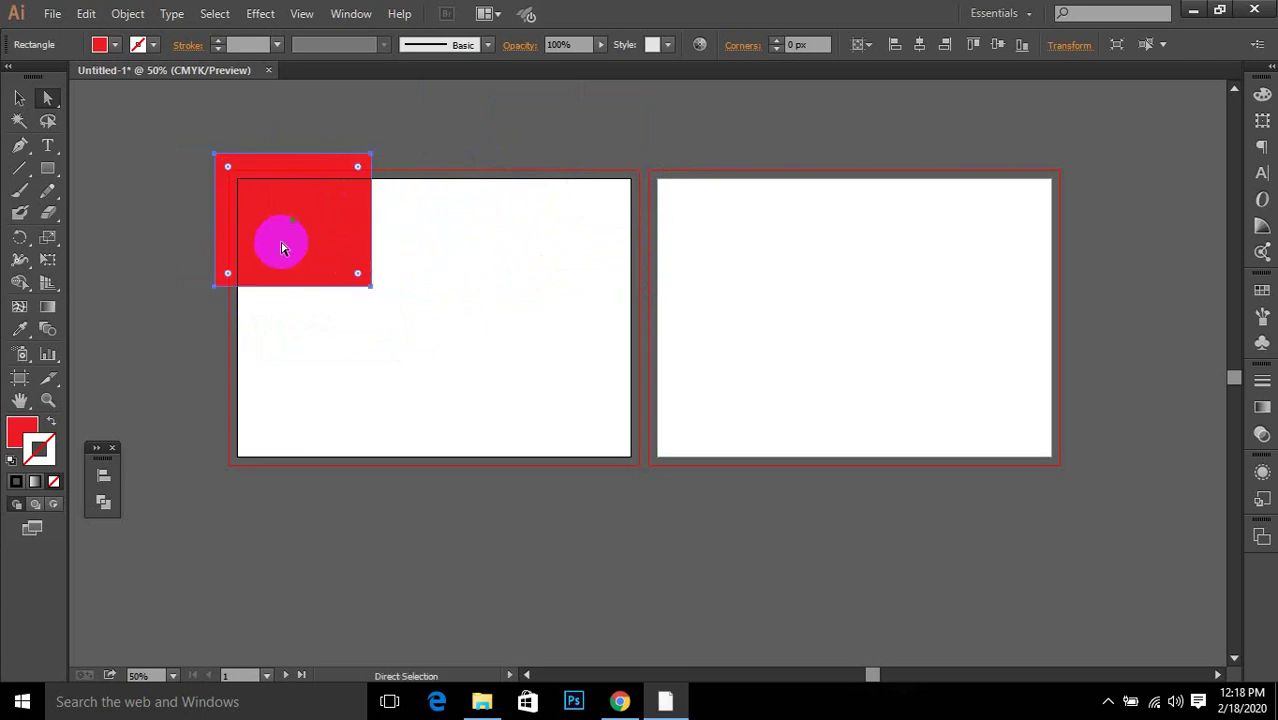
{"action": "key", "text": "v"}
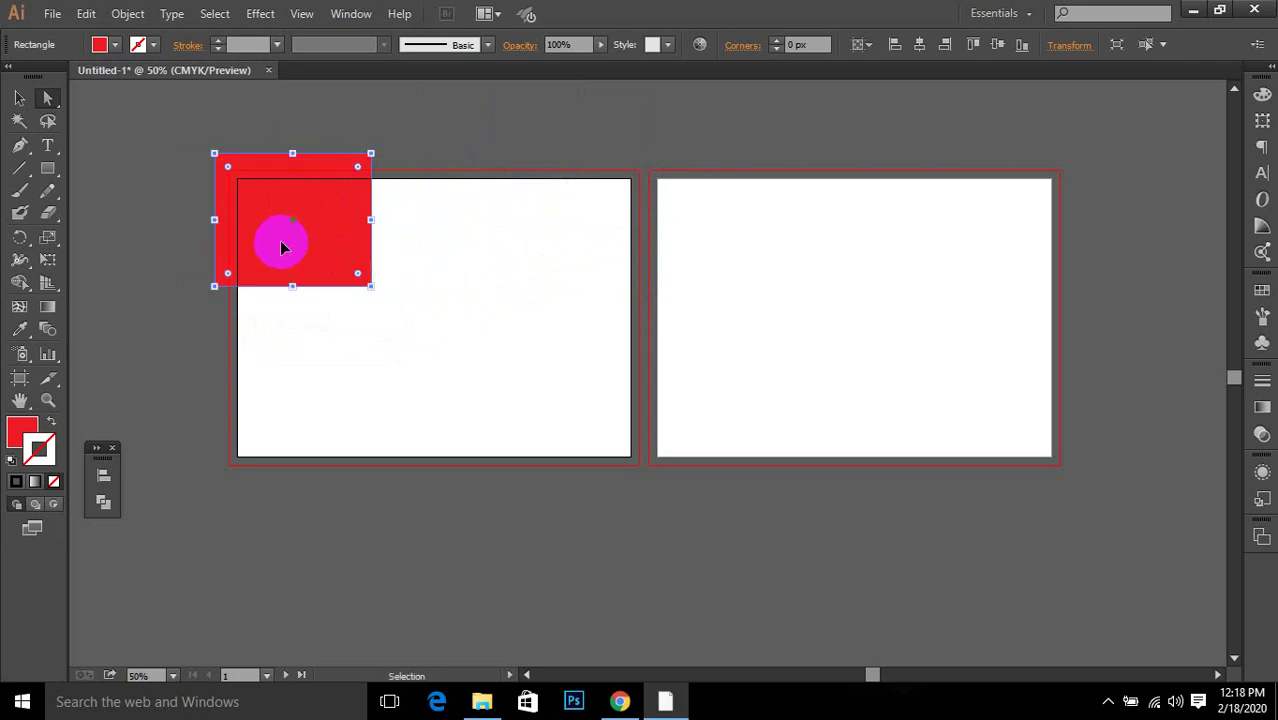
{"action": "key", "text": "a"}
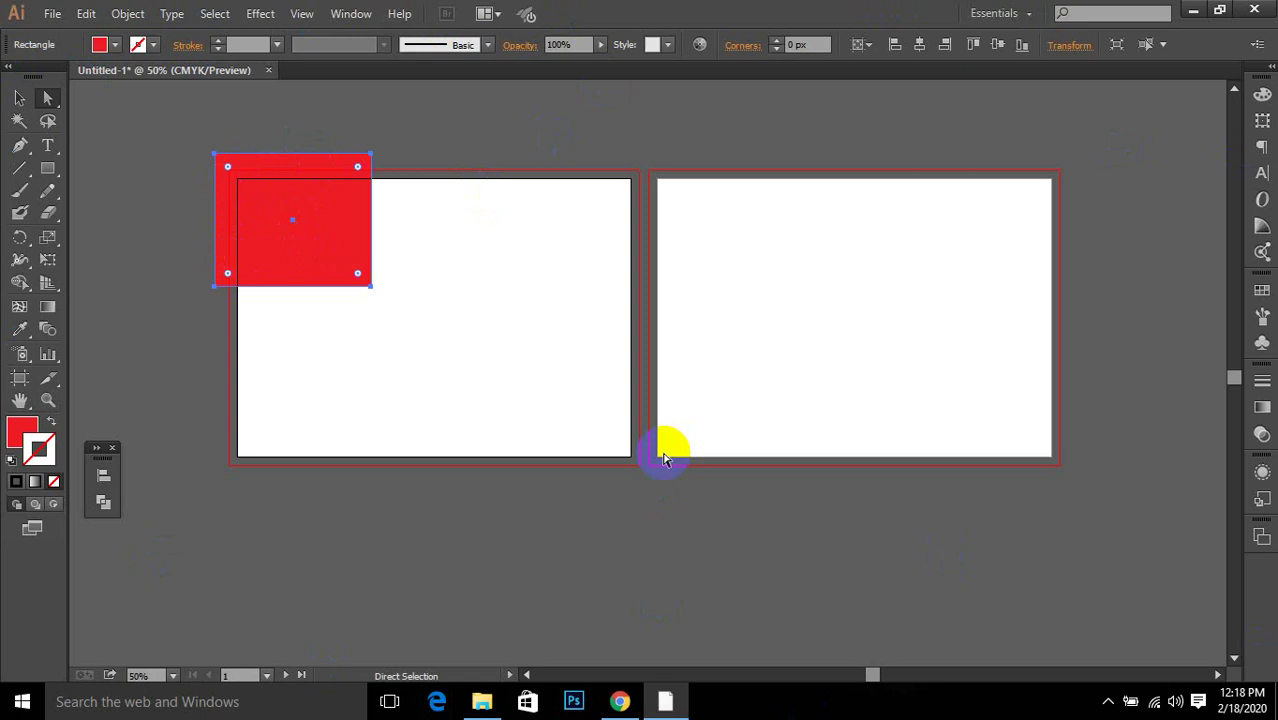
{"action": "key", "text": "v"}
{"action": "left_click", "coordinate": [305, 280]}
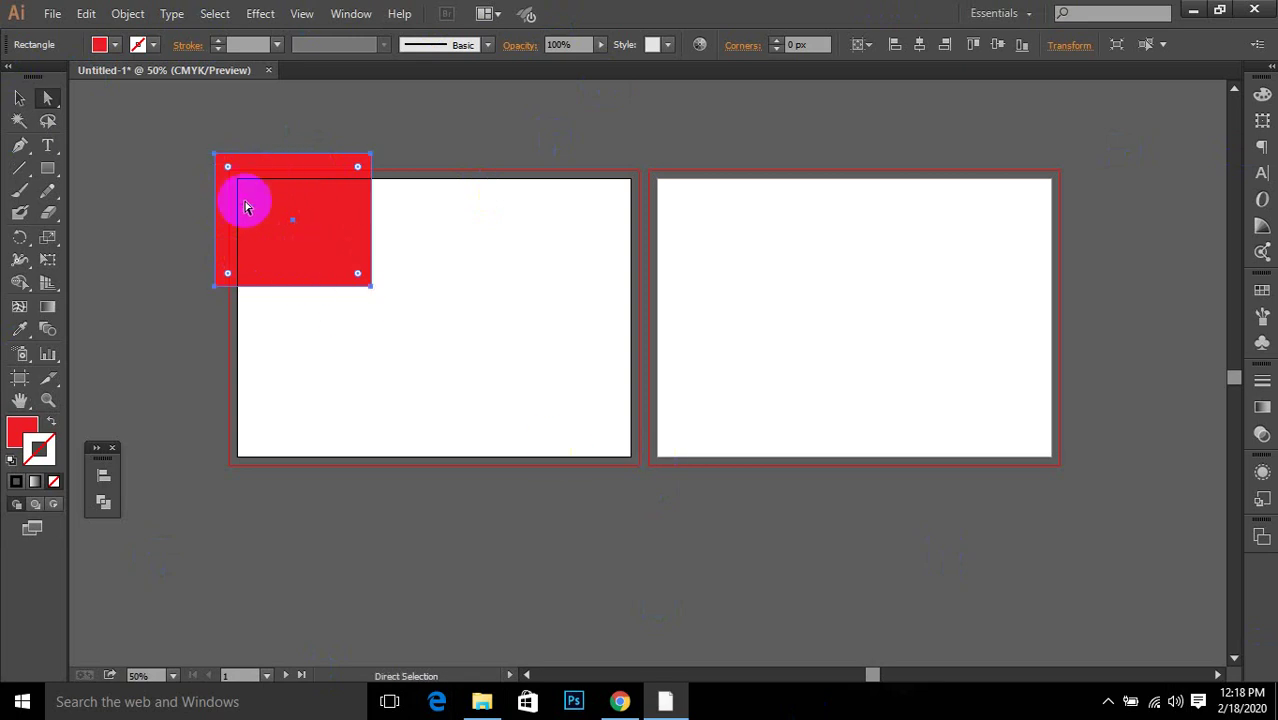
{"action": "left_click", "coordinate": [366, 372]}
Step: Move a duplicate of the red rectangle over the gap between the two artboards and delete that duplicate
{"action": "left_click_drag", "start_coordinate": [320, 288], "coordinate": [693, 246]}
{"action": "mouse_move", "coordinate": [348, 222]}
{"action": "left_mouse_down"}
{"action": "mouse_move", "coordinate": [459, 320]}
{"action": "mouse_move", "coordinate": [340, 243]}
{"action": "left_mouse_up"}
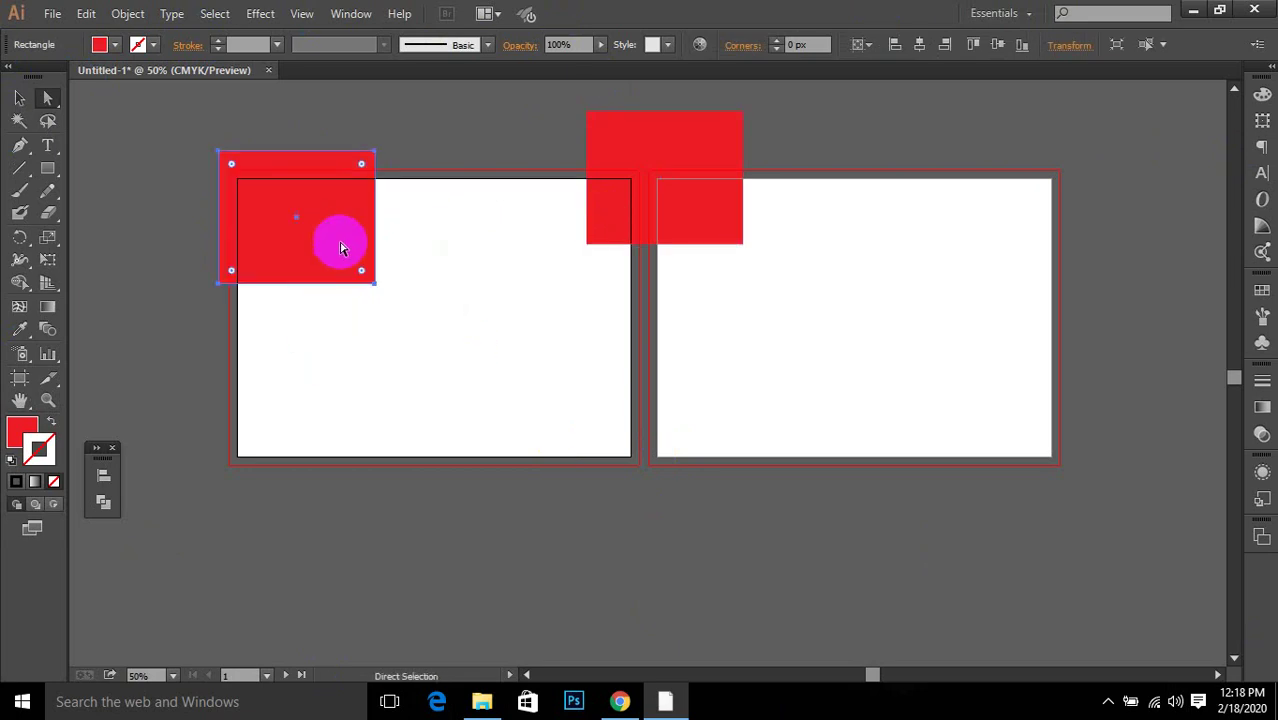
{"action": "left_click", "coordinate": [699, 218]}
{"action": "key", "text": "Delete"}
Step: Place a copy of the rectangle directly behind the red one and fill the copy with yellow
{"action": "left_click", "coordinate": [342, 178]}
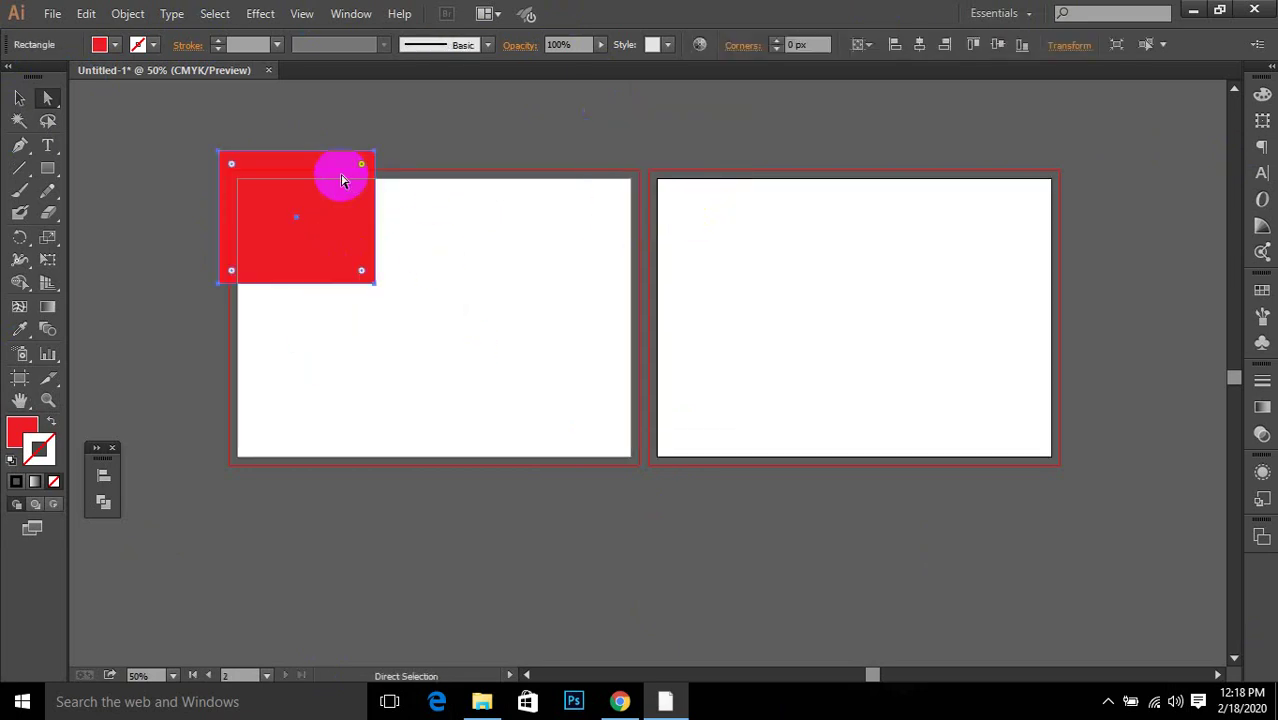
{"action": "key", "text": "v"}
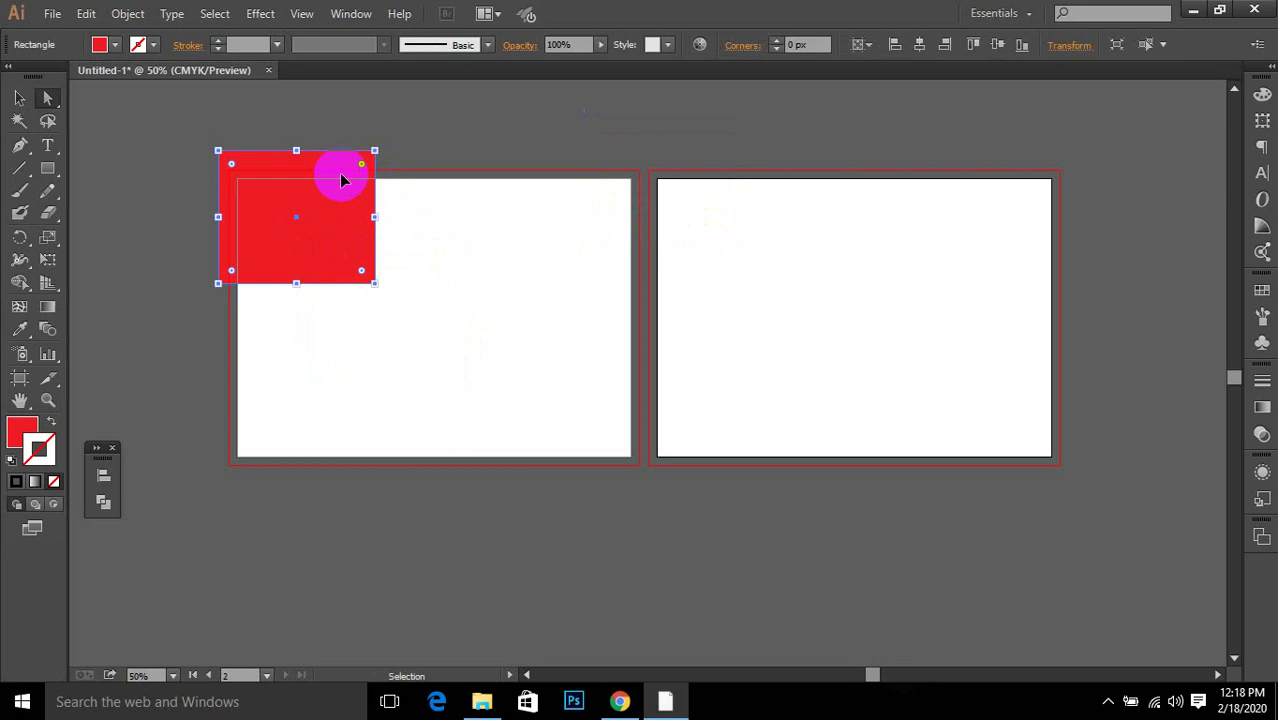
{"action": "key", "text": "a"}
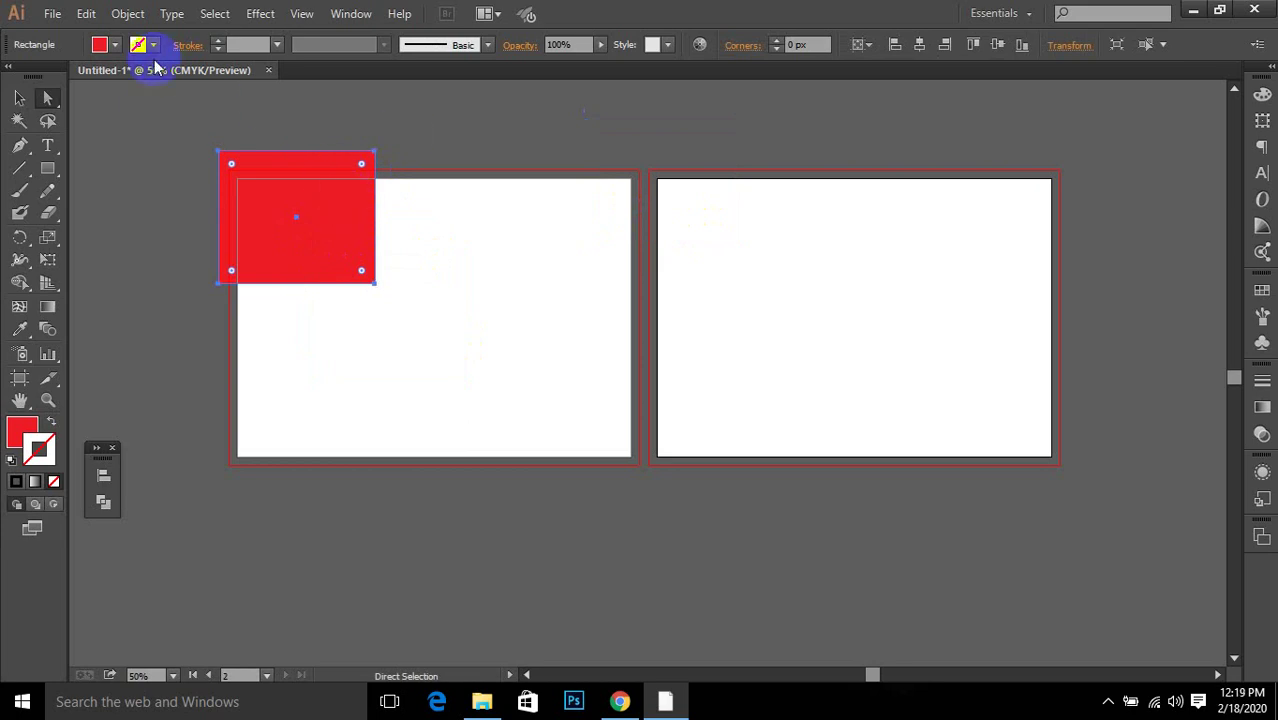
{"action": "left_click", "coordinate": [104, 44]}
{"action": "left_click", "coordinate": [91, 75]}
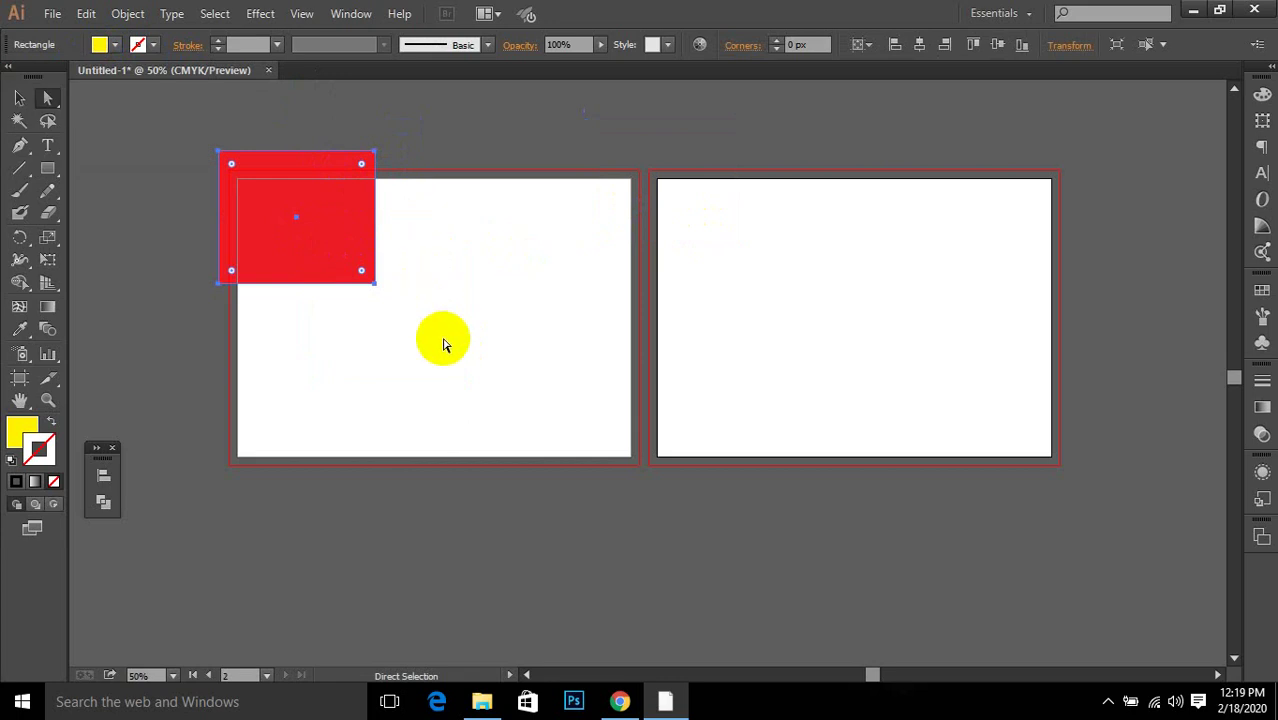
Step: Move the red rectangle off the yellow one, delete it completely and select the yellow rectangle
{"action": "left_click_drag", "start_coordinate": [245, 225], "coordinate": [528, 240]}
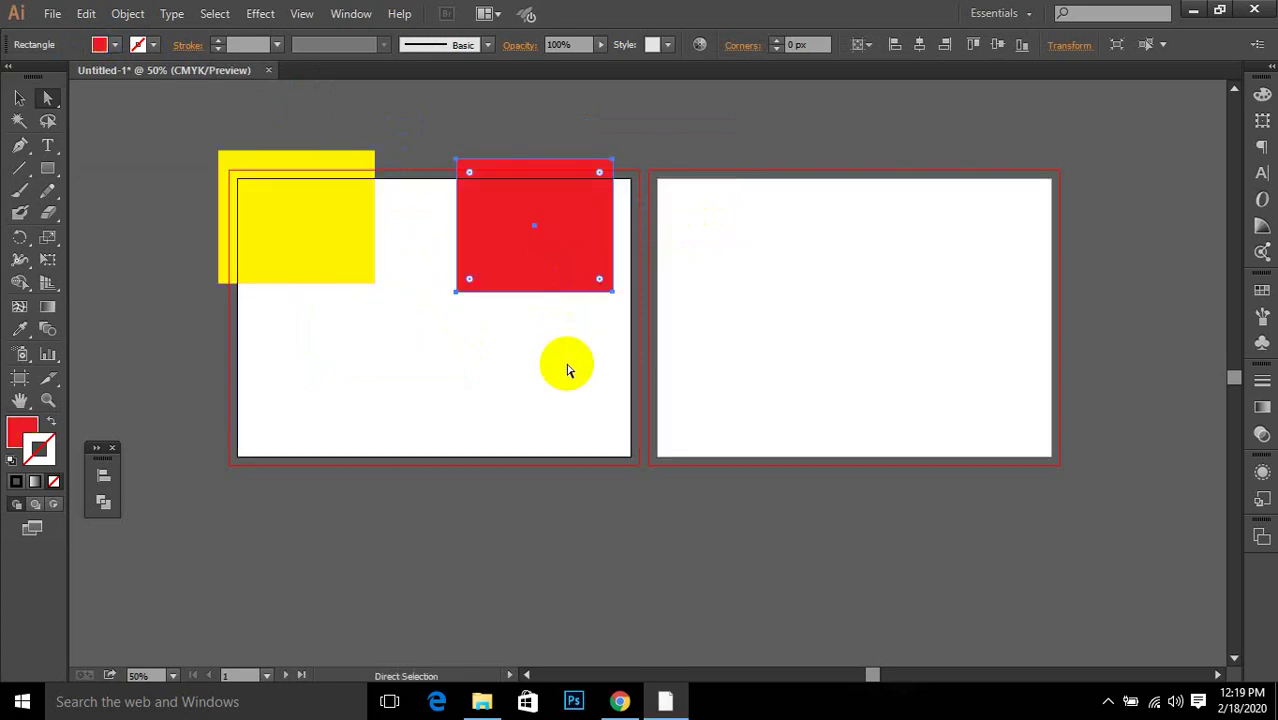
{"action": "left_click", "coordinate": [570, 255]}
{"action": "key", "text": "Delete"}
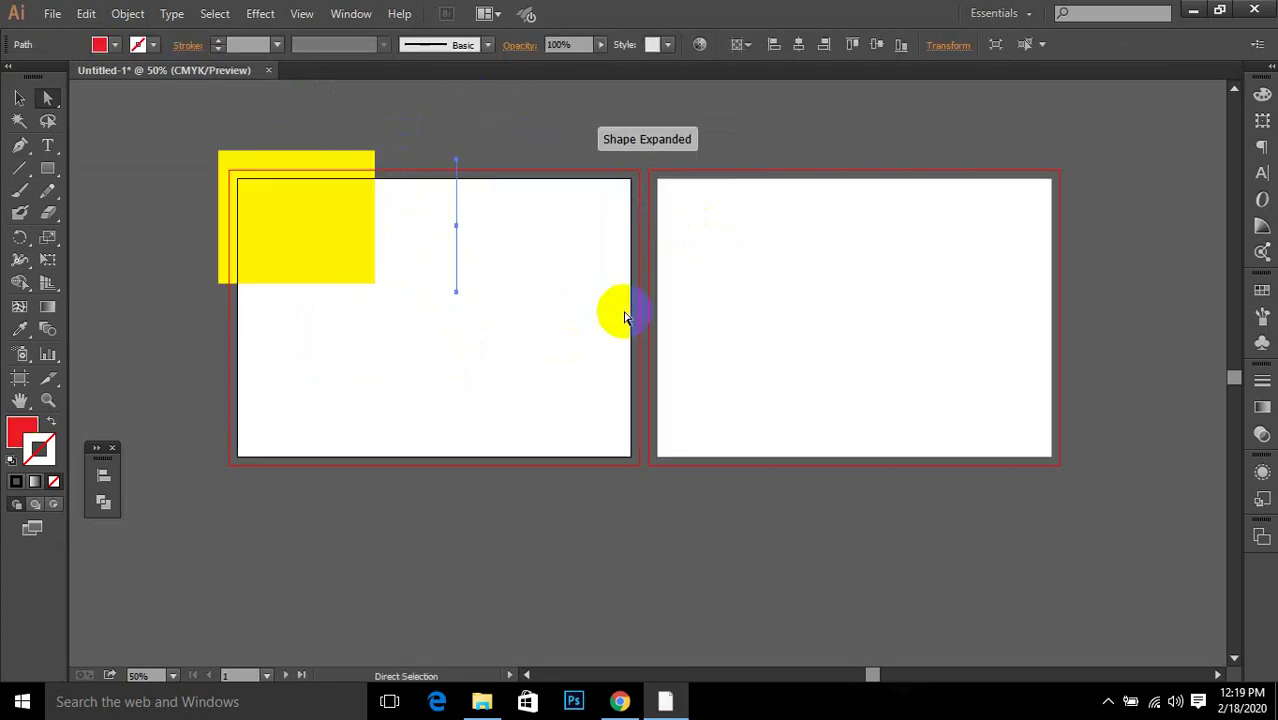
{"action": "key", "text": "Delete"}
{"action": "left_click", "coordinate": [271, 208]}
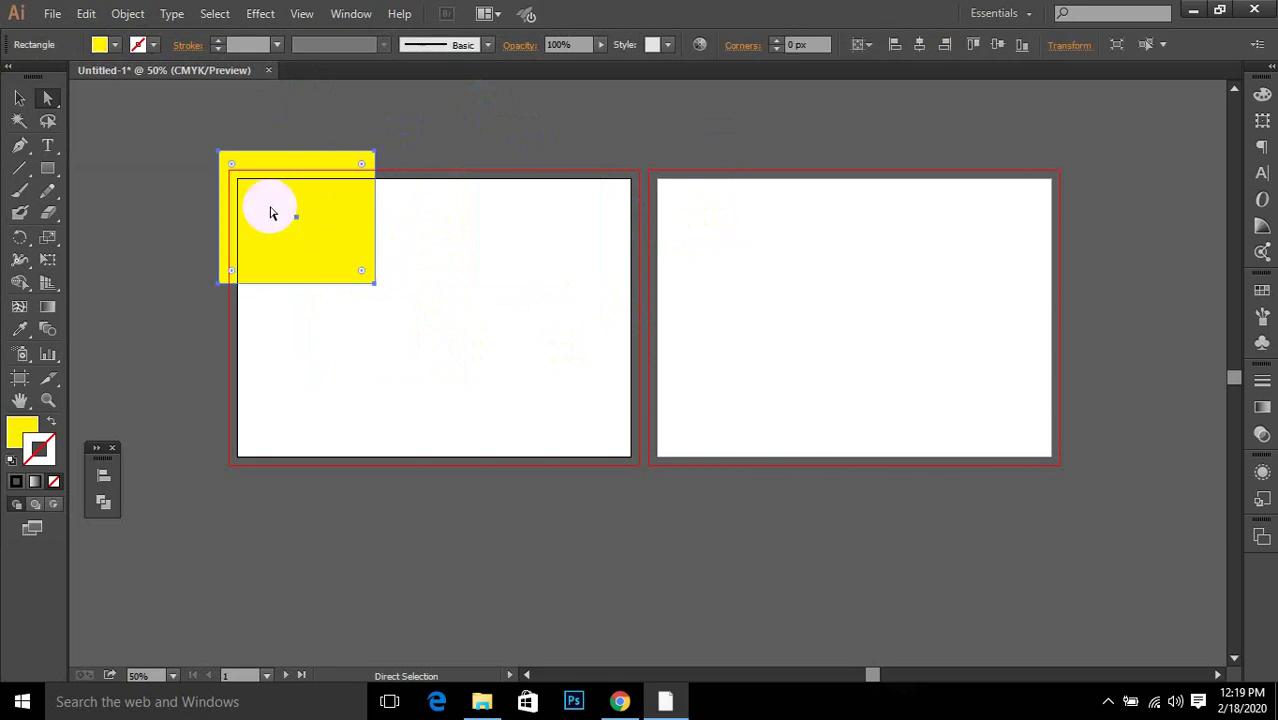
Step: Paste a copy of the yellow rectangle over the gap between the artboards and delete that copy
{"action": "key", "text": "v"}
{"action": "key", "text": "ctrl+v"}
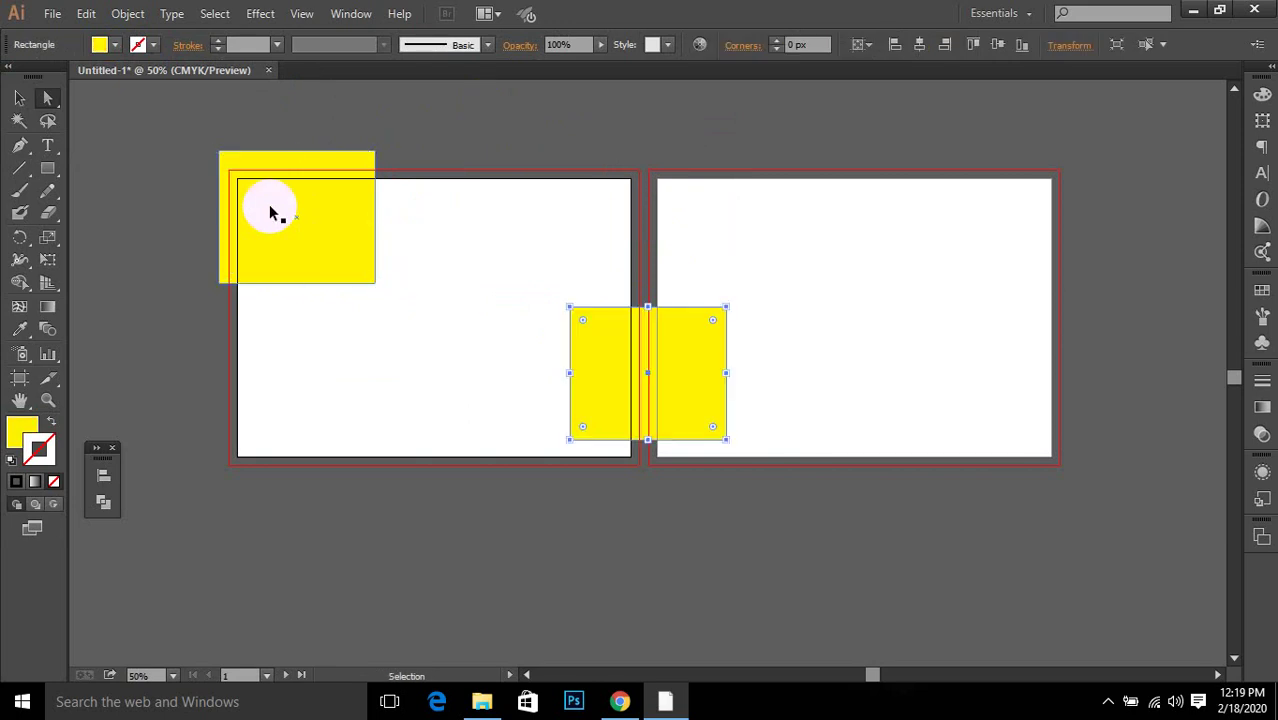
{"action": "key", "text": "a"}
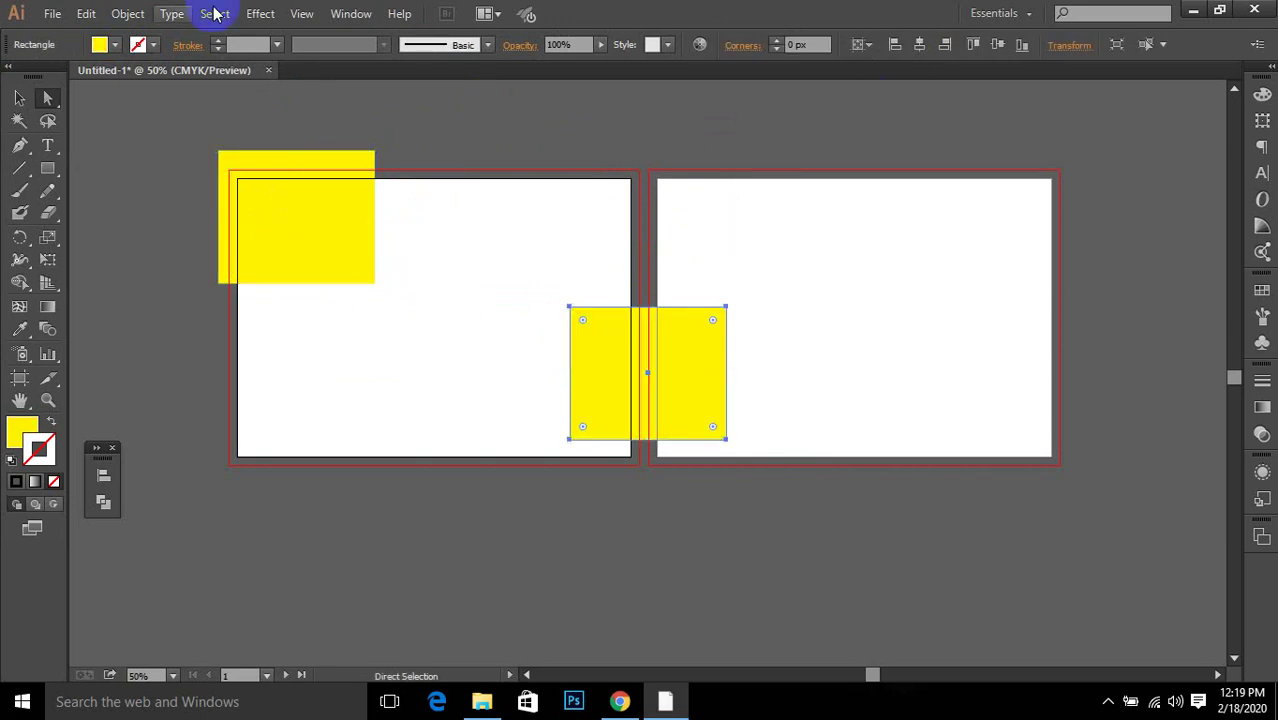
{"action": "left_click", "coordinate": [692, 386]}
{"action": "key", "text": "Delete"}
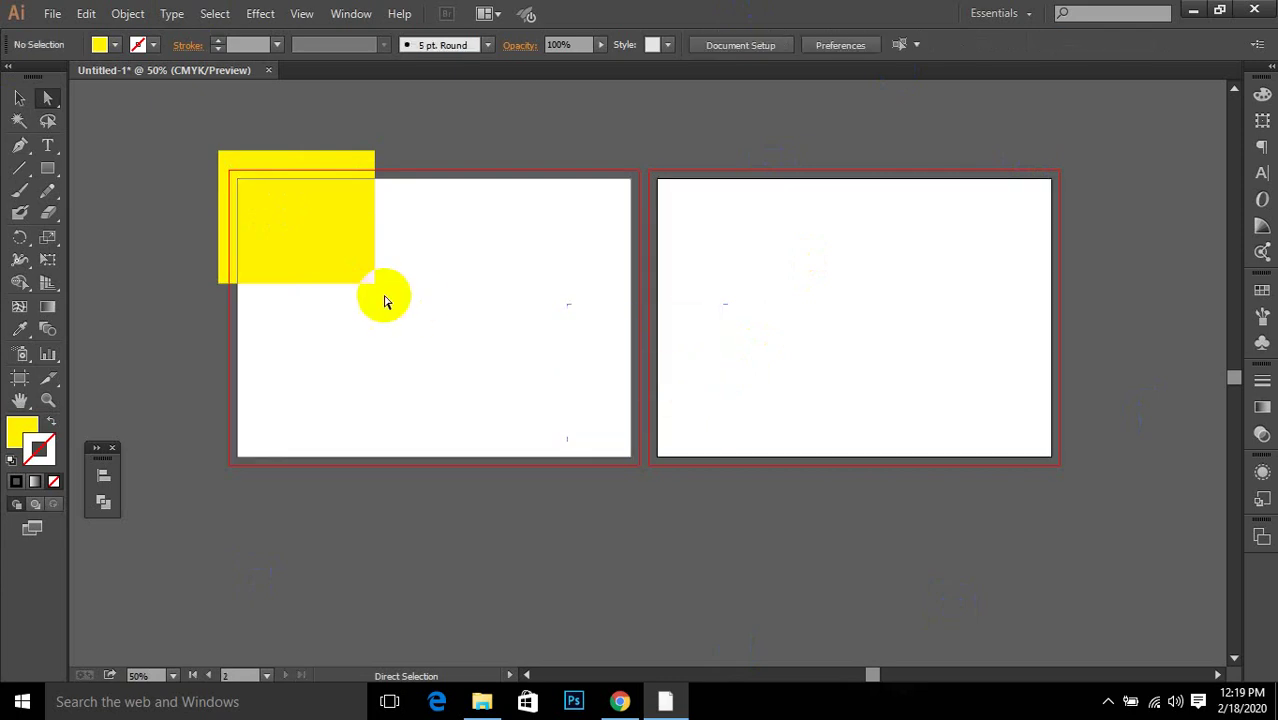
Step: Place a duplicate of the yellow rectangle straight to its right within the first artboard, level with the original
{"action": "left_click", "coordinate": [342, 243]}
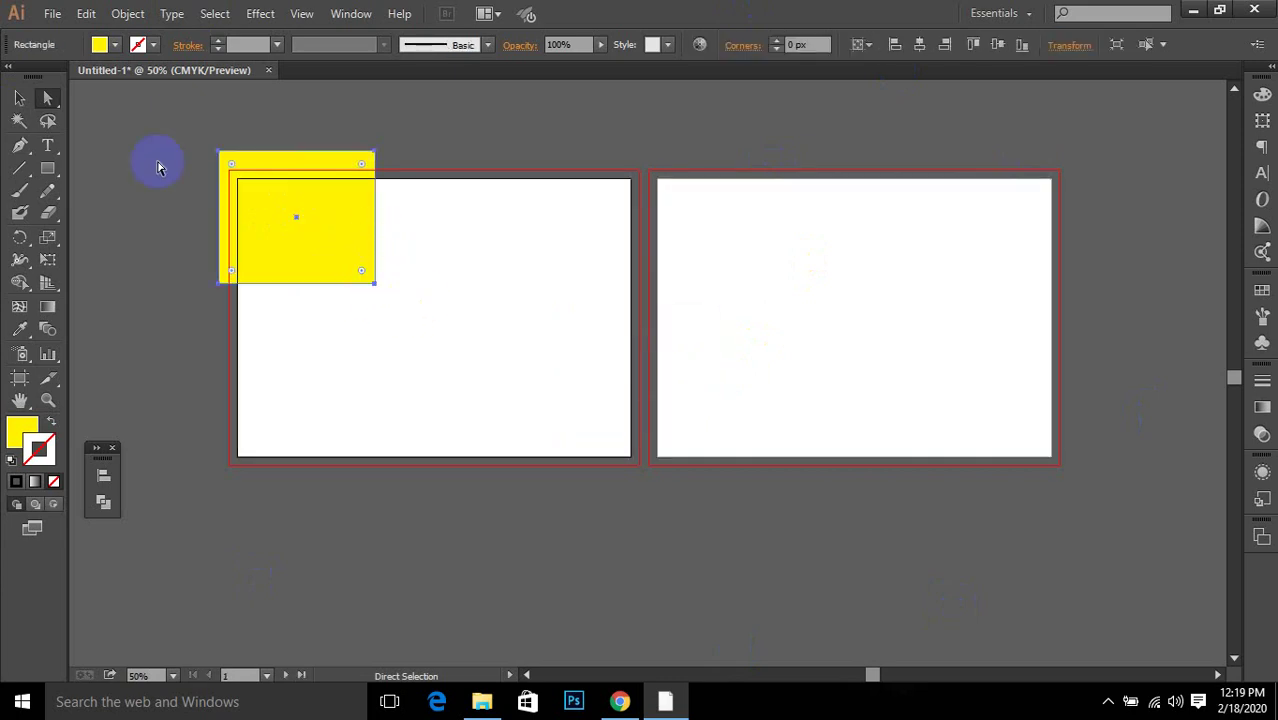
{"action": "left_click", "coordinate": [20, 98]}
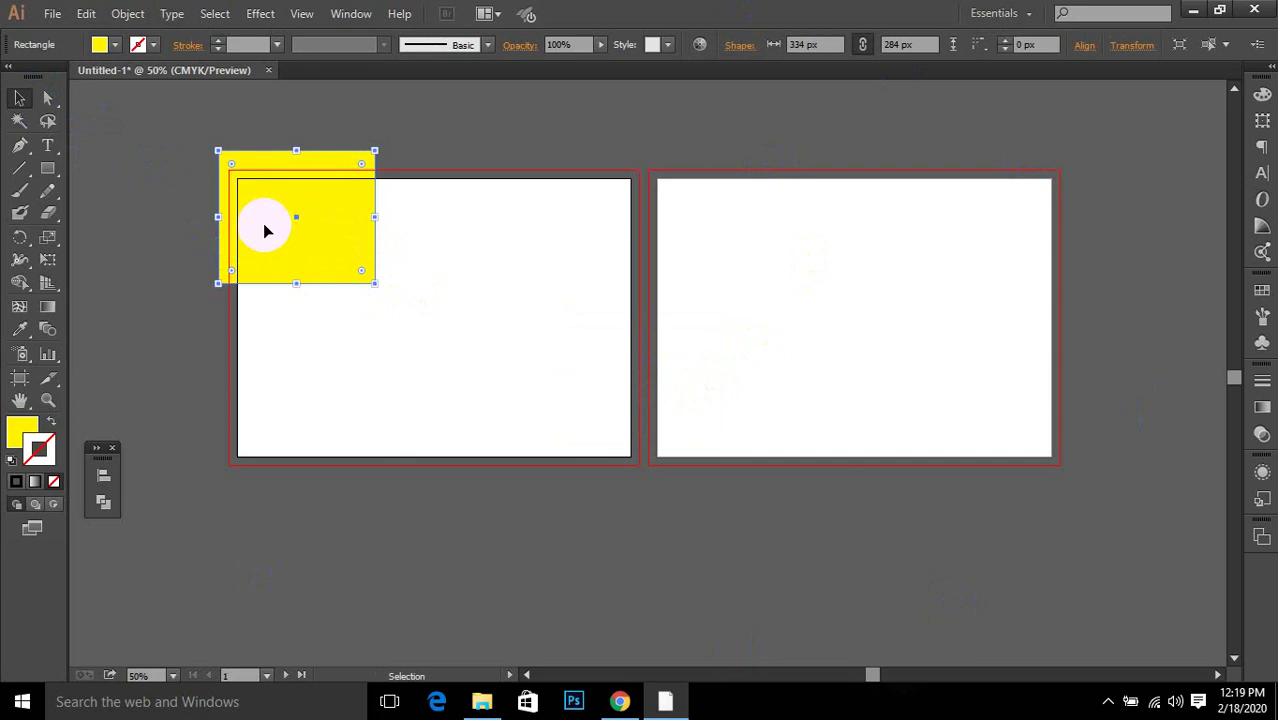
{"action": "left_click_drag", "start_coordinate": [263, 227], "coordinate": [462, 224]}
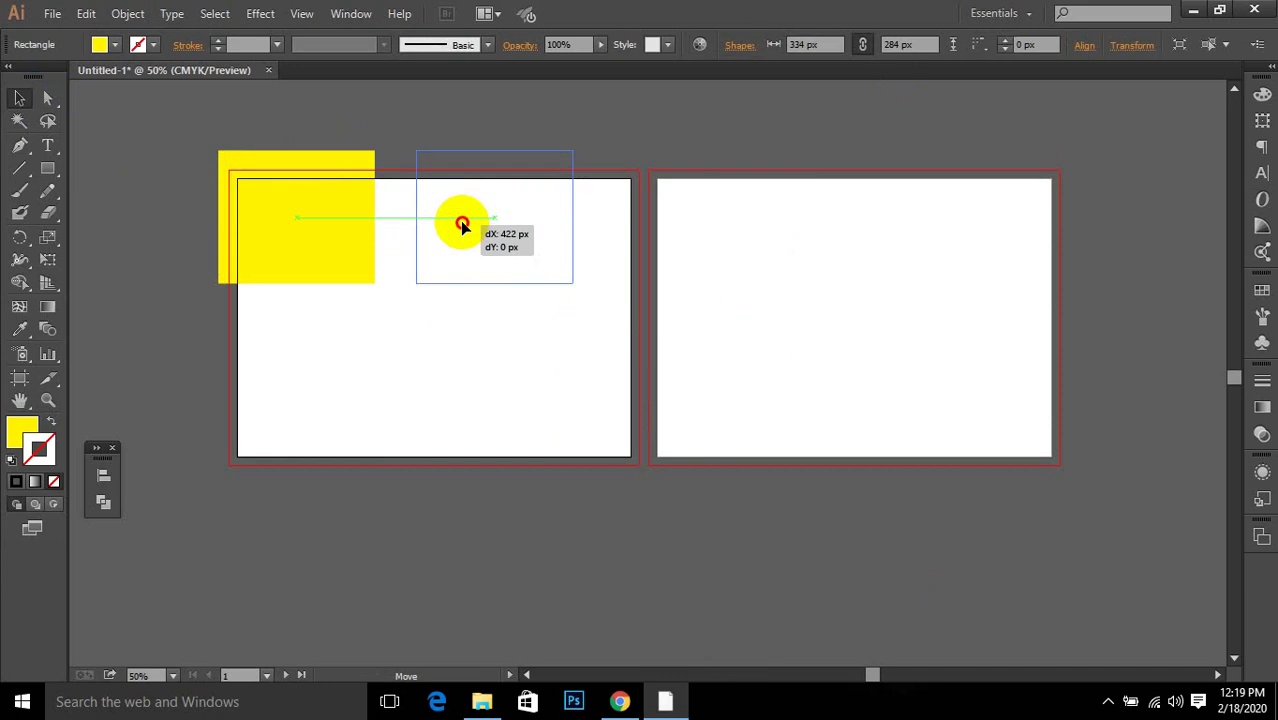
{"action": "mouse_move", "coordinate": [462, 224]}
{"action": "left_mouse_down"}
{"action": "mouse_move", "coordinate": [516, 222]}
{"action": "mouse_move", "coordinate": [480, 222]}
{"action": "left_mouse_up"}
{"action": "mouse_move", "coordinate": [479, 230]}
{"action": "left_mouse_down"}
{"action": "mouse_move", "coordinate": [459, 214]}
{"action": "mouse_move", "coordinate": [501, 226]}
{"action": "mouse_move", "coordinate": [471, 209]}
{"action": "mouse_move", "coordinate": [463, 218]}
{"action": "left_mouse_up"}
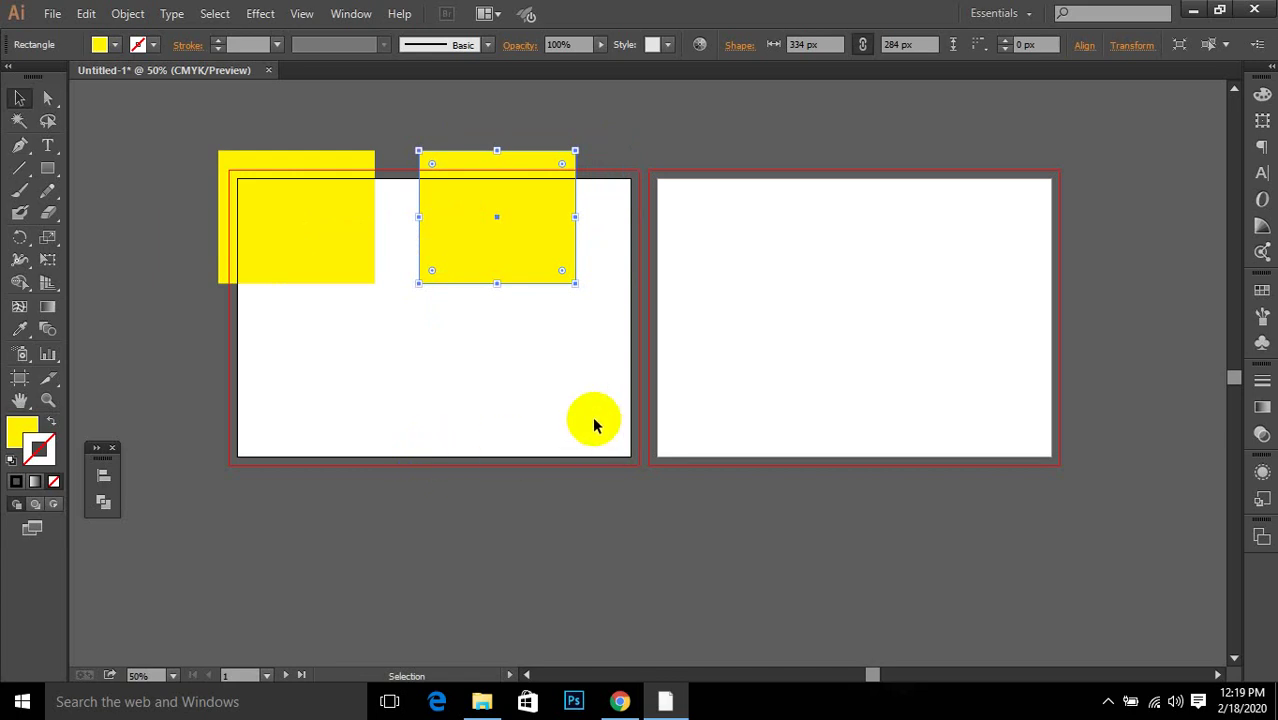
Step: Repeat the duplication three more times in an evenly spaced row and delete all four copies, leaving the original rectangle
{"action": "key", "text": "a"}
{"action": "key", "text": "ctrl+d"}
{"action": "key", "text": "ctrl+d"}
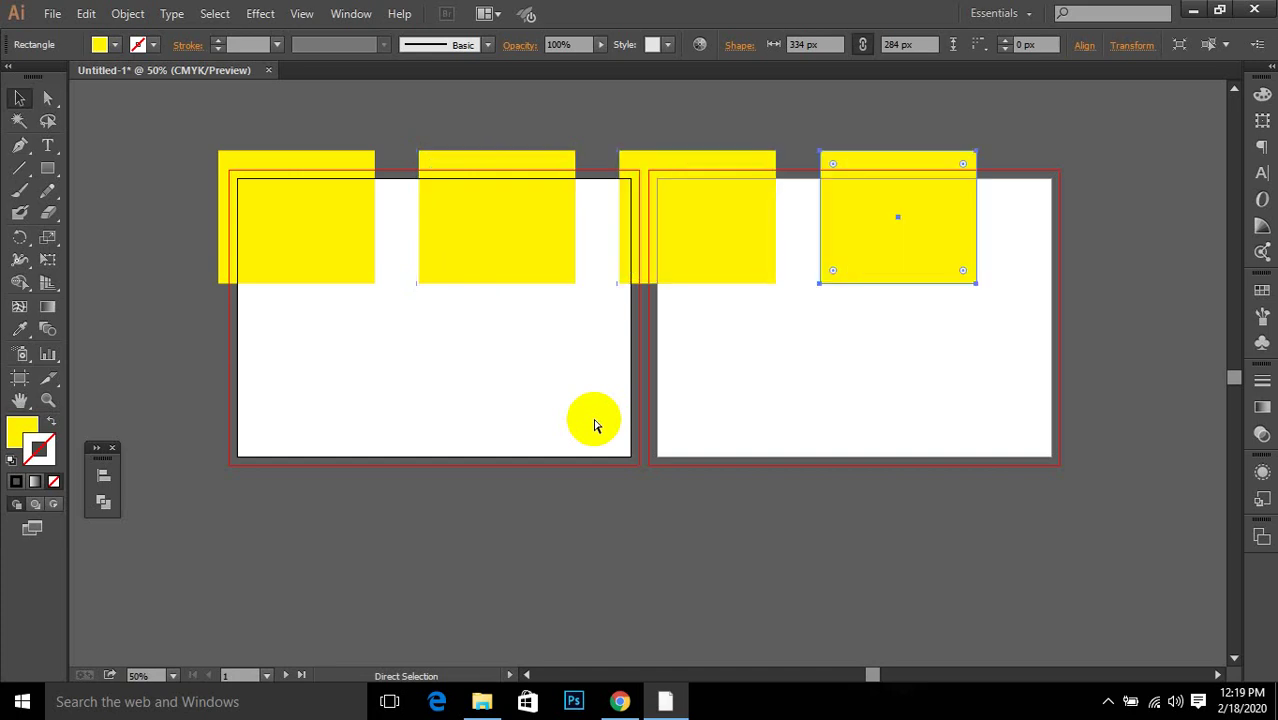
{"action": "key", "text": "ctrl+d"}
{"action": "key", "text": "v"}
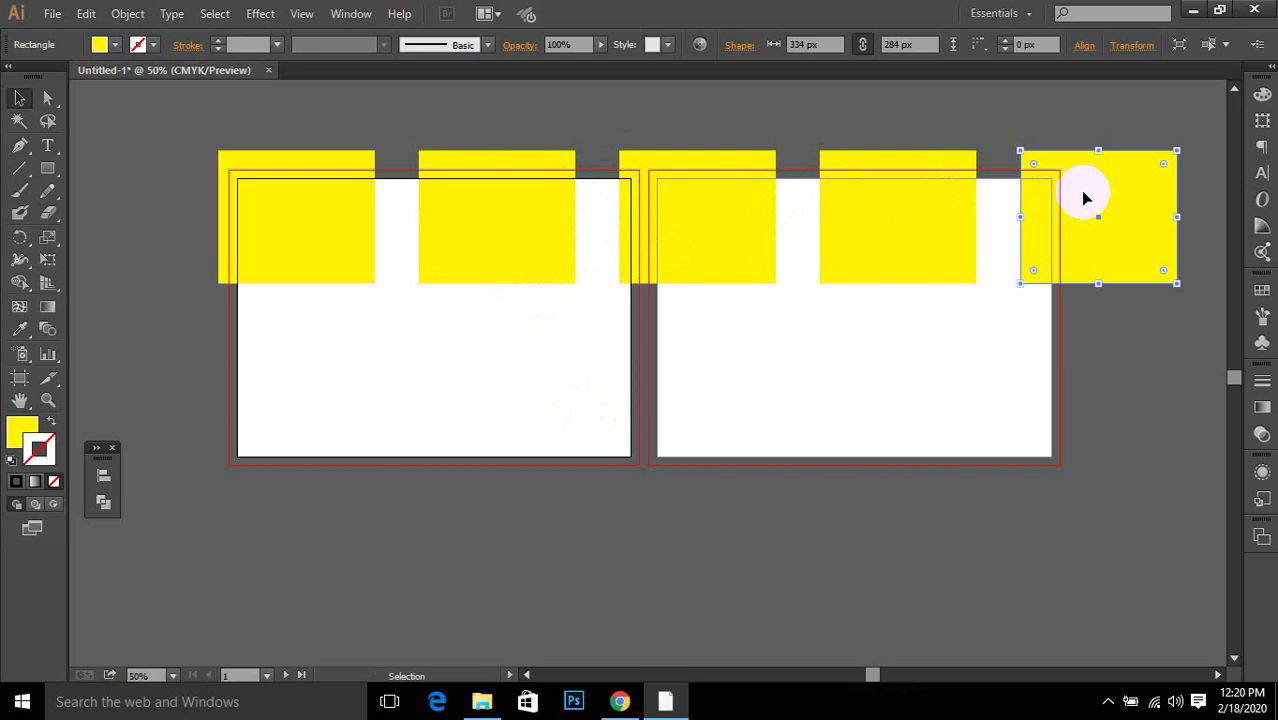
{"action": "left_click_drag", "start_coordinate": [414, 117], "coordinate": [1155, 385]}
{"action": "key", "text": "Delete"}
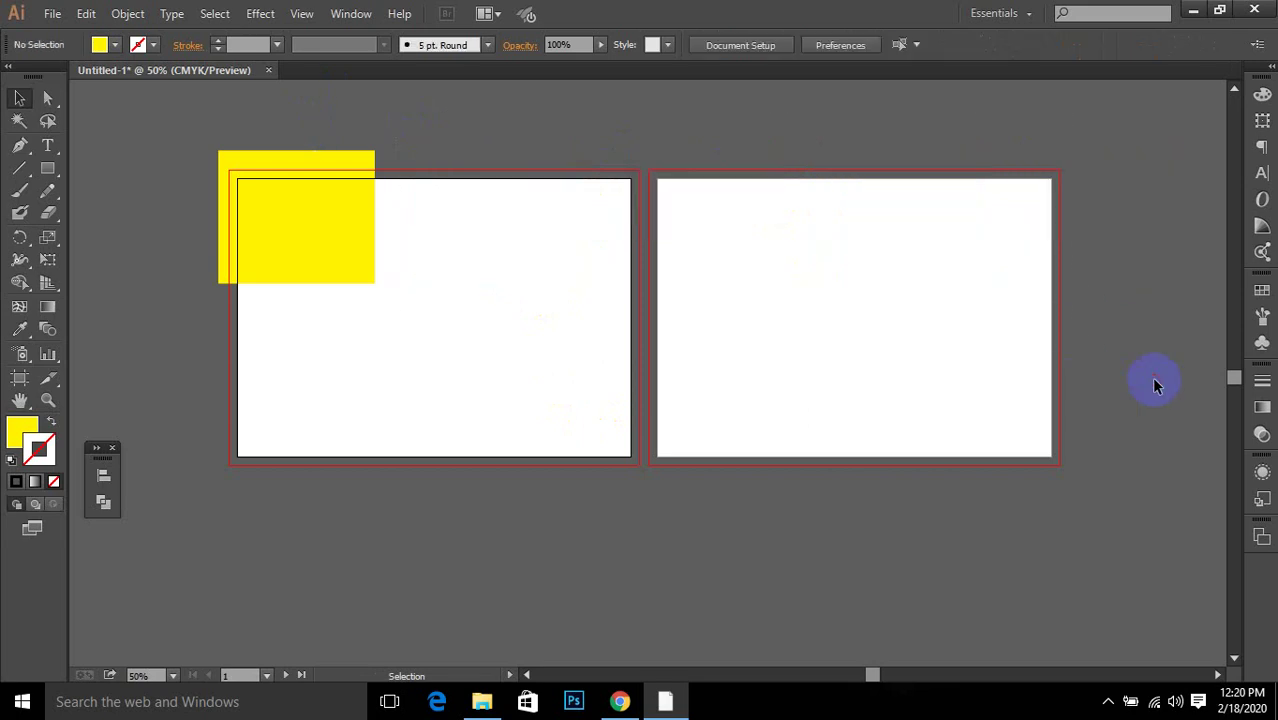
Step: Duplicate the yellow rectangle about 222 px across and 190 px down, and repeat that copy four times into a diagonal staircase
{"action": "left_click_drag", "start_coordinate": [279, 227], "coordinate": [390, 322]}
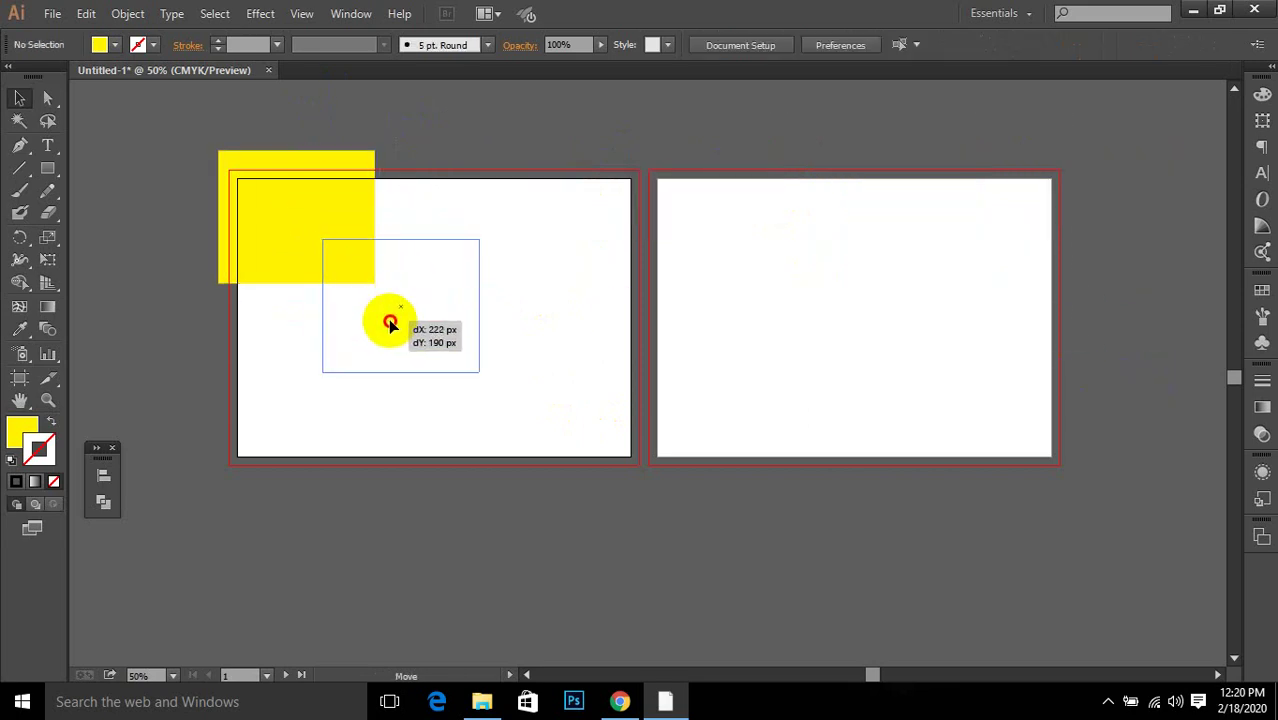
{"action": "left_click_drag", "start_coordinate": [390, 322], "coordinate": [391, 322]}
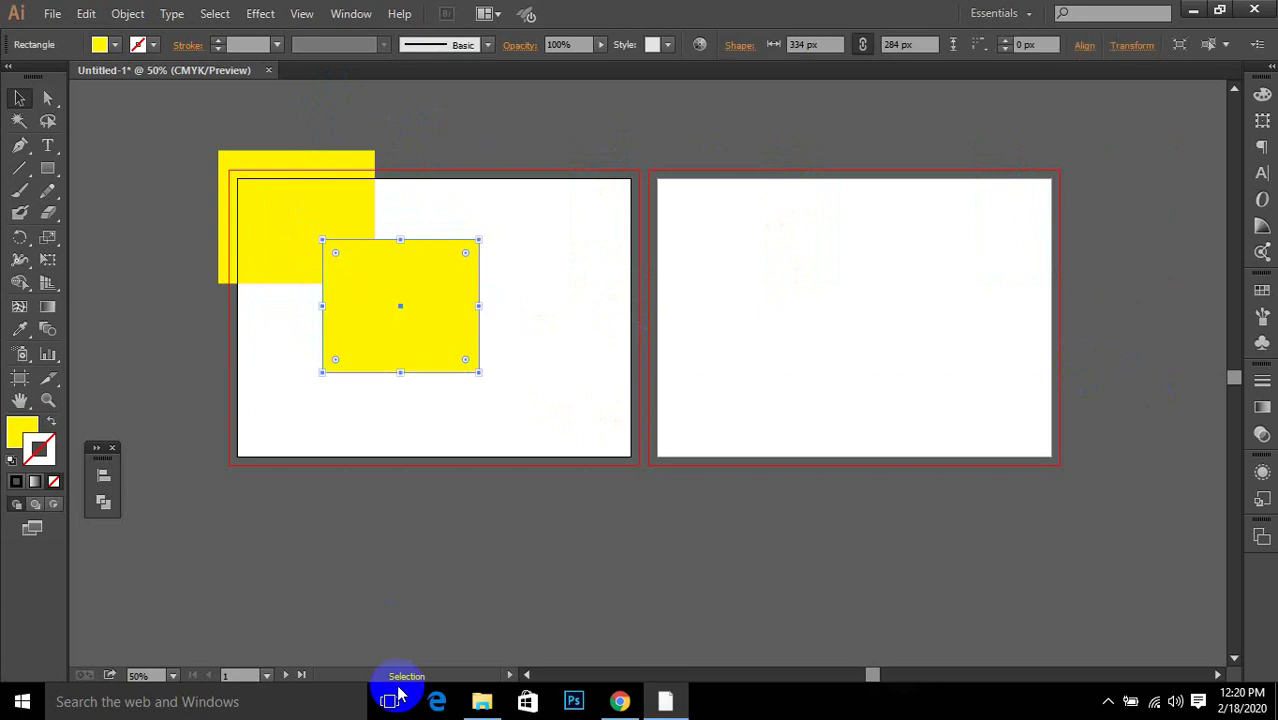
{"action": "key", "text": "ctrl+d"}
{"action": "key", "text": "ctrl+d"}
{"action": "key", "text": "ctrl+d"}
{"action": "key", "text": "ctrl+d"}
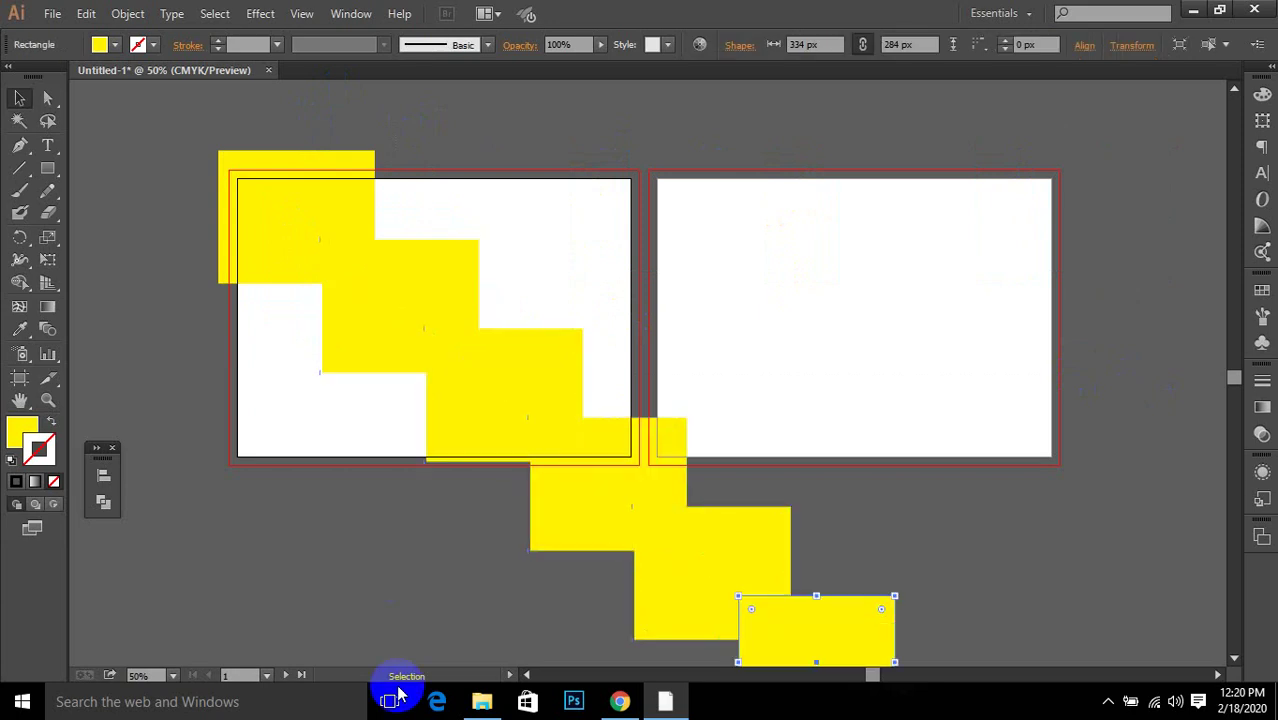
Step: Delete all six staircase rectangles together and undo the deletion
{"action": "left_click_drag", "start_coordinate": [125, 134], "coordinate": [995, 679]}
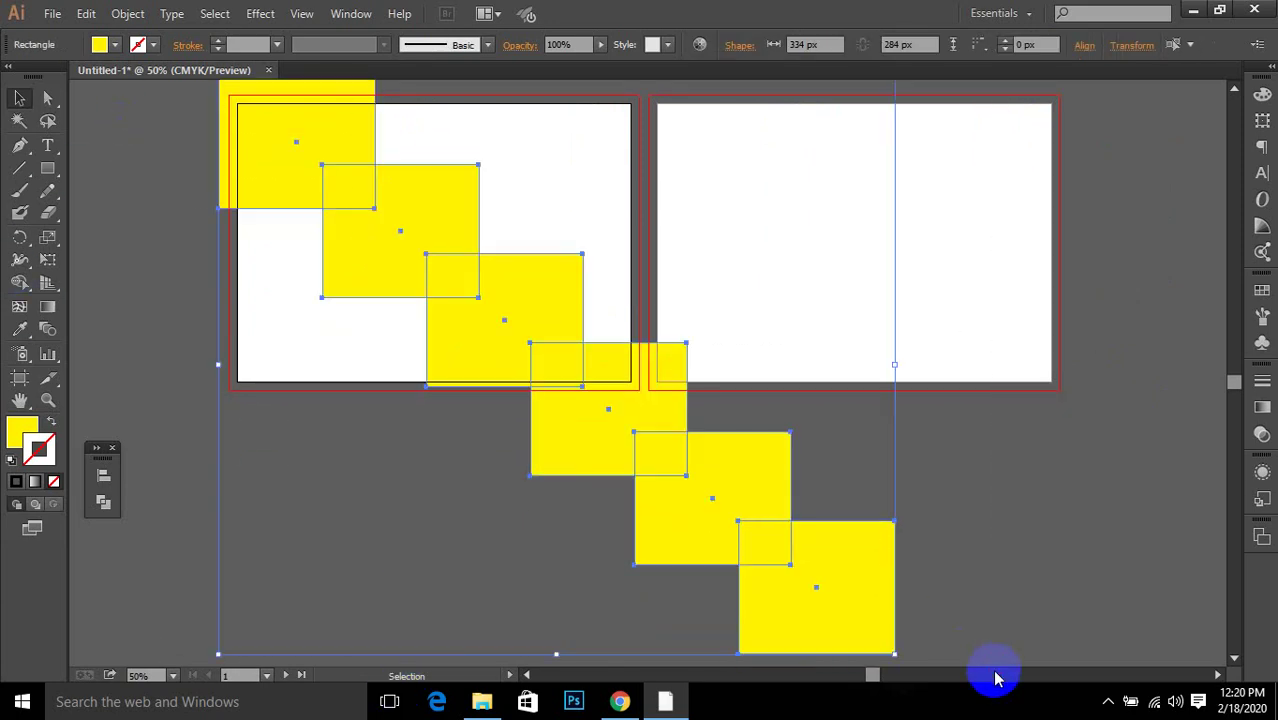
{"action": "key", "text": "Delete"}
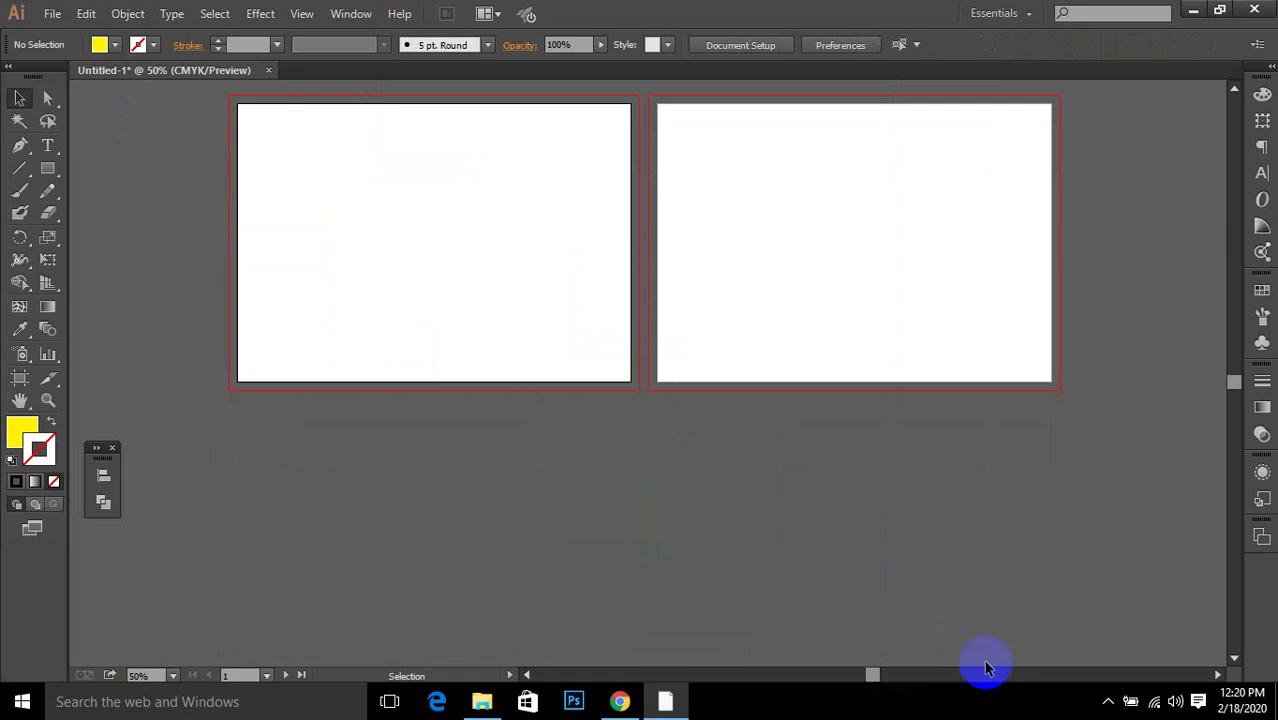
{"action": "scroll", "coordinate": [301, 200], "scroll_direction": "up", "scroll_amount": 1}
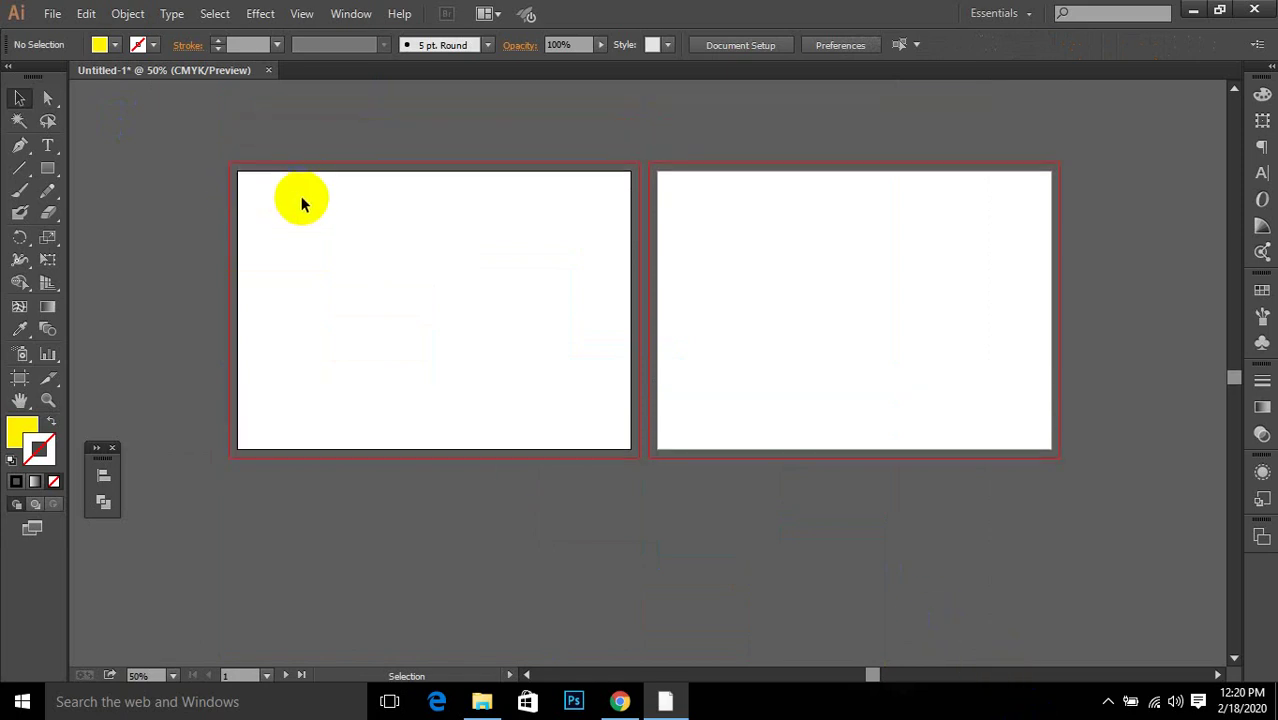
{"action": "left_click", "coordinate": [99, 141]}
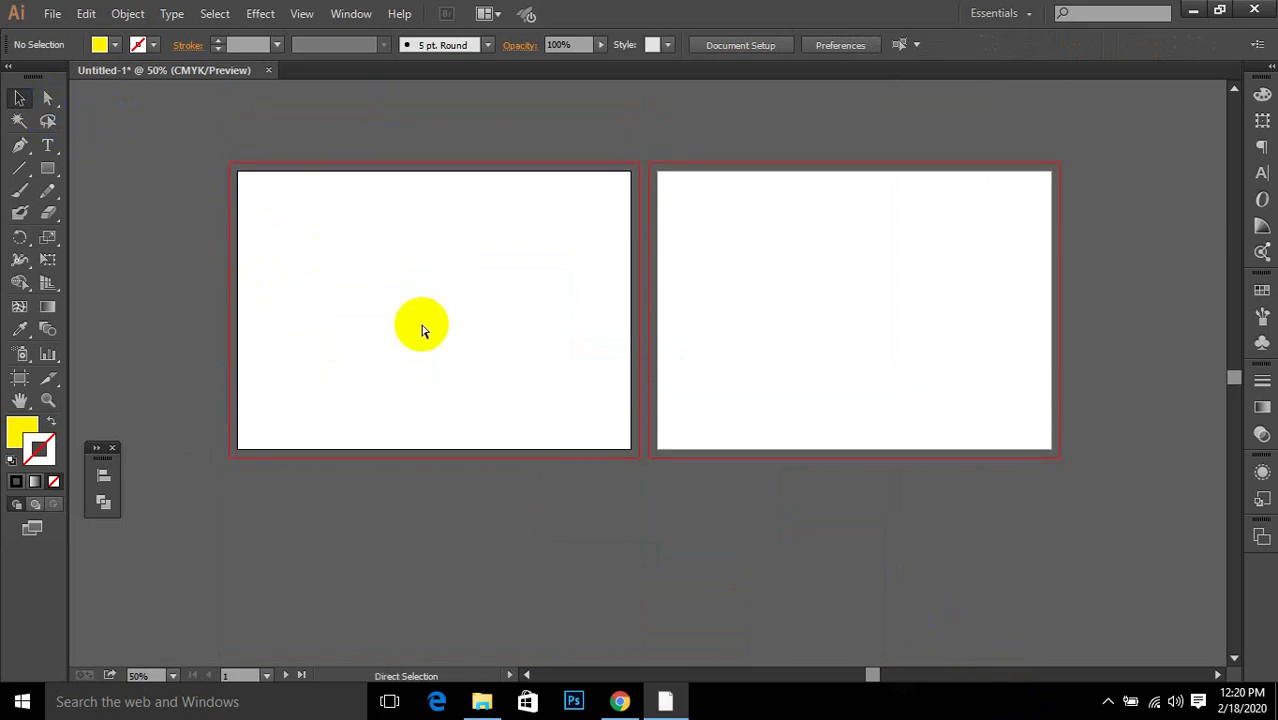
{"action": "key", "text": "ctrl+v"}
{"action": "left_click", "coordinate": [805, 462]}
{"action": "scroll", "coordinate": [812, 456], "scroll_direction": "down", "scroll_amount": 1}
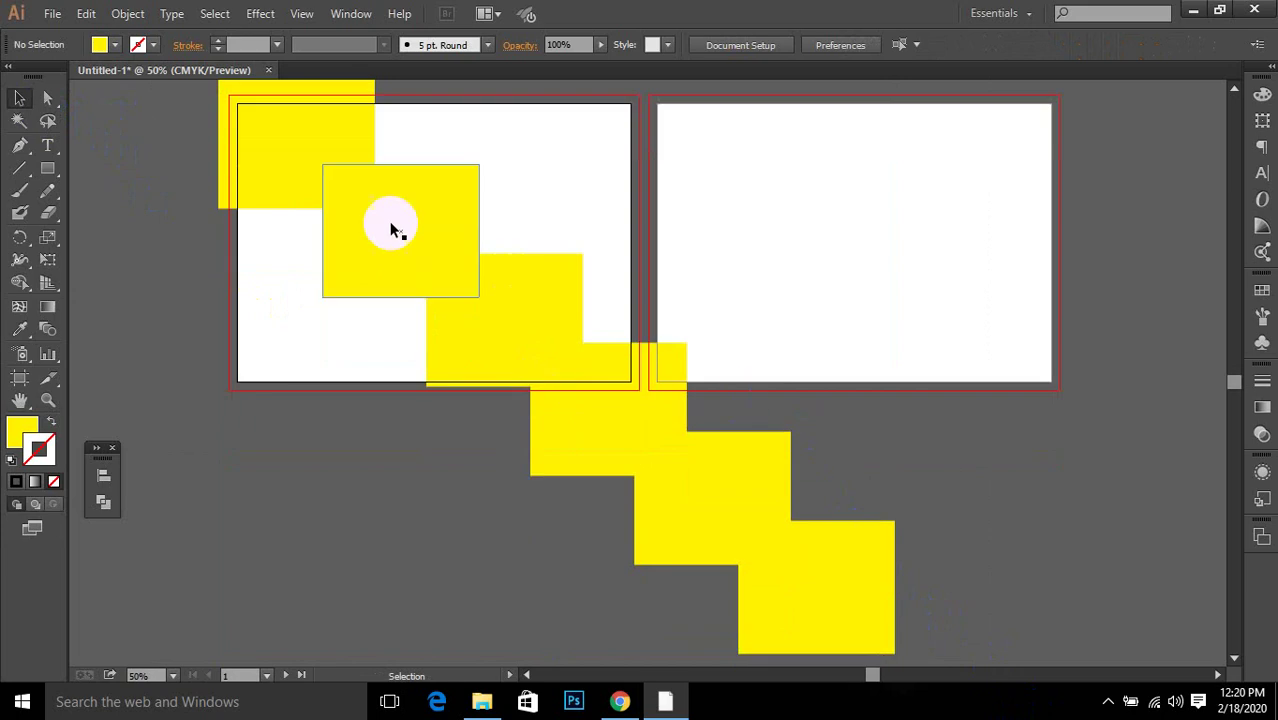
Step: Select individual staircase rectangles and shift the third one slightly up and to the right, independently of the others
{"action": "left_click", "coordinate": [280, 163]}
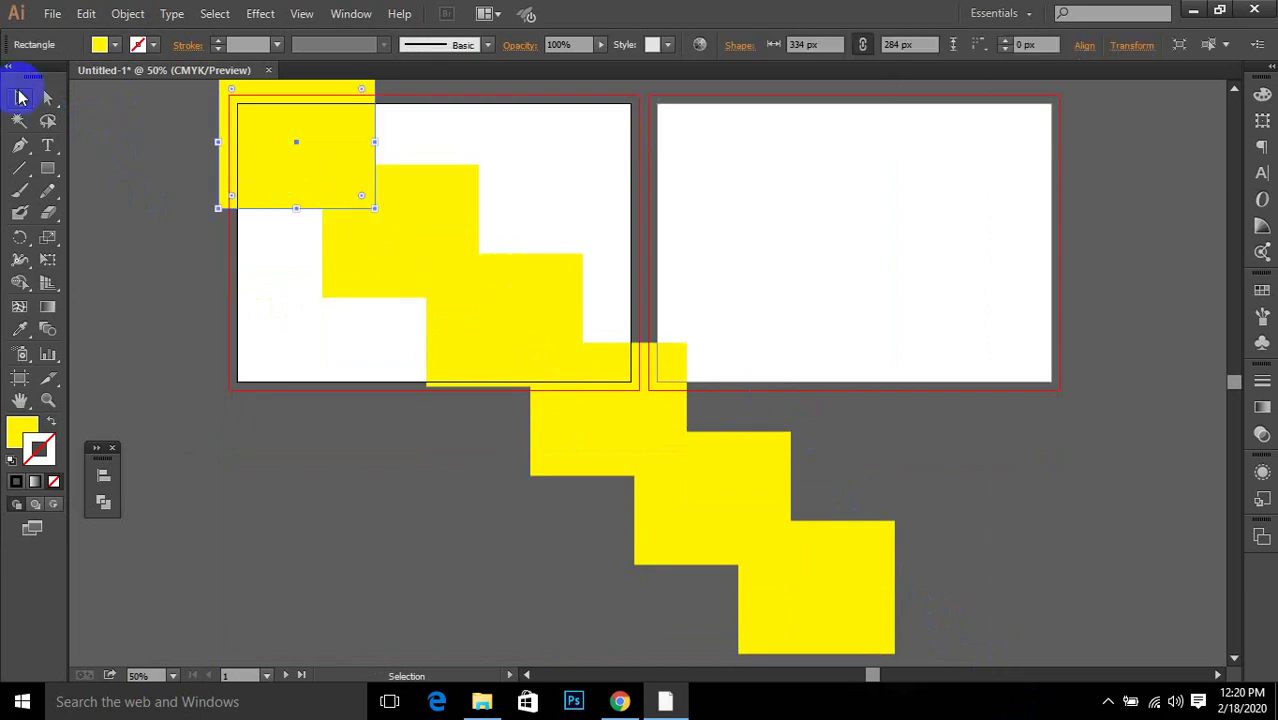
{"action": "left_click", "coordinate": [371, 277]}
{"action": "left_click", "coordinate": [222, 190]}
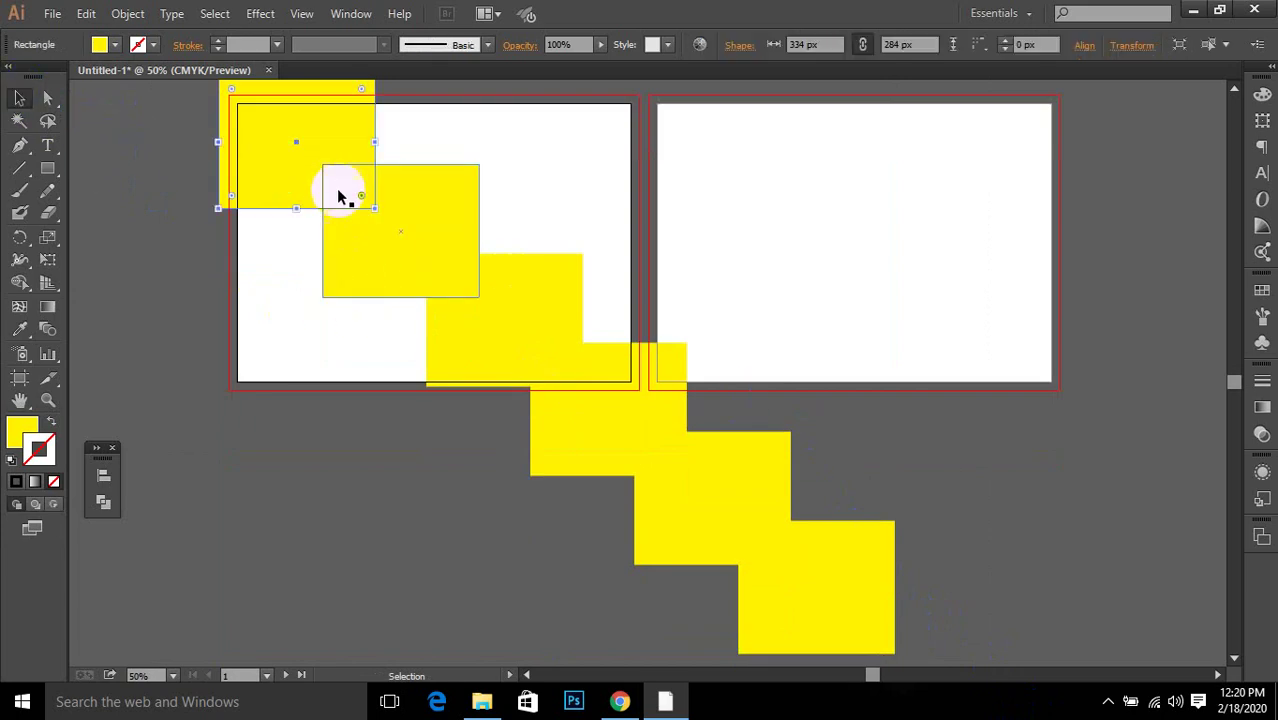
{"action": "left_click", "coordinate": [378, 265]}
{"action": "left_click", "coordinate": [536, 351]}
{"action": "mouse_move", "coordinate": [548, 297]}
{"action": "left_mouse_down"}
{"action": "mouse_move", "coordinate": [606, 261]}
{"action": "mouse_move", "coordinate": [557, 296]}
{"action": "left_mouse_up"}
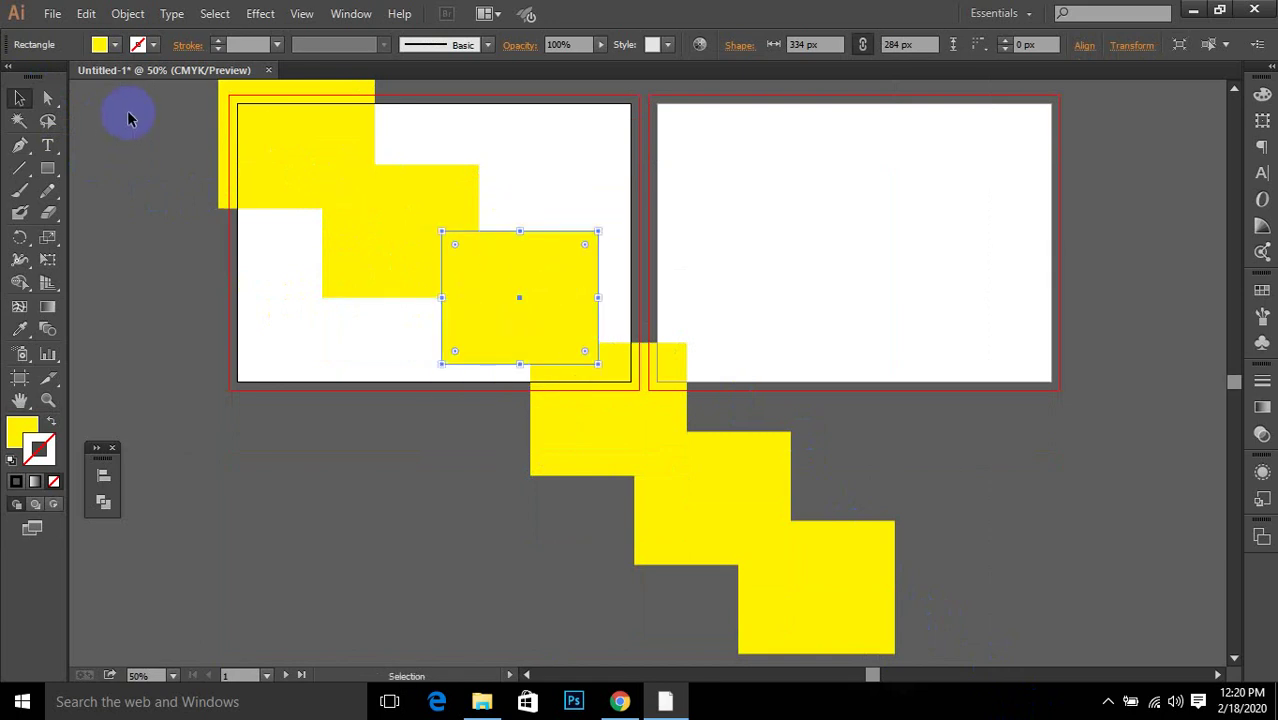
Step: Select all six yellow rectangles, group them and clear the selection
{"action": "left_click_drag", "start_coordinate": [126, 112], "coordinate": [1012, 684]}
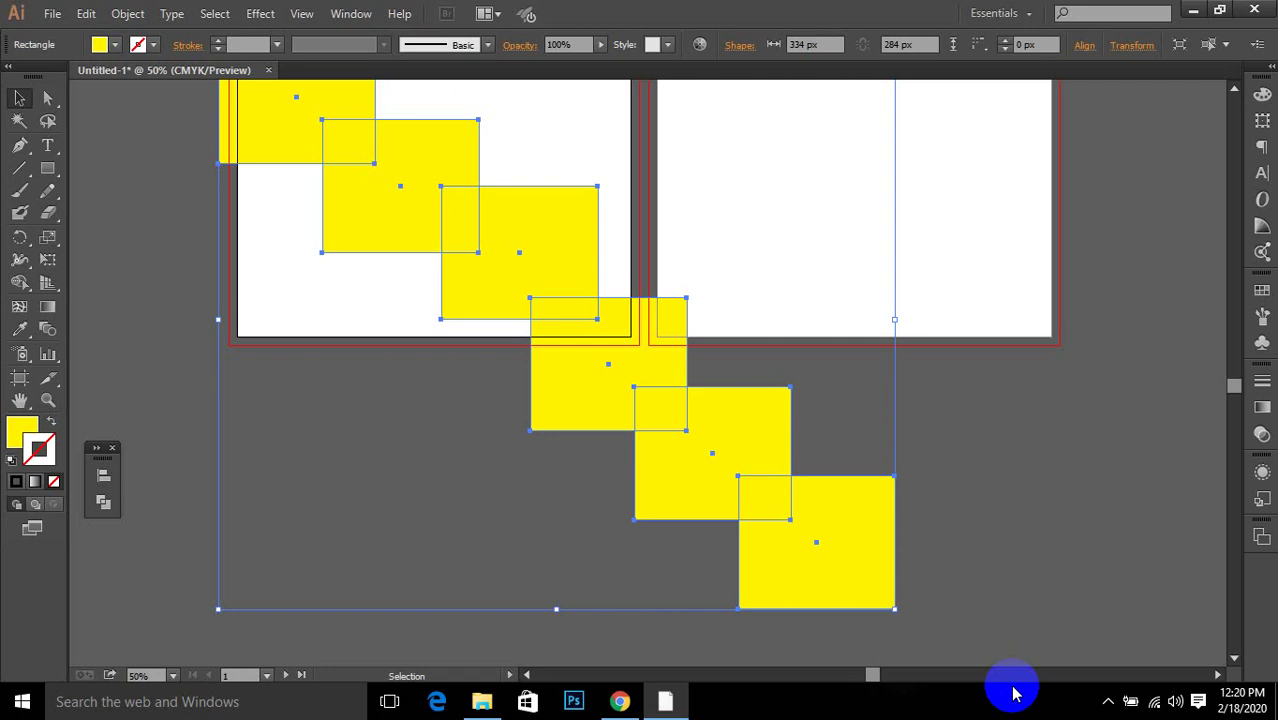
{"action": "scroll", "coordinate": [453, 447], "scroll_direction": "up", "scroll_amount": 2}
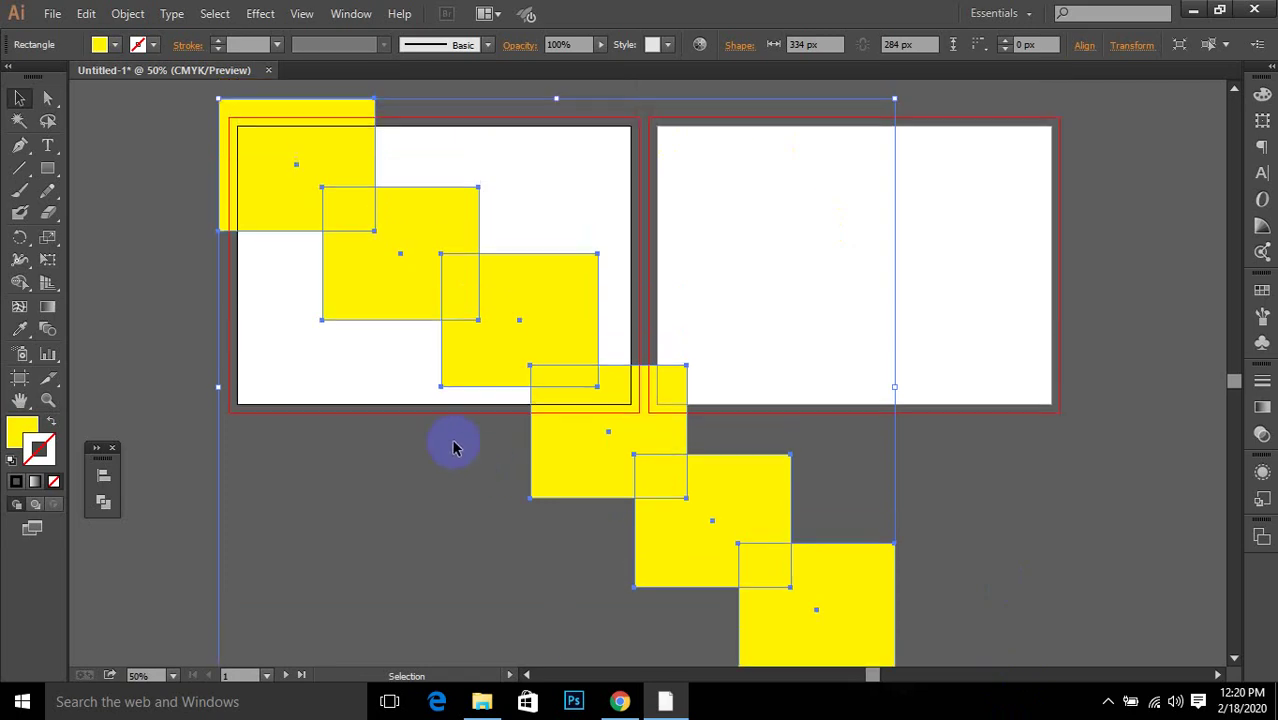
{"action": "left_click", "coordinate": [953, 479]}
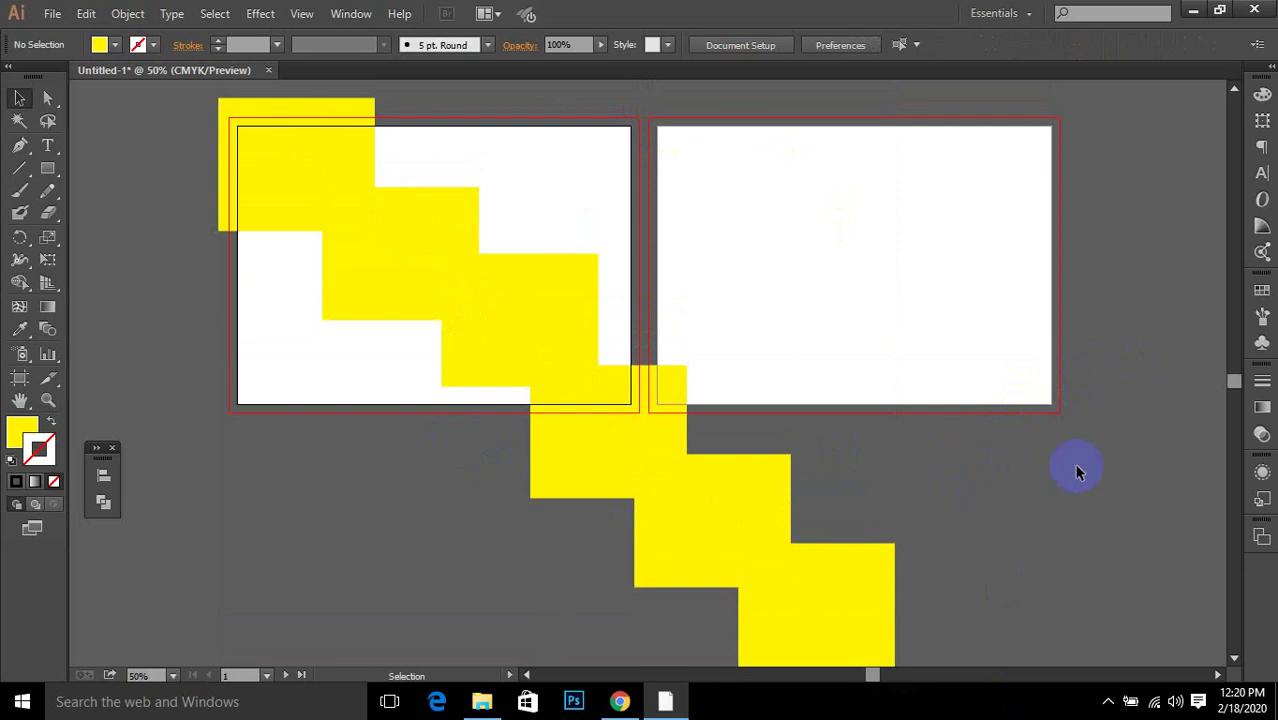
Step: Display the Layers panel over the second artboard with Layer 1 and its group expanded to examine their contents
{"action": "left_click", "coordinate": [349, 14]}
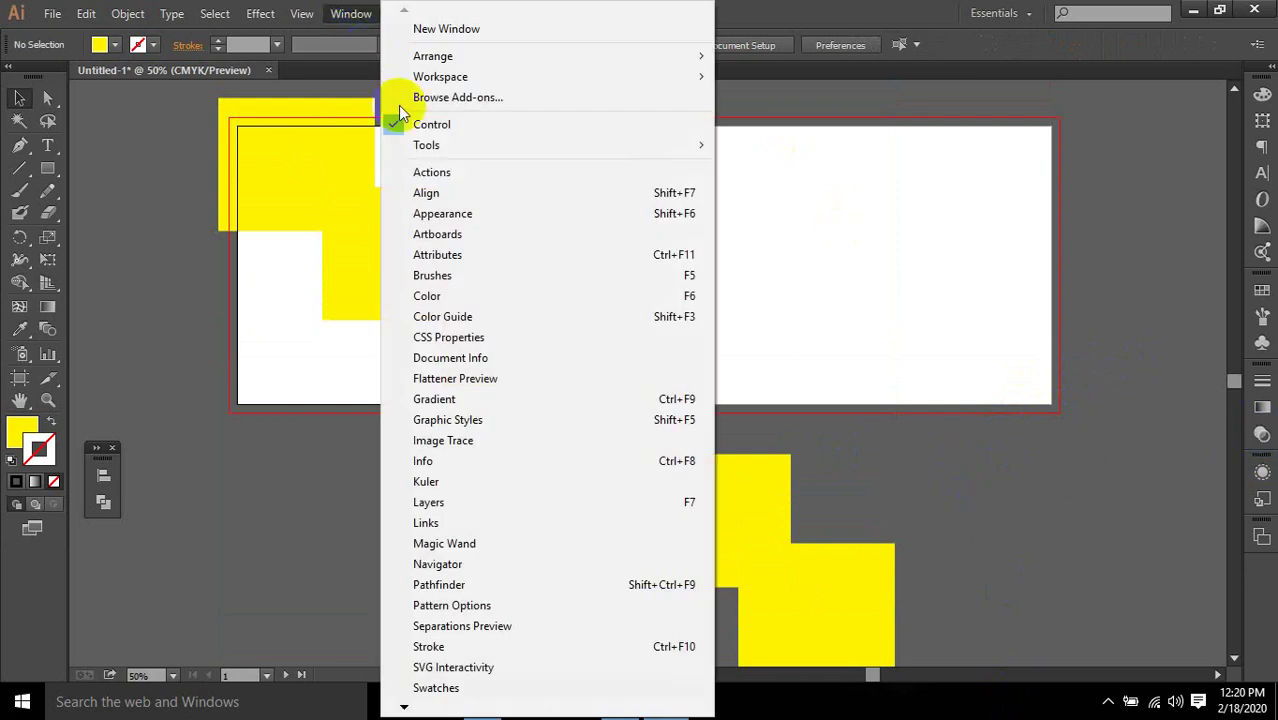
{"action": "left_click", "coordinate": [474, 508]}
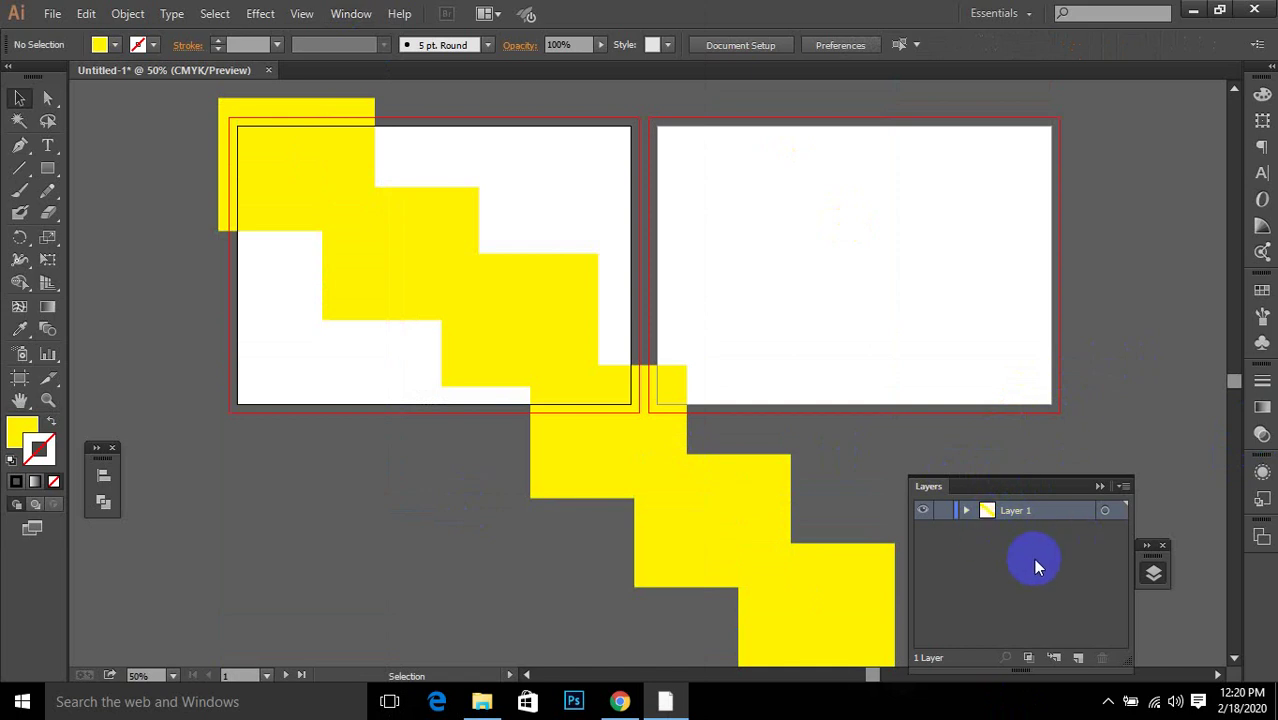
{"action": "left_click", "coordinate": [965, 511]}
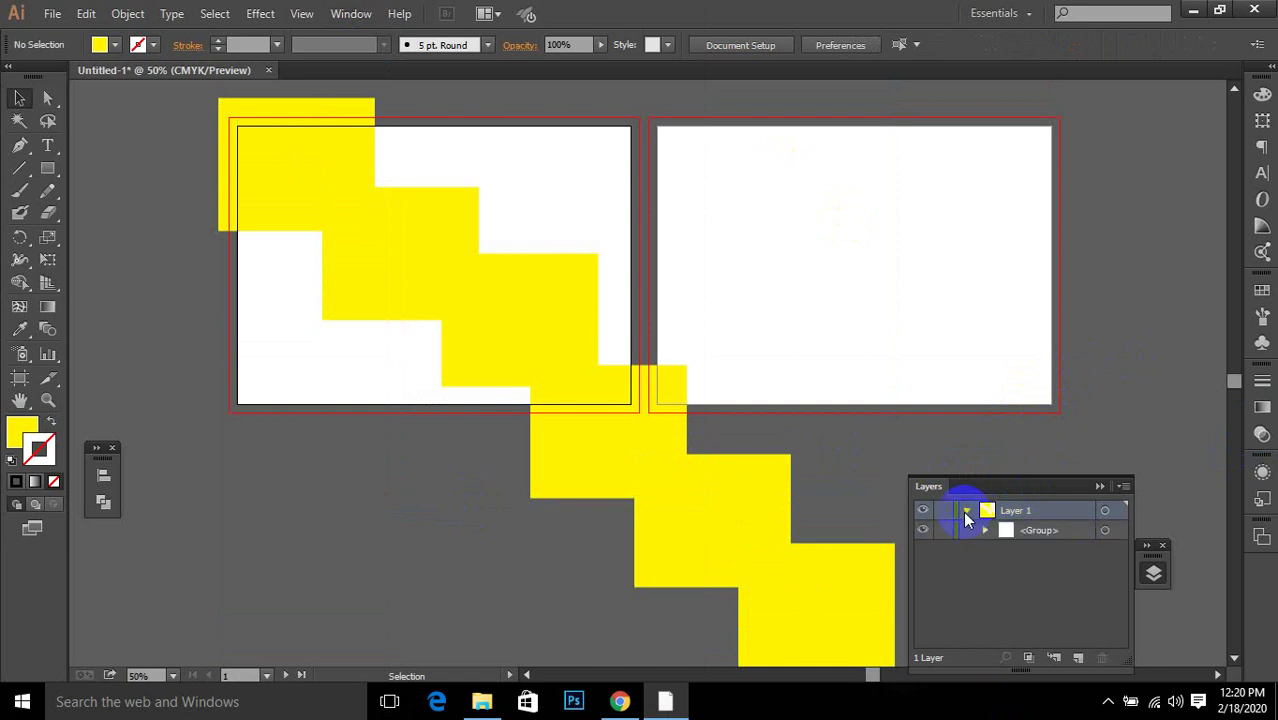
{"action": "left_click", "coordinate": [984, 531]}
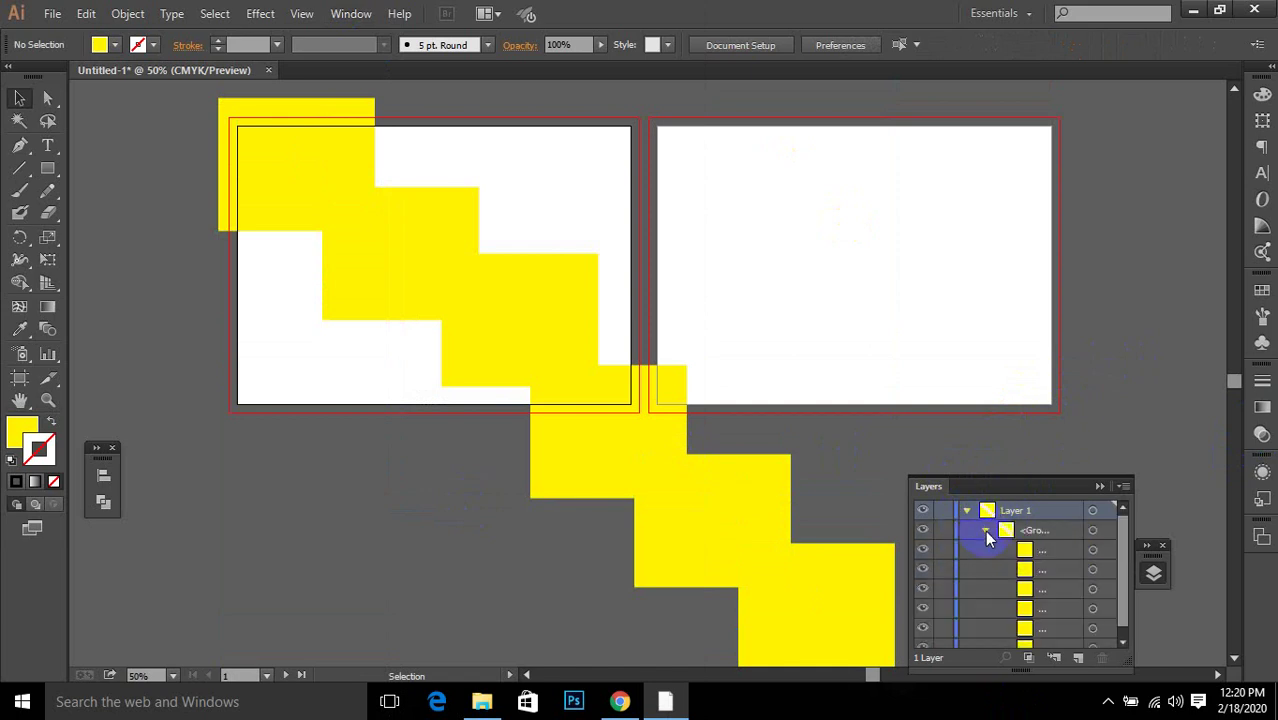
{"action": "left_click_drag", "start_coordinate": [1013, 488], "coordinate": [1052, 277]}
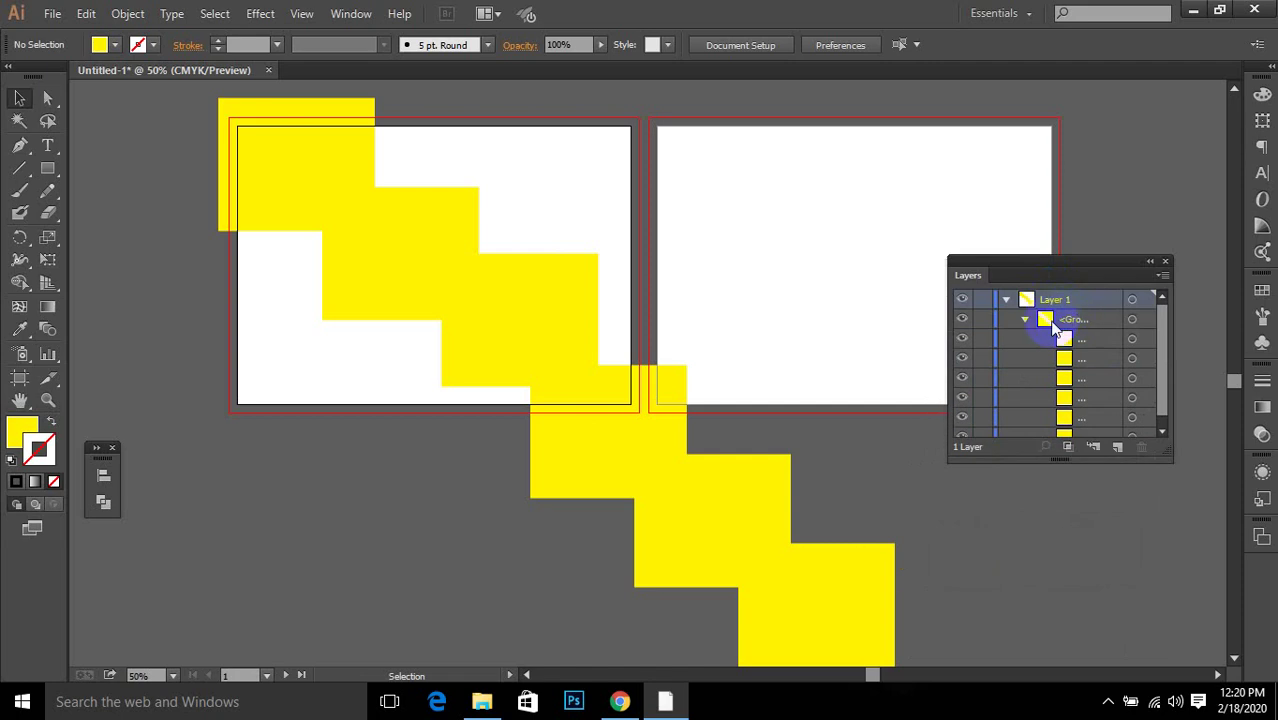
Step: Hide and show again each of the first five rectangles in the expanded group, one after another
{"action": "left_click", "coordinate": [961, 338]}
{"action": "left_click", "coordinate": [961, 338]}
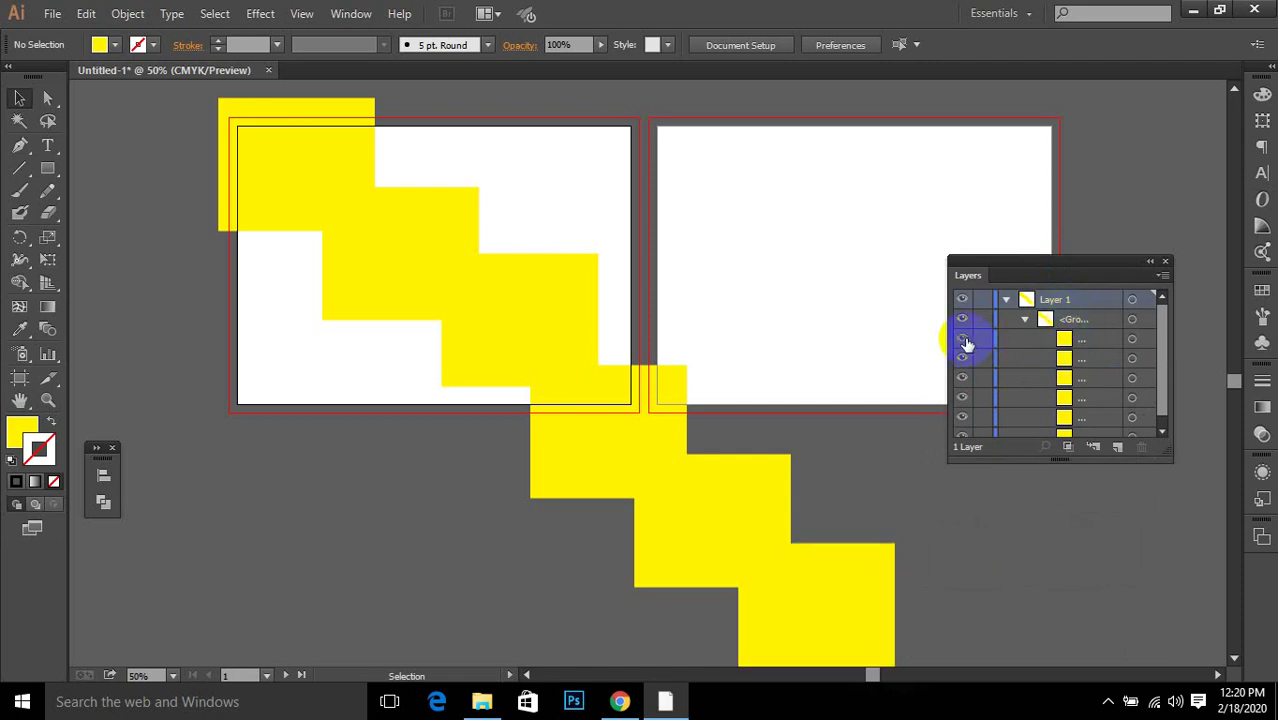
{"action": "left_click", "coordinate": [962, 358]}
{"action": "left_click", "coordinate": [962, 358]}
{"action": "left_click", "coordinate": [962, 378]}
{"action": "left_click", "coordinate": [962, 378]}
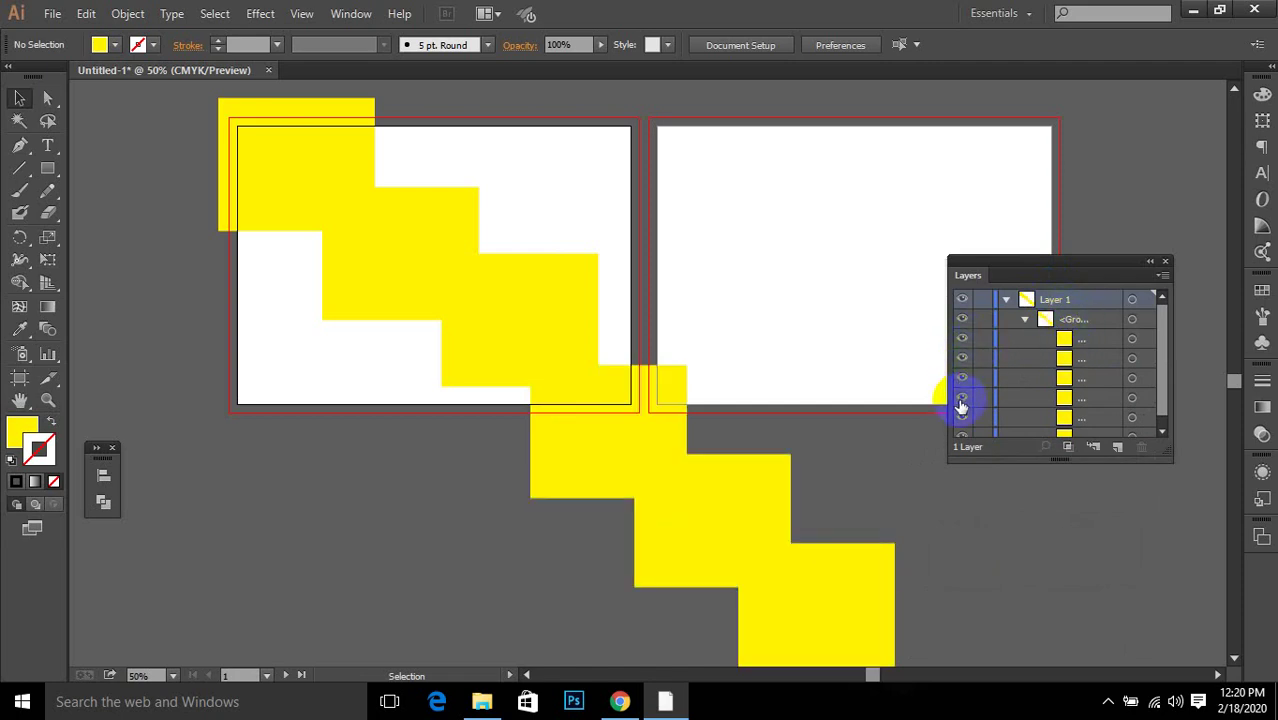
{"action": "left_click", "coordinate": [962, 398]}
{"action": "left_click", "coordinate": [962, 398]}
{"action": "left_click", "coordinate": [962, 418]}
{"action": "left_click", "coordinate": [962, 418]}
Step: Collapse the group and Layer 1, and close the Layers panel
{"action": "left_click", "coordinate": [1024, 319]}
{"action": "left_click", "coordinate": [1006, 297]}
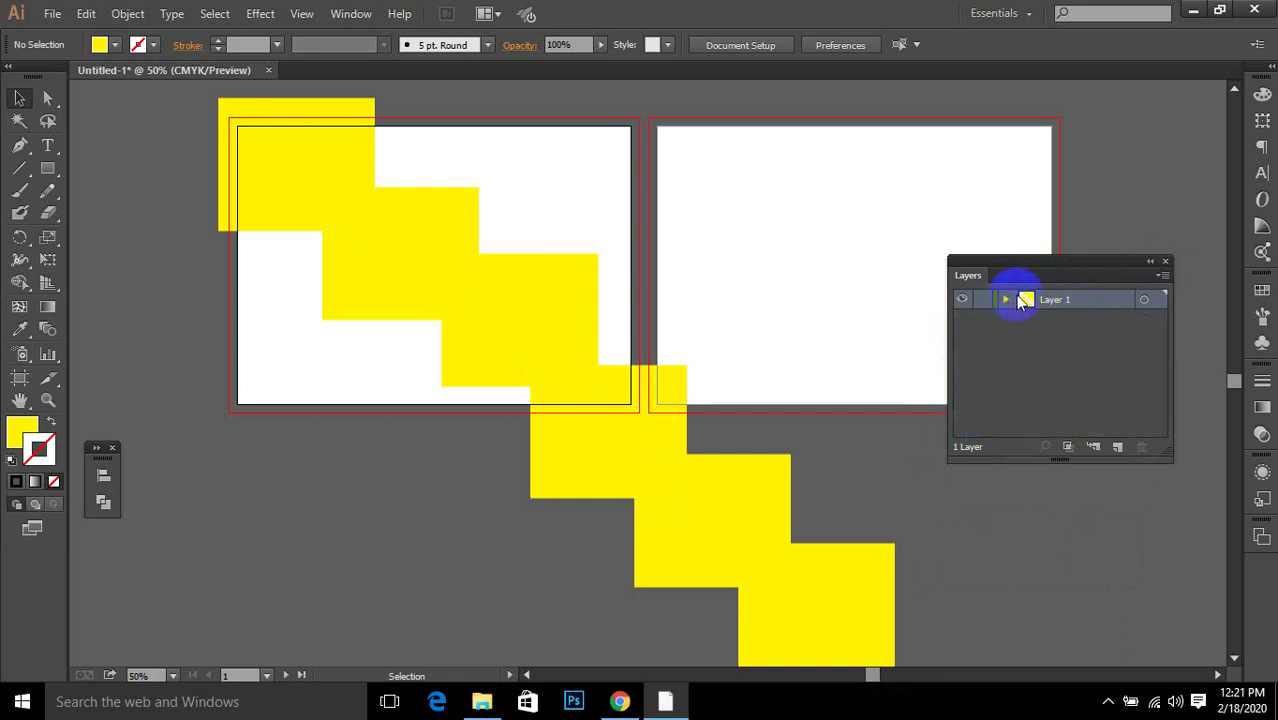
{"action": "left_click", "coordinate": [1165, 261]}
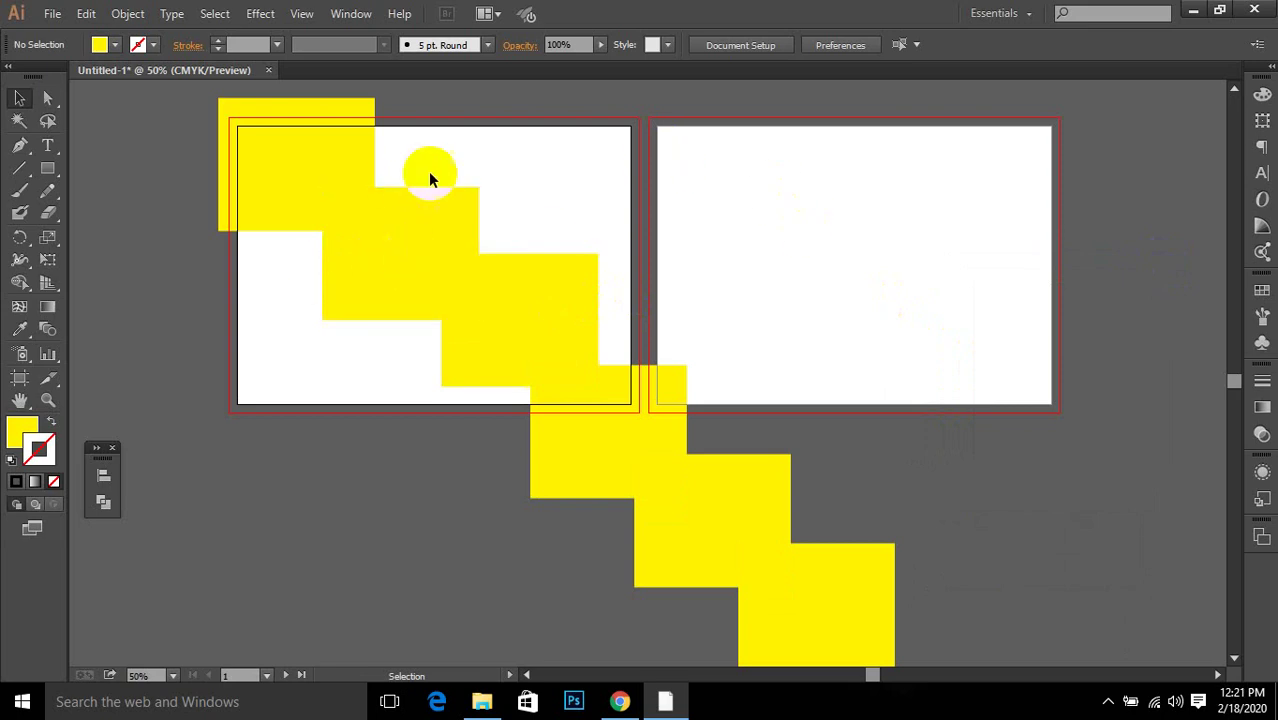
Step: Select the whole group of yellow rectangles, clear the selection and reselect the group through its first rectangle
{"action": "left_click_drag", "start_coordinate": [148, 123], "coordinate": [995, 417]}
{"action": "left_click", "coordinate": [995, 417]}
{"action": "left_click", "coordinate": [457, 251]}
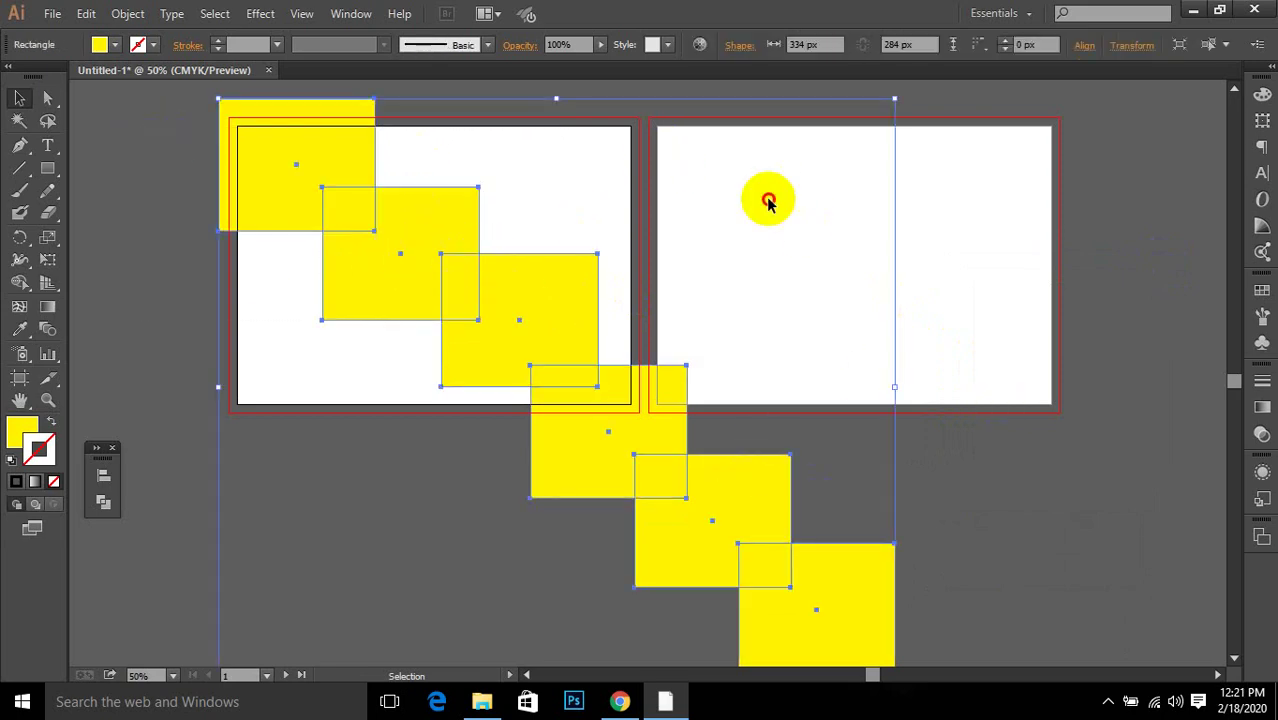
{"action": "left_click", "coordinate": [770, 200]}
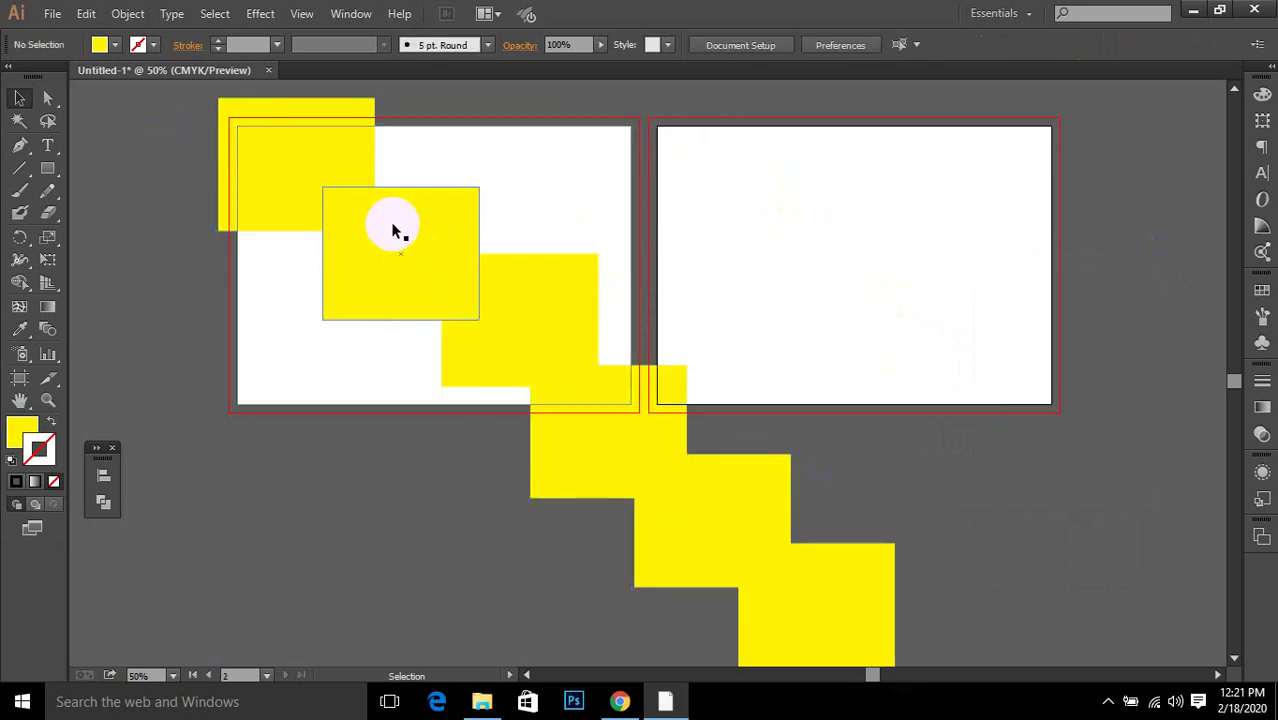
{"action": "left_click", "coordinate": [265, 140]}
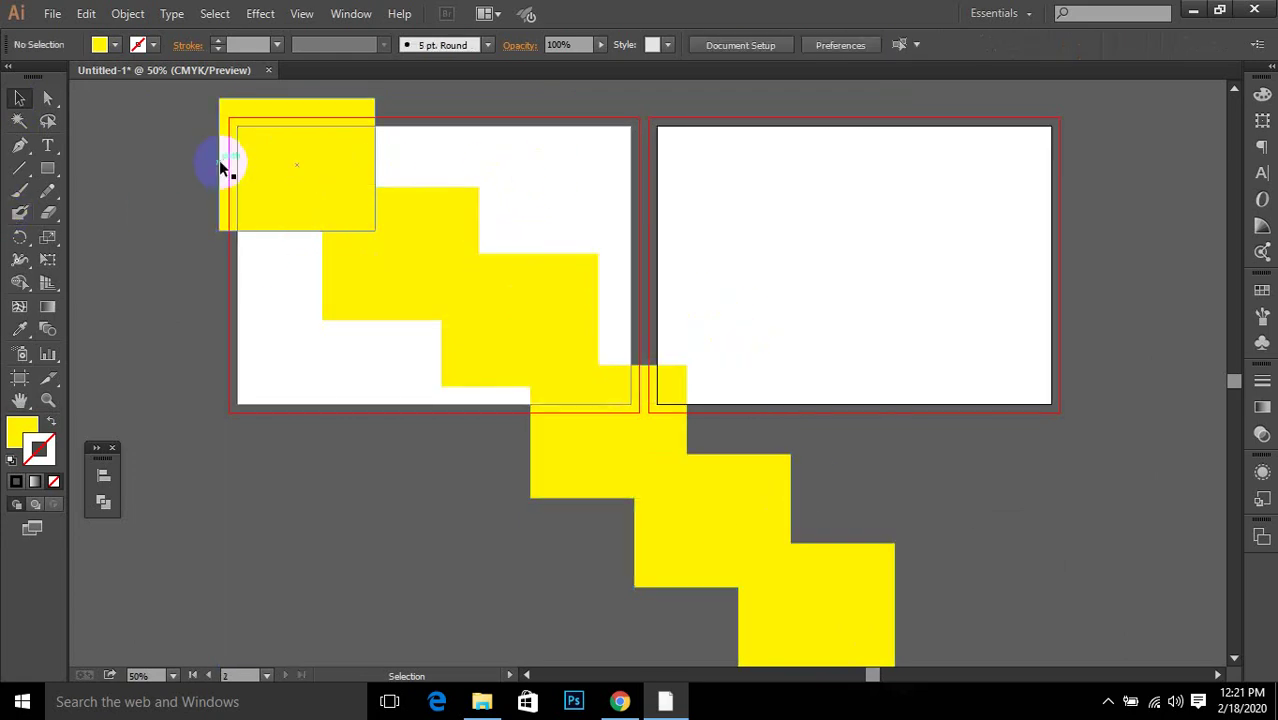
{"action": "left_click", "coordinate": [316, 196]}
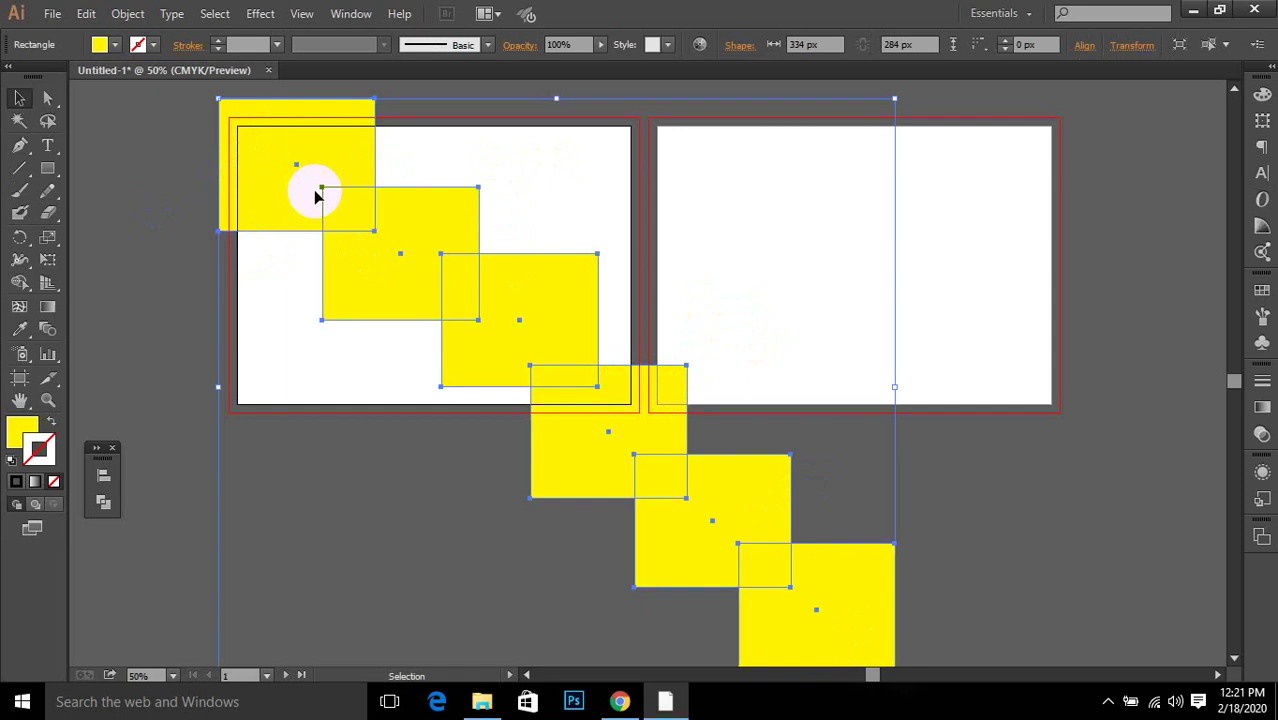
Step: Move three squares of the yellow group individually with the Group Selection tool, spreading out the third, fourth and fifth squares
{"action": "left_click", "coordinate": [679, 177]}
{"action": "left_click", "coordinate": [297, 171]}
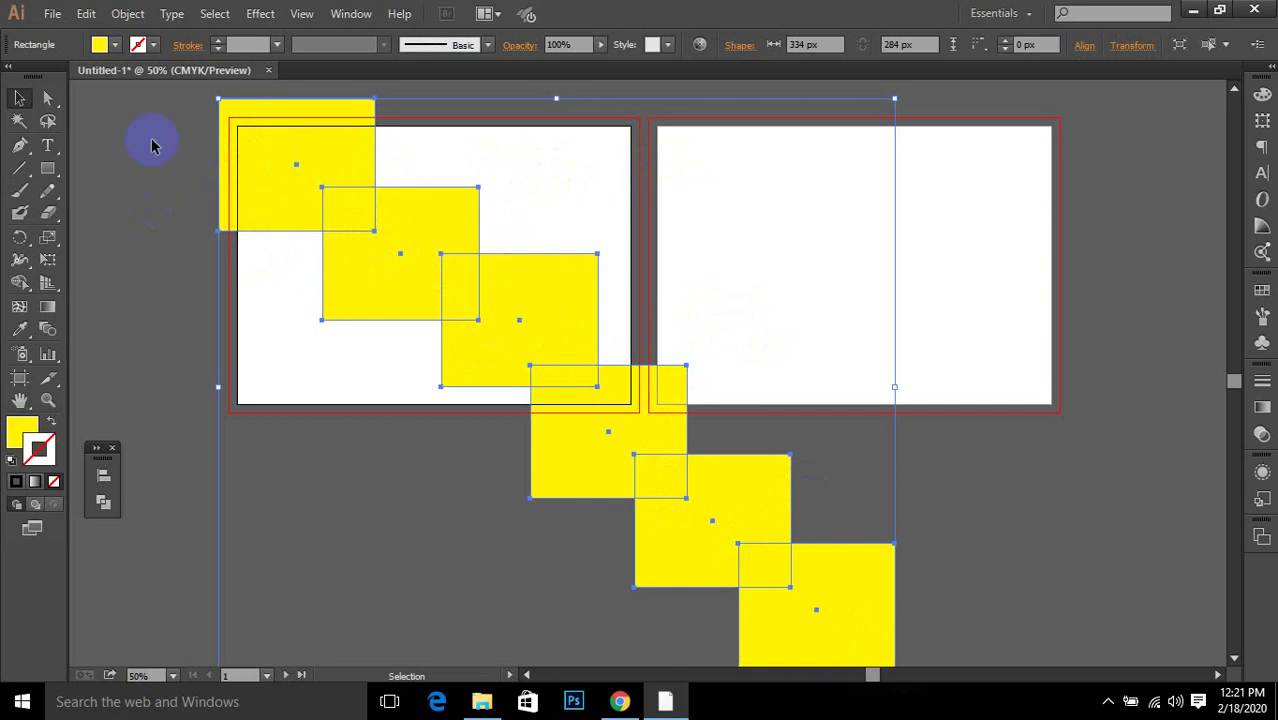
{"action": "left_click_drag", "start_coordinate": [45, 97], "coordinate": [172, 126]}
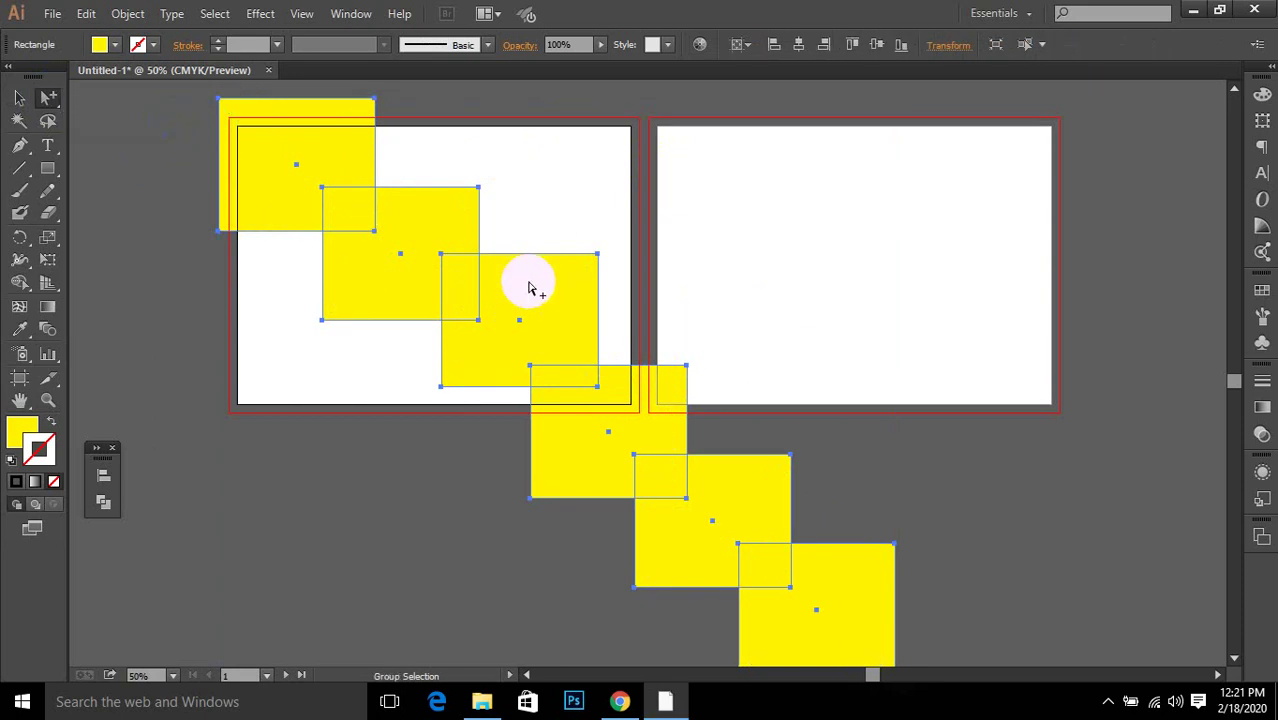
{"action": "left_click", "coordinate": [576, 297]}
{"action": "left_click_drag", "start_coordinate": [526, 294], "coordinate": [576, 284]}
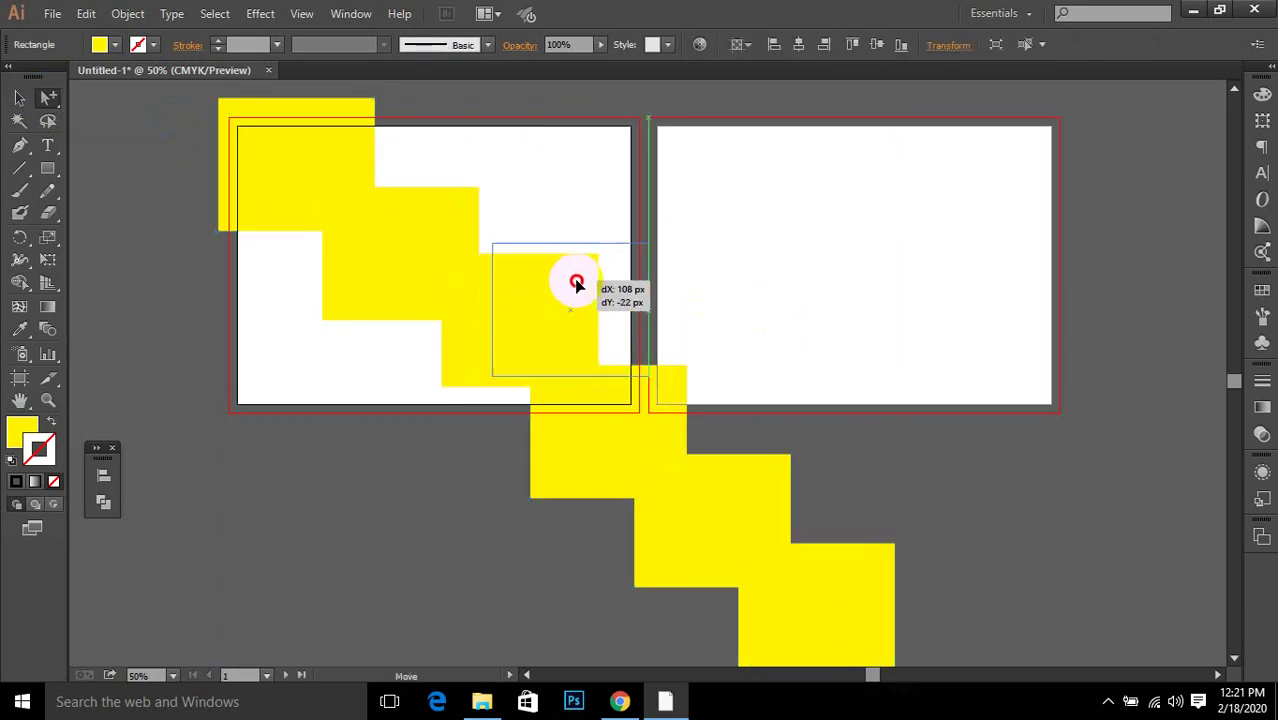
{"action": "left_click_drag", "start_coordinate": [627, 418], "coordinate": [516, 471]}
{"action": "left_click_drag", "start_coordinate": [685, 502], "coordinate": [727, 422]}
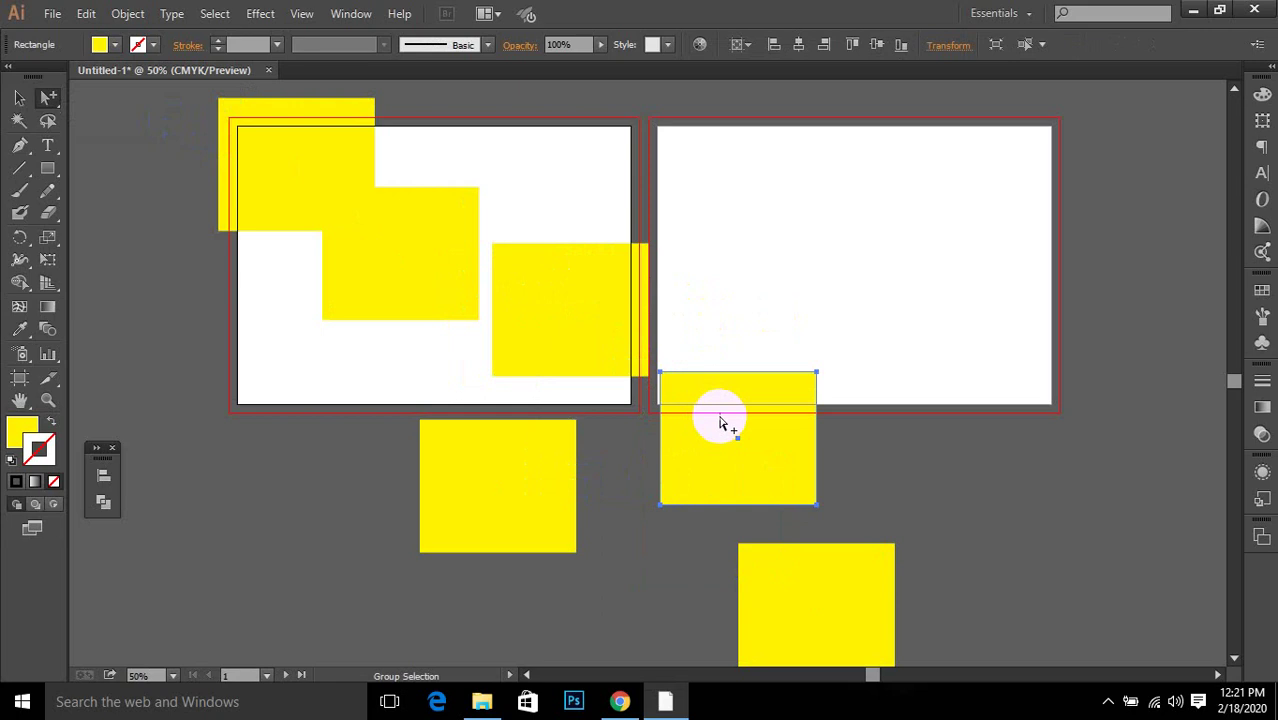
Step: Select the whole group of yellow squares with the Selection tool and ungroup it
{"action": "left_click", "coordinate": [19, 97]}
{"action": "left_click", "coordinate": [1004, 257]}
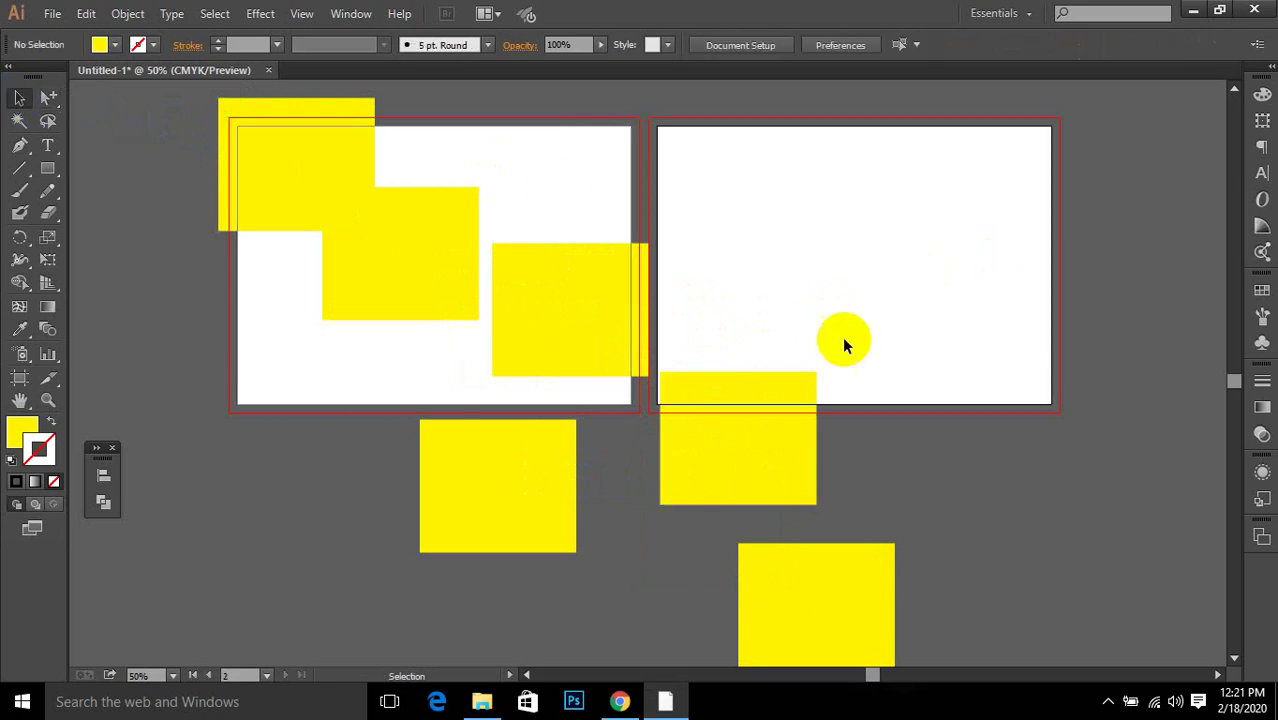
{"action": "left_click", "coordinate": [787, 408]}
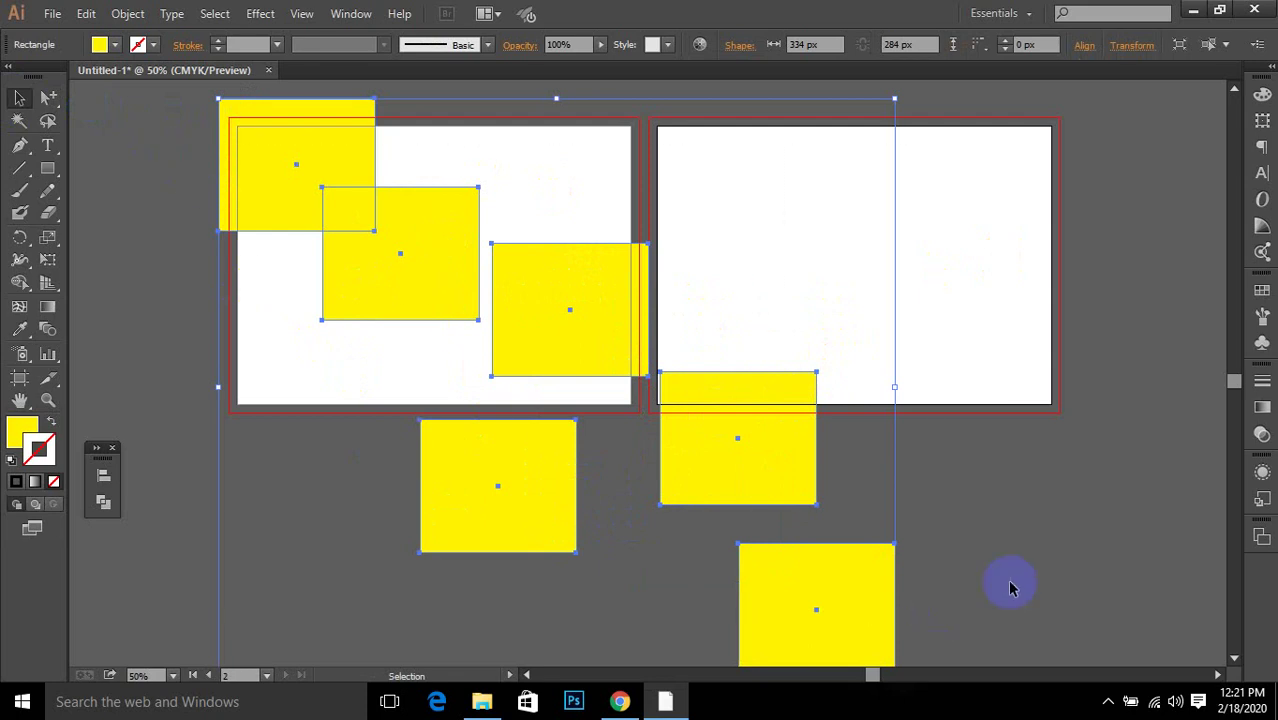
{"action": "left_click", "coordinate": [979, 533]}
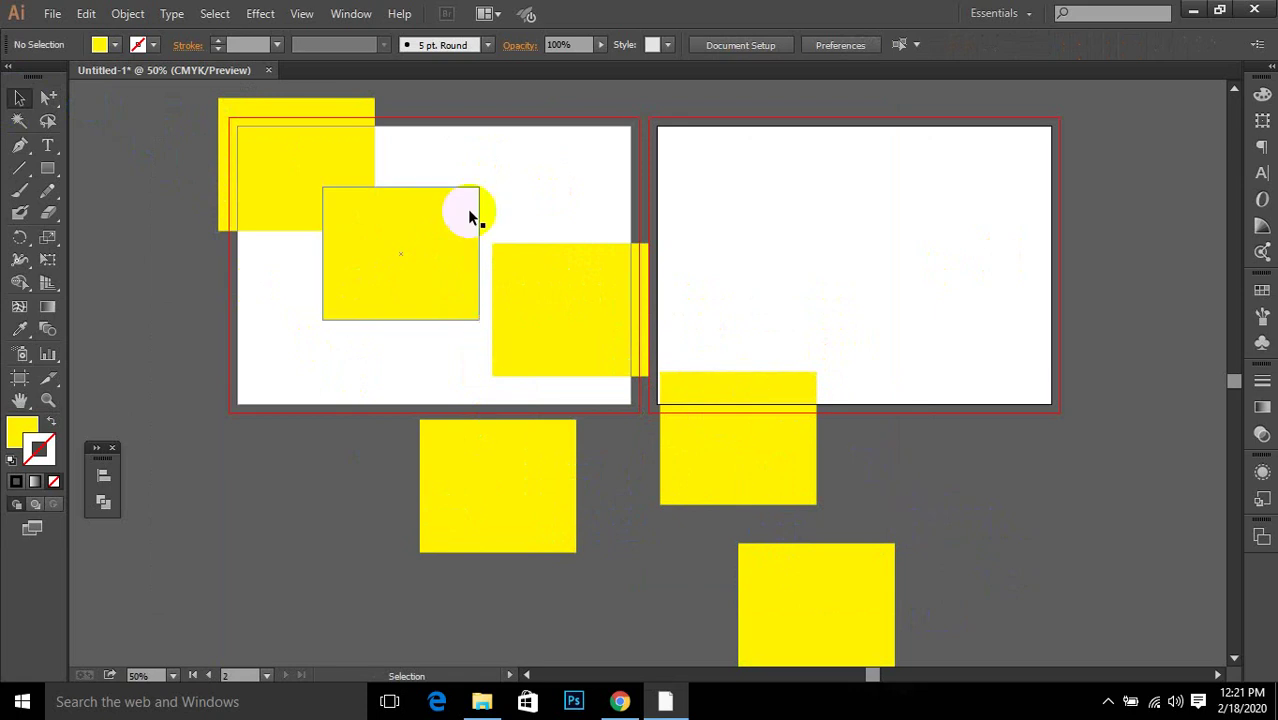
{"action": "left_click_drag", "start_coordinate": [434, 158], "coordinate": [990, 638]}
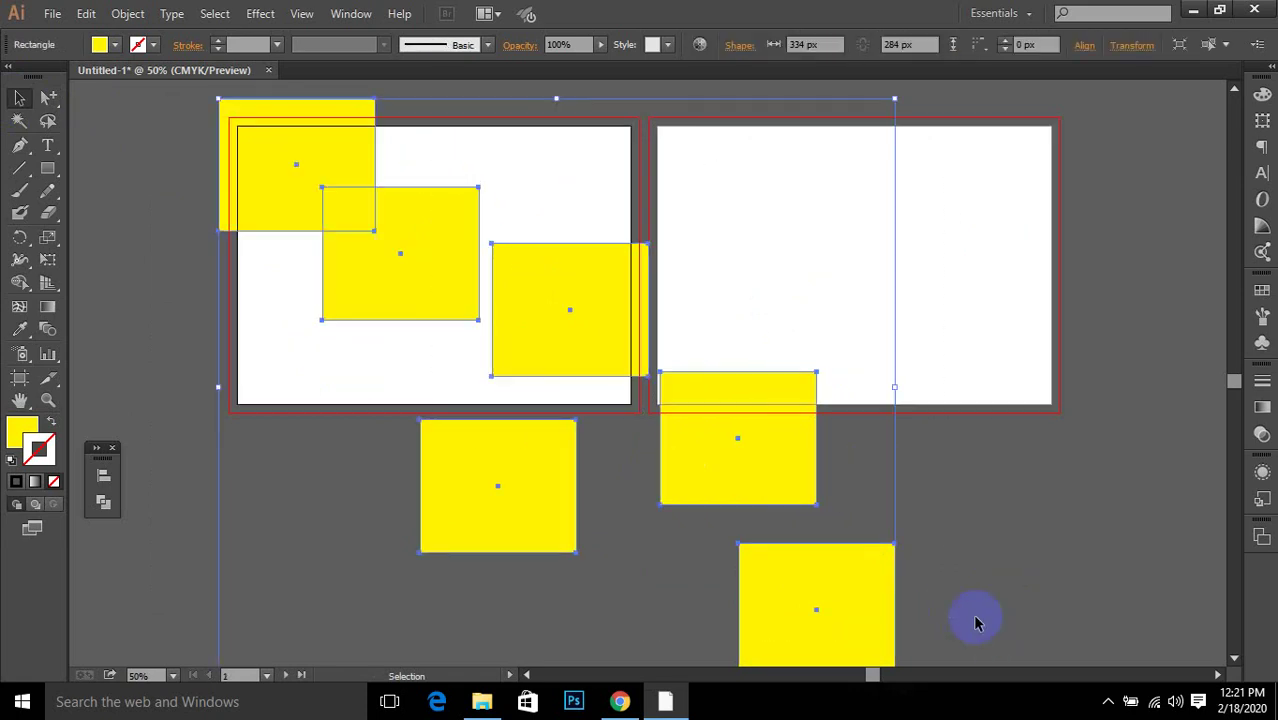
{"action": "right_click", "coordinate": [510, 305]}
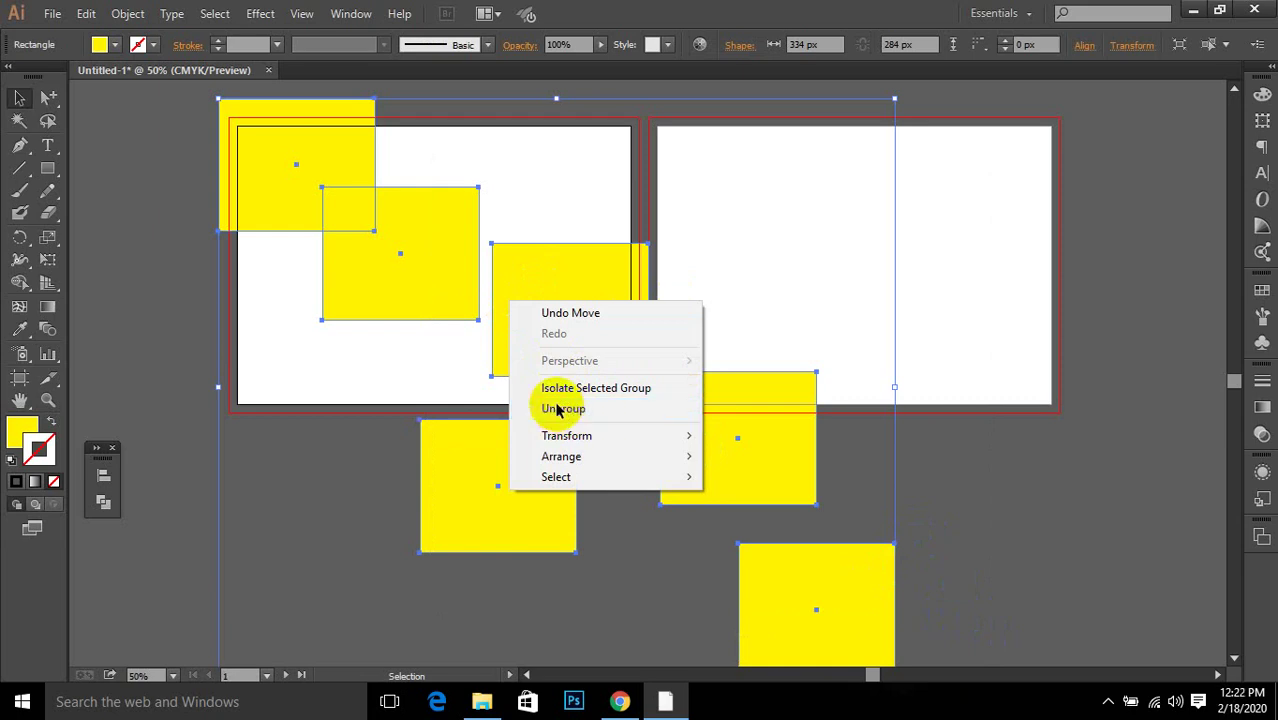
{"action": "left_click", "coordinate": [558, 410]}
{"action": "left_click", "coordinate": [764, 238]}
Step: Delete all yellow squares except the upper-left one and move the remaining square onto the middle of the first artboard
{"action": "scroll", "coordinate": [461, 159], "scroll_direction": "down", "scroll_amount": 1}
{"action": "left_click_drag", "start_coordinate": [990, 683], "coordinate": [986, 672]}
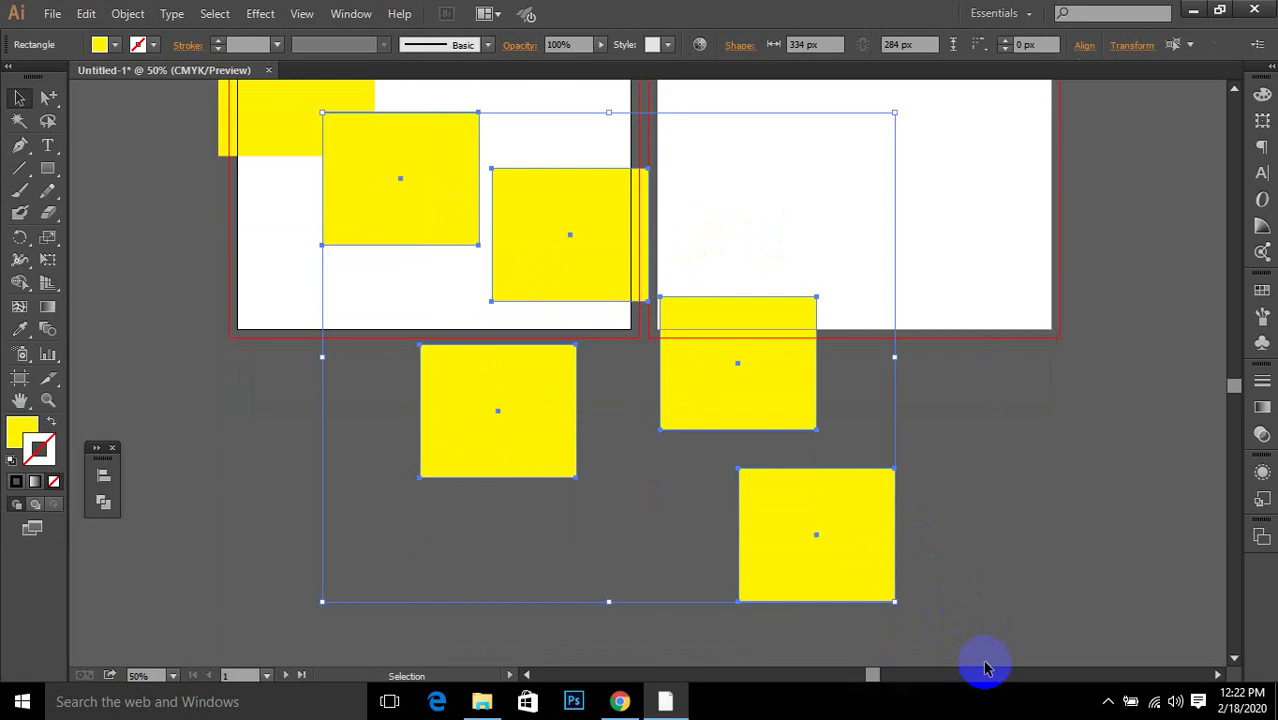
{"action": "key", "text": "Delete"}
{"action": "scroll", "coordinate": [354, 377], "scroll_direction": "up", "scroll_amount": 1}
{"action": "left_click_drag", "start_coordinate": [280, 206], "coordinate": [392, 333]}
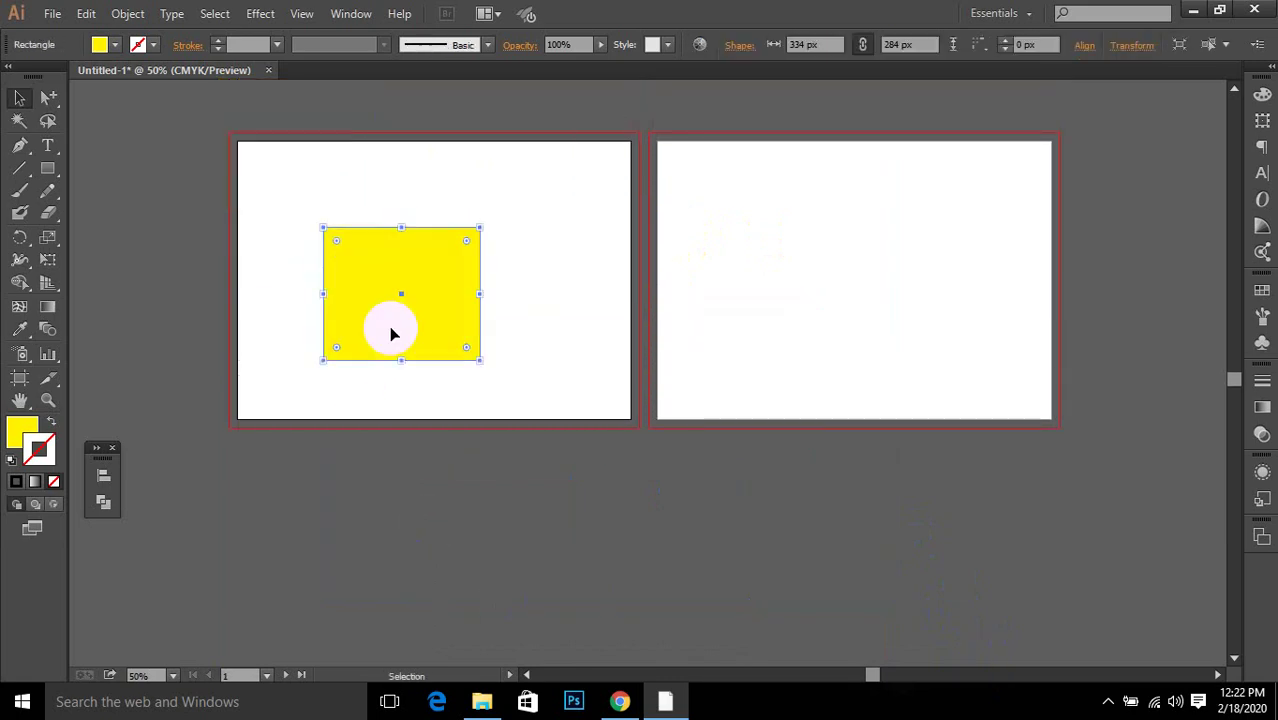
Step: Choose the Direct Selection tool and compare it with the Path Selection and Direct Selection tools in Photoshop
{"action": "left_click_drag", "start_coordinate": [42, 97], "coordinate": [104, 108]}
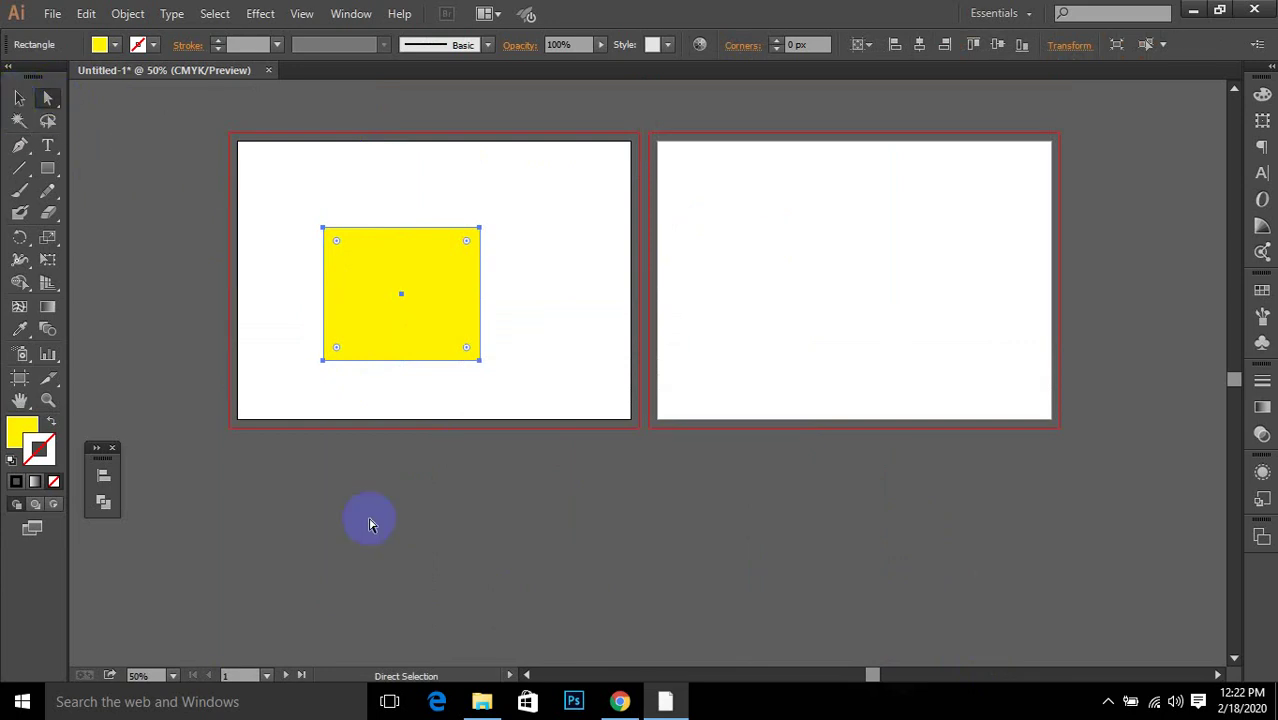
{"action": "left_click", "coordinate": [570, 704]}
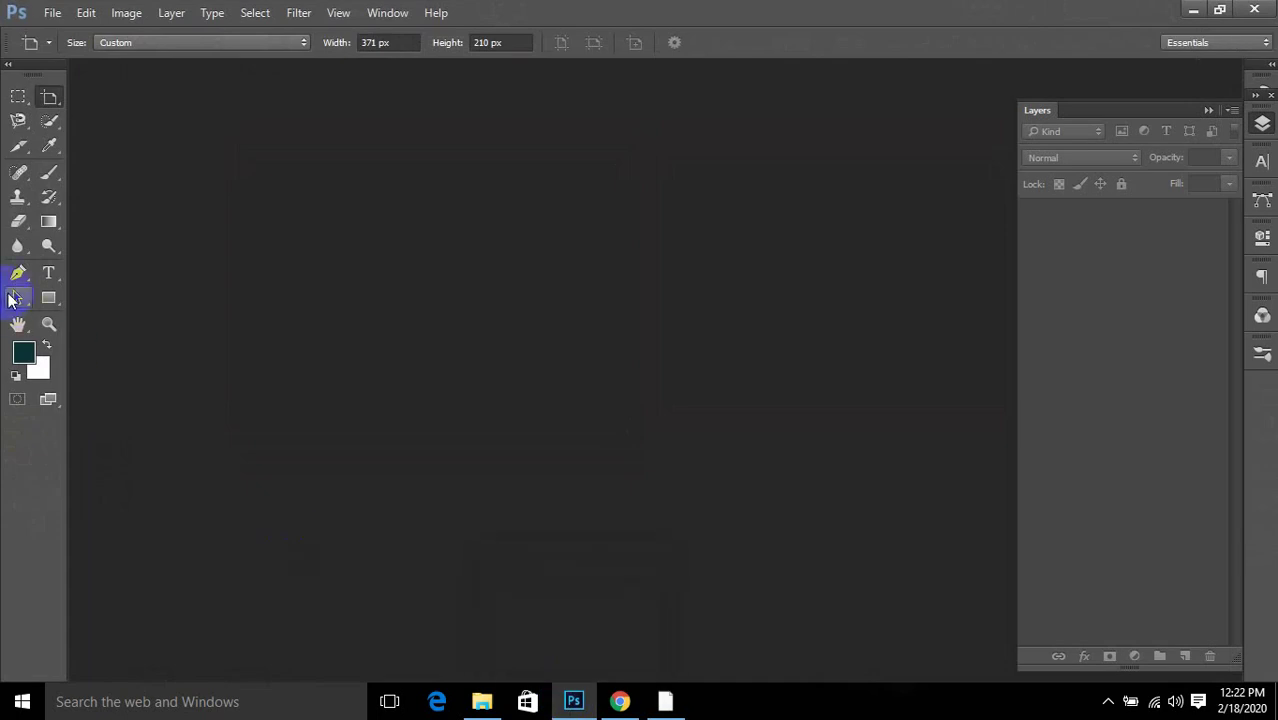
{"action": "left_click", "coordinate": [14, 297]}
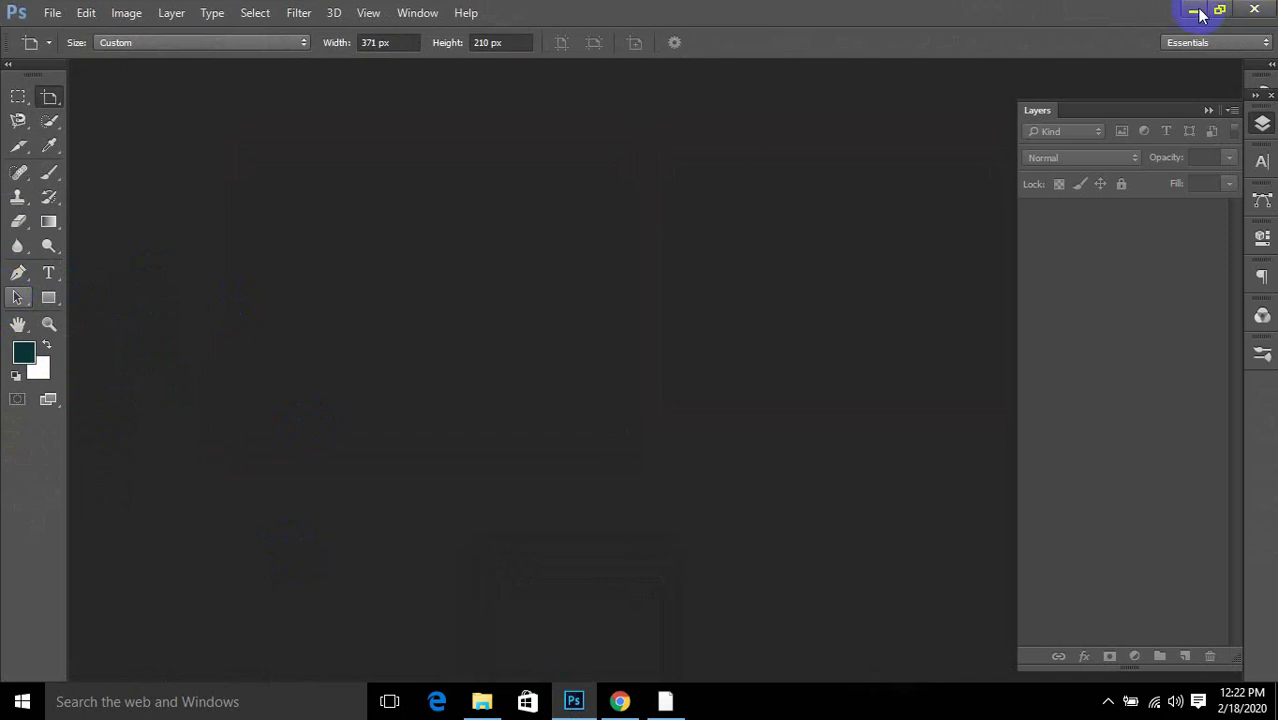
{"action": "left_click", "coordinate": [16, 300]}
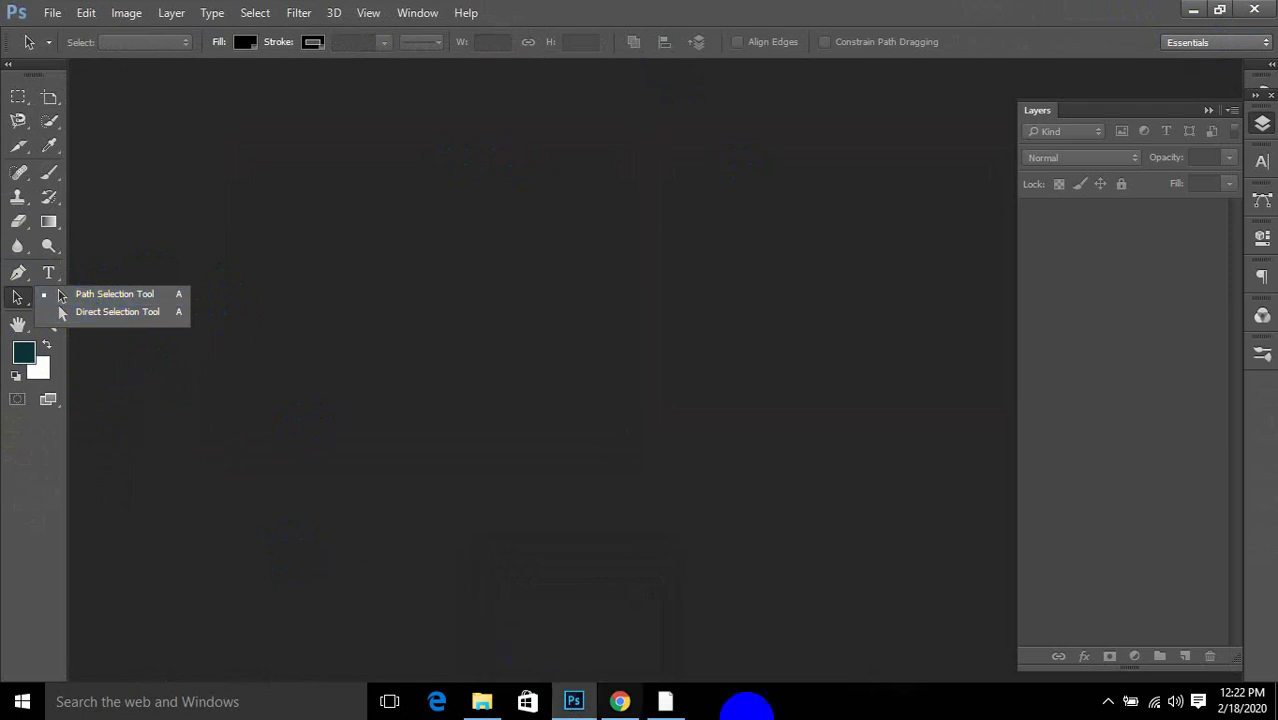
Step: Switch back to Illustrator and move the yellow square slightly up and to the left on the first artboard
{"action": "left_click", "coordinate": [665, 701]}
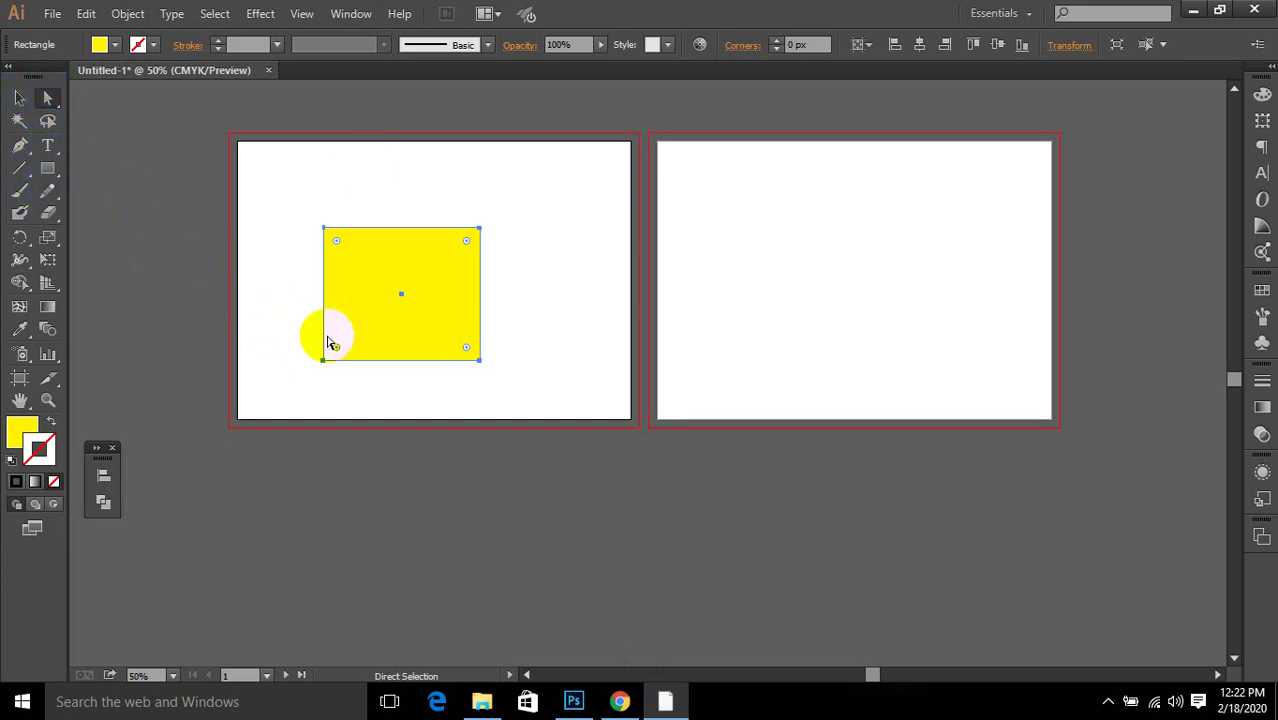
{"action": "left_click_drag", "start_coordinate": [413, 323], "coordinate": [380, 308]}
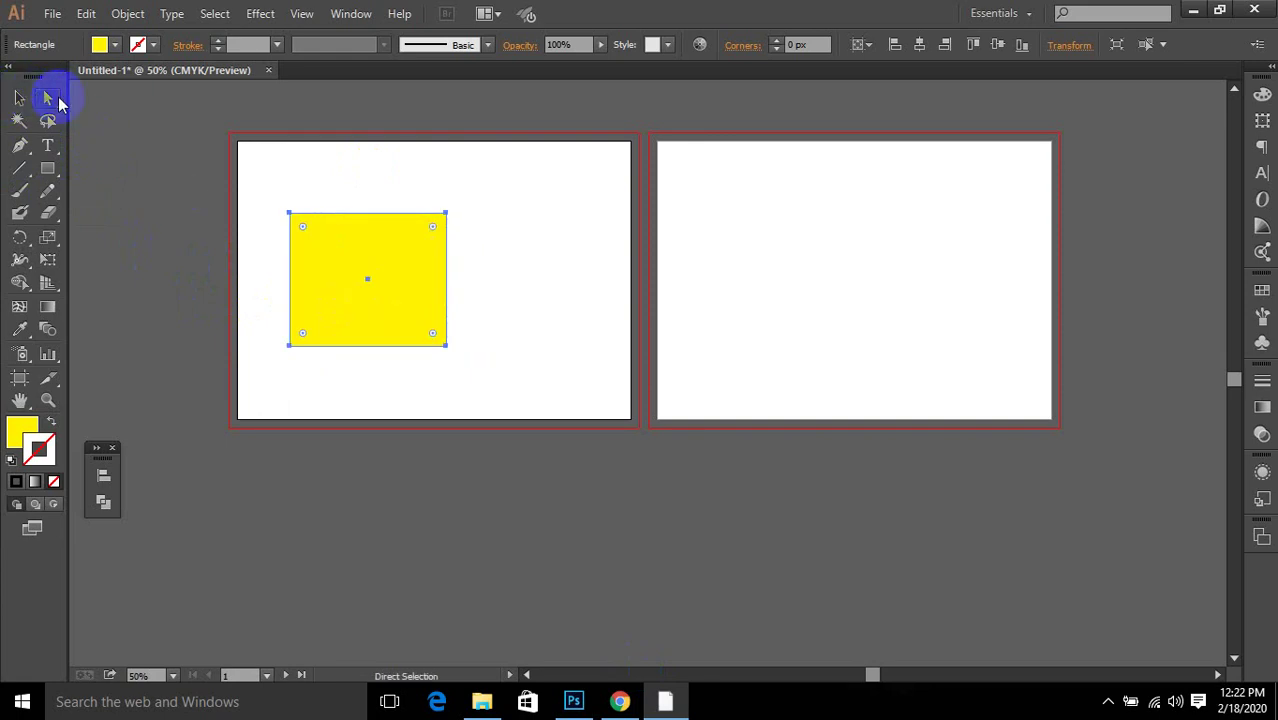
{"action": "left_click", "coordinate": [15, 100]}
{"action": "left_click", "coordinate": [322, 288]}
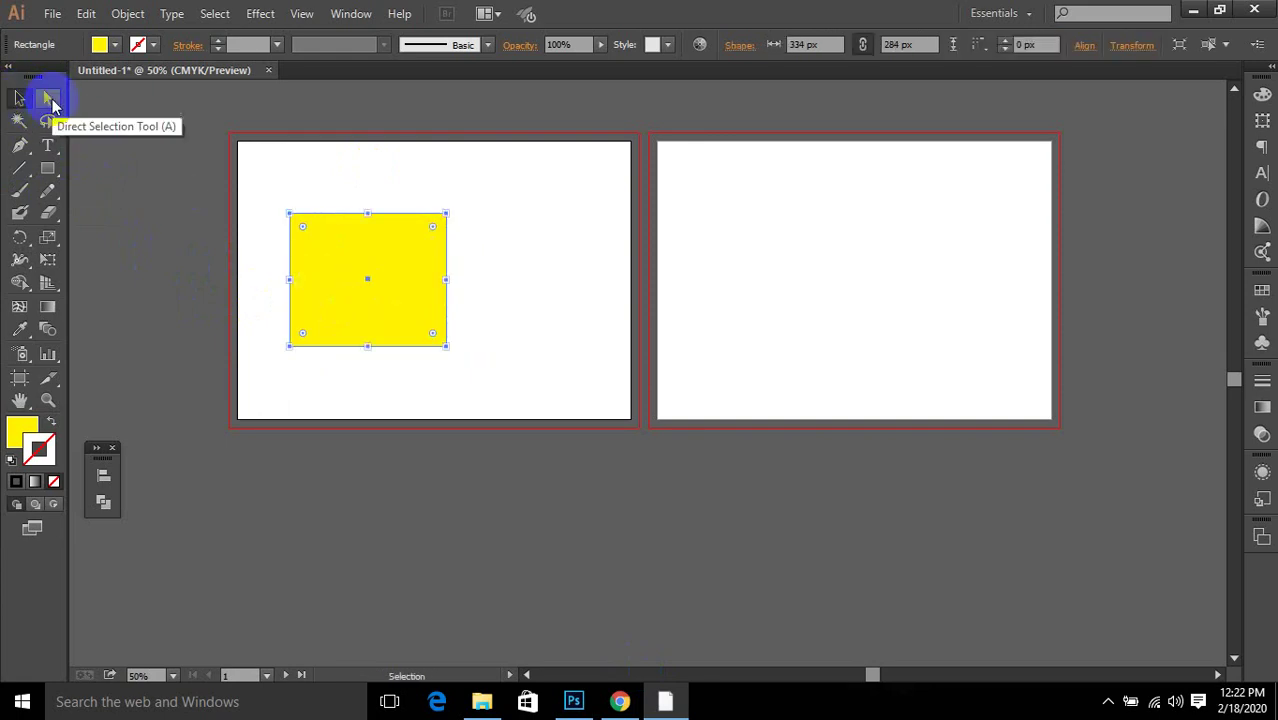
Step: Select single corner anchors of the square with Direct Selection, try stretching the lower-right one toward the second artboard, and undo it
{"action": "left_click", "coordinate": [52, 103]}
{"action": "left_click_drag", "start_coordinate": [248, 177], "coordinate": [308, 245]}
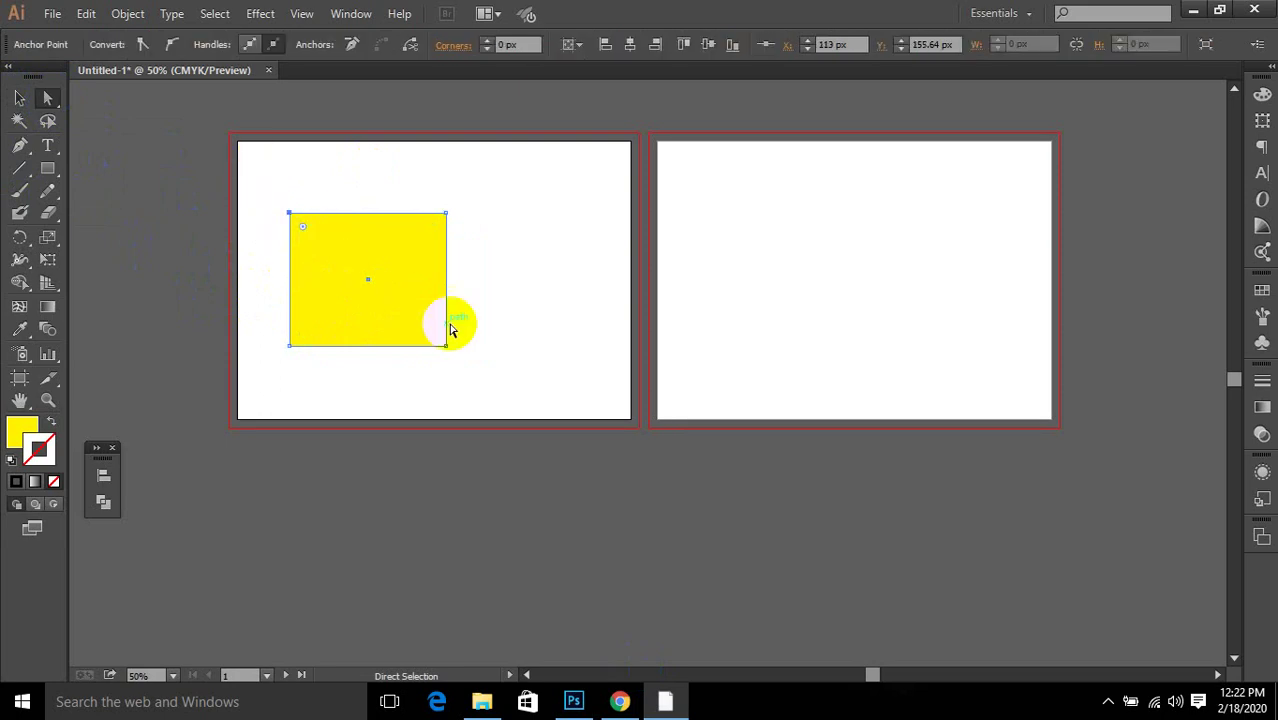
{"action": "left_click_drag", "start_coordinate": [478, 326], "coordinate": [427, 391]}
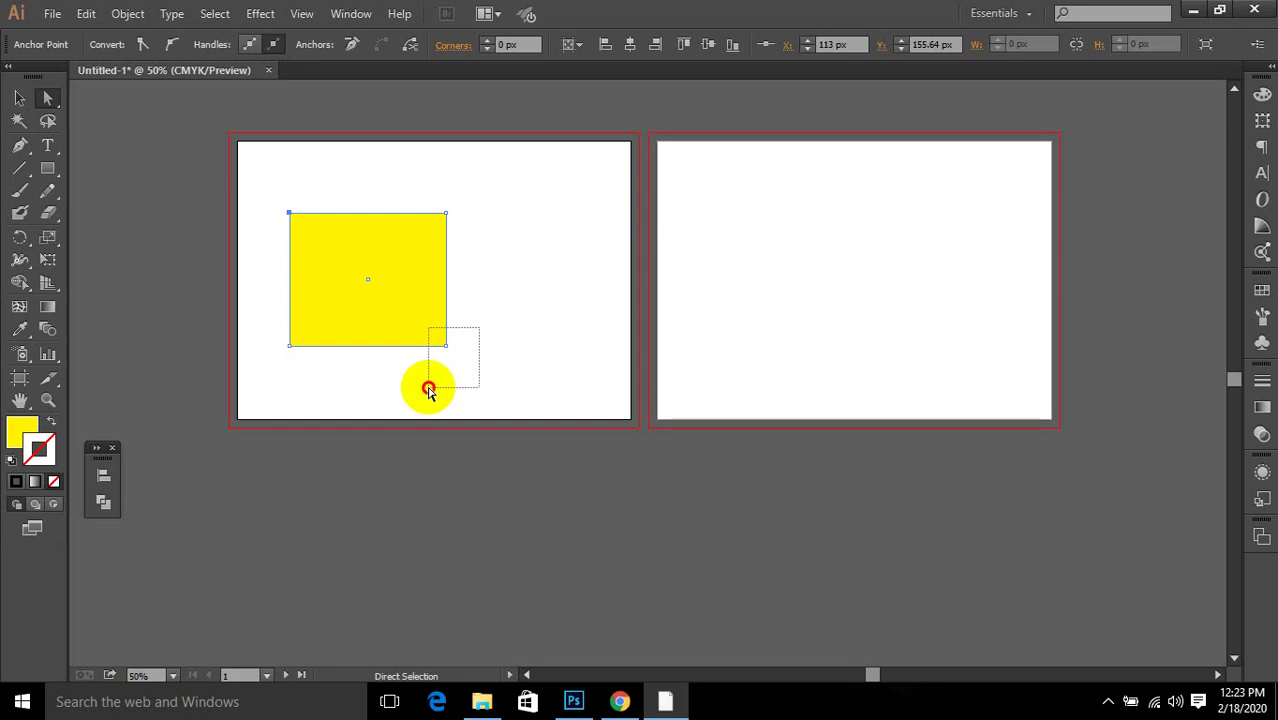
{"action": "left_click_drag", "start_coordinate": [428, 388], "coordinate": [930, 337]}
{"action": "key", "text": "ctrl+z"}
{"action": "key", "text": "ctrl+z"}
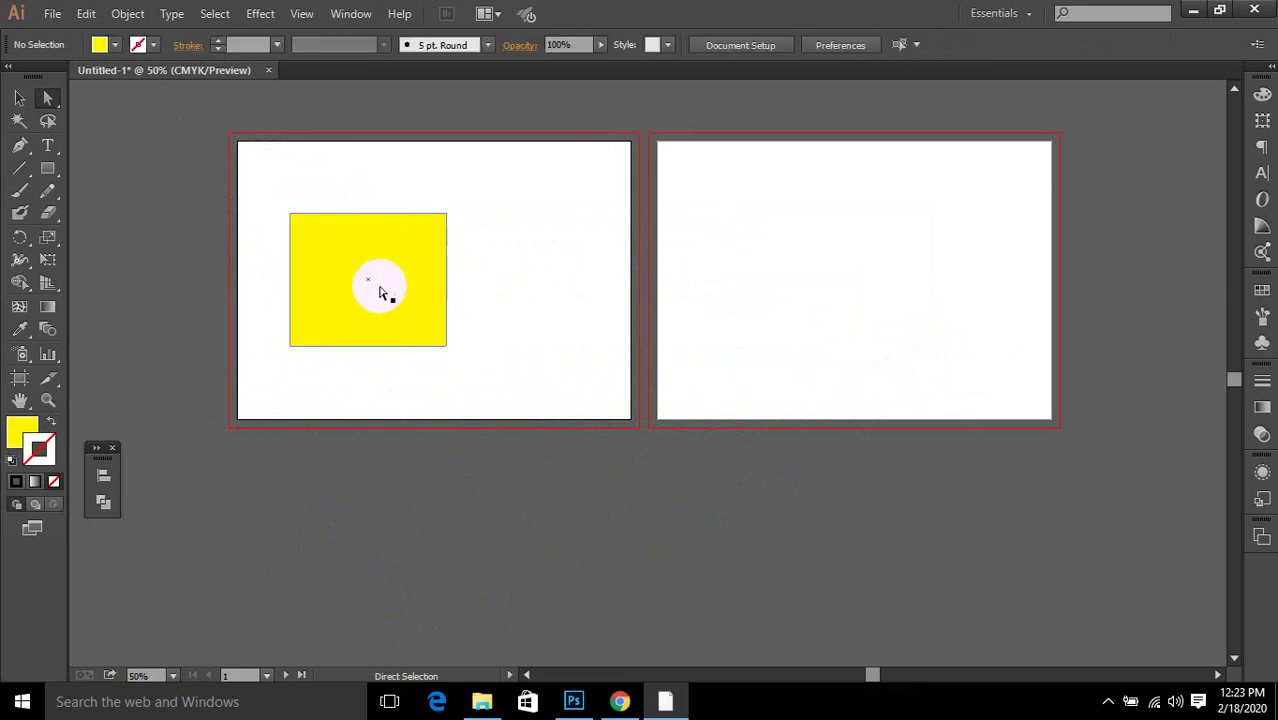
Step: Move the yellow square to the middle of the first artboard and deselect it with the Lasso tool active
{"action": "left_click_drag", "start_coordinate": [382, 287], "coordinate": [446, 285]}
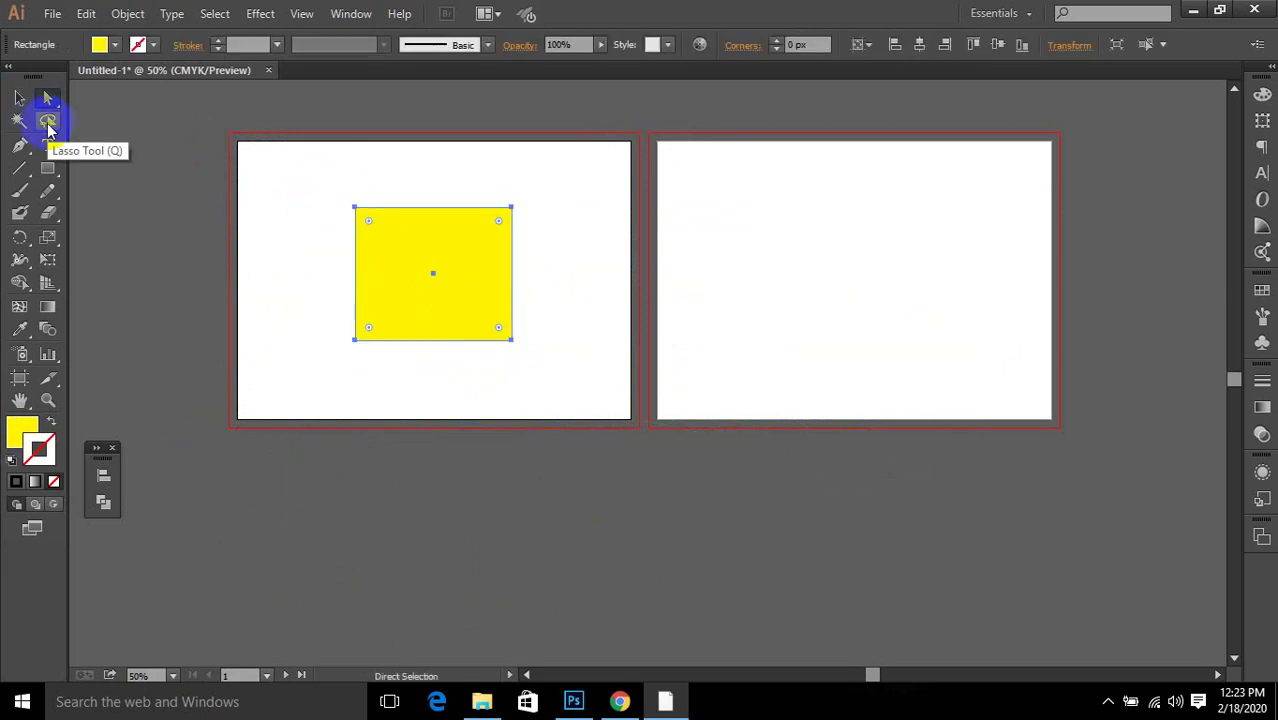
{"action": "left_click", "coordinate": [48, 122]}
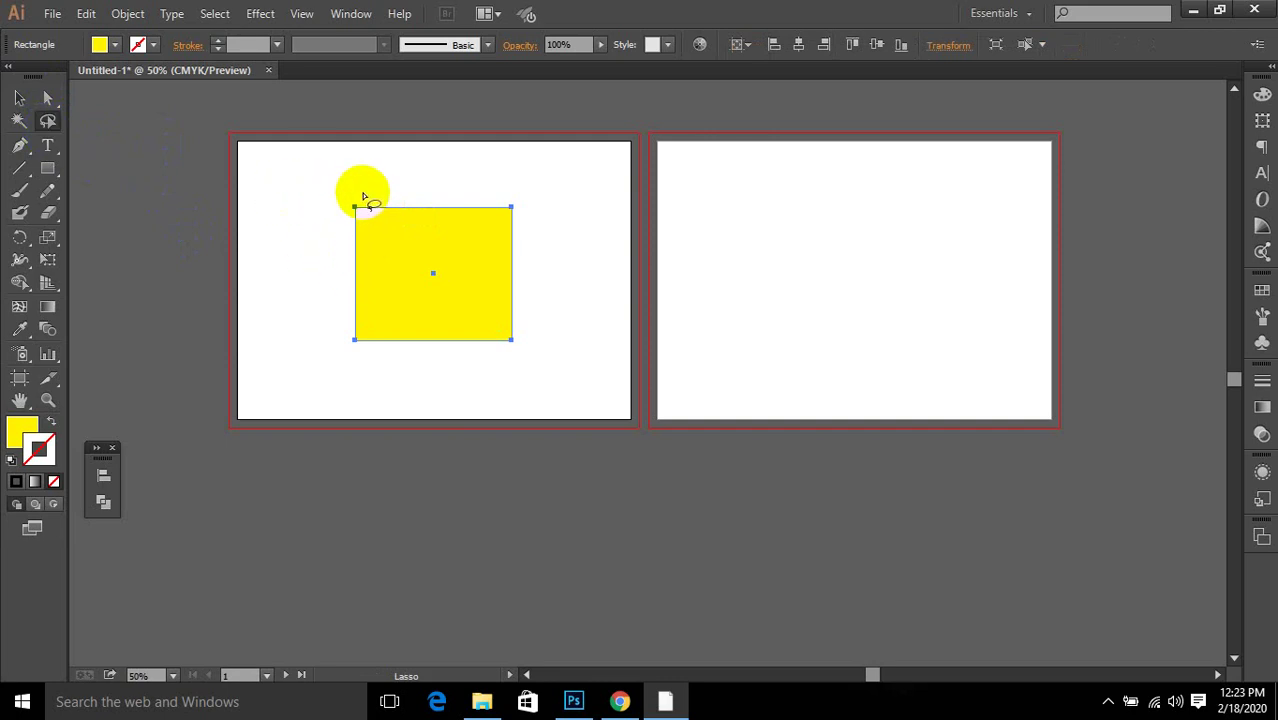
{"action": "left_click", "coordinate": [640, 305]}
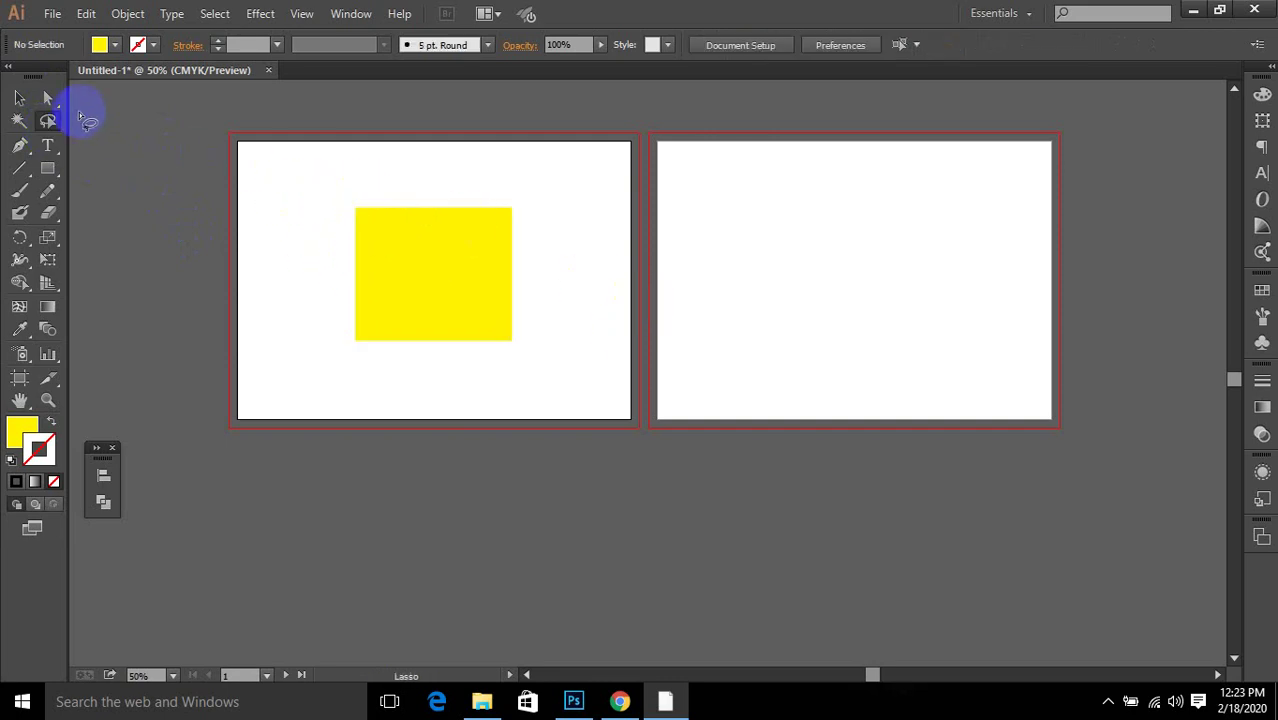
Step: Draw freehand Lasso loops to select diagonally opposite corner anchors of the yellow square, ending with the upper-right and lower-left ones
{"action": "mouse_move", "coordinate": [744, 185]}
{"action": "left_mouse_down"}
{"action": "mouse_move", "coordinate": [754, 347]}
{"action": "mouse_move", "coordinate": [740, 350]}
{"action": "left_mouse_up"}
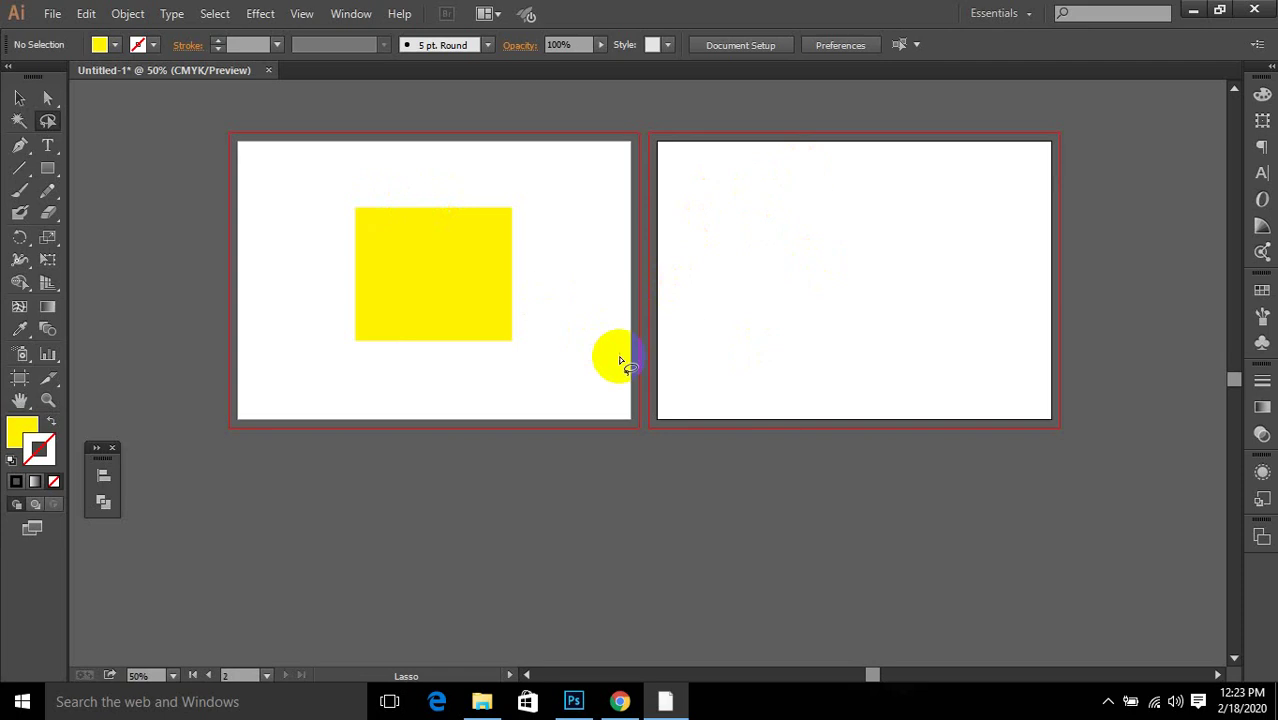
{"action": "mouse_move", "coordinate": [764, 163]}
{"action": "left_mouse_down"}
{"action": "mouse_move", "coordinate": [665, 288]}
{"action": "mouse_move", "coordinate": [727, 148]}
{"action": "left_mouse_up"}
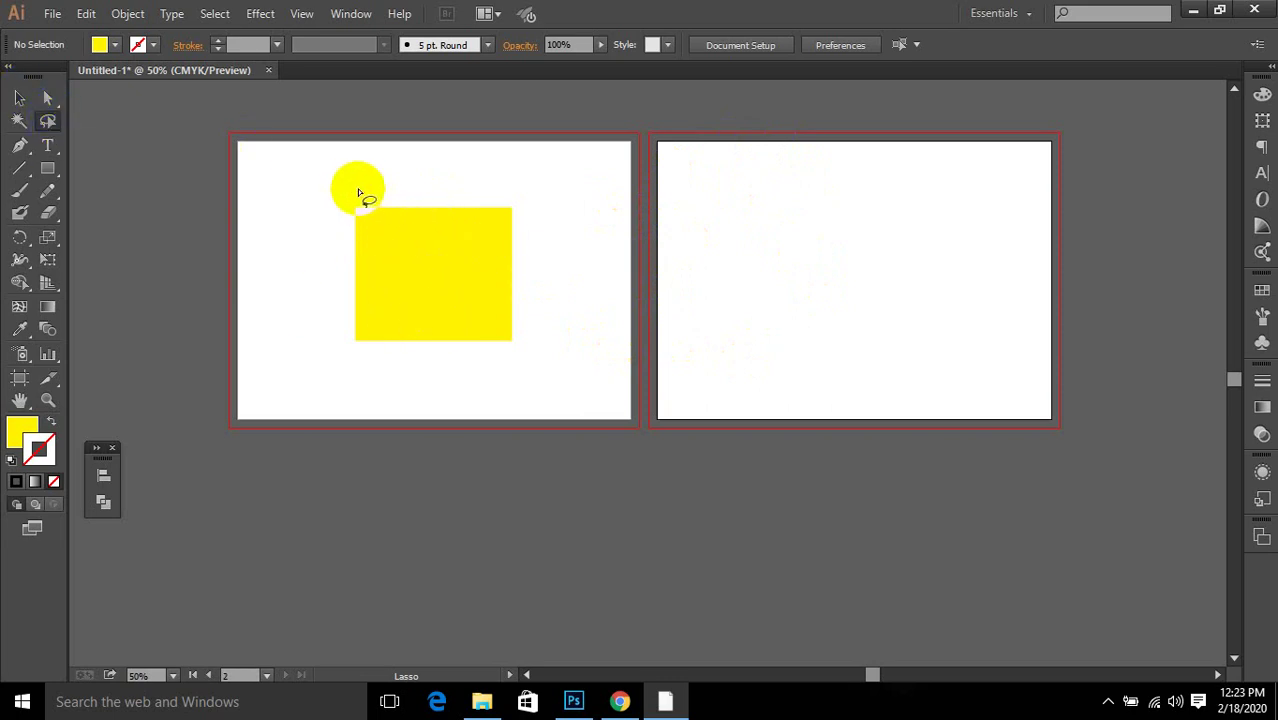
{"action": "mouse_move", "coordinate": [357, 188]}
{"action": "left_mouse_down"}
{"action": "mouse_move", "coordinate": [325, 232]}
{"action": "mouse_move", "coordinate": [357, 245]}
{"action": "mouse_move", "coordinate": [385, 223]}
{"action": "mouse_move", "coordinate": [385, 197]}
{"action": "mouse_move", "coordinate": [357, 183]}
{"action": "mouse_move", "coordinate": [349, 194]}
{"action": "left_mouse_up"}
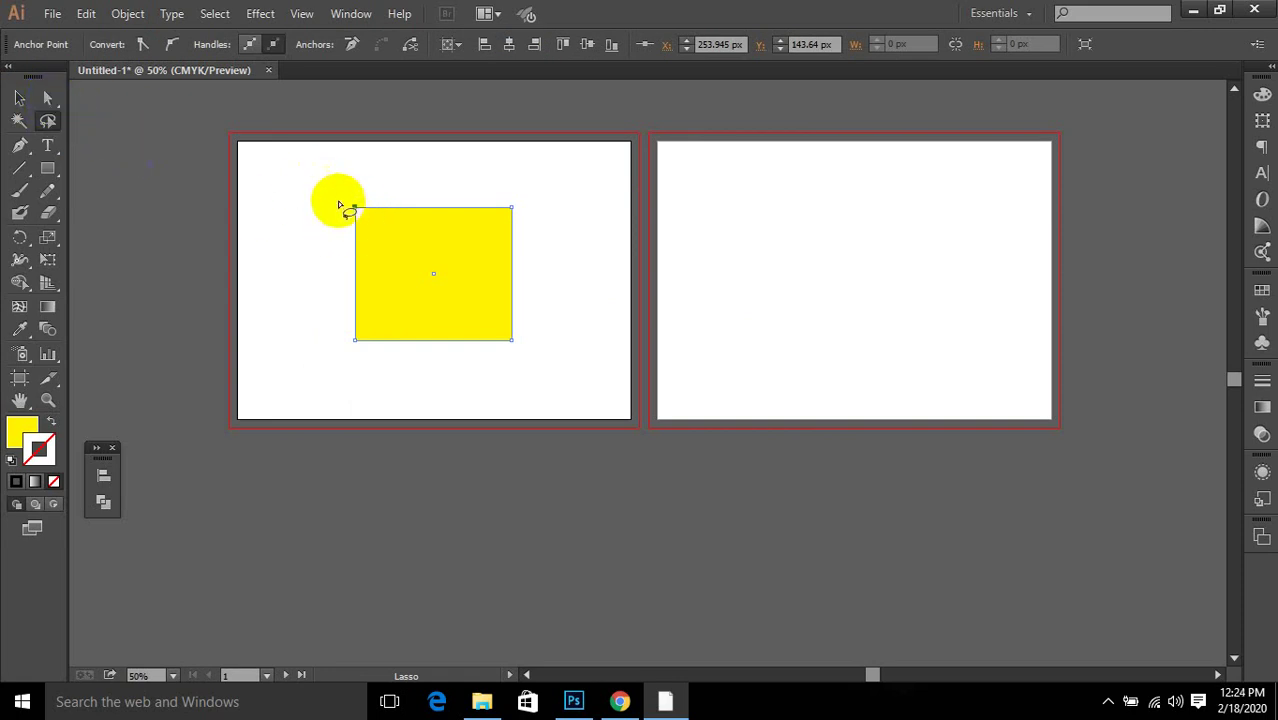
{"action": "mouse_move", "coordinate": [531, 337]}
{"action": "left_mouse_down"}
{"action": "mouse_move", "coordinate": [486, 356]}
{"action": "mouse_move", "coordinate": [552, 357]}
{"action": "mouse_move", "coordinate": [444, 228]}
{"action": "mouse_move", "coordinate": [343, 190]}
{"action": "mouse_move", "coordinate": [334, 206]}
{"action": "mouse_move", "coordinate": [368, 273]}
{"action": "mouse_move", "coordinate": [449, 357]}
{"action": "mouse_move", "coordinate": [531, 348]}
{"action": "left_mouse_up"}
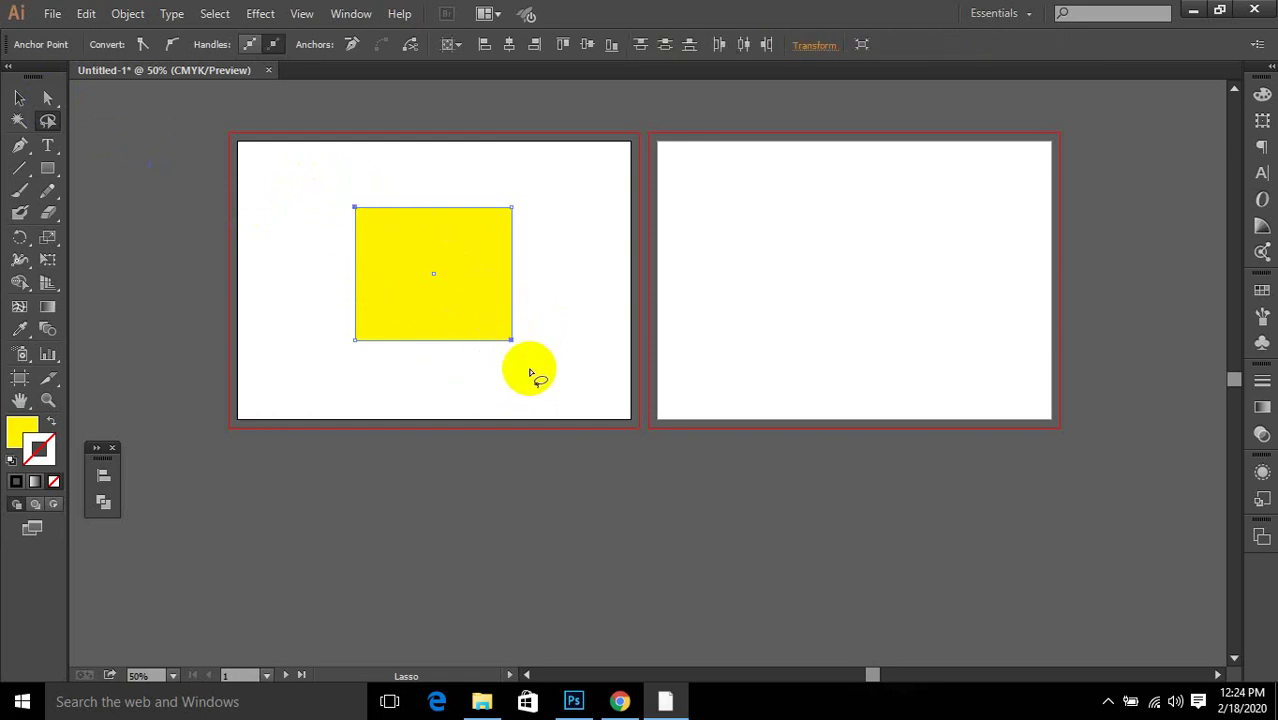
{"action": "mouse_move", "coordinate": [512, 179]}
{"action": "left_mouse_down"}
{"action": "mouse_move", "coordinate": [362, 280]}
{"action": "mouse_move", "coordinate": [320, 333]}
{"action": "mouse_move", "coordinate": [390, 357]}
{"action": "mouse_move", "coordinate": [540, 210]}
{"action": "left_mouse_up"}
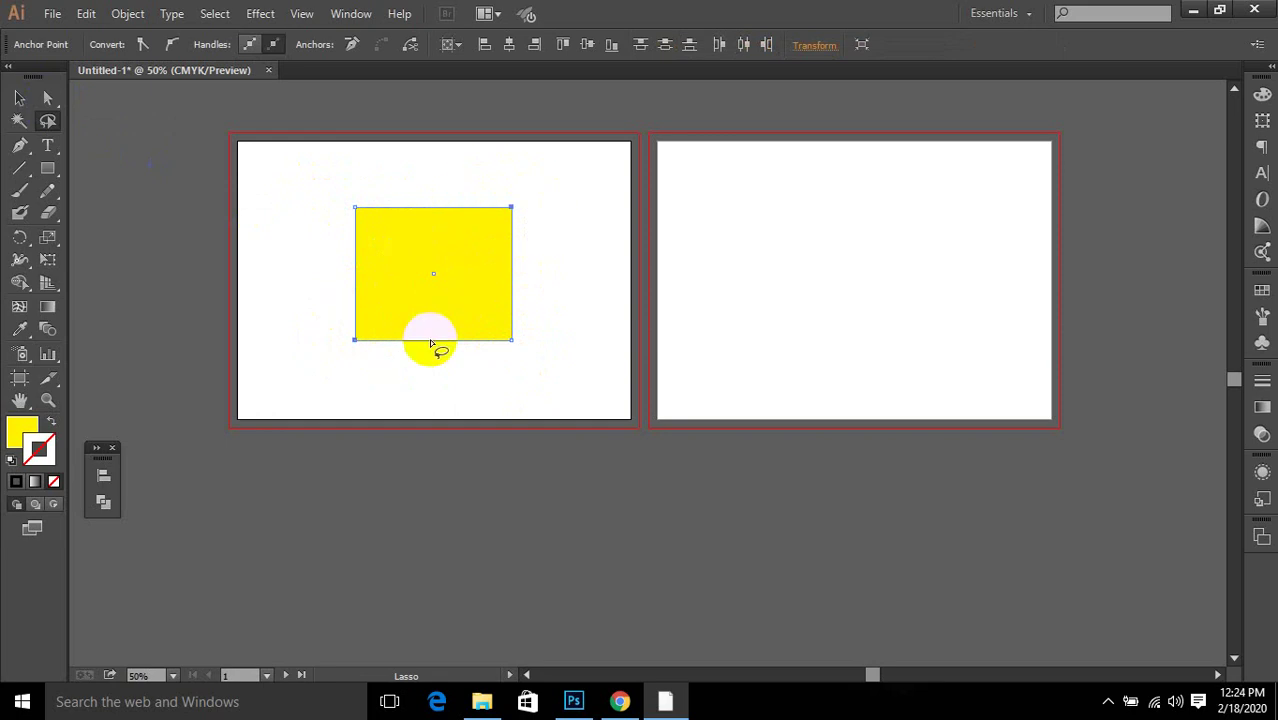
Step: Deselect the yellow square's anchors and return to the Selection tool
{"action": "left_click", "coordinate": [40, 126]}
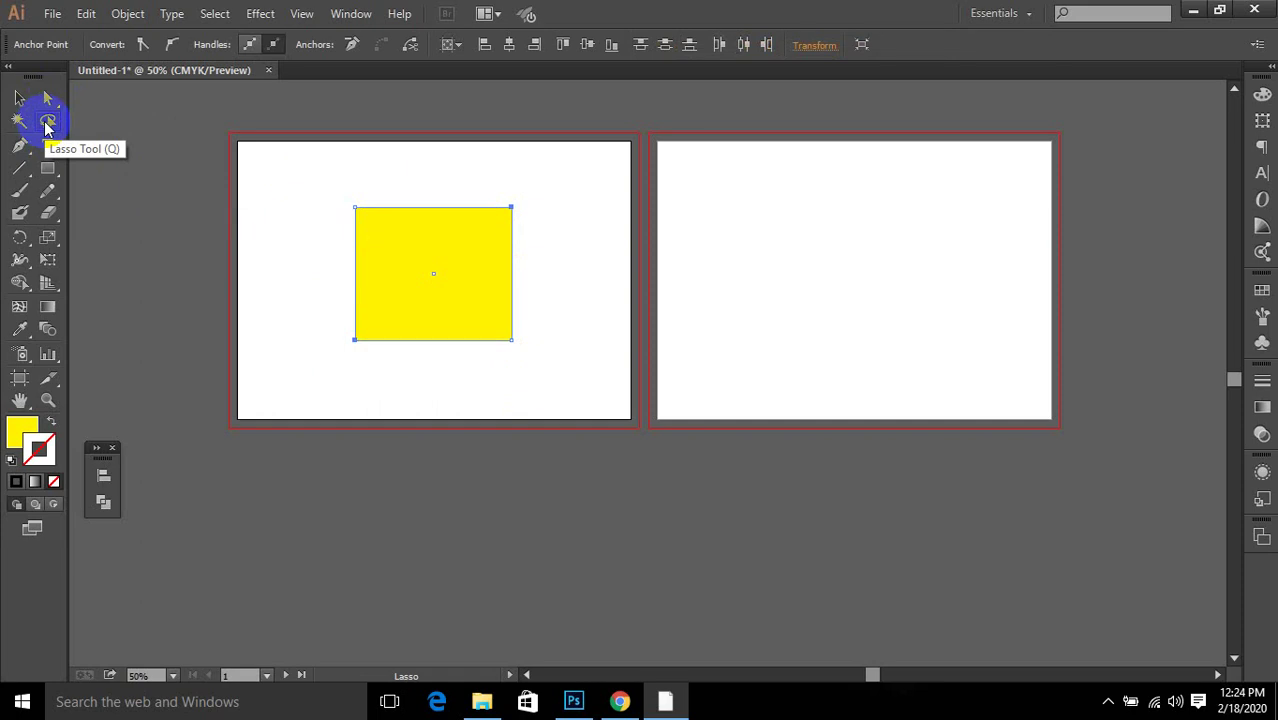
{"action": "left_click", "coordinate": [49, 100]}
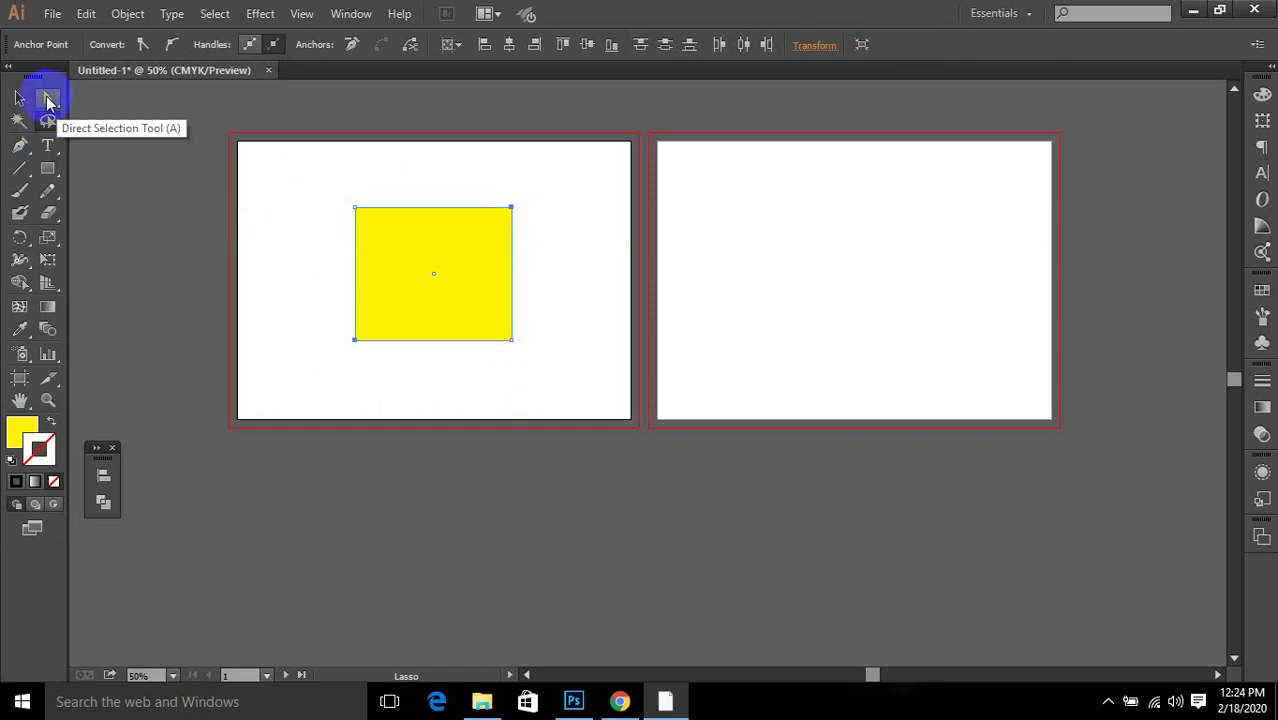
{"action": "left_click", "coordinate": [48, 123]}
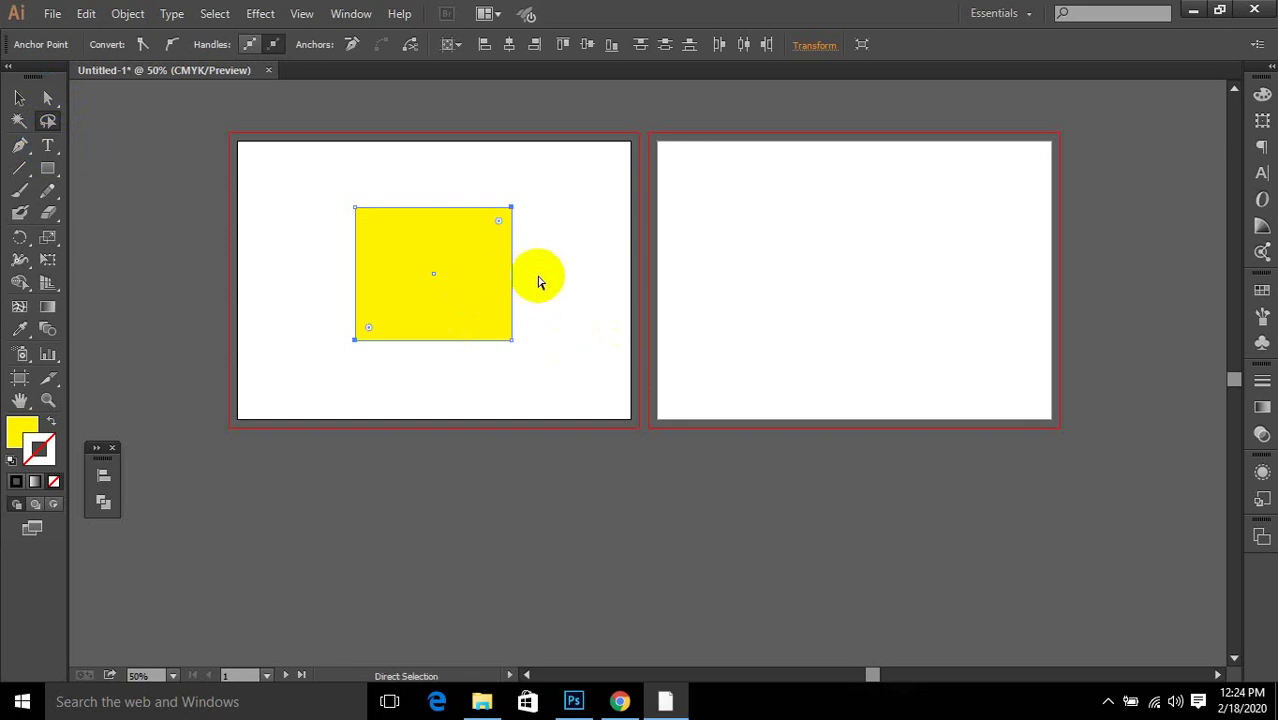
{"action": "left_click", "coordinate": [590, 330]}
{"action": "left_click", "coordinate": [20, 98]}
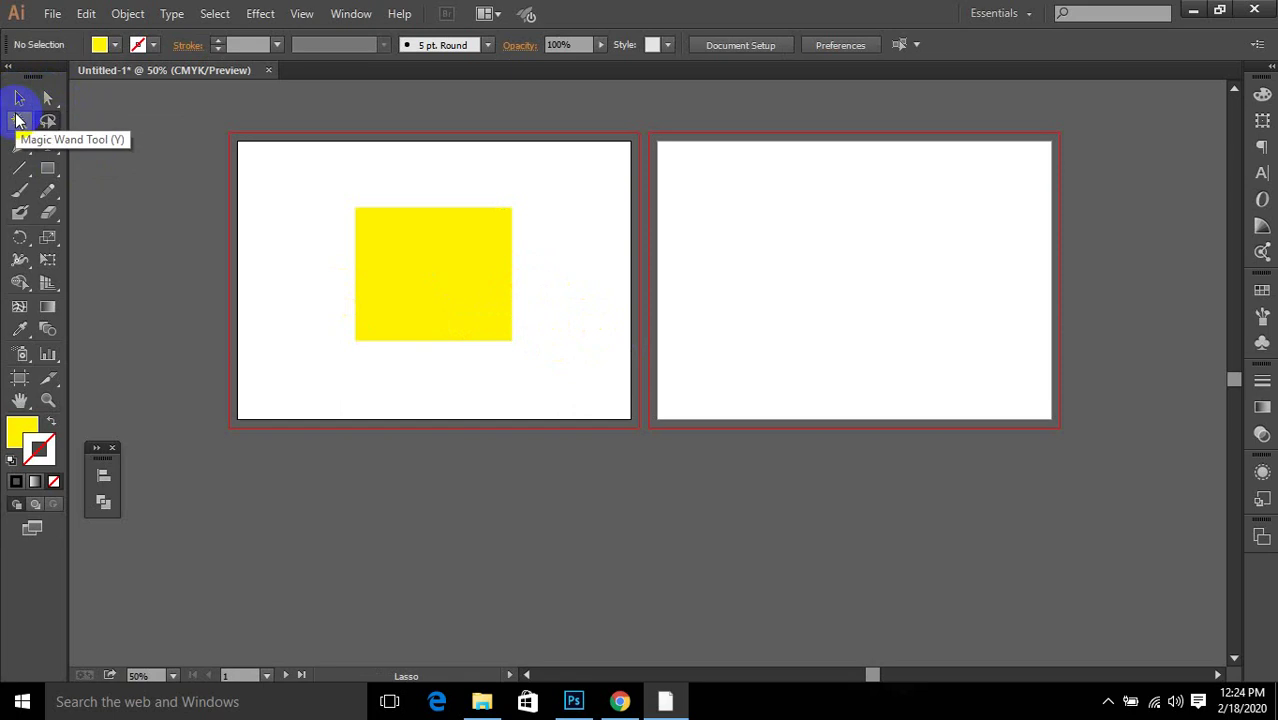
{"action": "left_click", "coordinate": [228, 178]}
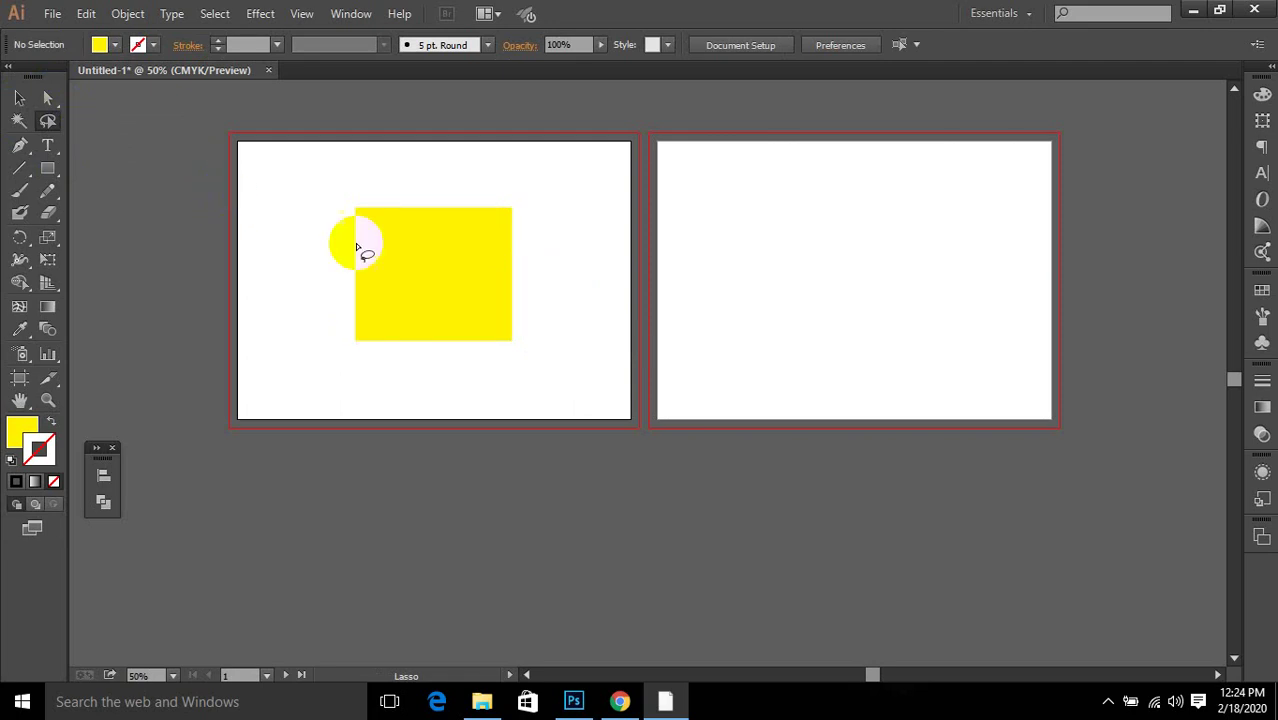
{"action": "left_click", "coordinate": [16, 102]}
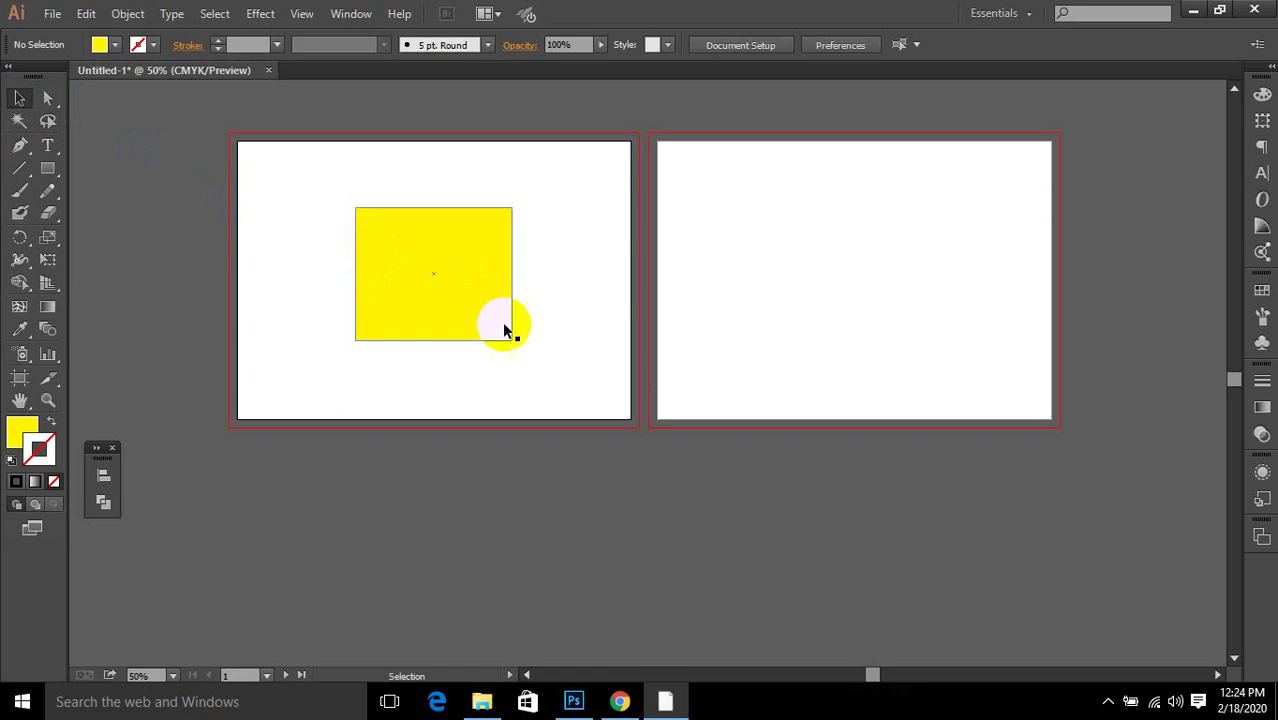
Step: Duplicate the yellow square so that four copies occupy the corner areas of the first artboard
{"action": "left_click_drag", "start_coordinate": [445, 300], "coordinate": [557, 364]}
{"action": "left_click_drag", "start_coordinate": [557, 364], "coordinate": [322, 354]}
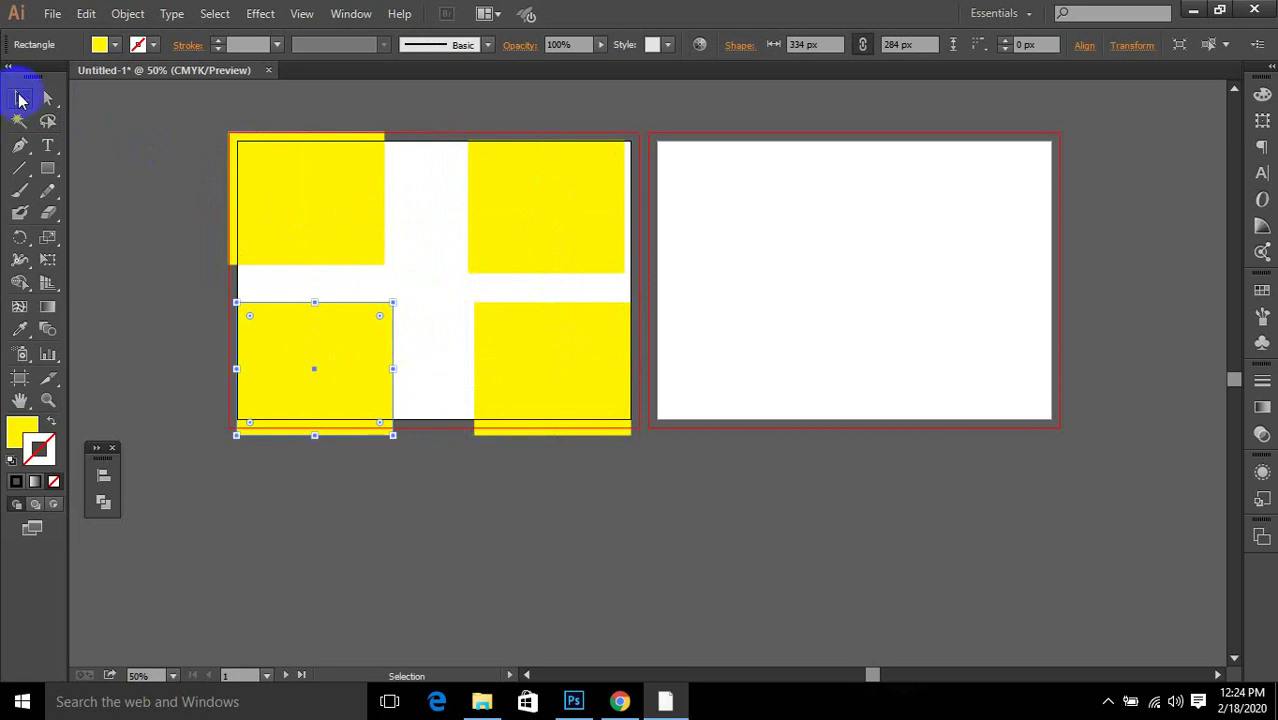
Step: Select all four yellow squares at once with the Magic Wand, then deselect them with the Selection tool active
{"action": "left_click", "coordinate": [21, 122]}
{"action": "left_click", "coordinate": [115, 218]}
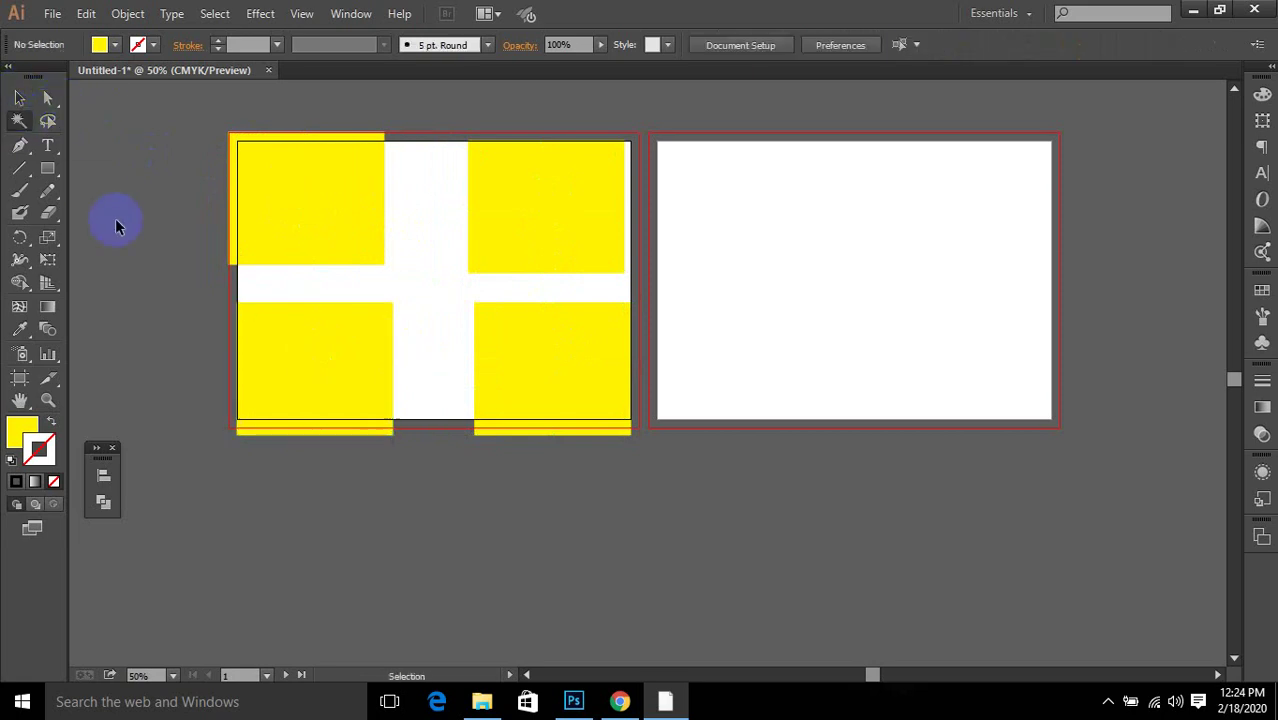
{"action": "left_click", "coordinate": [260, 199]}
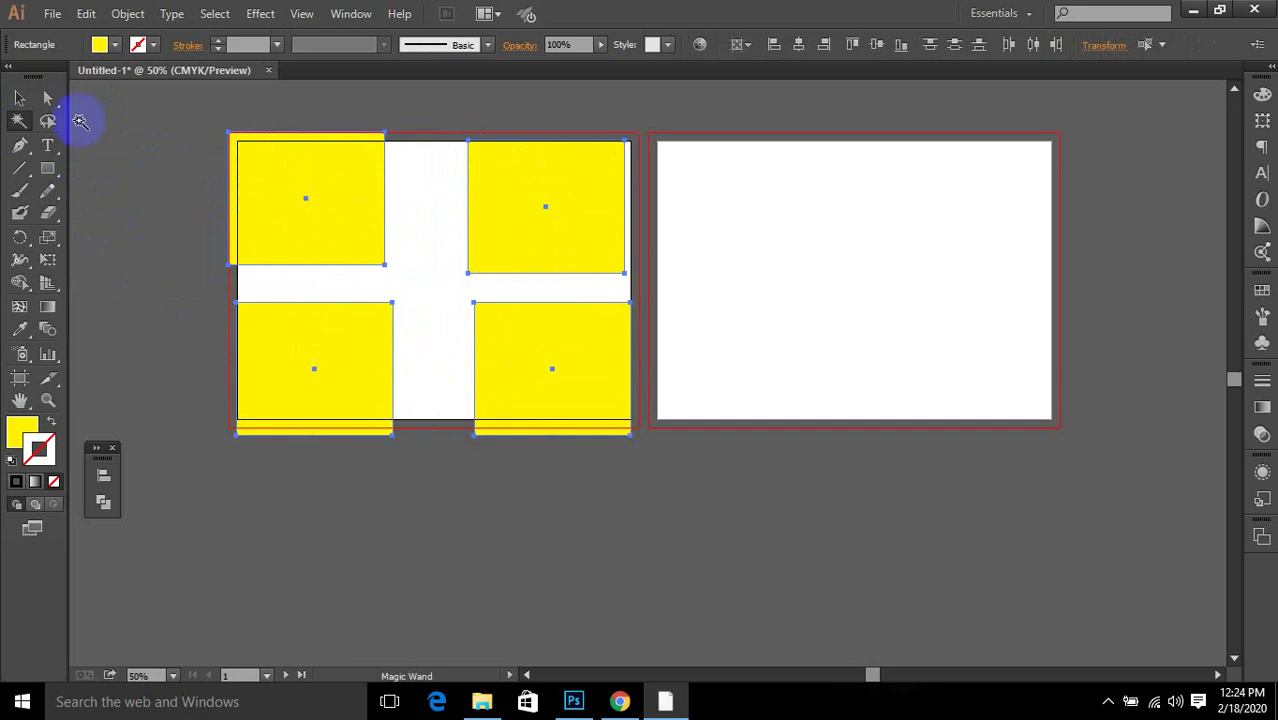
{"action": "left_click", "coordinate": [19, 98]}
{"action": "left_click", "coordinate": [515, 220]}
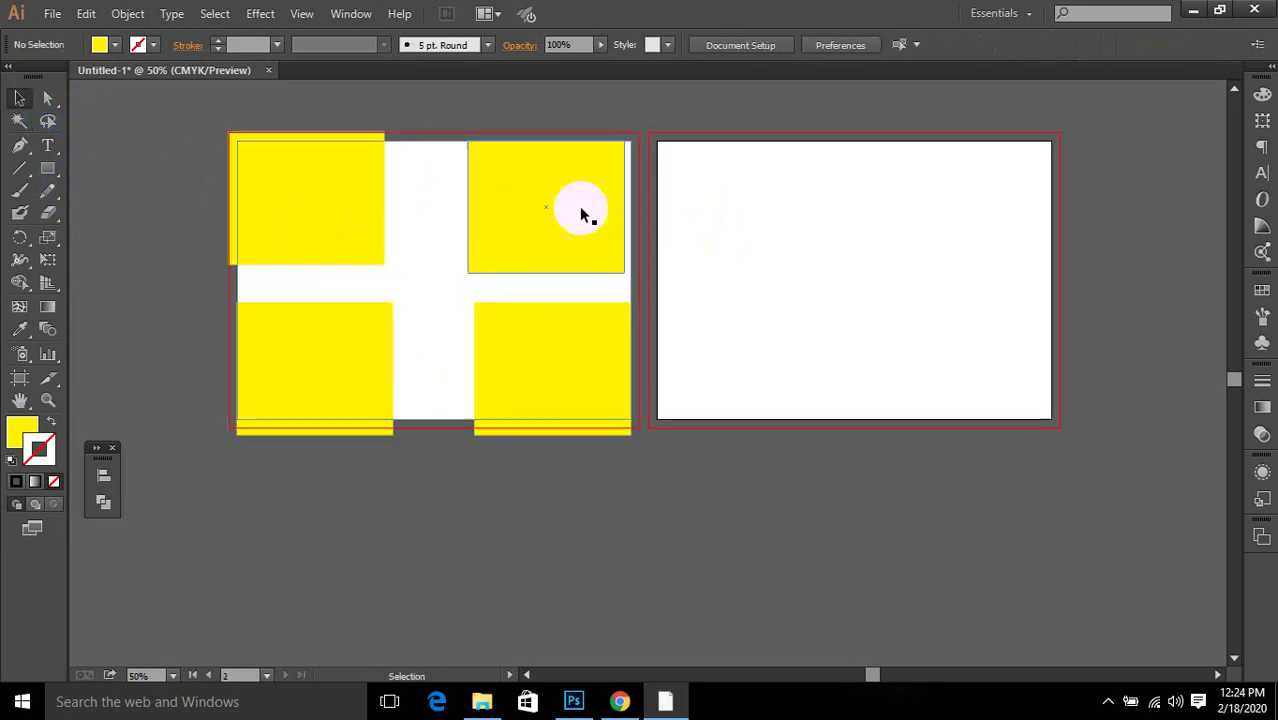
Step: Change the upper-right square's fill to the dark yellow BCAE04 and deselect it
{"action": "left_click", "coordinate": [542, 200]}
{"action": "left_click", "coordinate": [17, 430]}
{"action": "double_click", "coordinate": [17, 430]}
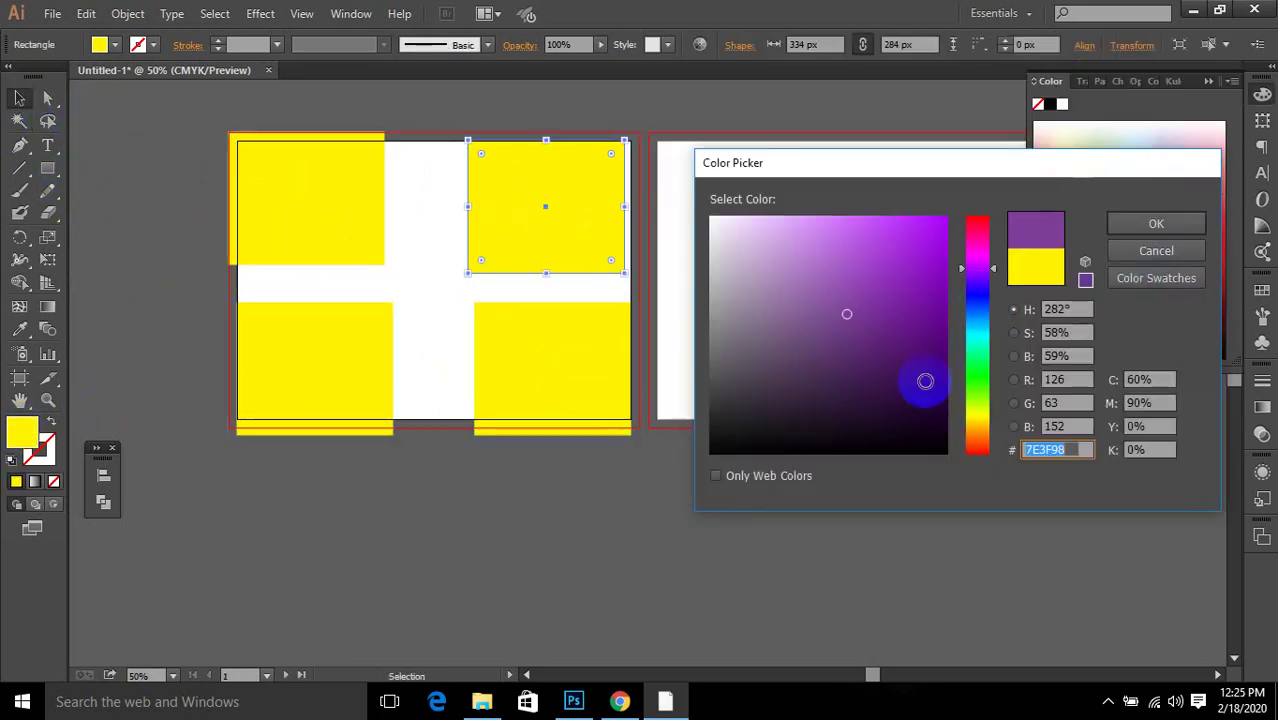
{"action": "left_click", "coordinate": [977, 402]}
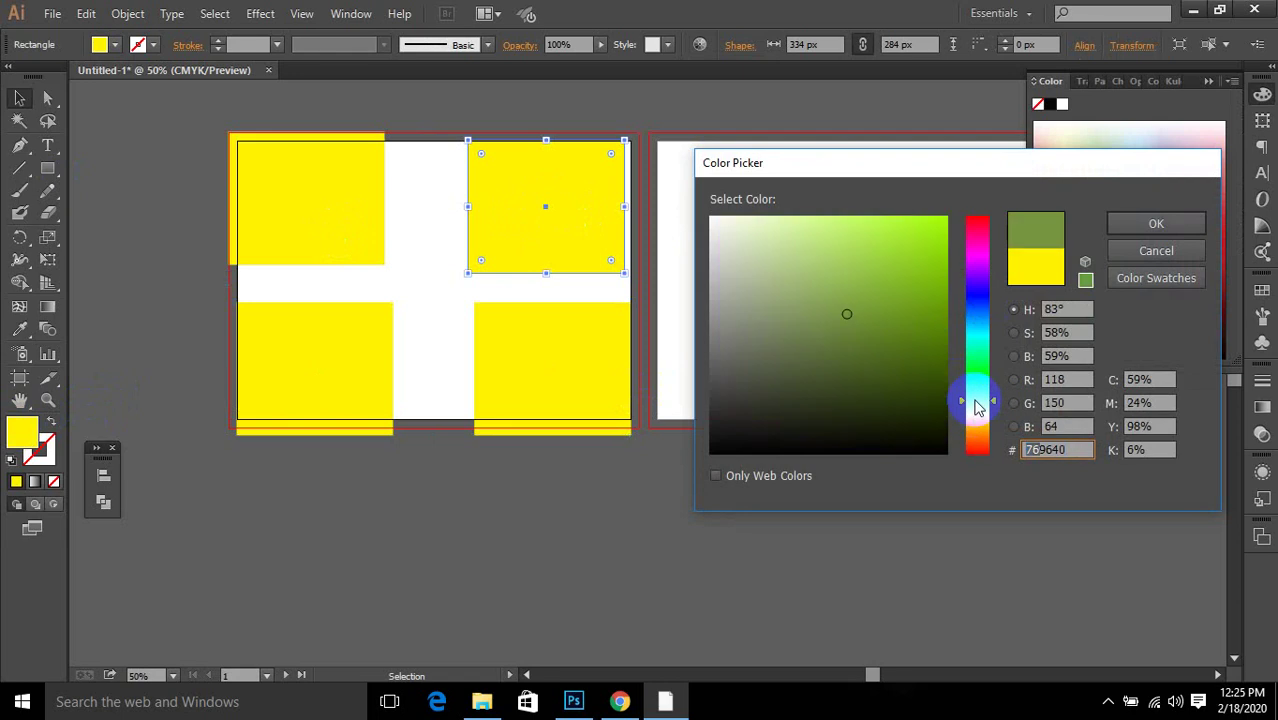
{"action": "left_click_drag", "start_coordinate": [922, 220], "coordinate": [812, 218]}
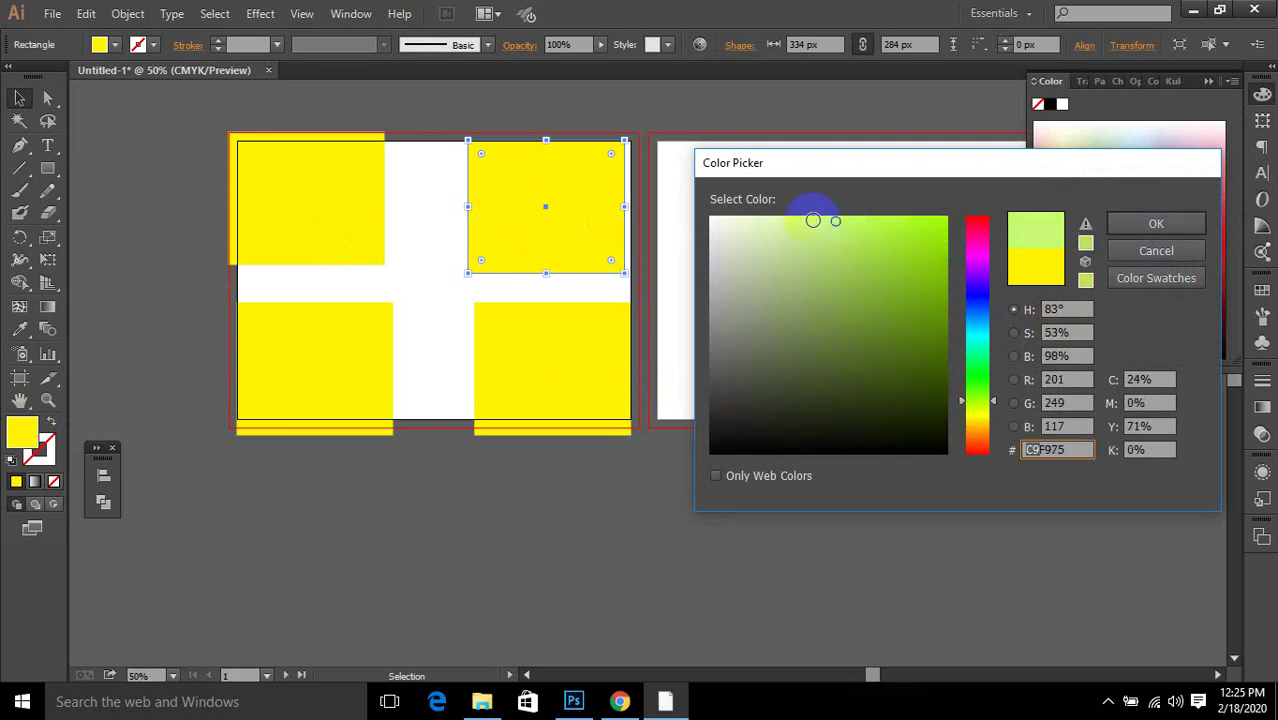
{"action": "left_click", "coordinate": [1032, 262]}
{"action": "left_click_drag", "start_coordinate": [927, 238], "coordinate": [940, 272]}
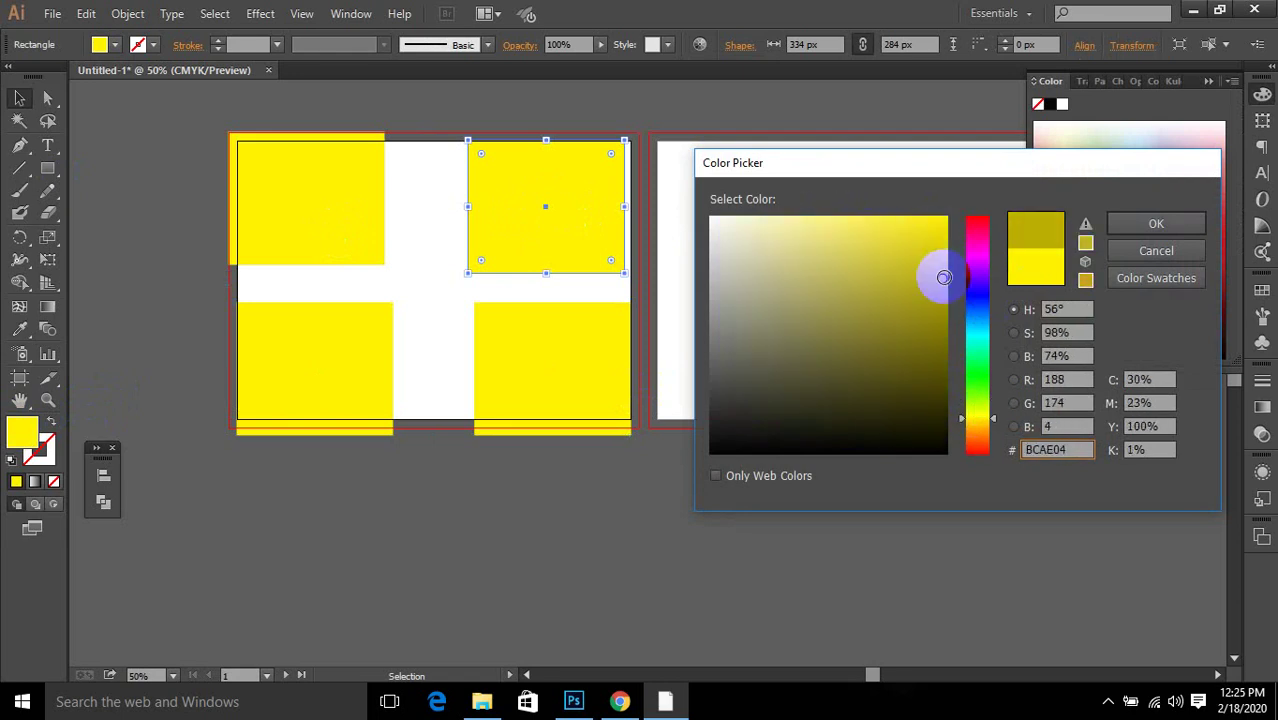
{"action": "left_click", "coordinate": [1140, 223]}
{"action": "left_click", "coordinate": [865, 238]}
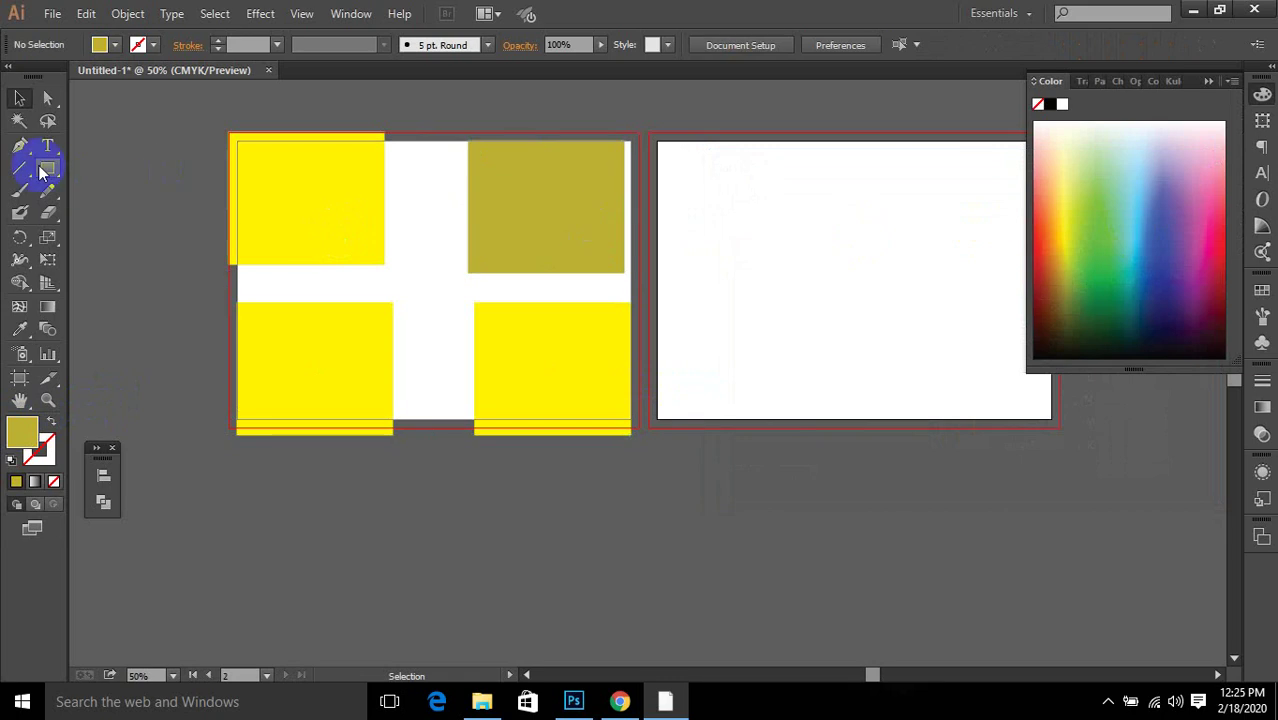
Step: Select the matching bright yellow squares from the upper-left one with the Magic Wand, then deselect them with the Selection tool active
{"action": "left_click", "coordinate": [19, 120]}
{"action": "left_click", "coordinate": [278, 188]}
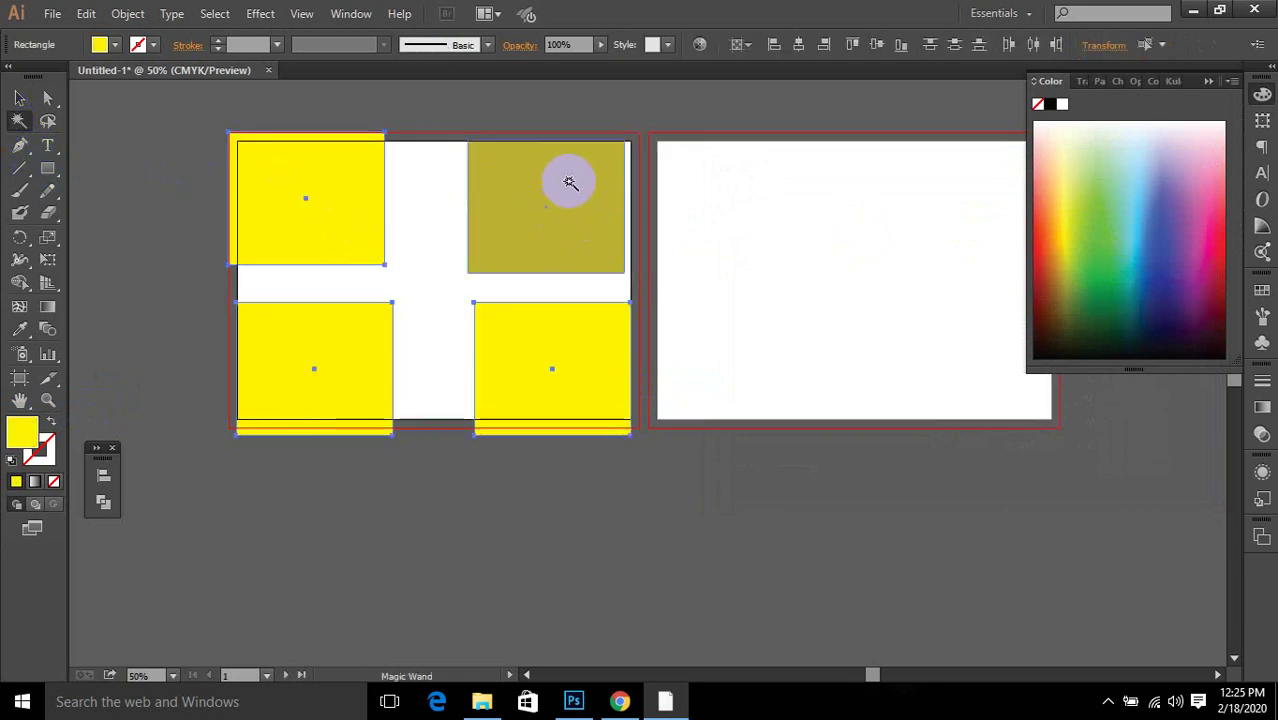
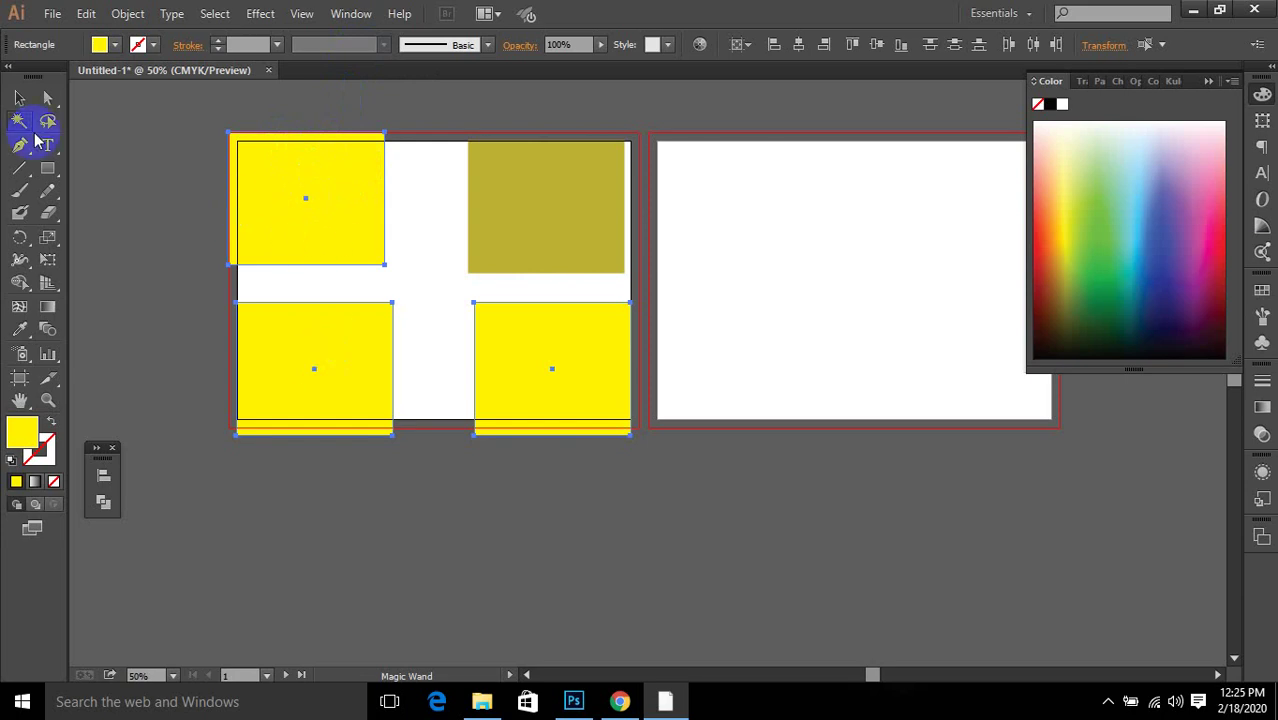
{"action": "left_click", "coordinate": [19, 98]}
{"action": "left_click", "coordinate": [695, 424]}
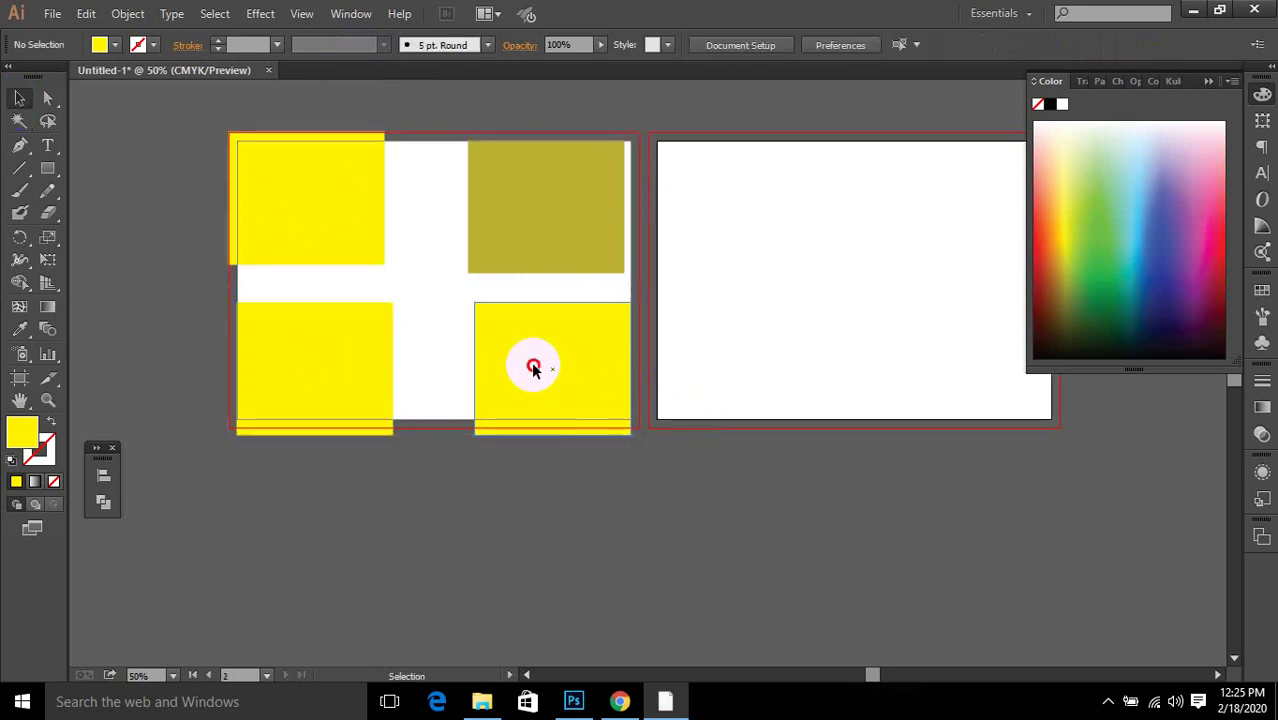
Step: Fill the lower-right square with a slightly paler yellow swatch and deselect it
{"action": "left_click", "coordinate": [531, 362]}
{"action": "right_click", "coordinate": [542, 365]}
{"action": "left_click", "coordinate": [581, 343]}
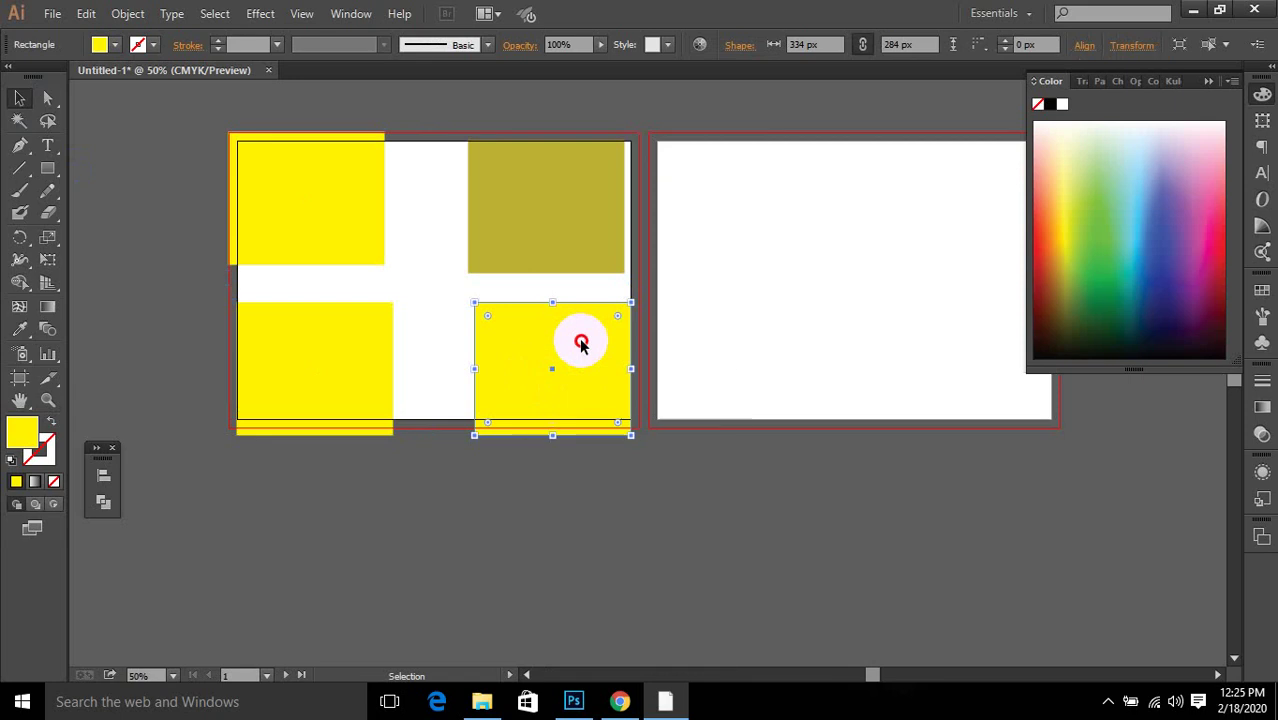
{"action": "left_click", "coordinate": [115, 44]}
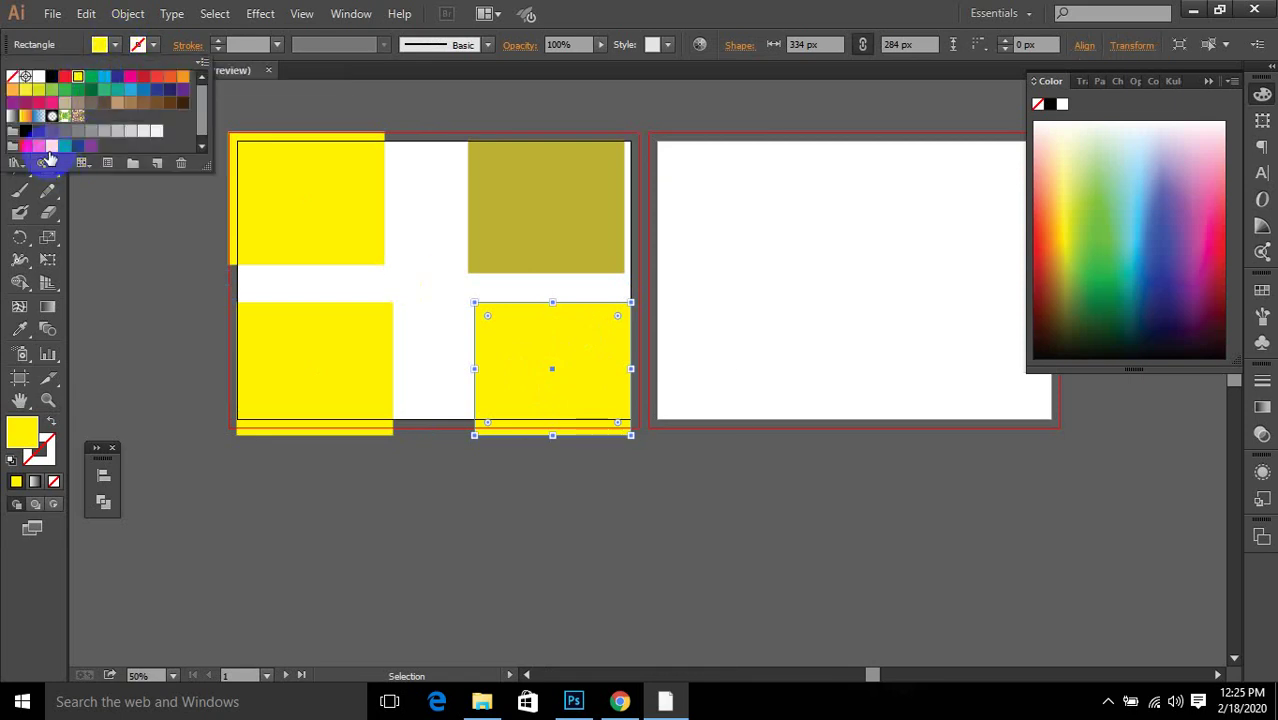
{"action": "left_click", "coordinate": [495, 420]}
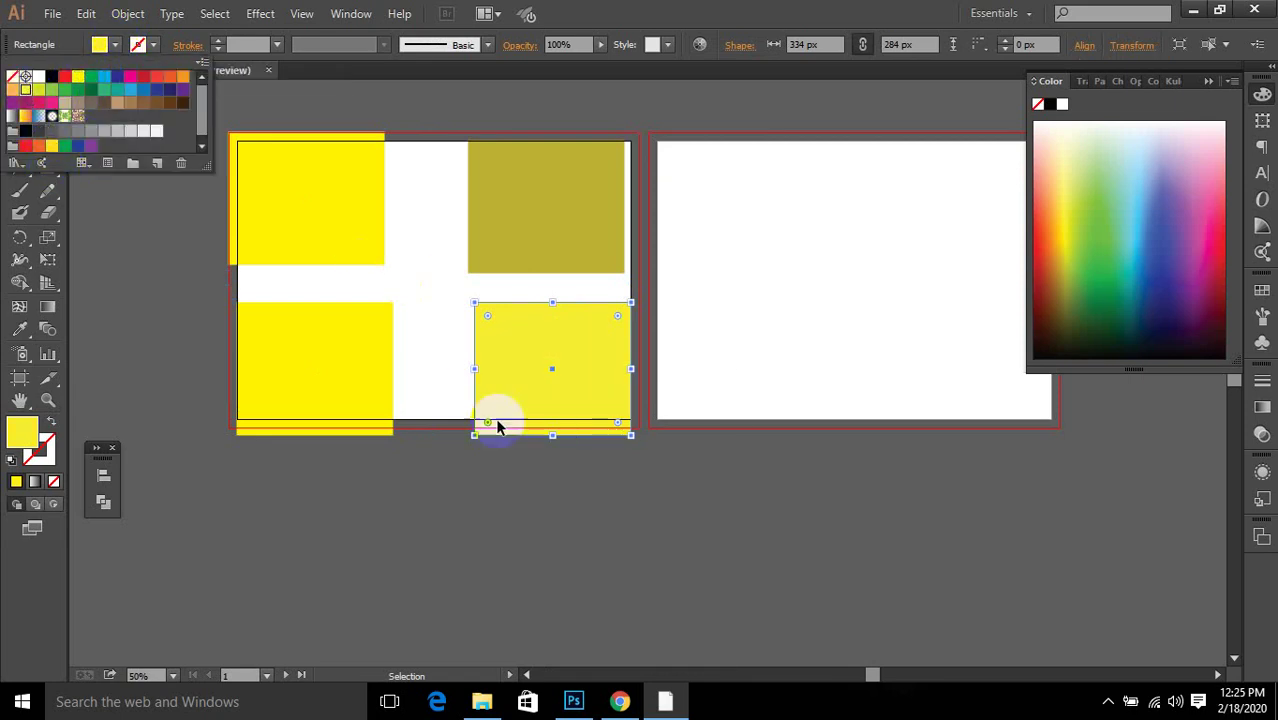
{"action": "left_click", "coordinate": [499, 499]}
Step: Test the Magic Wand on the upper-left square to select similar yellow fills, then deselect them with the Selection tool active
{"action": "left_click", "coordinate": [20, 145]}
{"action": "left_click", "coordinate": [19, 120]}
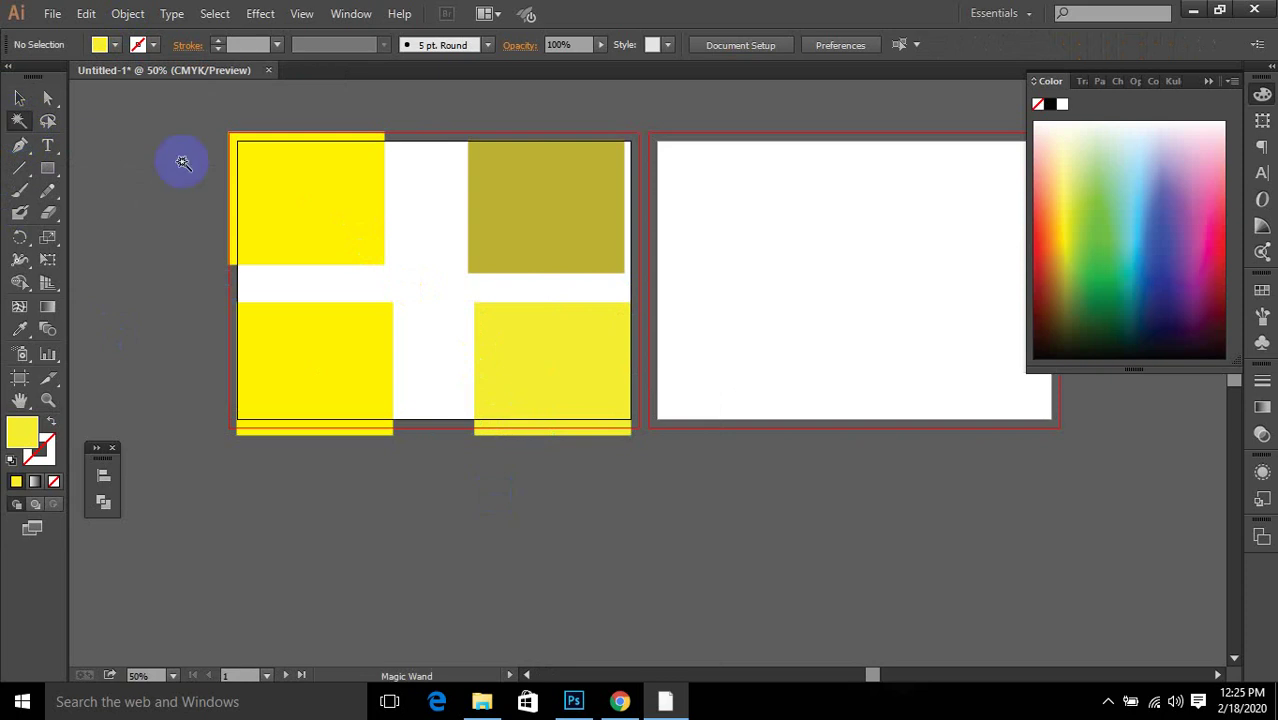
{"action": "left_click", "coordinate": [262, 178]}
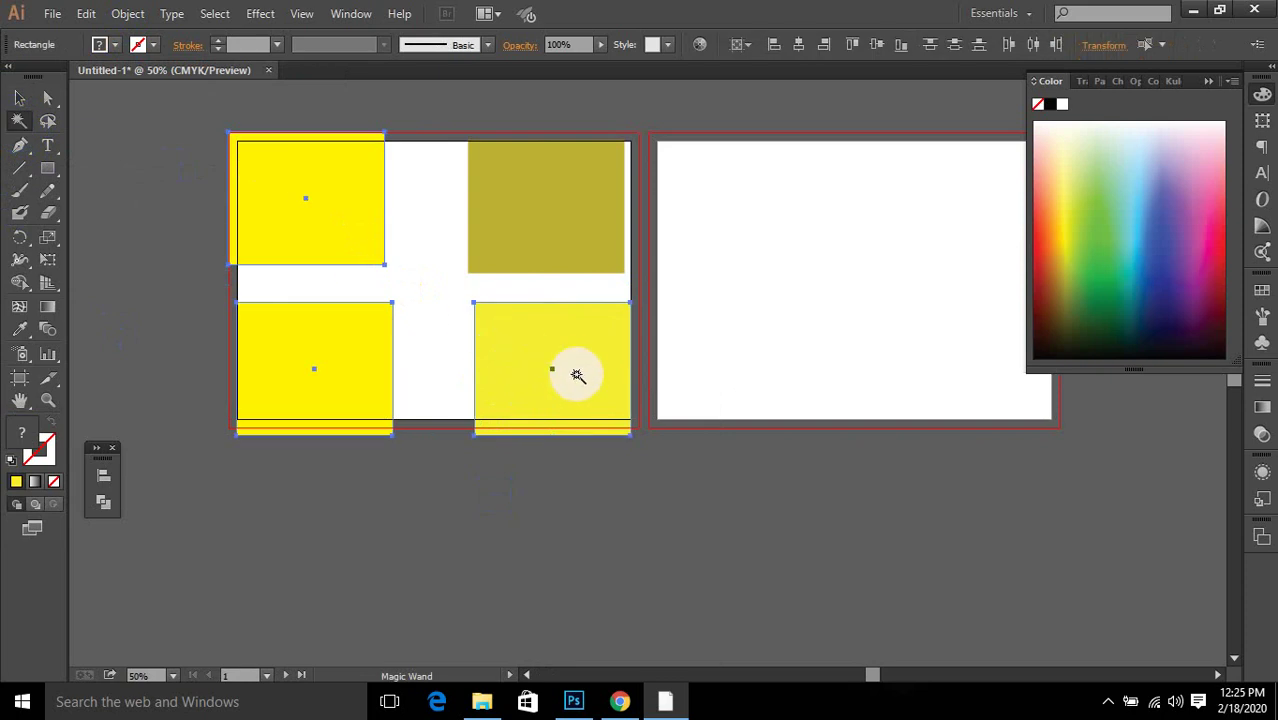
{"action": "left_click", "coordinate": [20, 98]}
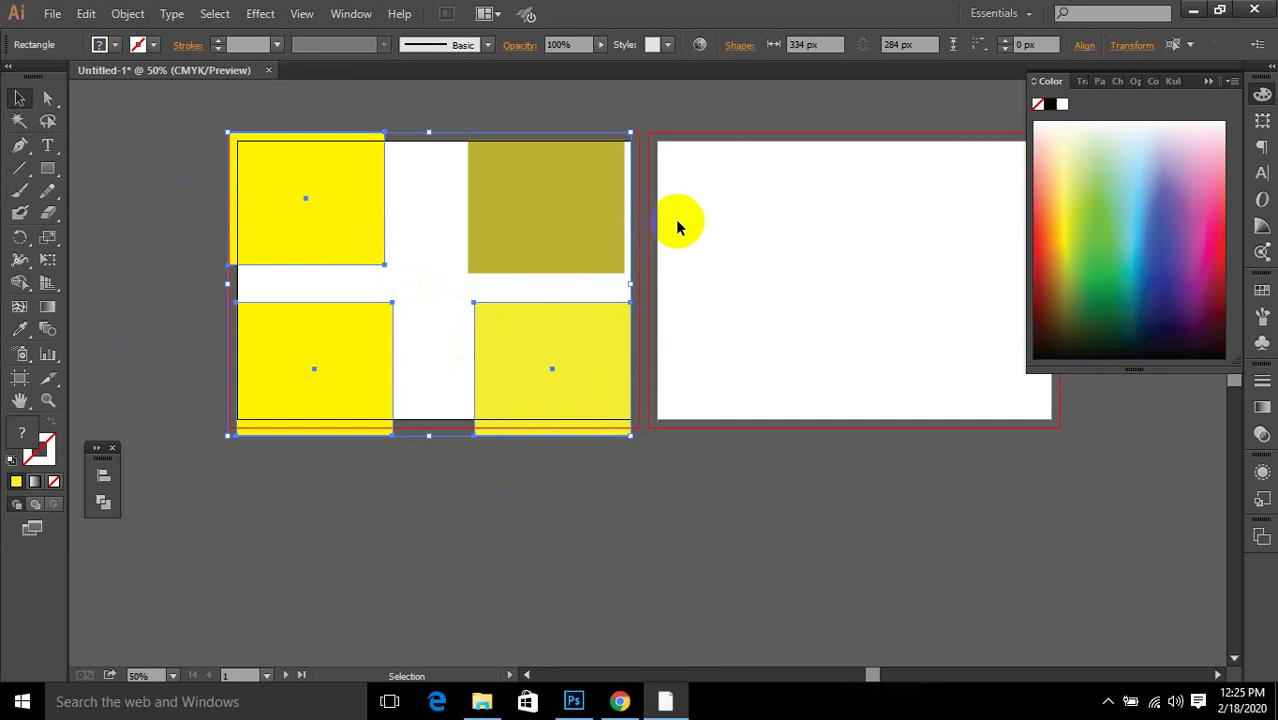
{"action": "left_click", "coordinate": [836, 373]}
Step: Delete the pale yellow square in the lower-right area of the first artboard
{"action": "left_click", "coordinate": [595, 363]}
{"action": "left_click", "coordinate": [516, 222]}
{"action": "left_click", "coordinate": [542, 446]}
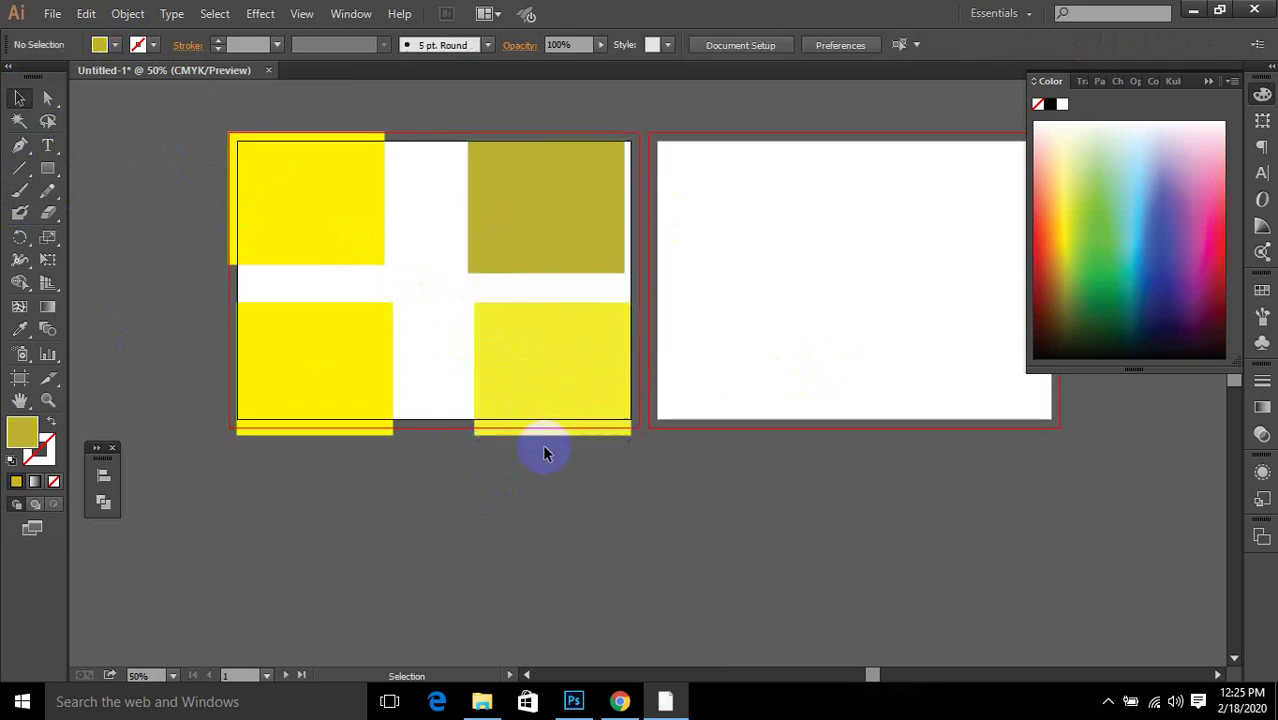
{"action": "left_click", "coordinate": [563, 398]}
{"action": "key", "text": "Delete"}
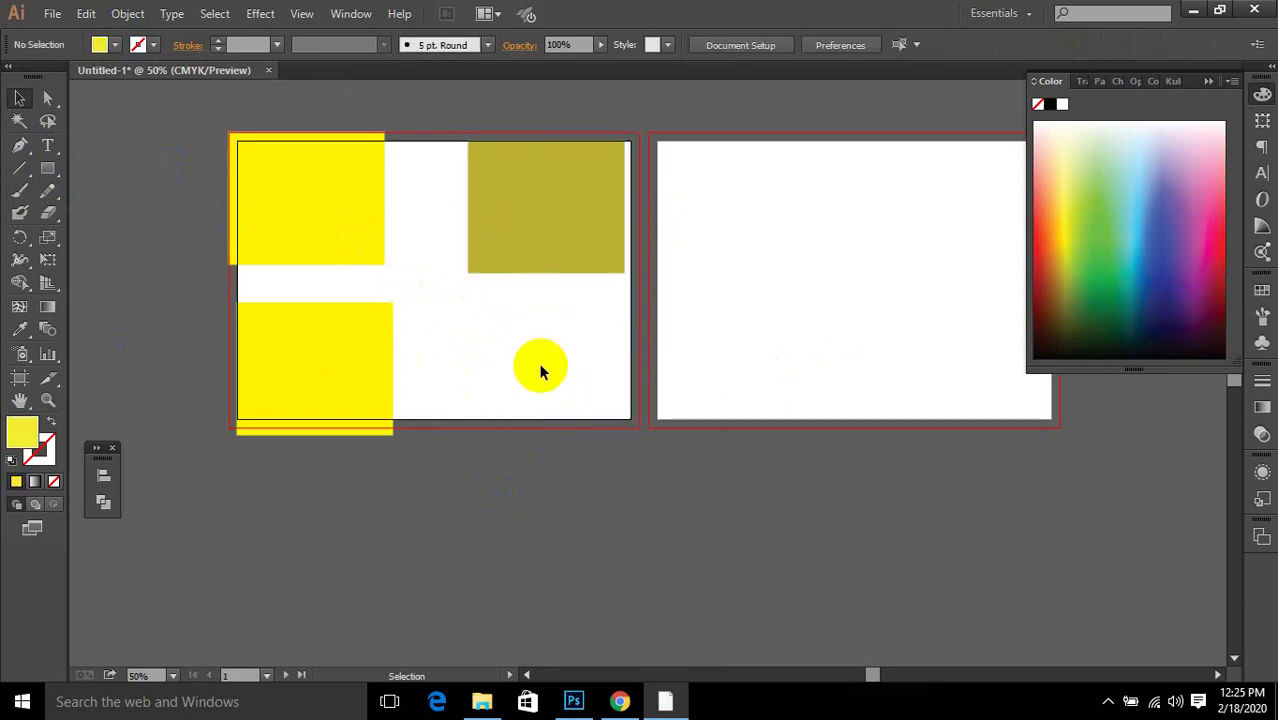
Step: Shift the lower-left square slightly down and left, and fill it with a white-to-black linear gradient
{"action": "left_click_drag", "start_coordinate": [285, 365], "coordinate": [265, 388]}
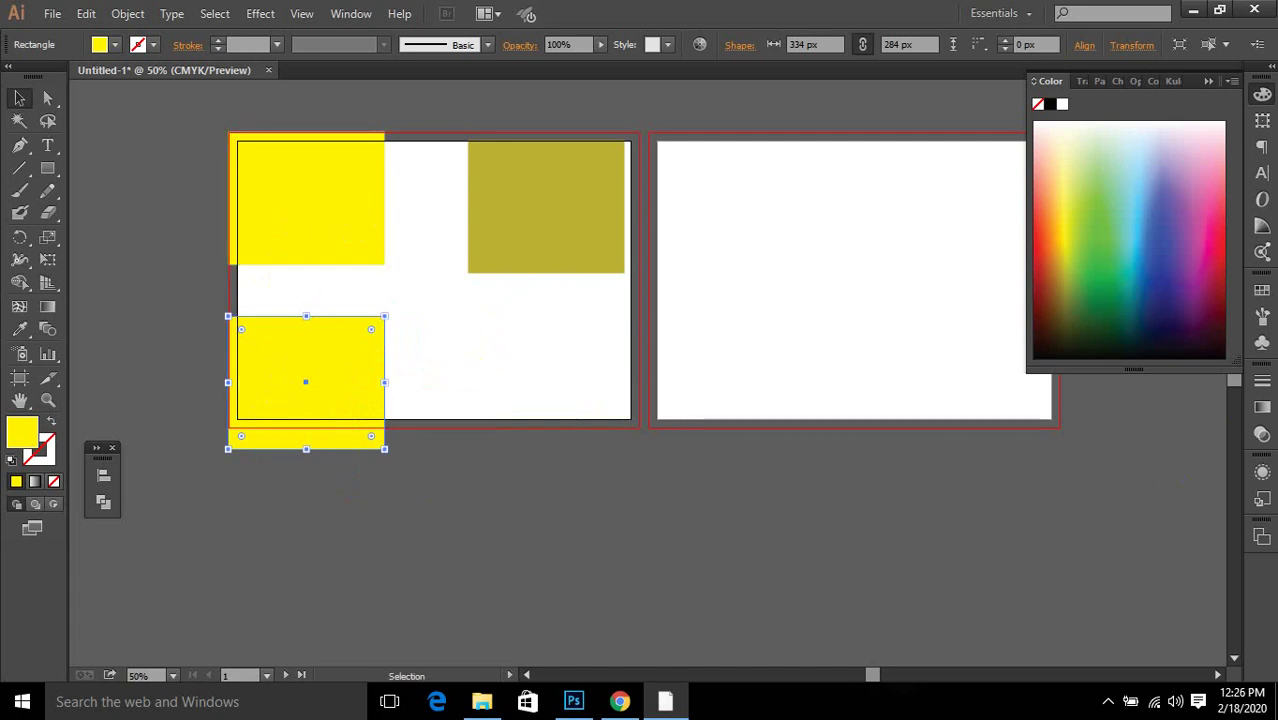
{"action": "left_click", "coordinate": [1263, 409]}
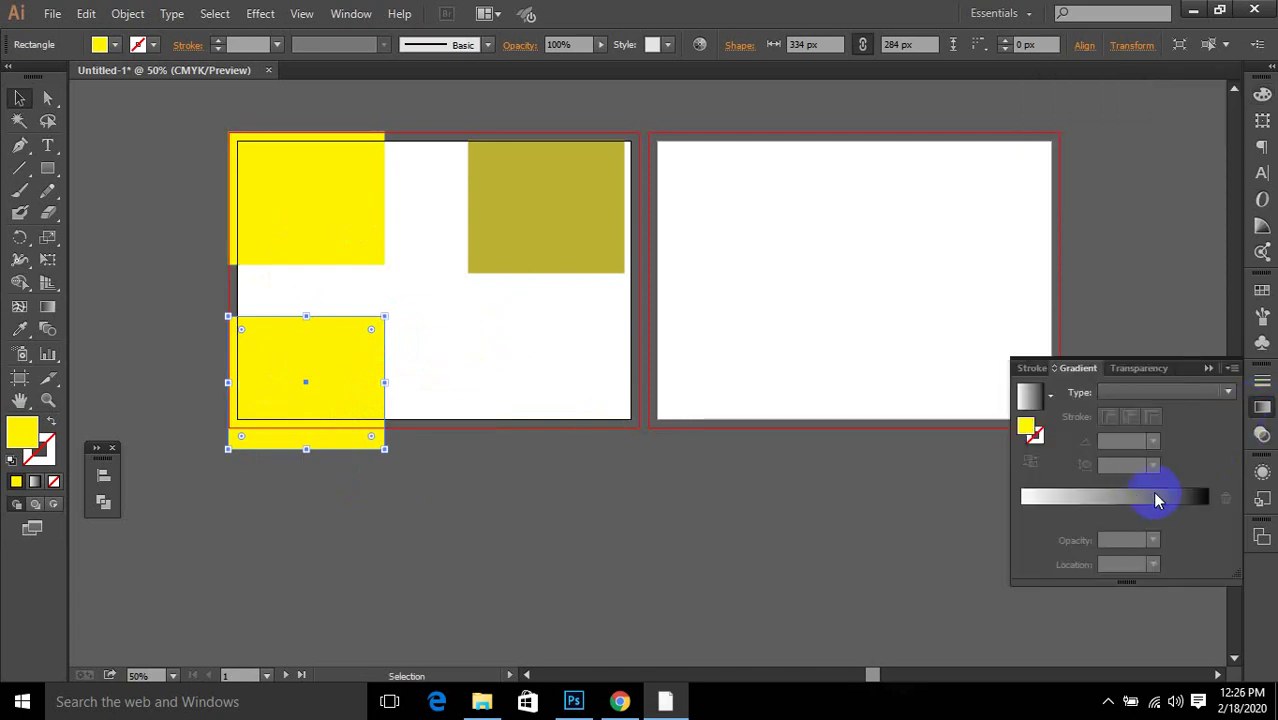
{"action": "left_click", "coordinate": [1117, 494]}
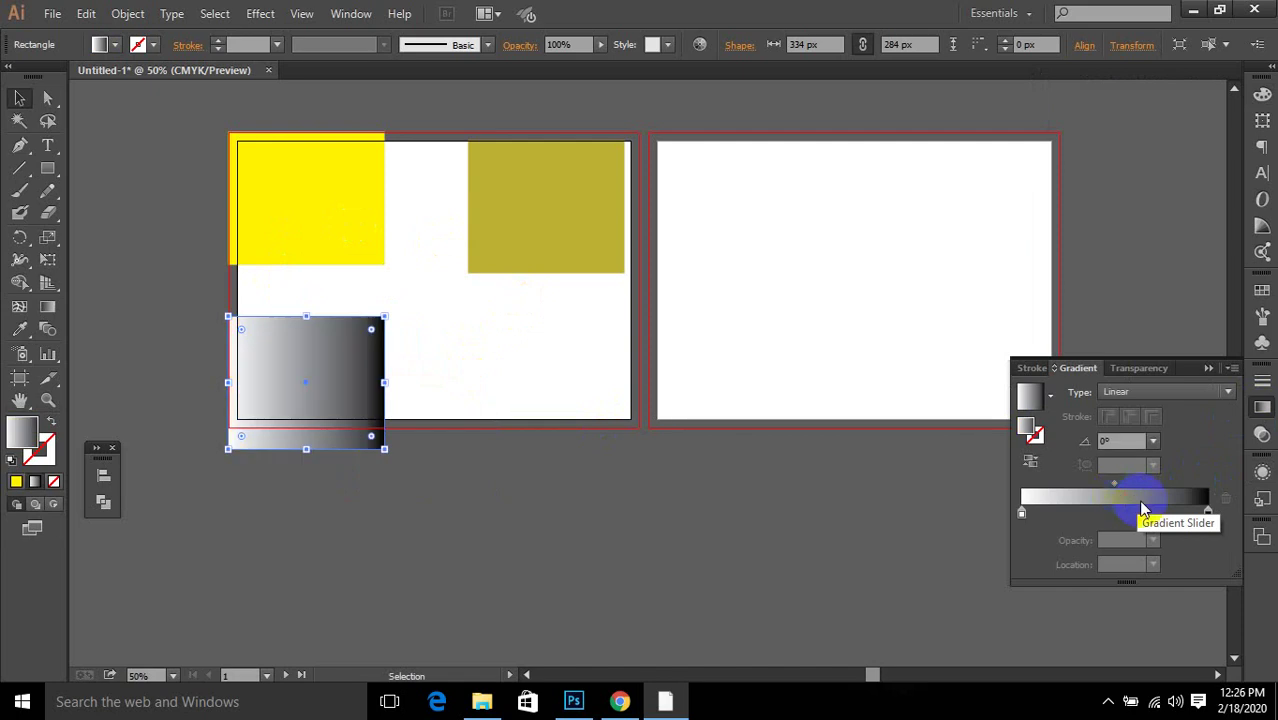
Step: Apply the same white-to-black linear gradient to the upper-left square and deselect it
{"action": "left_click", "coordinate": [318, 203]}
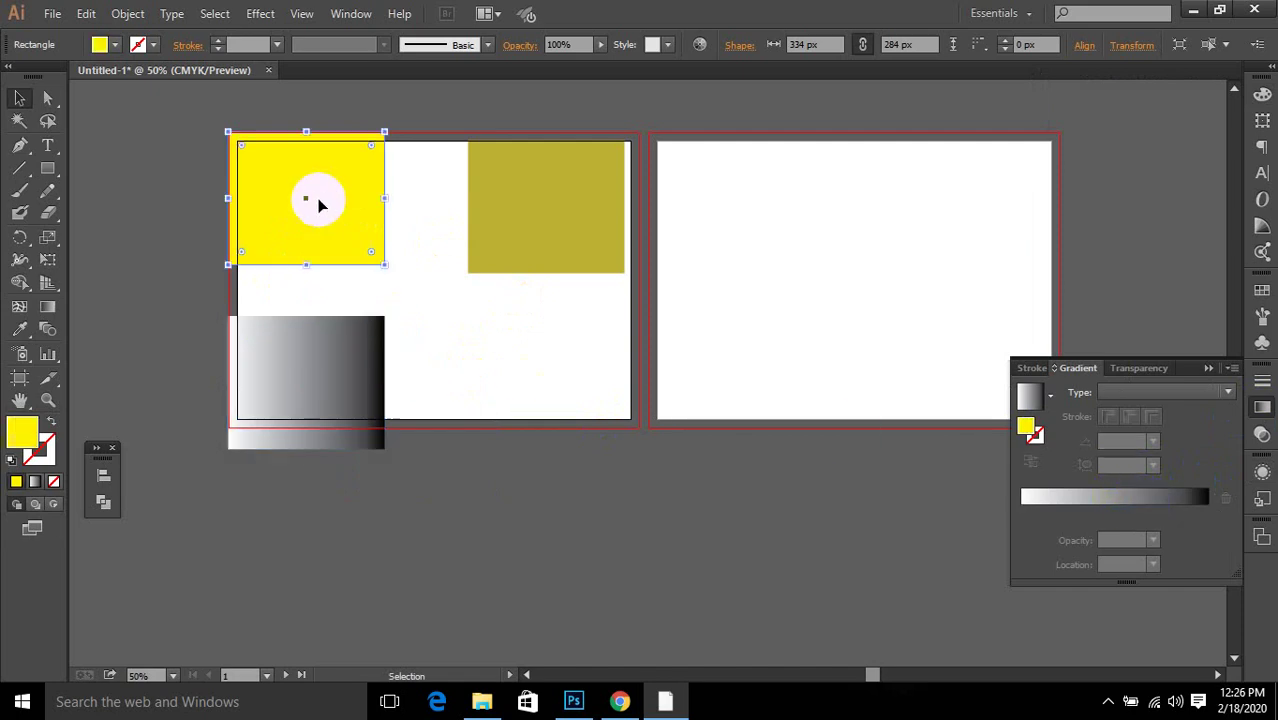
{"action": "left_click", "coordinate": [1105, 497]}
{"action": "left_click", "coordinate": [19, 98]}
{"action": "left_click", "coordinate": [514, 337]}
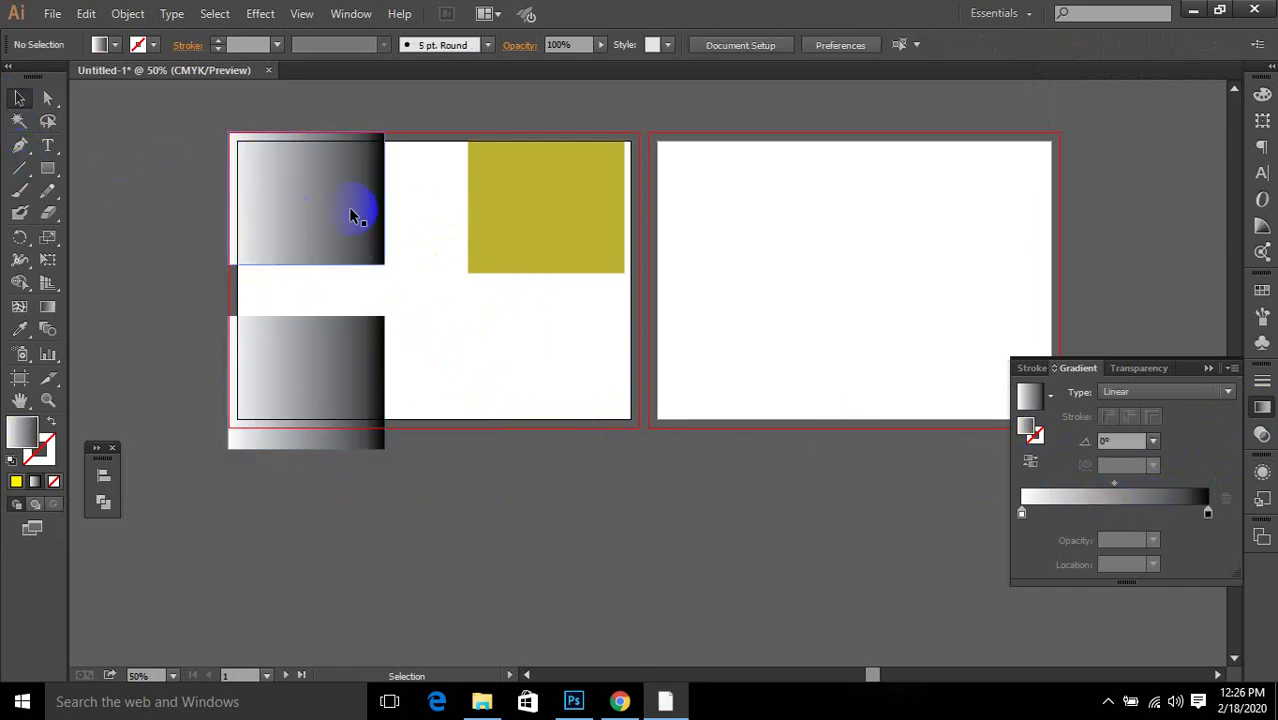
Step: Select both gradient squares with the Magic Wand, then deselect them with the Selection tool active
{"action": "left_click", "coordinate": [18, 121]}
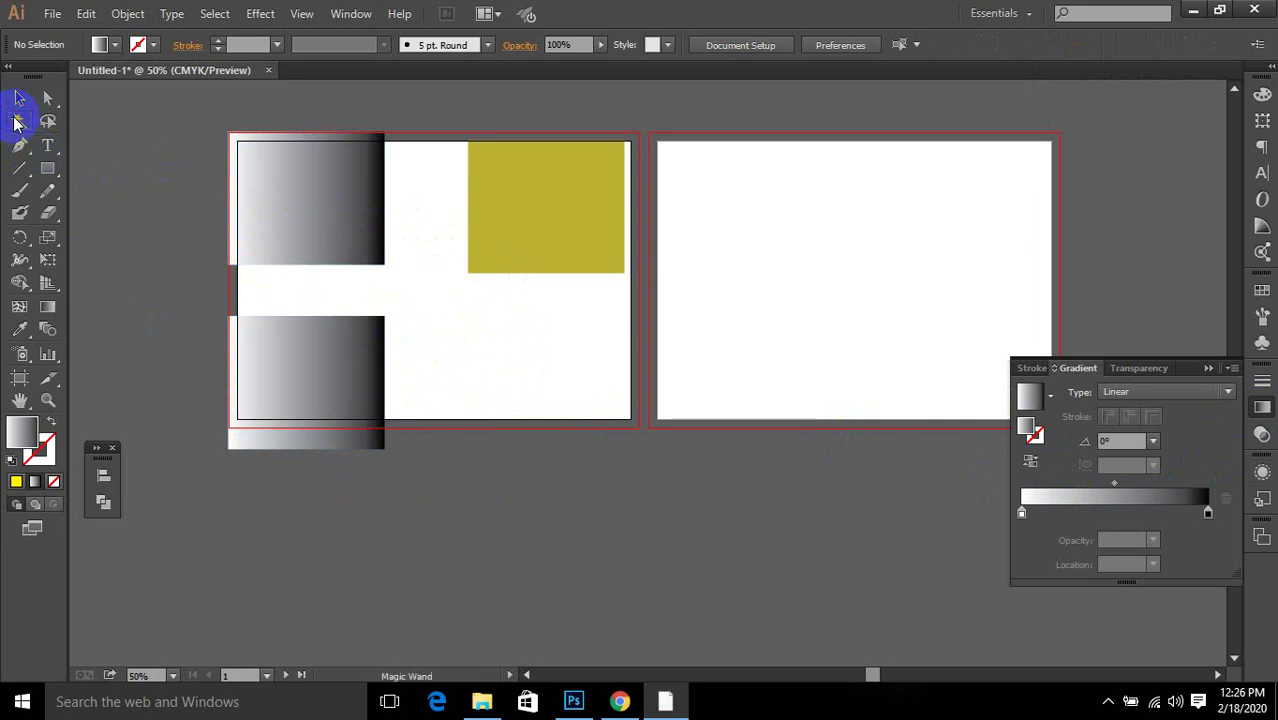
{"action": "left_click", "coordinate": [297, 200]}
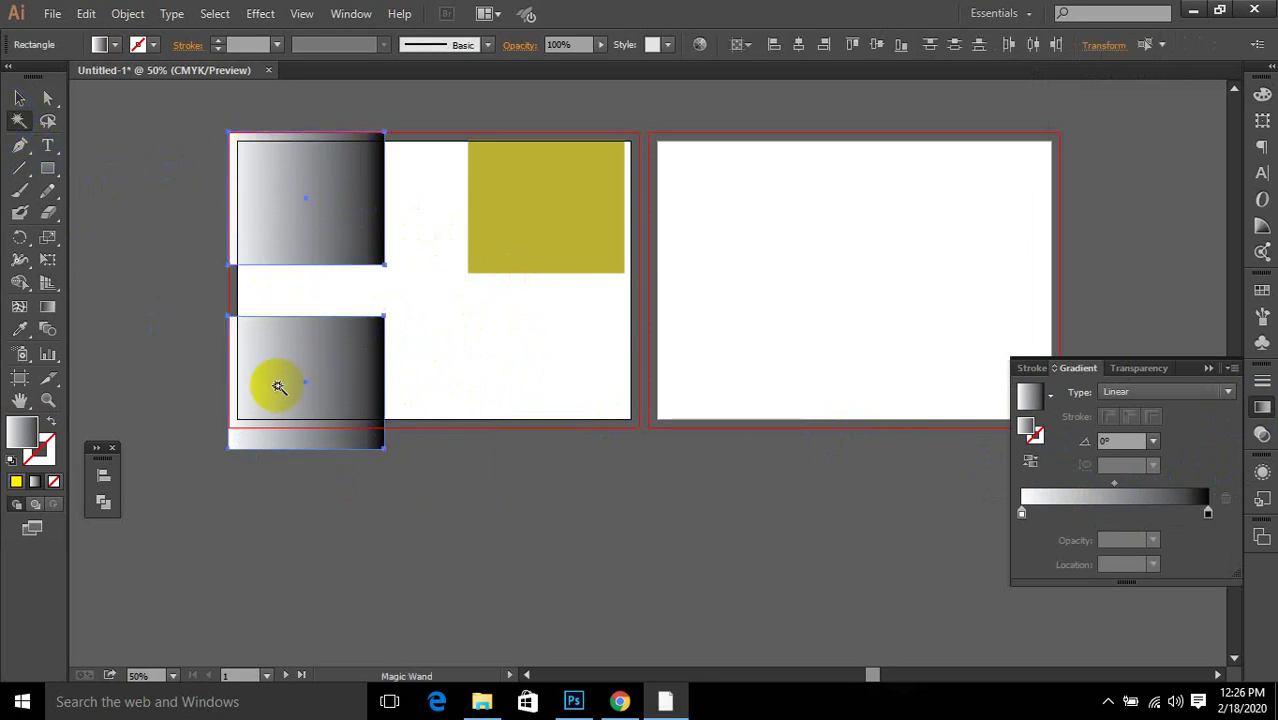
{"action": "left_click", "coordinate": [342, 428]}
{"action": "left_click", "coordinate": [20, 97]}
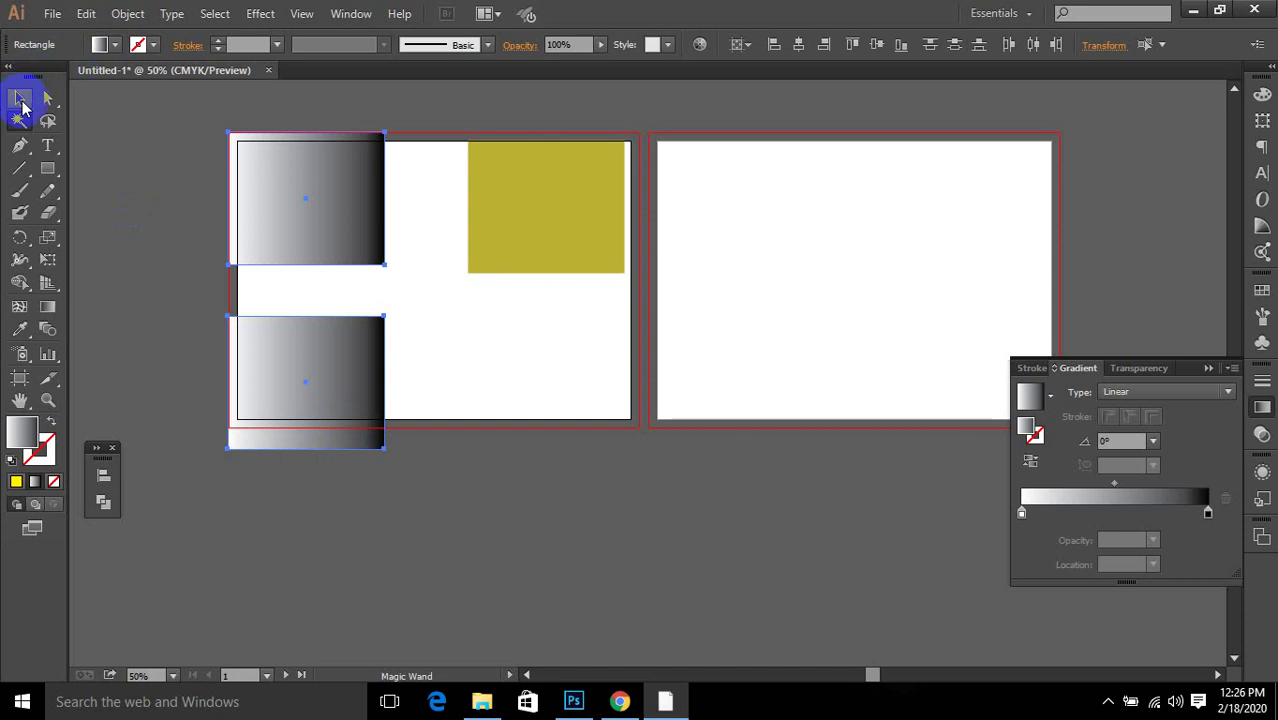
{"action": "left_click", "coordinate": [448, 371]}
Step: Reverse the lower-left square's gradient and deselect the square with the Magic Wand tool active
{"action": "left_click", "coordinate": [333, 369]}
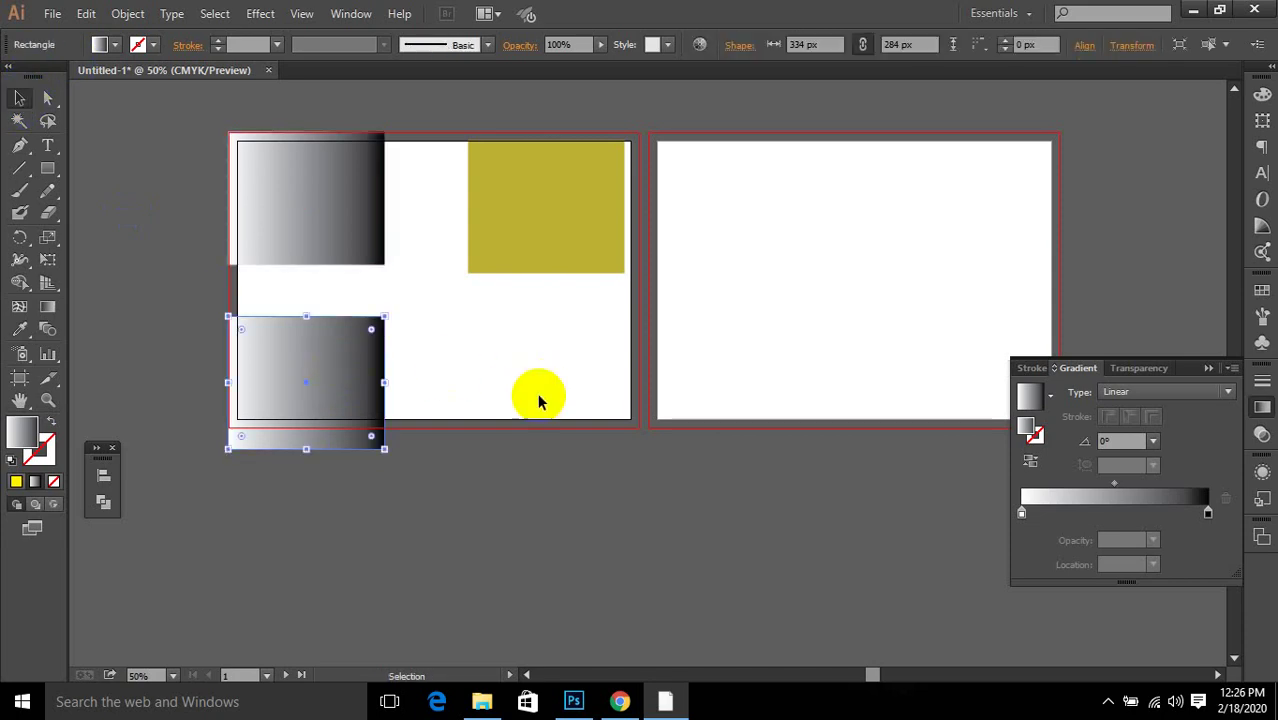
{"action": "left_click", "coordinate": [1031, 461]}
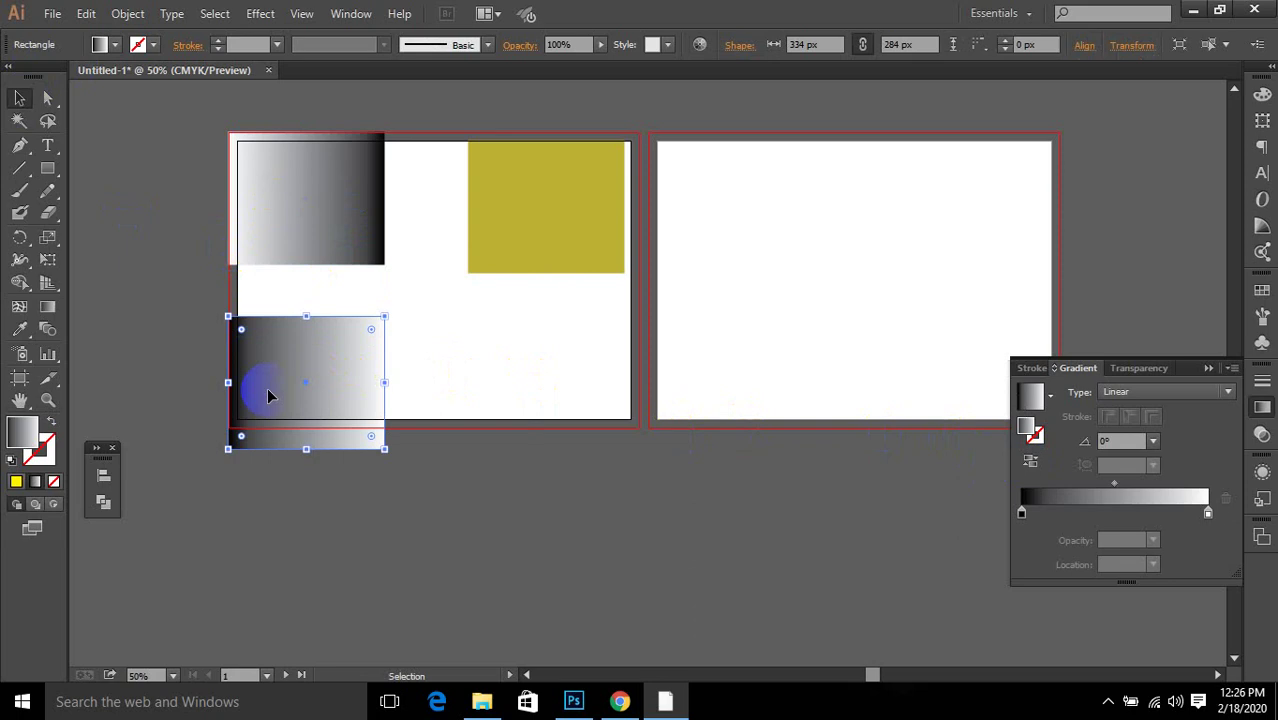
{"action": "left_click", "coordinate": [19, 120]}
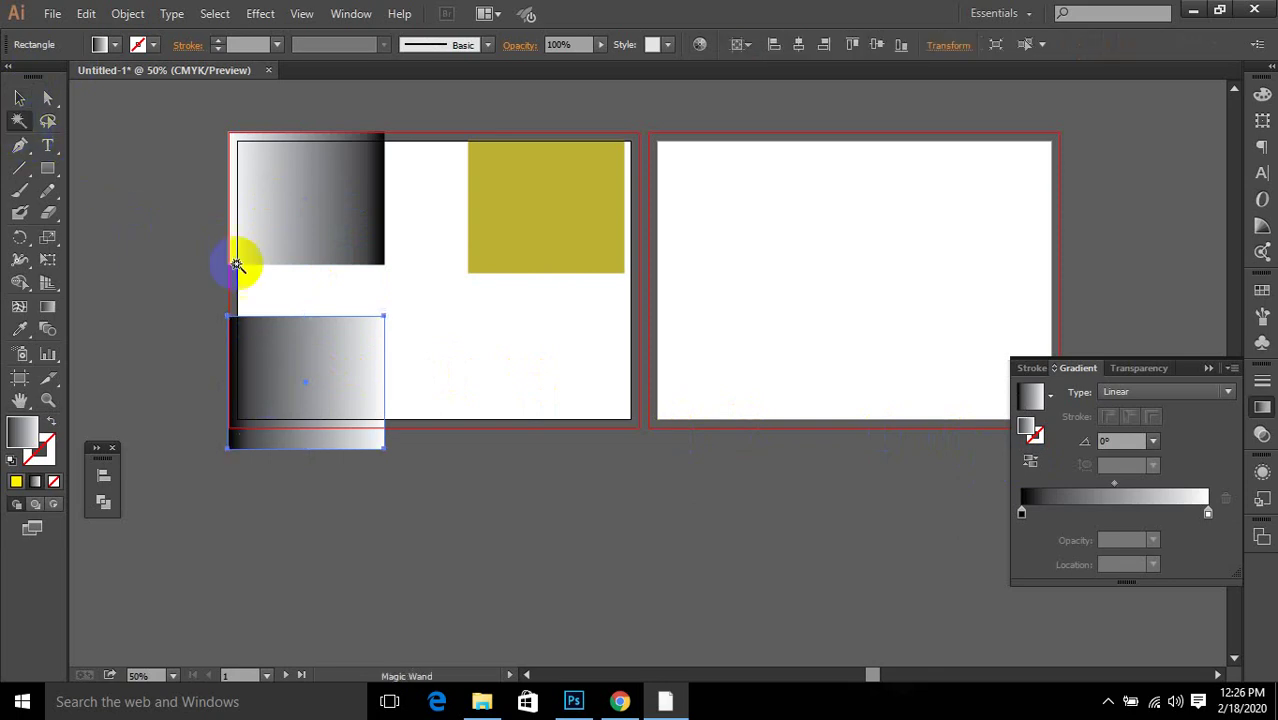
{"action": "left_click", "coordinate": [491, 374]}
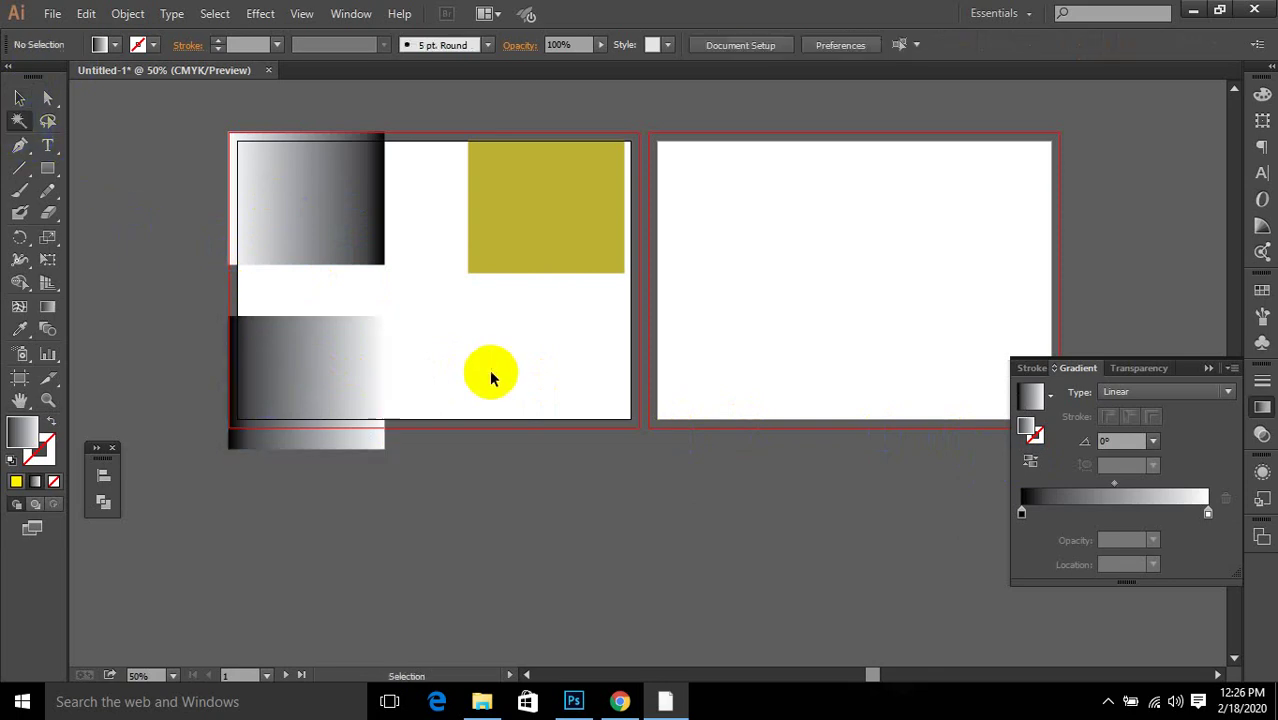
Step: Test the Magic Wand on the dark and light parts of the upper-left gradient square
{"action": "left_click", "coordinate": [372, 163]}
{"action": "left_click", "coordinate": [238, 177]}
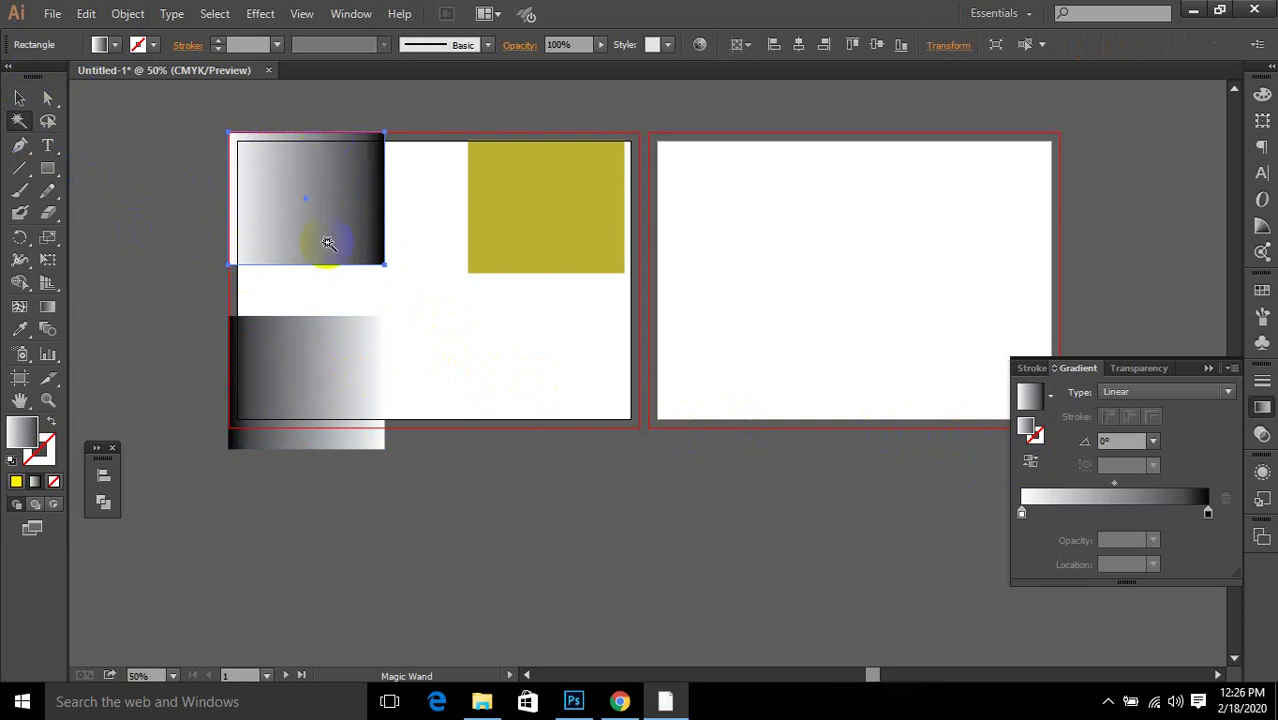
{"action": "left_click", "coordinate": [316, 403]}
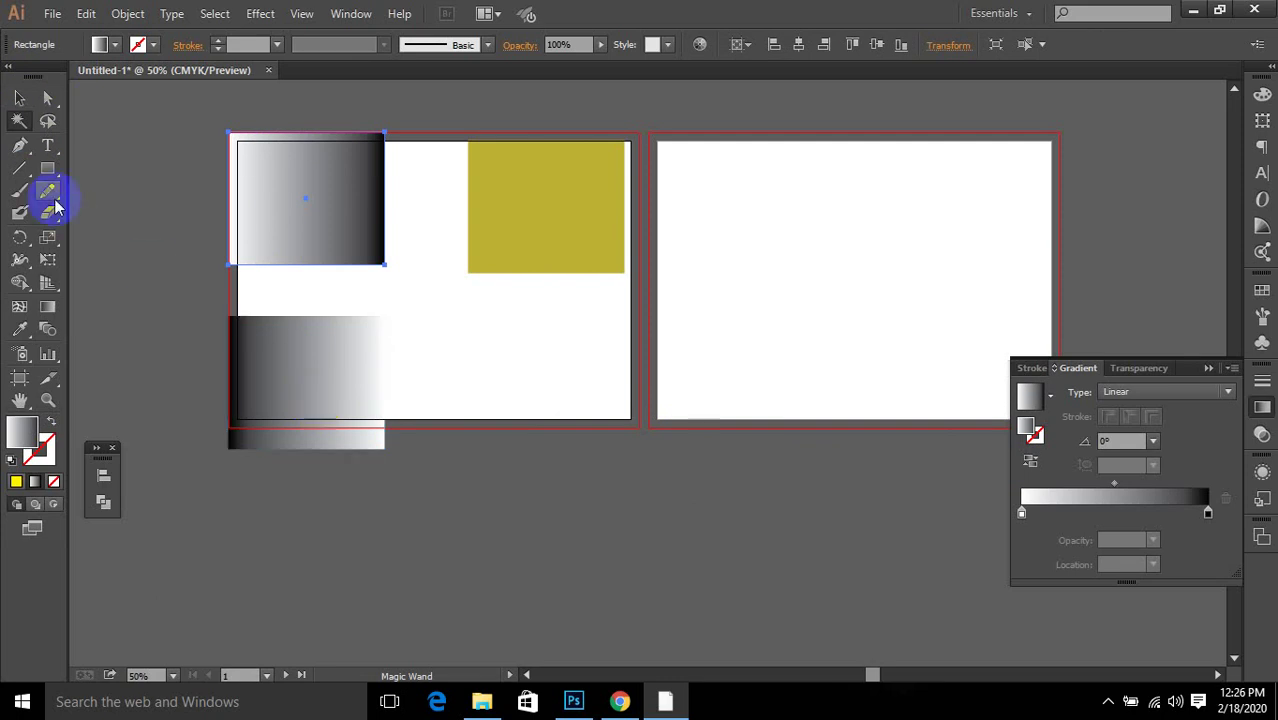
Step: Select all remaining squares on the first artboard with the Selection tool and delete them
{"action": "left_click", "coordinate": [19, 100]}
{"action": "left_click_drag", "start_coordinate": [180, 104], "coordinate": [571, 471]}
{"action": "key", "text": "Delete"}
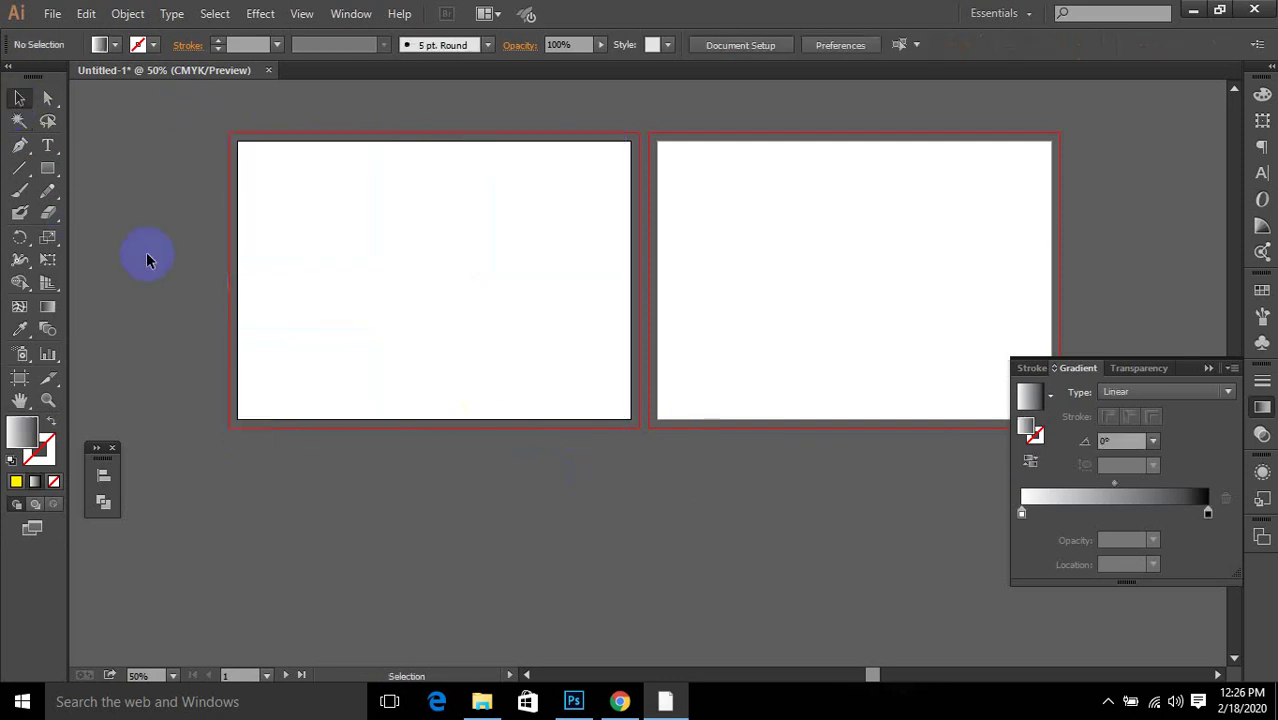
Step: Draw a rectangle about 528 by 354 px on the first artboard and fill it with solid red
{"action": "left_click", "coordinate": [48, 169]}
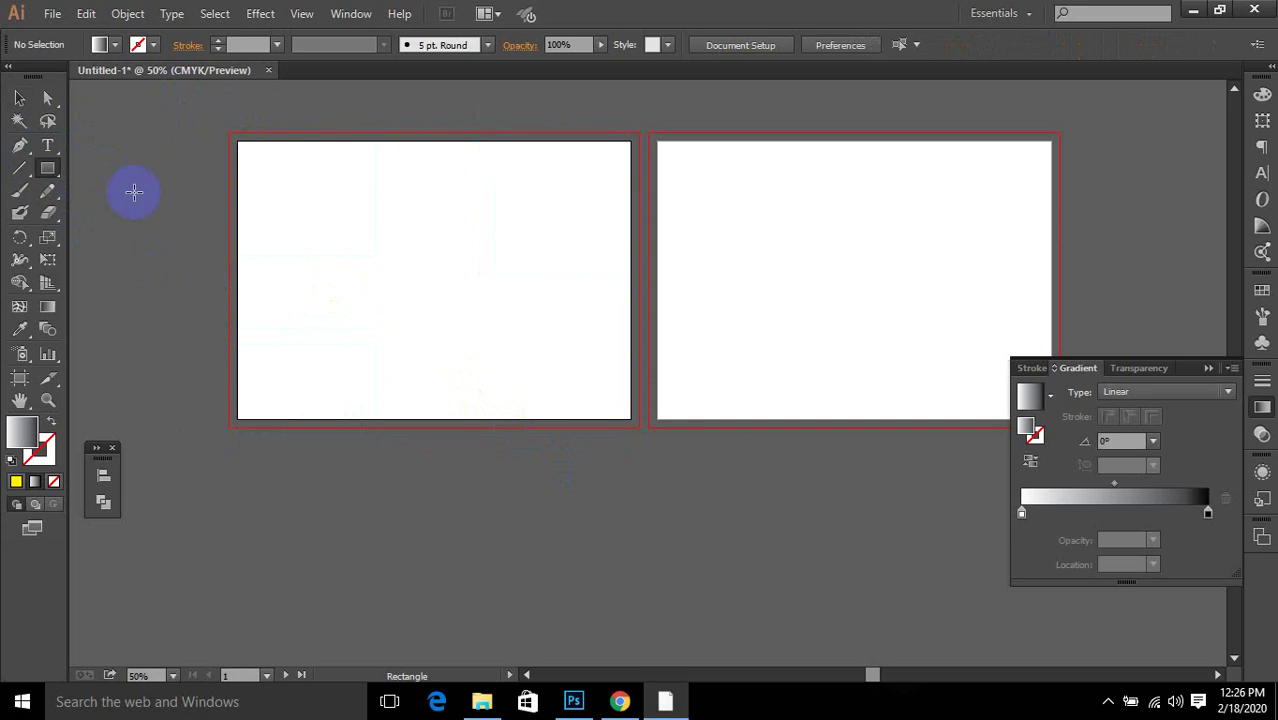
{"action": "left_click", "coordinate": [244, 168]}
{"action": "left_click_drag", "start_coordinate": [252, 165], "coordinate": [499, 331]}
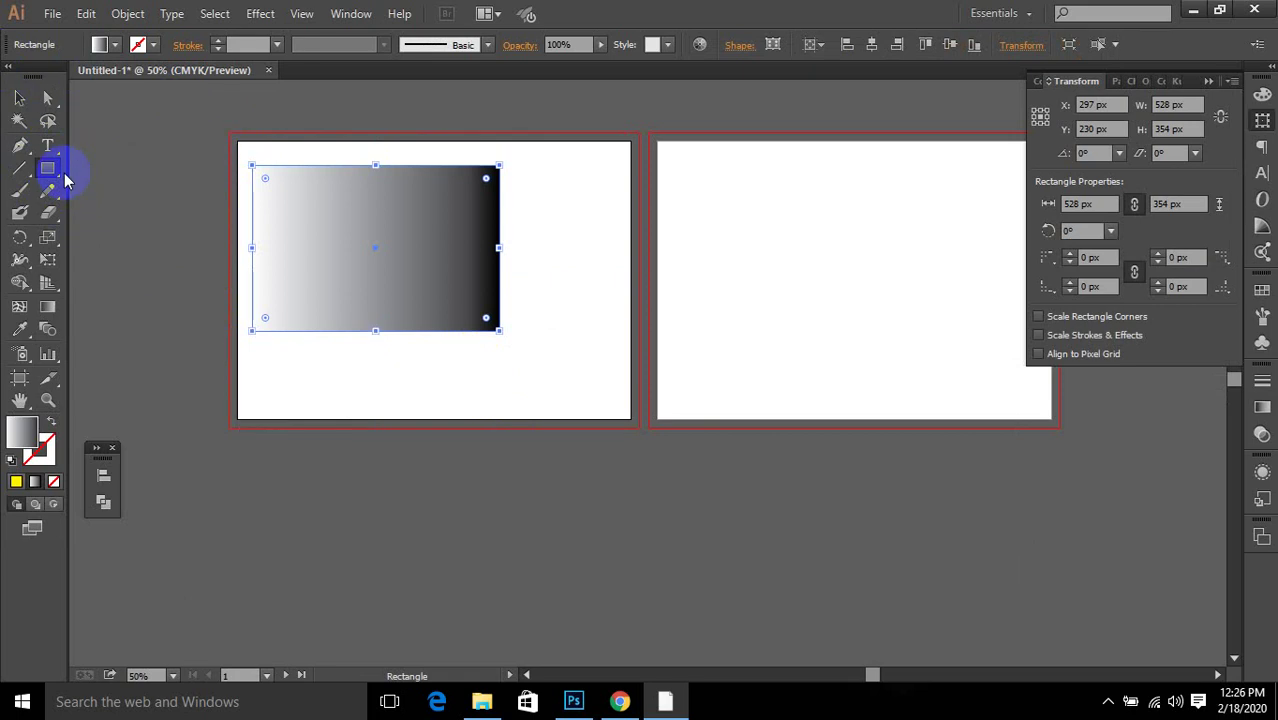
{"action": "left_click", "coordinate": [22, 97]}
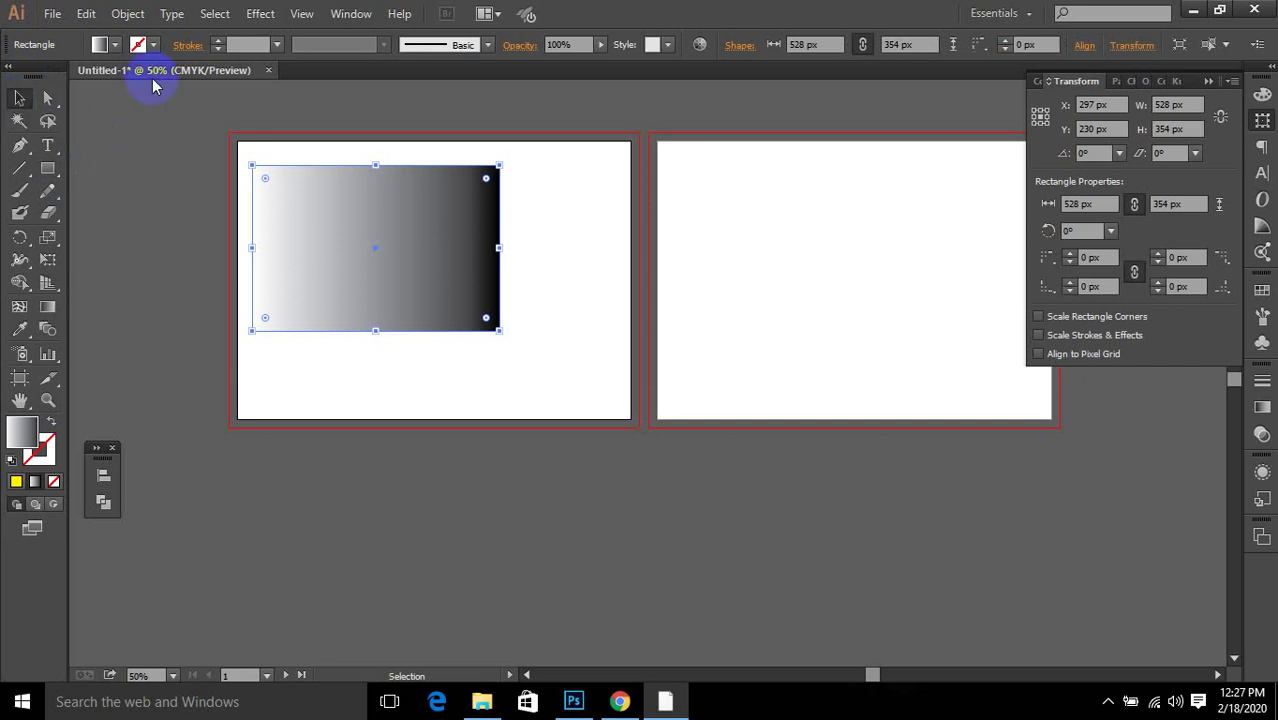
{"action": "left_click", "coordinate": [99, 44]}
{"action": "left_click", "coordinate": [63, 88]}
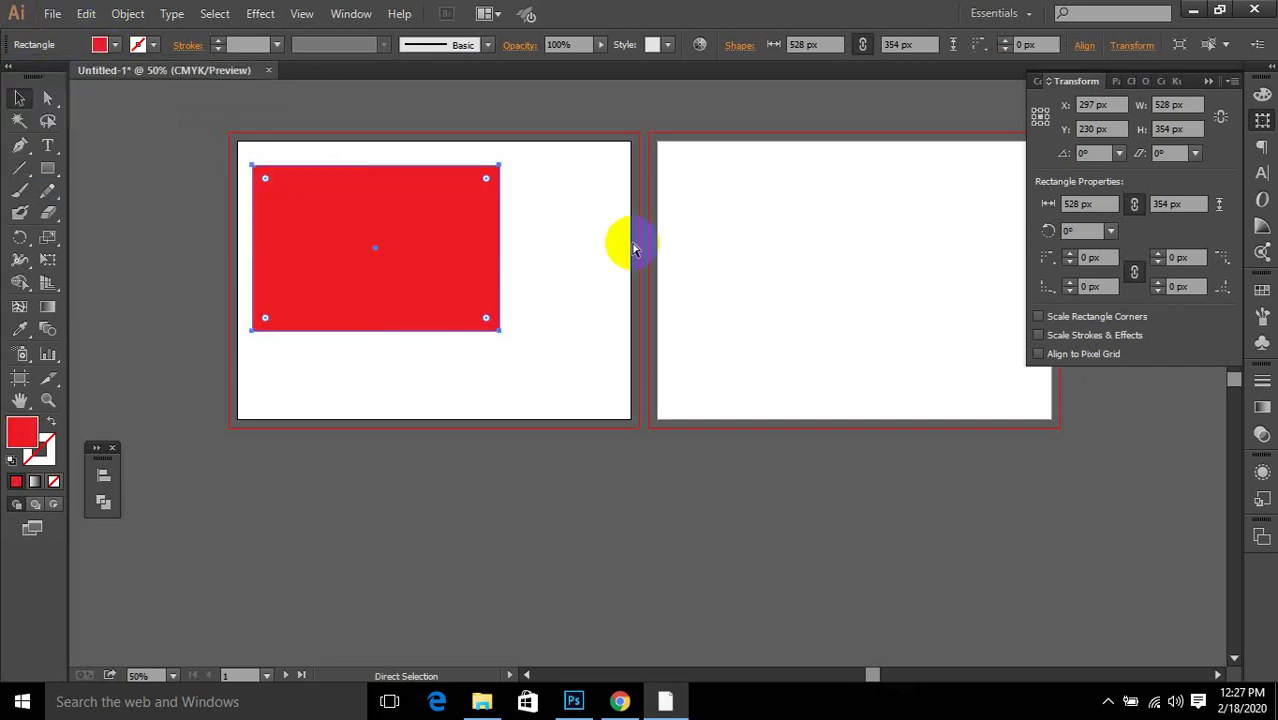
Step: Move the red rectangle into the upper-left corner of the first artboard
{"action": "left_click", "coordinate": [305, 240]}
{"action": "left_click_drag", "start_coordinate": [374, 252], "coordinate": [360, 236]}
{"action": "left_click_drag", "start_coordinate": [520, 208], "coordinate": [362, 352]}
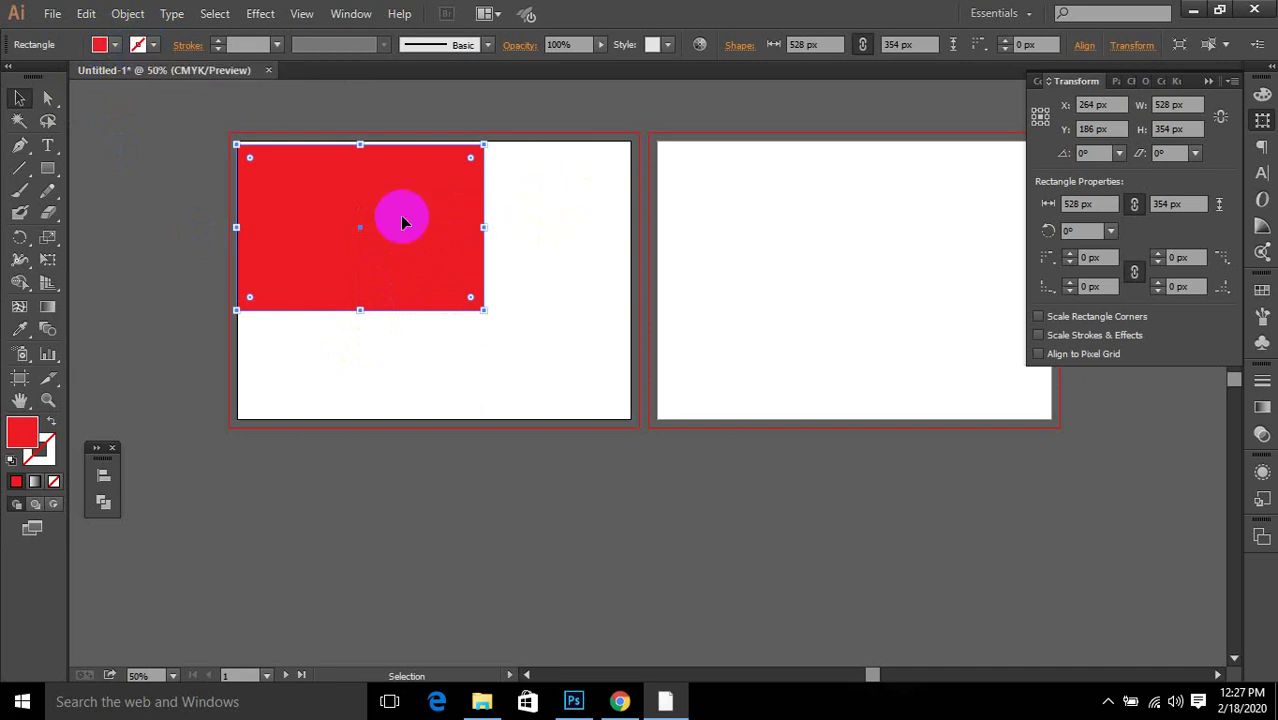
{"action": "left_click_drag", "start_coordinate": [598, 204], "coordinate": [345, 351]}
Step: Move the floating Align and Pathfinder dock farther below the first artboard and show the Pathfinder options
{"action": "left_click", "coordinate": [47, 168]}
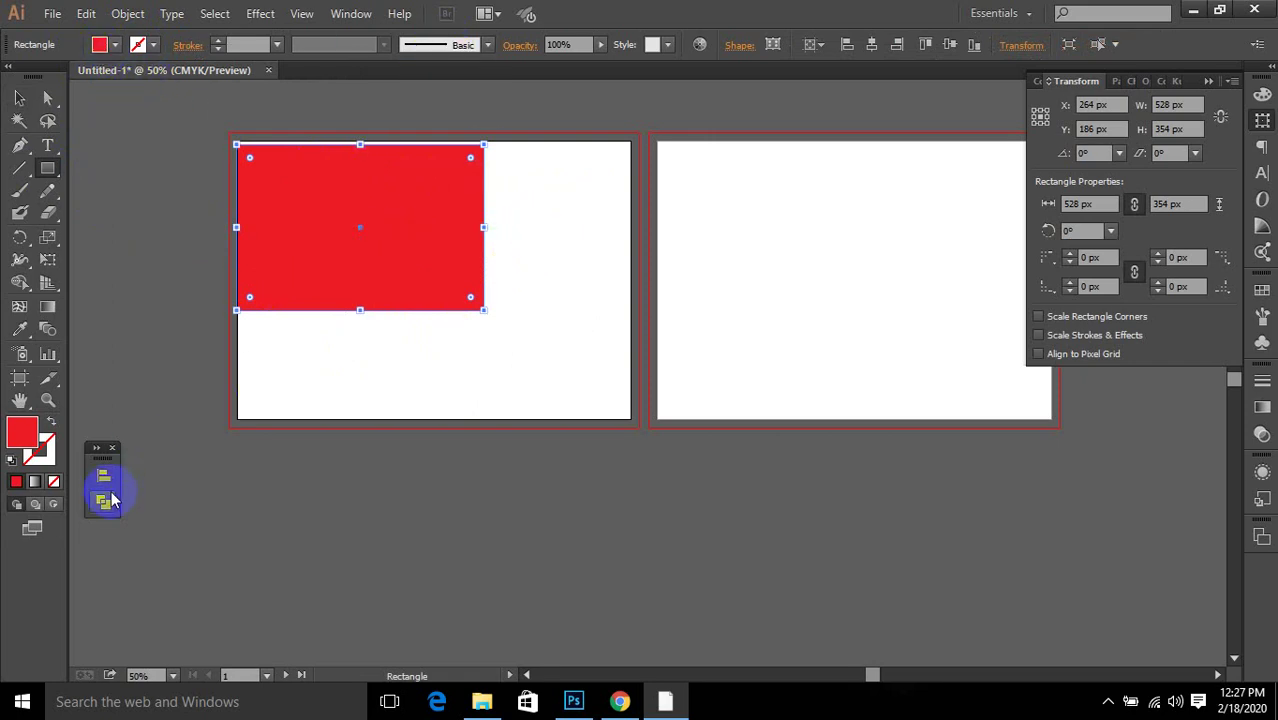
{"action": "left_click", "coordinate": [103, 502]}
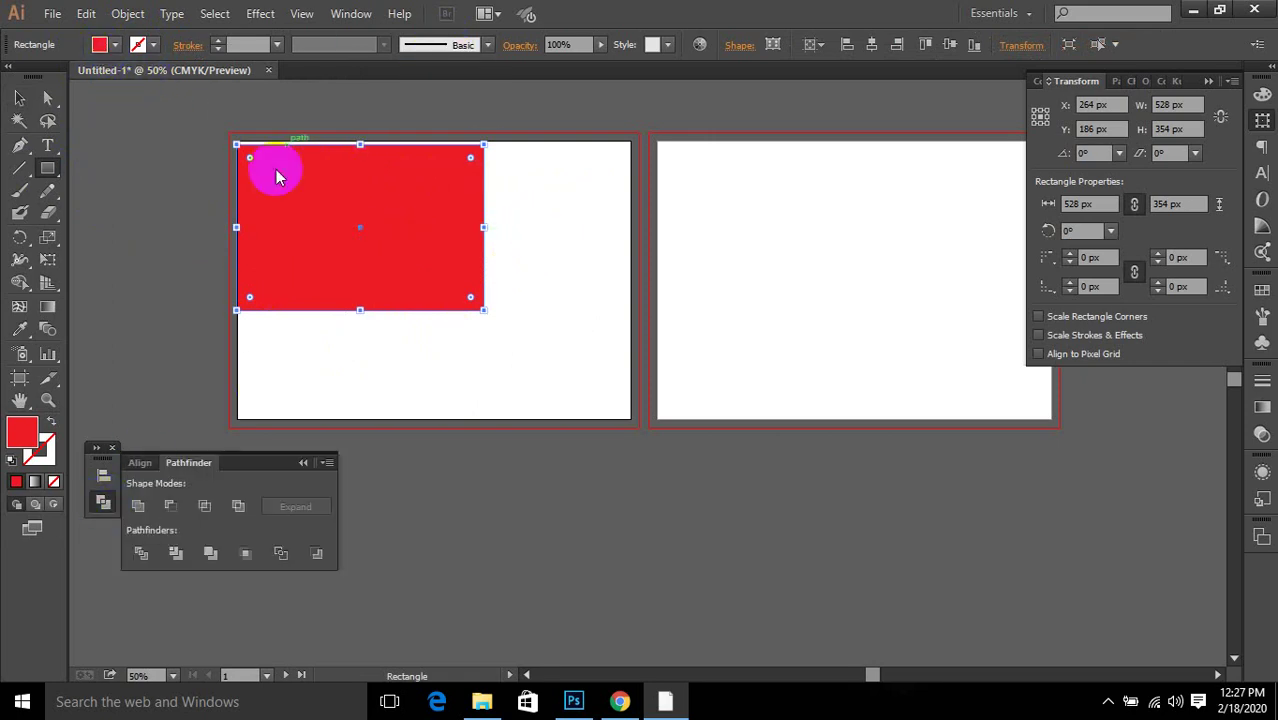
{"action": "left_click", "coordinate": [352, 14]}
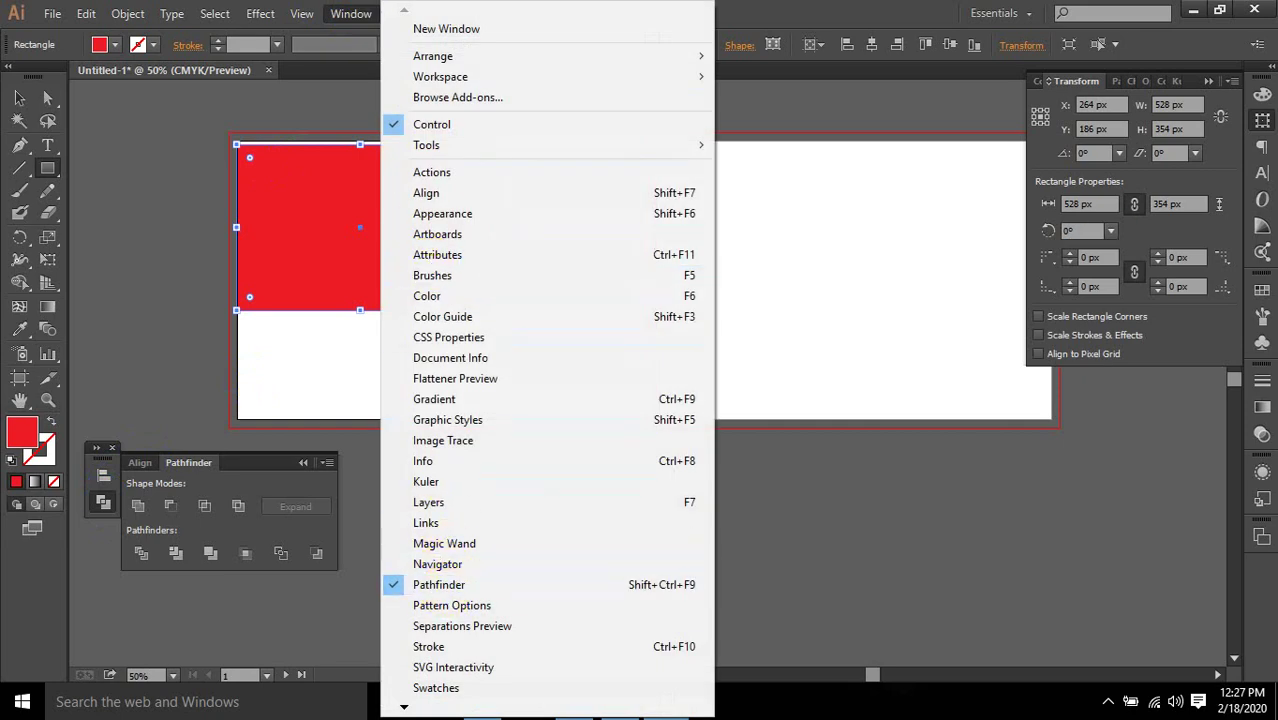
{"action": "left_click", "coordinate": [100, 457]}
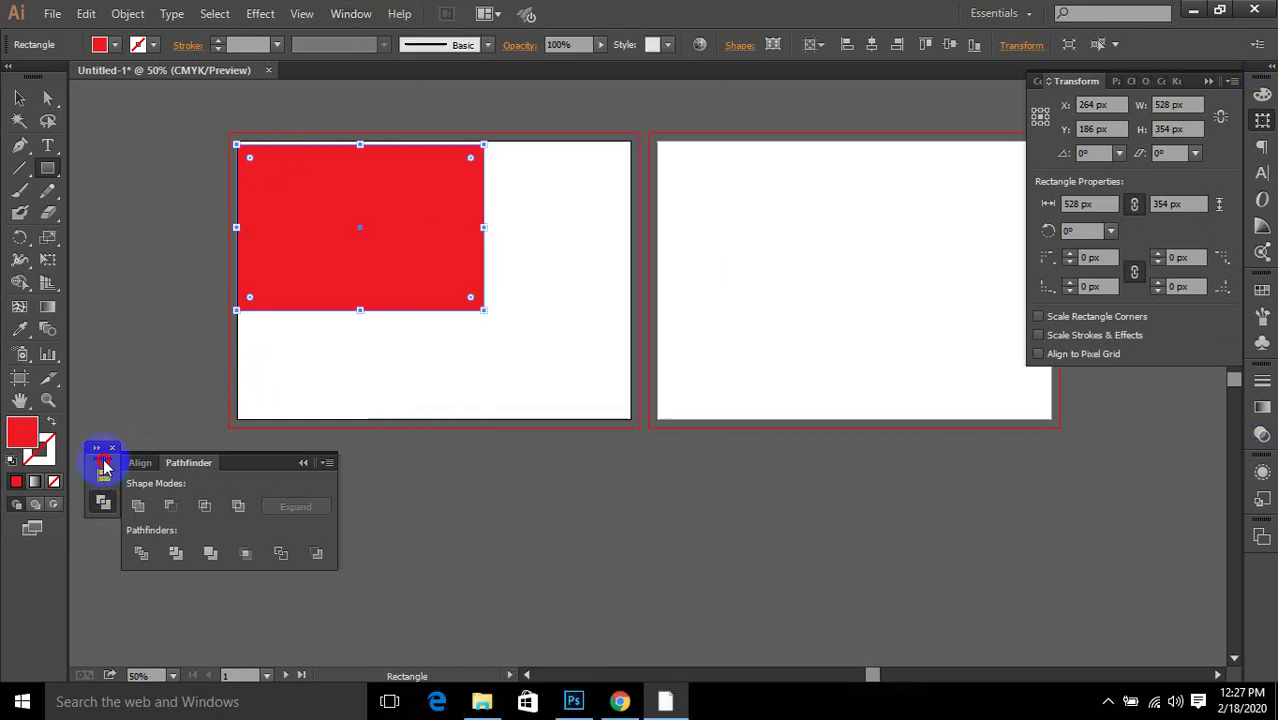
{"action": "left_click_drag", "start_coordinate": [100, 457], "coordinate": [100, 541]}
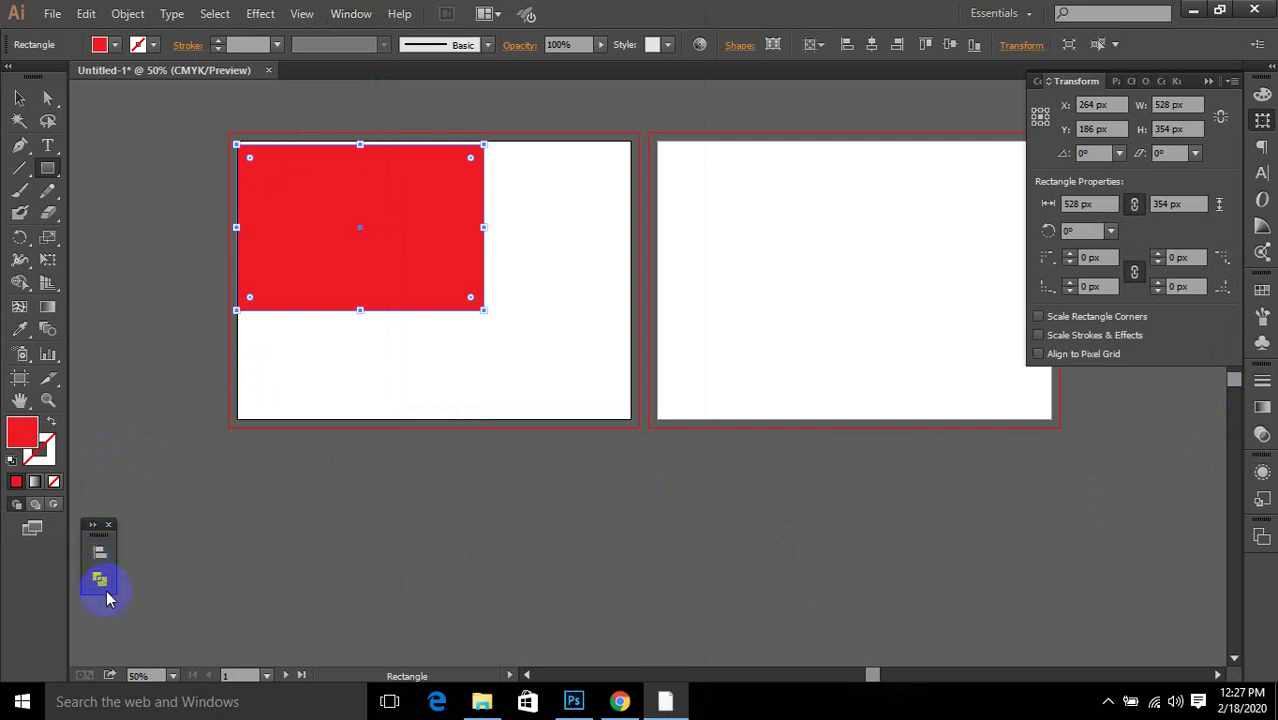
{"action": "left_click", "coordinate": [100, 578]}
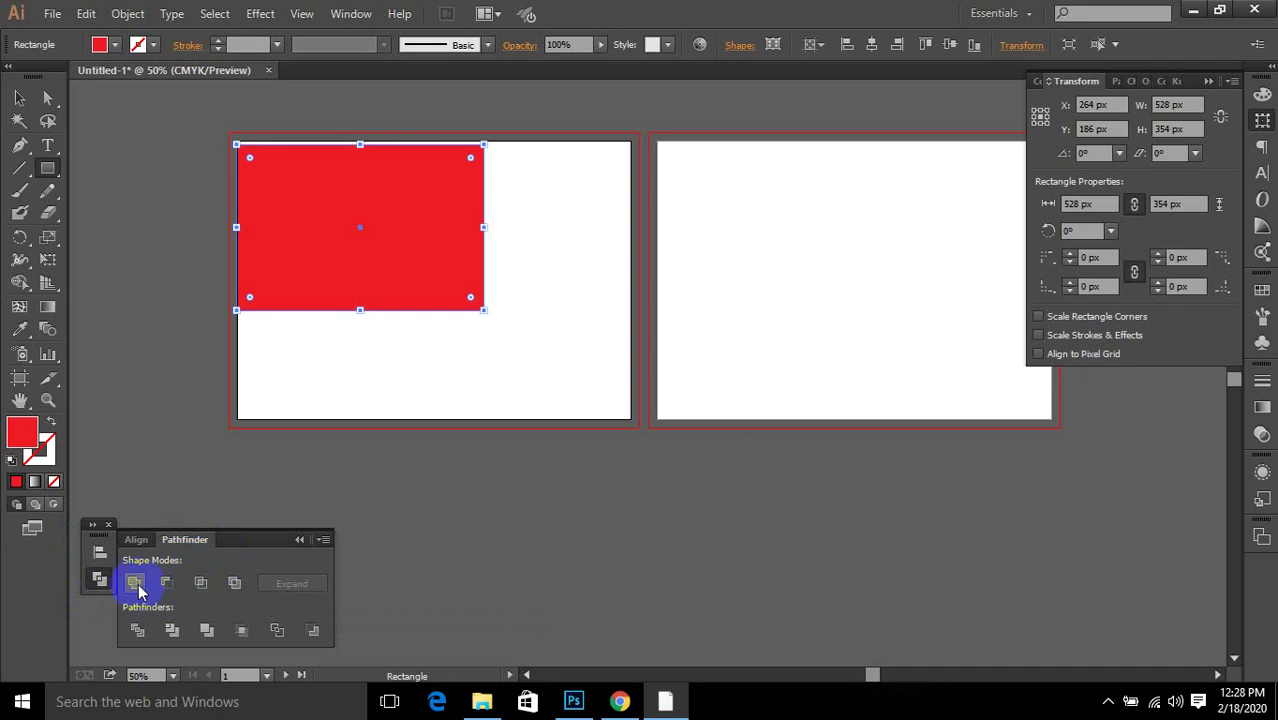
Step: Draw a second red rectangle about 483 by 284 px overlapping the first, apply Unite to it alone, and deselect it
{"action": "left_click_drag", "start_coordinate": [587, 222], "coordinate": [359, 354]}
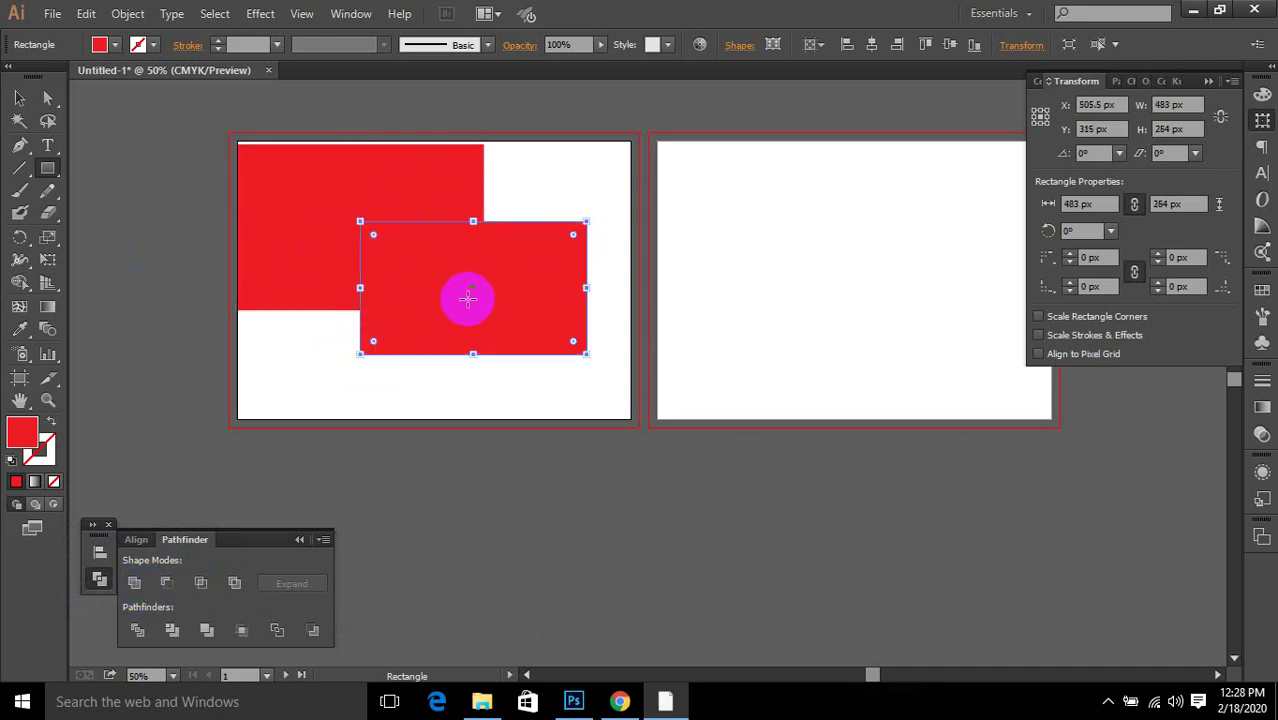
{"action": "left_click", "coordinate": [136, 586]}
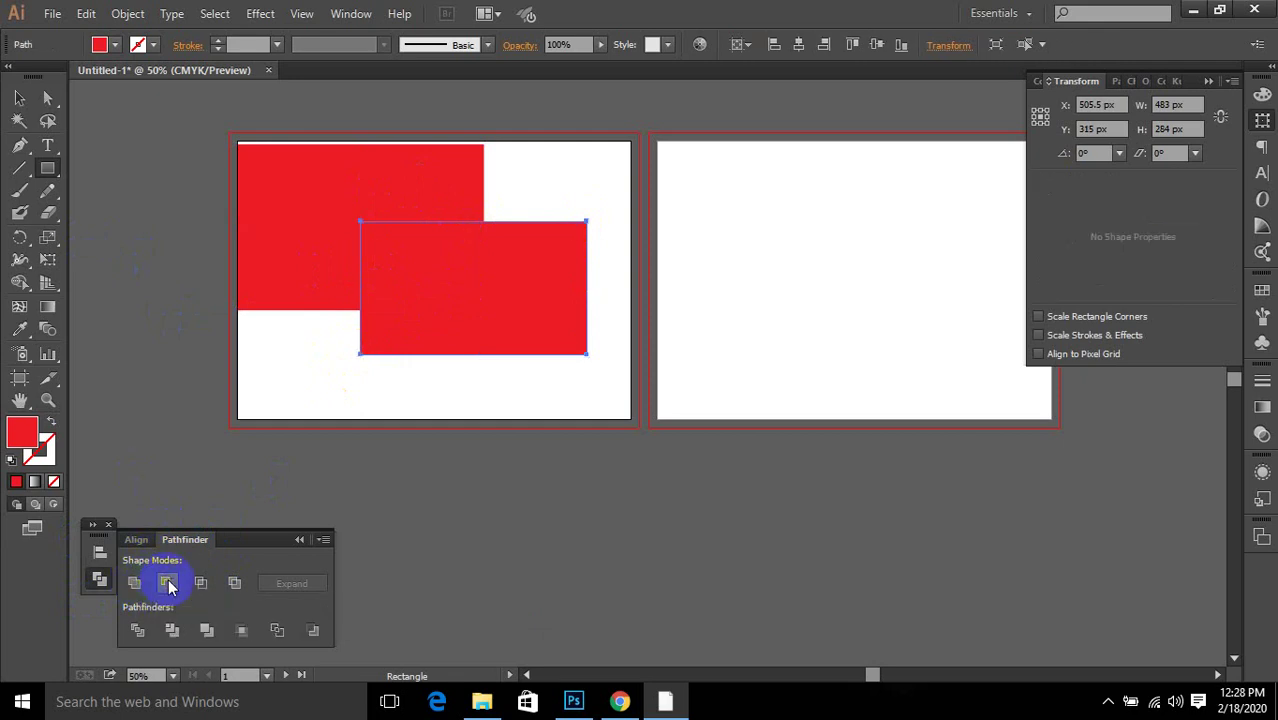
{"action": "left_click", "coordinate": [19, 98]}
{"action": "left_click", "coordinate": [588, 178]}
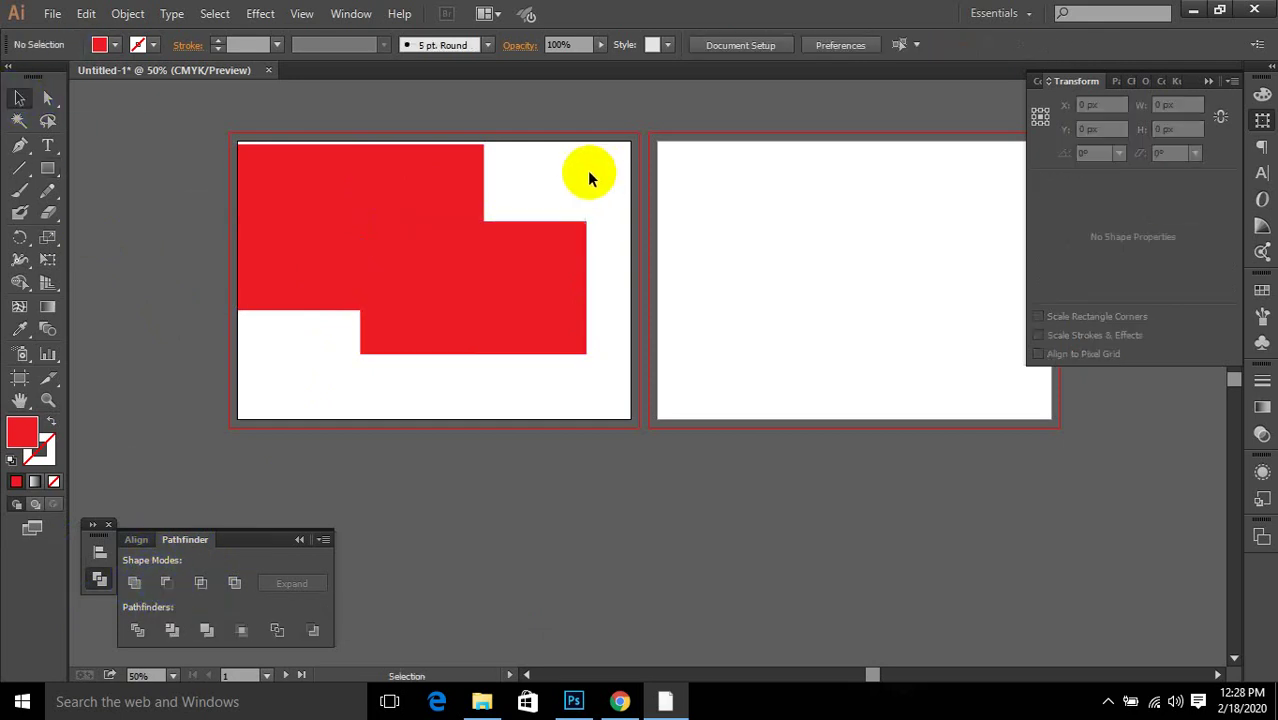
Step: Unite the two overlapping red rectangles with Pathfinder and move the merged shape across toward the second artboard
{"action": "left_click", "coordinate": [385, 275]}
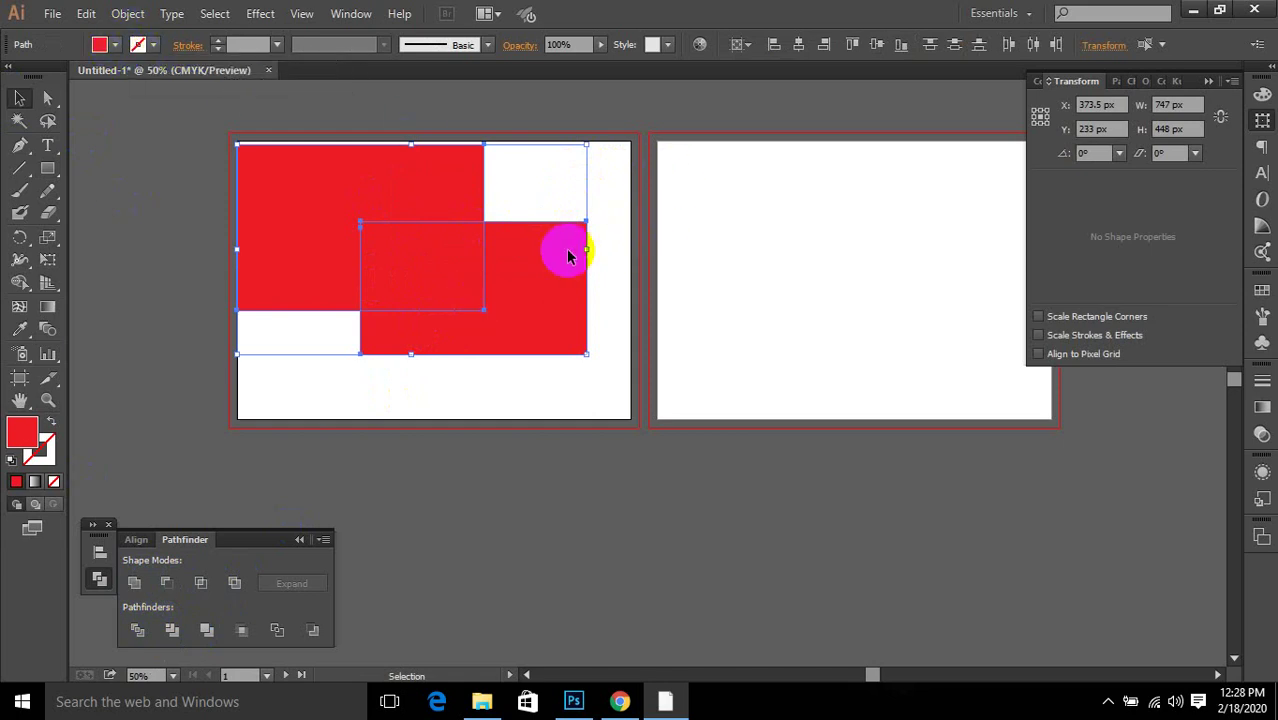
{"action": "left_click", "coordinate": [356, 314]}
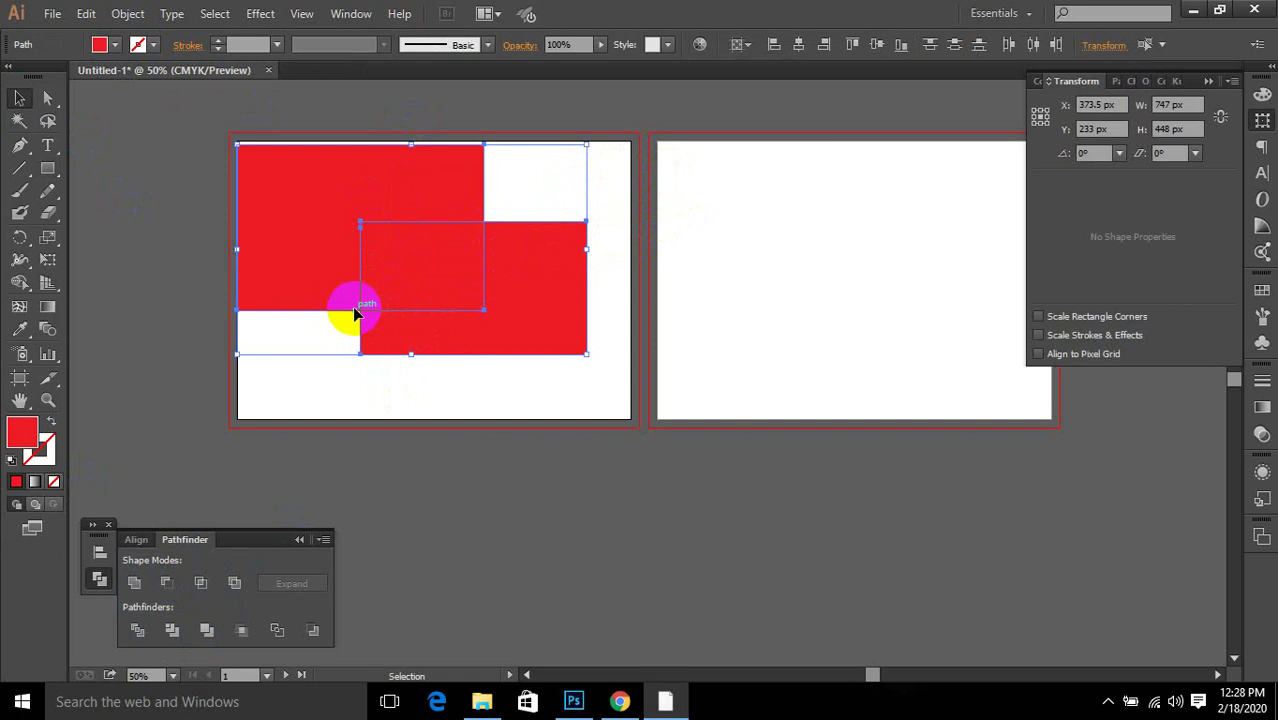
{"action": "left_click_drag", "start_coordinate": [727, 120], "coordinate": [302, 300]}
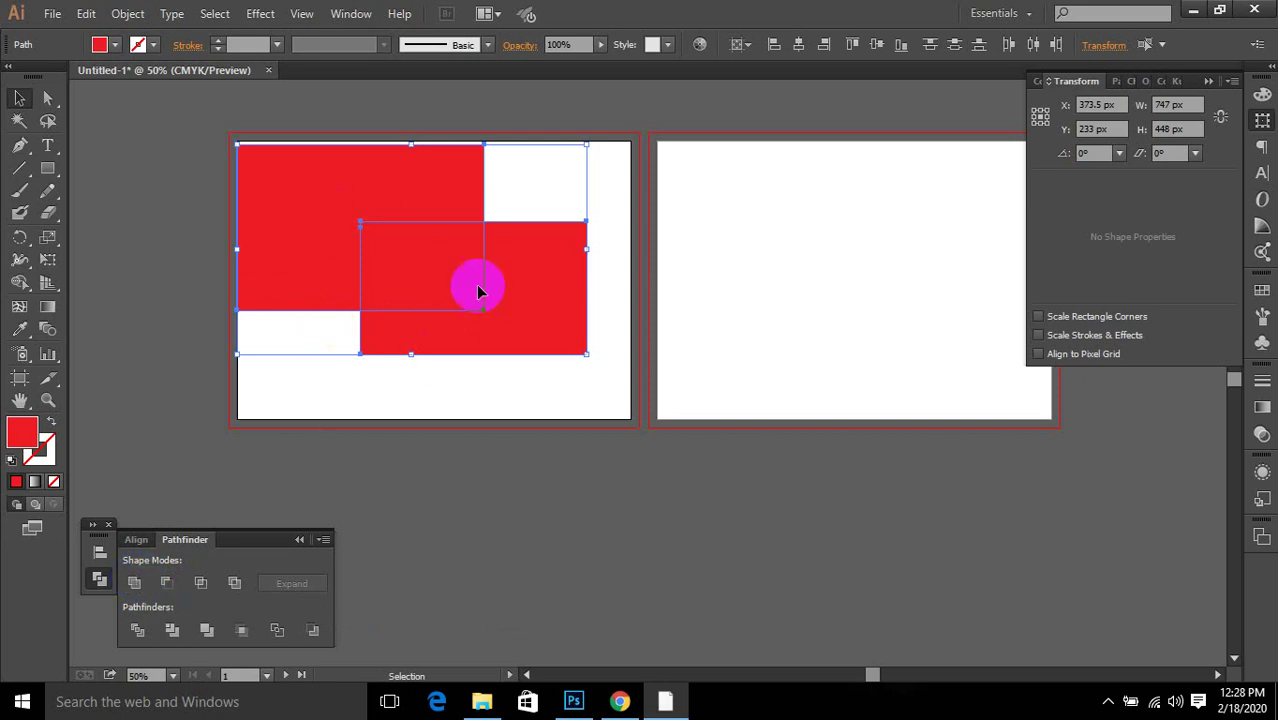
{"action": "left_click", "coordinate": [136, 586]}
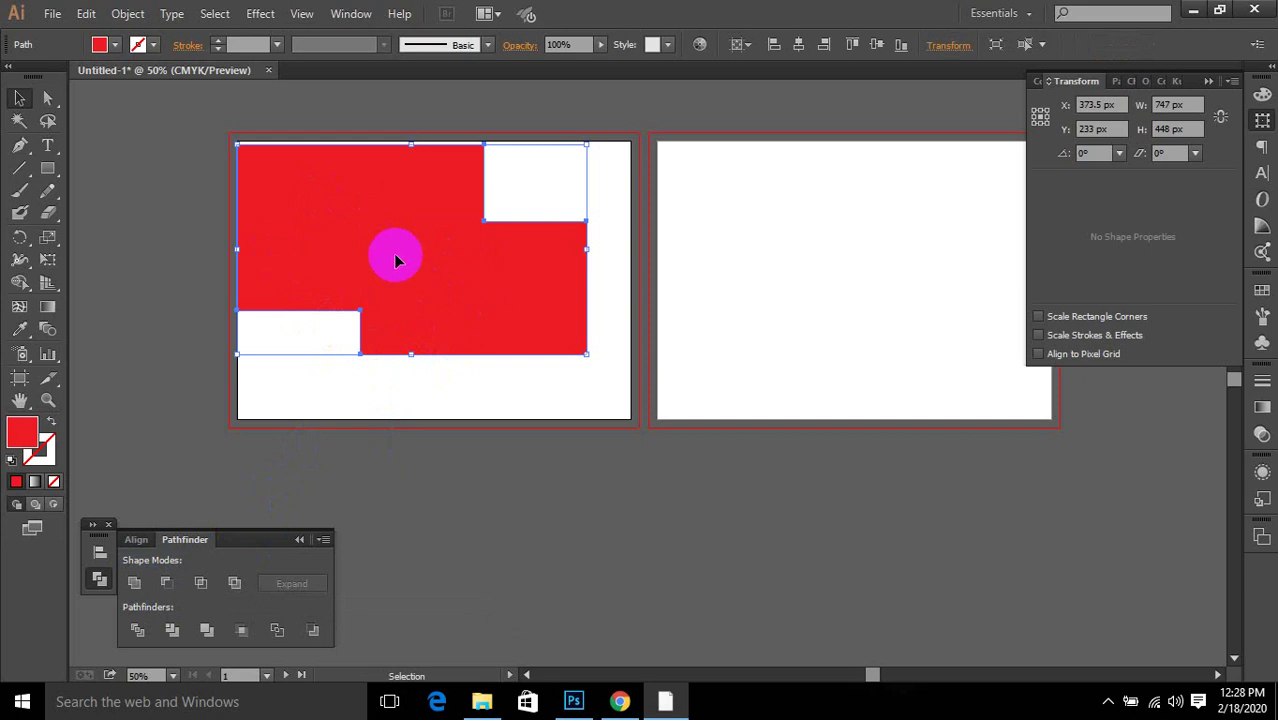
{"action": "left_click", "coordinate": [437, 417]}
{"action": "left_click_drag", "start_coordinate": [408, 284], "coordinate": [736, 297]}
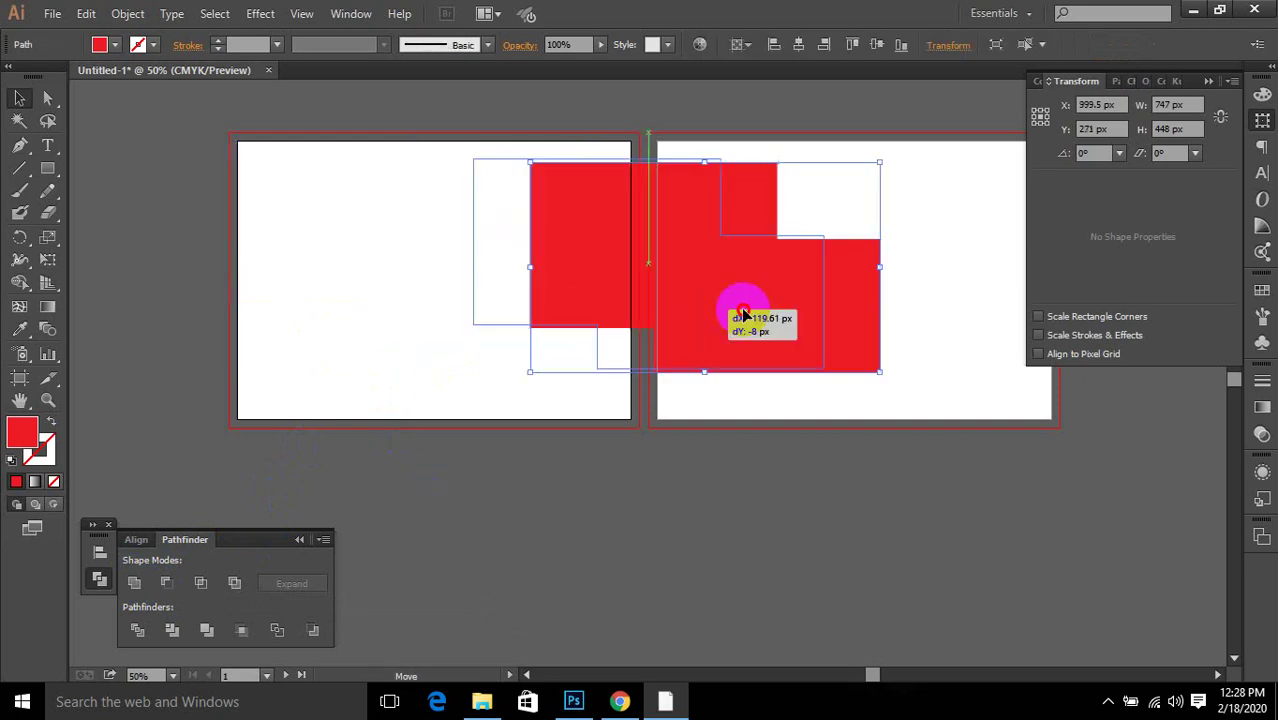
Step: Undo the move and the Unite operation, and deselect the two rectangles
{"action": "key", "text": "ctrl+z"}
{"action": "key", "text": "a"}
{"action": "key", "text": "ctrl+z"}
{"action": "key", "text": "v"}
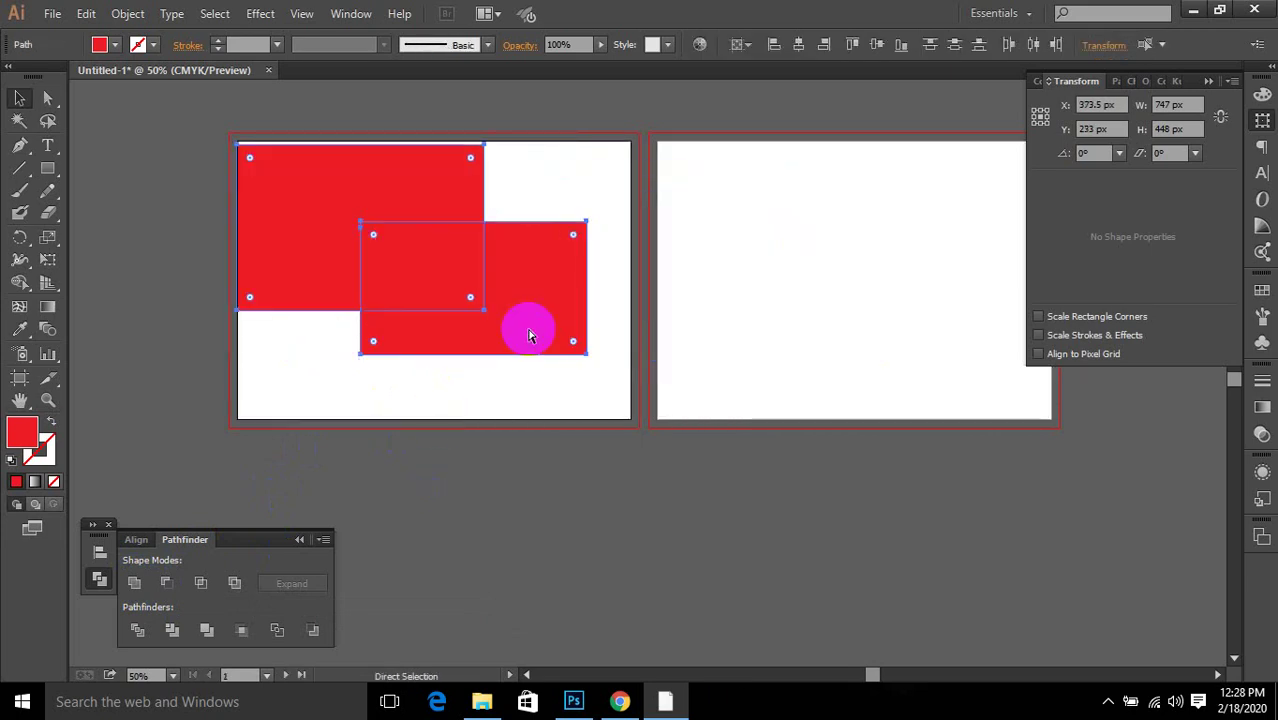
{"action": "left_click", "coordinate": [478, 440]}
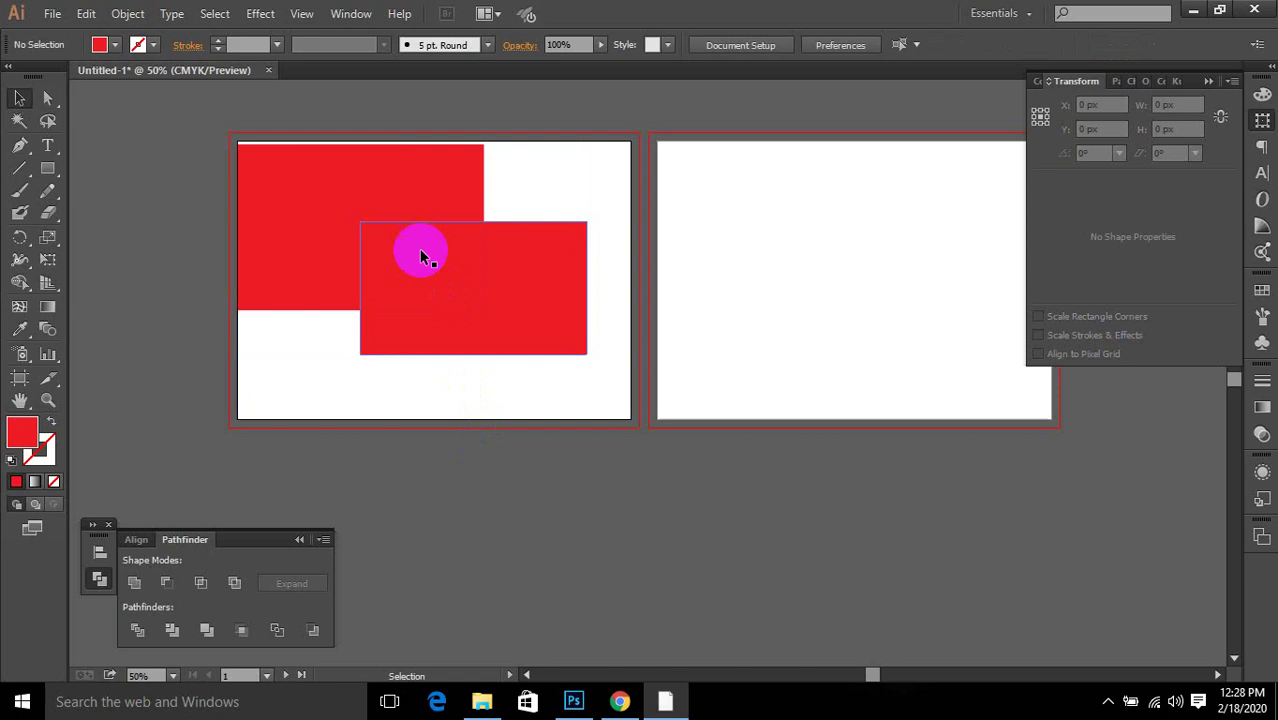
Step: Select the back and front rectangles in turn to check their overlap and stacking
{"action": "left_click", "coordinate": [337, 213]}
{"action": "left_click", "coordinate": [518, 318]}
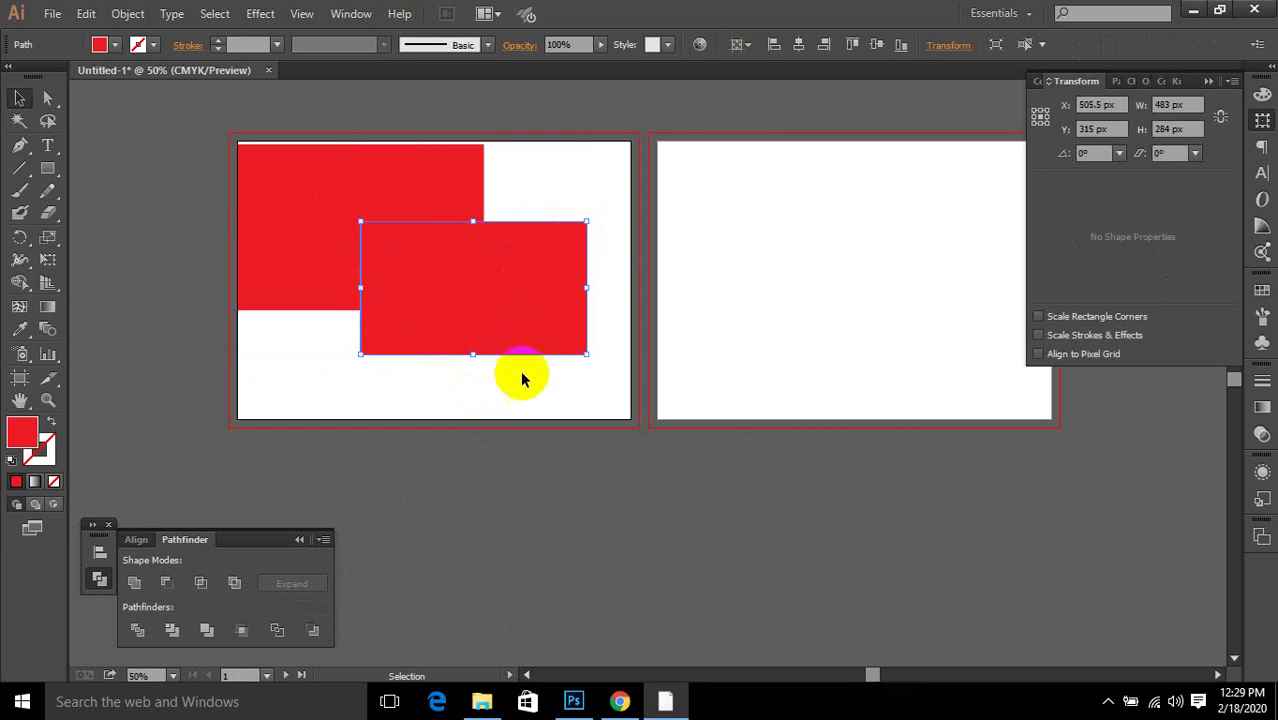
{"action": "left_click_drag", "start_coordinate": [521, 378], "coordinate": [426, 277]}
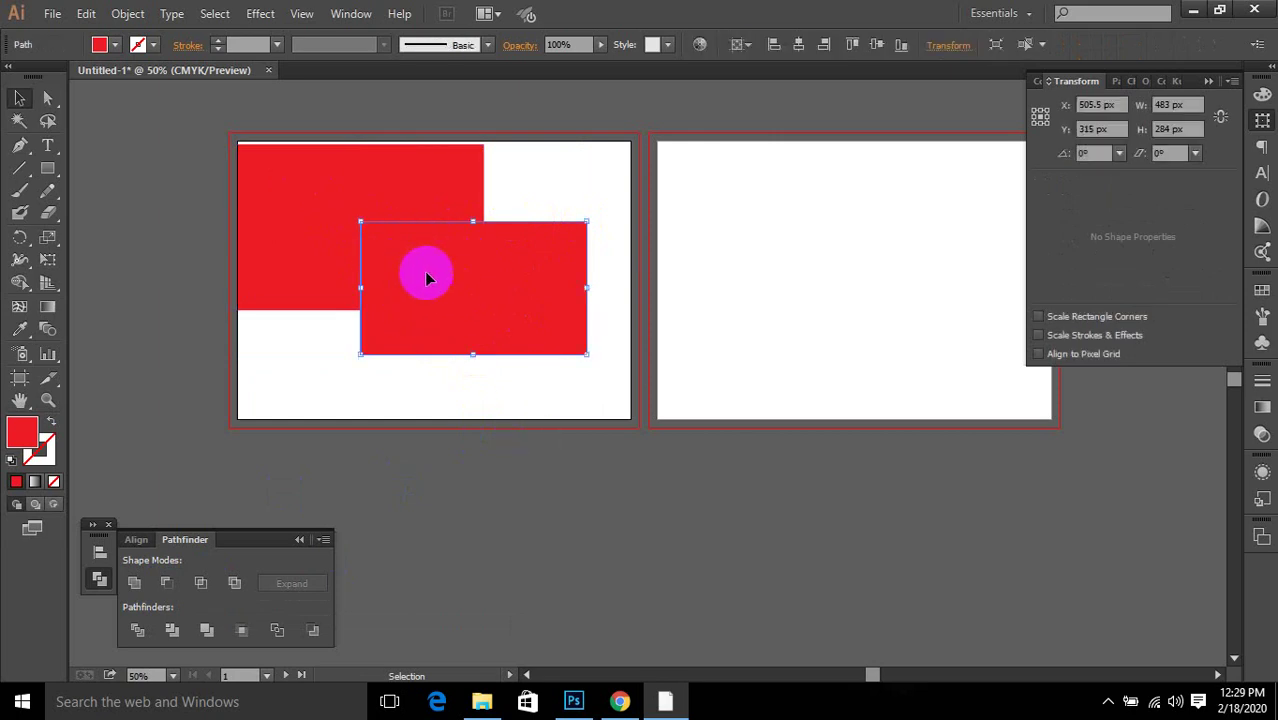
{"action": "left_click", "coordinate": [405, 188]}
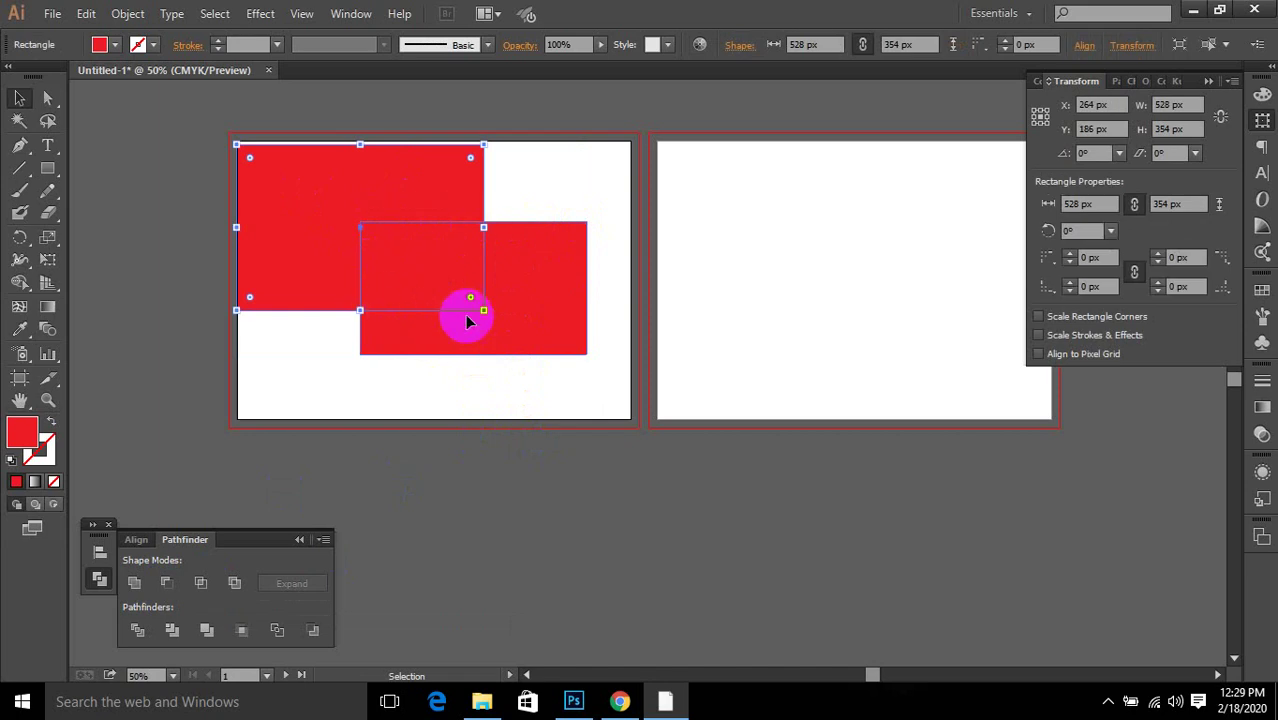
Step: Subtract the front rectangle from the back one with Minus Front, inspect the cut-out shape, and undo the operation
{"action": "left_click_drag", "start_coordinate": [468, 320], "coordinate": [352, 300]}
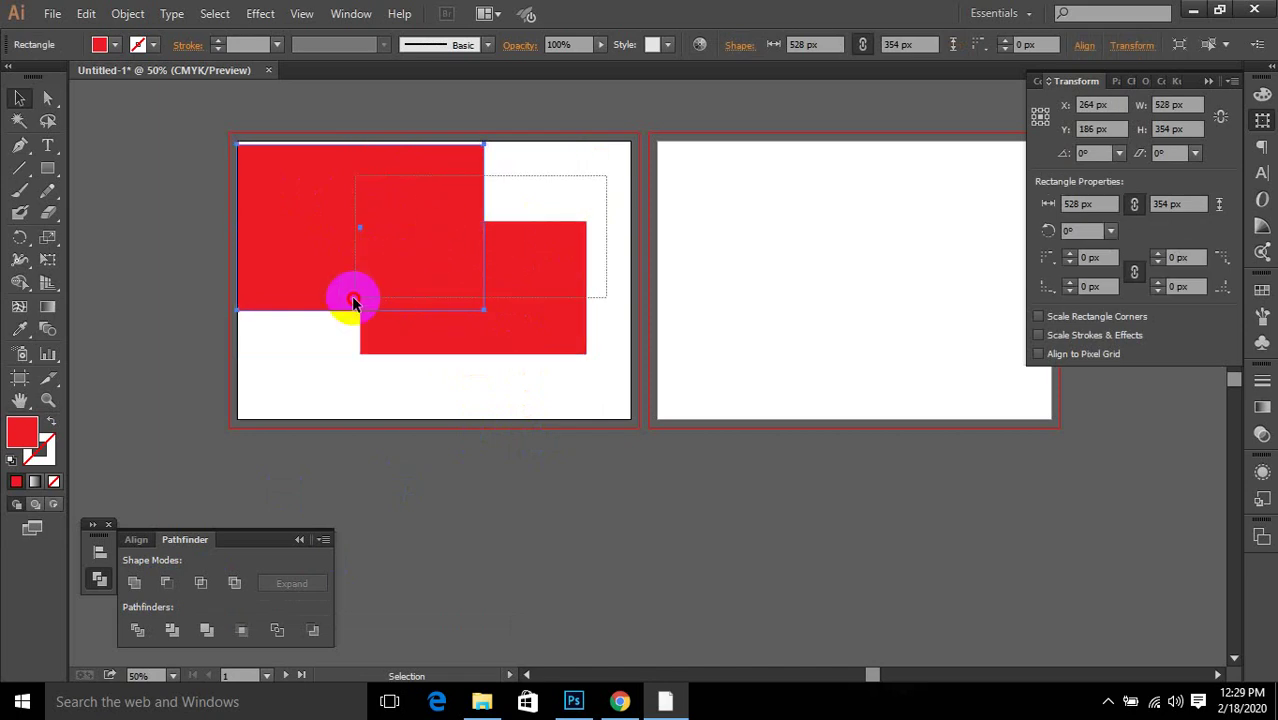
{"action": "key", "text": "ctrl+a"}
{"action": "left_click", "coordinate": [166, 583]}
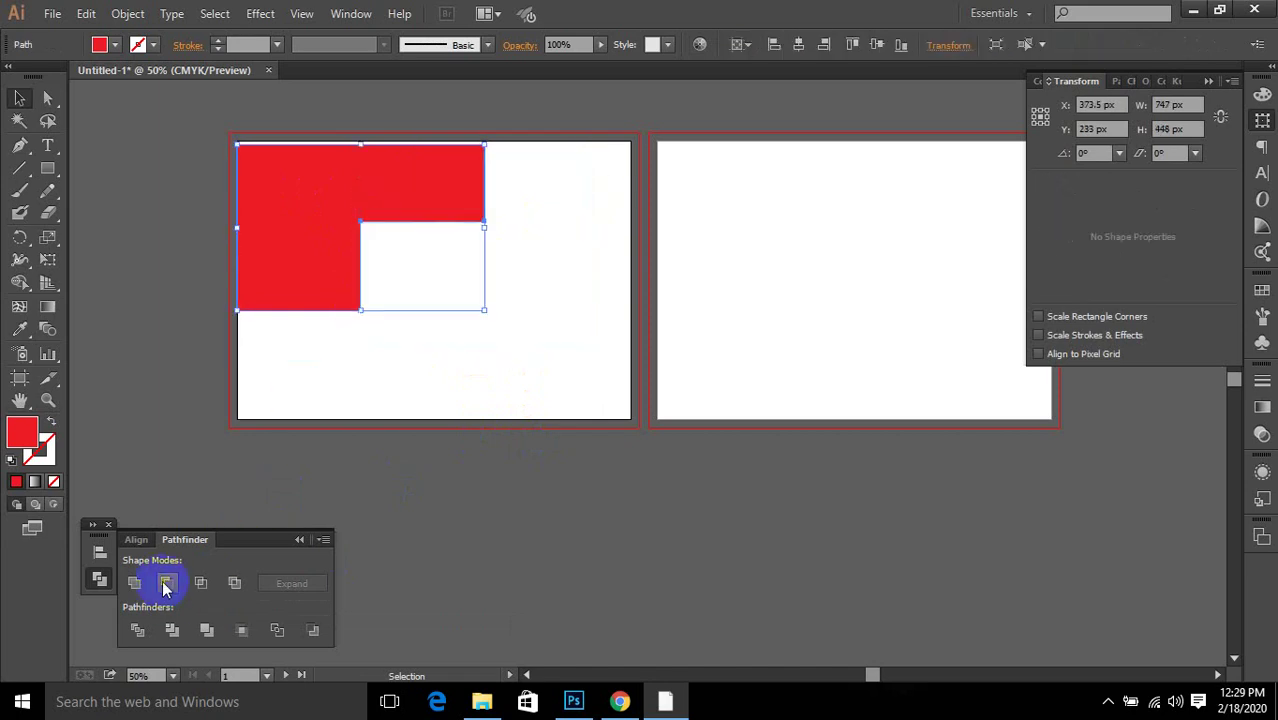
{"action": "mouse_move", "coordinate": [432, 264]}
{"action": "left_mouse_down"}
{"action": "mouse_move", "coordinate": [573, 379]}
{"action": "mouse_move", "coordinate": [459, 294]}
{"action": "mouse_move", "coordinate": [437, 255]}
{"action": "left_mouse_up"}
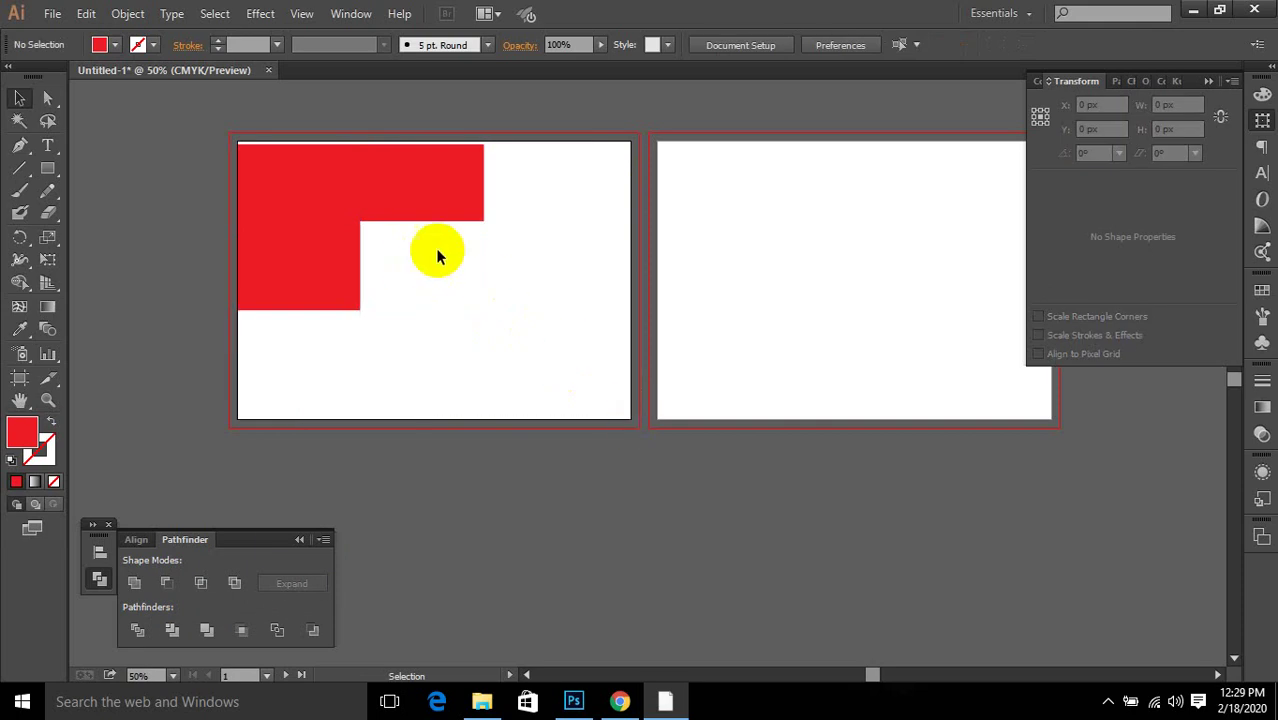
{"action": "key", "text": "ctrl+z"}
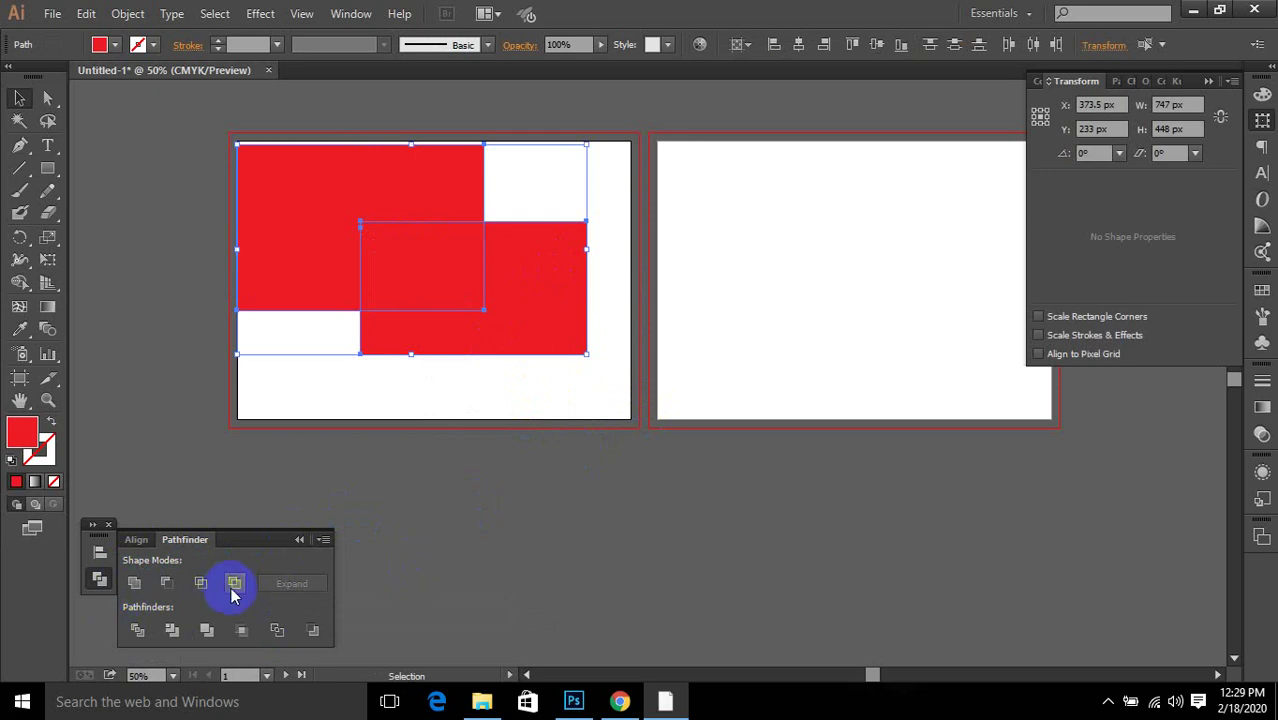
Step: Apply Intersect to the two red rectangles to keep only their overlapping area, and undo it
{"action": "left_click", "coordinate": [543, 273]}
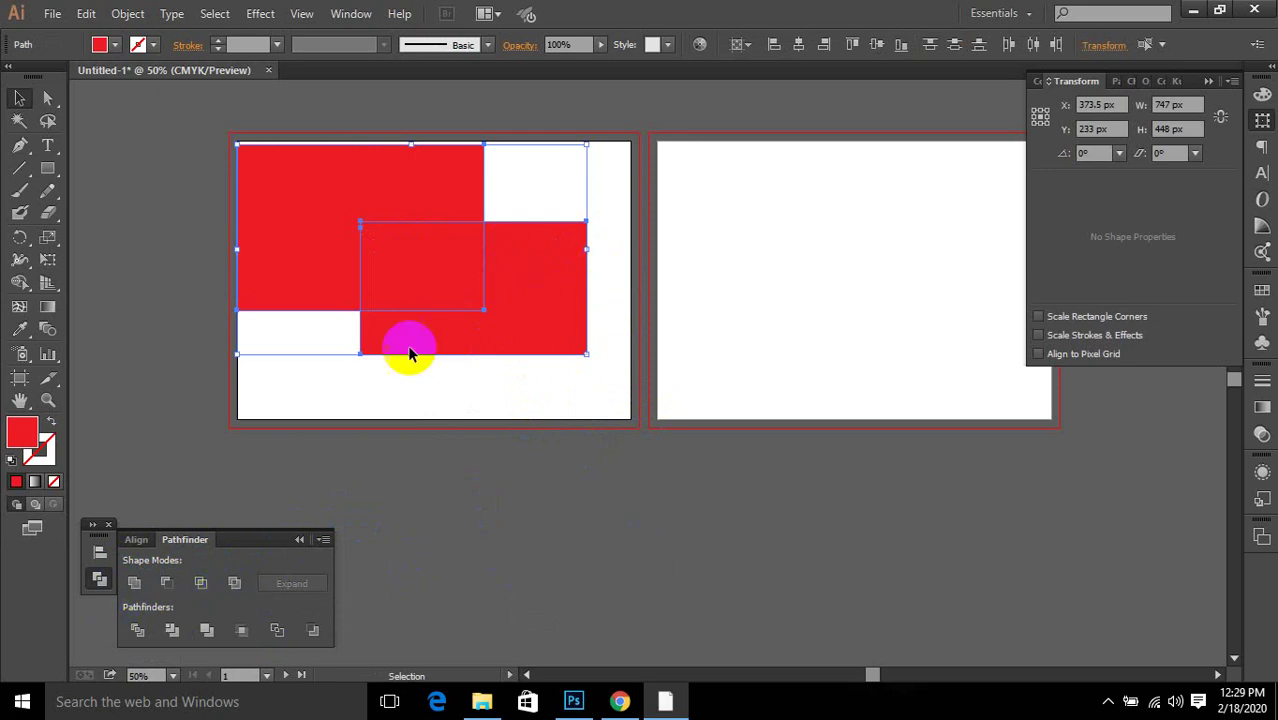
{"action": "left_click", "coordinate": [203, 586]}
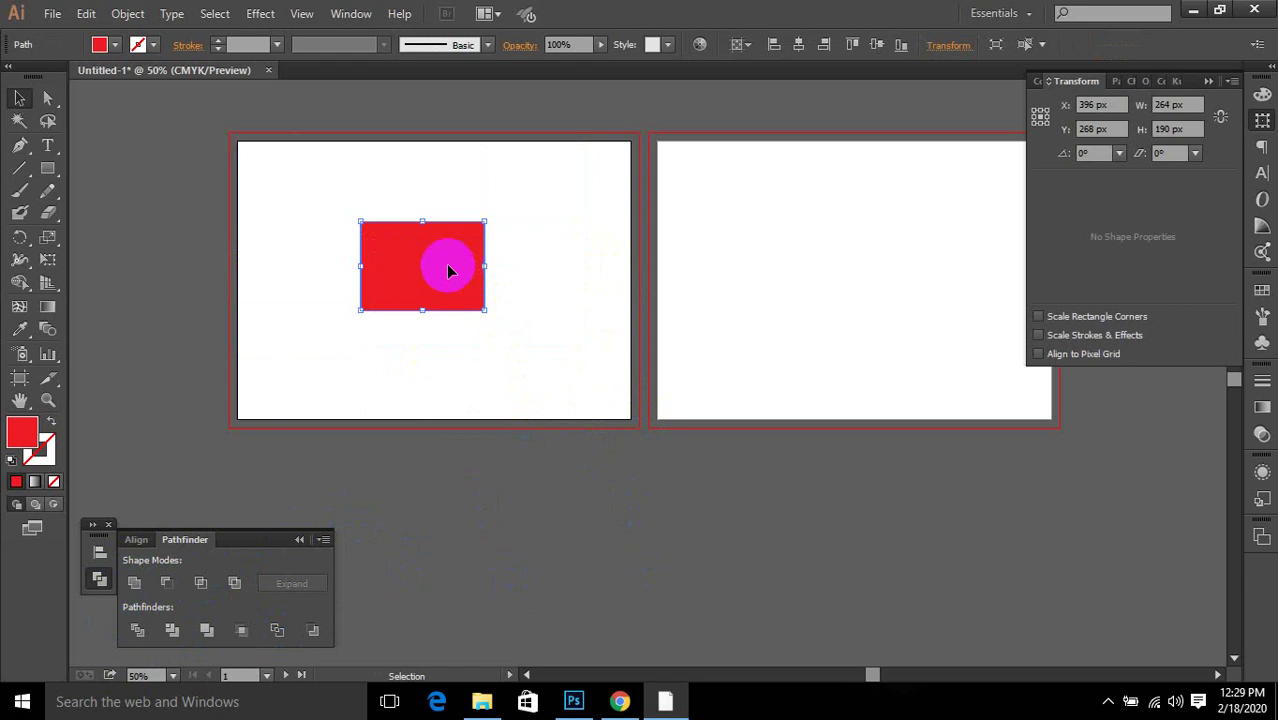
{"action": "key", "text": "a"}
{"action": "key", "text": "ctrl+z"}
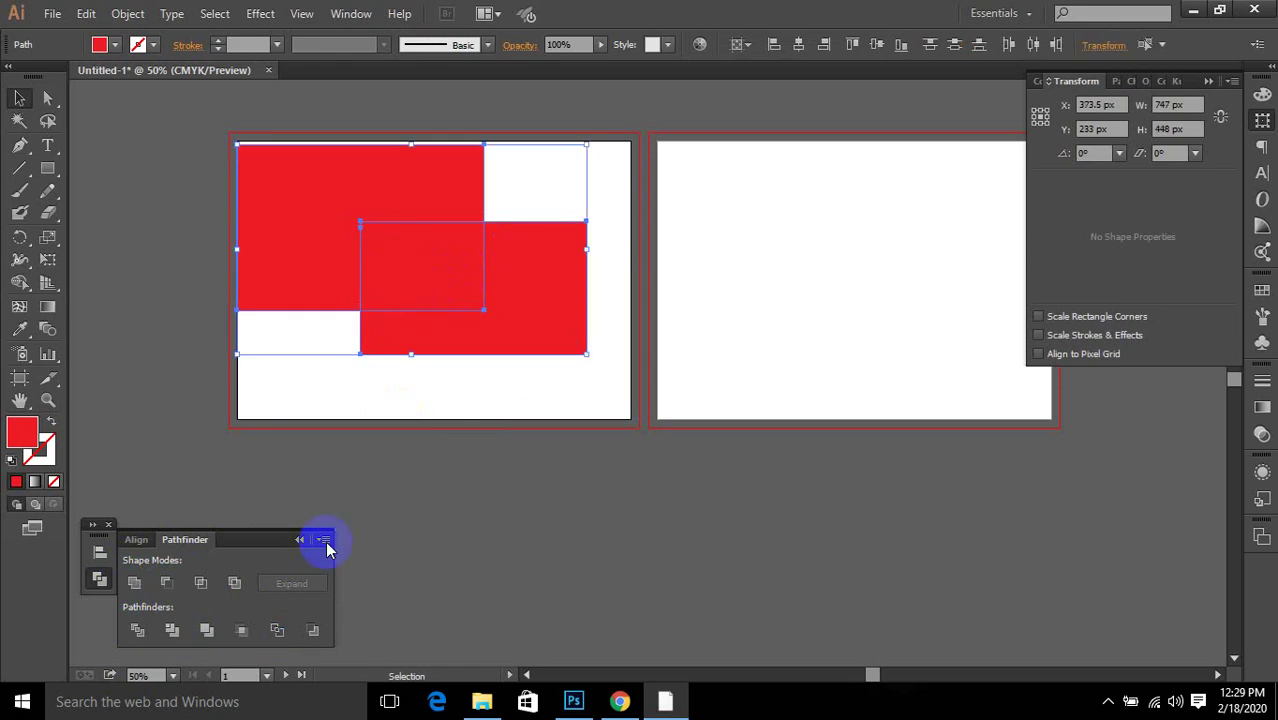
Step: Apply Exclude to the two red rectangles to cut out their overlap, inspect the hole, and undo the operation
{"action": "left_click", "coordinate": [233, 582]}
{"action": "left_click_drag", "start_coordinate": [449, 286], "coordinate": [451, 285]}
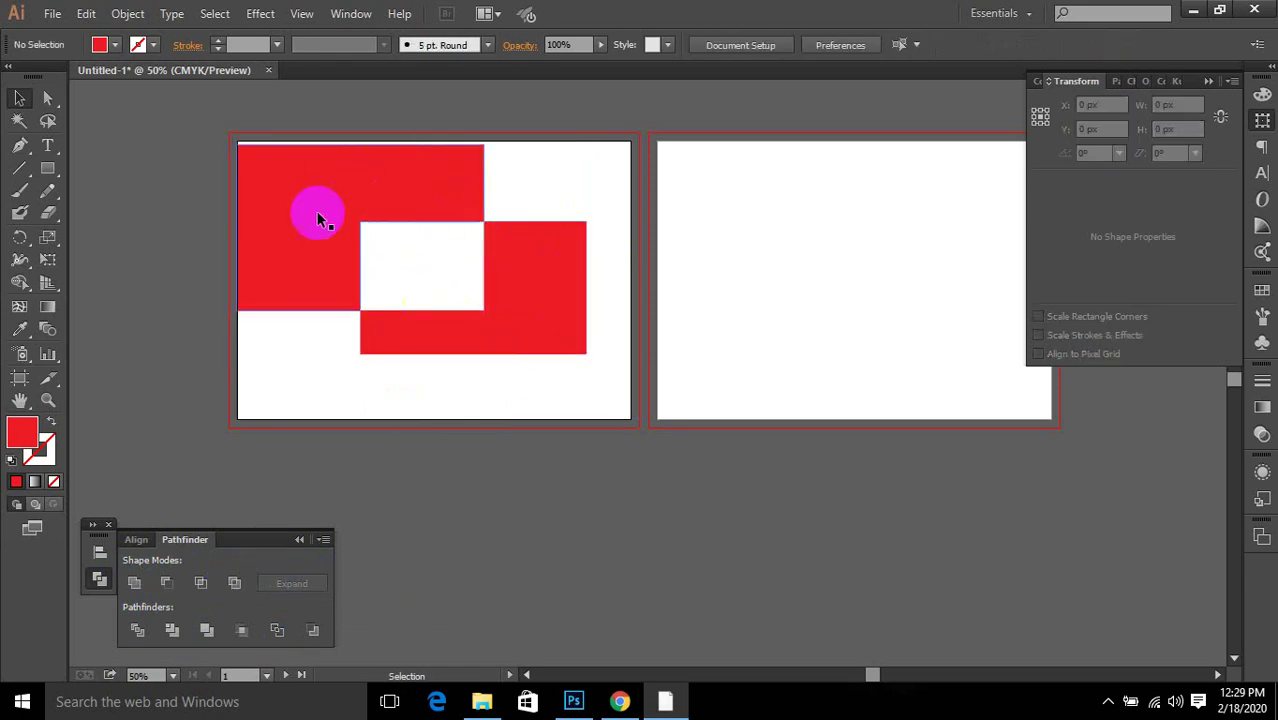
{"action": "left_click_drag", "start_coordinate": [397, 253], "coordinate": [457, 278]}
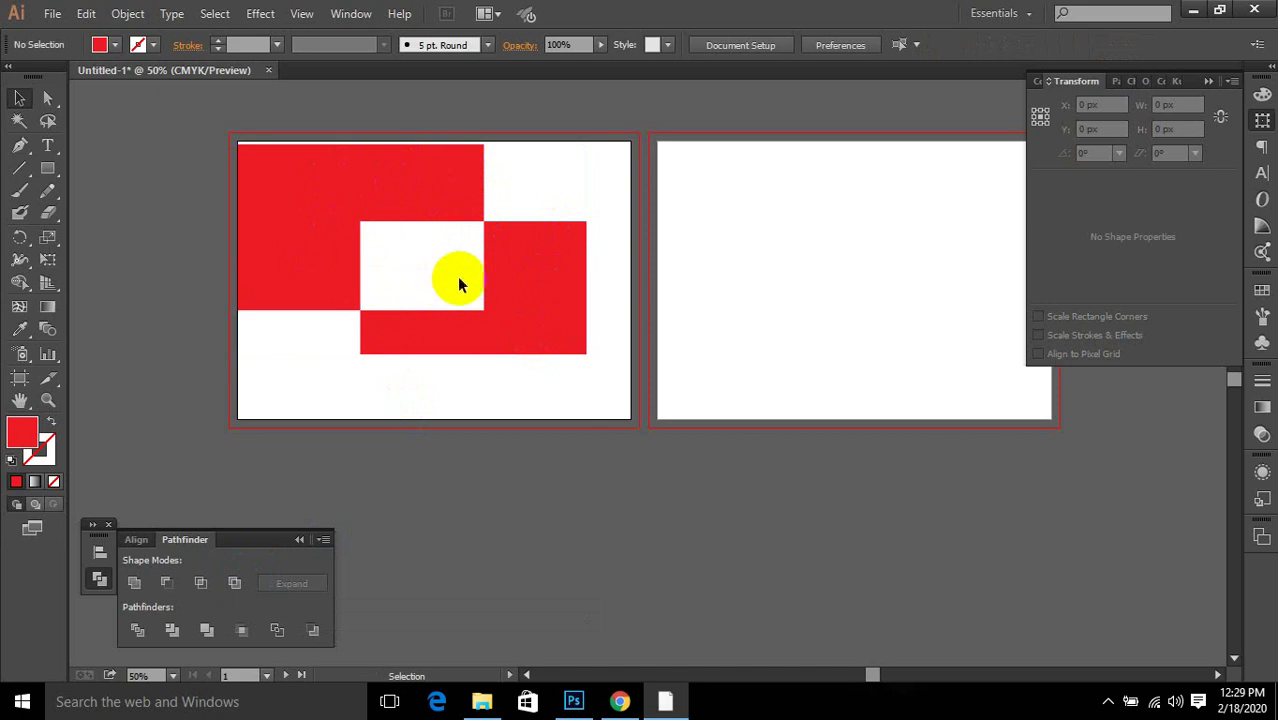
{"action": "key", "text": "ctrl+z"}
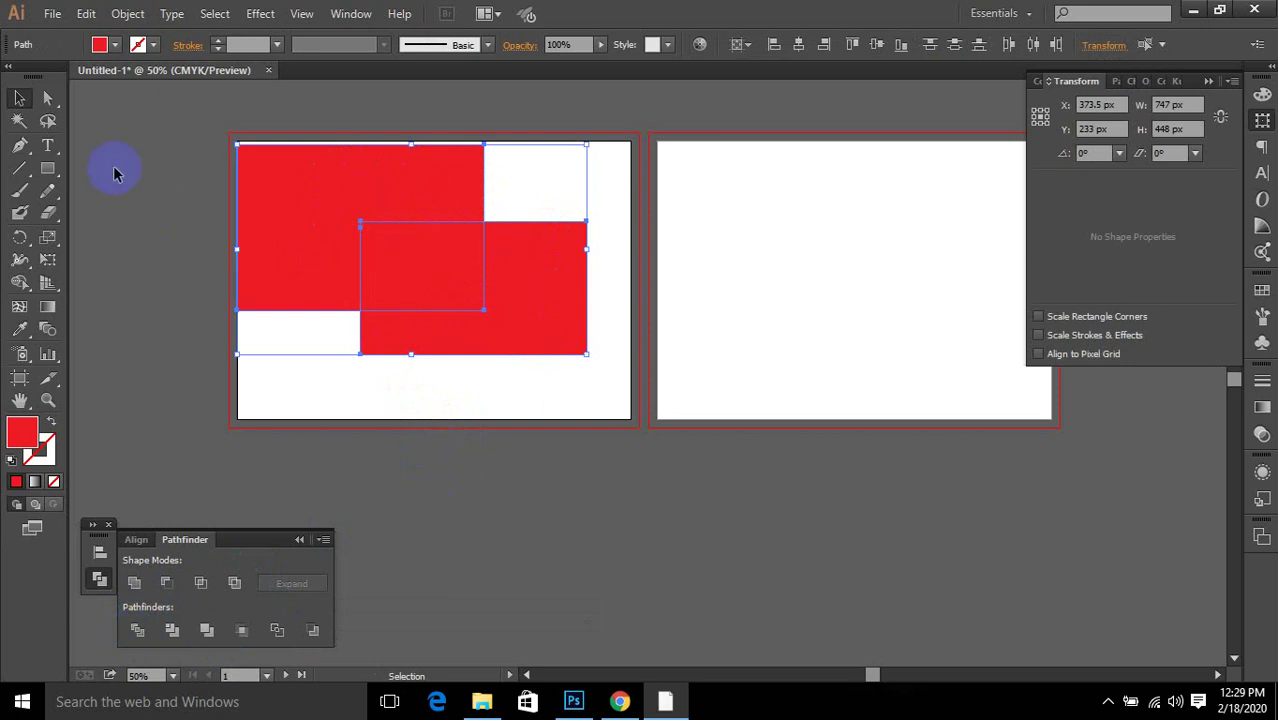
Step: Draw a circle about 446 px high on the second artboard and place an ellipse about 540 by 146 px across its middle
{"action": "left_click", "coordinate": [49, 168]}
{"action": "left_click", "coordinate": [120, 213]}
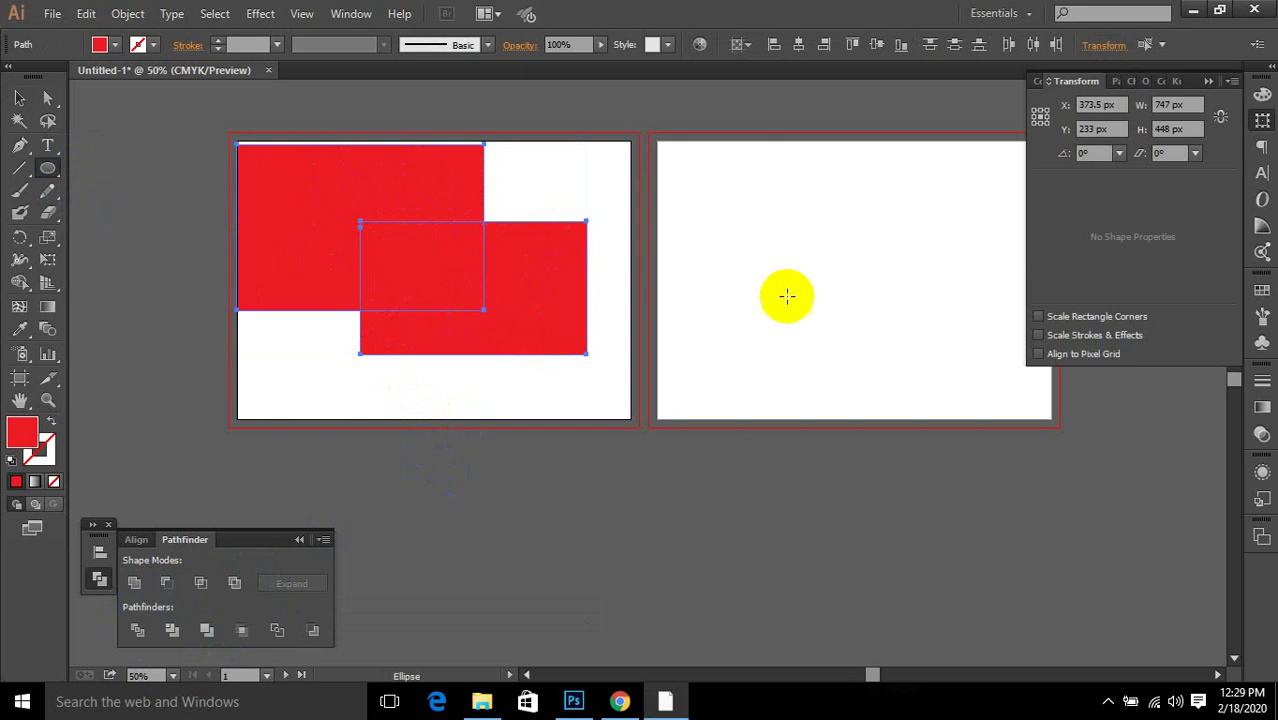
{"action": "left_click_drag", "start_coordinate": [778, 234], "coordinate": [993, 445]}
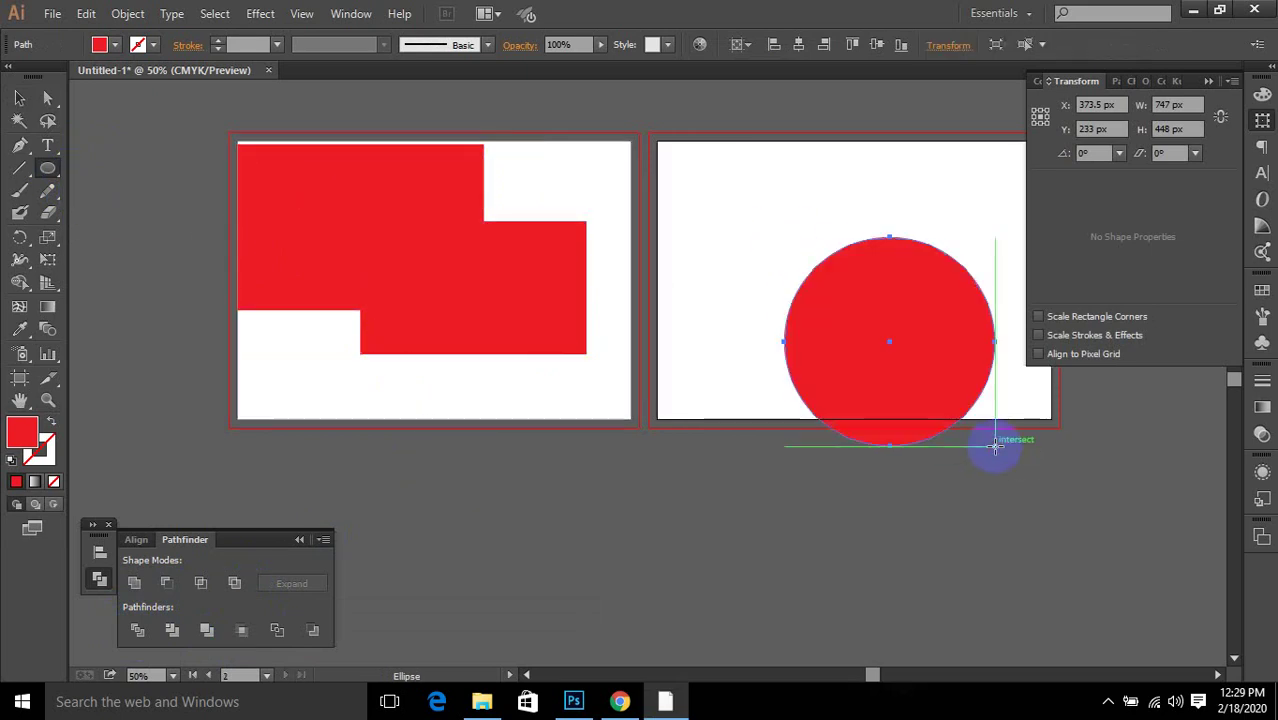
{"action": "left_click_drag", "start_coordinate": [718, 320], "coordinate": [971, 389]}
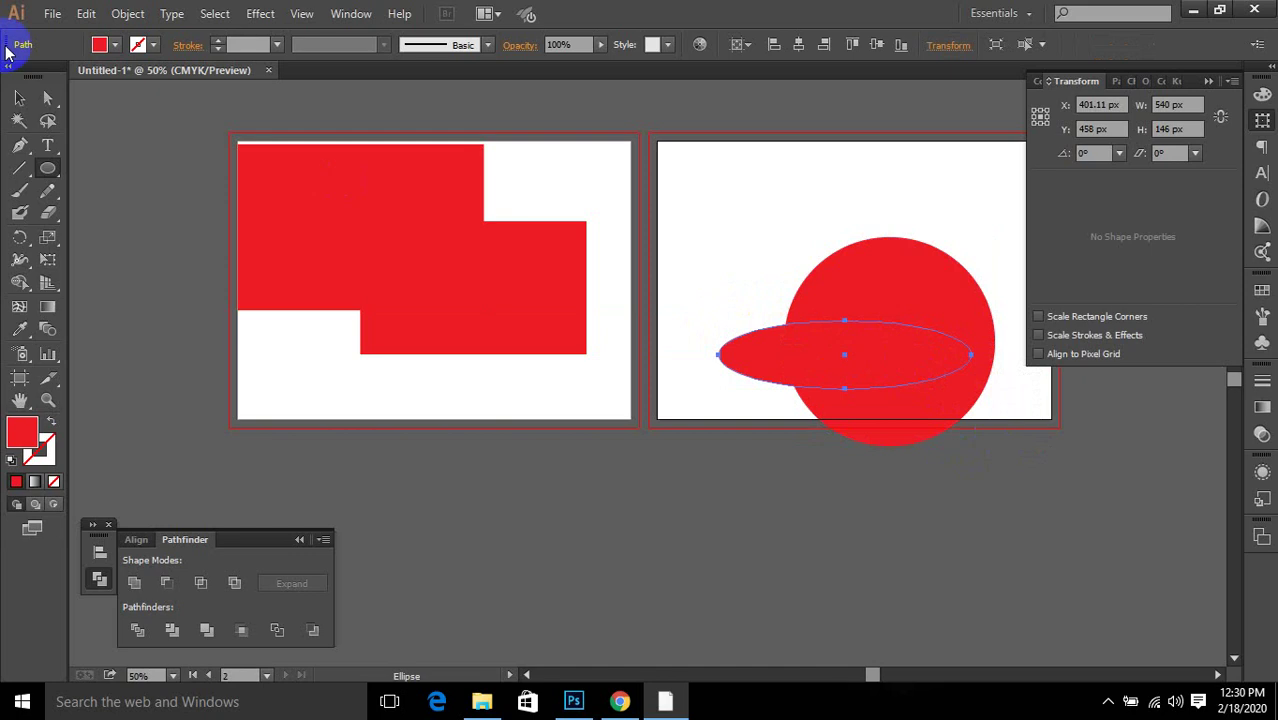
{"action": "left_click", "coordinate": [19, 97]}
{"action": "left_click_drag", "start_coordinate": [896, 352], "coordinate": [896, 342]}
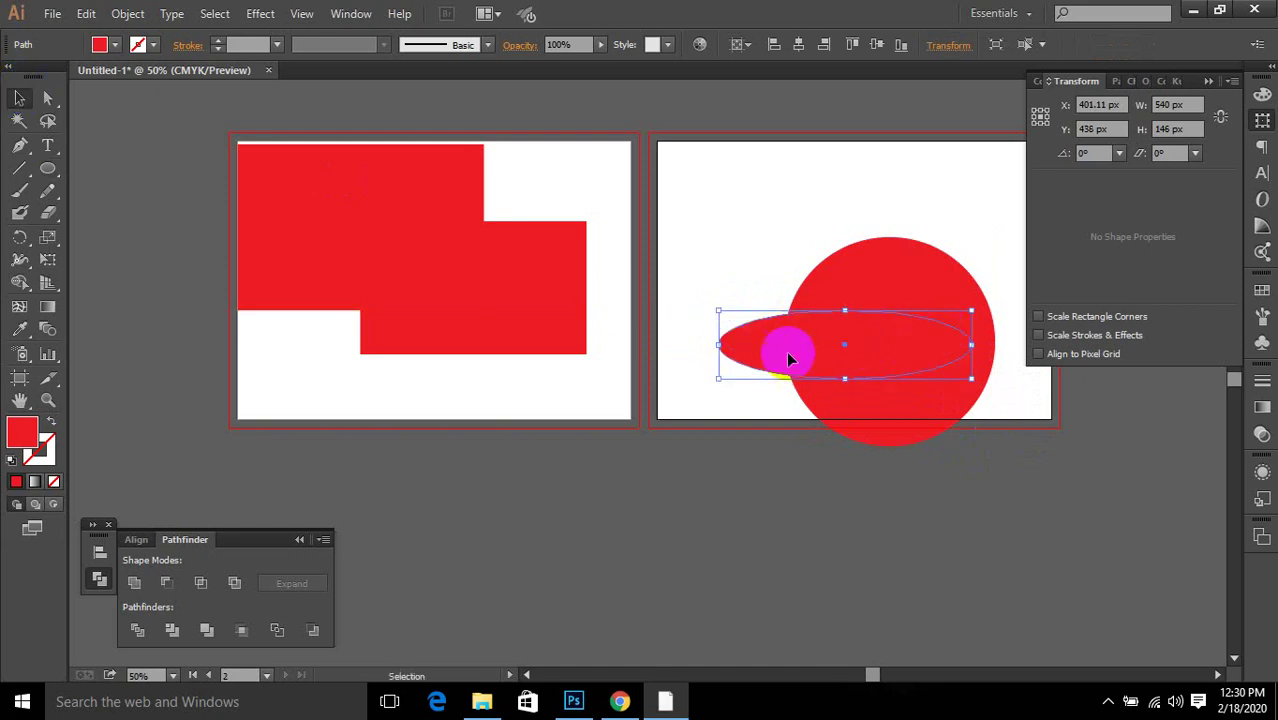
Step: Subtract the ellipse from the circle with Minus Front, inspect the cut-out, and undo the operation
{"action": "left_click", "coordinate": [19, 97]}
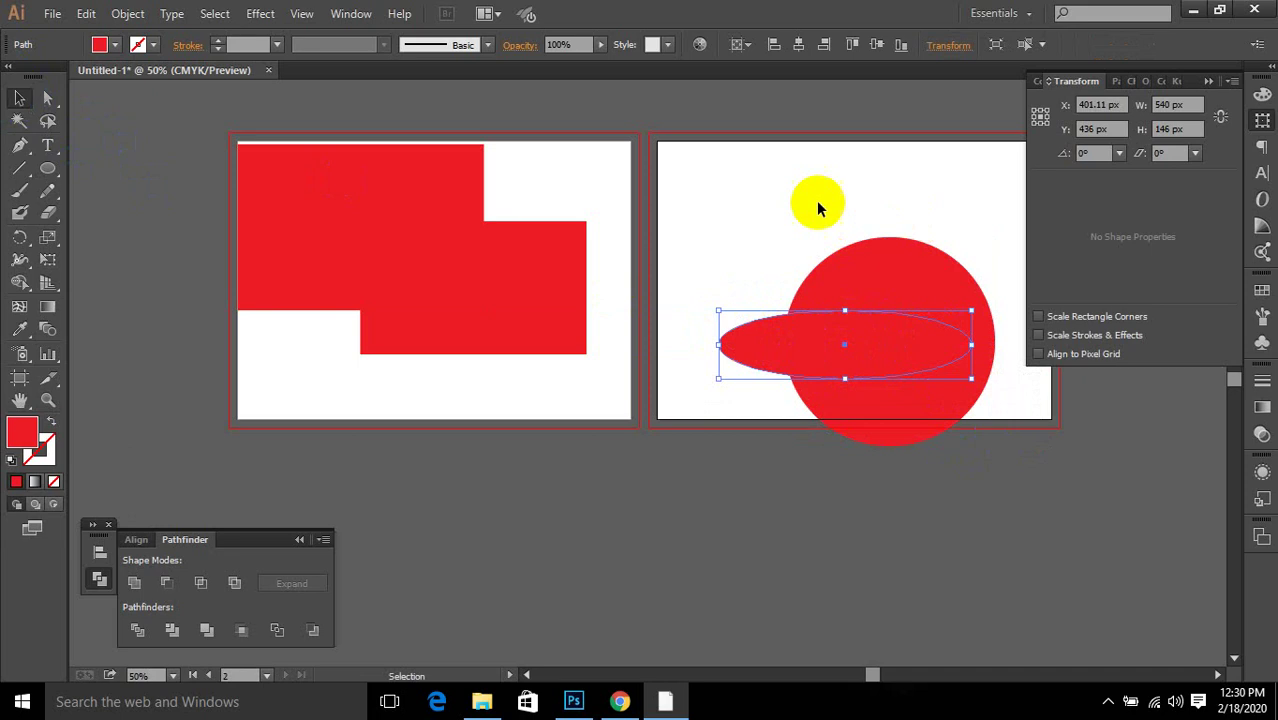
{"action": "left_click_drag", "start_coordinate": [753, 194], "coordinate": [979, 509]}
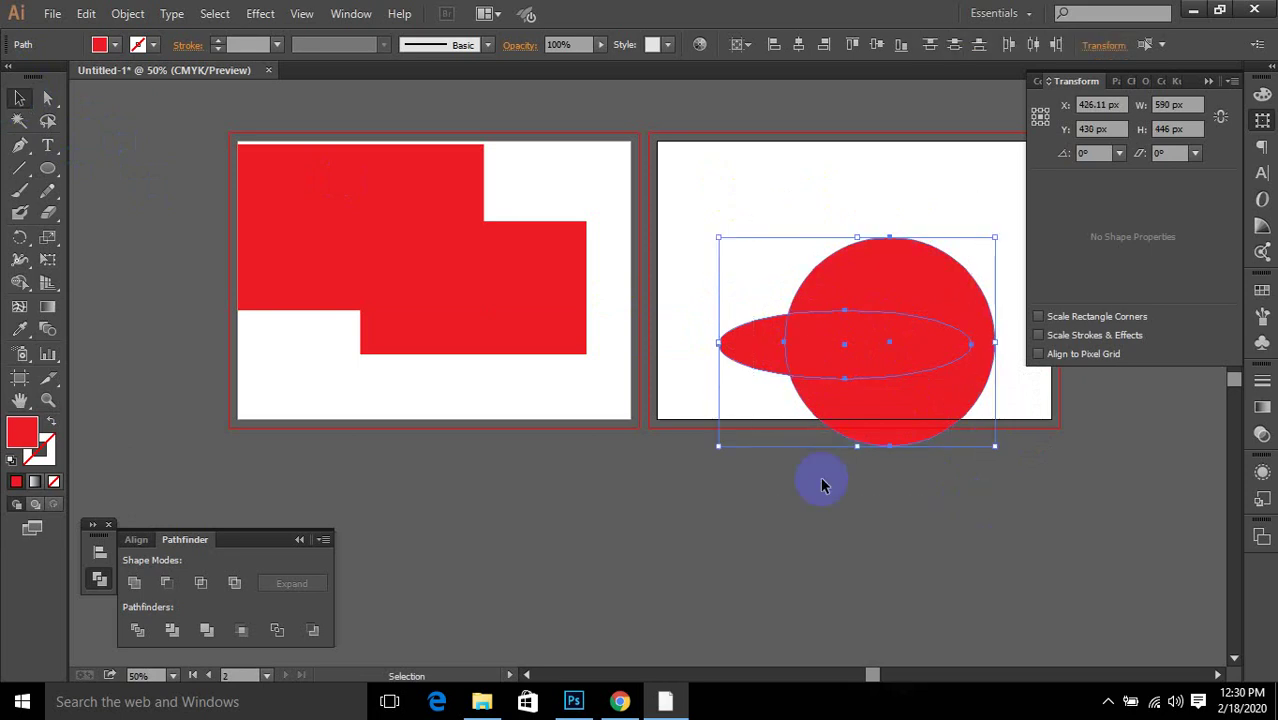
{"action": "left_click", "coordinate": [168, 584]}
{"action": "key", "text": "a"}
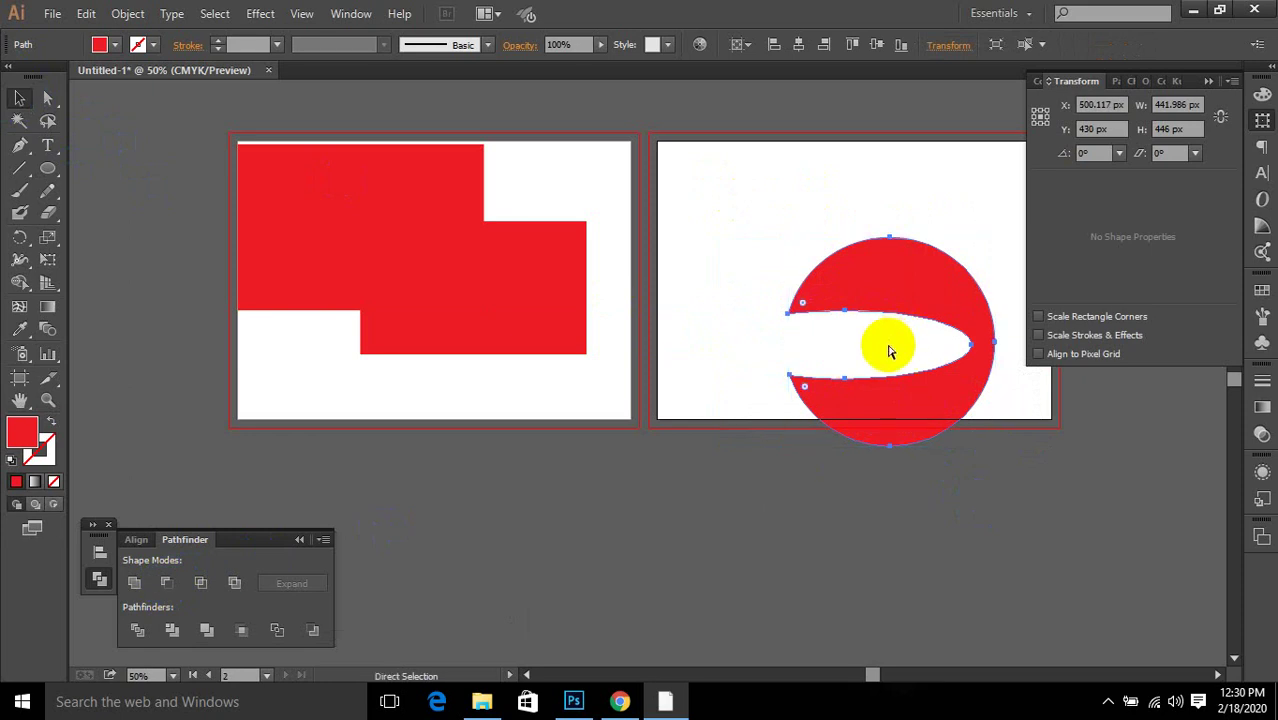
{"action": "key", "text": "ctrl+z"}
{"action": "key", "text": "v"}
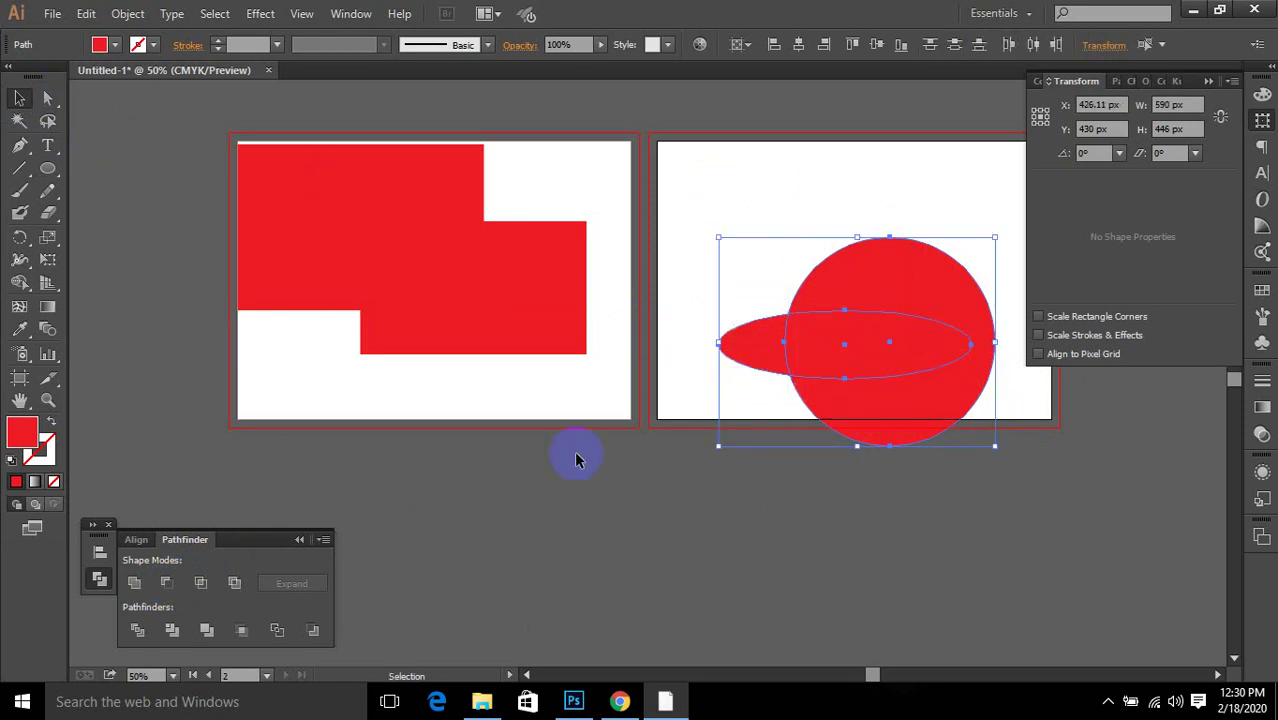
Step: Divide the circle and ellipse along their overlap, move the group up within the second artboard, and ungroup it
{"action": "left_click", "coordinate": [138, 632]}
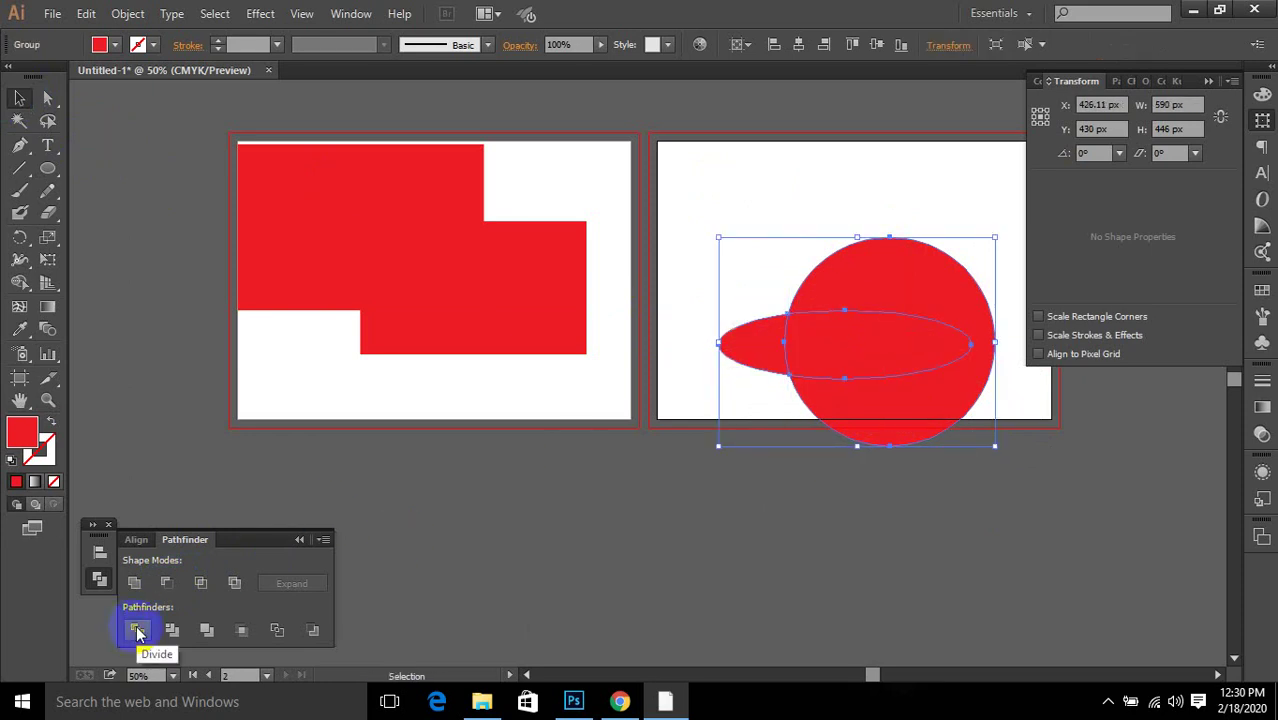
{"action": "left_click", "coordinate": [779, 351]}
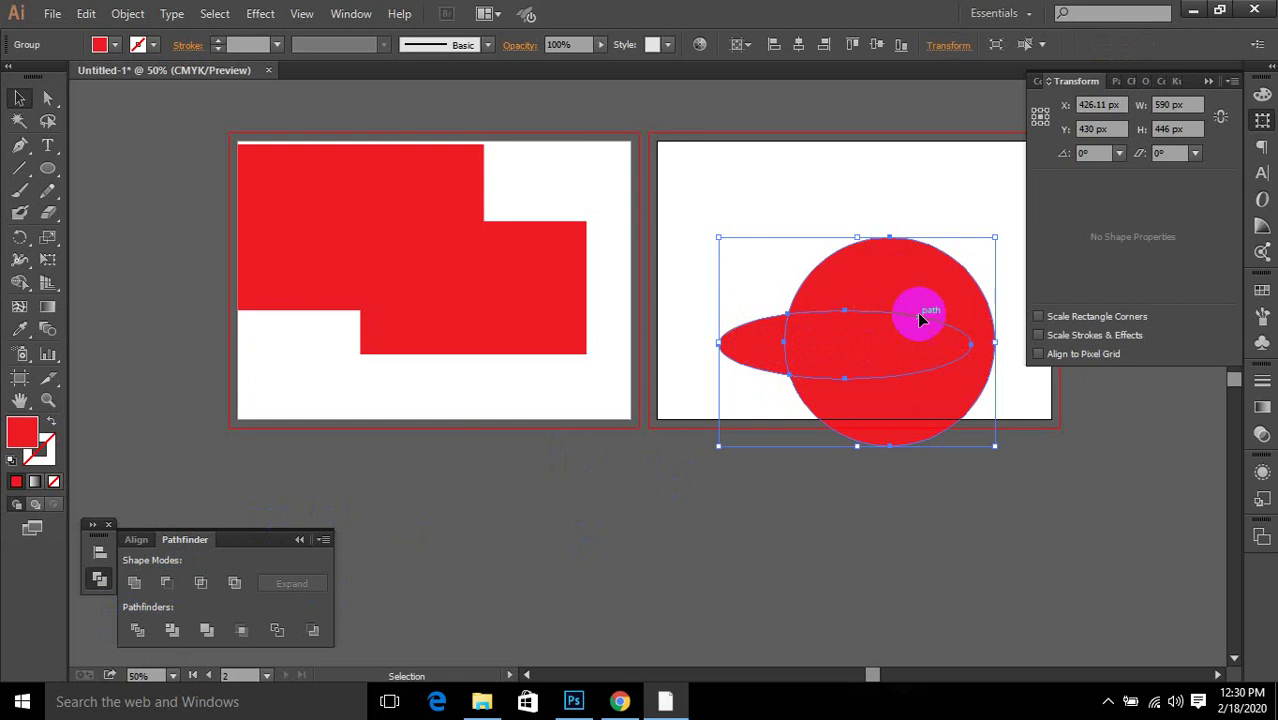
{"action": "left_click_drag", "start_coordinate": [896, 362], "coordinate": [837, 262]}
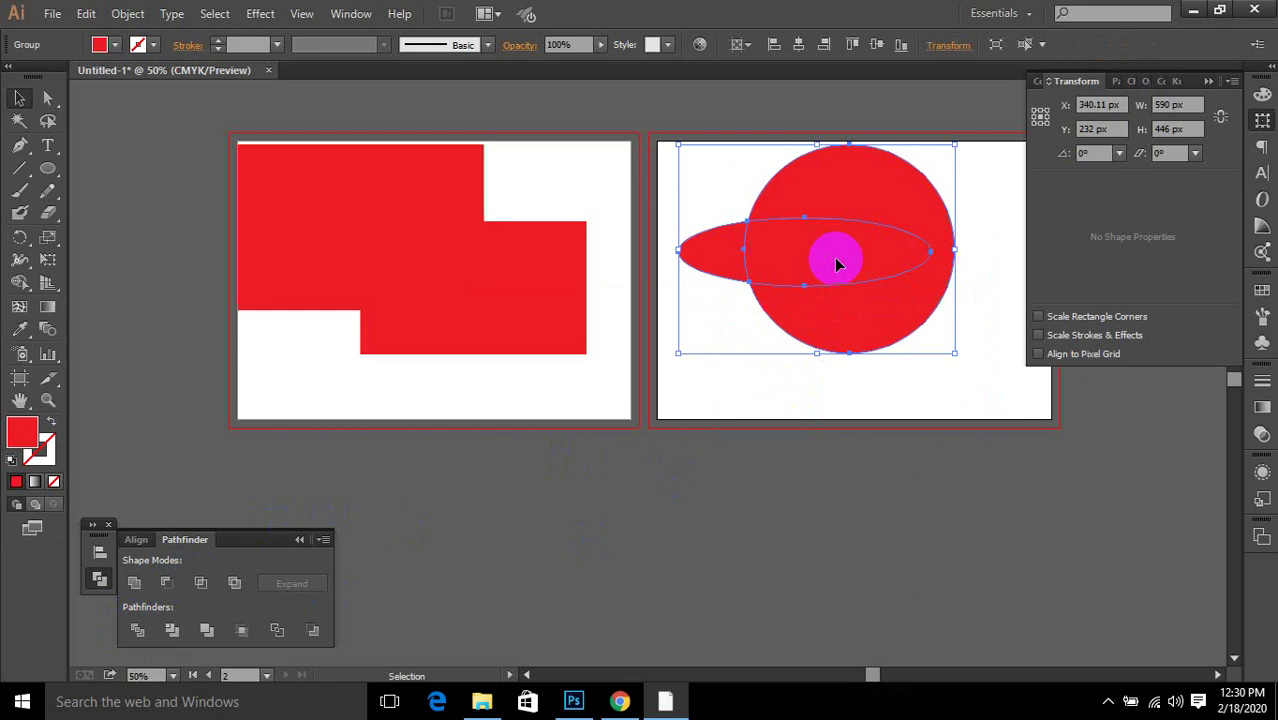
{"action": "right_click", "coordinate": [838, 262]}
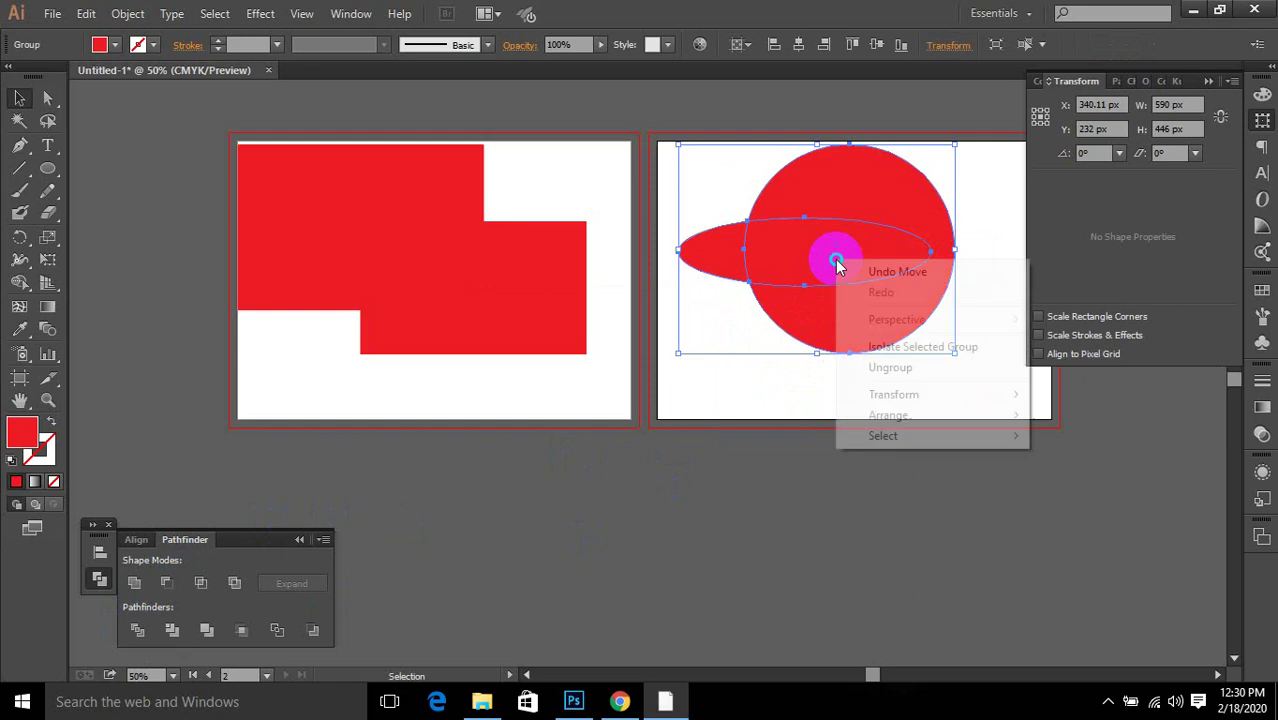
{"action": "left_click", "coordinate": [880, 368]}
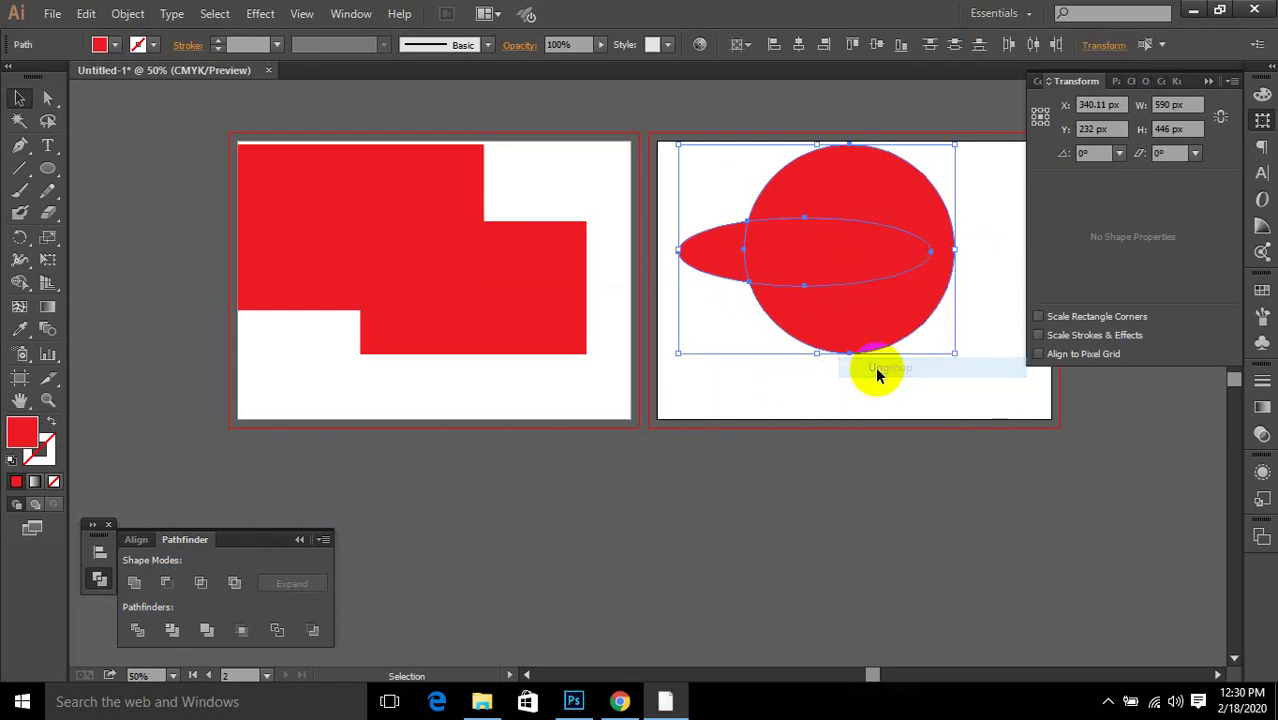
{"action": "left_click", "coordinate": [948, 519]}
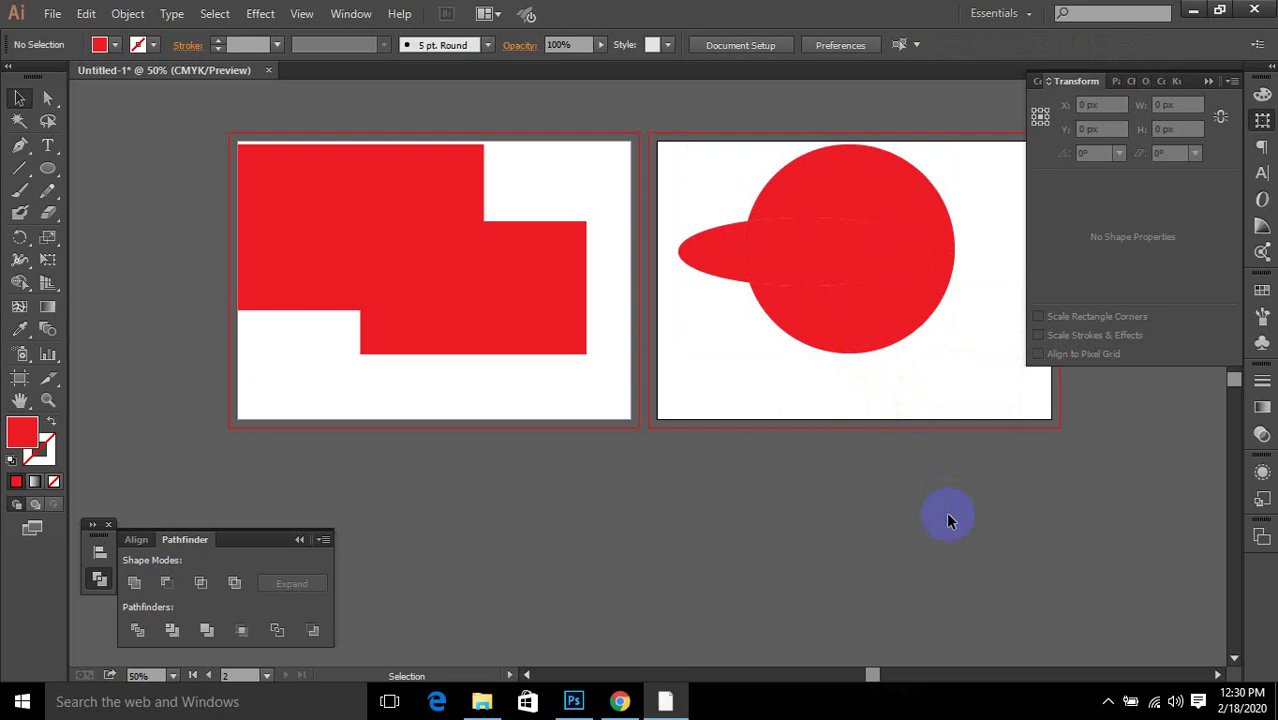
Step: Move the overlap, ellipse-tip and notched-circle pieces apart to check the division, and delete all three
{"action": "double_click", "coordinate": [845, 262]}
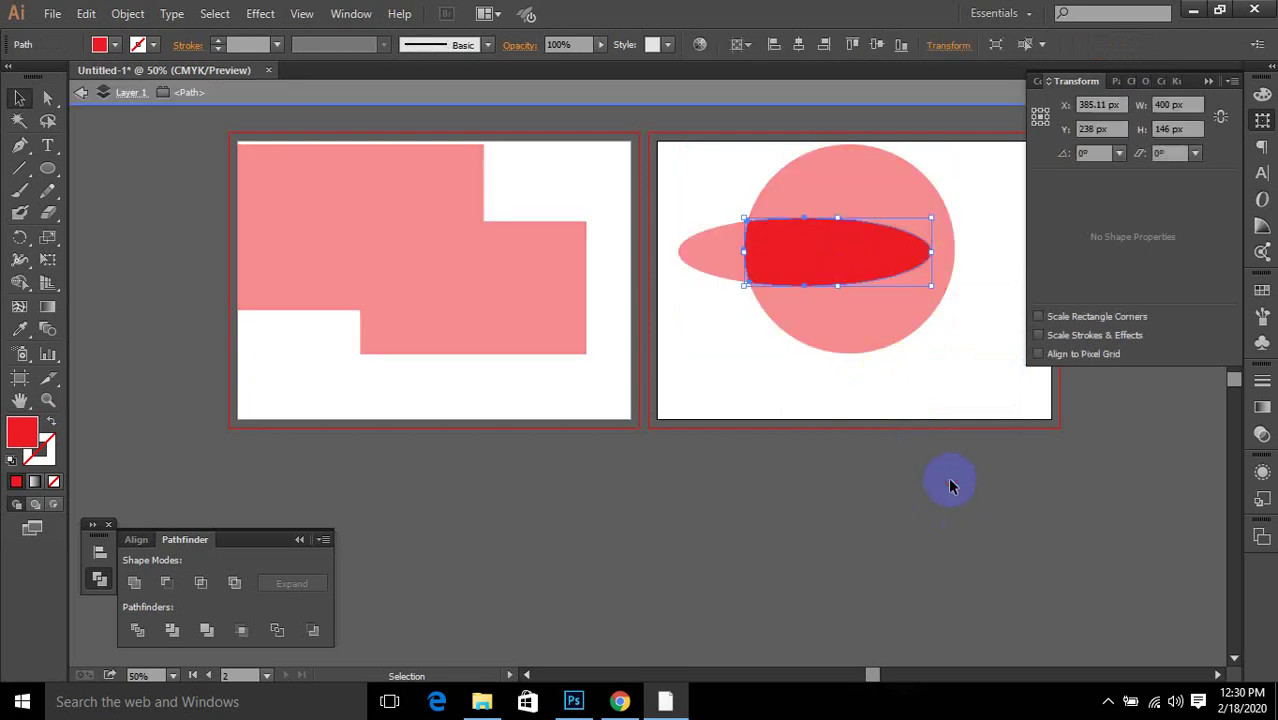
{"action": "double_click", "coordinate": [790, 66]}
{"action": "left_click_drag", "start_coordinate": [834, 245], "coordinate": [990, 479]}
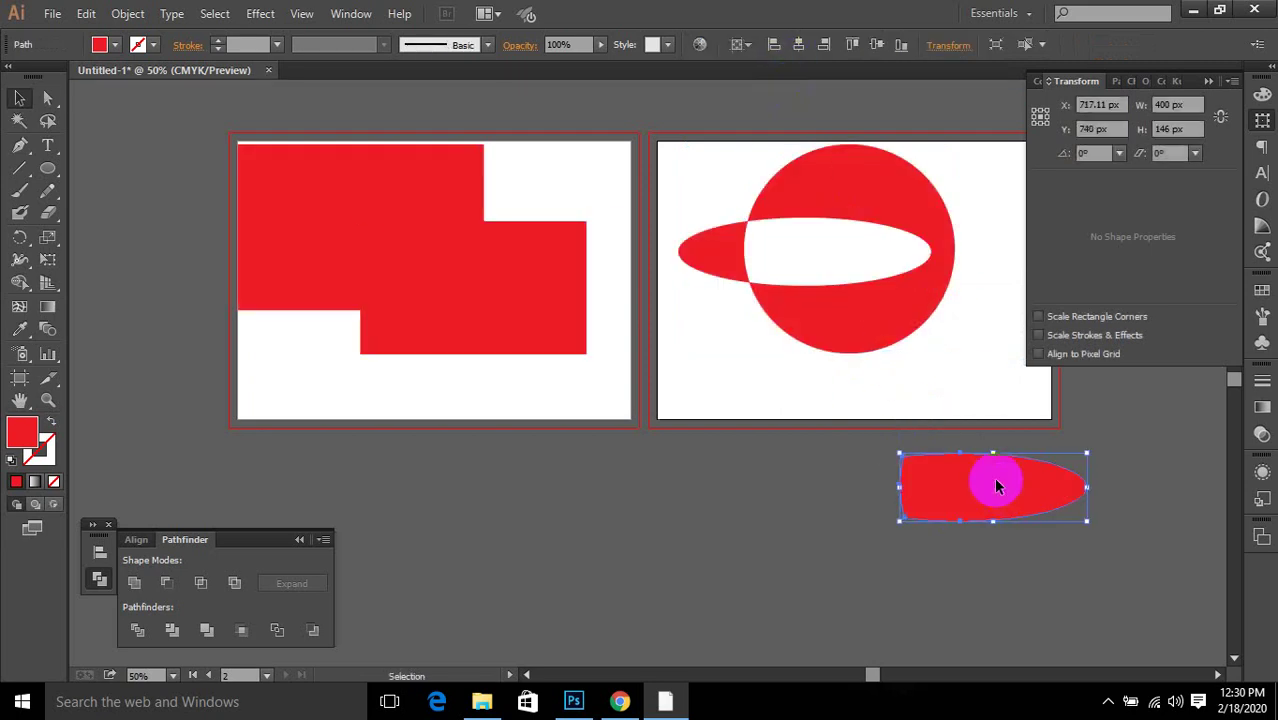
{"action": "left_click_drag", "start_coordinate": [752, 250], "coordinate": [607, 428]}
{"action": "left_click_drag", "start_coordinate": [847, 338], "coordinate": [842, 422]}
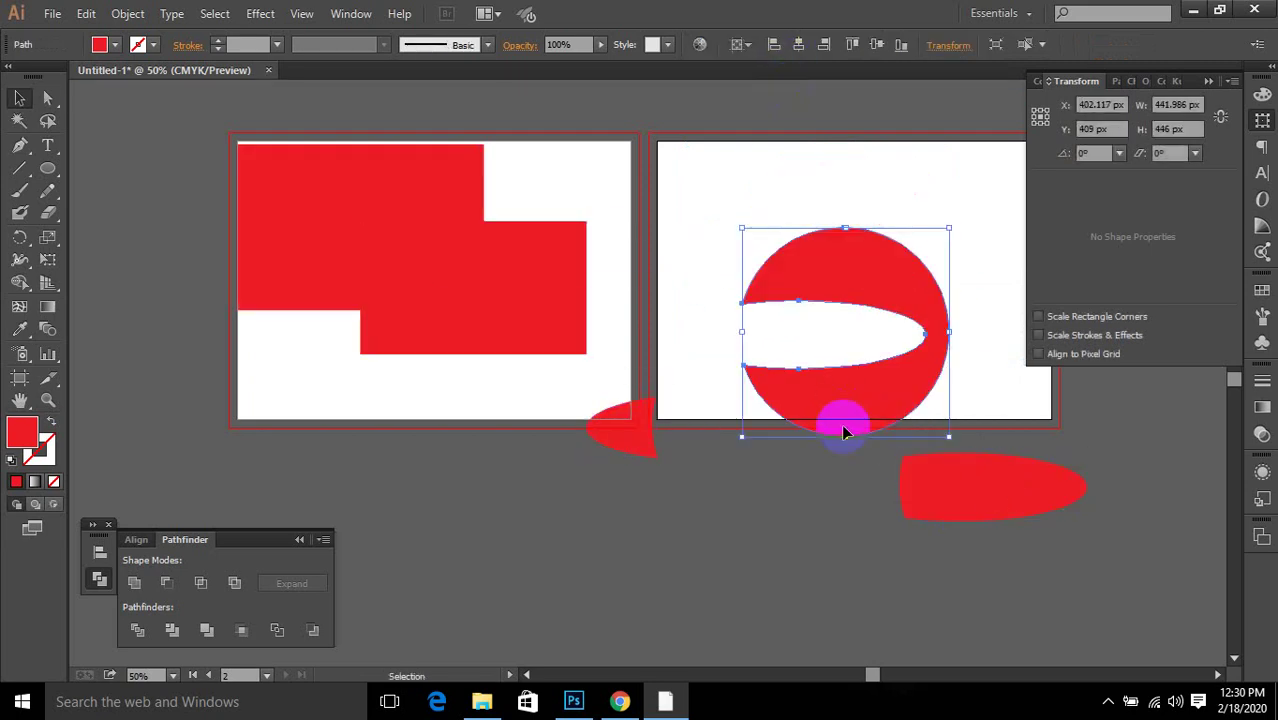
{"action": "left_click_drag", "start_coordinate": [654, 203], "coordinate": [975, 642]}
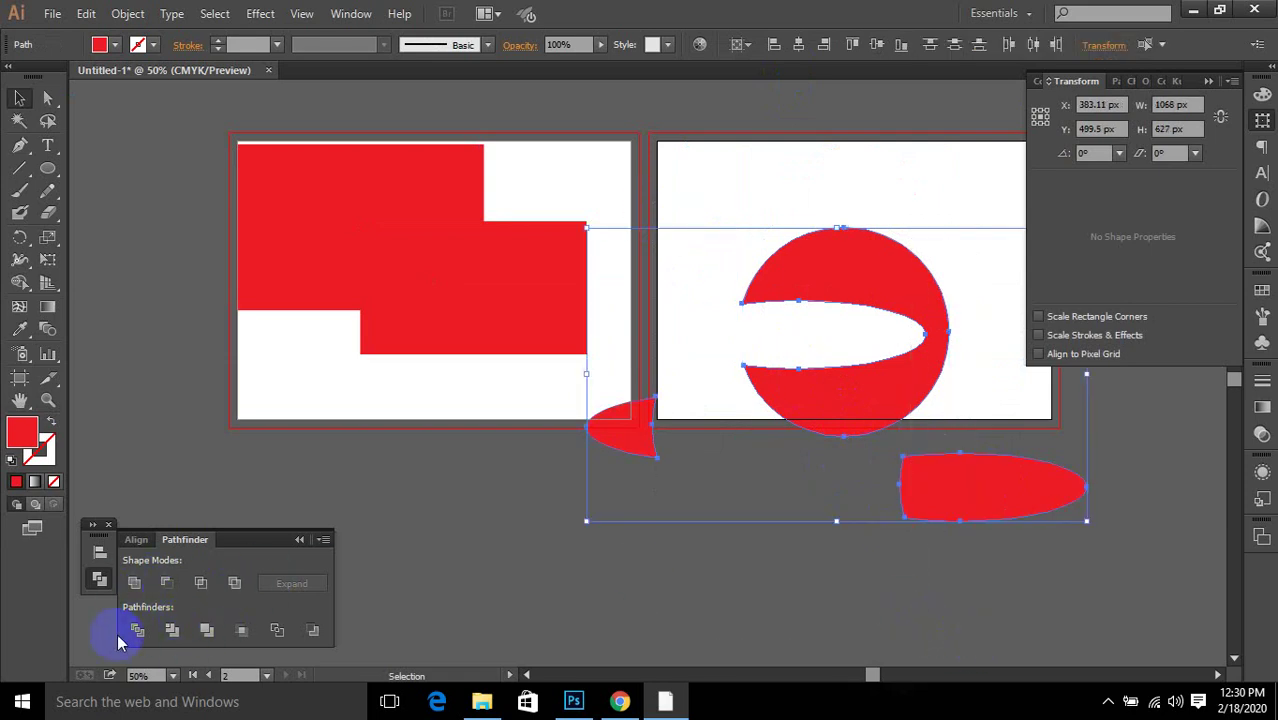
{"action": "key", "text": "Delete"}
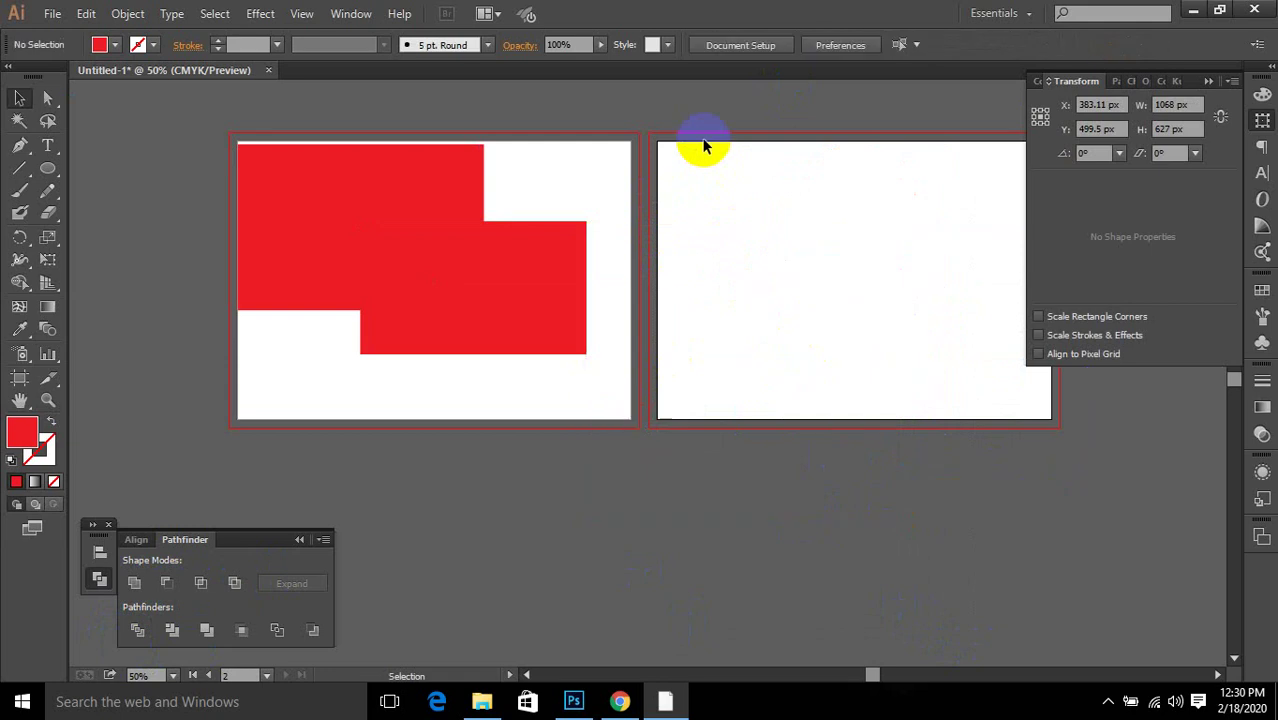
Step: Apply Trim to the two red rectangles, shift the resulting group toward the gap between the artboards, and ungroup it
{"action": "key", "text": "ctrl+a"}
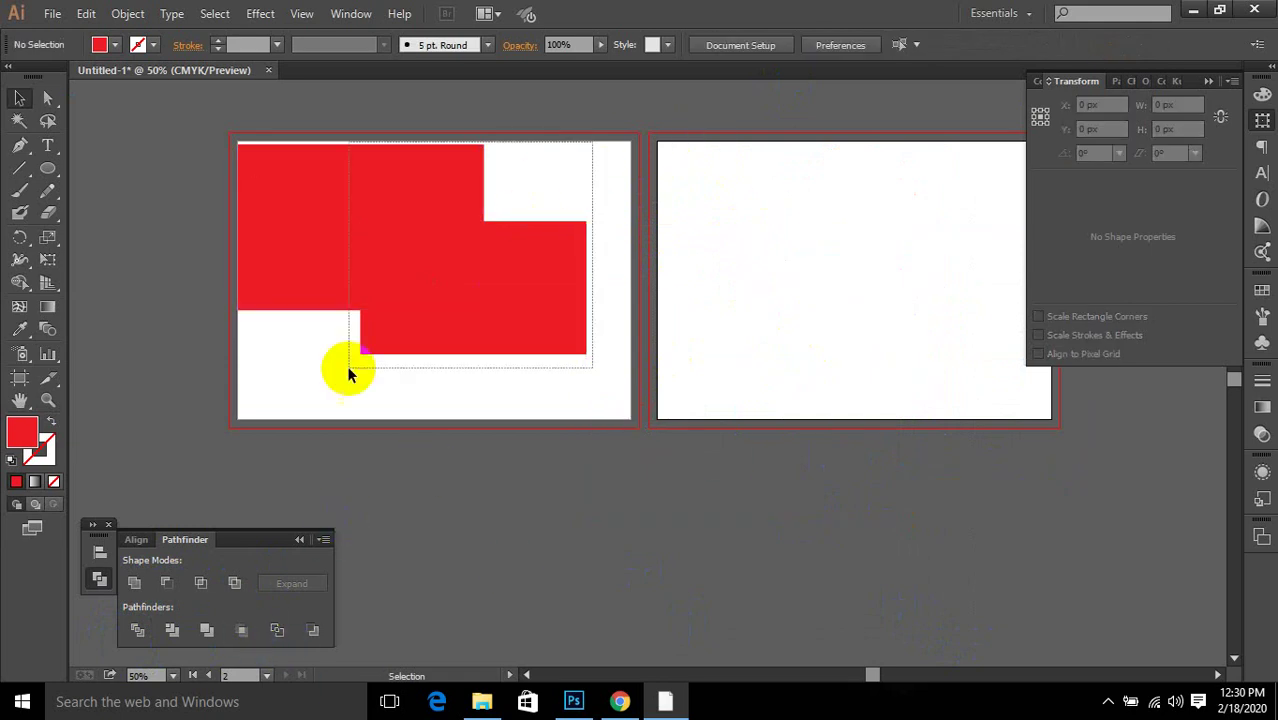
{"action": "left_click", "coordinate": [172, 630]}
{"action": "left_click_drag", "start_coordinate": [412, 340], "coordinate": [507, 363]}
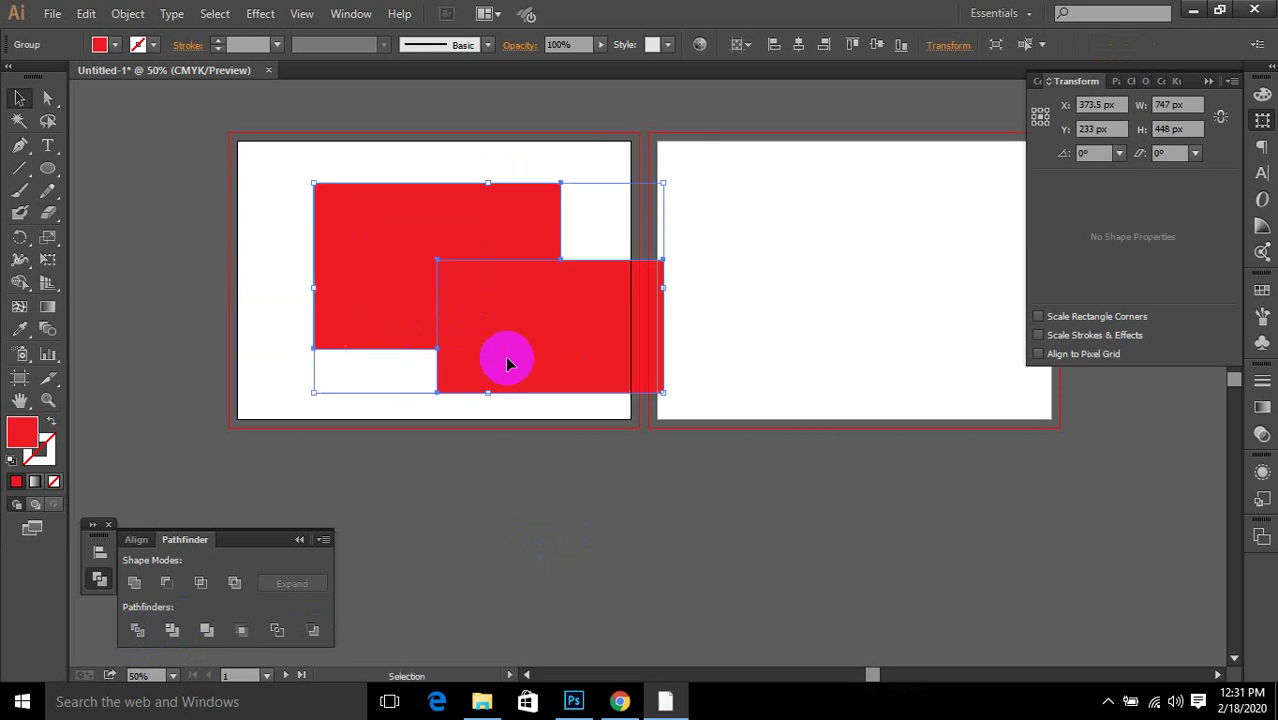
{"action": "right_click", "coordinate": [530, 359]}
{"action": "left_click", "coordinate": [545, 471]}
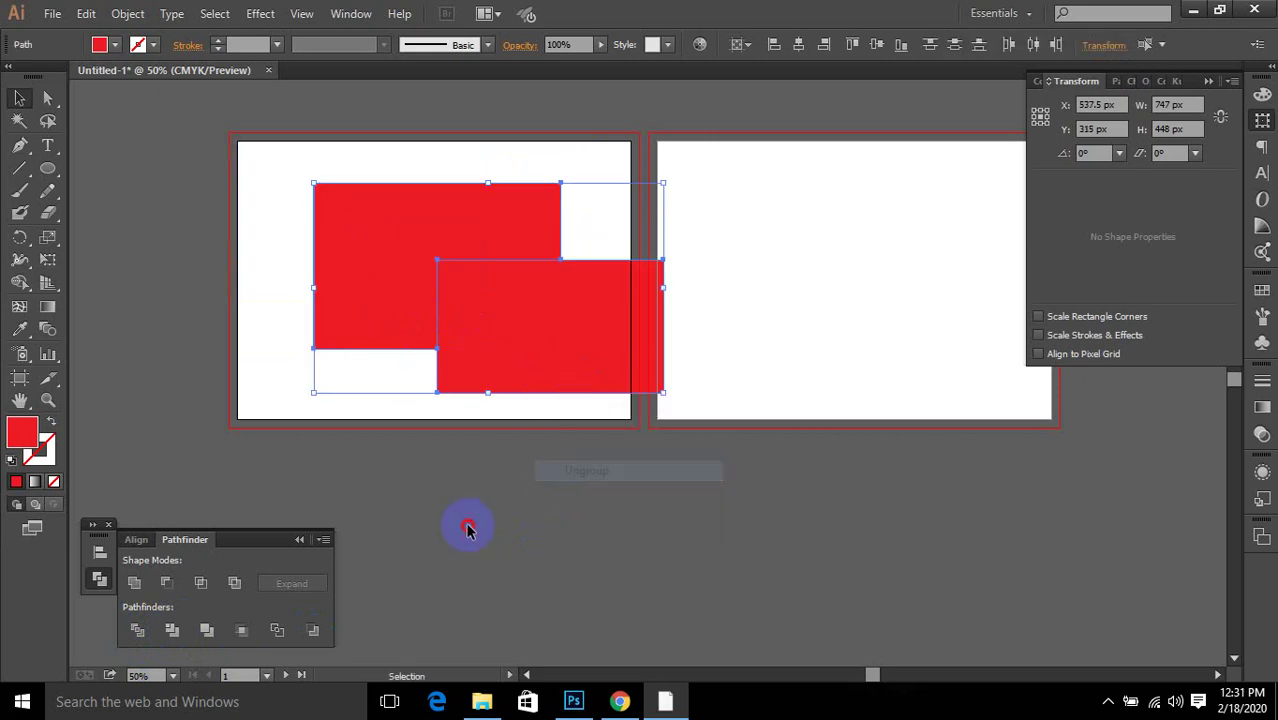
Step: Pull the trimmed L-shaped piece away from the front rectangle to inspect the cut, and undo the moves and the ungrouping
{"action": "left_click", "coordinate": [531, 364]}
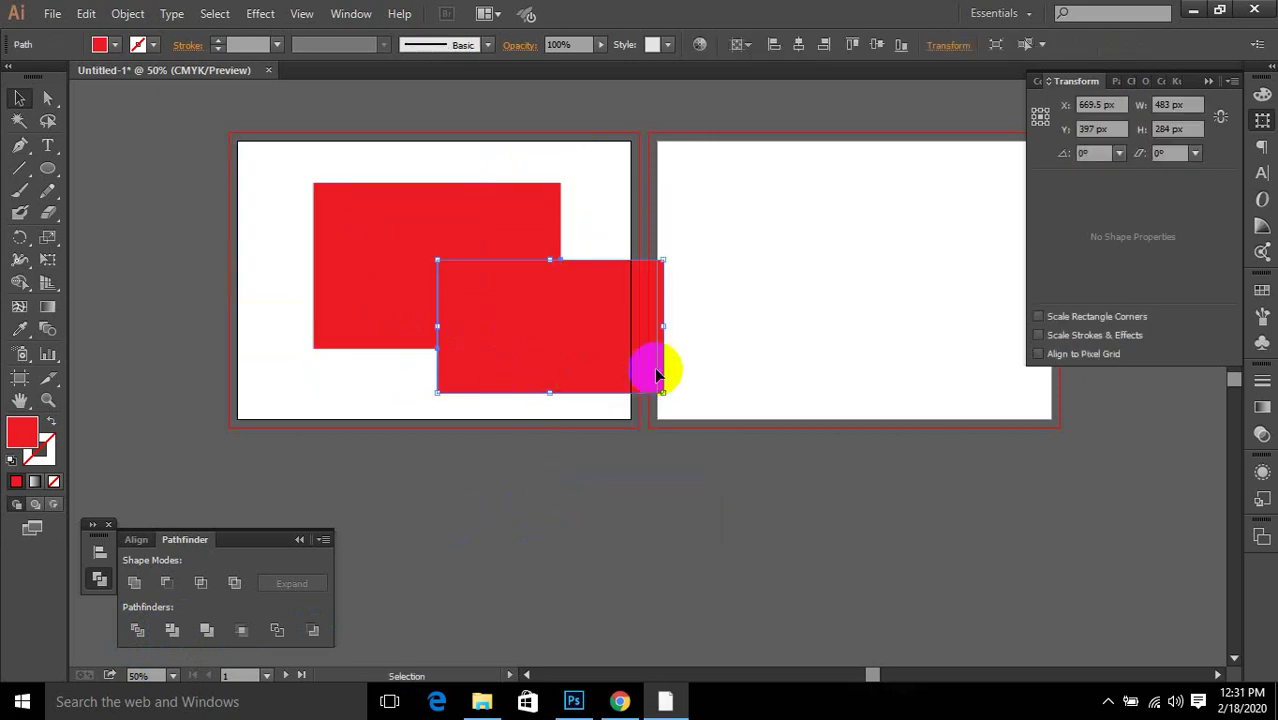
{"action": "left_click_drag", "start_coordinate": [371, 223], "coordinate": [286, 153]}
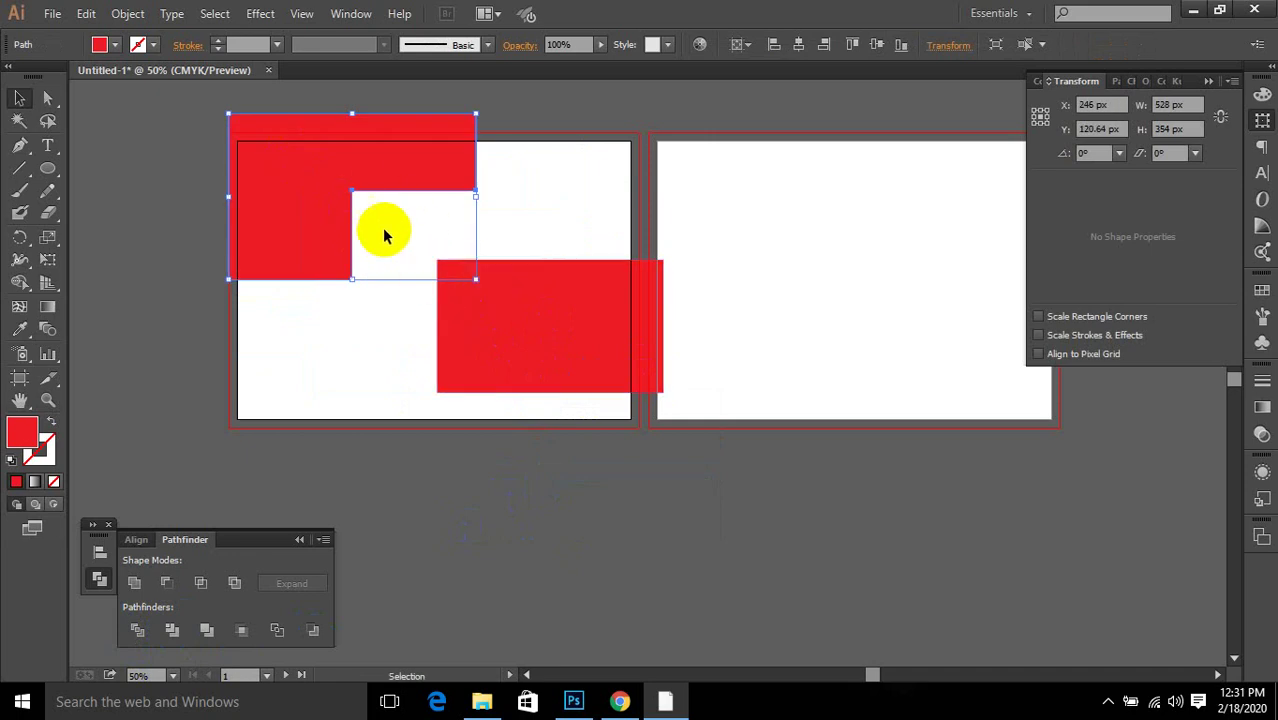
{"action": "left_click_drag", "start_coordinate": [389, 229], "coordinate": [428, 338]}
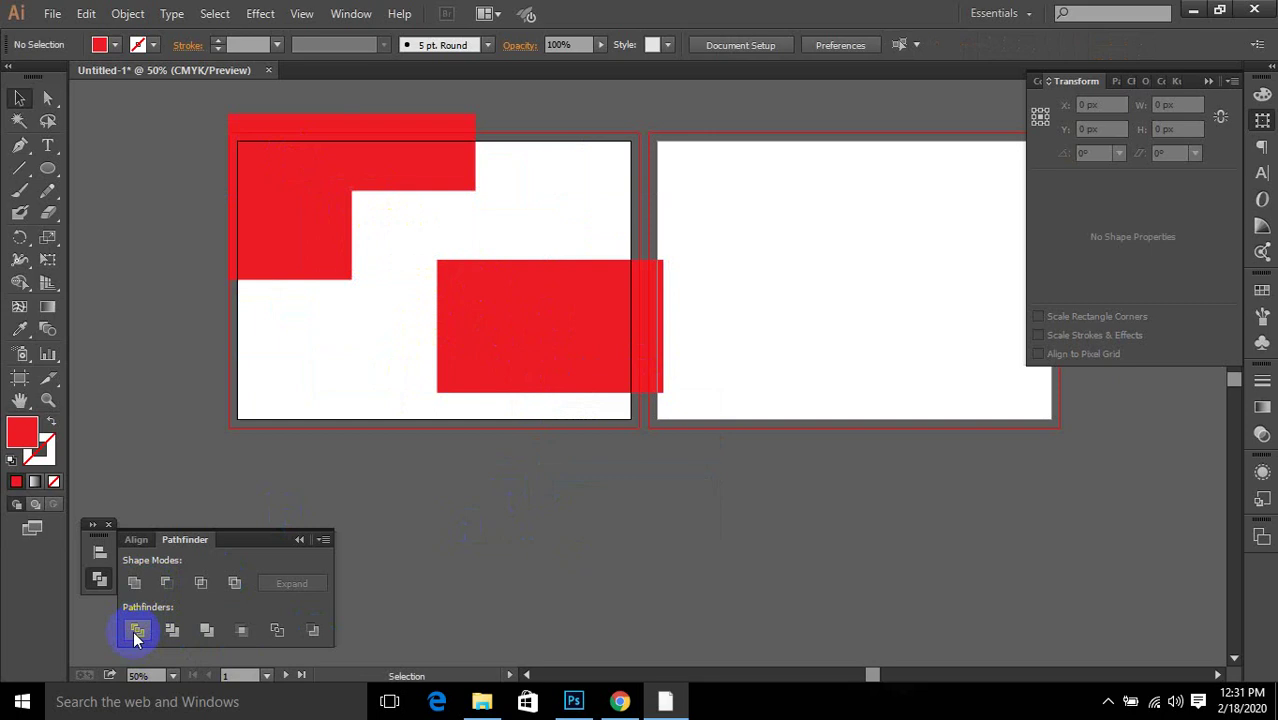
{"action": "left_click_drag", "start_coordinate": [400, 228], "coordinate": [452, 282]}
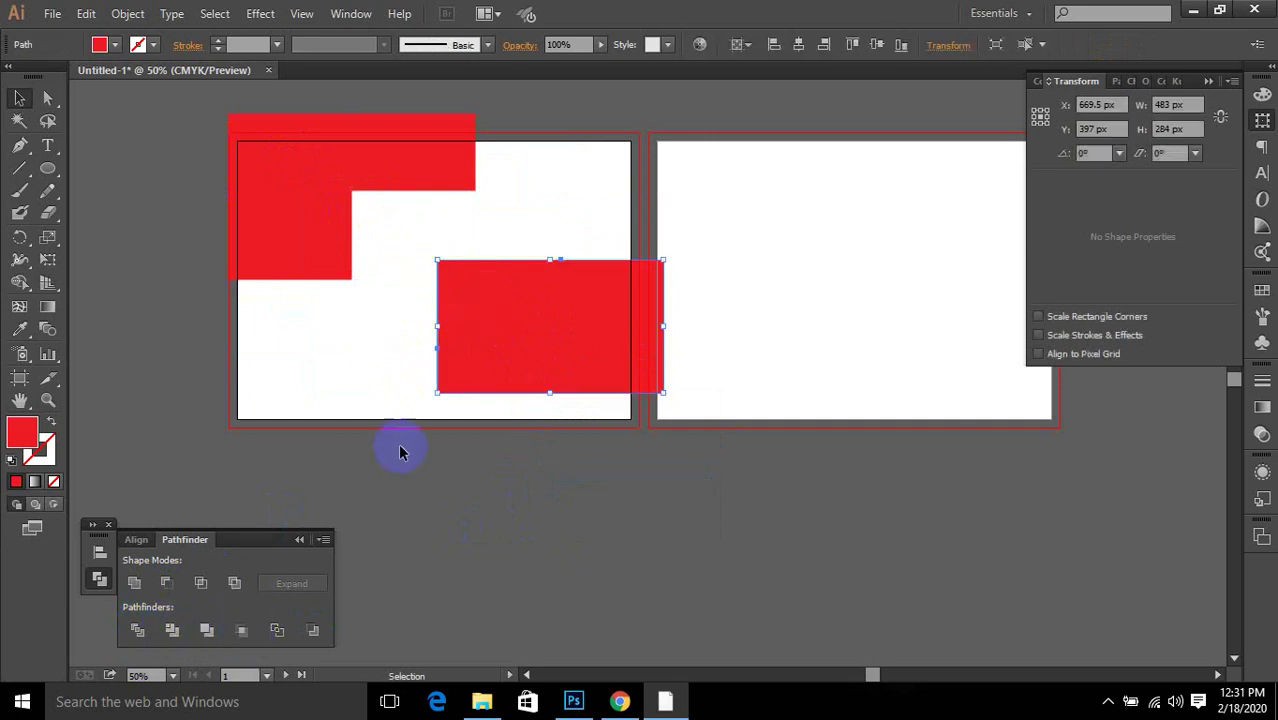
{"action": "key", "text": "a"}
{"action": "key", "text": "ctrl+a"}
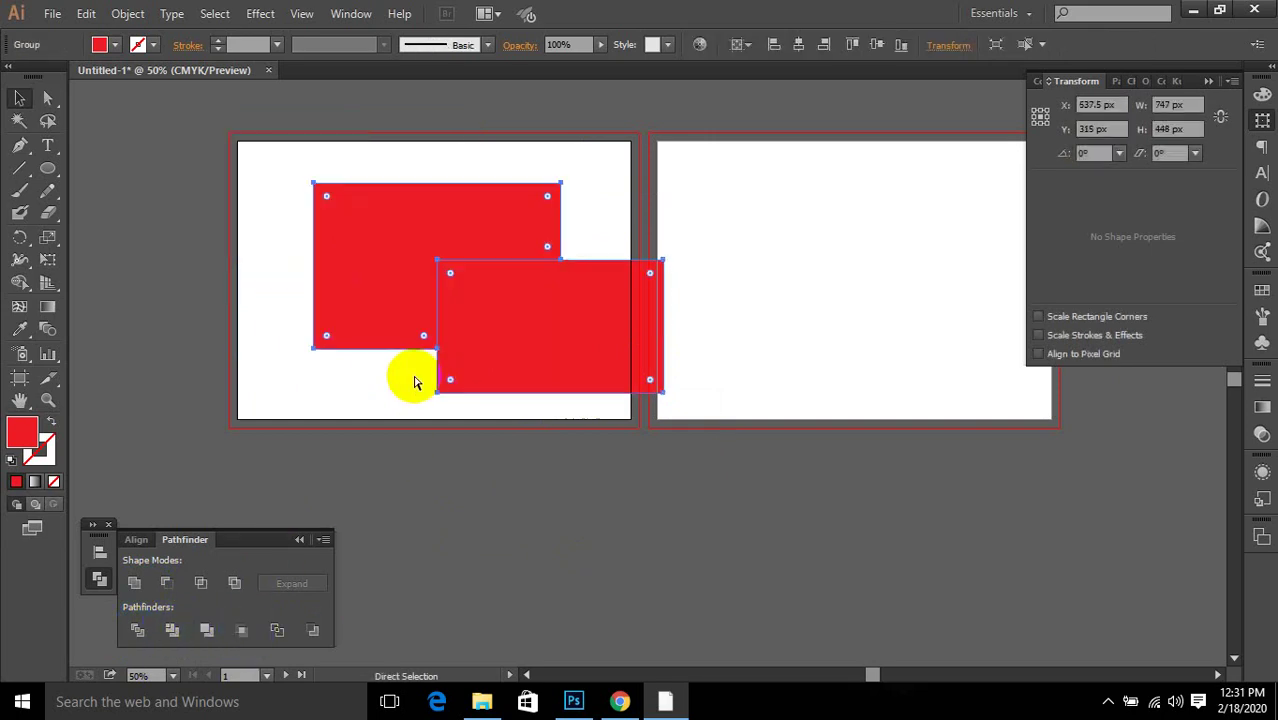
{"action": "key", "text": "ctrl+z"}
Step: Move the trimmed group of rectangles once more, and undo both the move and the Trim operation
{"action": "key", "text": "v"}
{"action": "left_click", "coordinate": [481, 494]}
{"action": "left_click", "coordinate": [469, 318]}
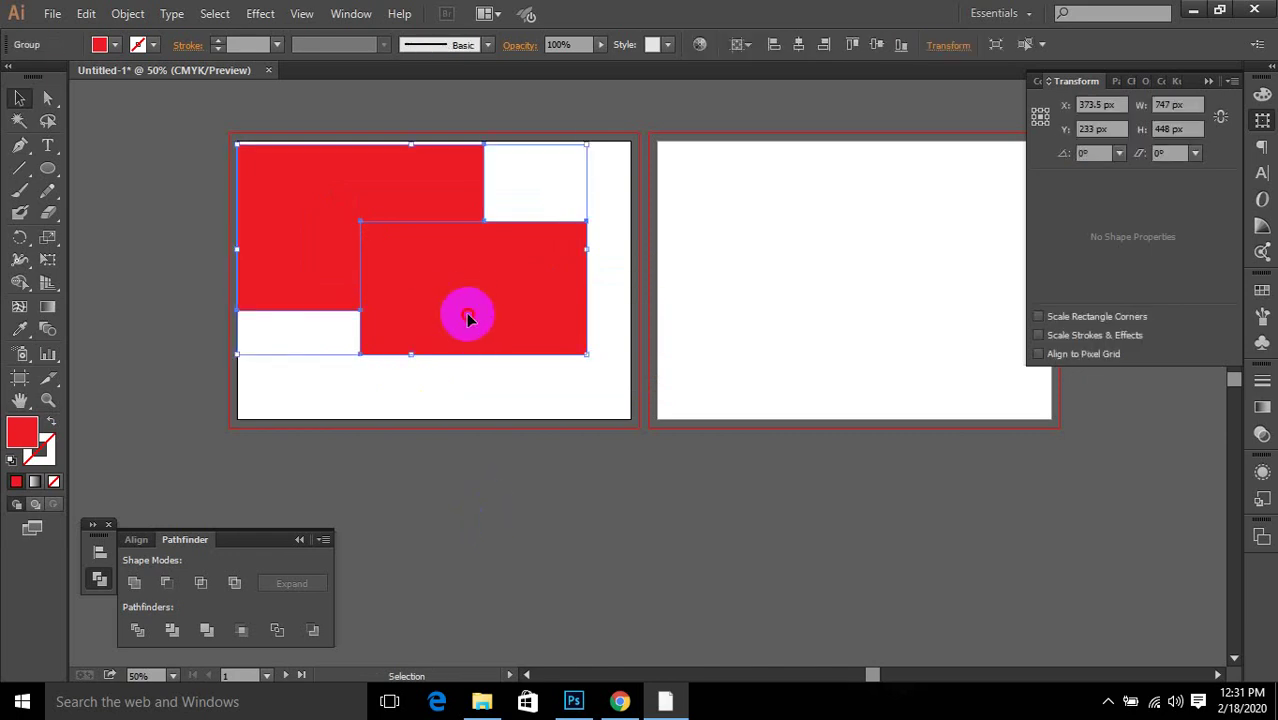
{"action": "left_click_drag", "start_coordinate": [469, 318], "coordinate": [571, 388]}
{"action": "right_click", "coordinate": [491, 325]}
{"action": "left_click", "coordinate": [519, 561]}
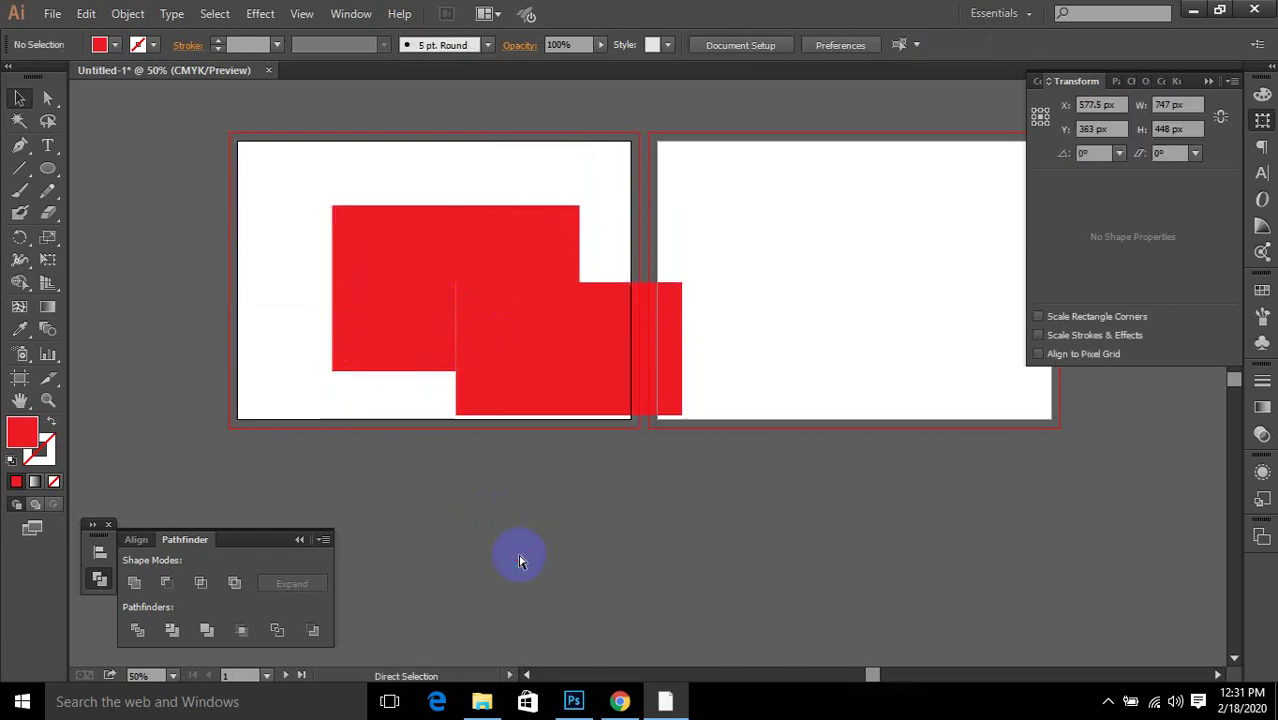
{"action": "key", "text": "ctrl+z"}
{"action": "left_click", "coordinate": [571, 385]}
Step: Apply Merge to the two overlapping red rectangles and move the merged shape across the gap between the artboards
{"action": "left_click_drag", "start_coordinate": [640, 169], "coordinate": [372, 345]}
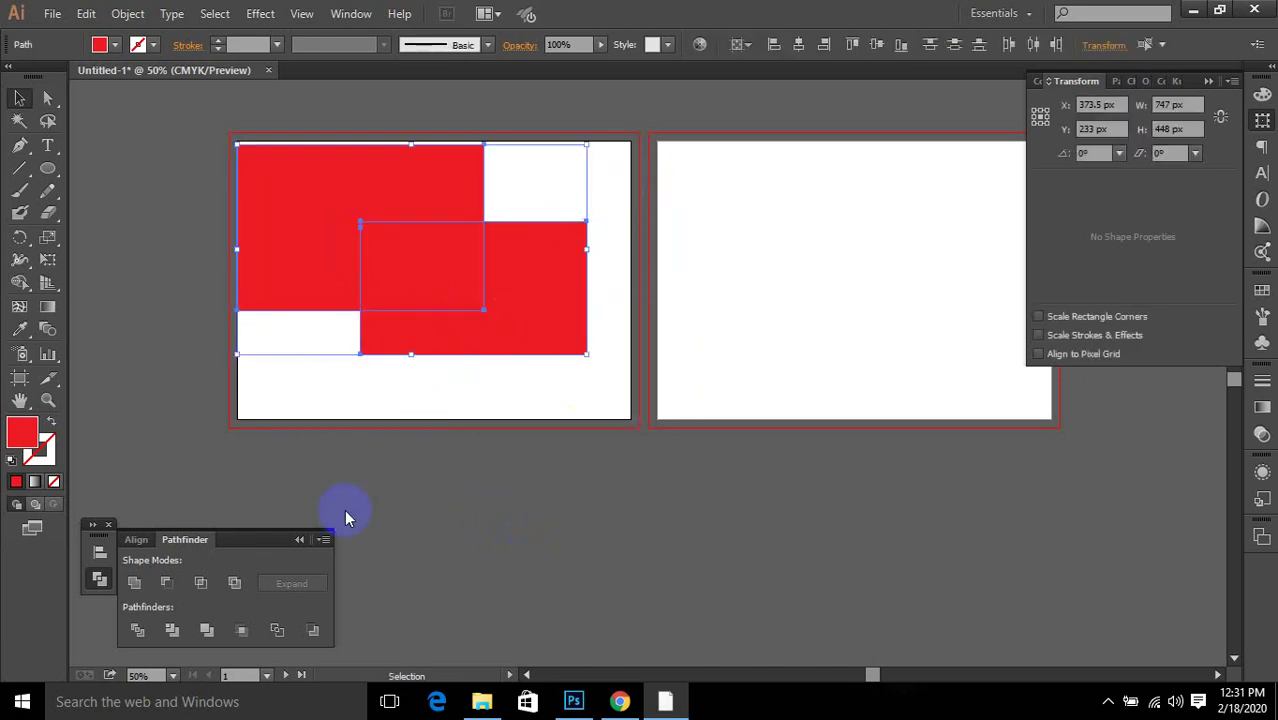
{"action": "left_click", "coordinate": [205, 633]}
{"action": "left_click", "coordinate": [478, 458]}
{"action": "left_click_drag", "start_coordinate": [448, 285], "coordinate": [636, 334]}
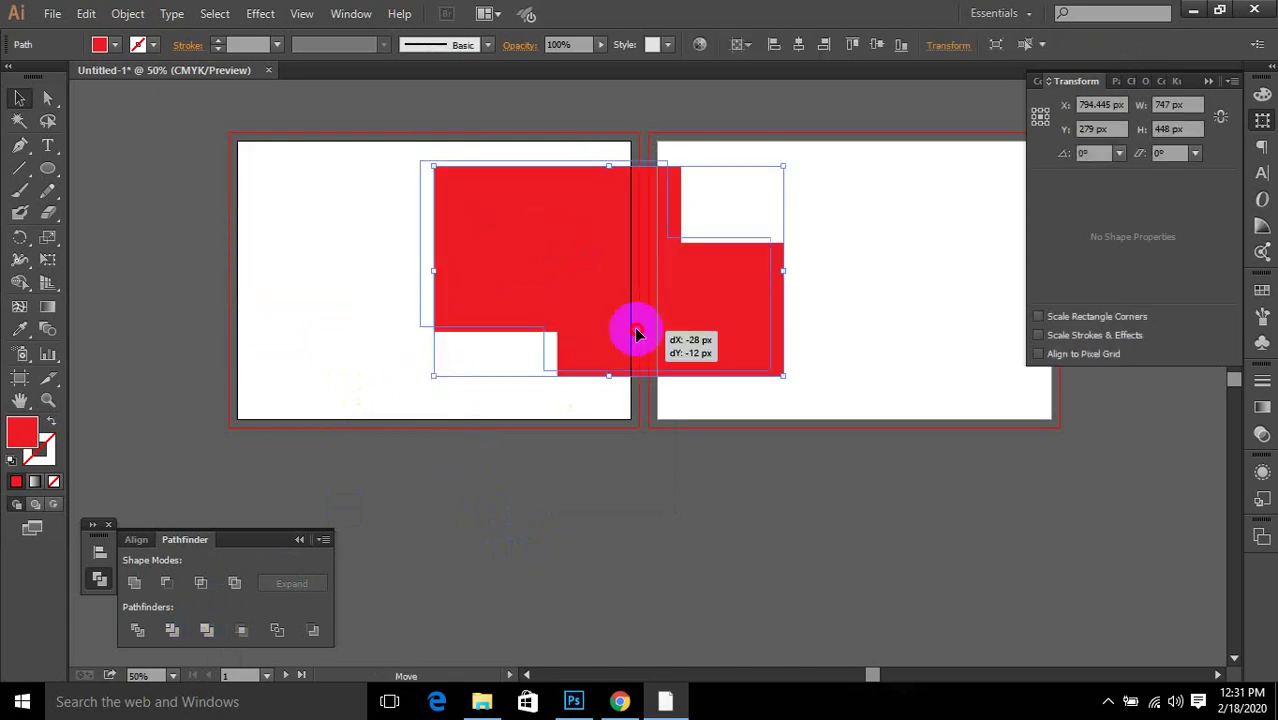
{"action": "key", "text": "ctrl+z"}
Step: Move the merged red shape back onto the first artboard, and undo that move
{"action": "right_click", "coordinate": [440, 360]}
{"action": "left_click", "coordinate": [332, 428]}
{"action": "left_click_drag", "start_coordinate": [395, 260], "coordinate": [457, 308]}
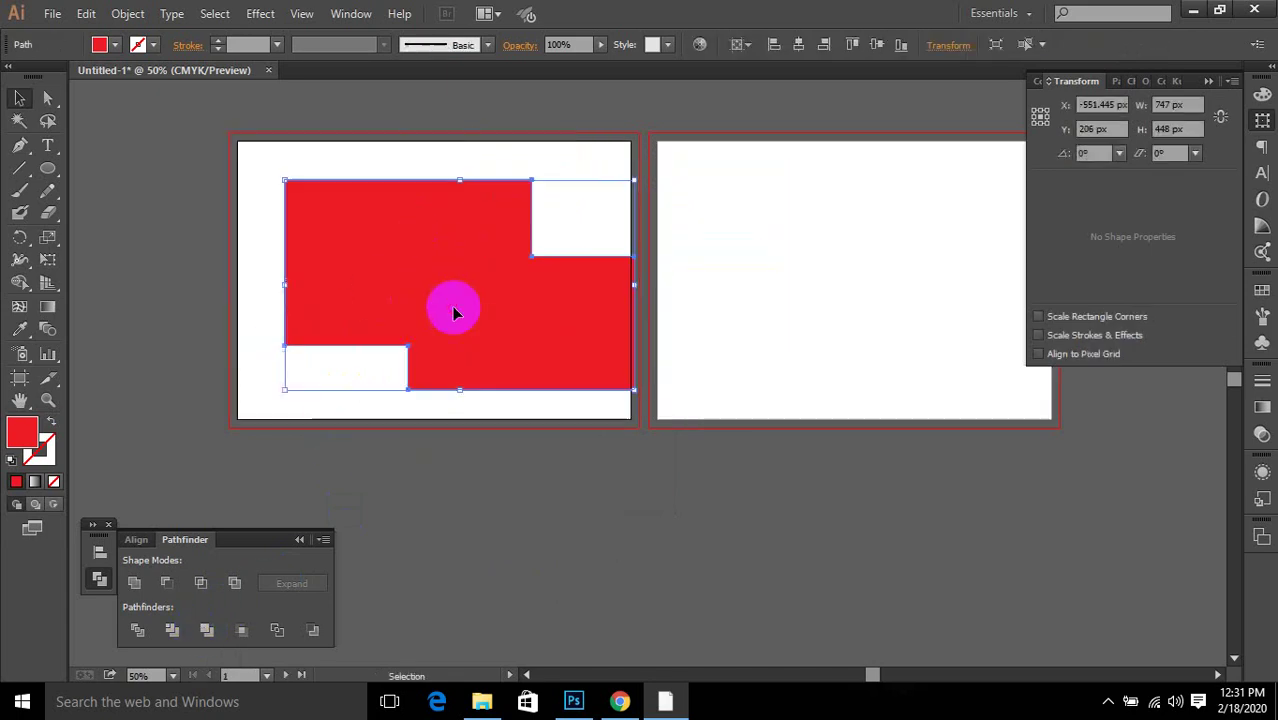
{"action": "left_click", "coordinate": [137, 591]}
{"action": "left_click", "coordinate": [546, 352]}
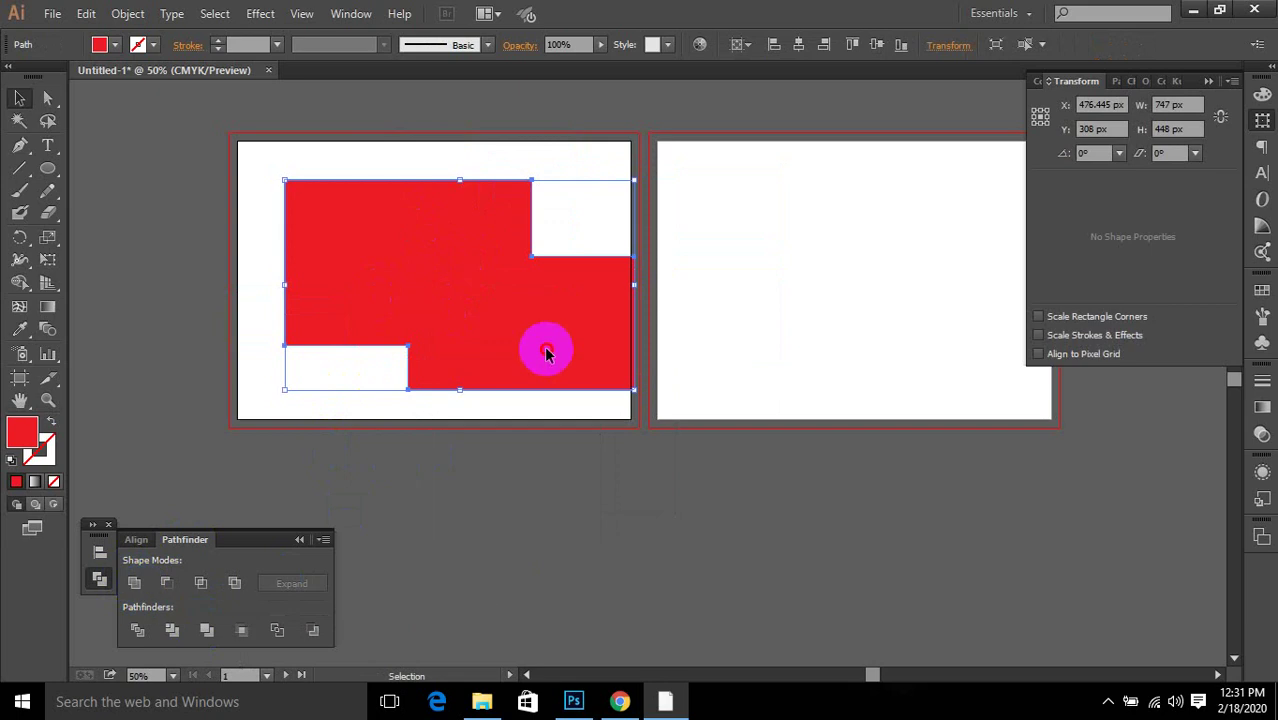
{"action": "left_click", "coordinate": [241, 631]}
{"action": "left_click", "coordinate": [200, 584]}
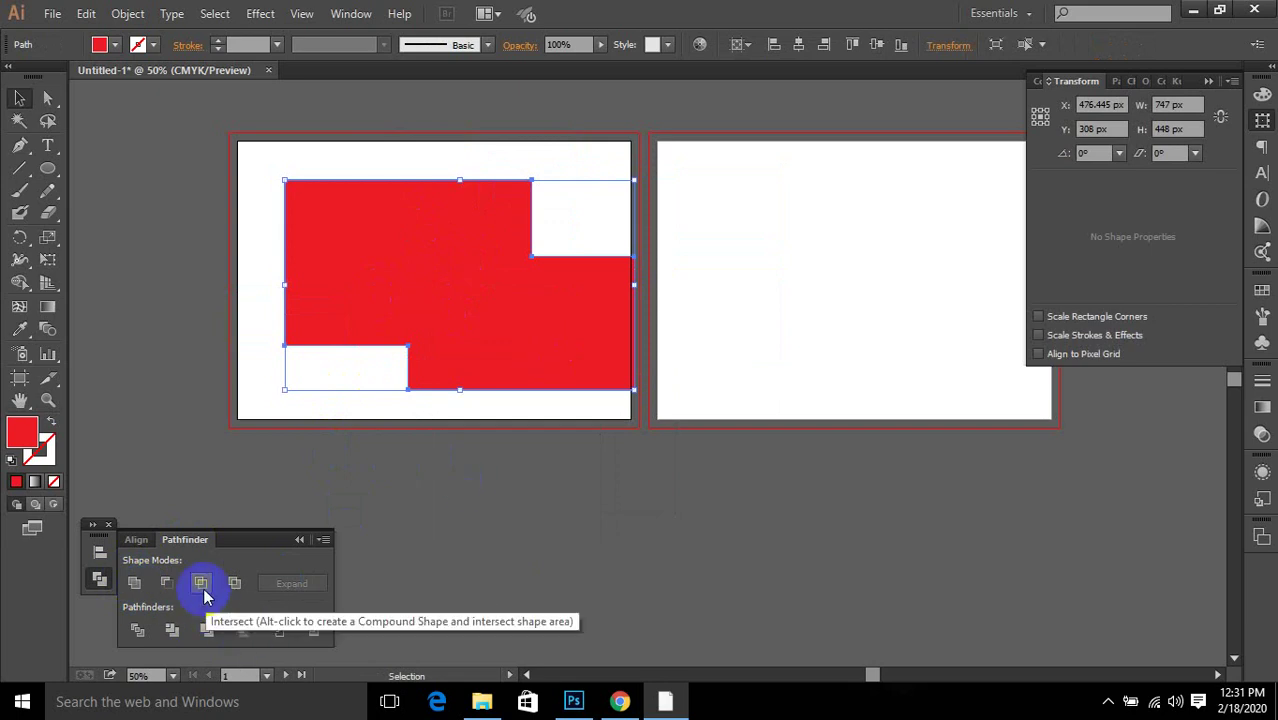
{"action": "key", "text": "ctrl+z"}
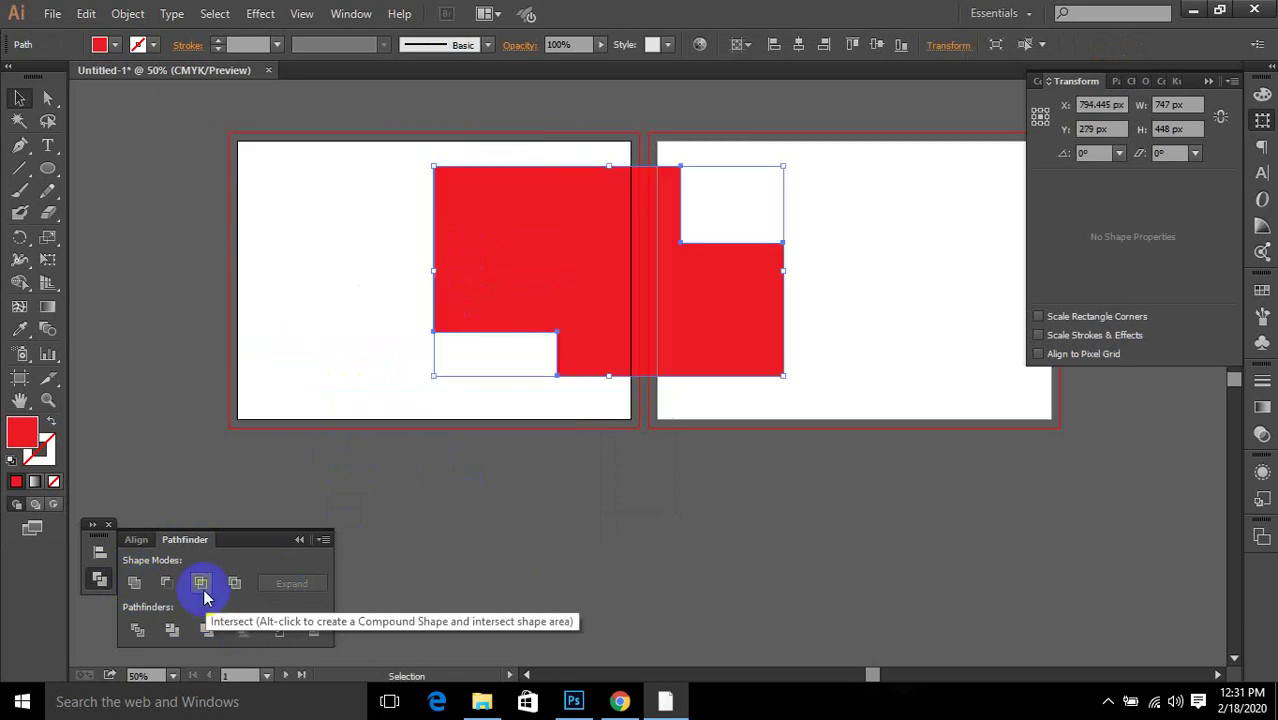
Step: Undo the move and the Merge of the two red rectangles, and select the rectangles individually
{"action": "left_click", "coordinate": [203, 594]}
{"action": "key", "text": "ctrl+z"}
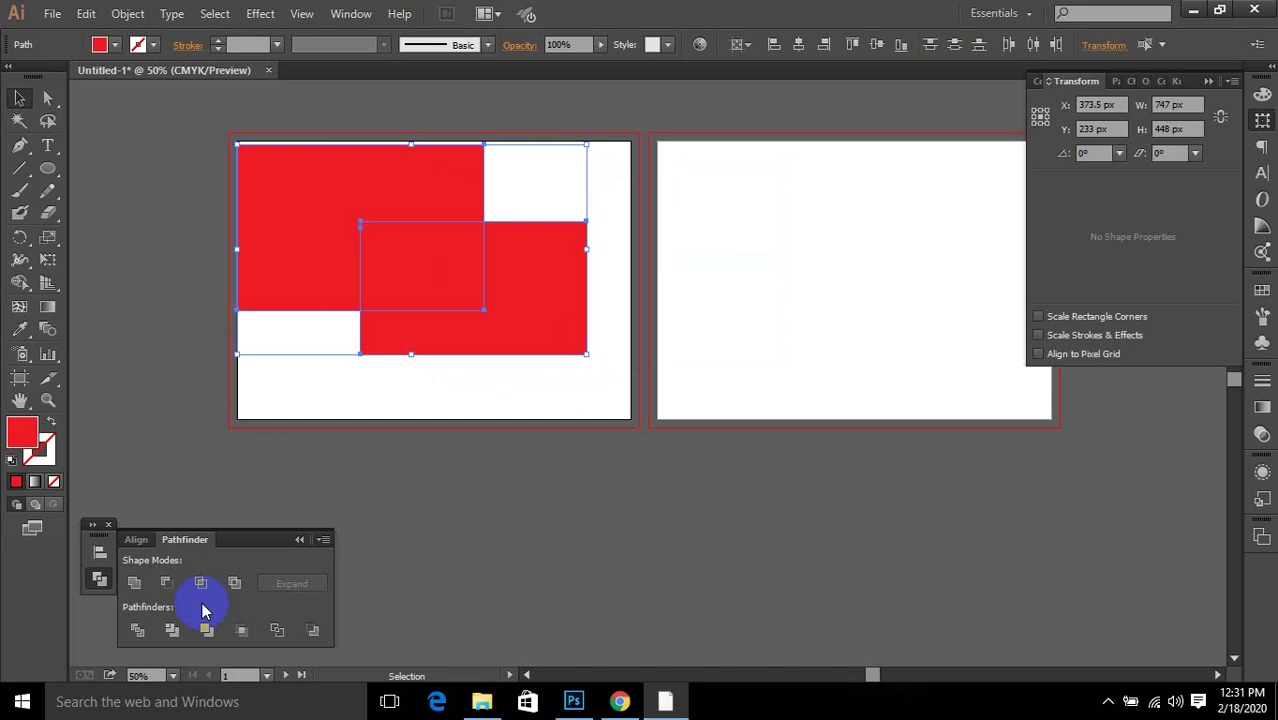
{"action": "left_click", "coordinate": [498, 382]}
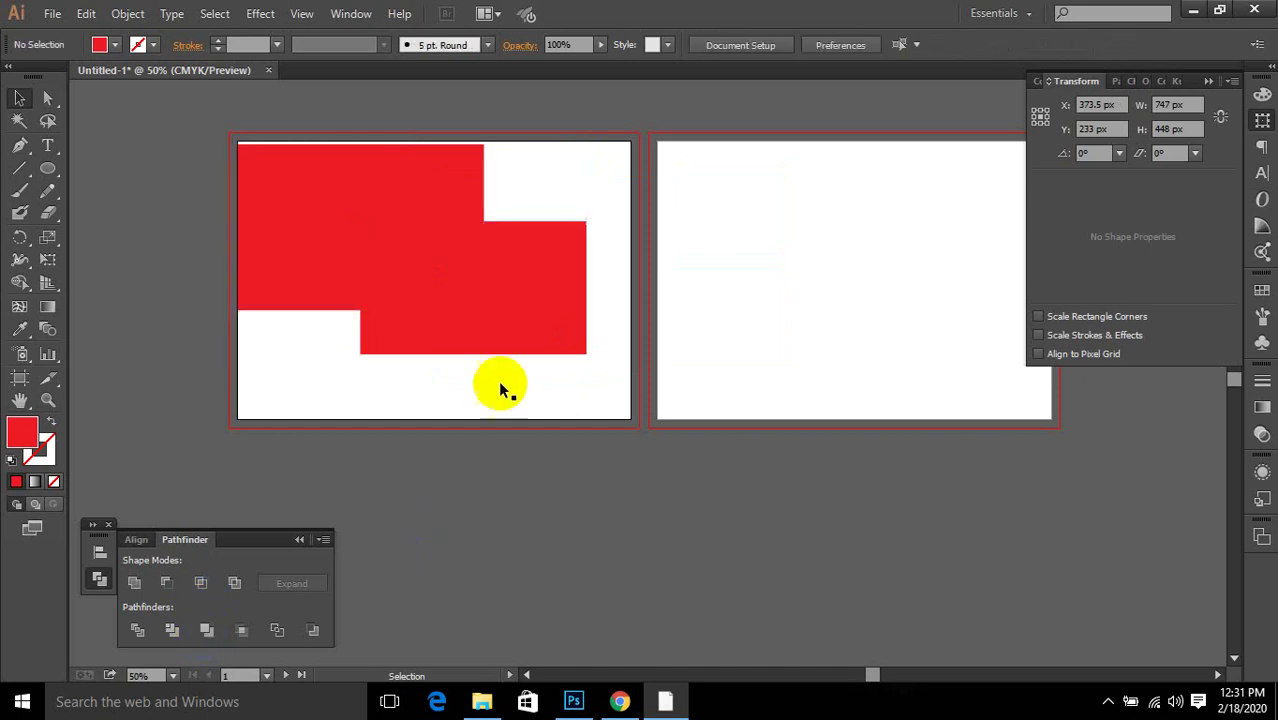
{"action": "left_click", "coordinate": [451, 287]}
{"action": "left_click", "coordinate": [349, 193]}
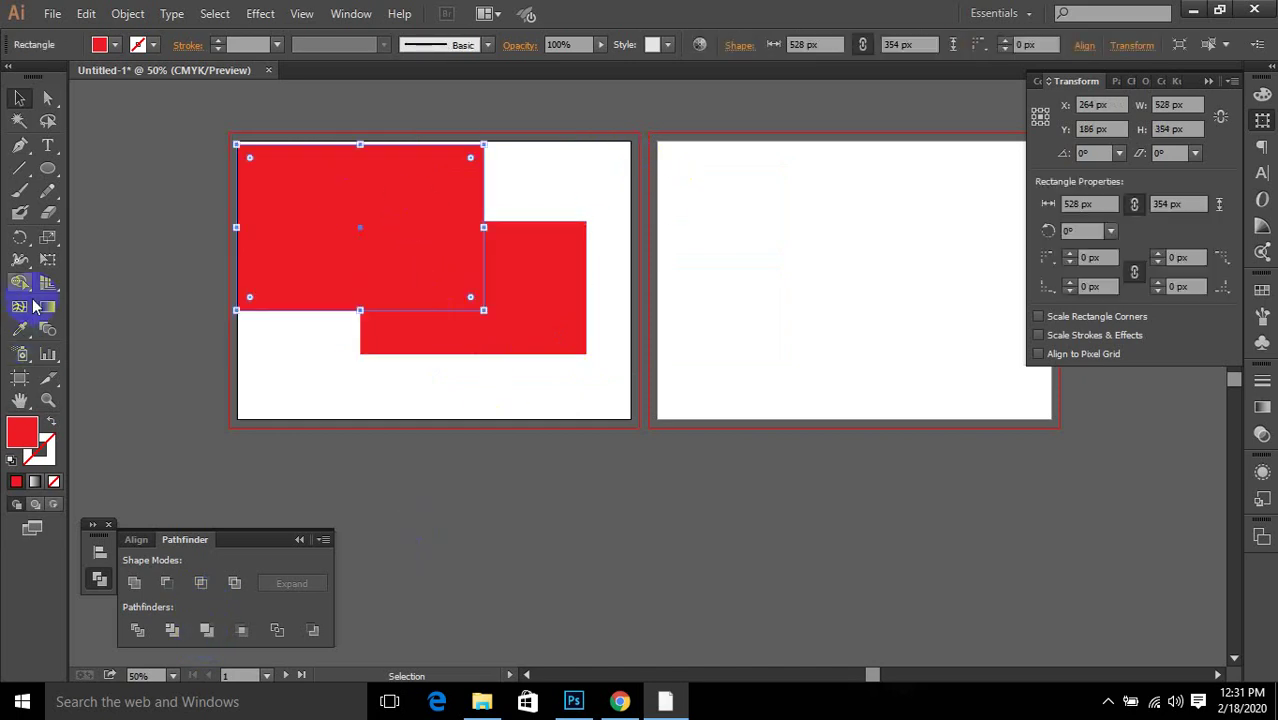
Step: Draw a third red rectangle about 370 x 136 px over the first artboard's upper-left corner, and merge it with the other two
{"action": "left_click_drag", "start_coordinate": [47, 167], "coordinate": [107, 165]}
{"action": "left_click_drag", "start_coordinate": [167, 118], "coordinate": [341, 182]}
{"action": "left_click", "coordinate": [19, 97]}
{"action": "left_click_drag", "start_coordinate": [80, 113], "coordinate": [579, 391]}
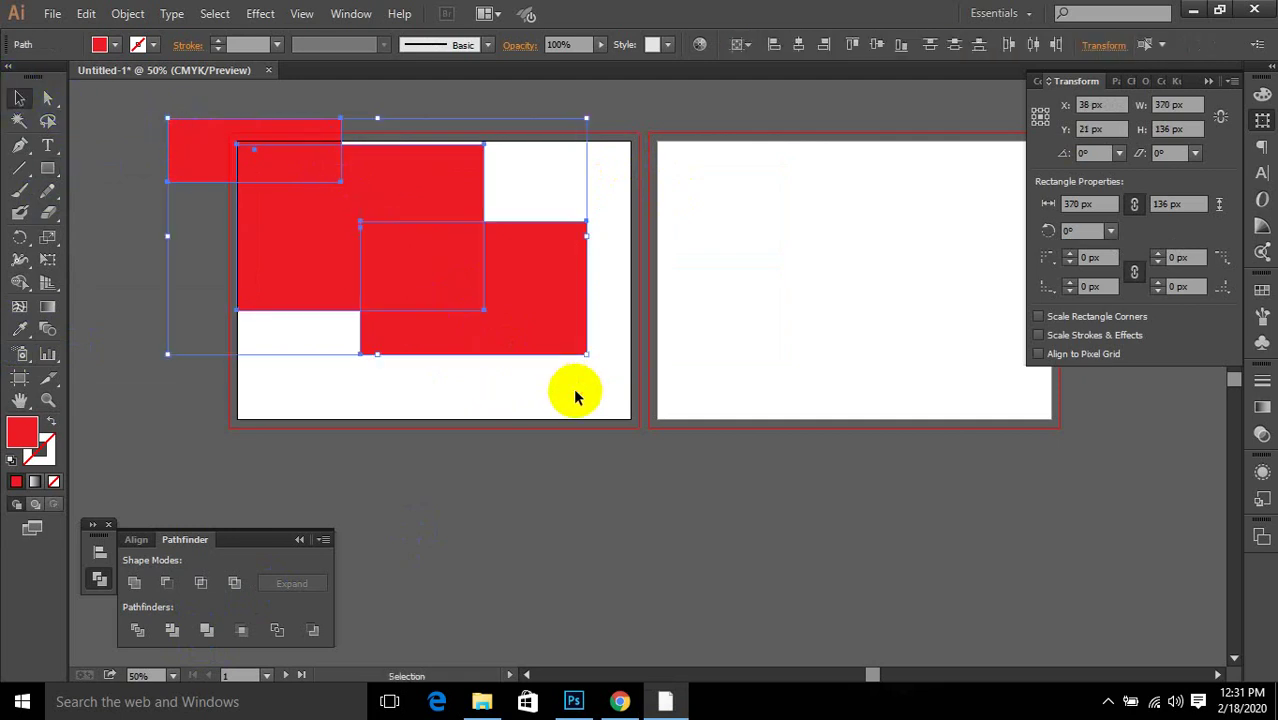
{"action": "left_click", "coordinate": [206, 630]}
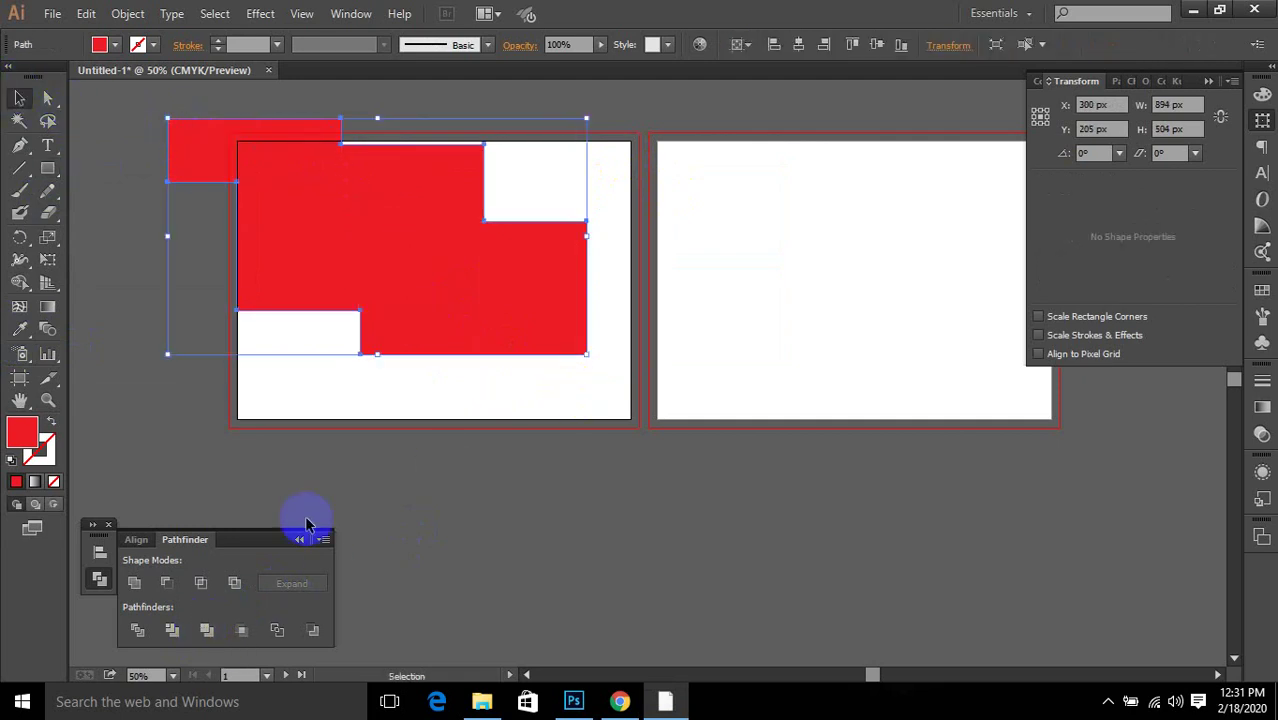
Step: Move the merged red shape across the artboards, and undo the moves and the Merge
{"action": "right_click", "coordinate": [433, 247]}
{"action": "left_click", "coordinate": [756, 348]}
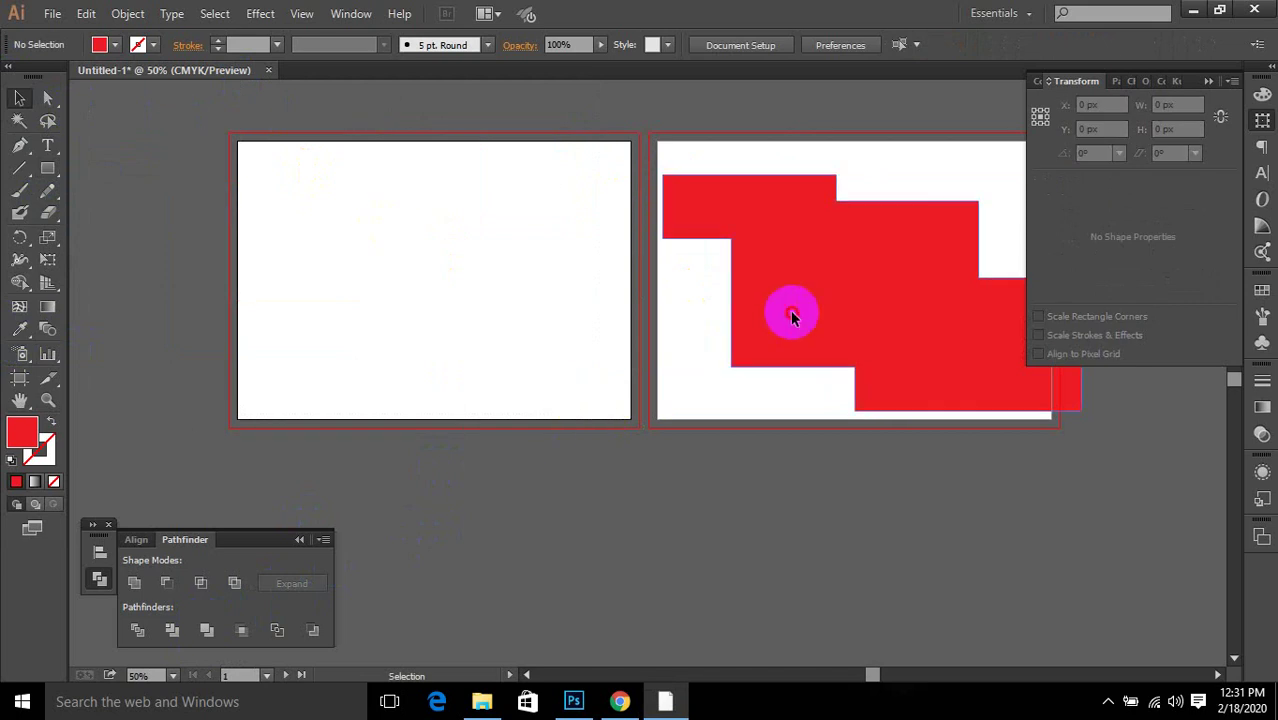
{"action": "key", "text": "ctrl+z"}
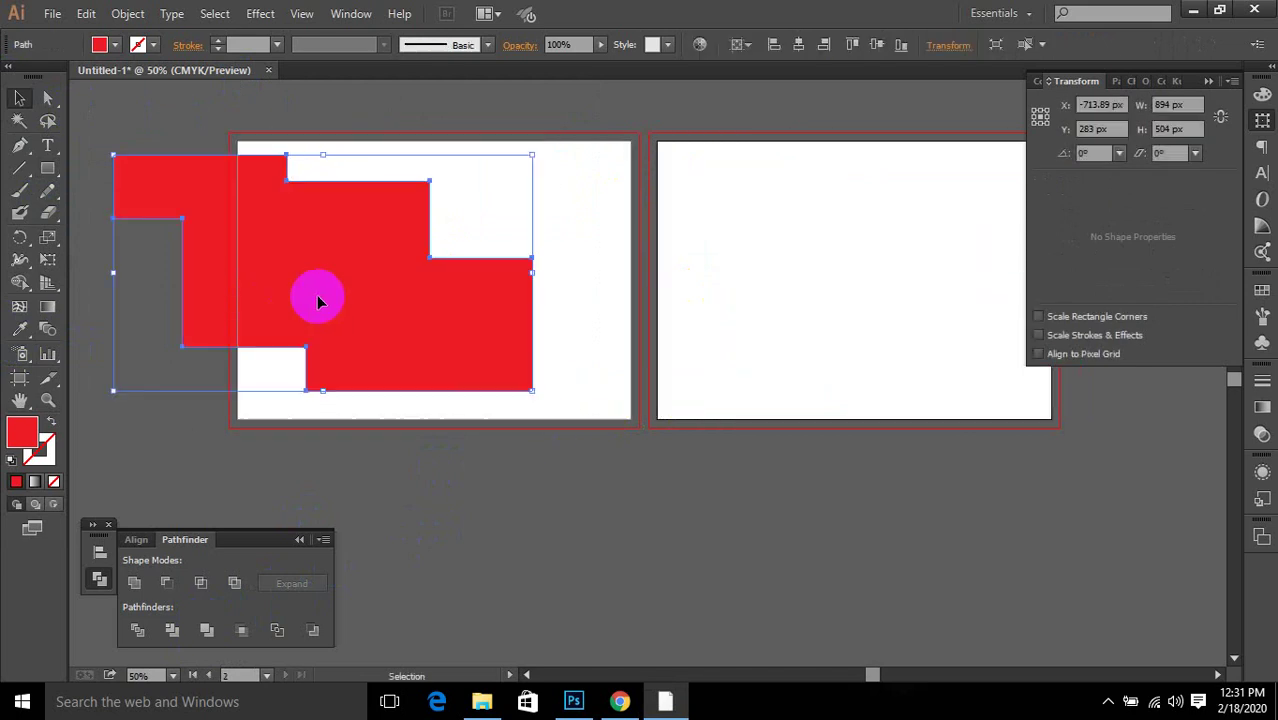
{"action": "left_click_drag", "start_coordinate": [317, 294], "coordinate": [572, 349]}
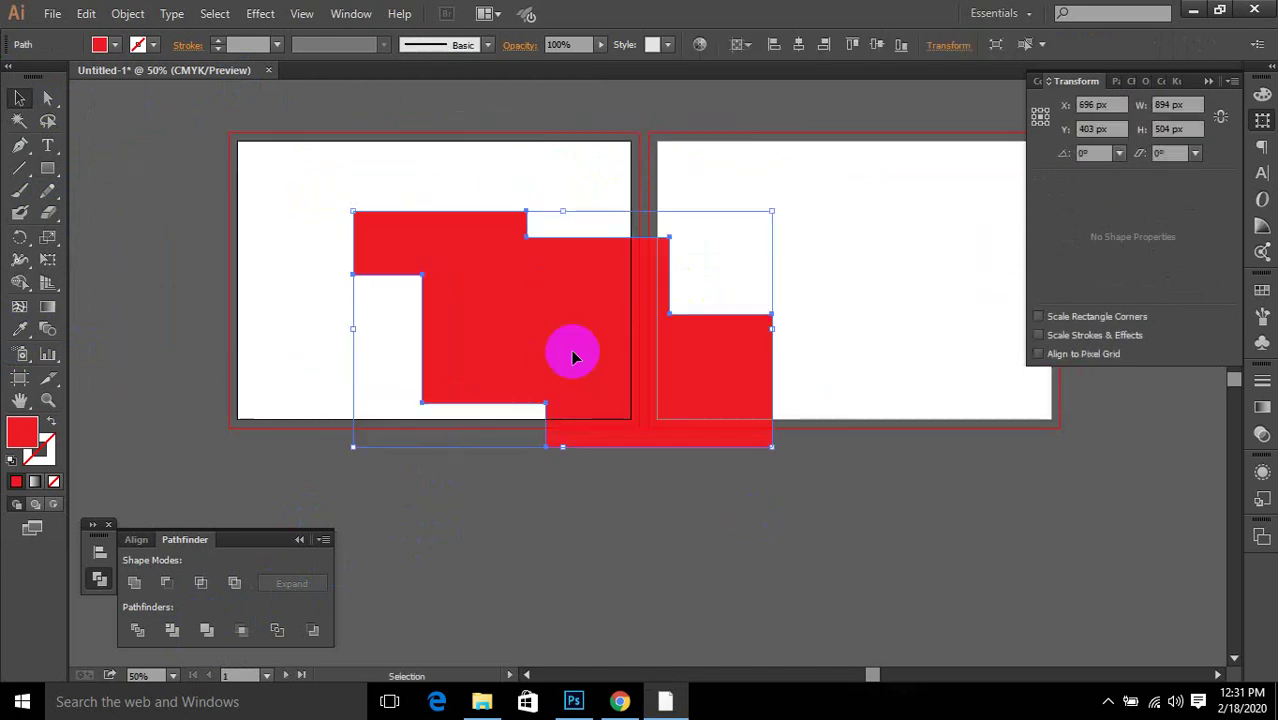
{"action": "key", "text": "ctrl+z"}
{"action": "key", "text": "ctrl+z"}
{"action": "key", "text": "ctrl+z"}
{"action": "key", "text": "ctrl+z"}
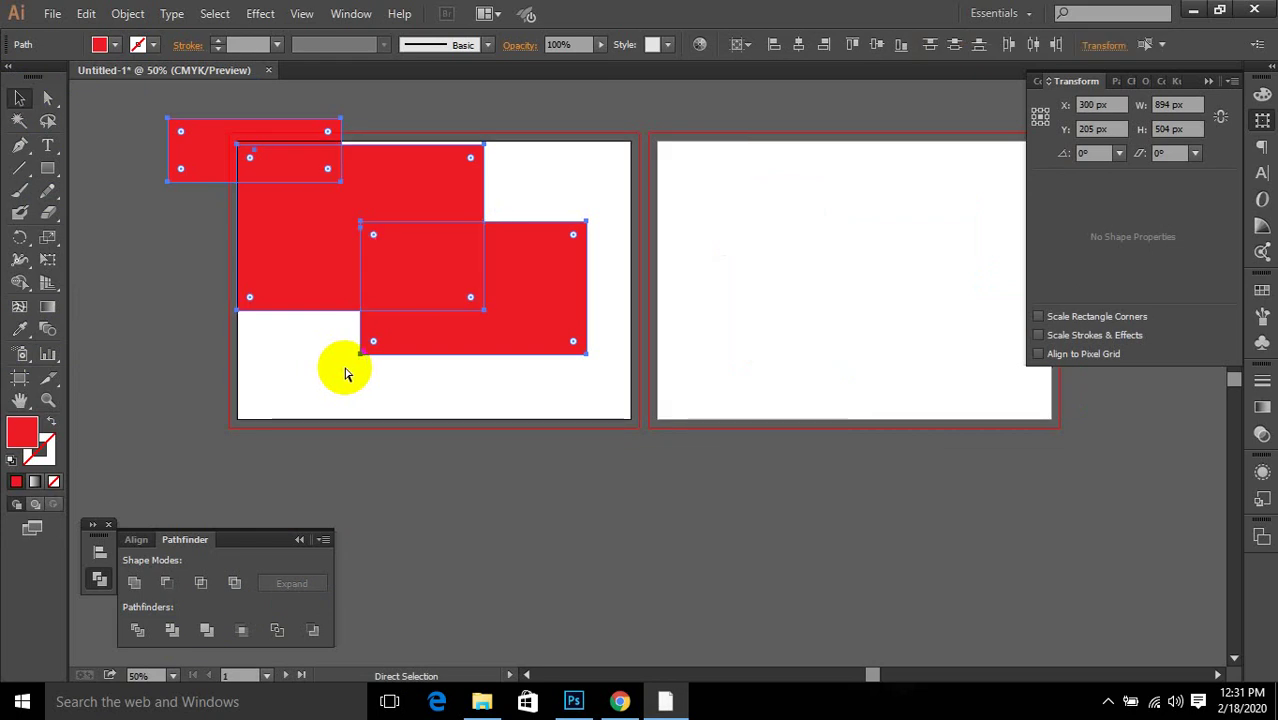
Step: Apply Crop to the two large overlapping red rectangles, leaving the small third rectangle out of the selection
{"action": "key", "text": "v"}
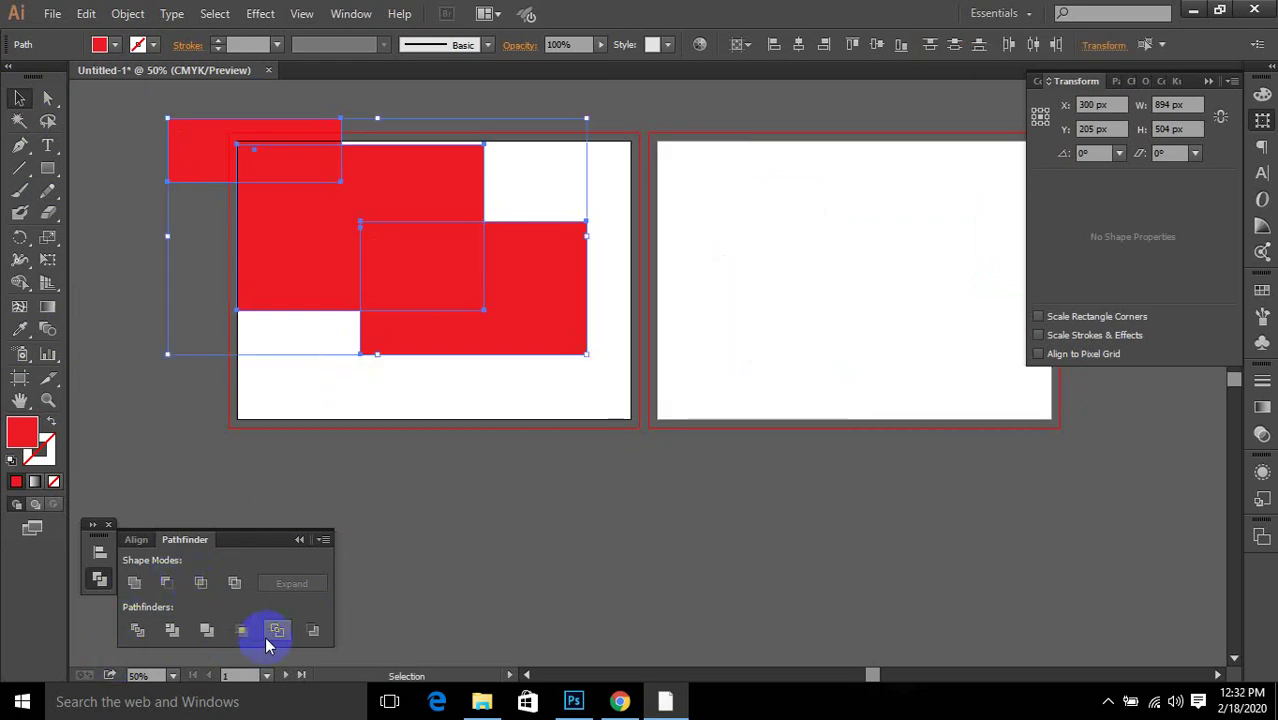
{"action": "left_click", "coordinate": [640, 357]}
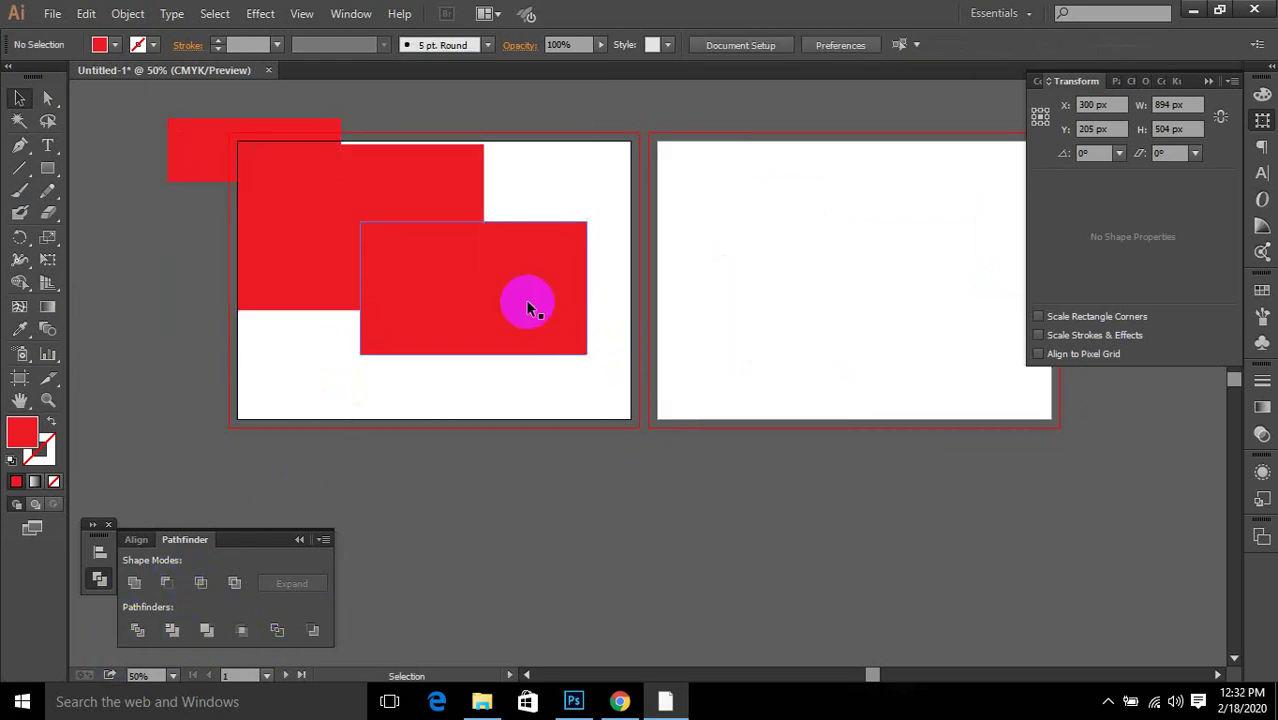
{"action": "left_click", "coordinate": [300, 191]}
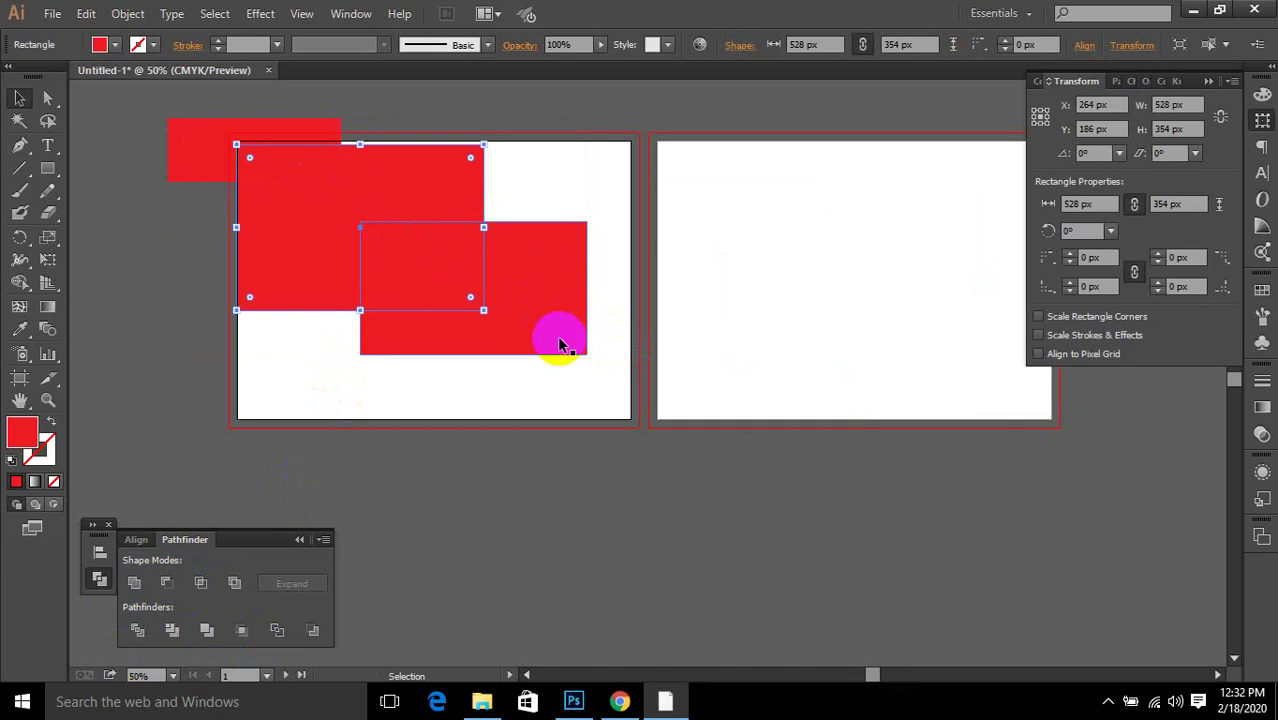
{"action": "left_click", "coordinate": [388, 311], "text": "shift"}
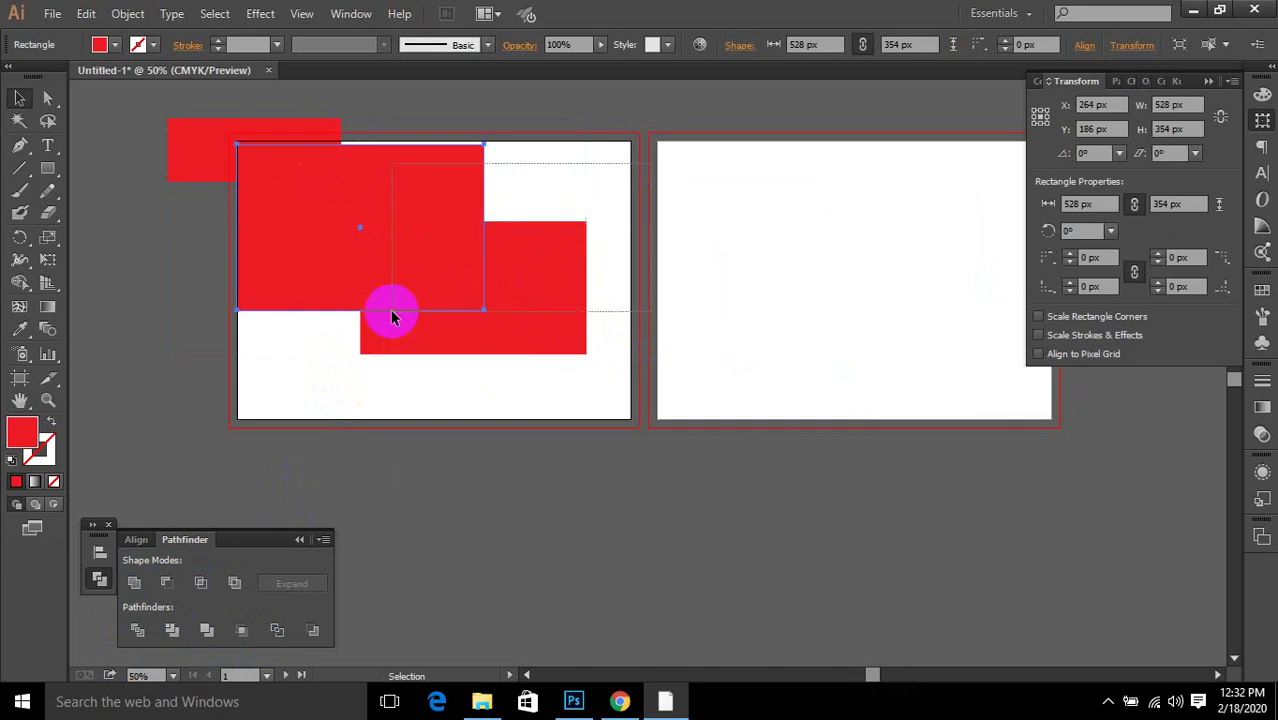
{"action": "left_click", "coordinate": [240, 632]}
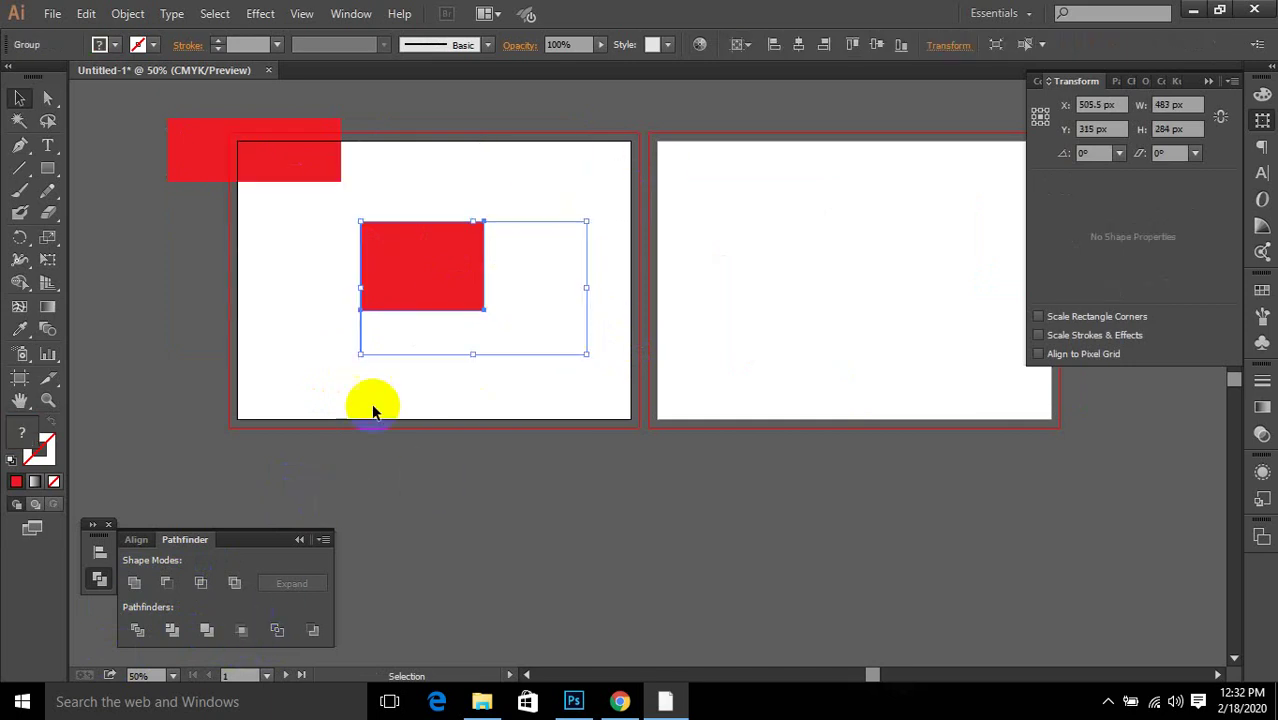
Step: Undo the Crop and the preceding edits, back to the state with the cut circle pieces on the second artboard
{"action": "left_click", "coordinate": [551, 310]}
{"action": "key", "text": "ctrl+z"}
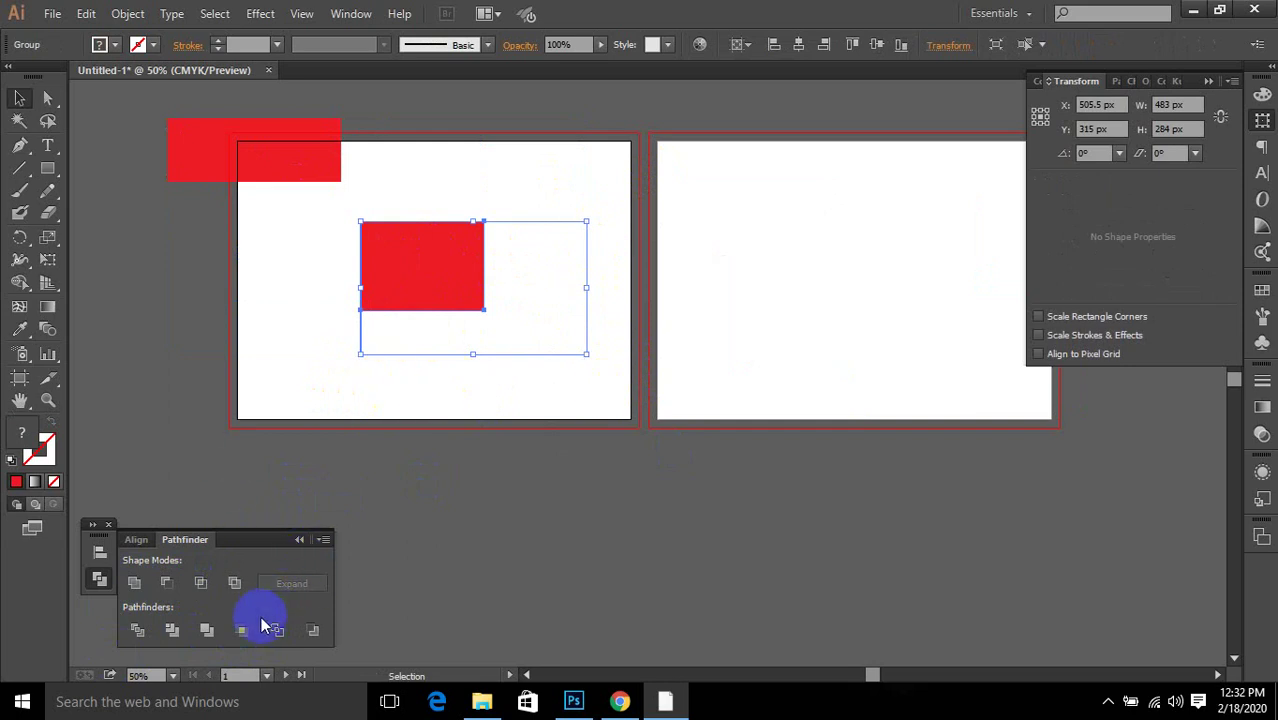
{"action": "key", "text": "ctrl+z"}
{"action": "left_click", "coordinate": [351, 251], "text": "ctrl"}
{"action": "key", "text": "ctrl+z"}
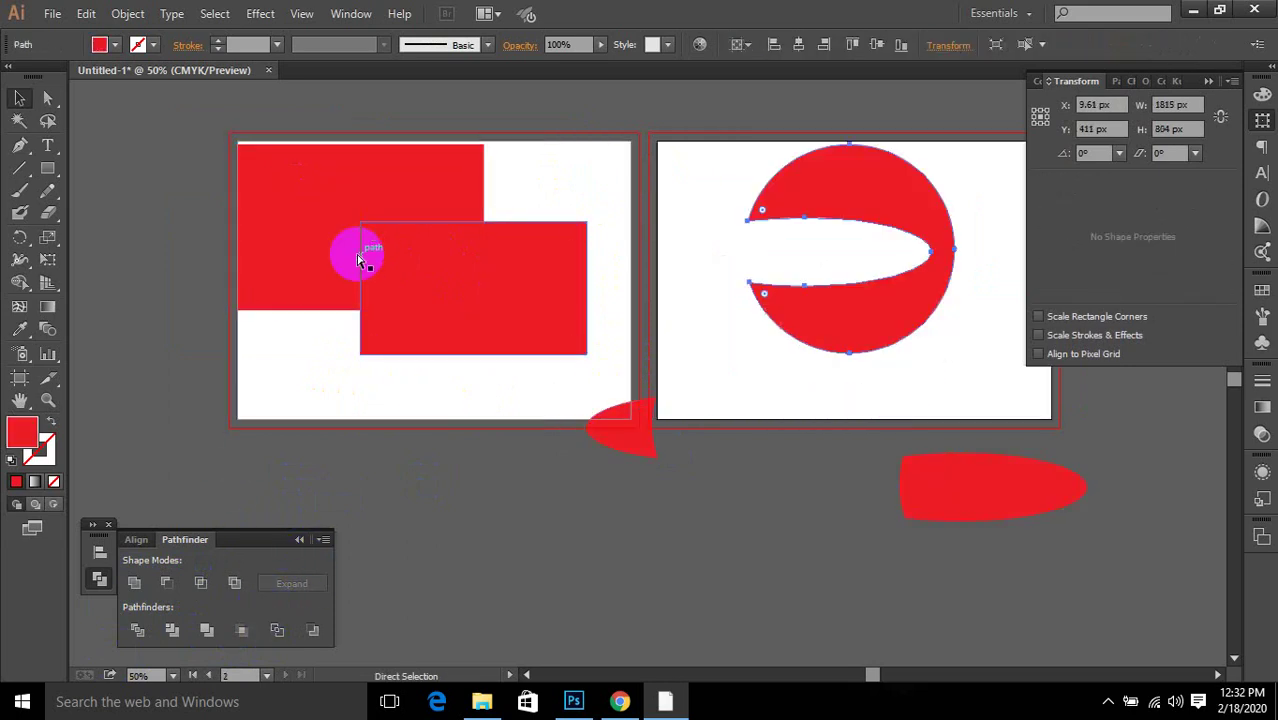
Step: Delete all the red shapes on and around both artboards
{"action": "left_click", "coordinate": [257, 120]}
{"action": "left_click", "coordinate": [950, 485]}
{"action": "key", "text": "Delete"}
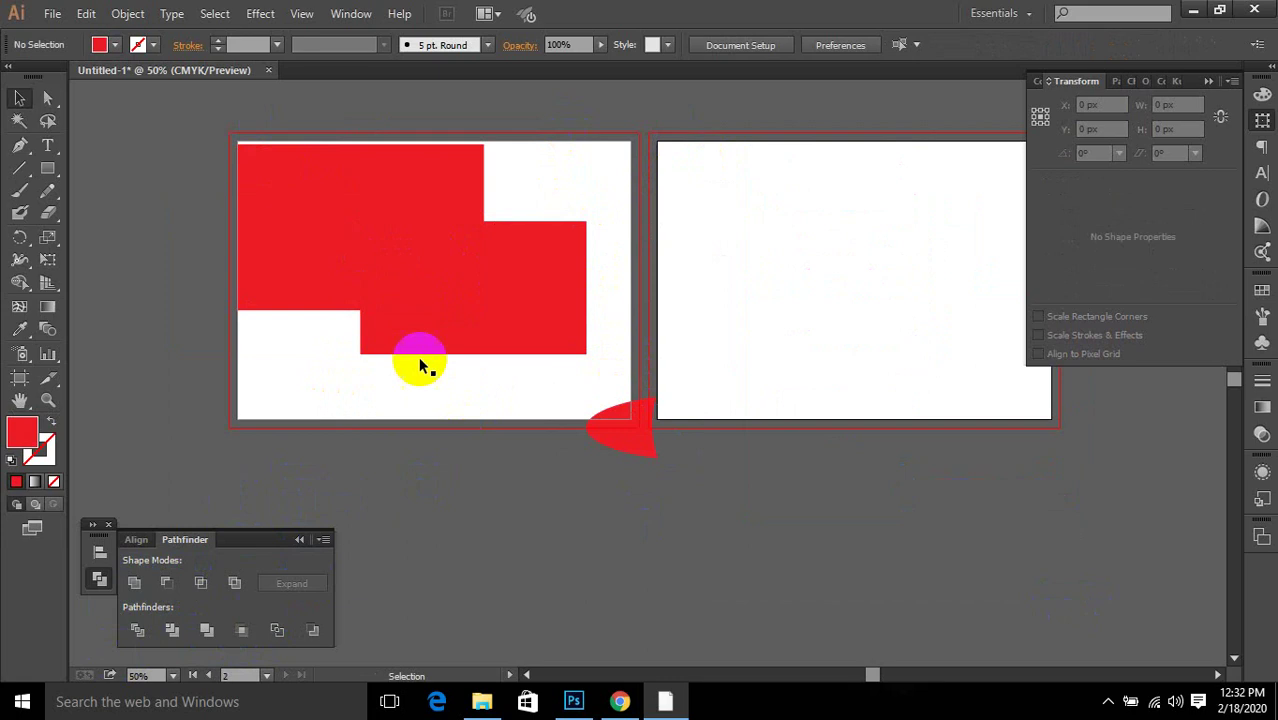
{"action": "left_click", "coordinate": [277, 151]}
{"action": "key", "text": "Delete"}
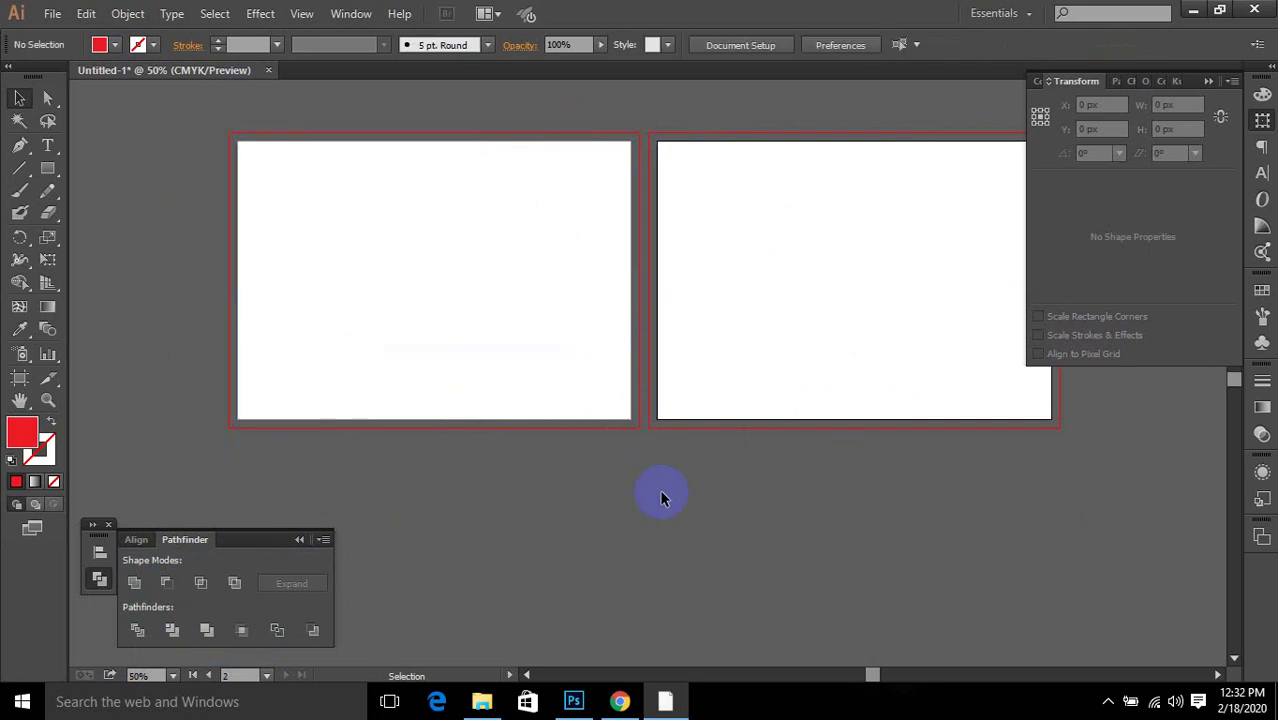
Step: Start a Pen tool path on the first artboard with a straight segment from about X 159, Y 253 px to X 519, Y 219 px
{"action": "left_click", "coordinate": [18, 152]}
{"action": "left_click_drag", "start_coordinate": [21, 150], "coordinate": [89, 148]}
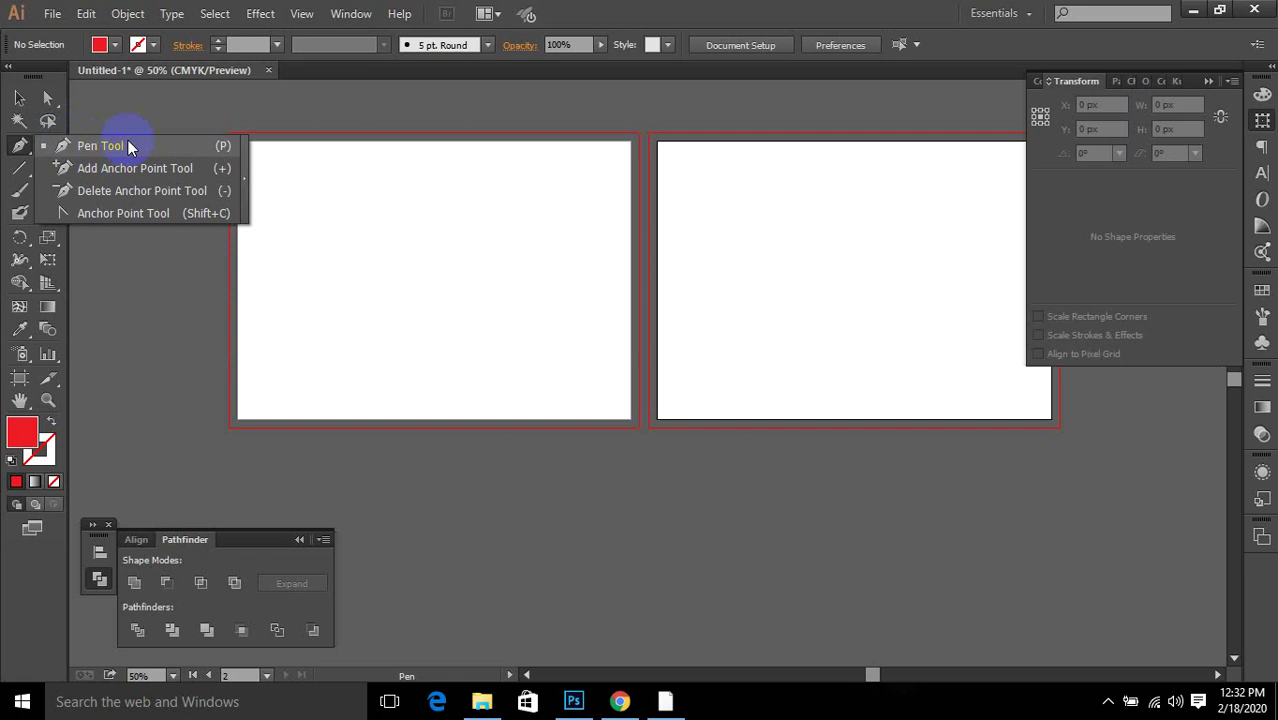
{"action": "left_click", "coordinate": [128, 147]}
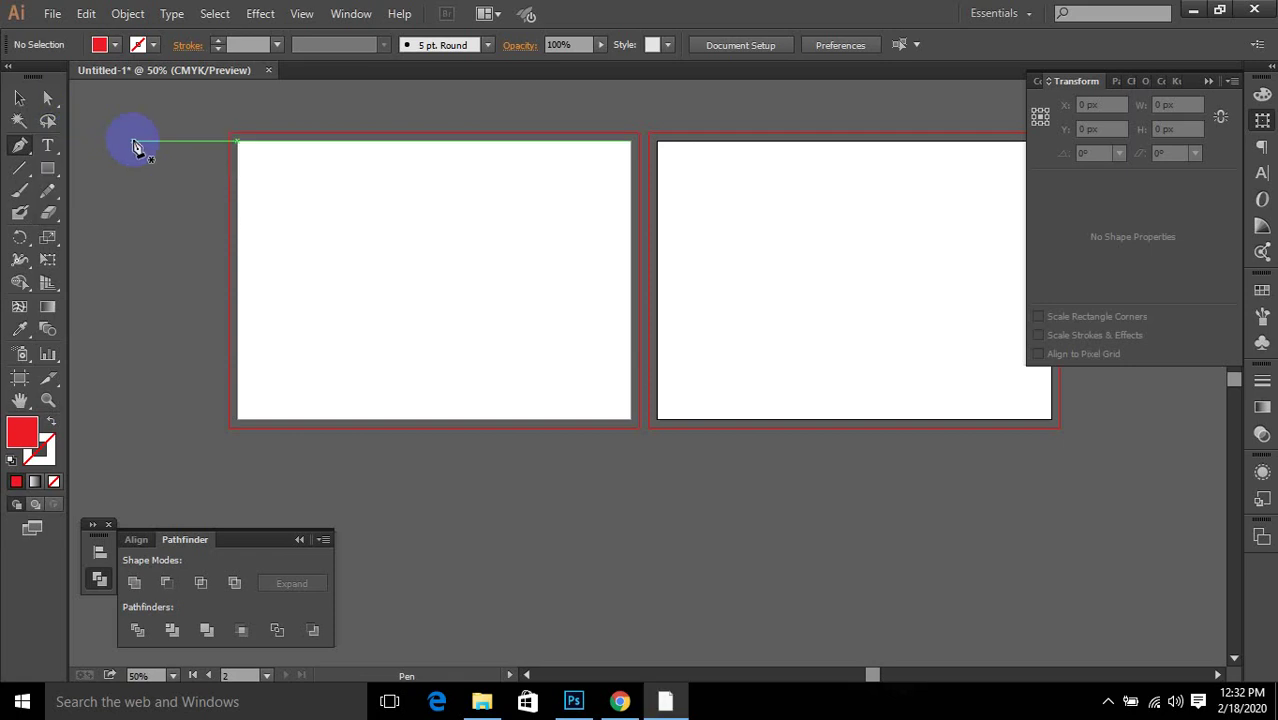
{"action": "left_click", "coordinate": [310, 259]}
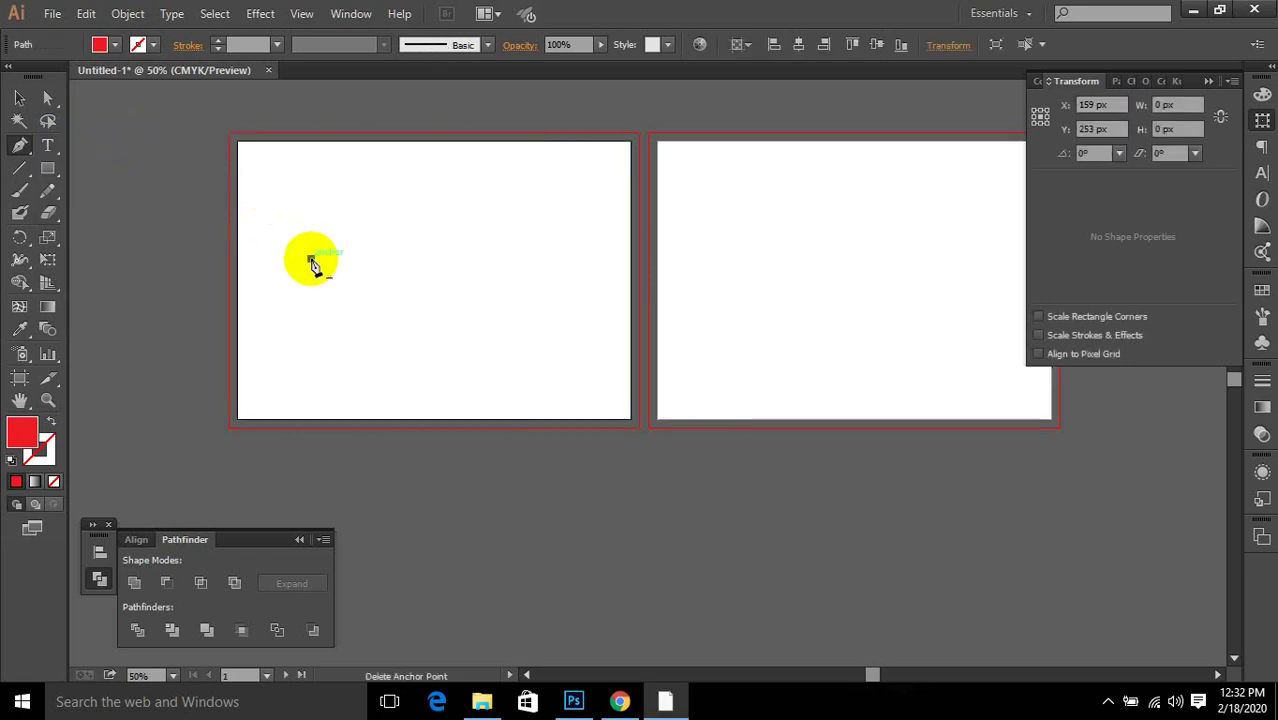
{"action": "left_click", "coordinate": [480, 243]}
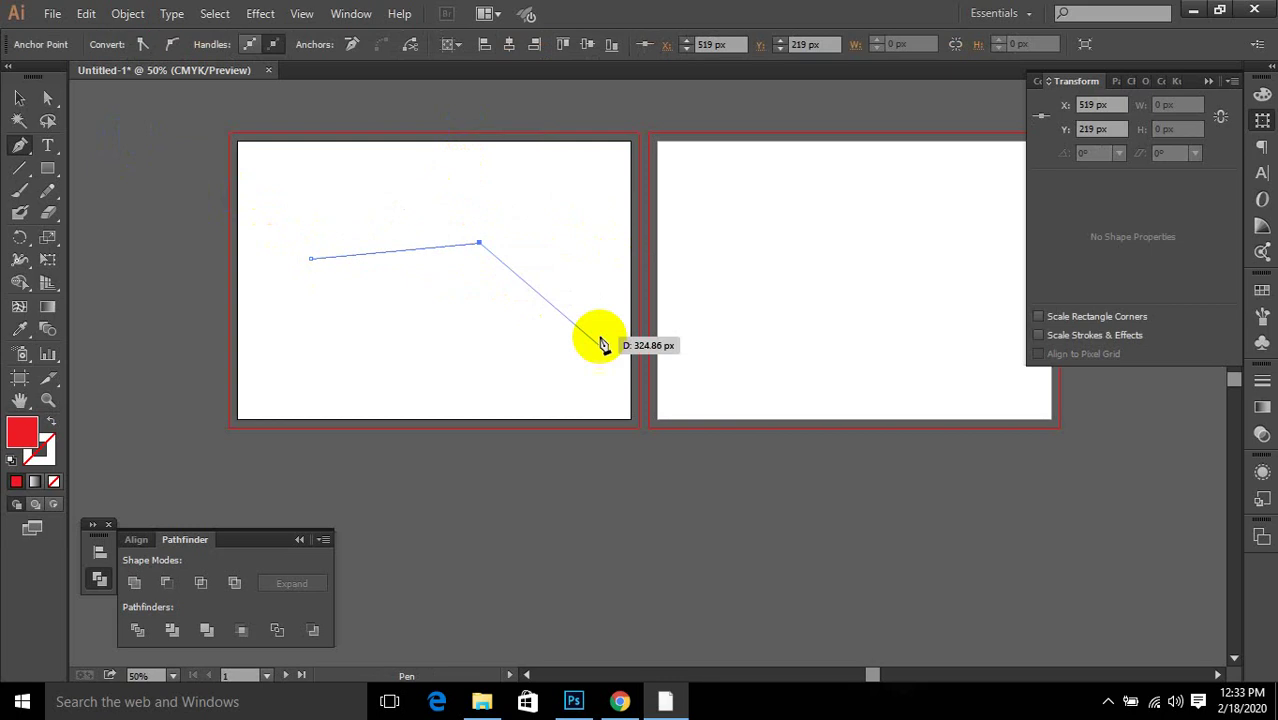
Step: Extend the path with two curved humps, breaking the handle between them and ending at about X 35, Y 445 px on the second artboard
{"action": "left_click", "coordinate": [575, 237]}
{"action": "left_click_drag", "start_coordinate": [575, 237], "coordinate": [575, 400]}
{"action": "left_click", "coordinate": [748, 276]}
{"action": "left_click_drag", "start_coordinate": [671, 188], "coordinate": [657, 288]}
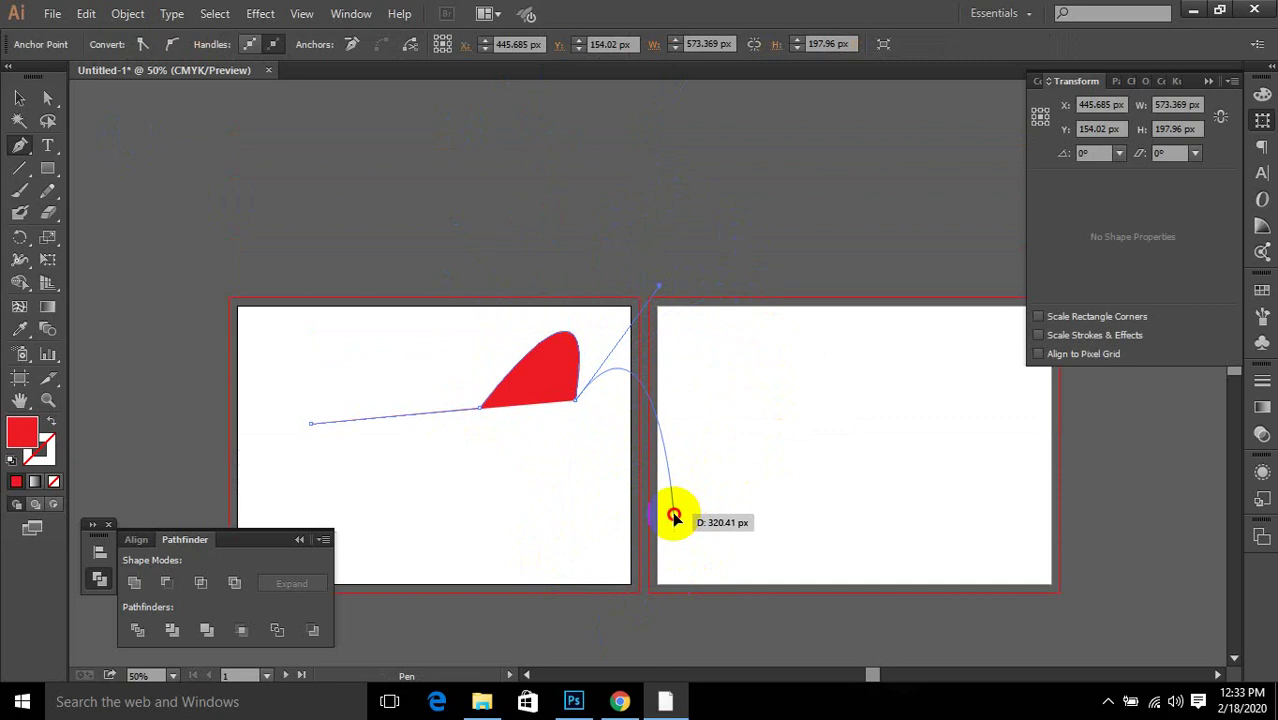
{"action": "left_click_drag", "start_coordinate": [674, 517], "coordinate": [571, 593]}
{"action": "left_click", "coordinate": [674, 518]}
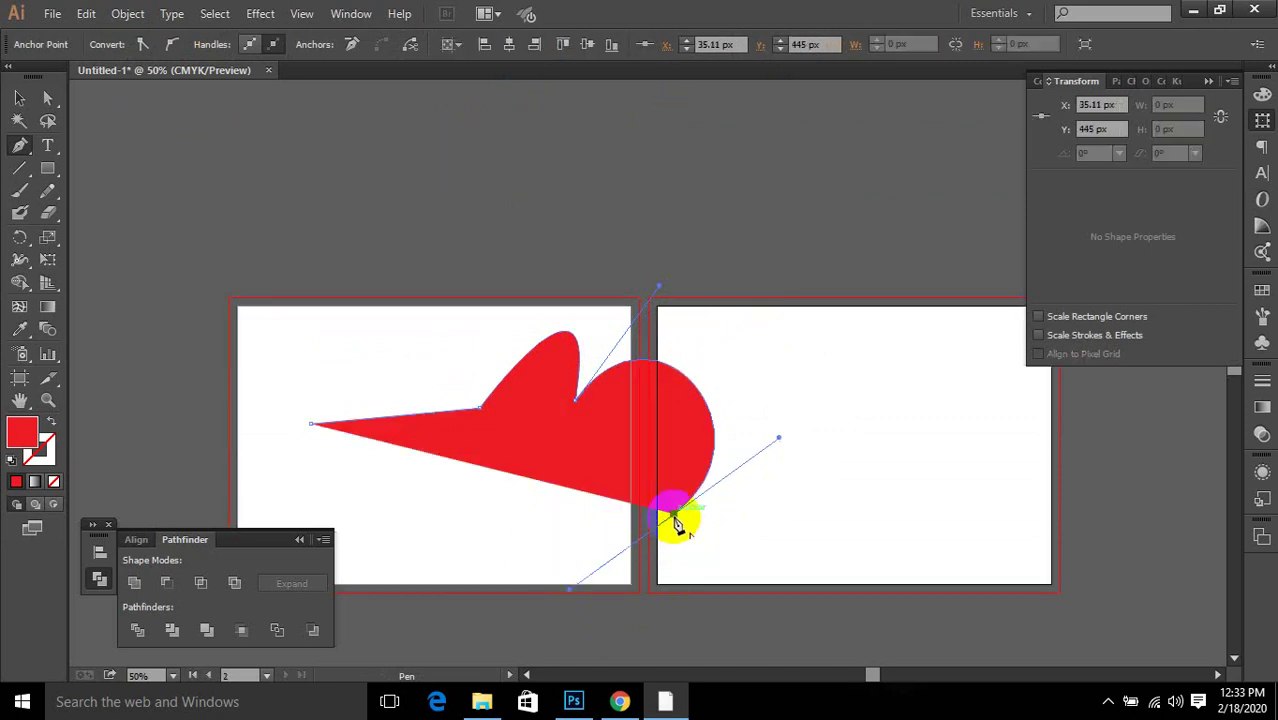
{"action": "left_click", "coordinate": [1108, 701]}
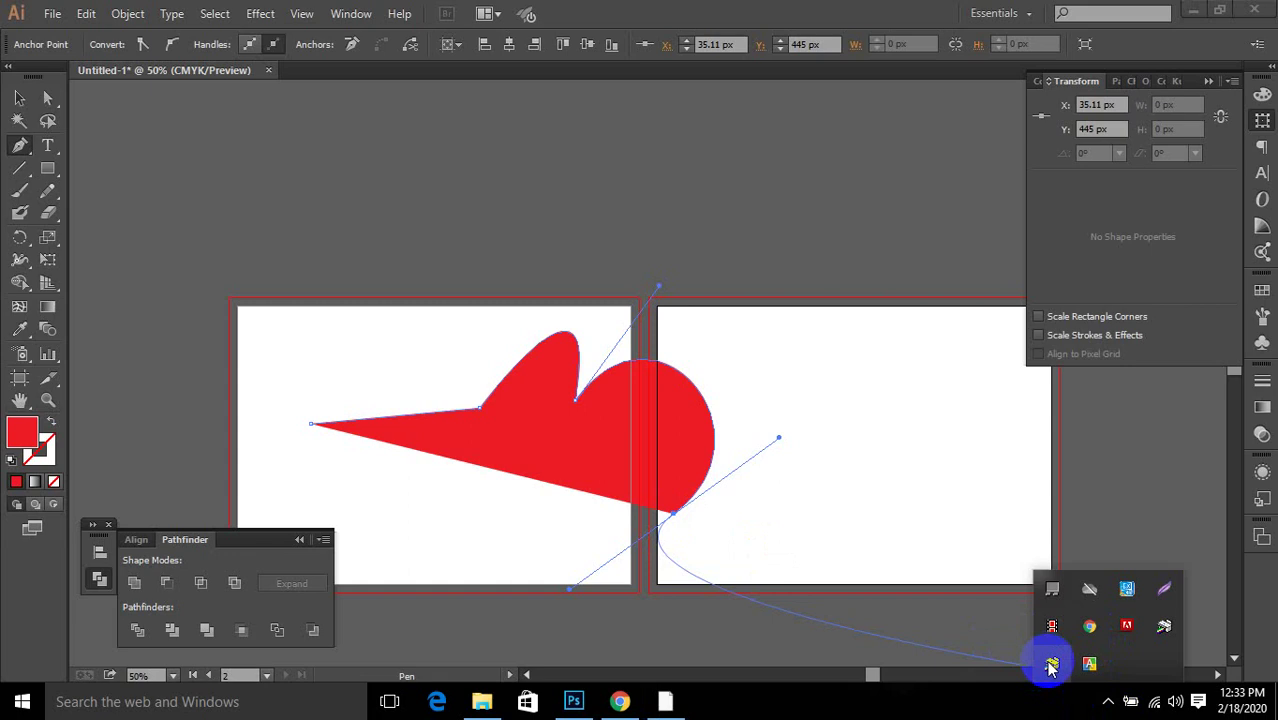
{"action": "left_click_drag", "start_coordinate": [674, 512], "coordinate": [680, 517]}
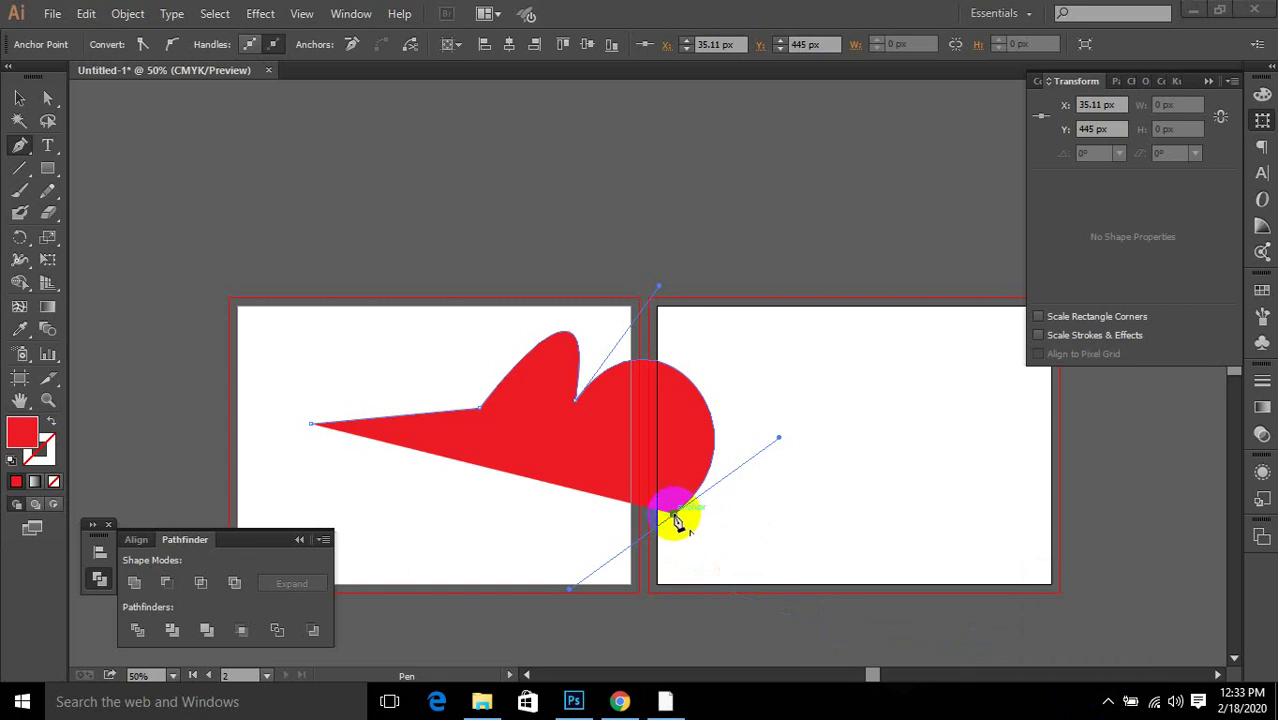
{"action": "left_click", "coordinate": [1106, 699]}
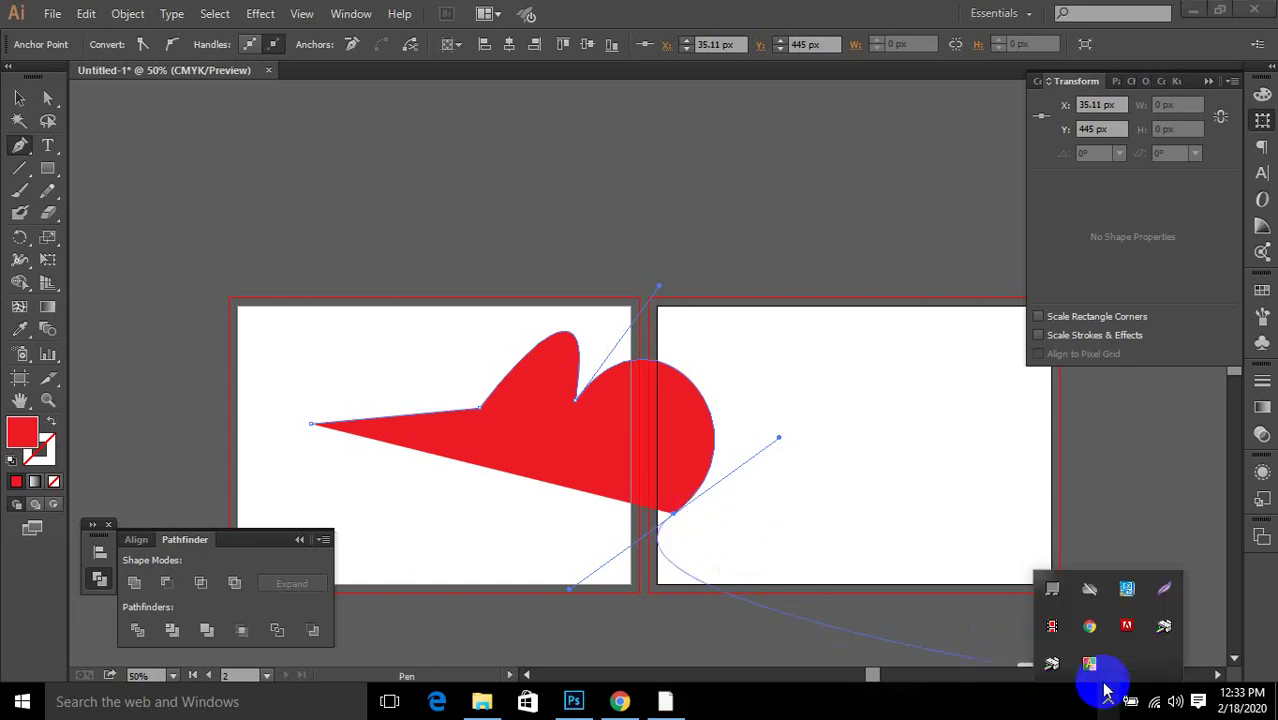
{"action": "left_click_drag", "start_coordinate": [674, 514], "coordinate": [678, 525]}
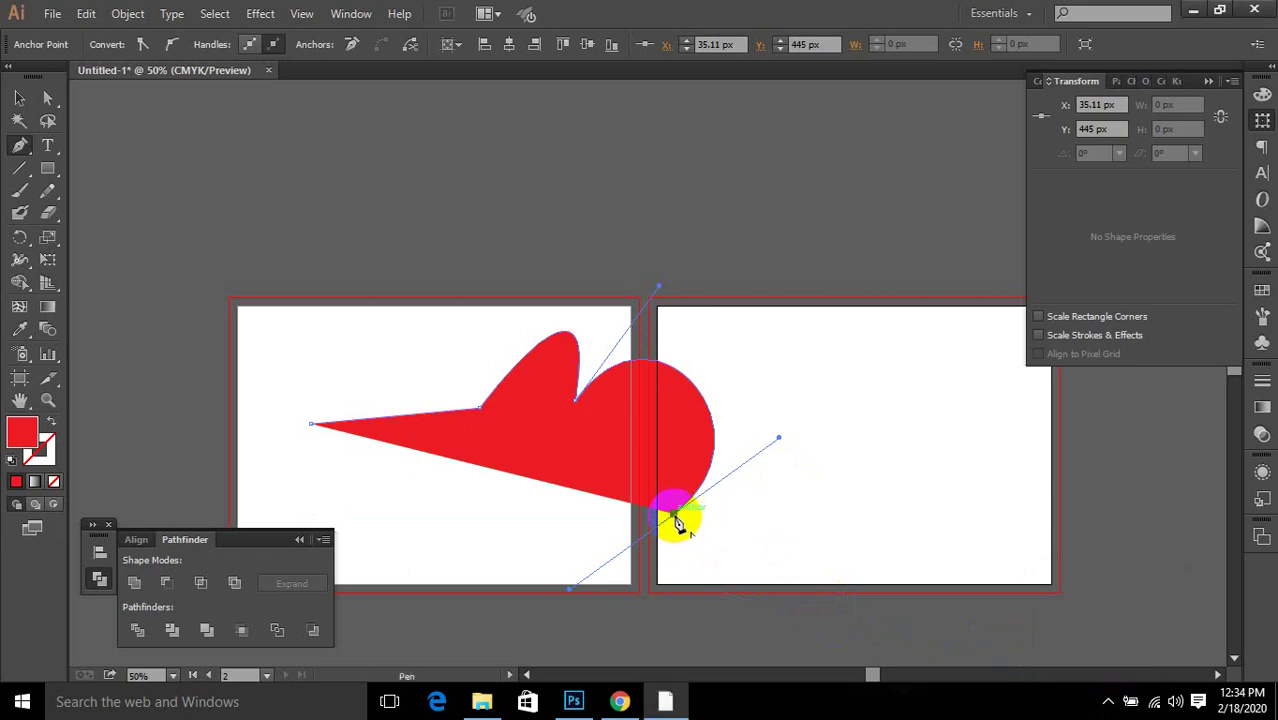
Step: Remove the last anchor's outgoing handle, and reshape the second hump by adjusting the direction handles at both its ends
{"action": "left_click_drag", "start_coordinate": [678, 522], "coordinate": [676, 405]}
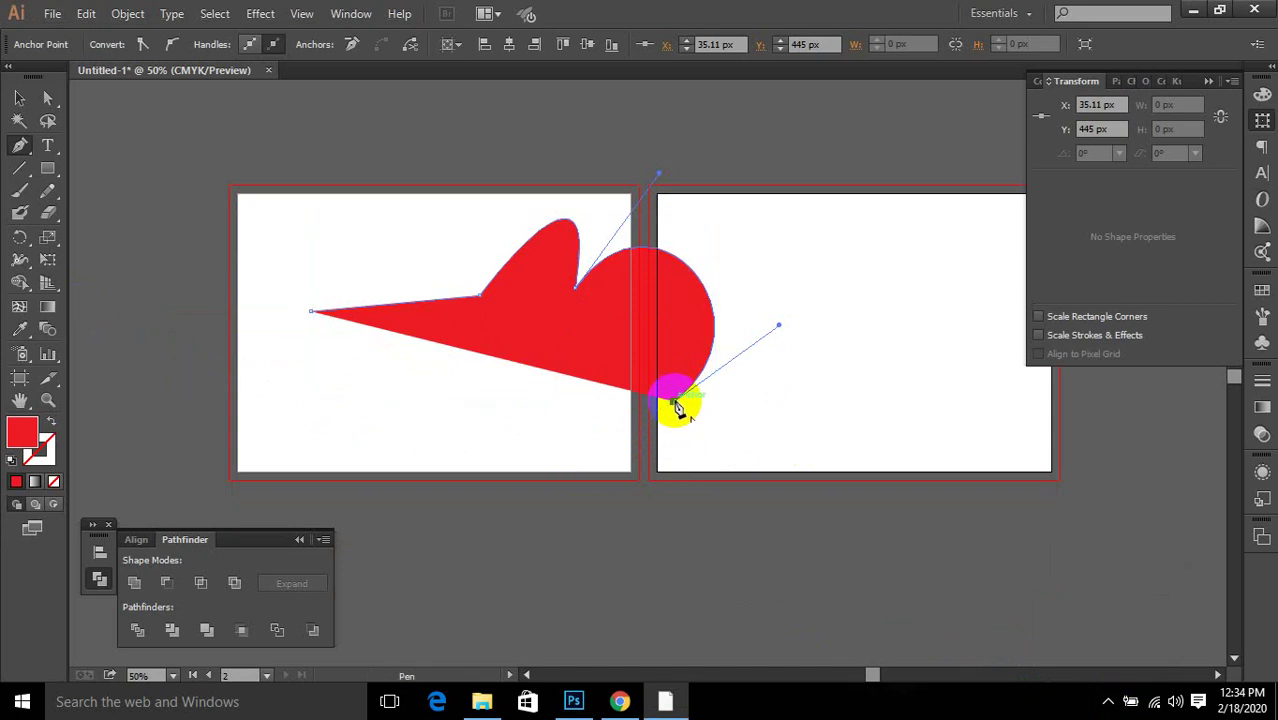
{"action": "mouse_move", "coordinate": [677, 408]}
{"action": "left_mouse_down"}
{"action": "mouse_move", "coordinate": [570, 482]}
{"action": "mouse_move", "coordinate": [562, 380]}
{"action": "mouse_move", "coordinate": [675, 402]}
{"action": "left_mouse_up"}
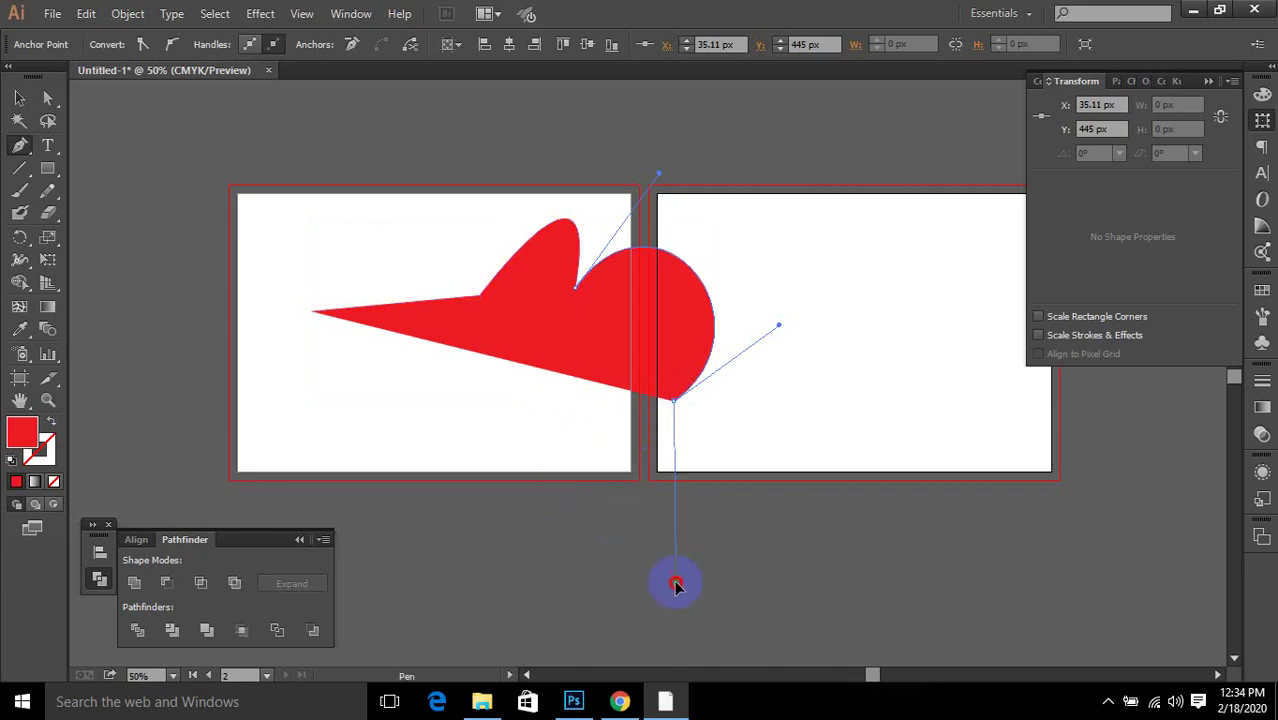
{"action": "left_click_drag", "start_coordinate": [818, 487], "coordinate": [836, 310]}
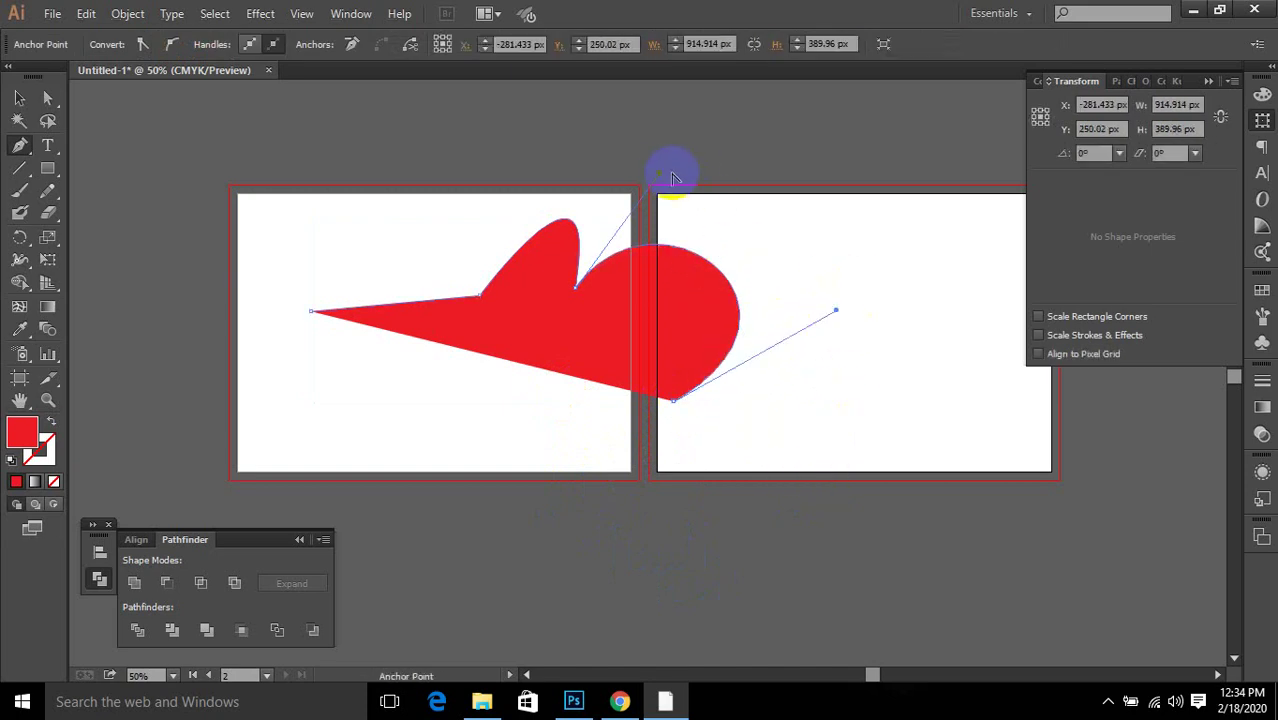
{"action": "left_click_drag", "start_coordinate": [663, 177], "coordinate": [676, 237]}
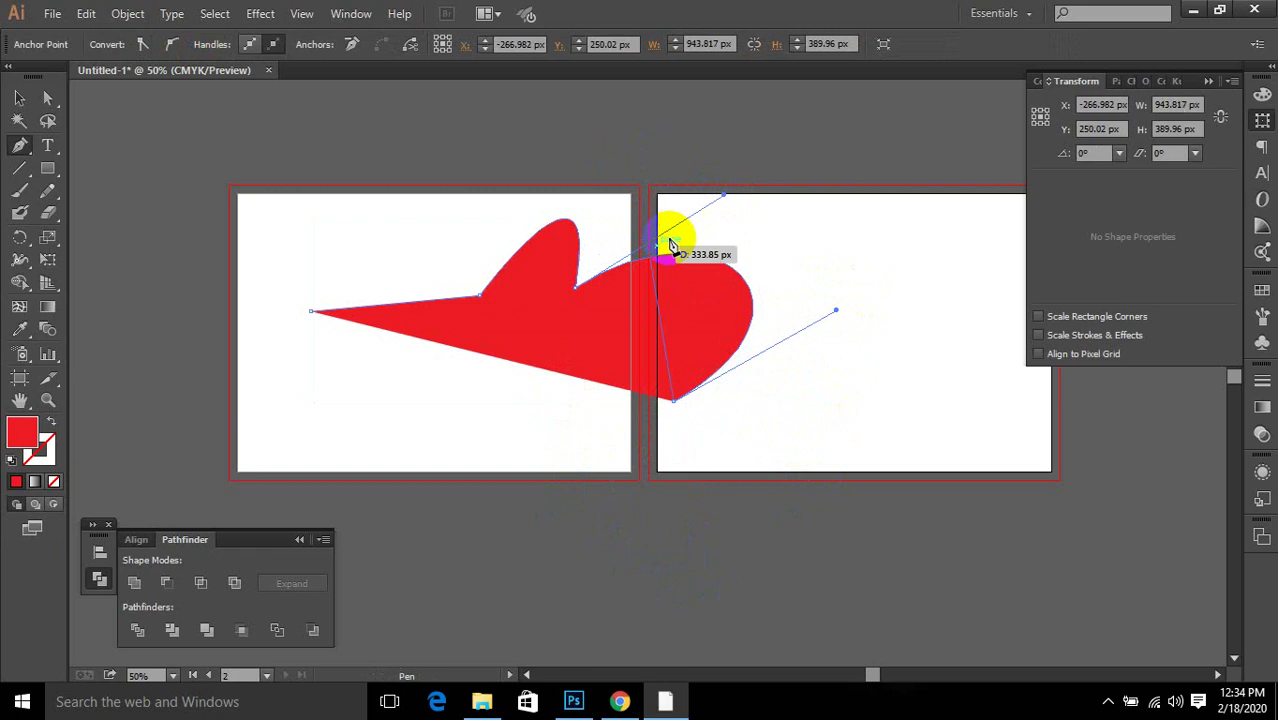
Step: Delete the anchor point between the two humps, and add a new anchor point on the remaining curve's upper edge
{"action": "left_click", "coordinate": [575, 291], "text": "ctrl"}
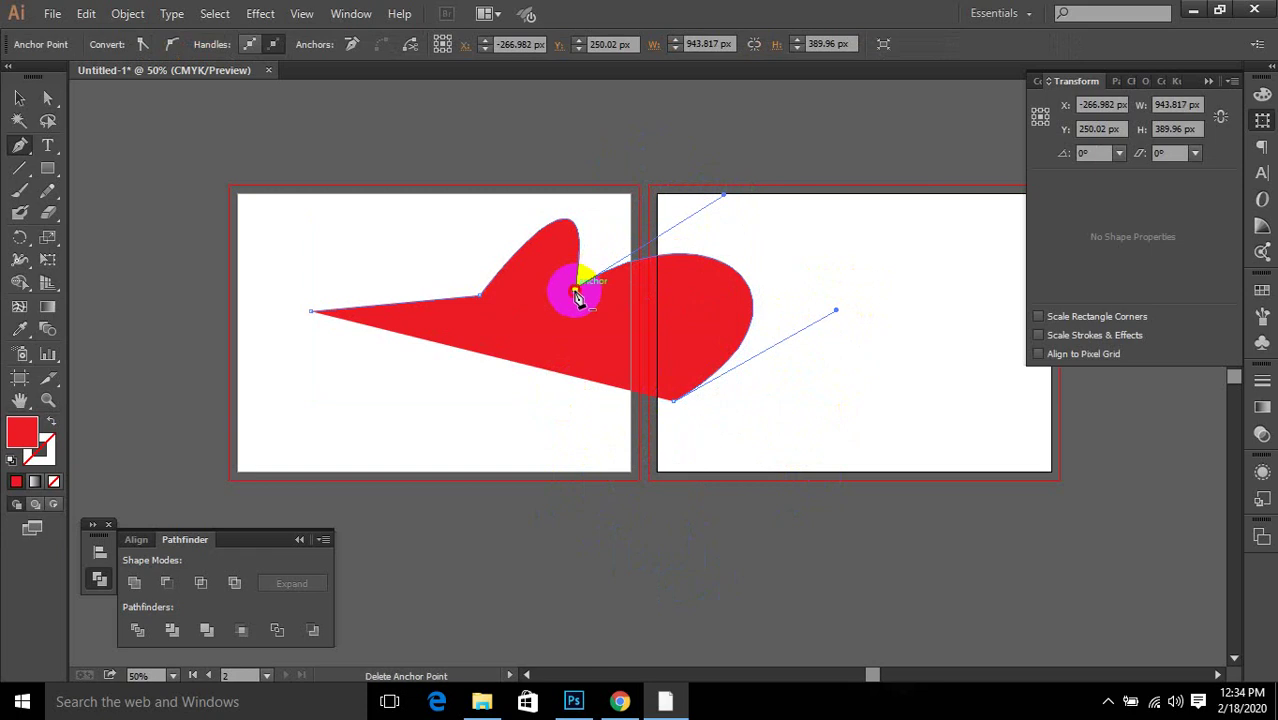
{"action": "left_click", "coordinate": [575, 291]}
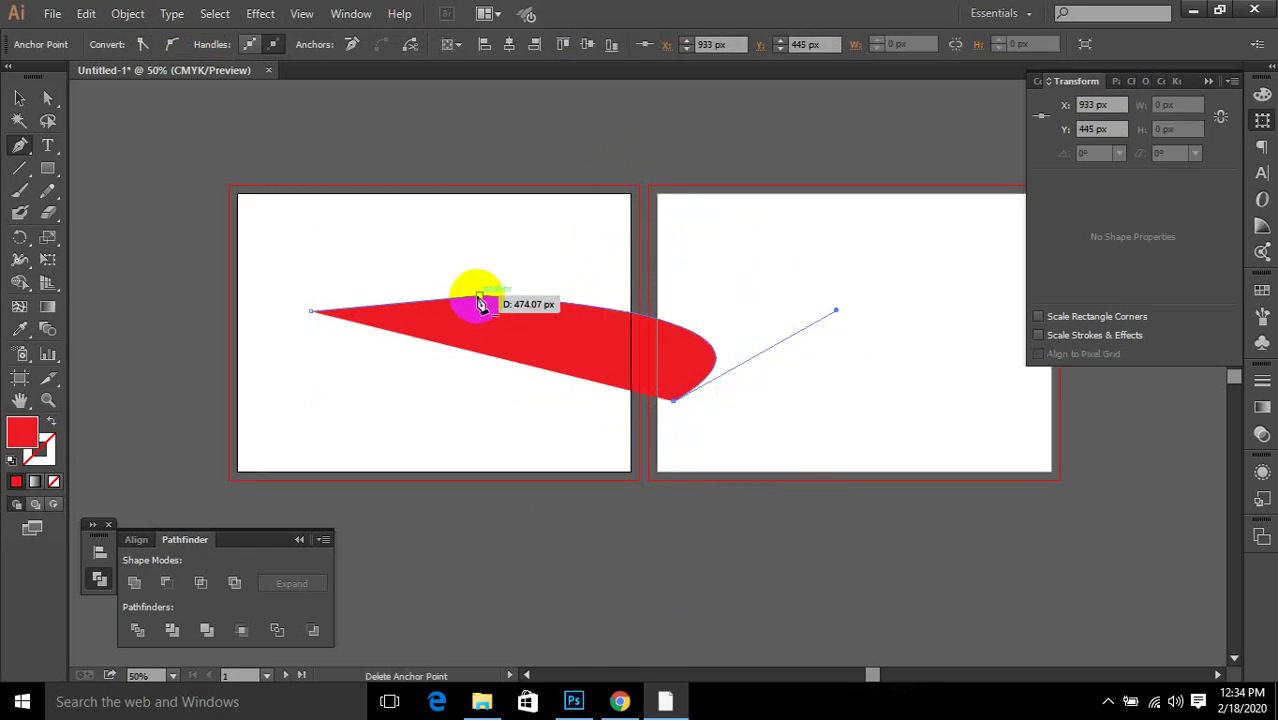
{"action": "left_click", "coordinate": [581, 304]}
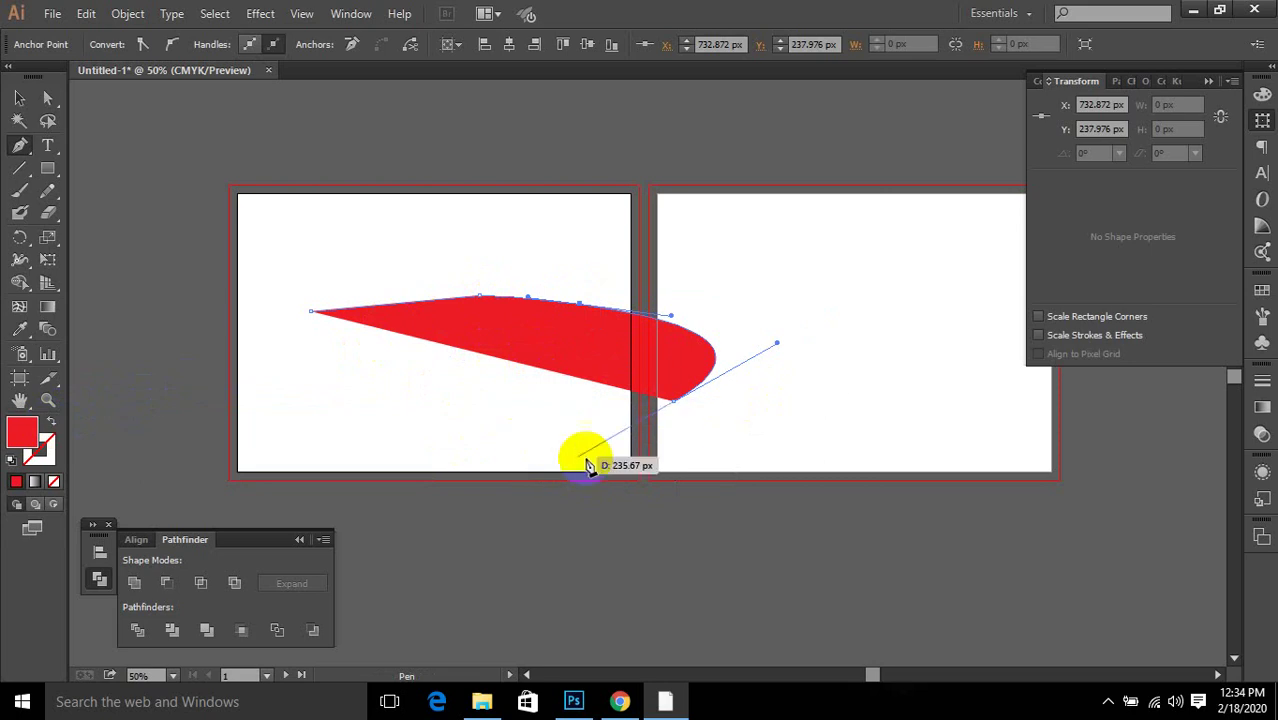
Step: Swap the path's fill and stroke, then add a straight corner point below its start and close the path at the first anchor
{"action": "left_click", "coordinate": [53, 425]}
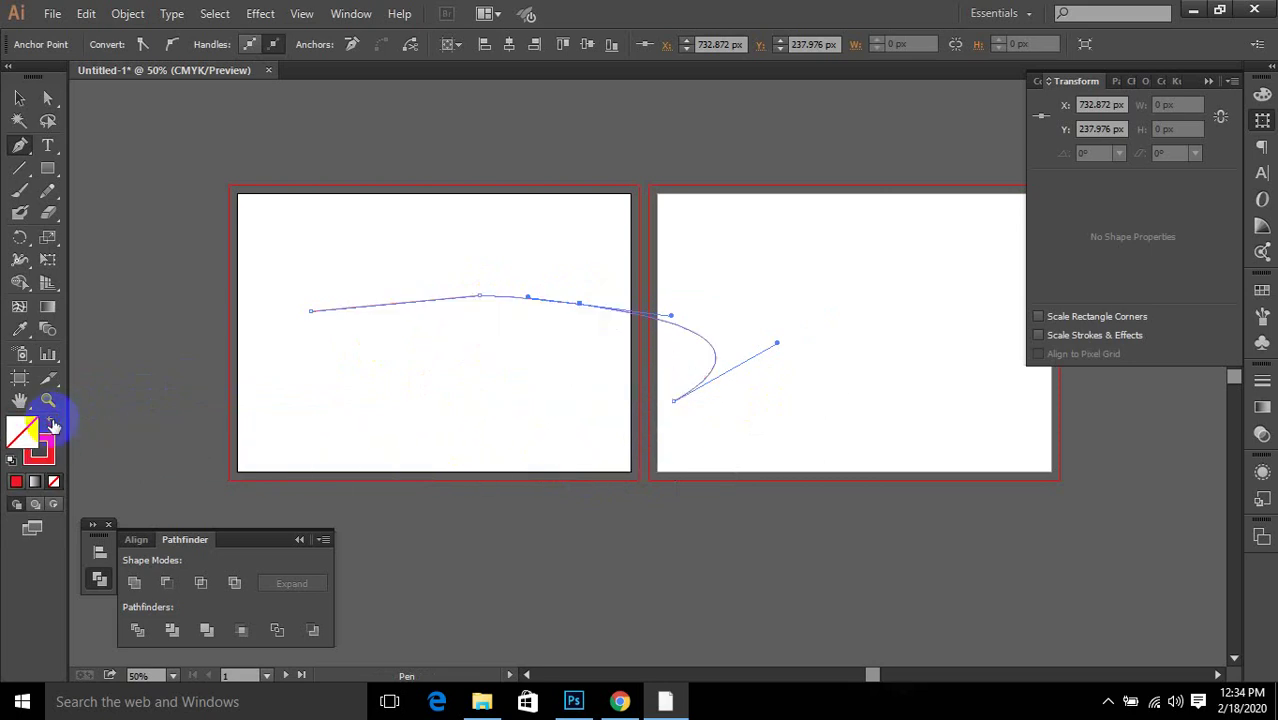
{"action": "left_click", "coordinate": [390, 349]}
{"action": "left_click", "coordinate": [313, 311]}
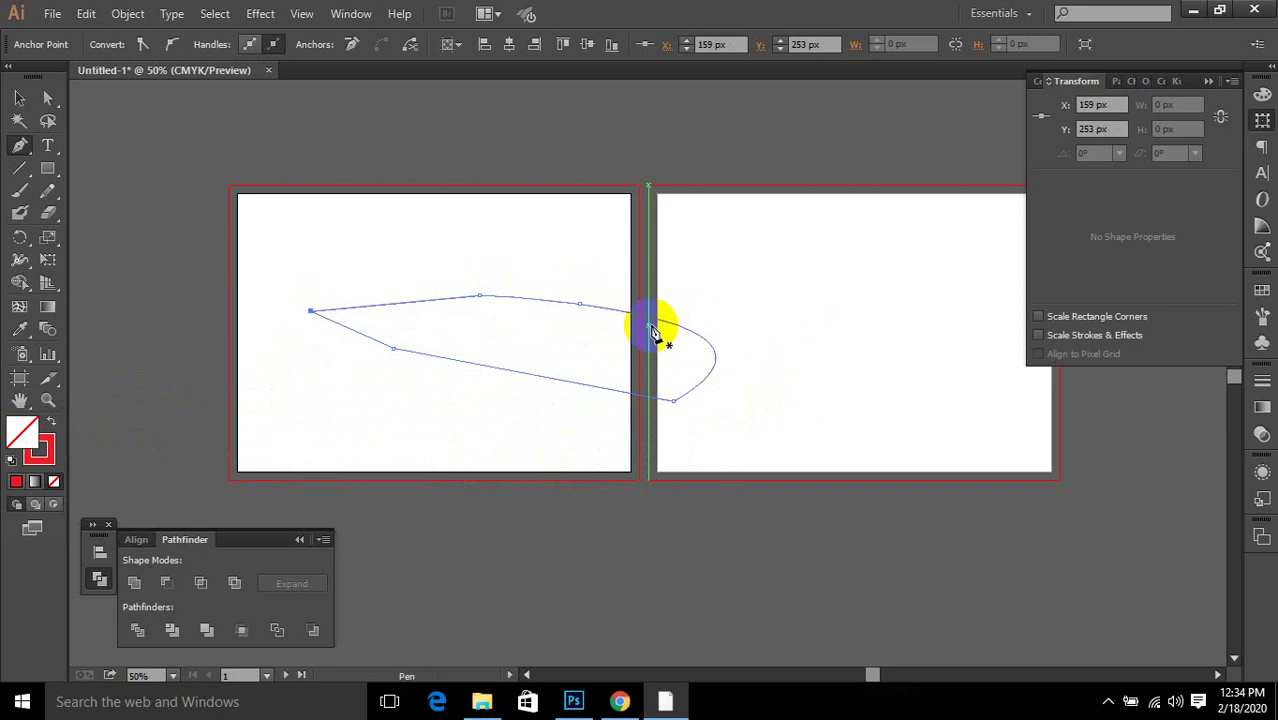
Step: Select the whole closed path and delete it, leaving both artboards empty
{"action": "left_click", "coordinate": [19, 98]}
{"action": "left_click", "coordinate": [397, 331]}
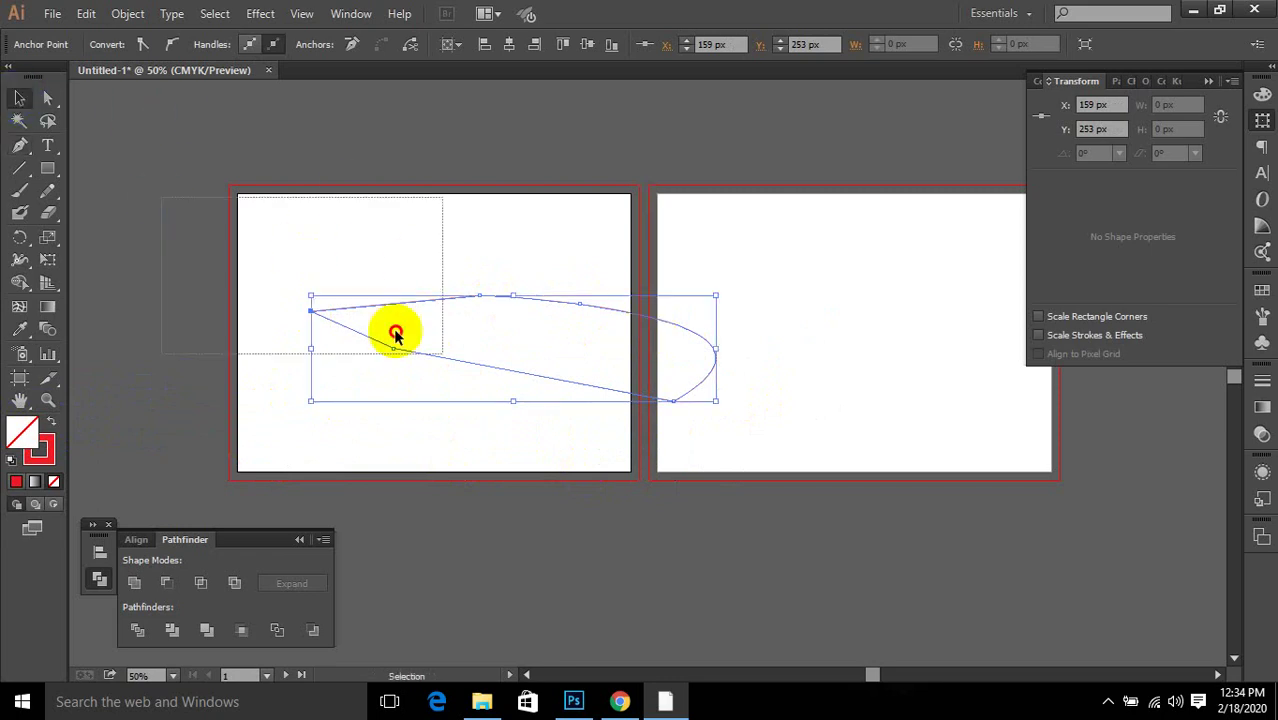
{"action": "key", "text": "Delete"}
Step: Draw a circle about 317 px wide, move it to about X 471, Y 315 px on the first artboard, and swap its stroke to a red fill
{"action": "left_click_drag", "start_coordinate": [47, 168], "coordinate": [127, 218]}
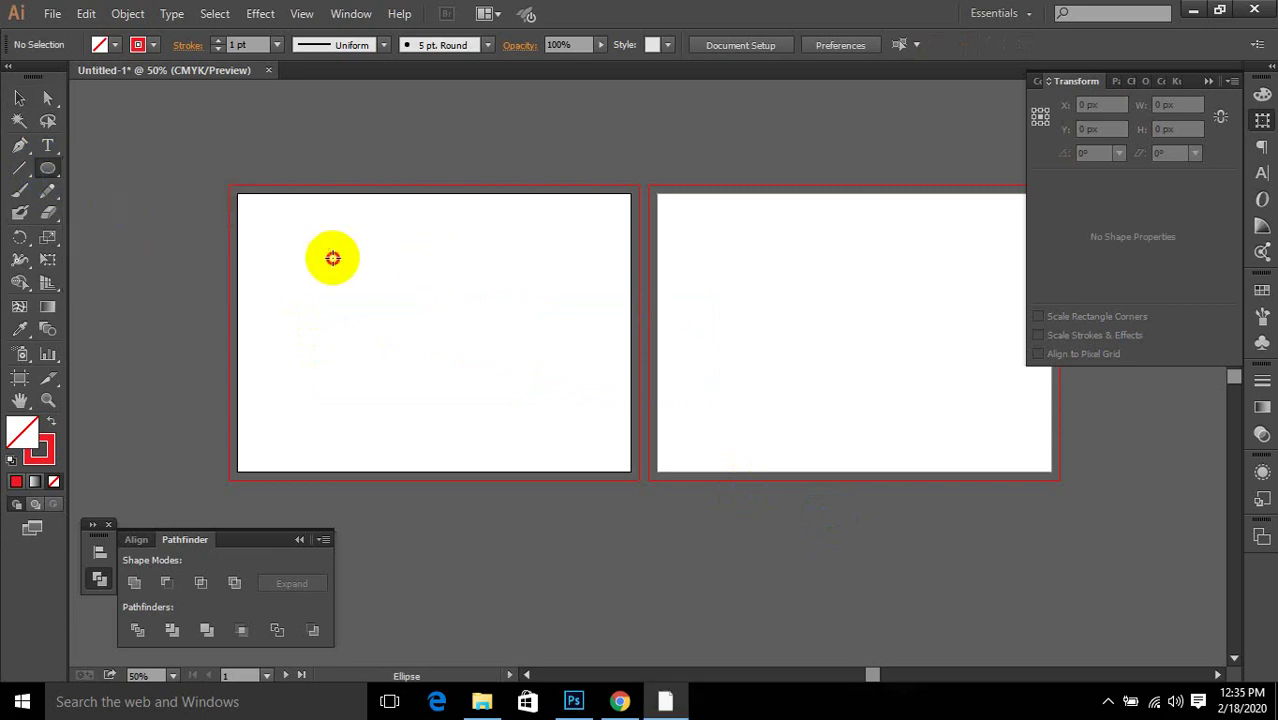
{"action": "left_click_drag", "start_coordinate": [334, 257], "coordinate": [405, 331]}
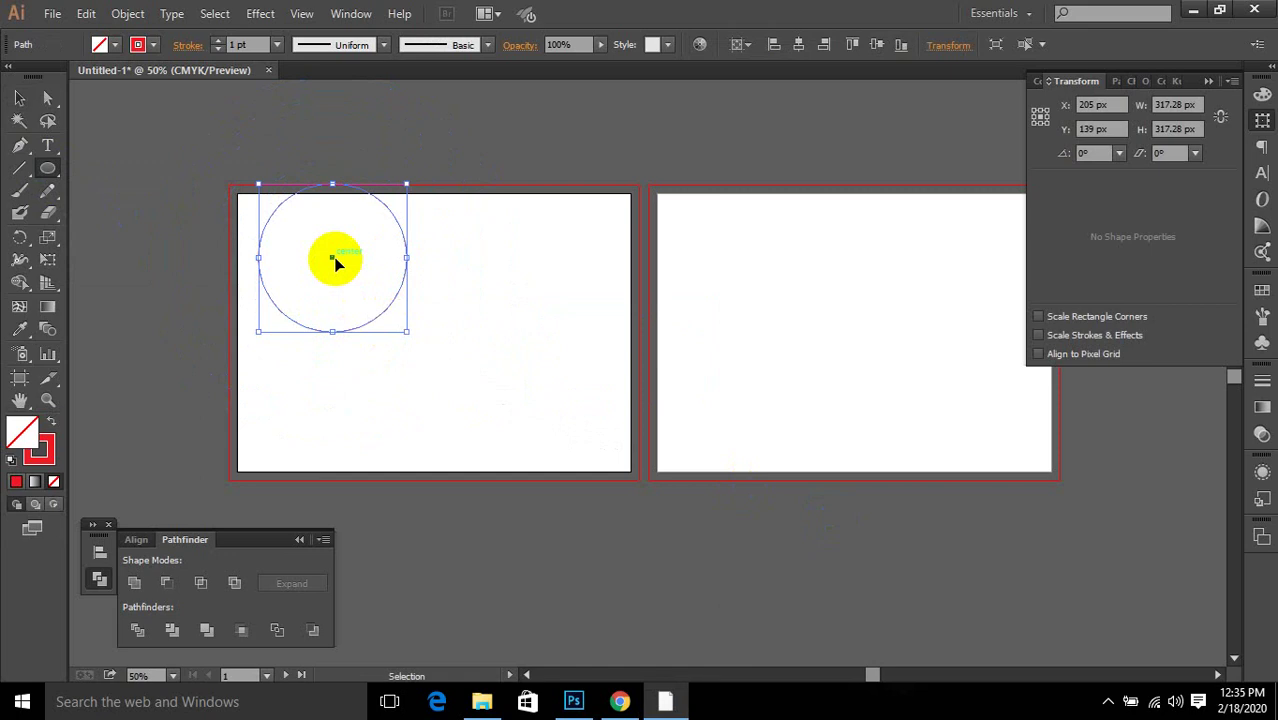
{"action": "left_click_drag", "start_coordinate": [334, 260], "coordinate": [459, 343]}
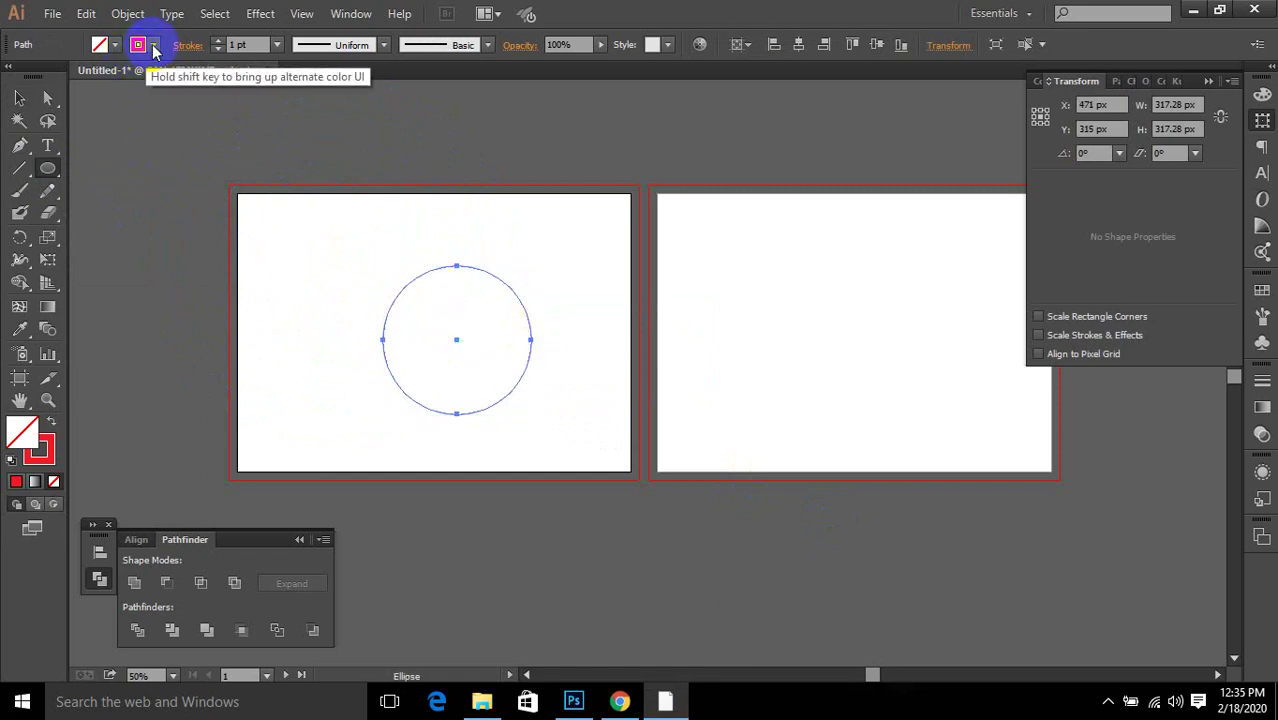
{"action": "left_click", "coordinate": [53, 427]}
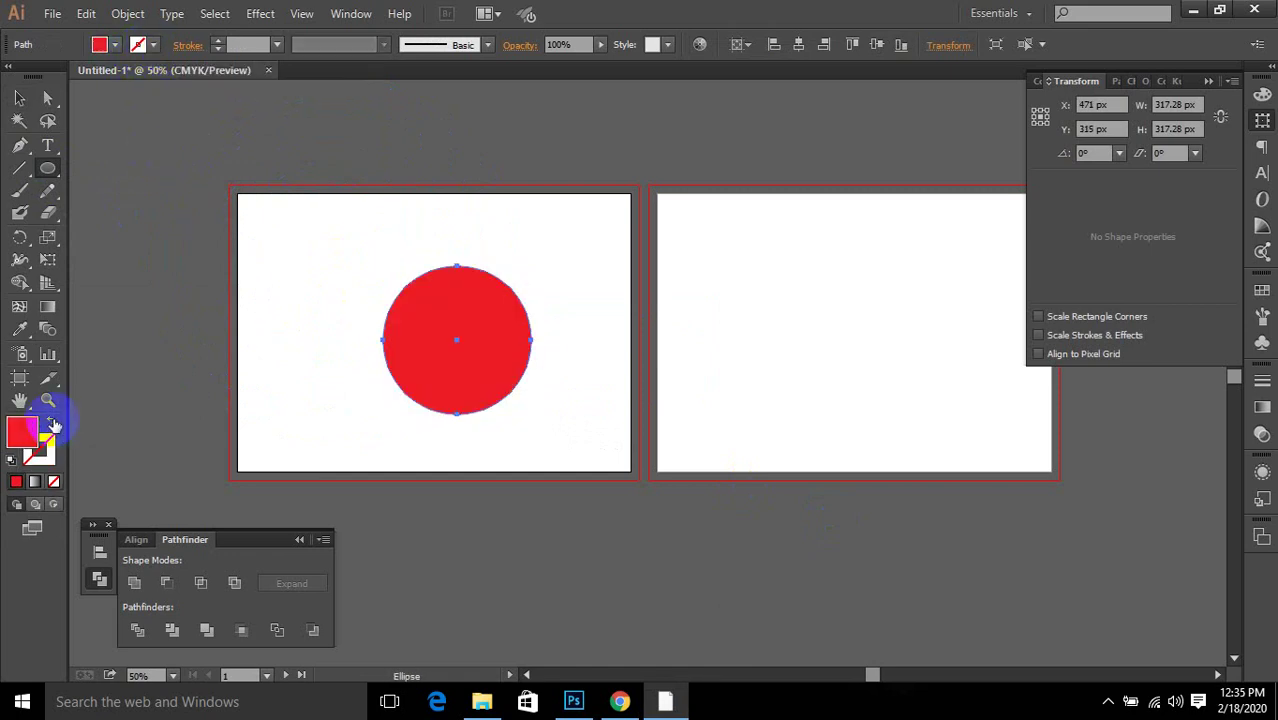
Step: Draw a closed curved band across the circle with the Pen tool, about 508 px wide, with its upper-right anchor at X 723, Y 227 px
{"action": "left_click", "coordinate": [20, 147]}
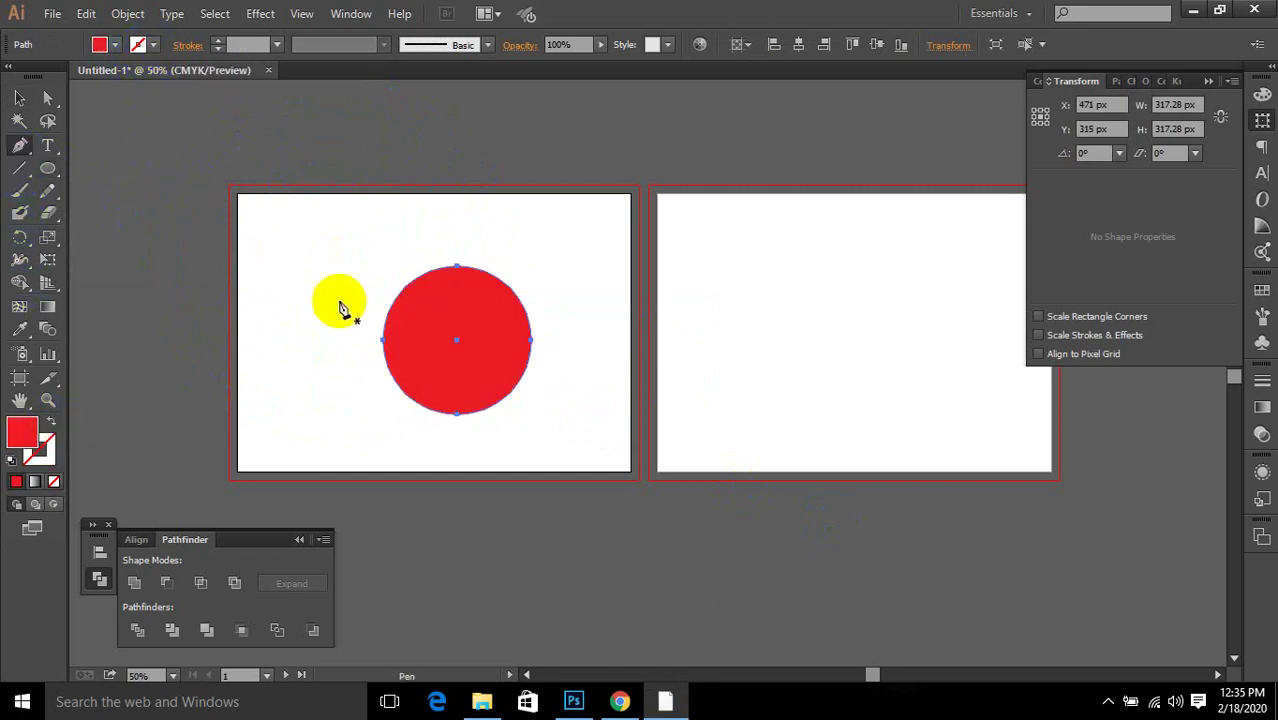
{"action": "left_click_drag", "start_coordinate": [336, 298], "coordinate": [390, 357]}
{"action": "left_click_drag", "start_coordinate": [575, 298], "coordinate": [757, 218]}
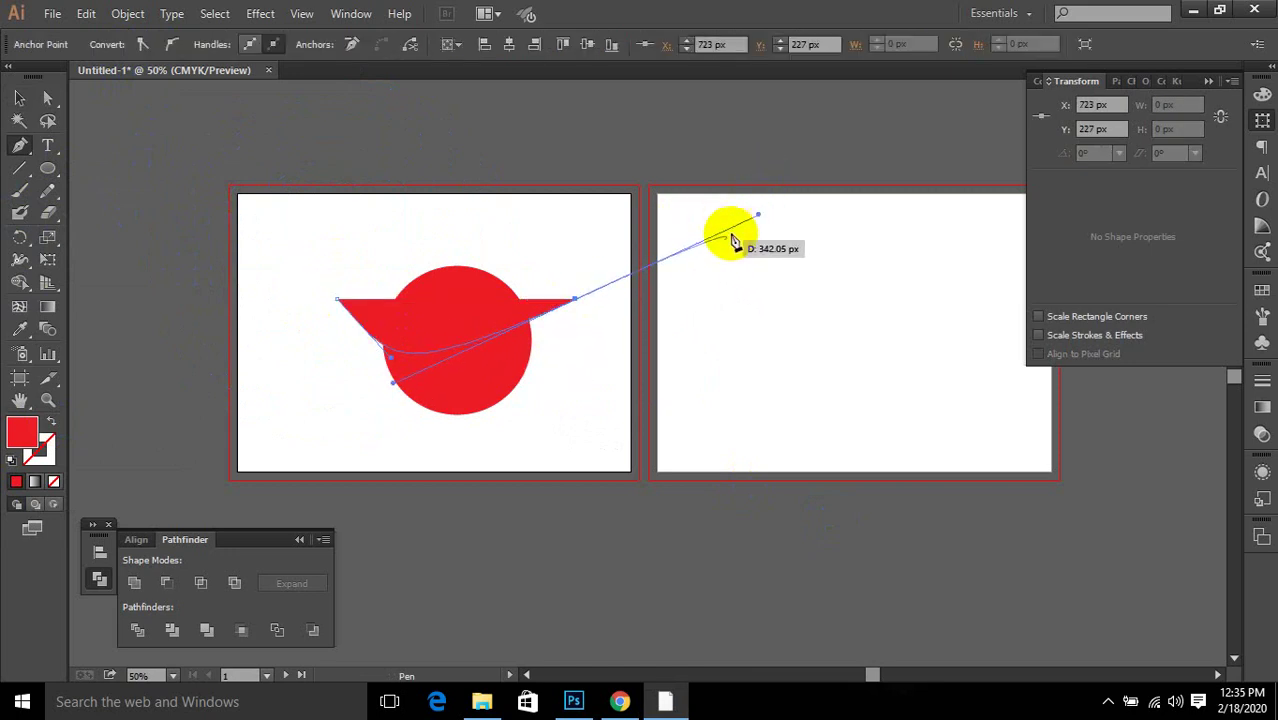
{"action": "left_click", "coordinate": [575, 298]}
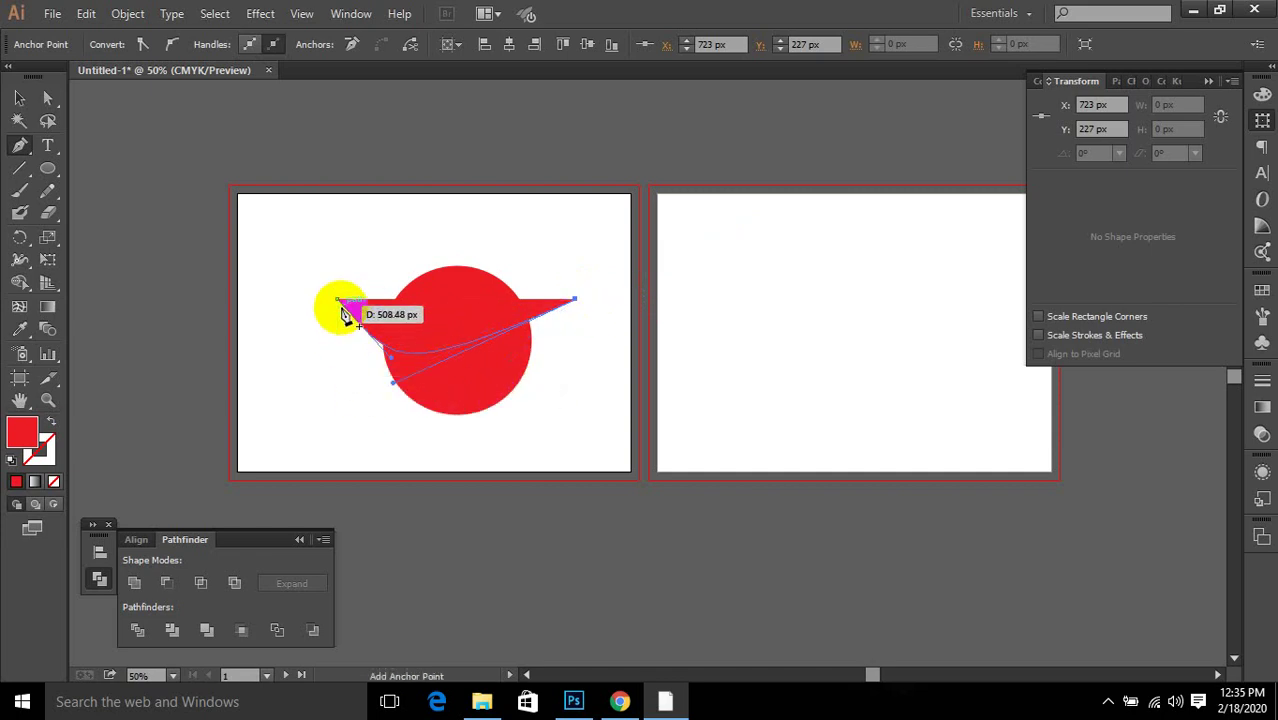
{"action": "left_click_drag", "start_coordinate": [339, 299], "coordinate": [218, 124]}
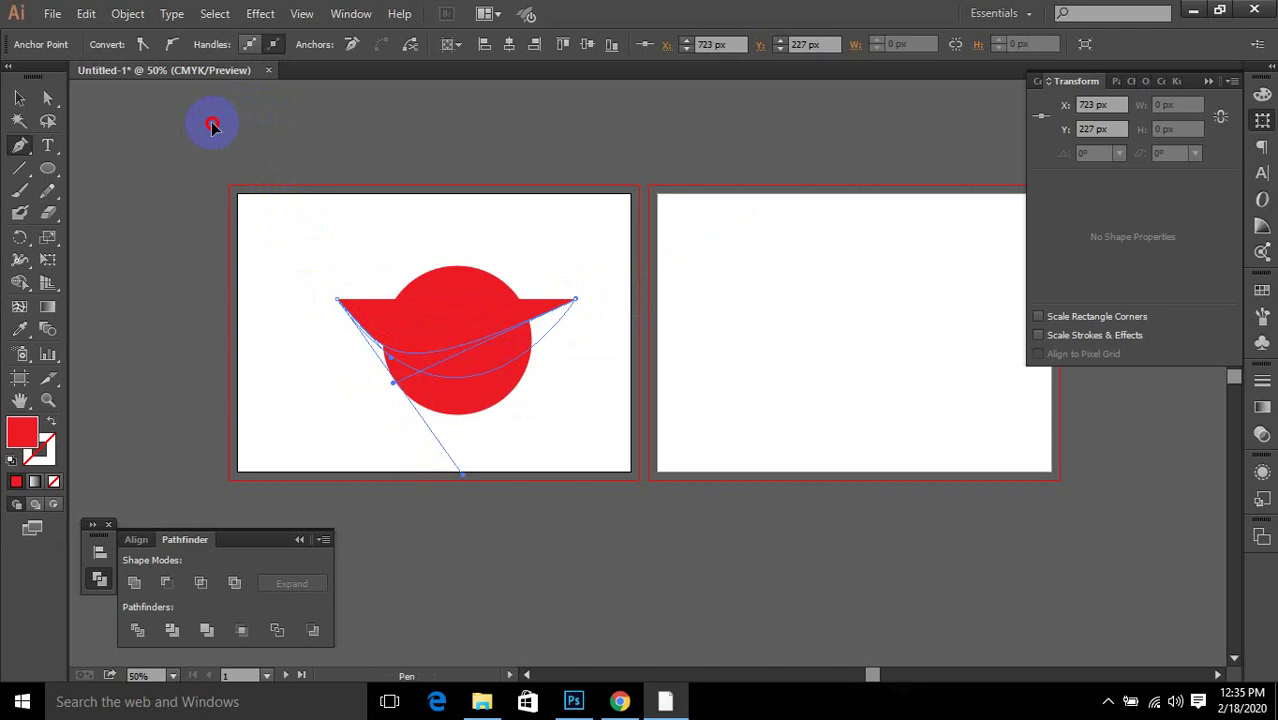
{"action": "left_click_drag", "start_coordinate": [217, 144], "coordinate": [227, 127]}
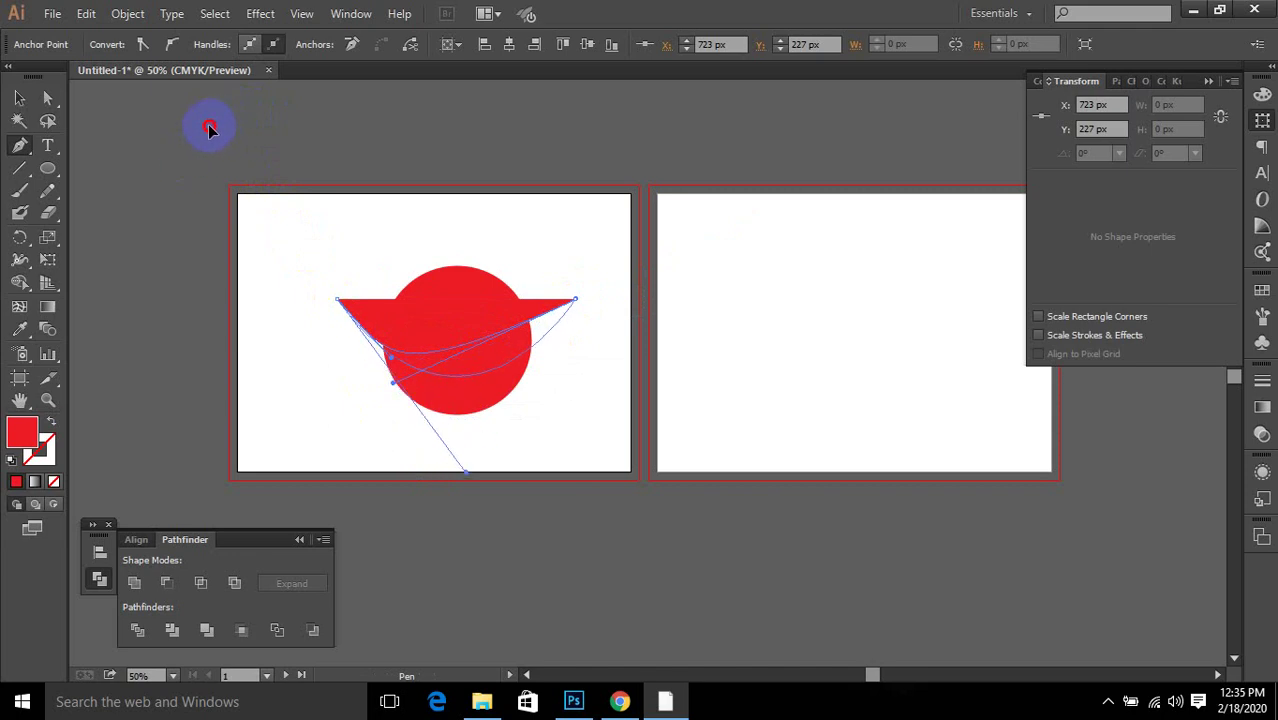
{"action": "left_click_drag", "start_coordinate": [209, 128], "coordinate": [208, 121]}
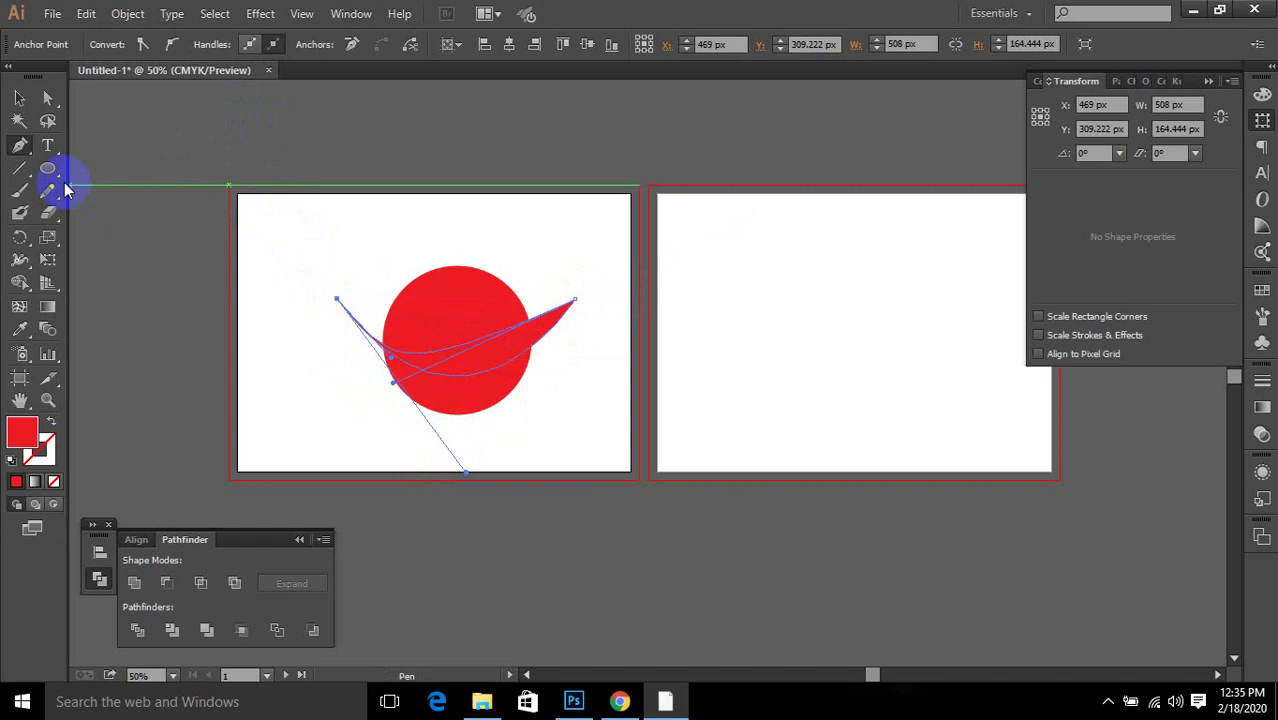
Step: Select the circle together with the curved band and cut the band out with Minus Front
{"action": "left_click", "coordinate": [21, 98]}
{"action": "left_click", "coordinate": [754, 434]}
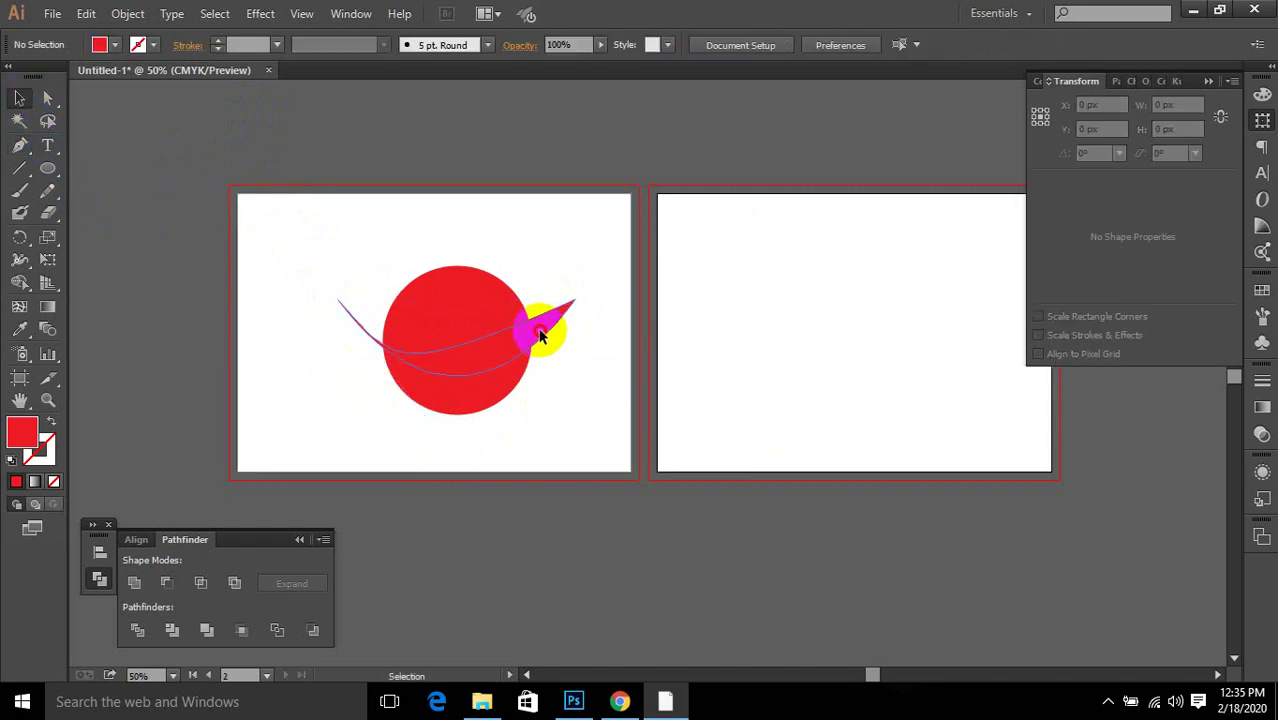
{"action": "left_click", "coordinate": [507, 323]}
{"action": "left_click", "coordinate": [494, 317]}
{"action": "left_click_drag", "start_coordinate": [591, 252], "coordinate": [363, 432]}
{"action": "left_click", "coordinate": [300, 500]}
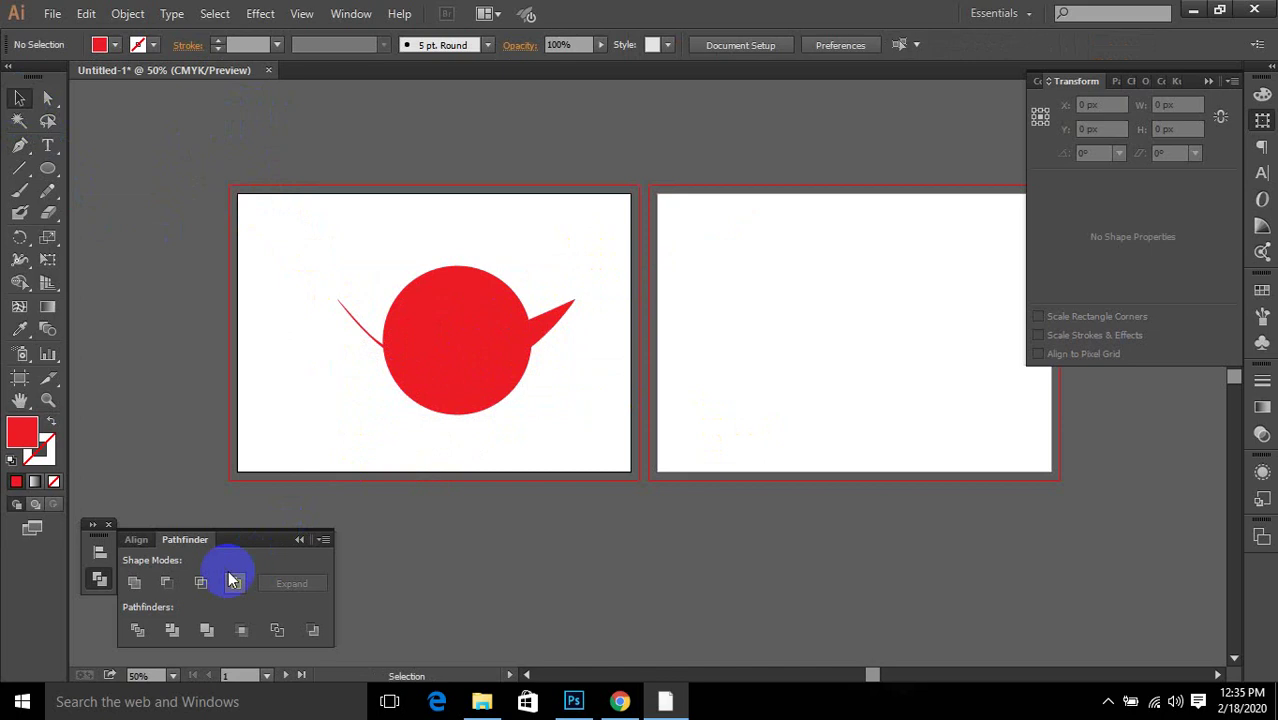
{"action": "left_click", "coordinate": [170, 584]}
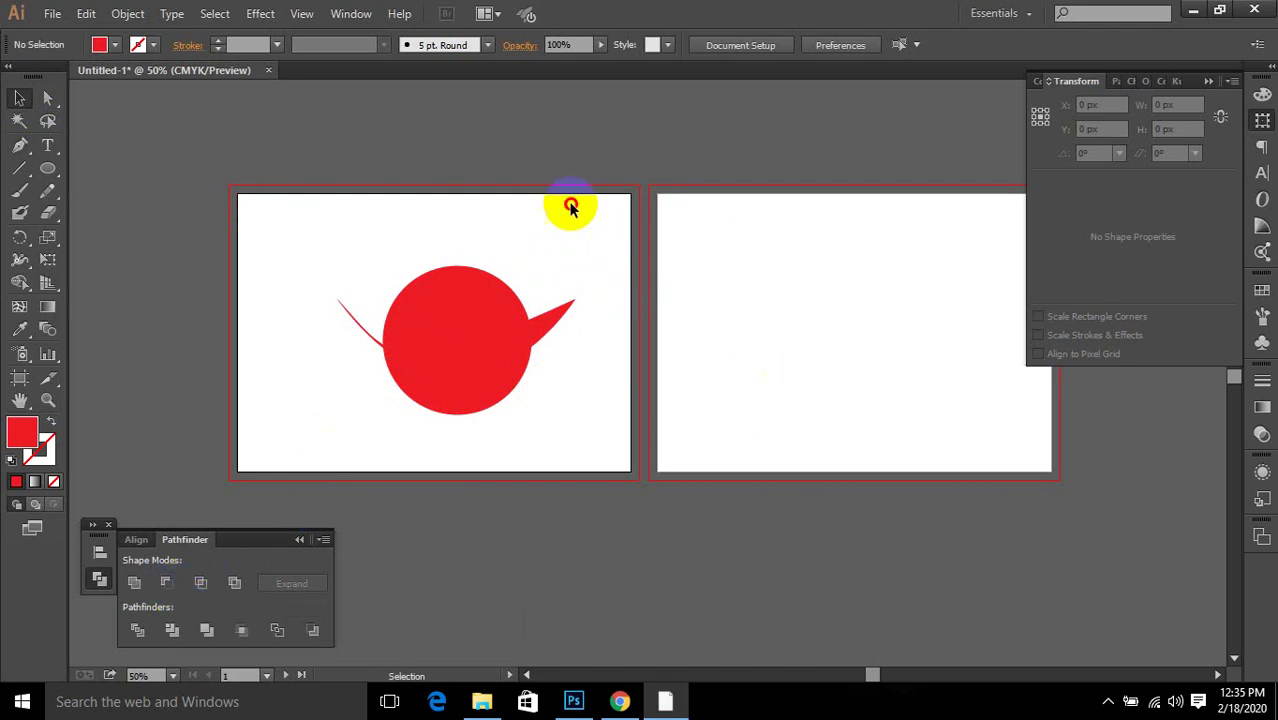
{"action": "left_click_drag", "start_coordinate": [565, 205], "coordinate": [390, 430]}
{"action": "left_click", "coordinate": [170, 584]}
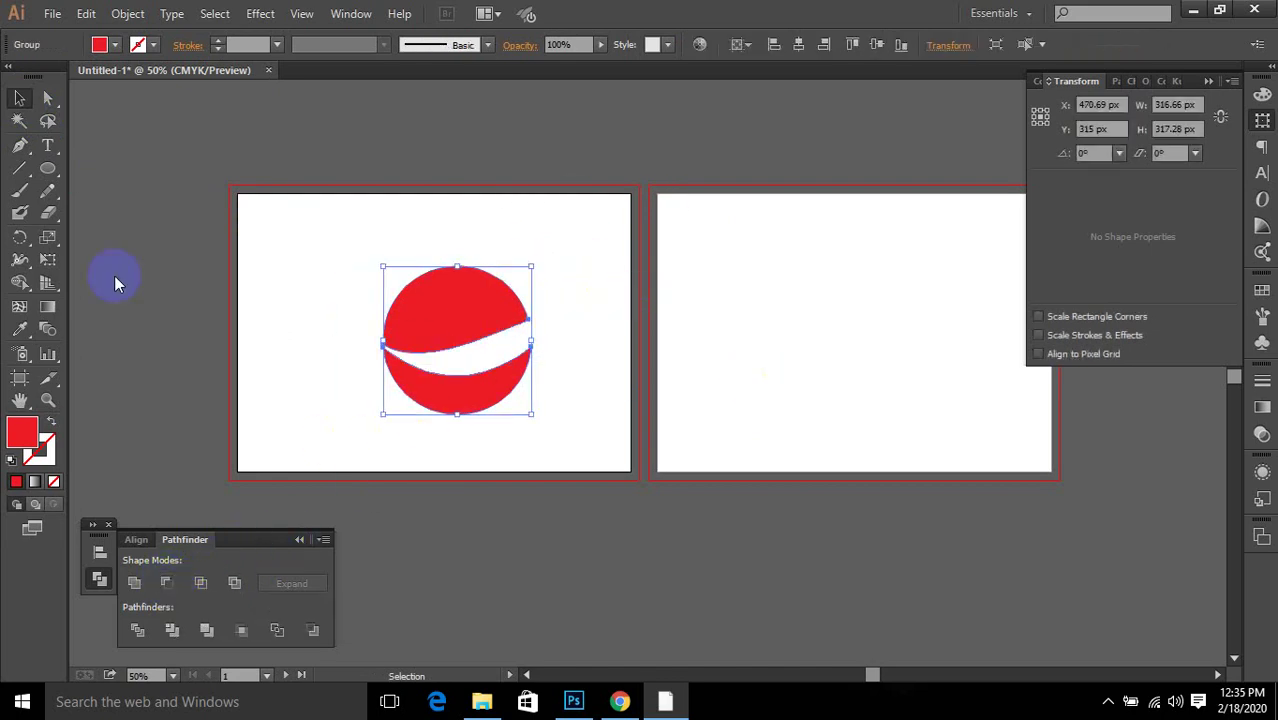
Step: Ungroup the cut circle into its separate upper and lower pieces
{"action": "left_click", "coordinate": [157, 128]}
{"action": "left_click", "coordinate": [454, 408]}
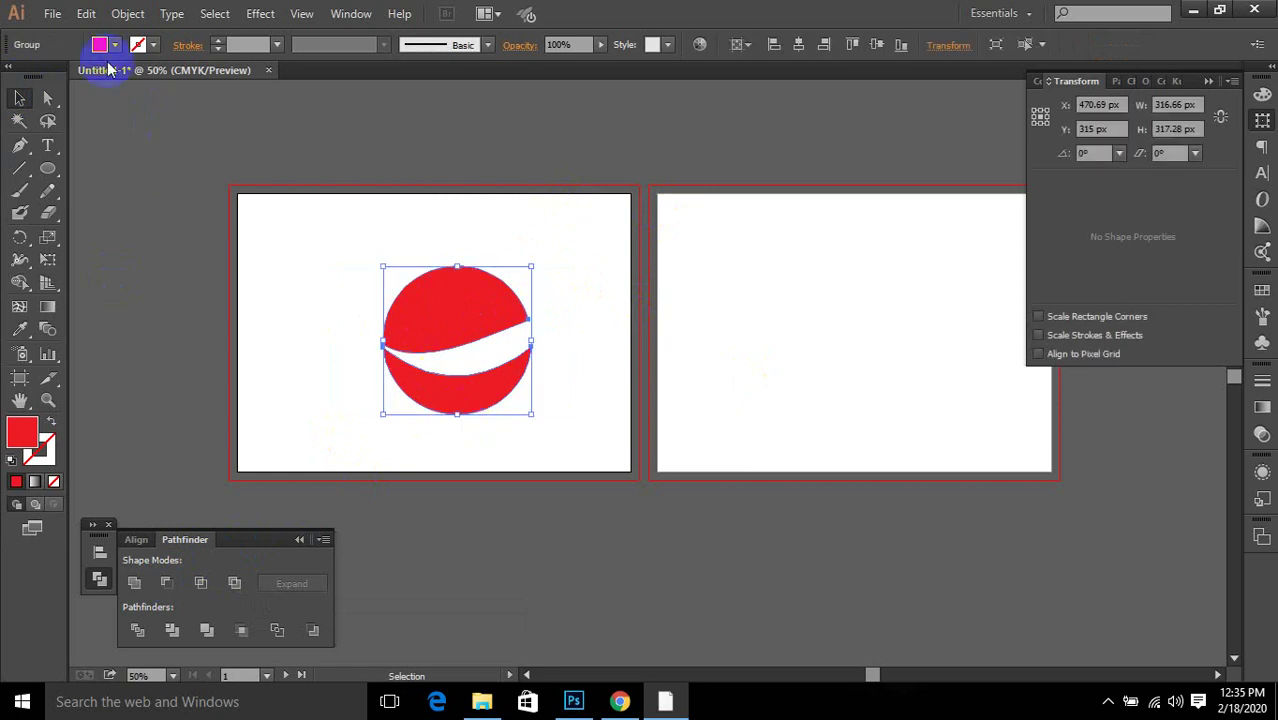
{"action": "right_click", "coordinate": [383, 268]}
{"action": "left_click", "coordinate": [452, 377]}
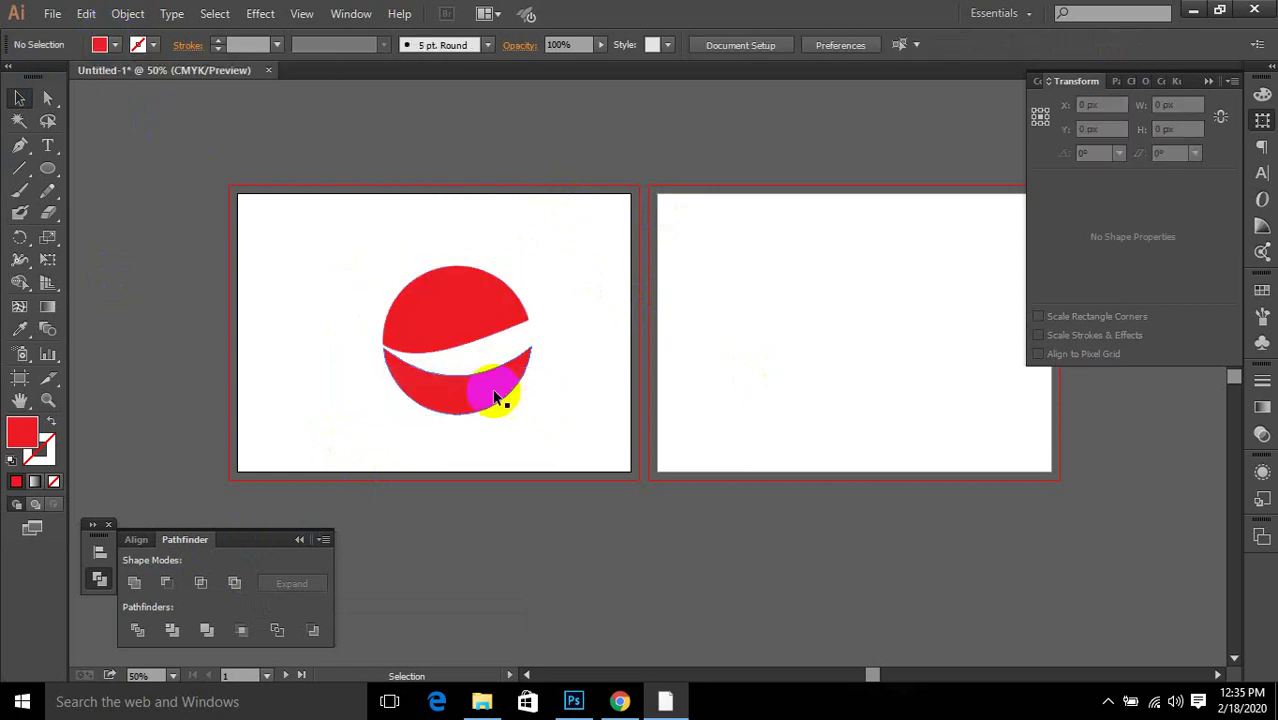
Step: Fill the circle's lower piece with CMYK Blue, and move both pieces onto the second artboard at about X 1183, Y 249 px
{"action": "left_click", "coordinate": [495, 395]}
{"action": "left_click", "coordinate": [106, 47]}
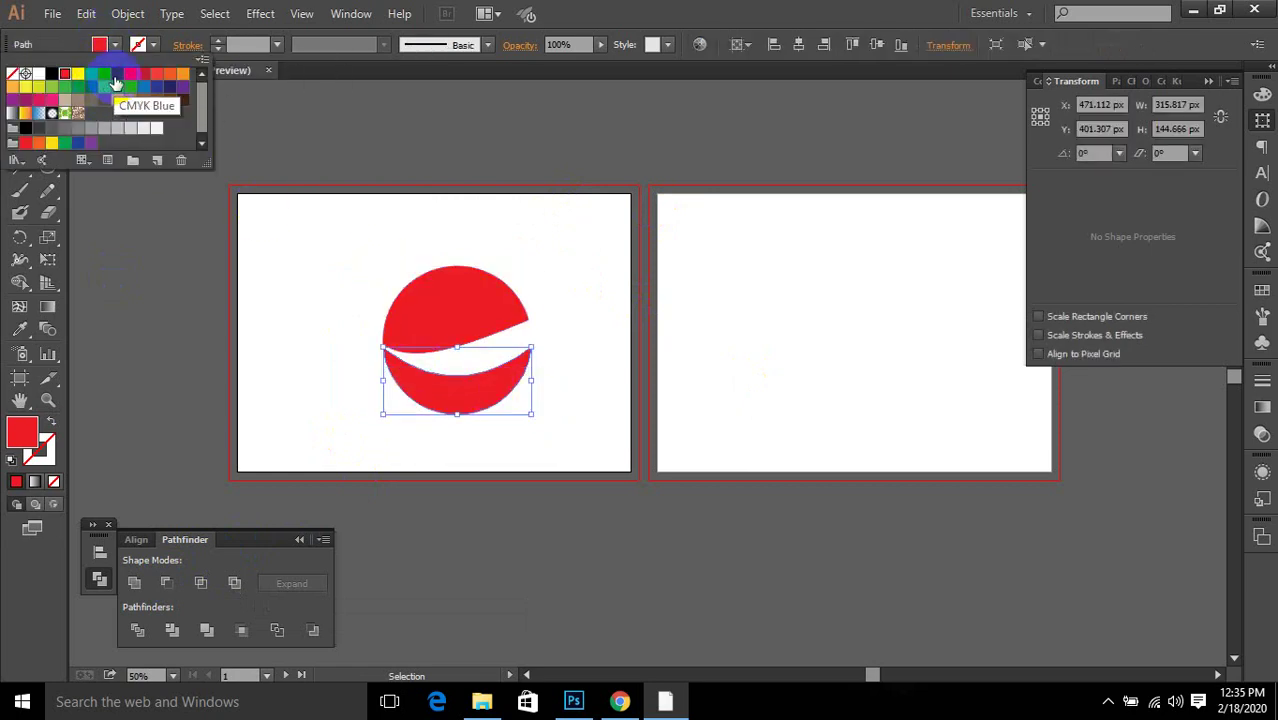
{"action": "left_click", "coordinate": [97, 93]}
{"action": "left_click", "coordinate": [608, 330]}
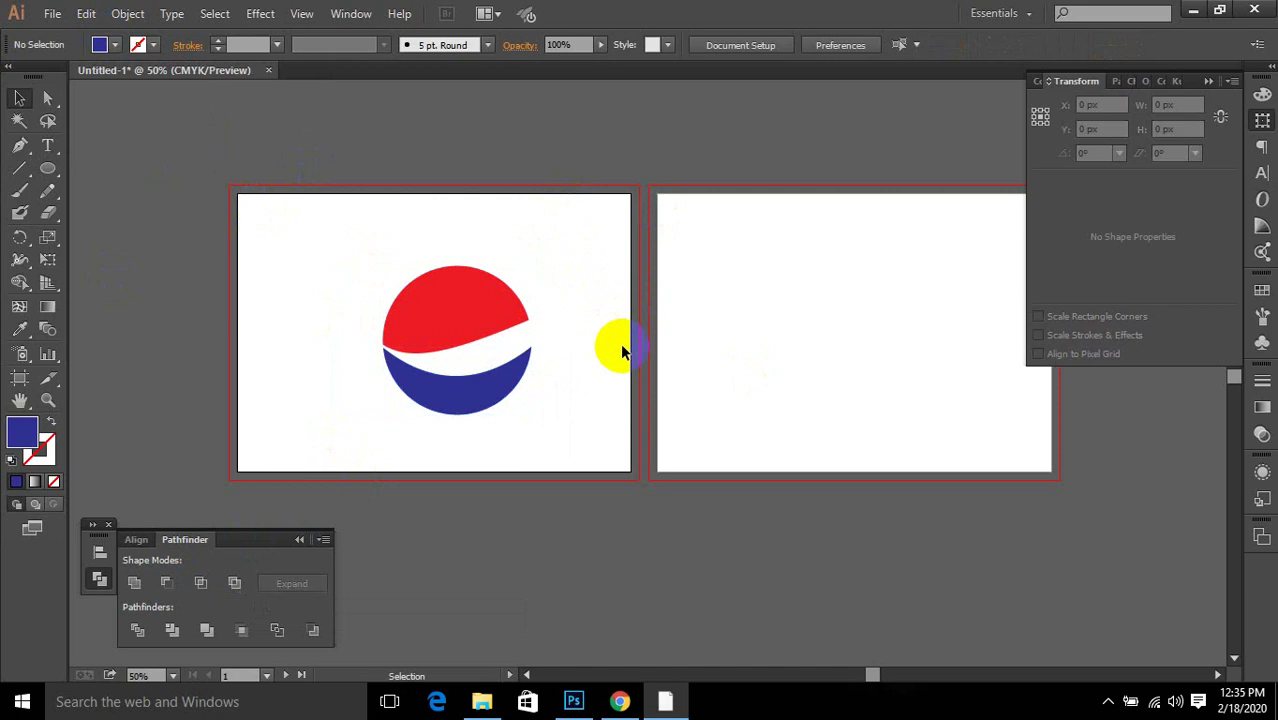
{"action": "left_click_drag", "start_coordinate": [590, 271], "coordinate": [324, 428]}
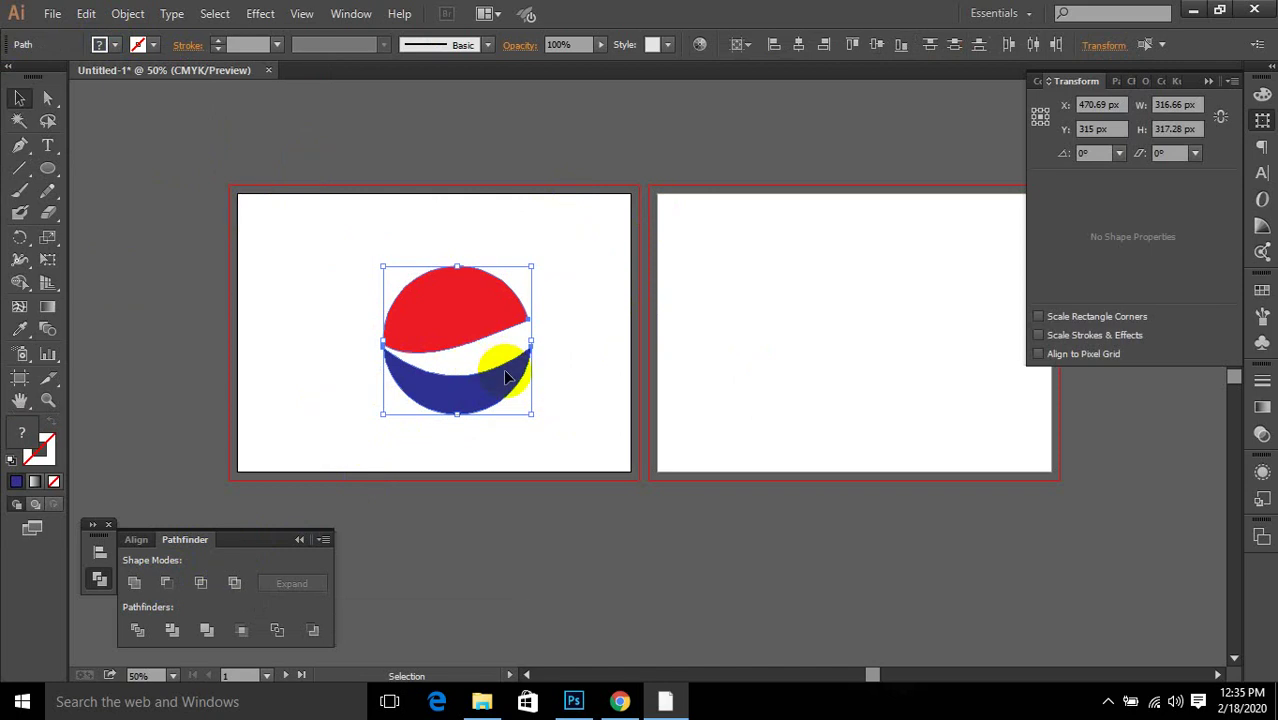
{"action": "left_click_drag", "start_coordinate": [474, 371], "coordinate": [793, 356]}
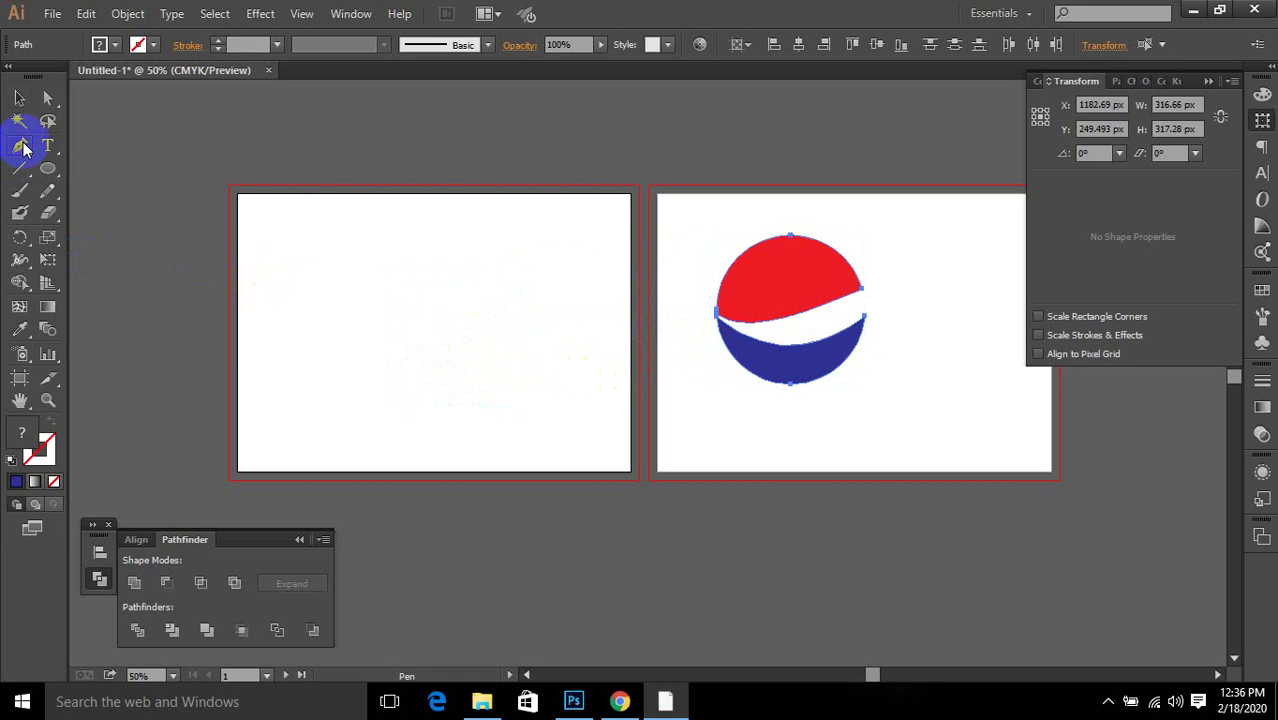
Step: Draw a 384 px square on the first artboard and pull curve handles out of its upper-left corner with the Anchor Point tool
{"action": "left_click_drag", "start_coordinate": [47, 168], "coordinate": [117, 168]}
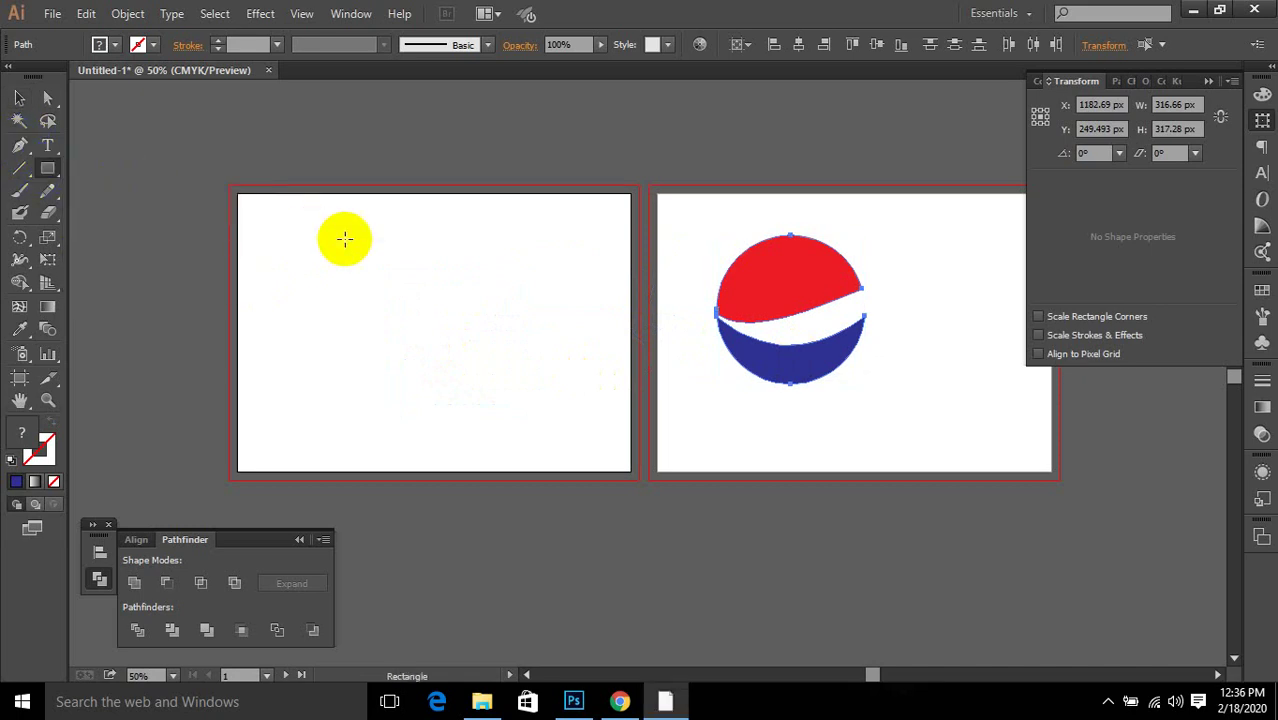
{"action": "left_click_drag", "start_coordinate": [327, 235], "coordinate": [507, 389]}
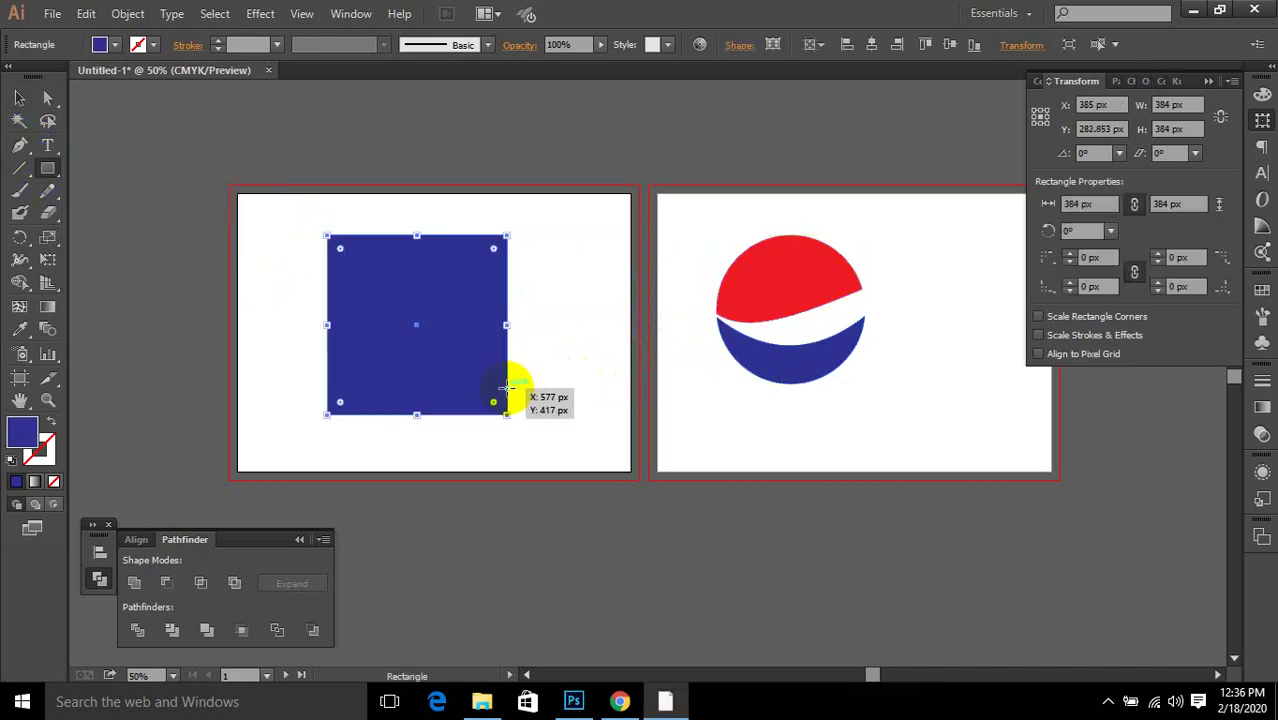
{"action": "left_click", "coordinate": [47, 98]}
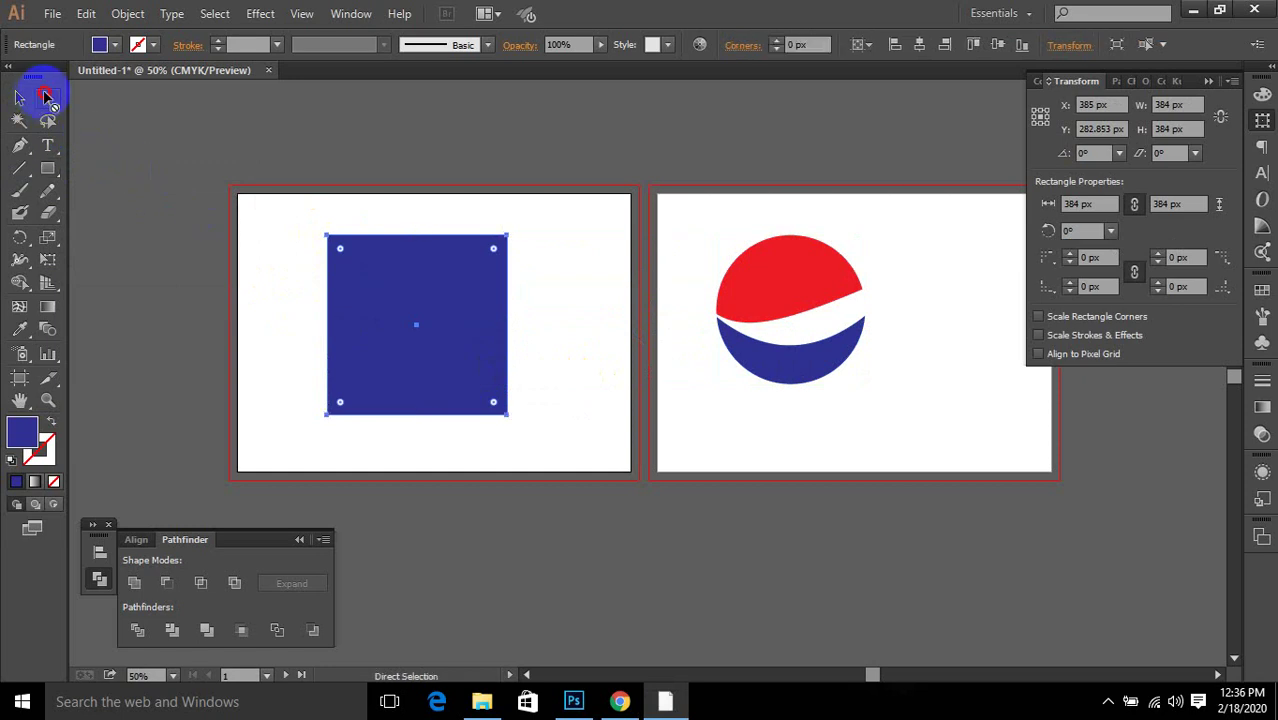
{"action": "left_click", "coordinate": [19, 145]}
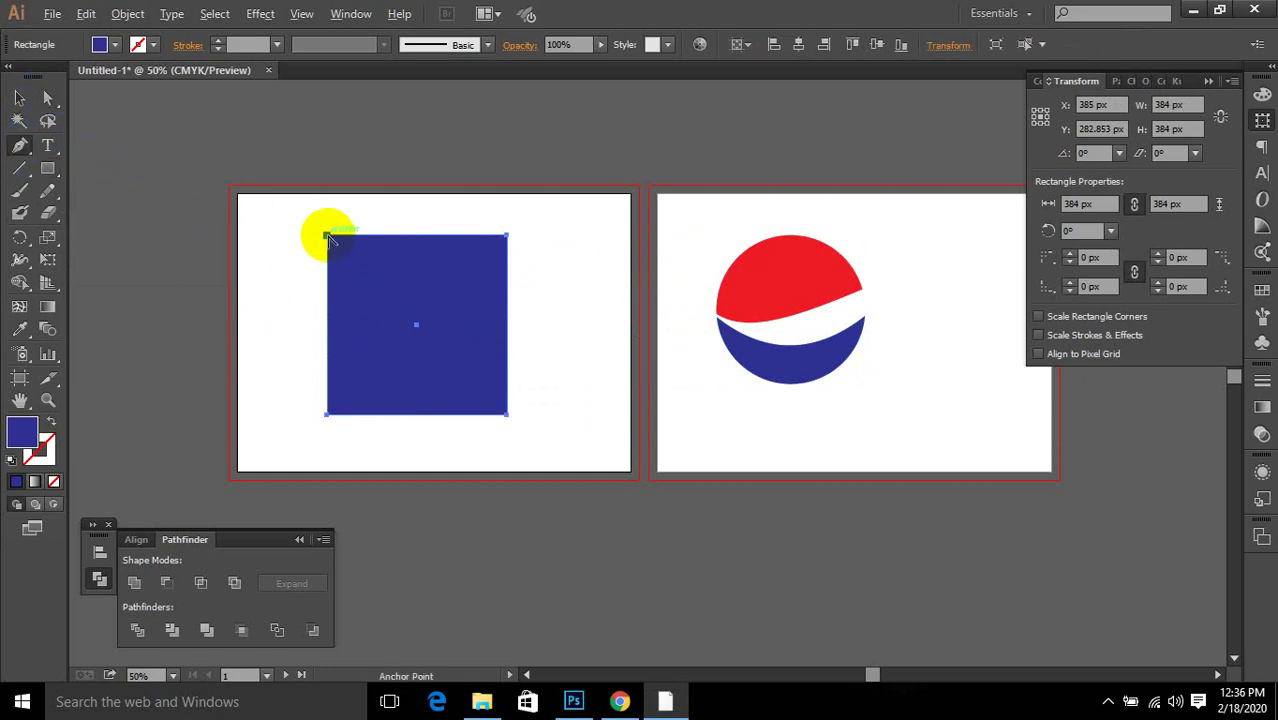
{"action": "left_click_drag", "start_coordinate": [328, 236], "coordinate": [454, 363]}
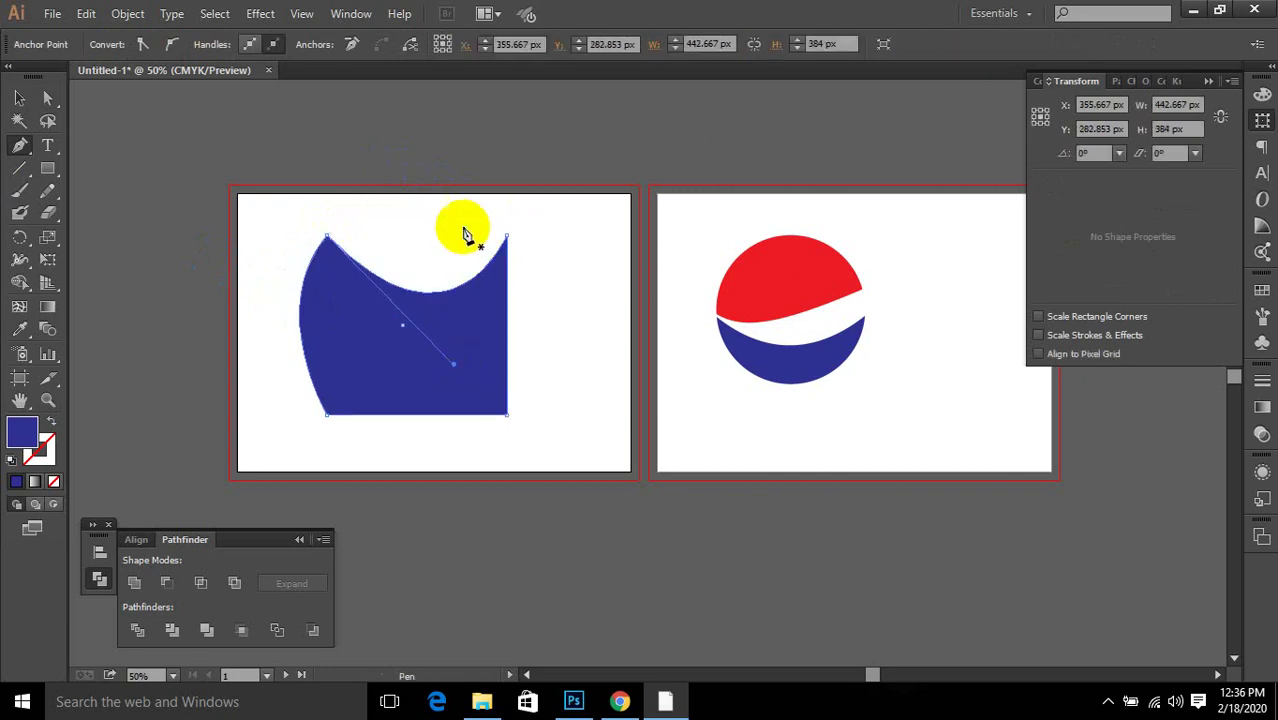
Step: Undo the curved corner and the square on the first artboard
{"action": "key", "text": "ctrl+z"}
{"action": "key", "text": "ctrl+z"}
{"action": "key", "text": "ctrl+z"}
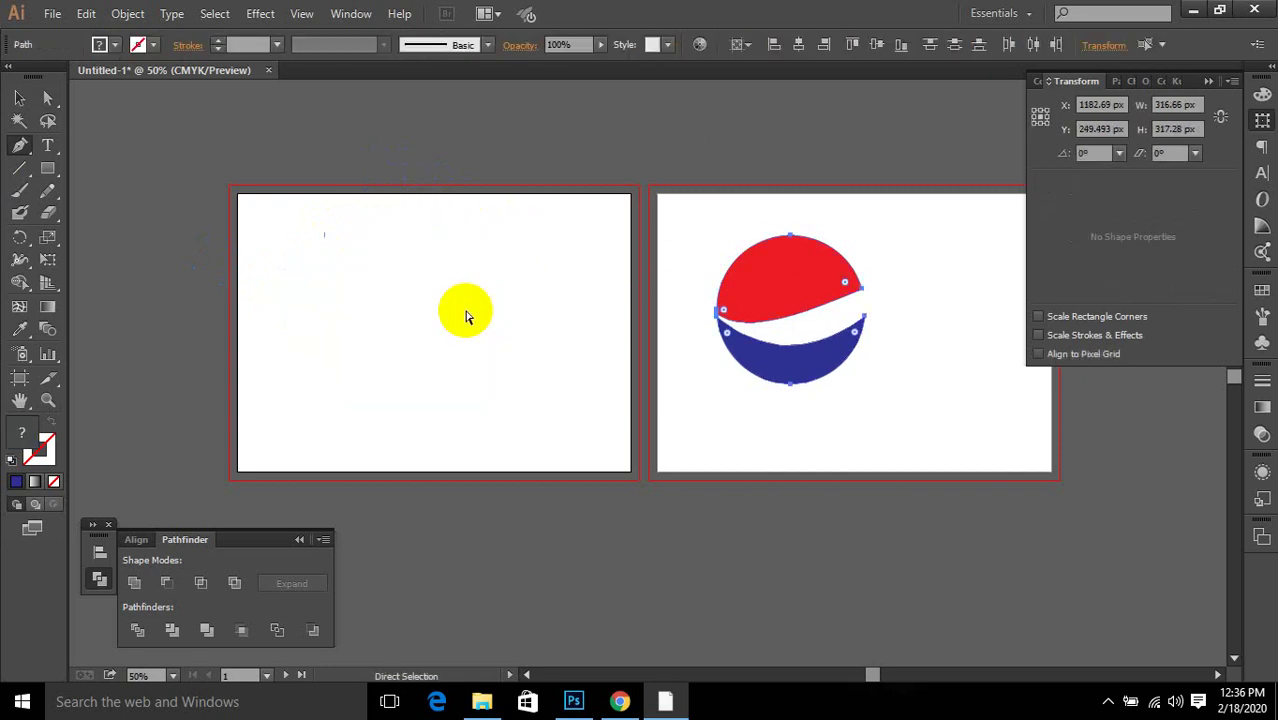
Step: Draw a curved half shape from X 371, Y 129 px to X 371, Y 503 px with the Pen tool, adjusting both handles until about 206 px wide
{"action": "left_click", "coordinate": [20, 152]}
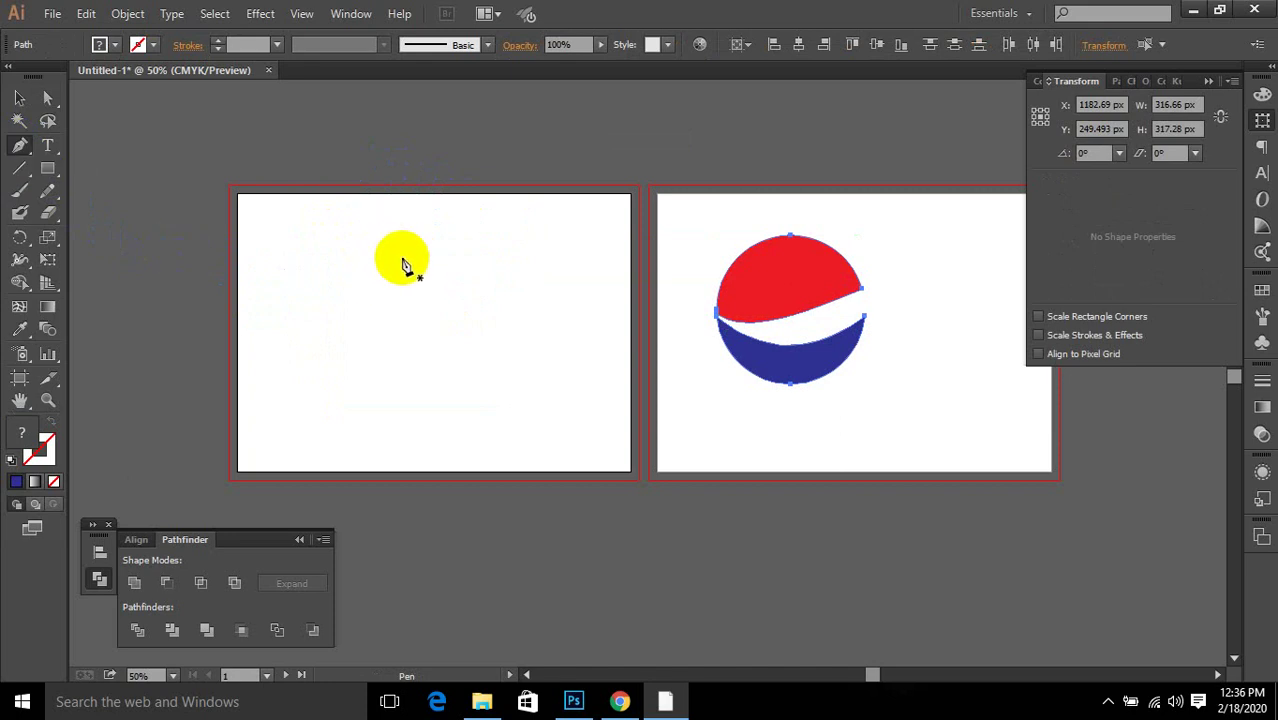
{"action": "left_click_drag", "start_coordinate": [410, 253], "coordinate": [177, 147]}
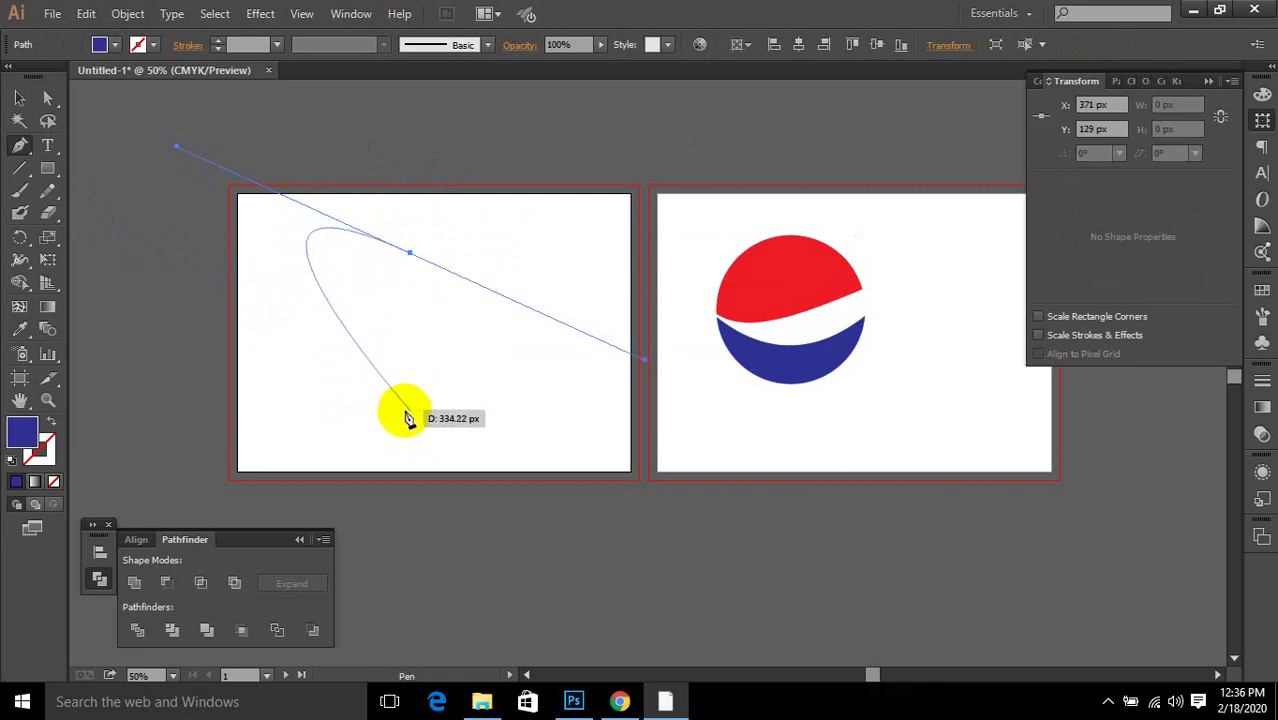
{"action": "left_click_drag", "start_coordinate": [410, 428], "coordinate": [449, 453]}
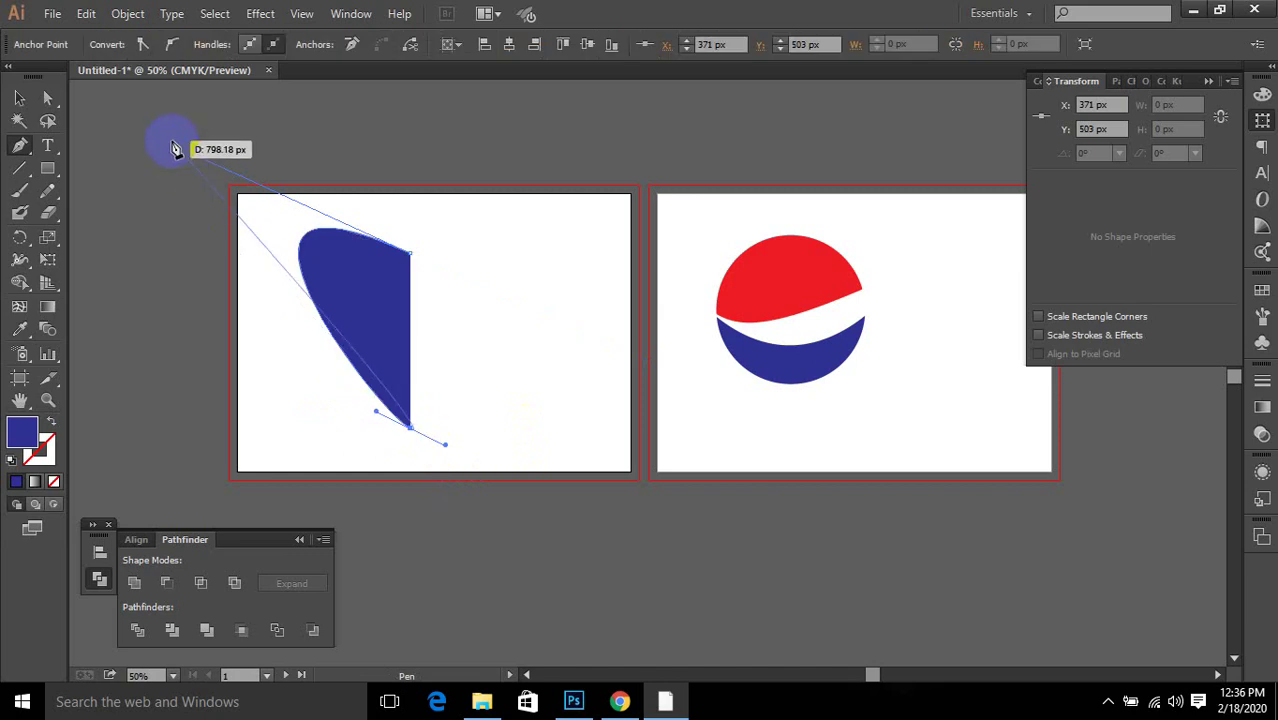
{"action": "left_click_drag", "start_coordinate": [175, 147], "coordinate": [239, 126]}
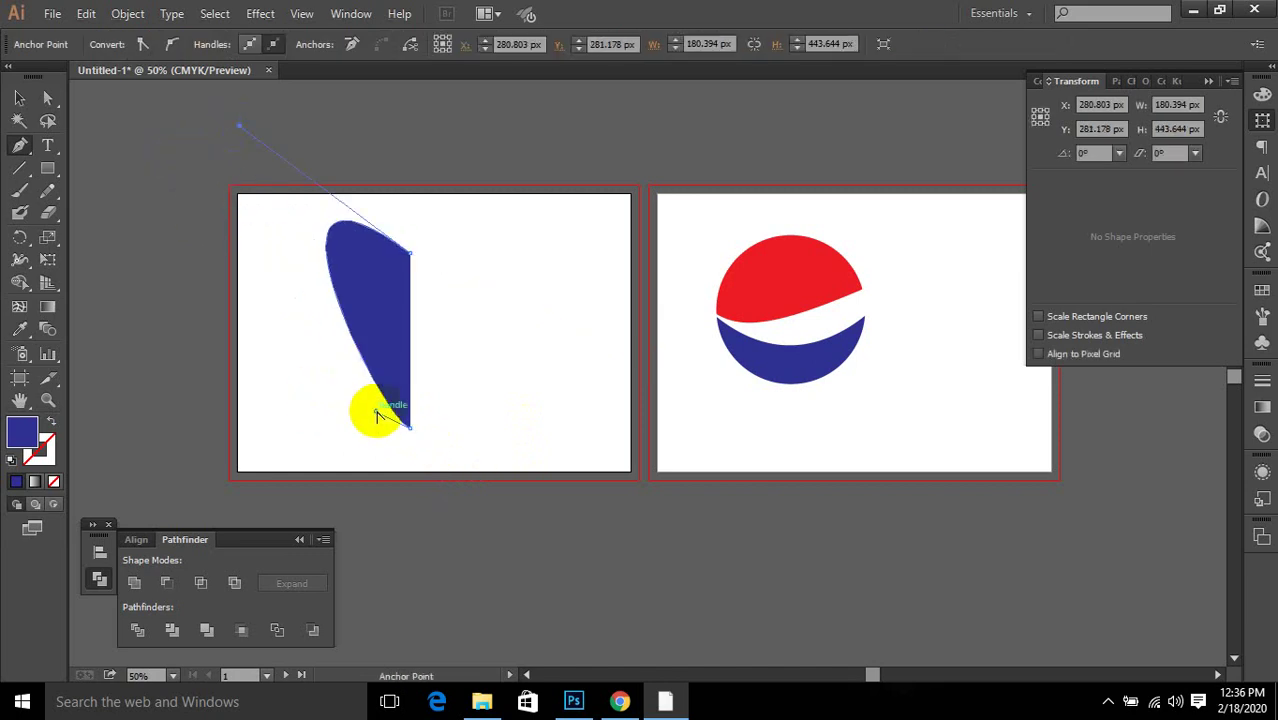
{"action": "left_click_drag", "start_coordinate": [378, 415], "coordinate": [332, 421]}
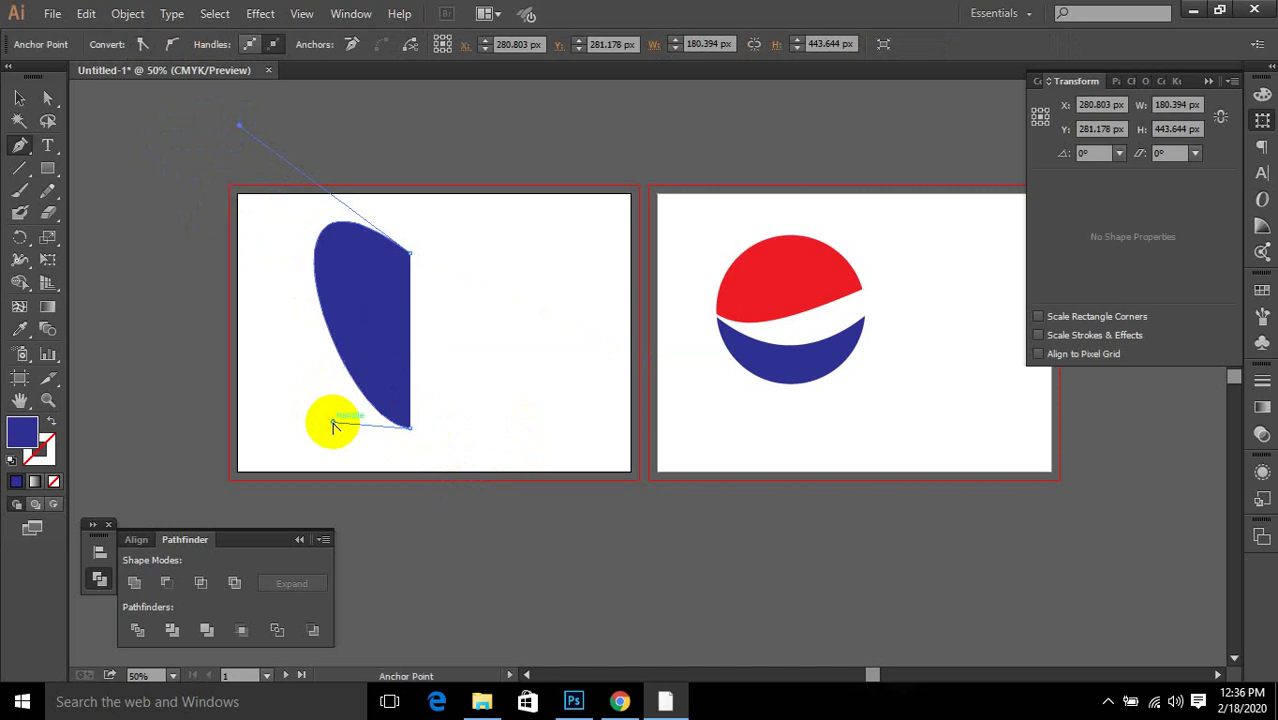
{"action": "left_click", "coordinate": [16, 101]}
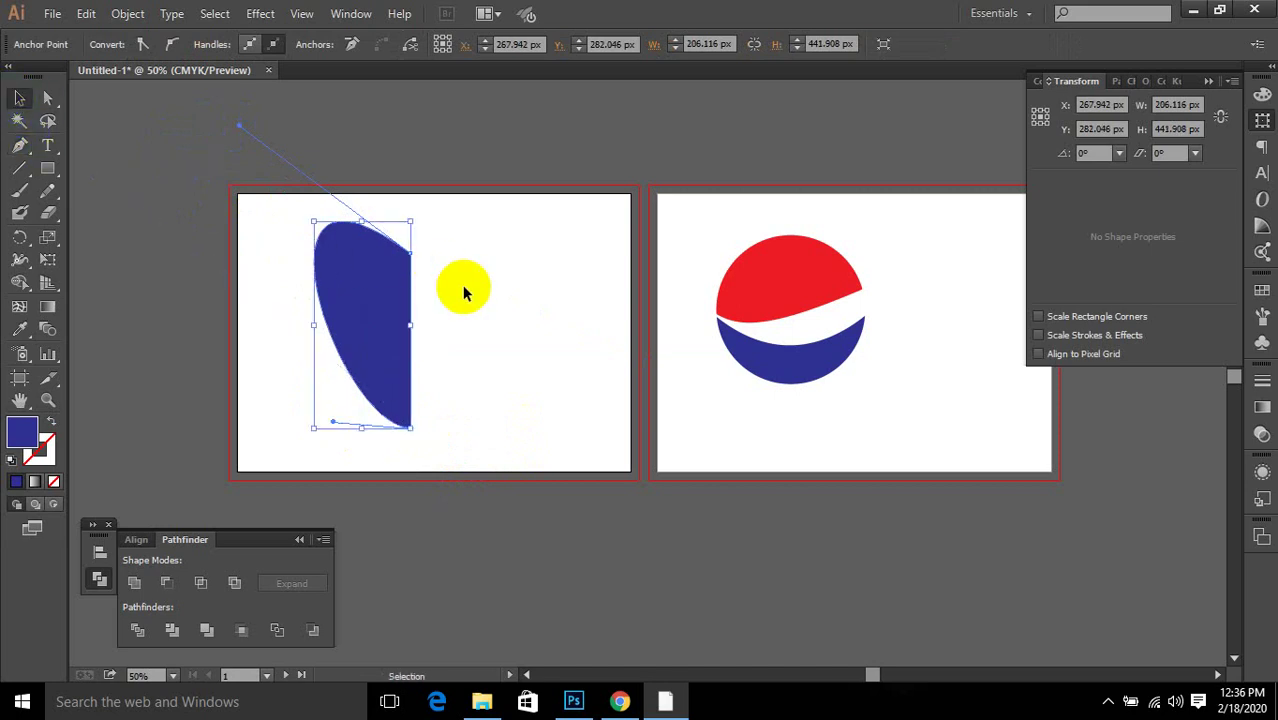
Step: Try to flip the curved half shape across its straight edge by stretching its bounding box past the opposite side
{"action": "left_click", "coordinate": [462, 285]}
{"action": "left_click", "coordinate": [378, 308]}
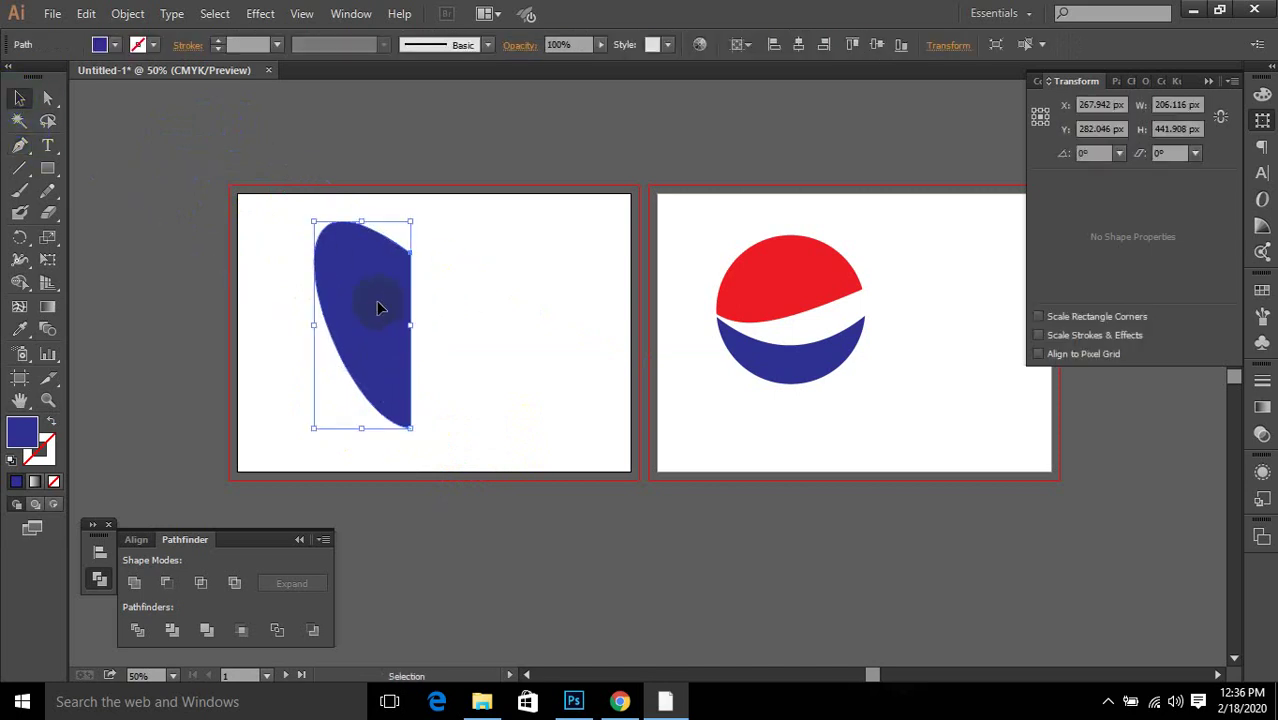
{"action": "key", "text": "a"}
{"action": "left_click", "coordinate": [314, 330]}
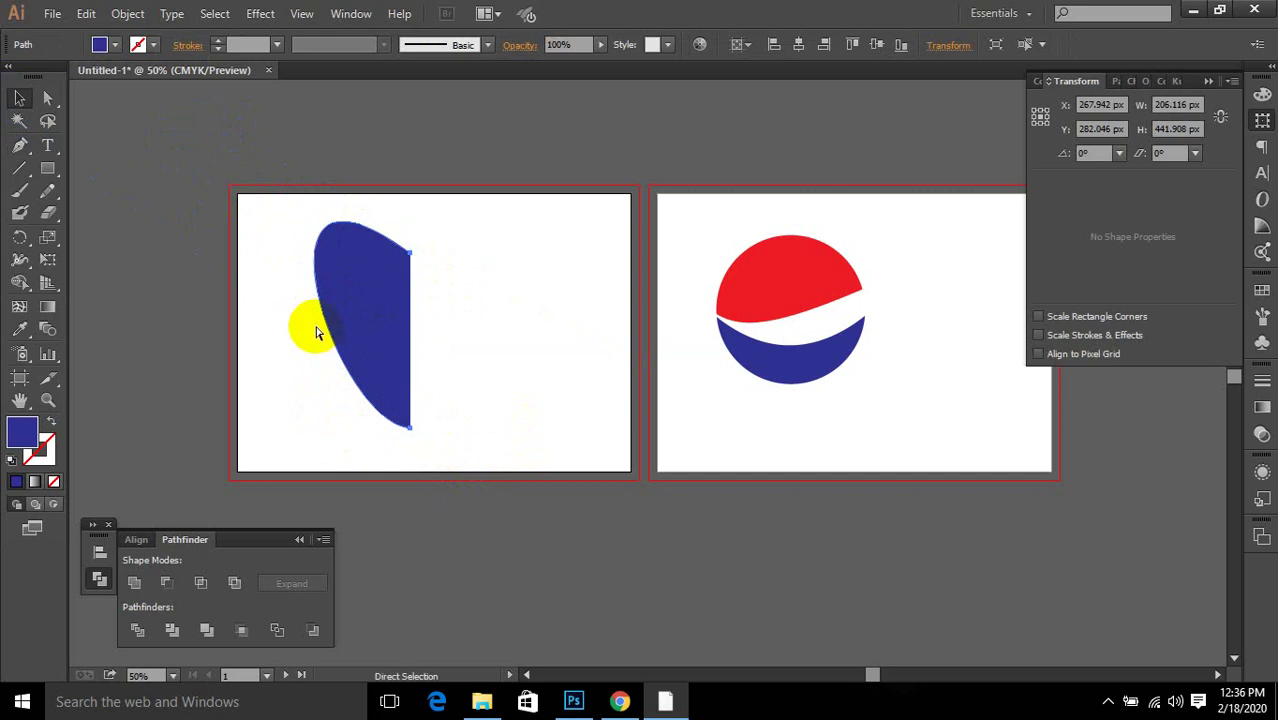
{"action": "key", "text": "v"}
{"action": "left_click_drag", "start_coordinate": [314, 326], "coordinate": [494, 330]}
{"action": "left_click", "coordinate": [330, 336]}
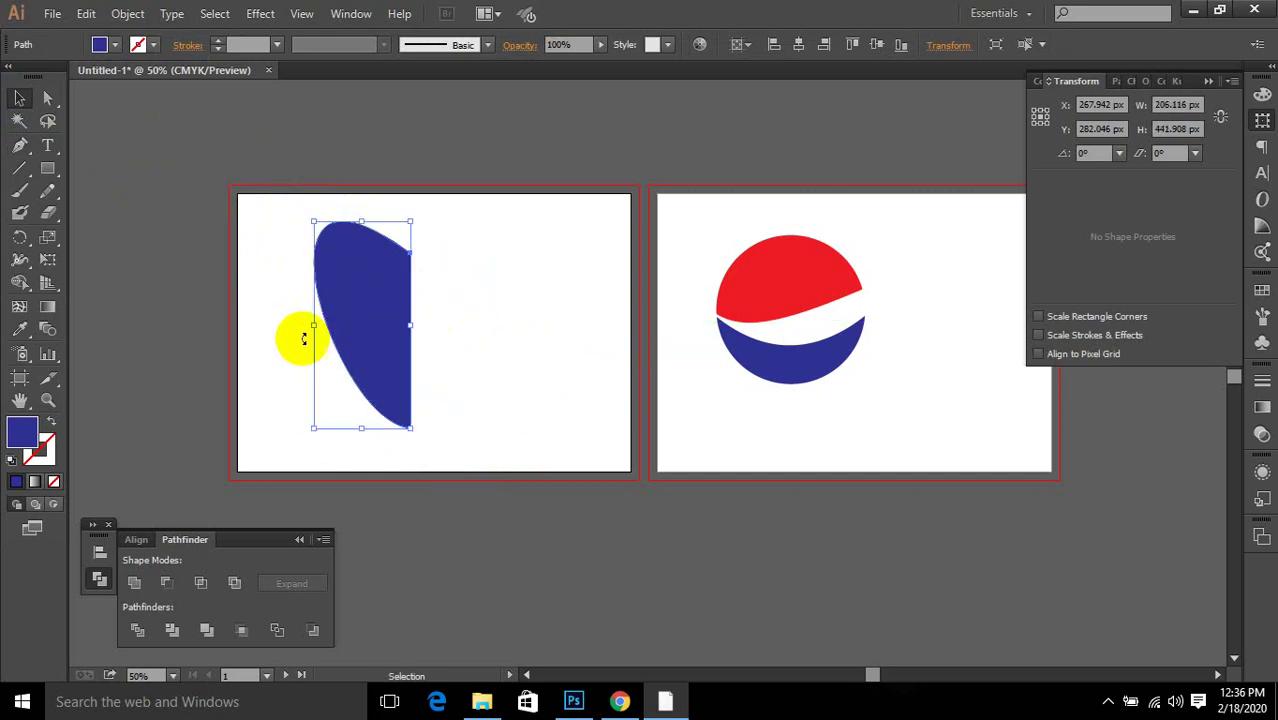
{"action": "left_click", "coordinate": [312, 332]}
{"action": "left_click", "coordinate": [313, 328]}
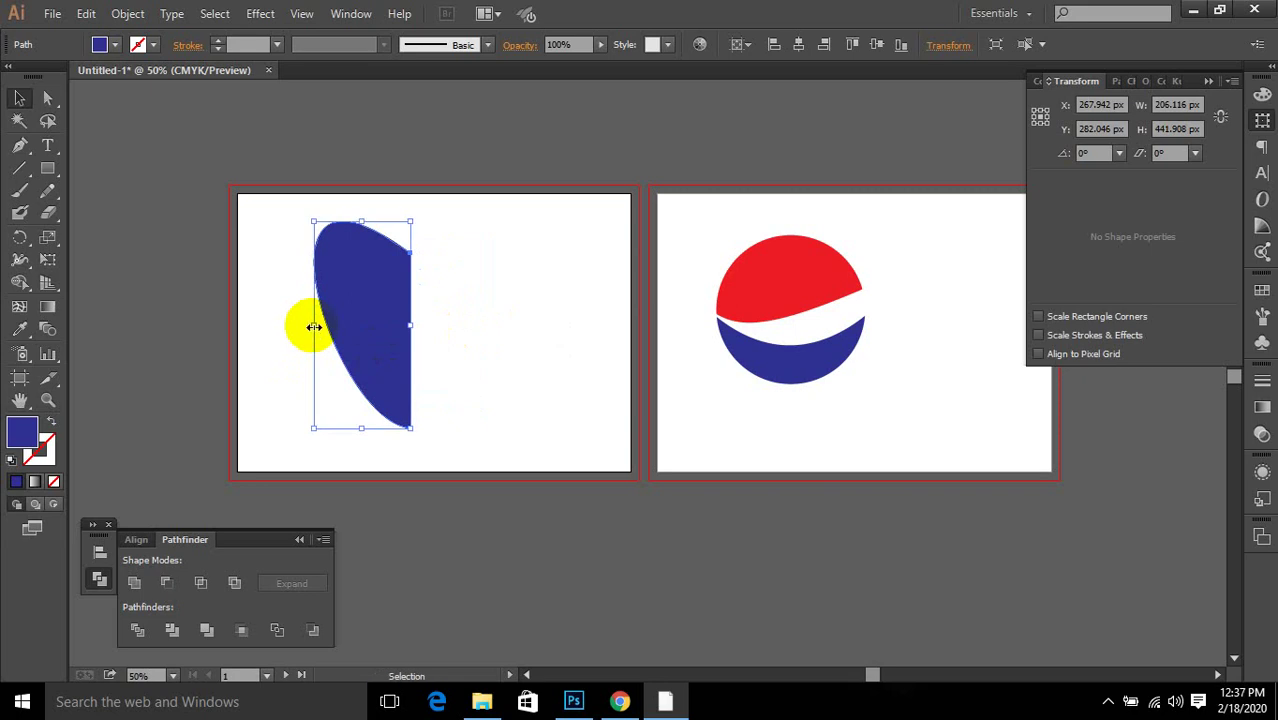
{"action": "left_click_drag", "start_coordinate": [315, 325], "coordinate": [508, 332]}
{"action": "left_click", "coordinate": [543, 333]}
Step: Delete the curved half shape from the first artboard
{"action": "left_click_drag", "start_coordinate": [608, 220], "coordinate": [327, 393]}
{"action": "key", "text": "Delete"}
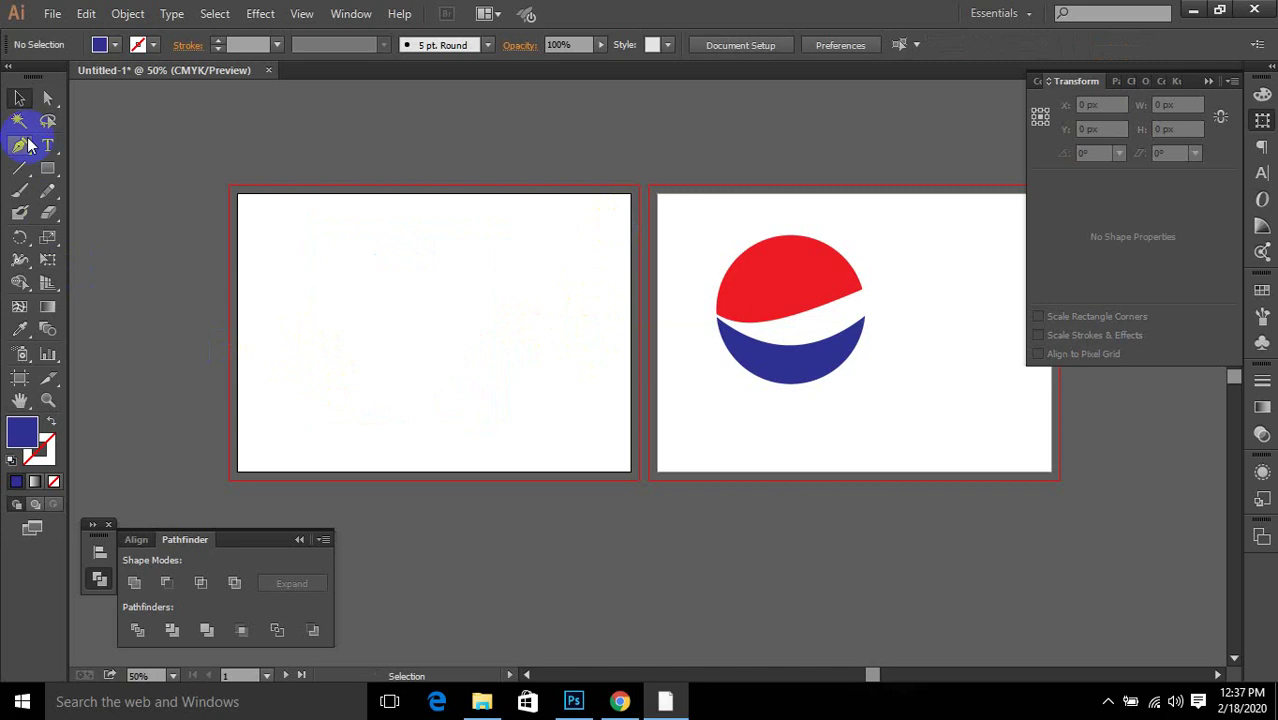
Step: Draw a 350 px square on the first artboard, rotated 45° and centred at X 396, Y 324 px
{"action": "left_click", "coordinate": [47, 167]}
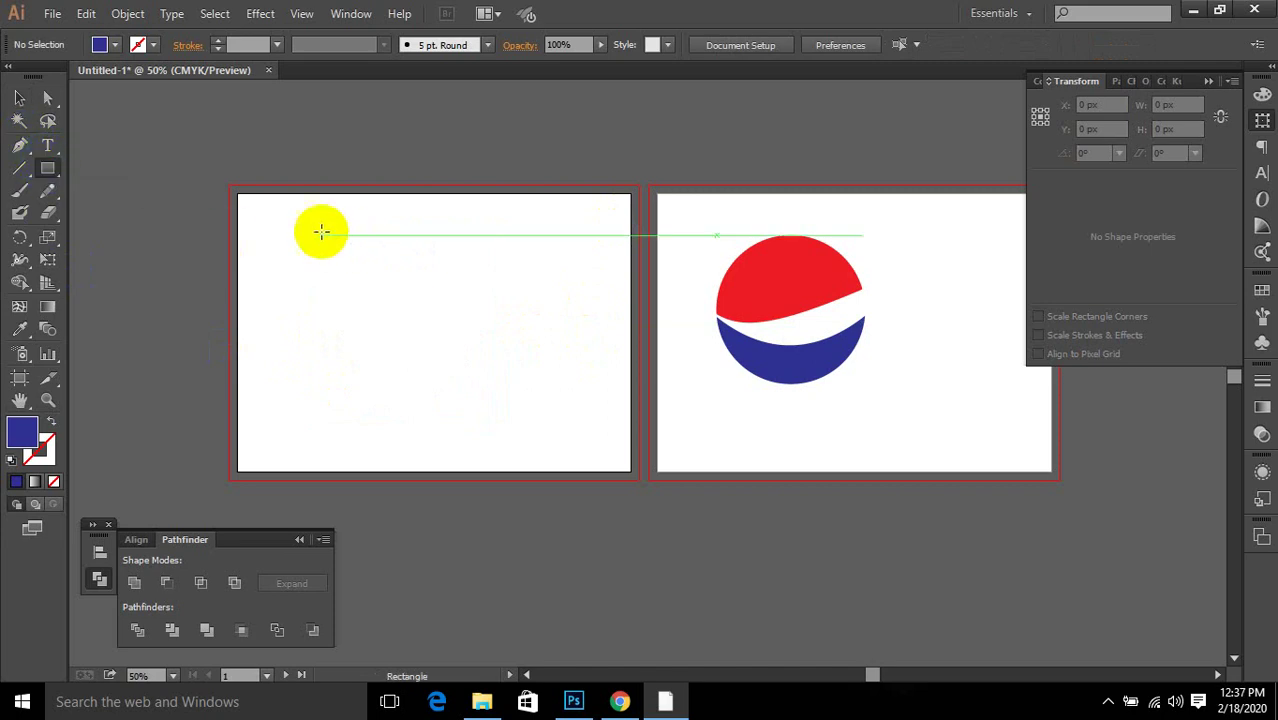
{"action": "left_click_drag", "start_coordinate": [329, 244], "coordinate": [494, 371]}
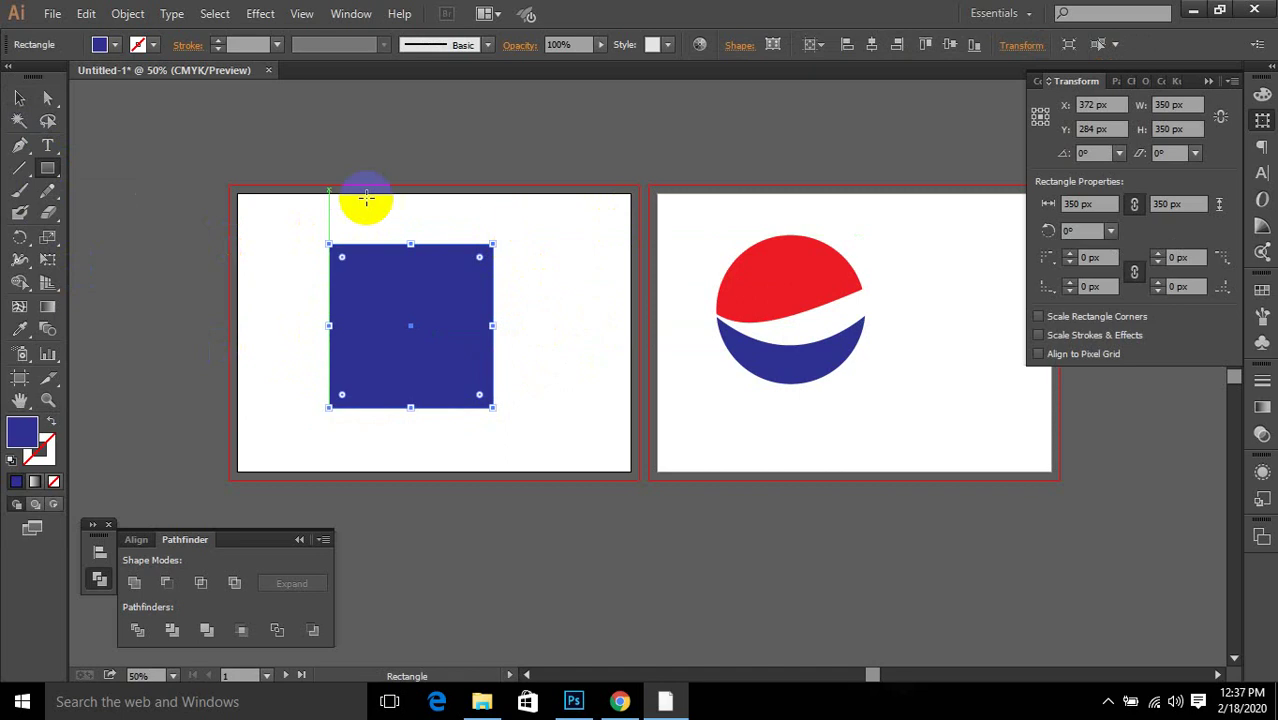
{"action": "left_click", "coordinate": [19, 97]}
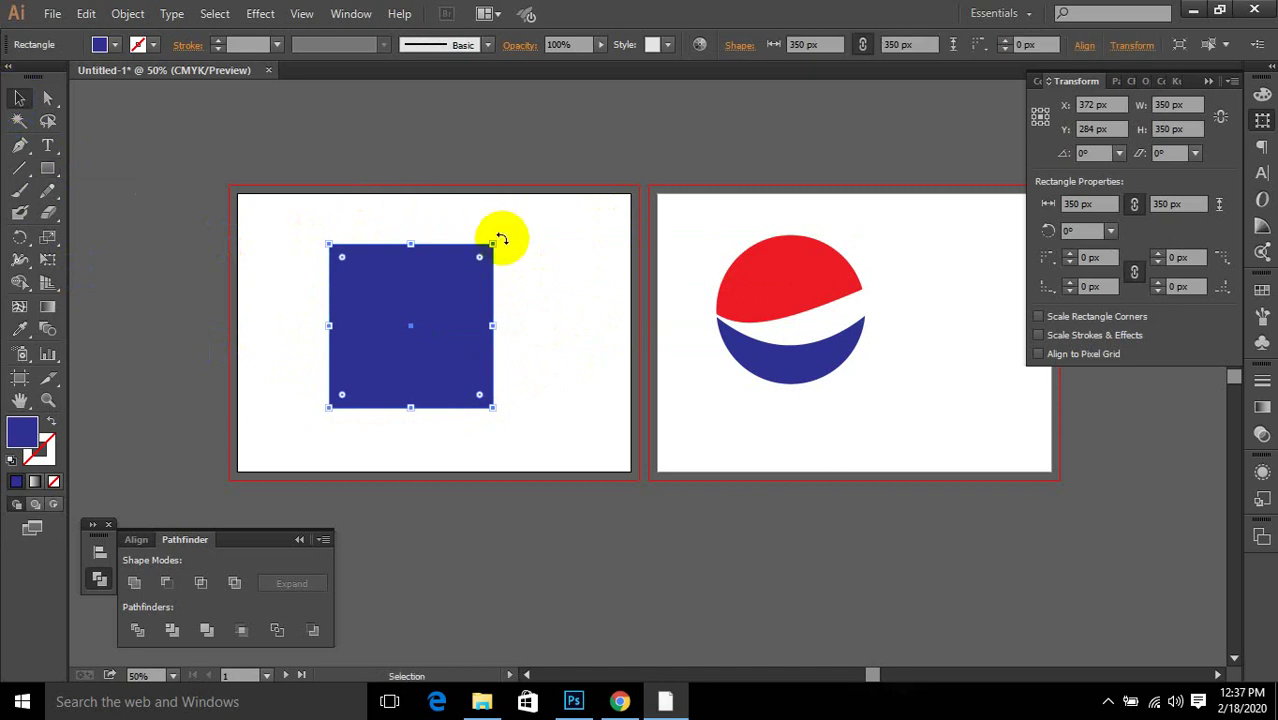
{"action": "left_click_drag", "start_coordinate": [501, 238], "coordinate": [407, 178]}
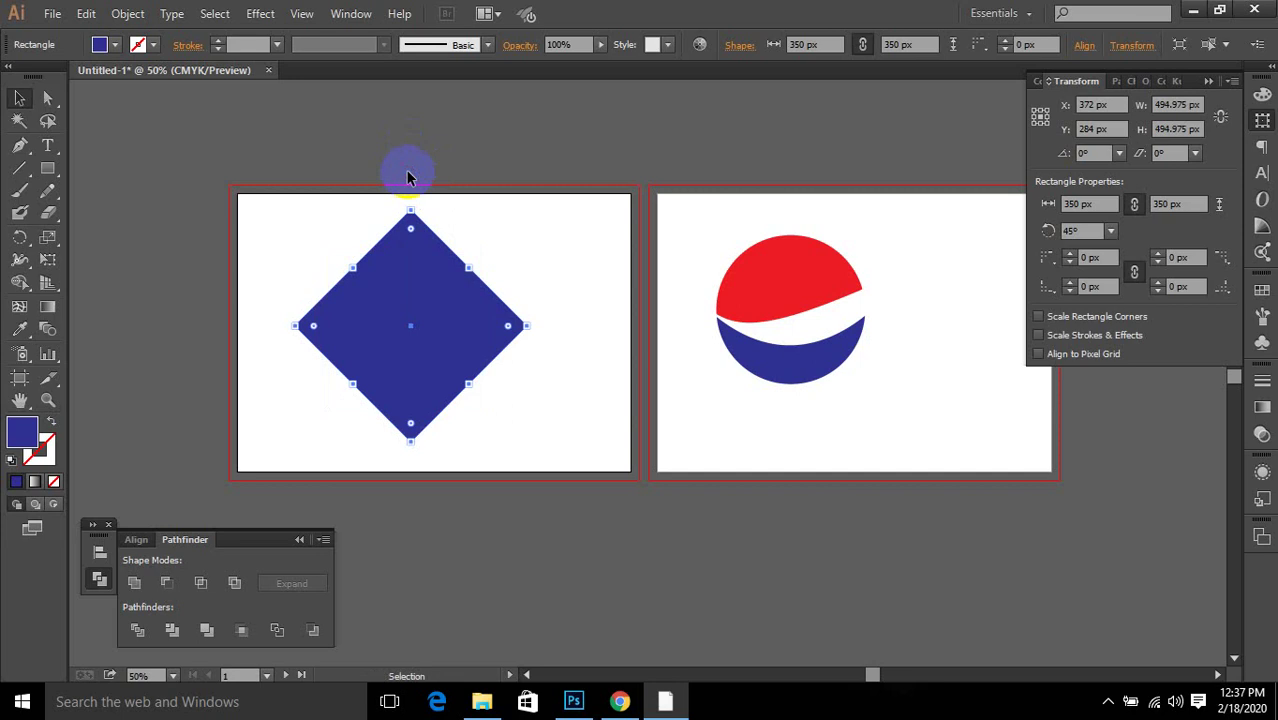
{"action": "left_click_drag", "start_coordinate": [408, 294], "coordinate": [420, 314]}
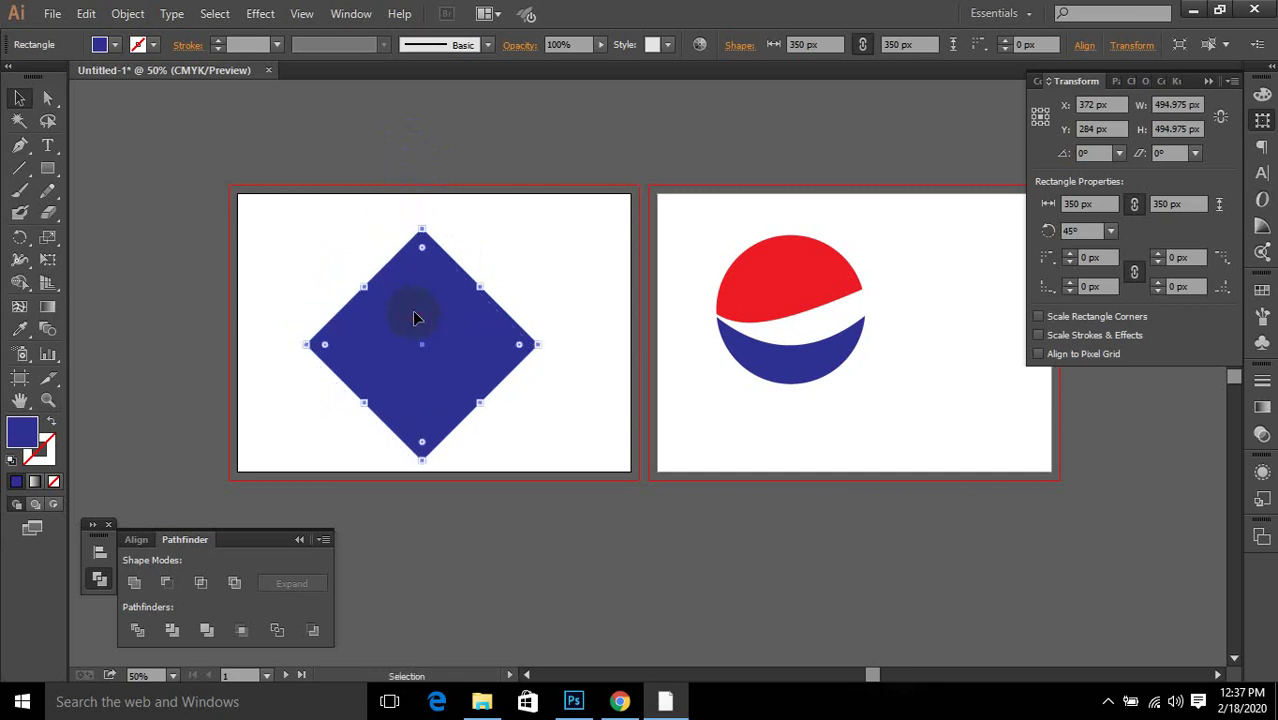
Step: Bend the rotated square's two upper edges outward into round lobes with the Anchor Point tool to form a heart
{"action": "left_click", "coordinate": [17, 146]}
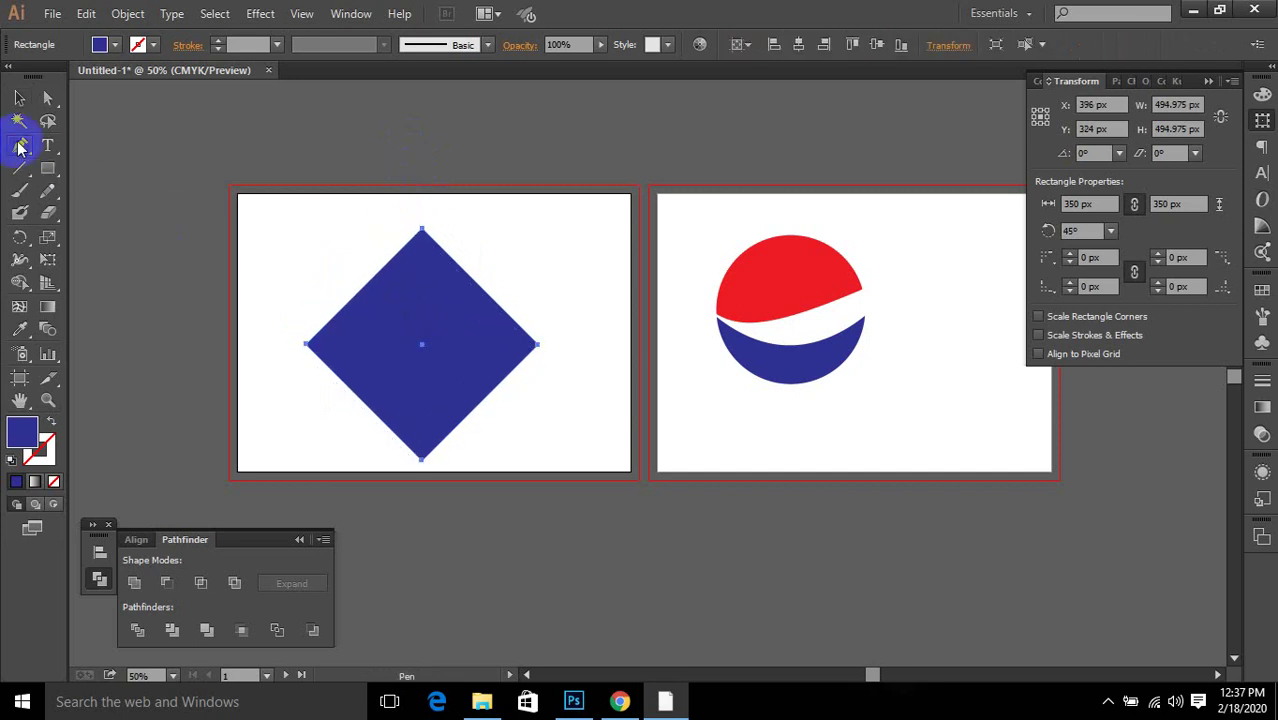
{"action": "left_click", "coordinate": [421, 230]}
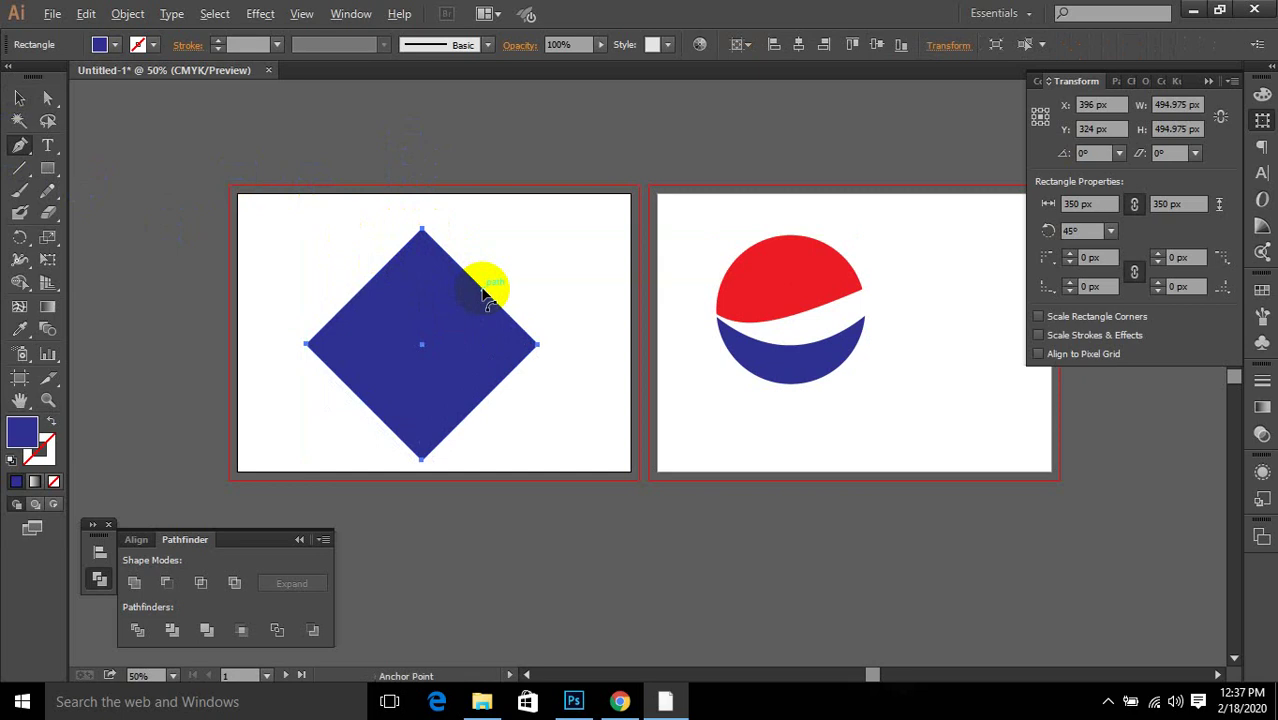
{"action": "left_click_drag", "start_coordinate": [483, 290], "coordinate": [553, 215]}
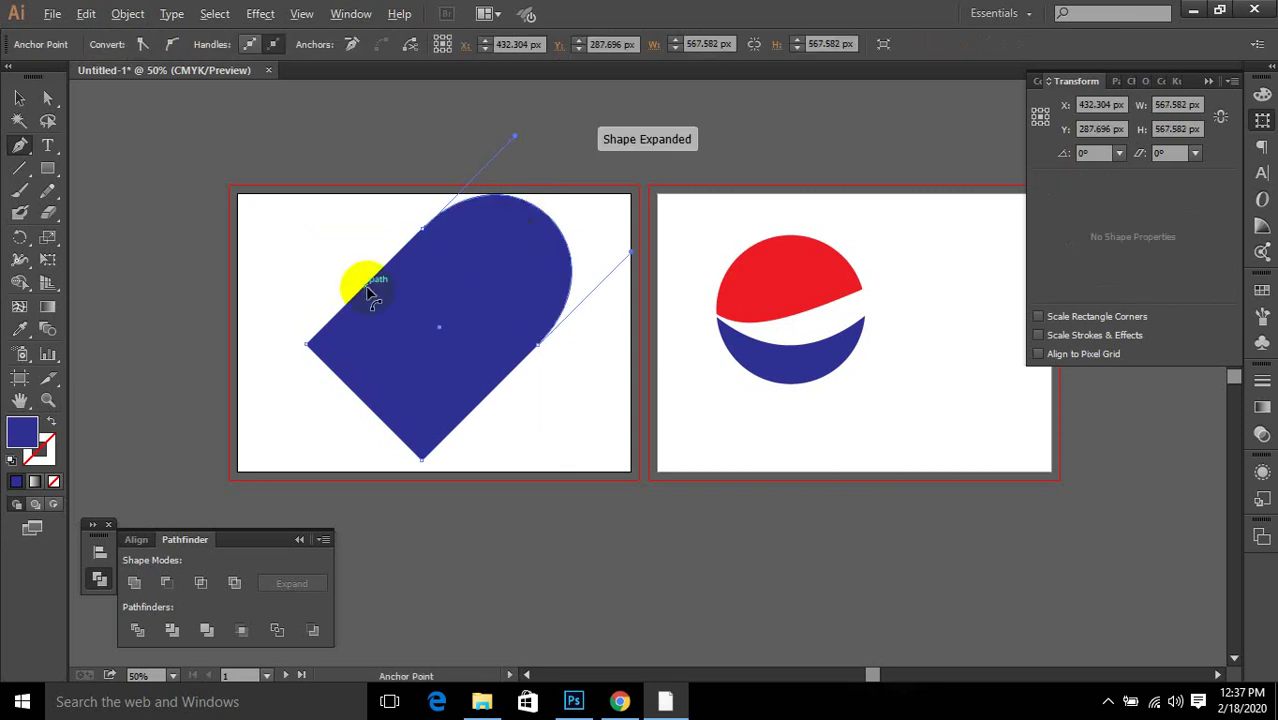
{"action": "left_click_drag", "start_coordinate": [370, 290], "coordinate": [285, 230]}
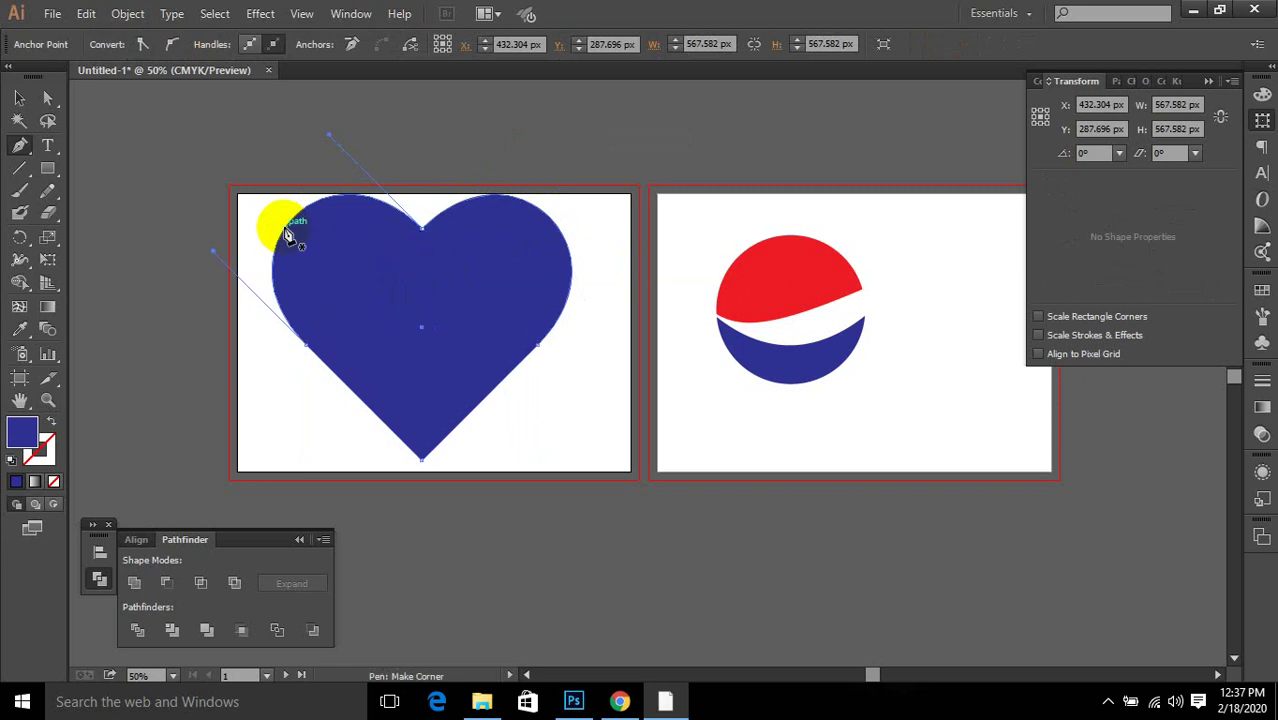
{"action": "left_click", "coordinate": [533, 415], "text": "ctrl"}
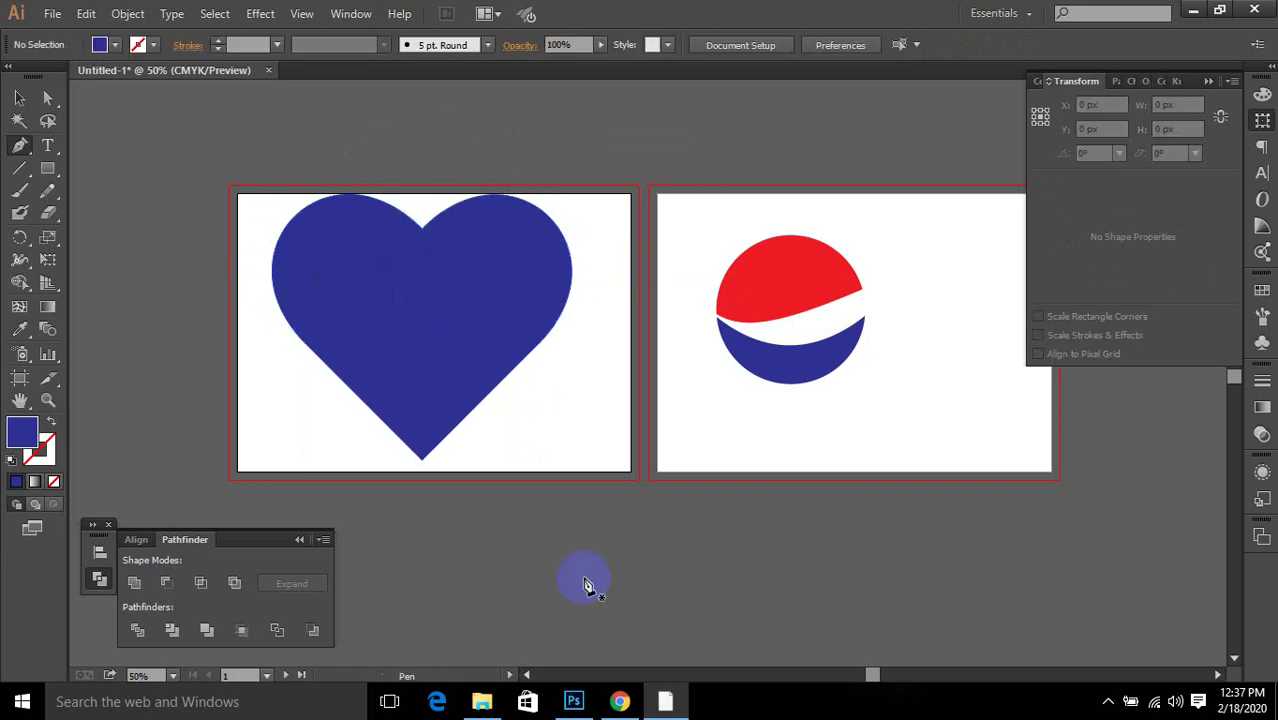
Step: Move the heart below the two-colour circle on the second artboard, at about X 295, Y 692 px
{"action": "left_click", "coordinate": [19, 97]}
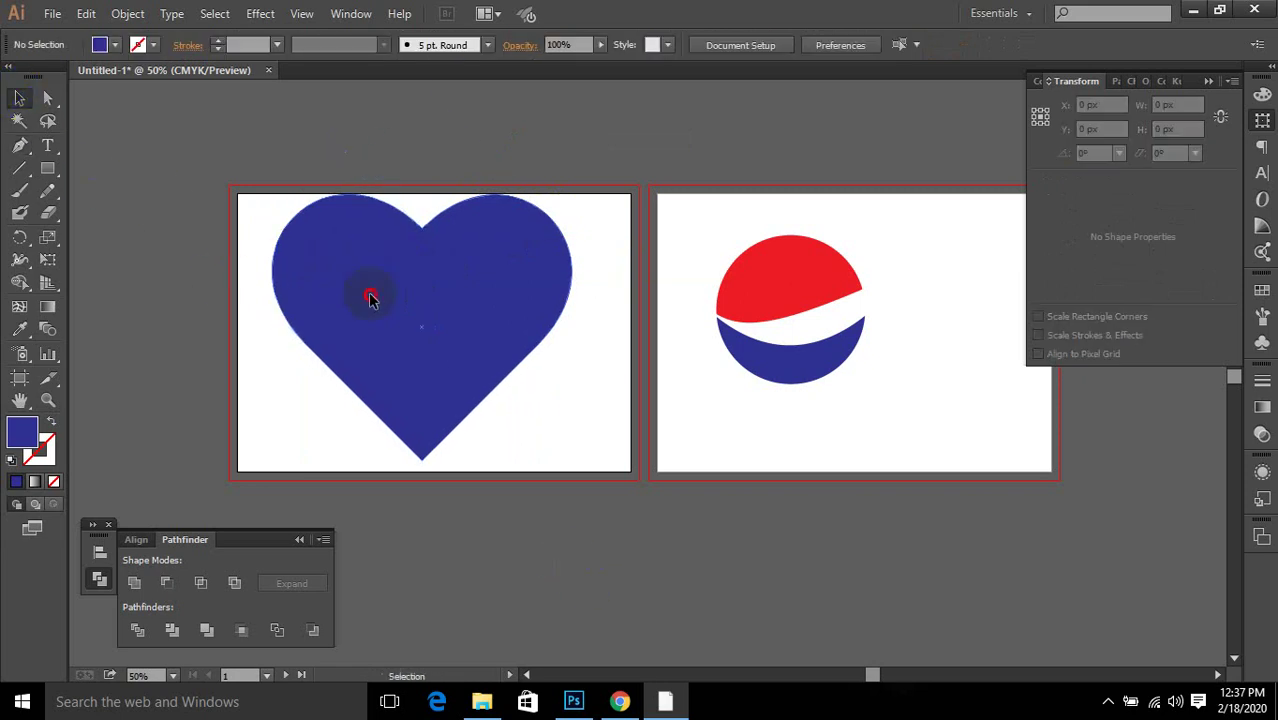
{"action": "left_click_drag", "start_coordinate": [370, 298], "coordinate": [782, 492]}
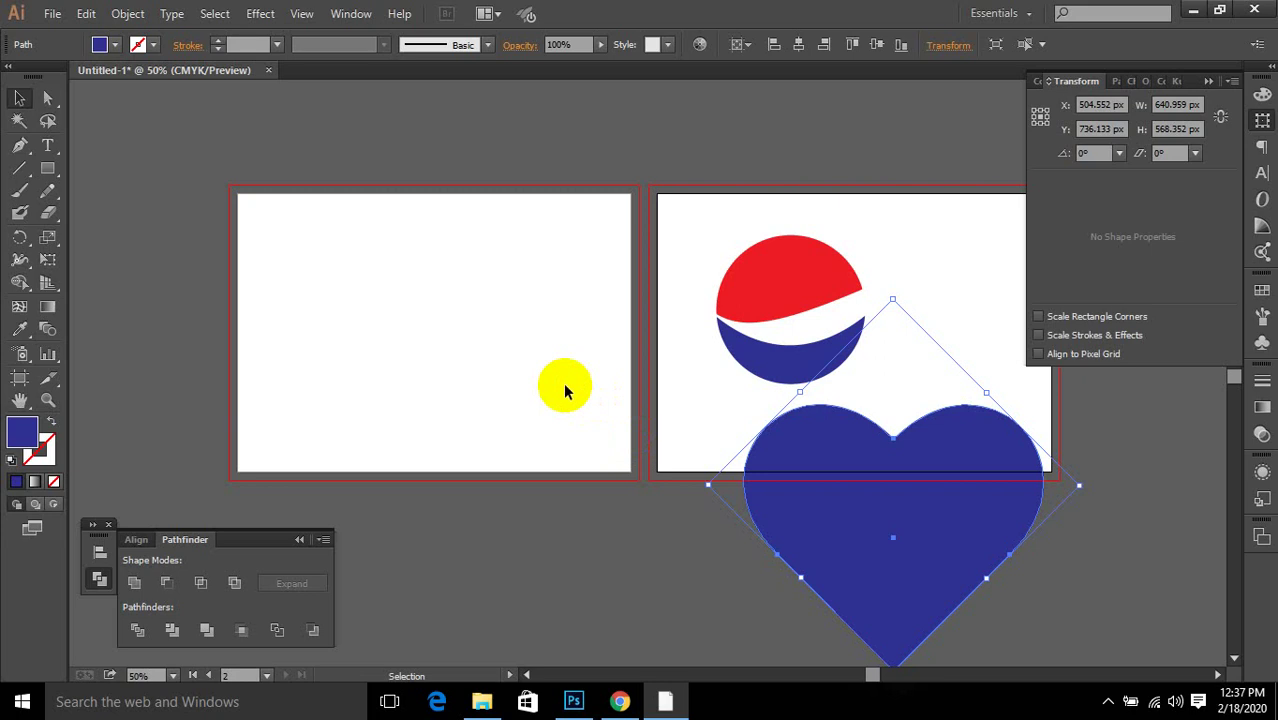
{"action": "left_click_drag", "start_coordinate": [846, 491], "coordinate": [750, 472]}
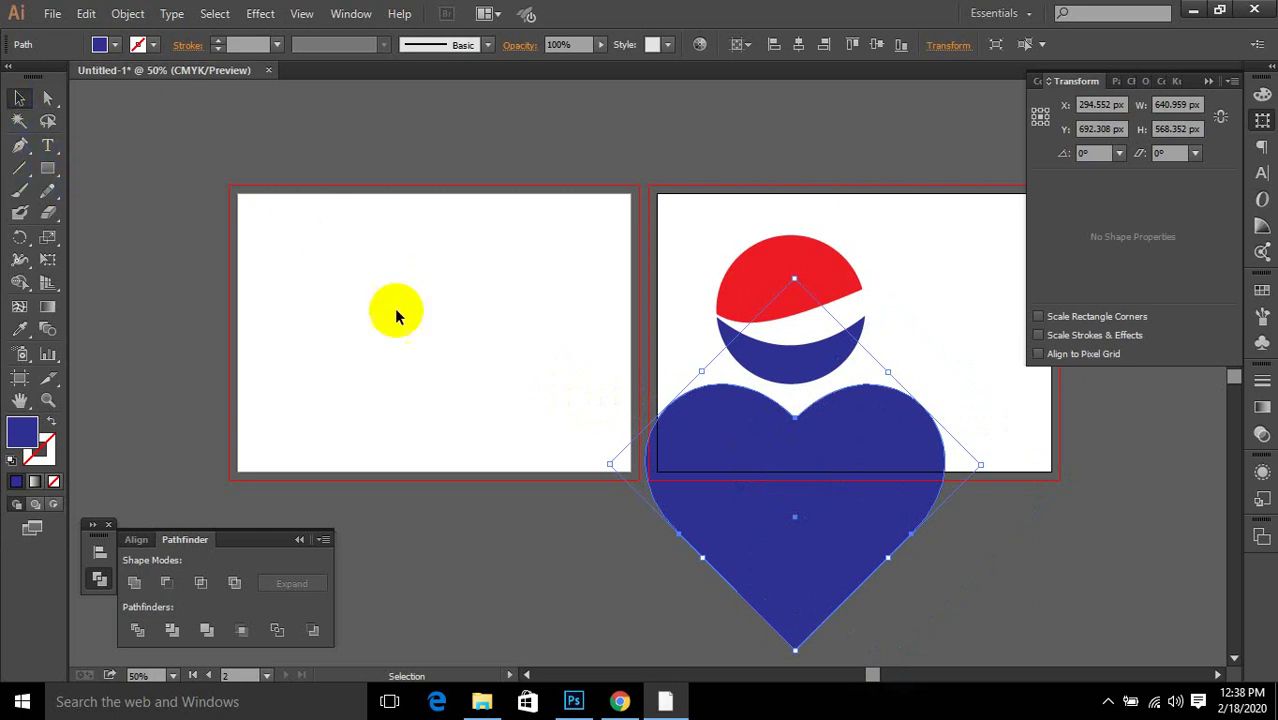
{"action": "left_click", "coordinate": [303, 583]}
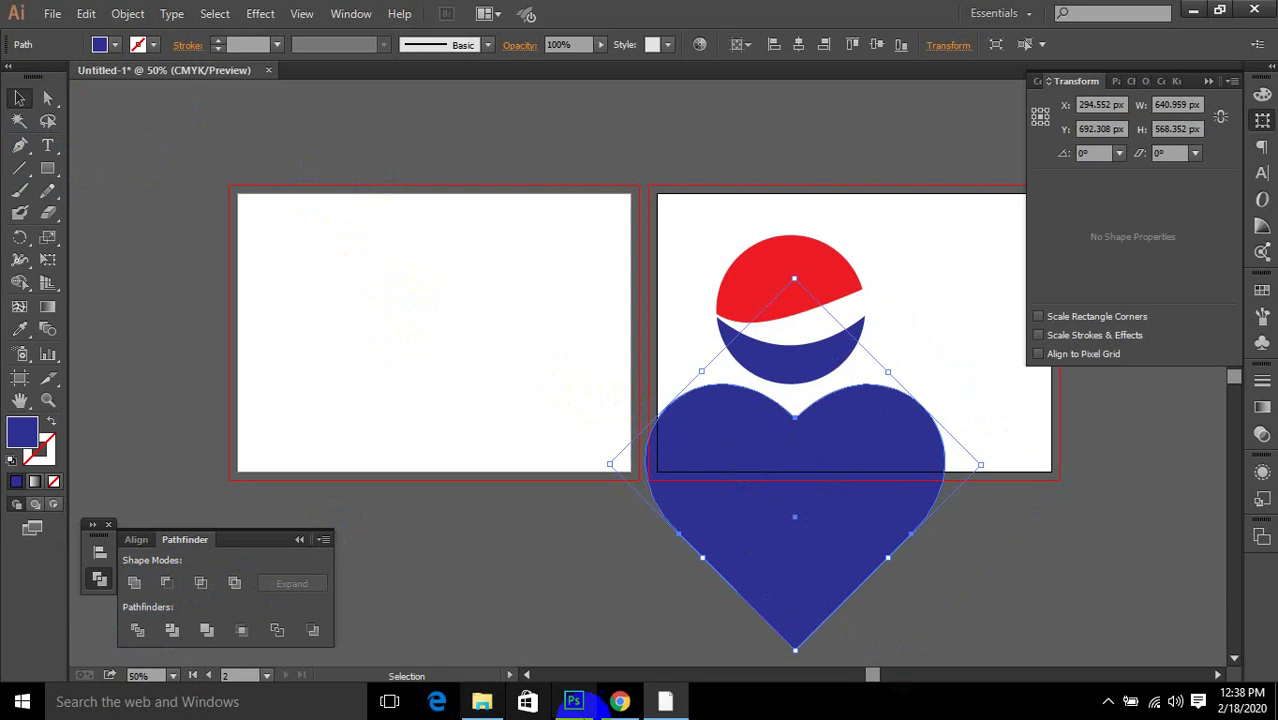
{"action": "left_click", "coordinate": [487, 487]}
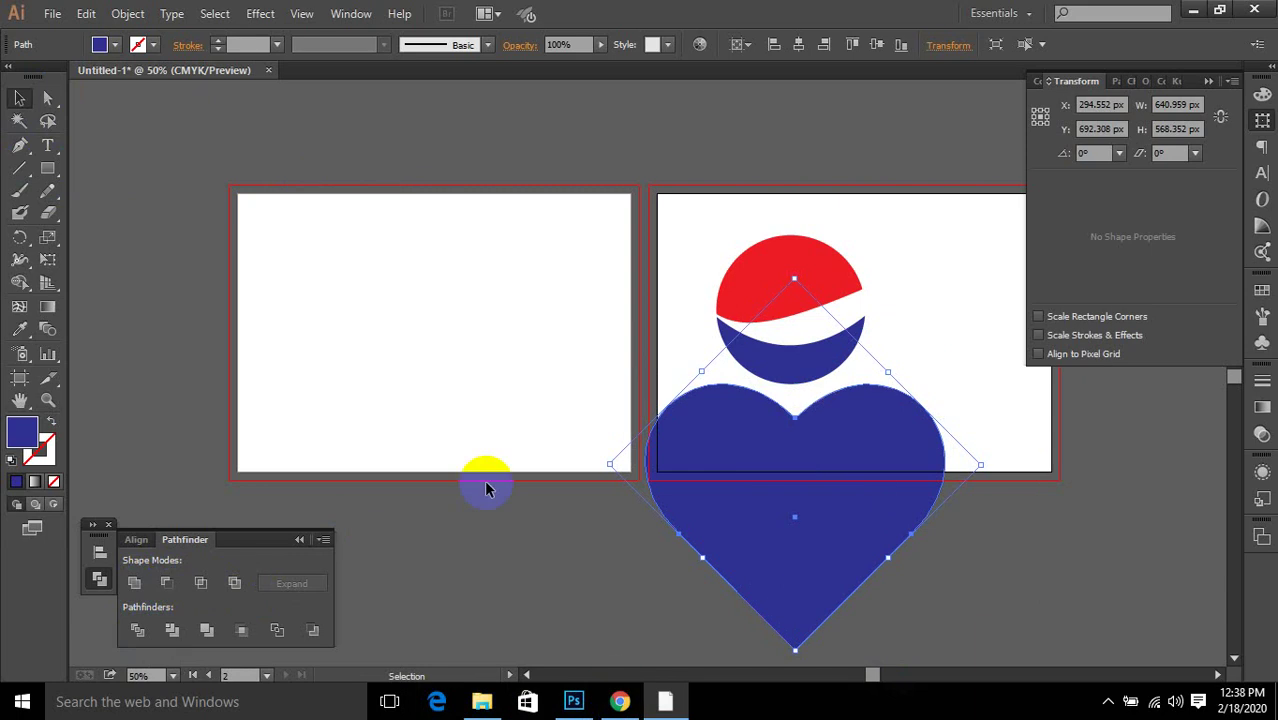
Step: Draw a closed curved swoosh about 439 px wide with the Pen tool, starting at the first artboard's left edge
{"action": "left_click", "coordinate": [19, 145]}
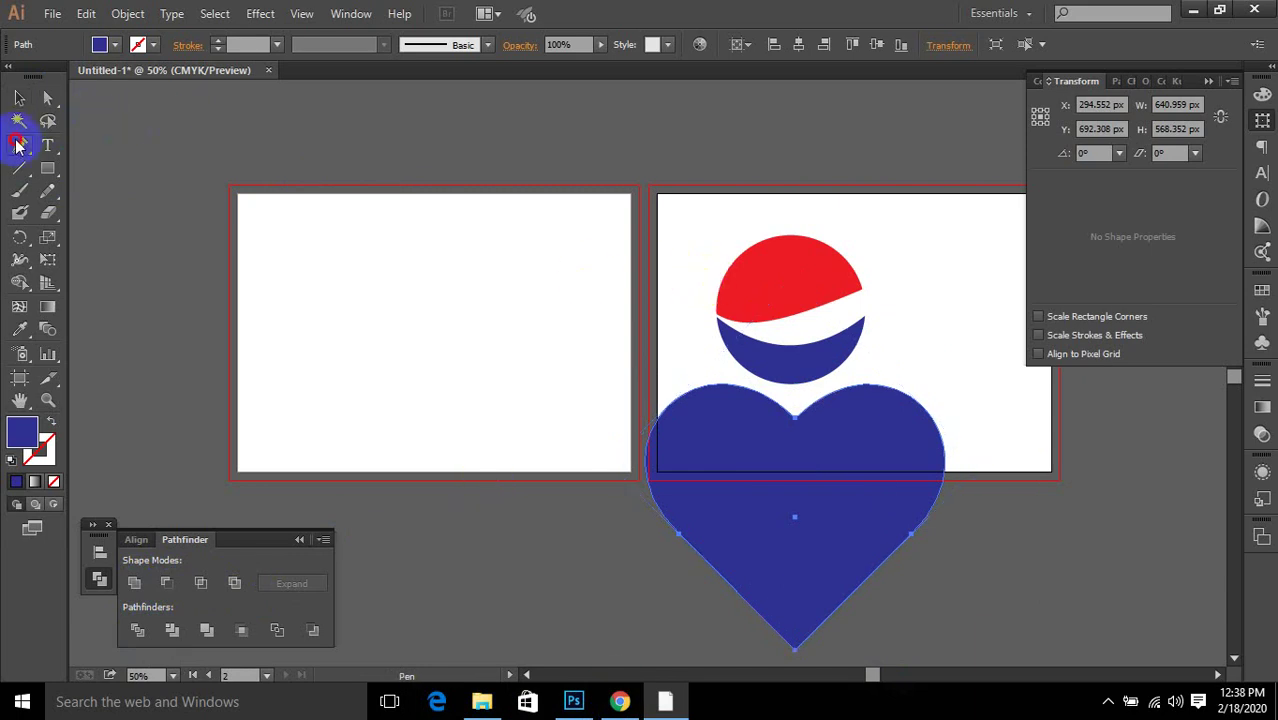
{"action": "left_click_drag", "start_coordinate": [237, 237], "coordinate": [290, 267]}
{"action": "mouse_move", "coordinate": [433, 280]}
{"action": "left_mouse_down"}
{"action": "mouse_move", "coordinate": [476, 248]}
{"action": "mouse_move", "coordinate": [476, 277]}
{"action": "mouse_move", "coordinate": [427, 349]}
{"action": "left_mouse_up"}
{"action": "left_click_drag", "start_coordinate": [237, 237], "coordinate": [205, 263]}
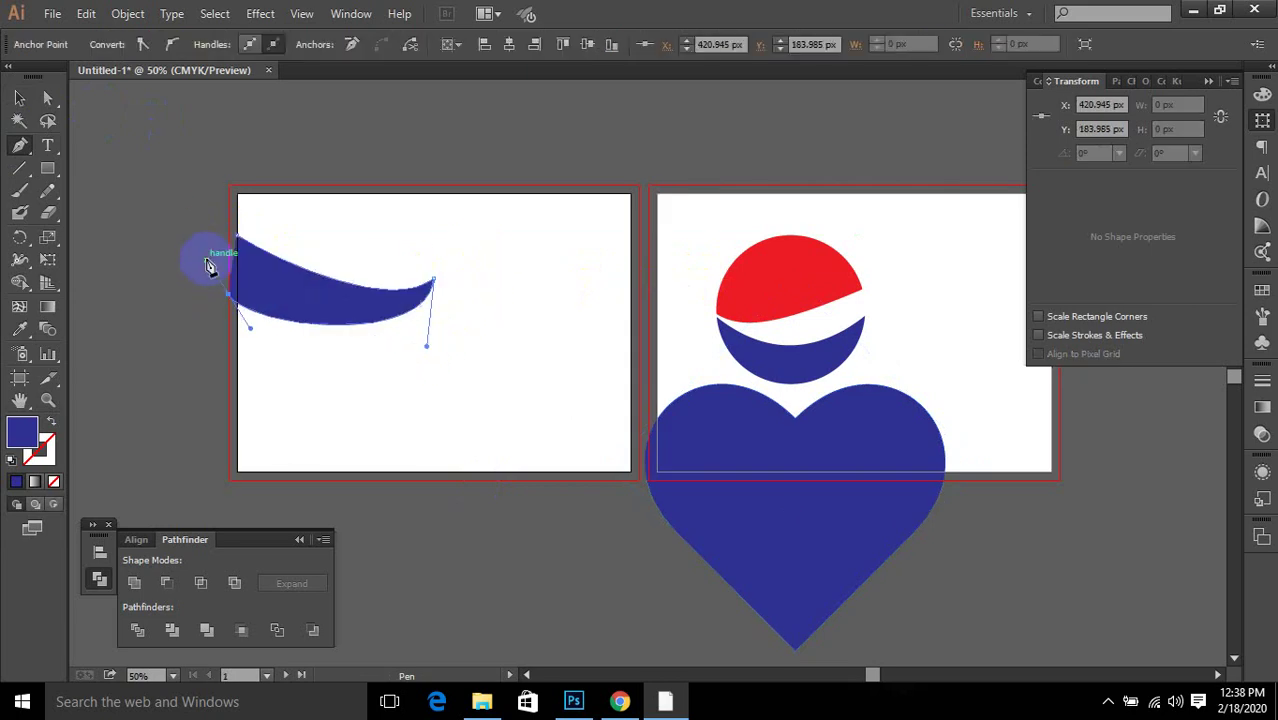
{"action": "left_click", "coordinate": [337, 445], "text": "ctrl"}
Step: Draw a square about 251 px wide over the swoosh and split both shapes with the Pathfinder's Divide
{"action": "left_click", "coordinate": [47, 168]}
{"action": "left_click_drag", "start_coordinate": [226, 175], "coordinate": [353, 323]}
{"action": "key", "text": "v"}
{"action": "left_click_drag", "start_coordinate": [465, 226], "coordinate": [238, 392]}
{"action": "left_click", "coordinate": [137, 629]}
Step: Ungroup the divided shapes and delete the middle piece where the square and swoosh overlap
{"action": "right_click", "coordinate": [320, 291]}
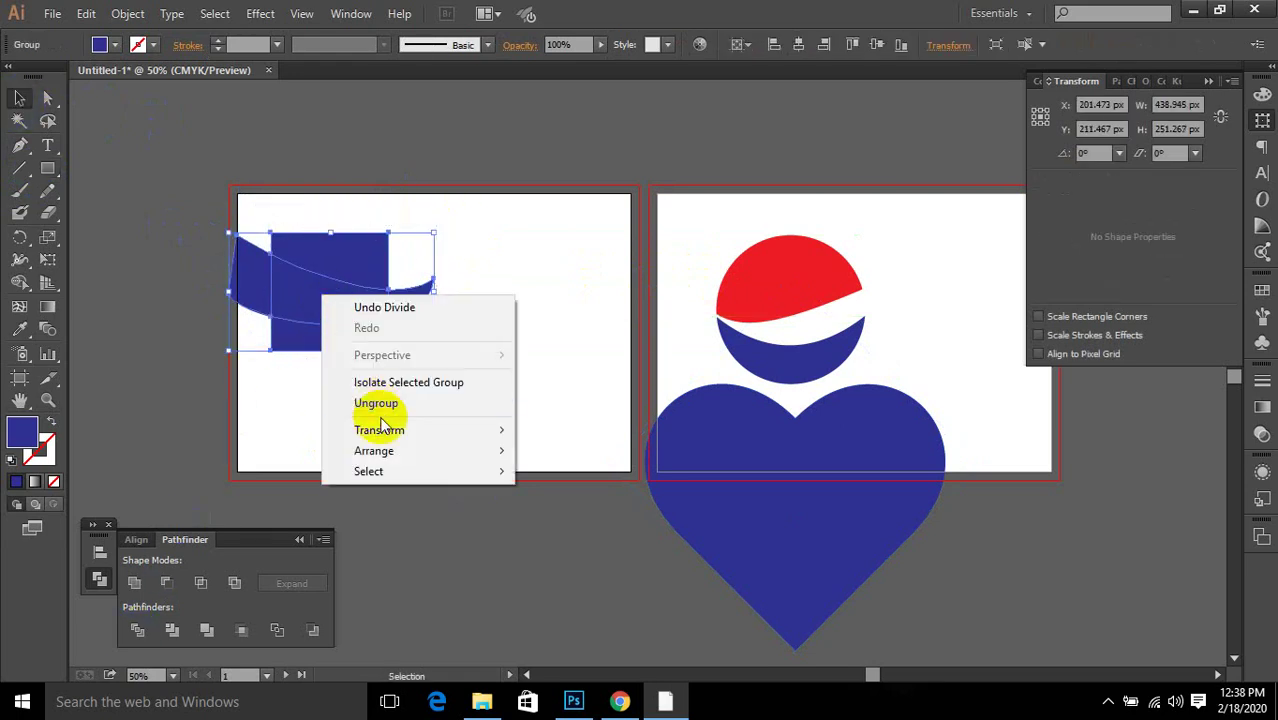
{"action": "left_click", "coordinate": [377, 405]}
{"action": "left_click", "coordinate": [354, 325]}
{"action": "key", "text": "Delete"}
{"action": "left_click", "coordinate": [345, 322]}
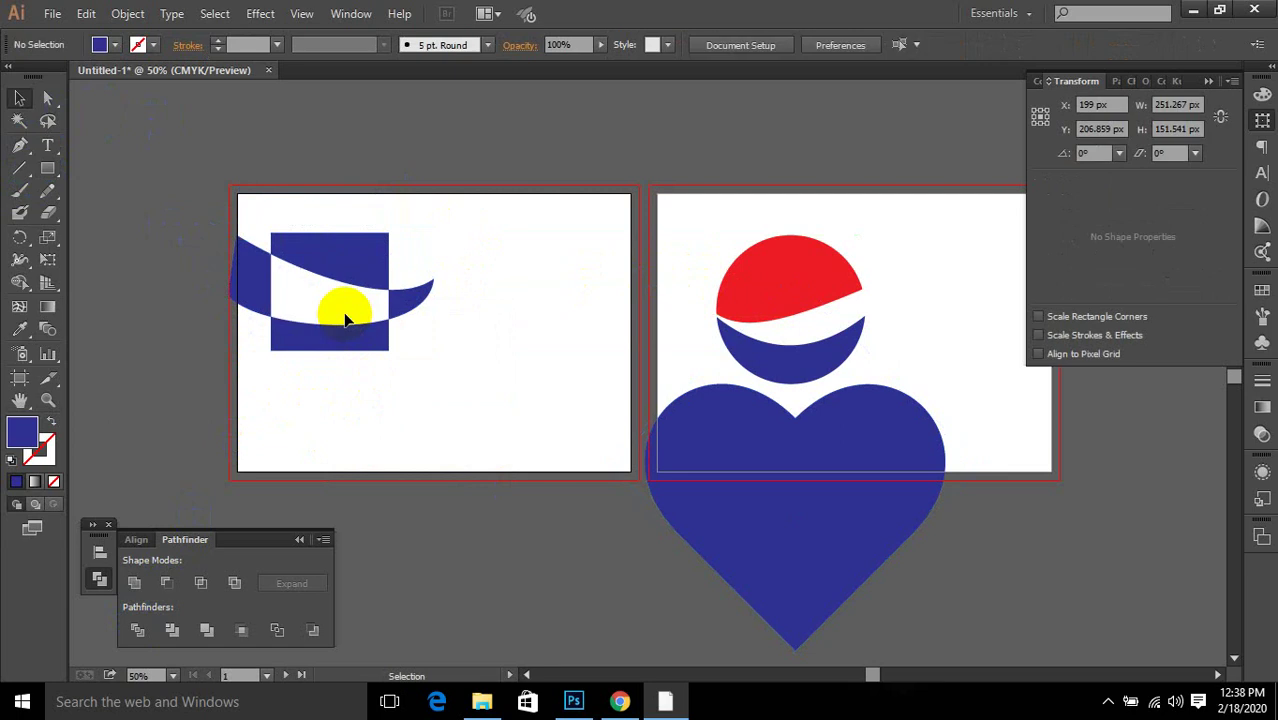
Step: Move the remaining divided pieces to about X 373, Y 353 px on the first artboard and delete them
{"action": "left_click_drag", "start_coordinate": [236, 196], "coordinate": [387, 404]}
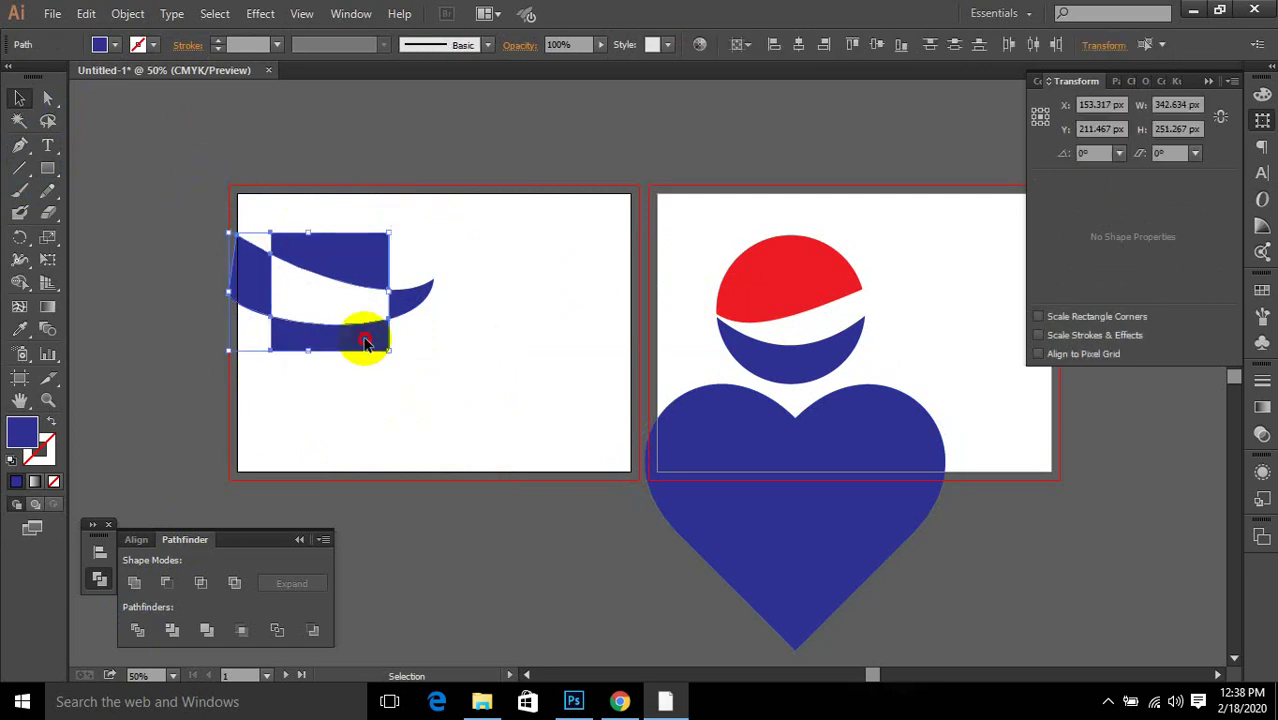
{"action": "left_click_drag", "start_coordinate": [365, 342], "coordinate": [394, 358]}
{"action": "key", "text": "ctrl+z"}
{"action": "left_click_drag", "start_coordinate": [208, 191], "coordinate": [435, 410]}
{"action": "left_click", "coordinate": [590, 437]}
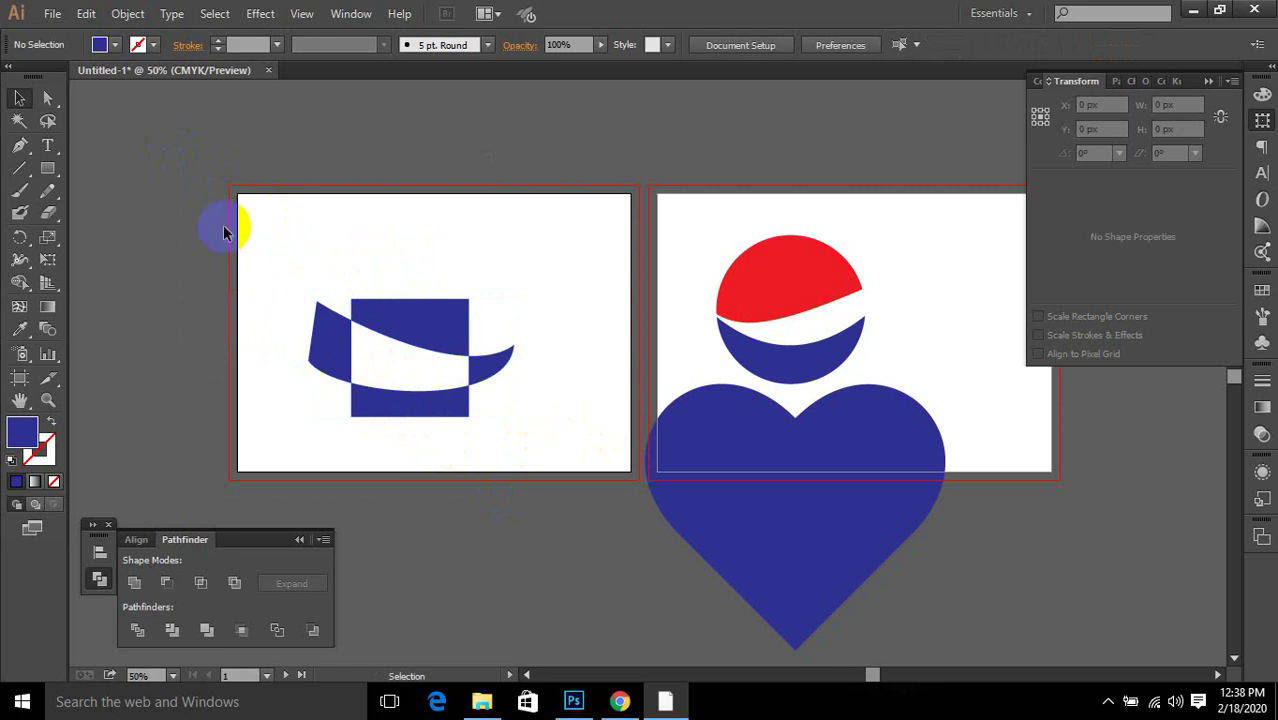
{"action": "left_click_drag", "start_coordinate": [223, 225], "coordinate": [494, 448]}
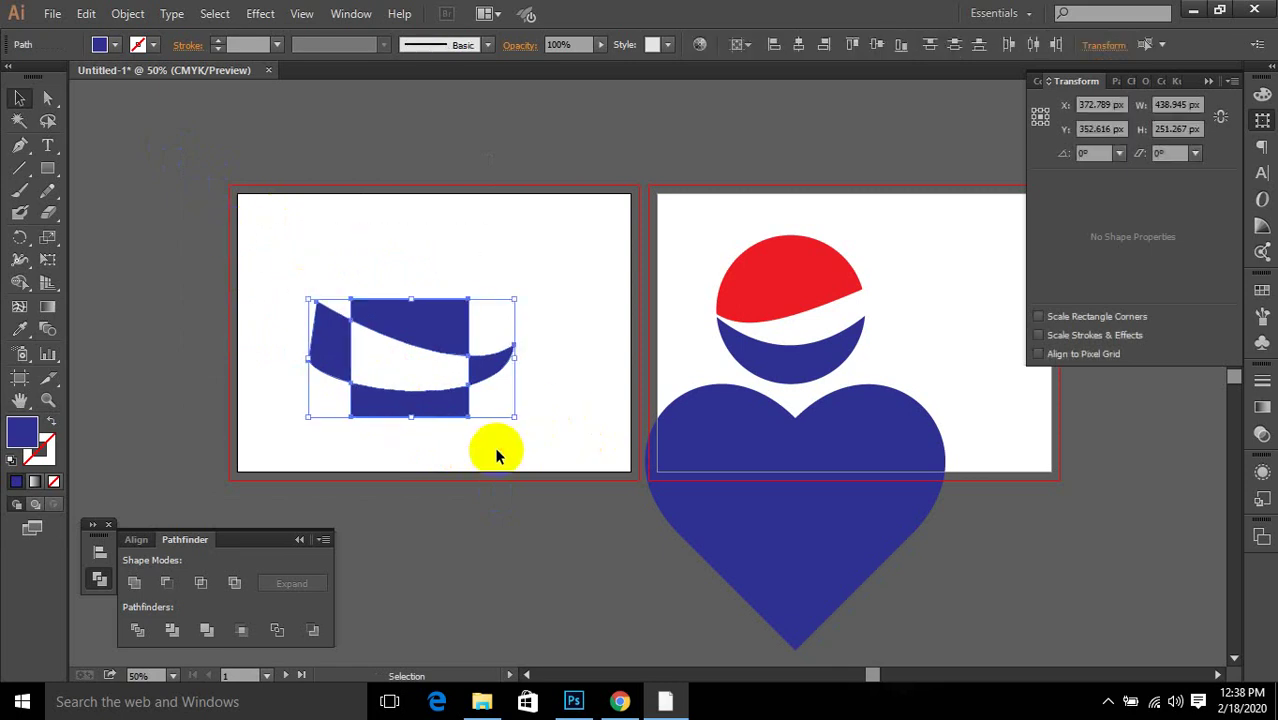
{"action": "key", "text": "Delete"}
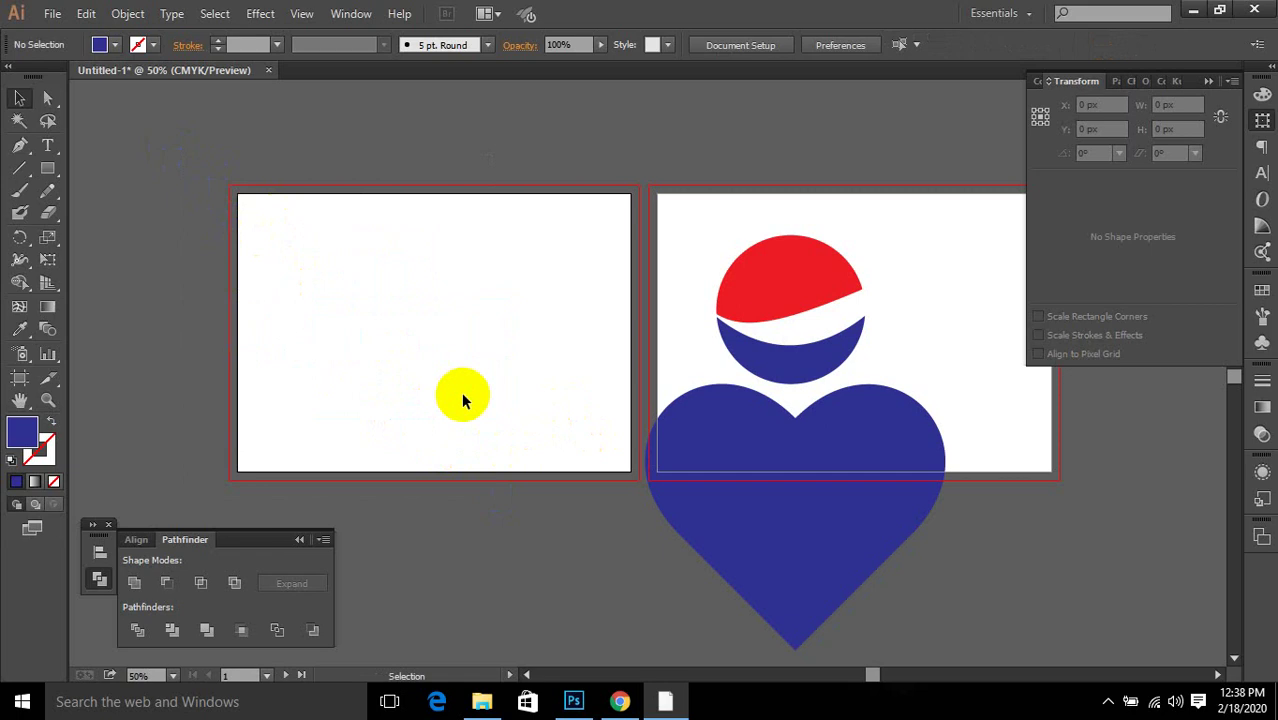
Step: Draw a square about 366 px wide on the first artboard, centred at about X 346, Y 301 px
{"action": "left_click", "coordinate": [47, 168]}
{"action": "mouse_move", "coordinate": [340, 264]}
{"action": "left_mouse_down"}
{"action": "mouse_move", "coordinate": [459, 385]}
{"action": "mouse_move", "coordinate": [426, 350]}
{"action": "left_mouse_up"}
{"action": "left_click_drag", "start_coordinate": [358, 263], "coordinate": [417, 332]}
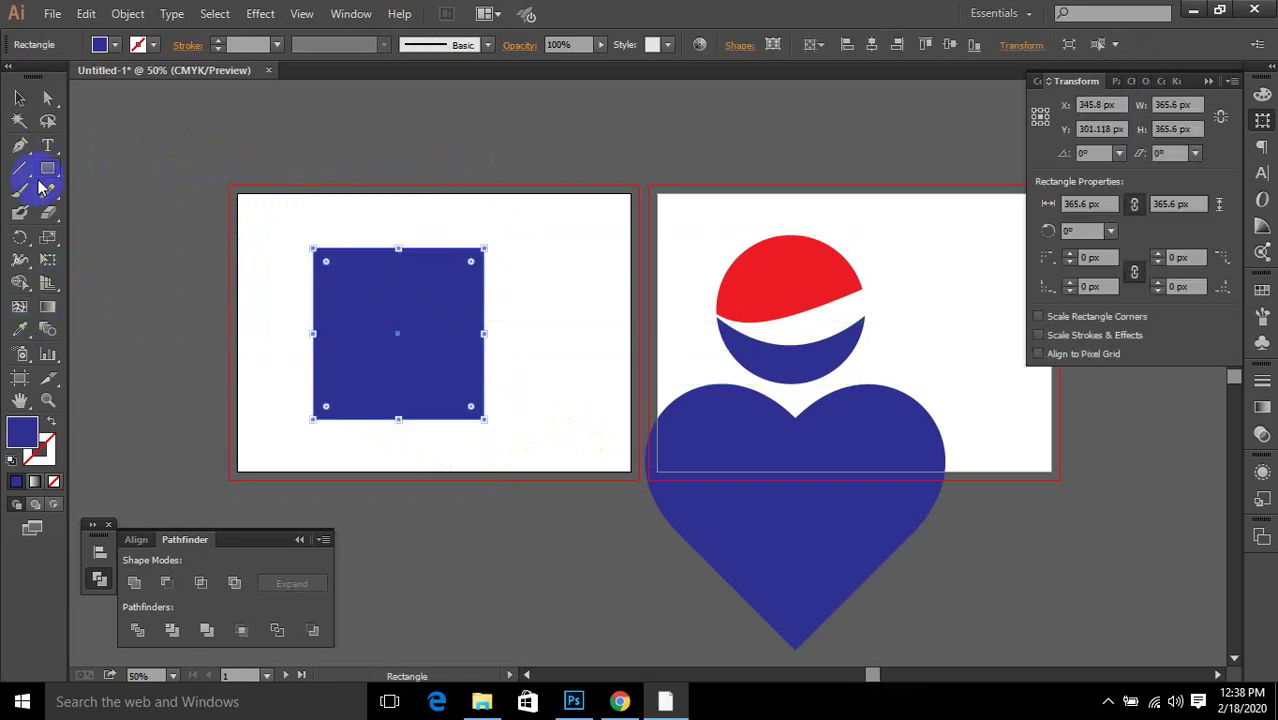
Step: Reshape the square into an arrowhead about 752 by 759 px by moving its corner anchors with Direct Selection, and delete it
{"action": "left_click", "coordinate": [47, 97]}
{"action": "left_click_drag", "start_coordinate": [258, 395], "coordinate": [325, 430]}
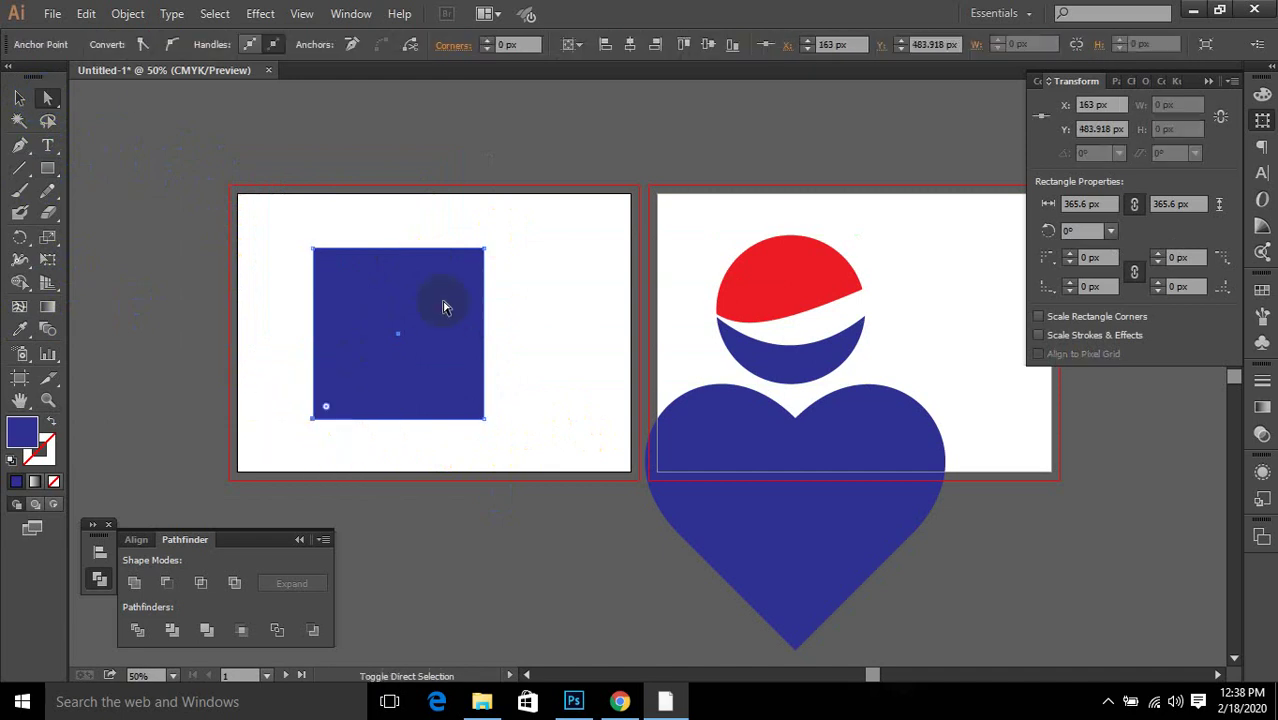
{"action": "left_click_drag", "start_coordinate": [451, 222], "coordinate": [524, 302]}
{"action": "left_click_drag", "start_coordinate": [308, 425], "coordinate": [417, 366]}
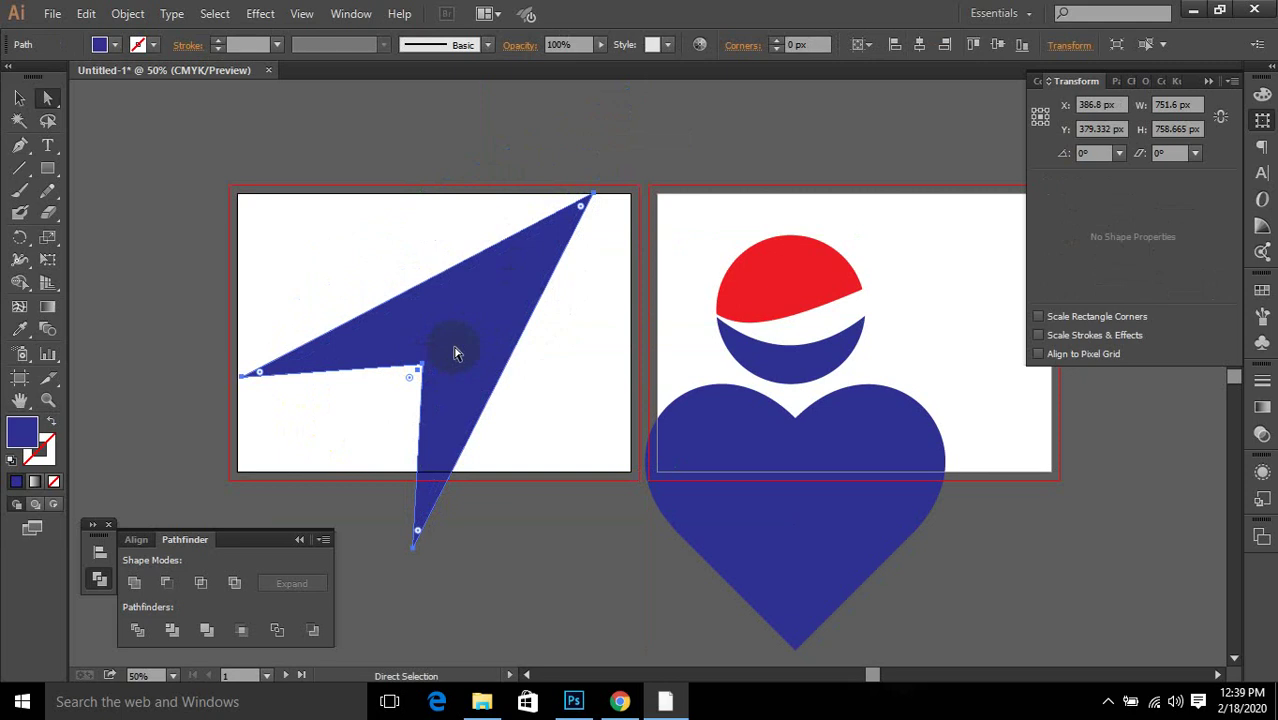
{"action": "key", "text": "Delete"}
{"action": "left_click", "coordinate": [454, 352]}
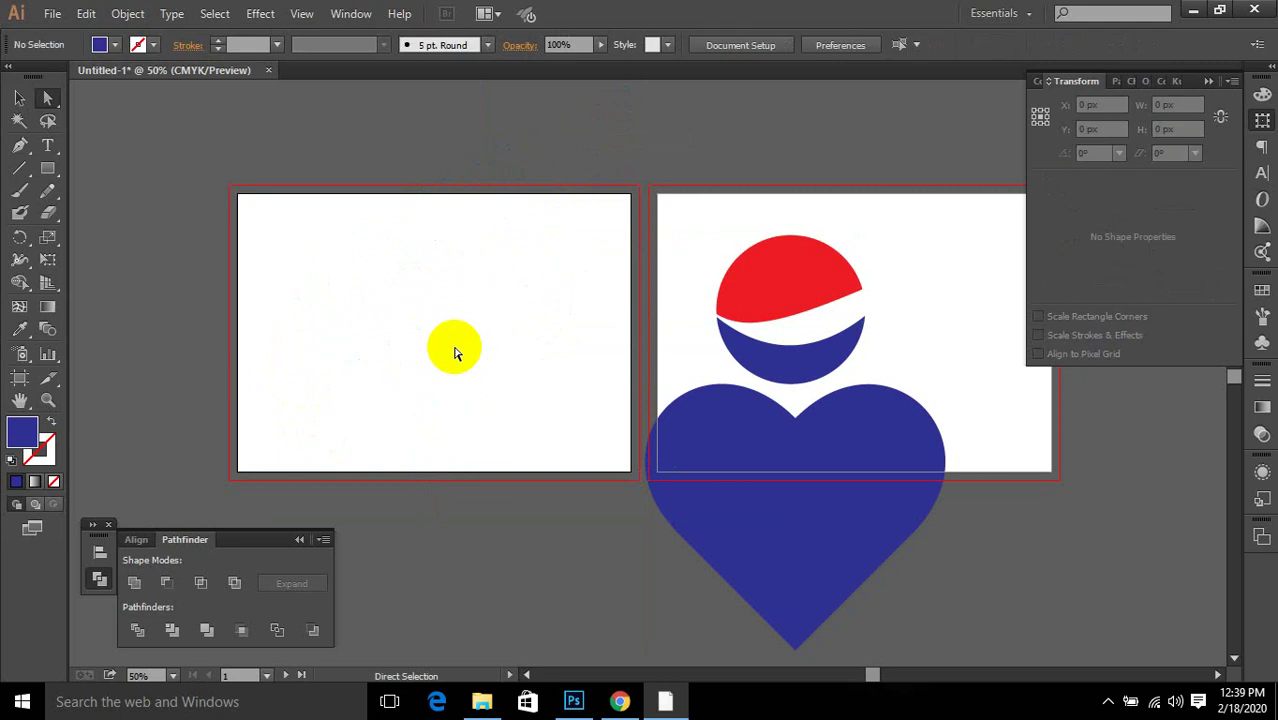